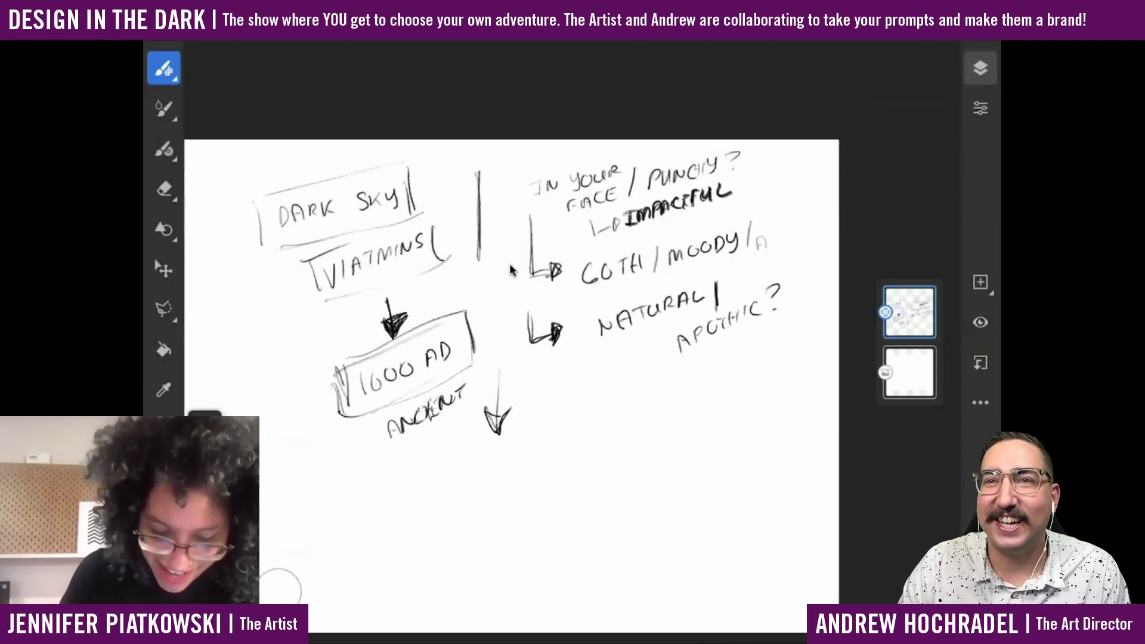
Handwrite "VAMPIRES" at the tip of the arrow beside ANCIENT.
{"action": "left_click_drag", "start_coordinate": [477, 457], "coordinate": [494, 455]}
{"action": "mouse_move", "coordinate": [500, 478]}
{"action": "left_mouse_down"}
{"action": "mouse_move", "coordinate": [508, 453]}
{"action": "mouse_move", "coordinate": [524, 452]}
{"action": "mouse_move", "coordinate": [533, 471]}
{"action": "left_mouse_up"}
{"action": "mouse_move", "coordinate": [536, 469]}
{"action": "left_mouse_down"}
{"action": "mouse_move", "coordinate": [546, 446]}
{"action": "mouse_move", "coordinate": [553, 460]}
{"action": "left_mouse_up"}
{"action": "mouse_move", "coordinate": [560, 440]}
{"action": "left_mouse_down"}
{"action": "mouse_move", "coordinate": [560, 463]}
{"action": "mouse_move", "coordinate": [568, 457]}
{"action": "left_mouse_up"}
{"action": "mouse_move", "coordinate": [587, 441]}
{"action": "left_mouse_down"}
{"action": "mouse_move", "coordinate": [576, 453]}
{"action": "mouse_move", "coordinate": [591, 446]}
{"action": "left_mouse_up"}
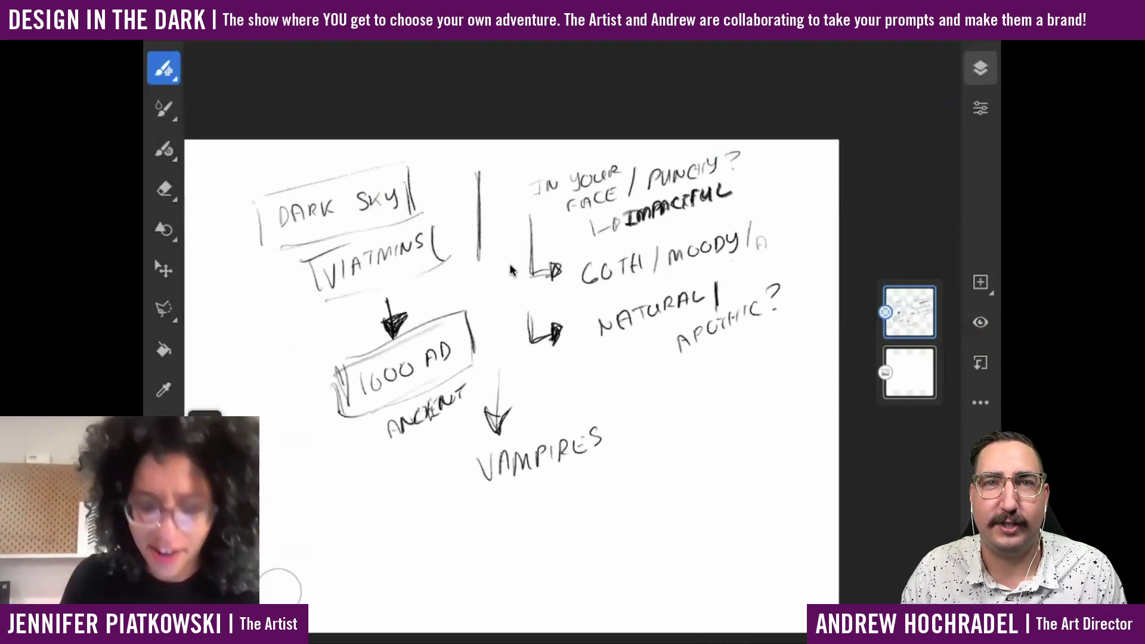
Reinforce the box around DARK SKY with darker strokes.
{"action": "left_click_drag", "start_coordinate": [255, 203], "coordinate": [259, 250]}
{"action": "mouse_move", "coordinate": [250, 206]}
{"action": "left_mouse_down"}
{"action": "mouse_move", "coordinate": [411, 167]}
{"action": "mouse_move", "coordinate": [420, 214]}
{"action": "left_mouse_up"}
{"action": "left_click_drag", "start_coordinate": [265, 255], "coordinate": [421, 215]}
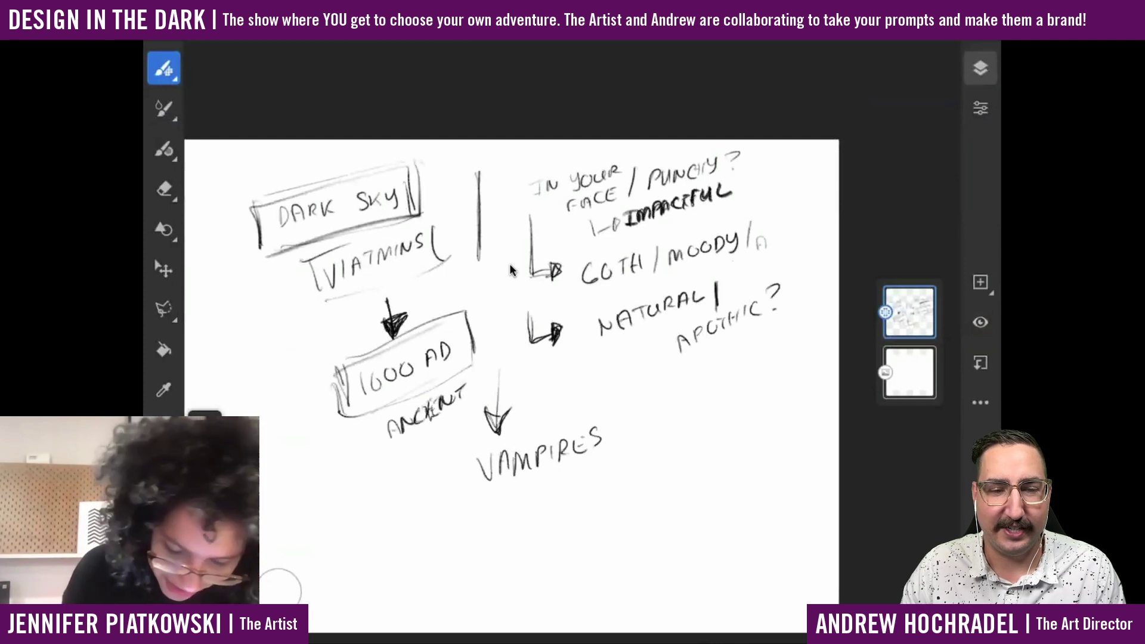
Sketch a small half circle on a horizon line with V-shaped marks above it, beside VAMPIRES.
{"action": "mouse_move", "coordinate": [674, 468]}
{"action": "left_mouse_down"}
{"action": "mouse_move", "coordinate": [768, 461]}
{"action": "mouse_move", "coordinate": [711, 430]}
{"action": "mouse_move", "coordinate": [728, 457]}
{"action": "mouse_move", "coordinate": [693, 472]}
{"action": "left_mouse_up"}
{"action": "mouse_move", "coordinate": [657, 397]}
{"action": "left_mouse_down"}
{"action": "mouse_move", "coordinate": [672, 411]}
{"action": "mouse_move", "coordinate": [692, 391]}
{"action": "mouse_move", "coordinate": [678, 412]}
{"action": "left_mouse_up"}
{"action": "left_click_drag", "start_coordinate": [770, 434], "coordinate": [782, 420]}
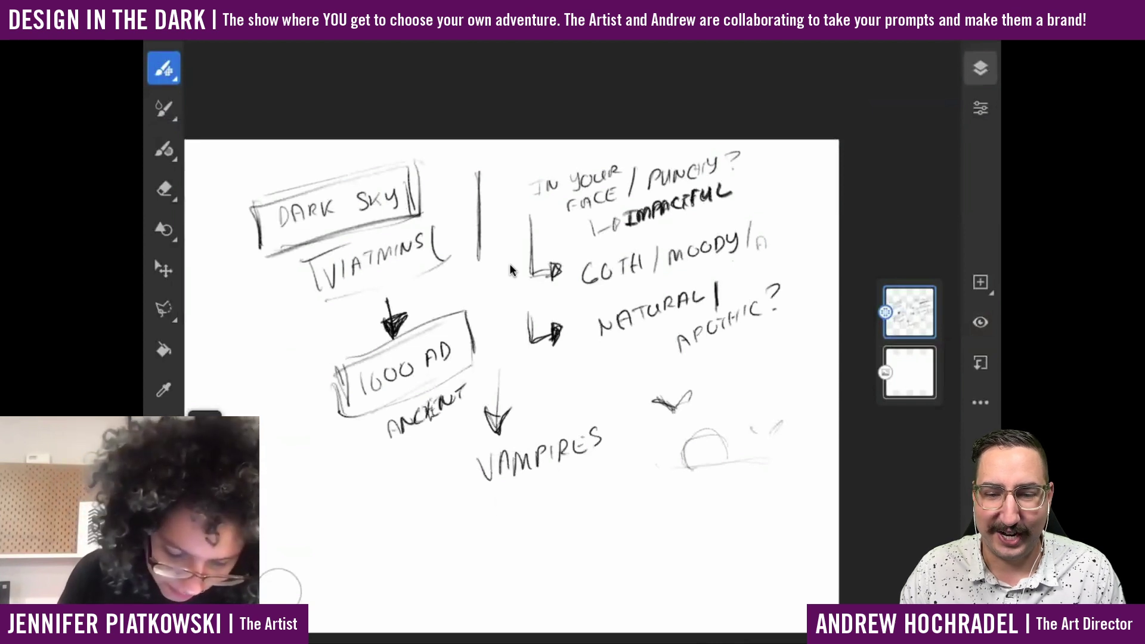
Draw a small downward arrow below VAMPIRES and write "DEAD" next to it.
{"action": "left_click_drag", "start_coordinate": [487, 516], "coordinate": [542, 538]}
{"action": "mouse_move", "coordinate": [549, 525]}
{"action": "left_mouse_down"}
{"action": "mouse_move", "coordinate": [574, 503]}
{"action": "mouse_move", "coordinate": [579, 520]}
{"action": "left_mouse_up"}
{"action": "mouse_move", "coordinate": [577, 504]}
{"action": "left_mouse_down"}
{"action": "mouse_move", "coordinate": [582, 526]}
{"action": "mouse_move", "coordinate": [541, 538]}
{"action": "mouse_move", "coordinate": [563, 530]}
{"action": "mouse_move", "coordinate": [569, 504]}
{"action": "left_mouse_up"}
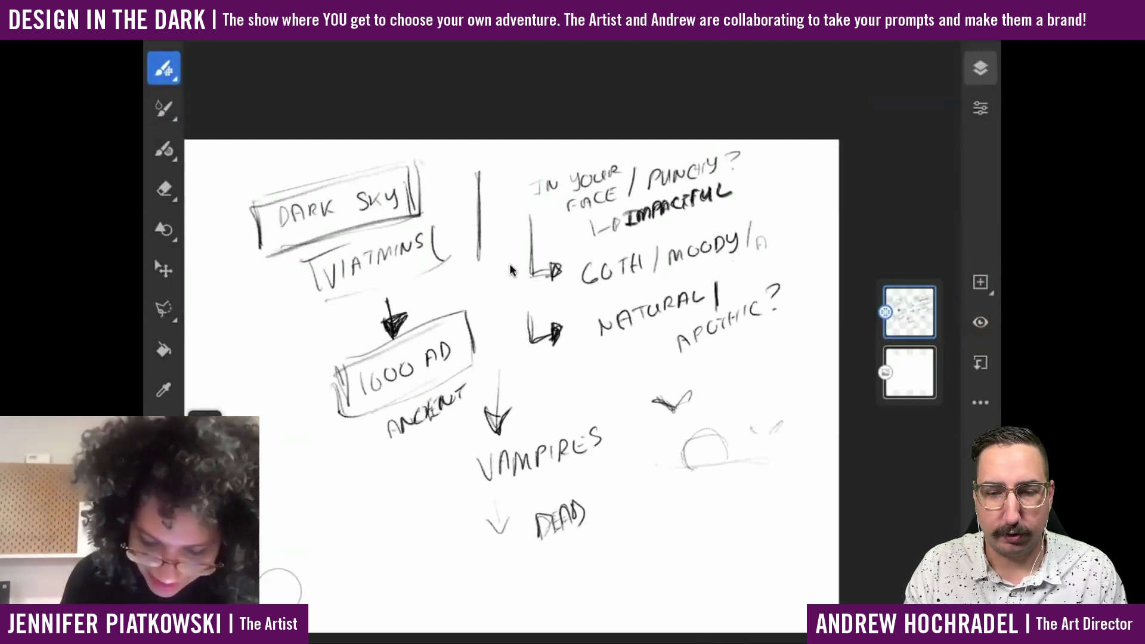
Draw a short arrow off VAMPIRES toward the empty area under ANCIENT and write "1000" there.
{"action": "scroll", "coordinate": [512, 370], "scroll_direction": "down", "scroll_amount": 2}
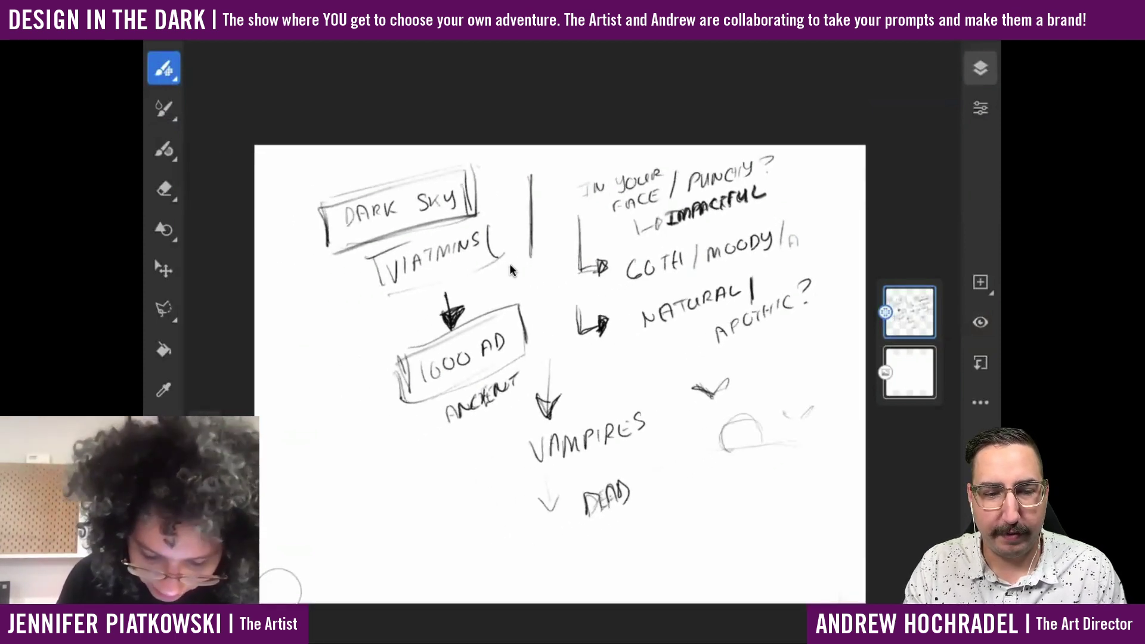
{"action": "left_click_drag", "start_coordinate": [488, 439], "coordinate": [477, 478]}
{"action": "mouse_move", "coordinate": [382, 490]}
{"action": "left_mouse_down"}
{"action": "mouse_move", "coordinate": [384, 521]}
{"action": "mouse_move", "coordinate": [409, 489]}
{"action": "left_mouse_up"}
{"action": "left_click_drag", "start_coordinate": [423, 483], "coordinate": [421, 486]}
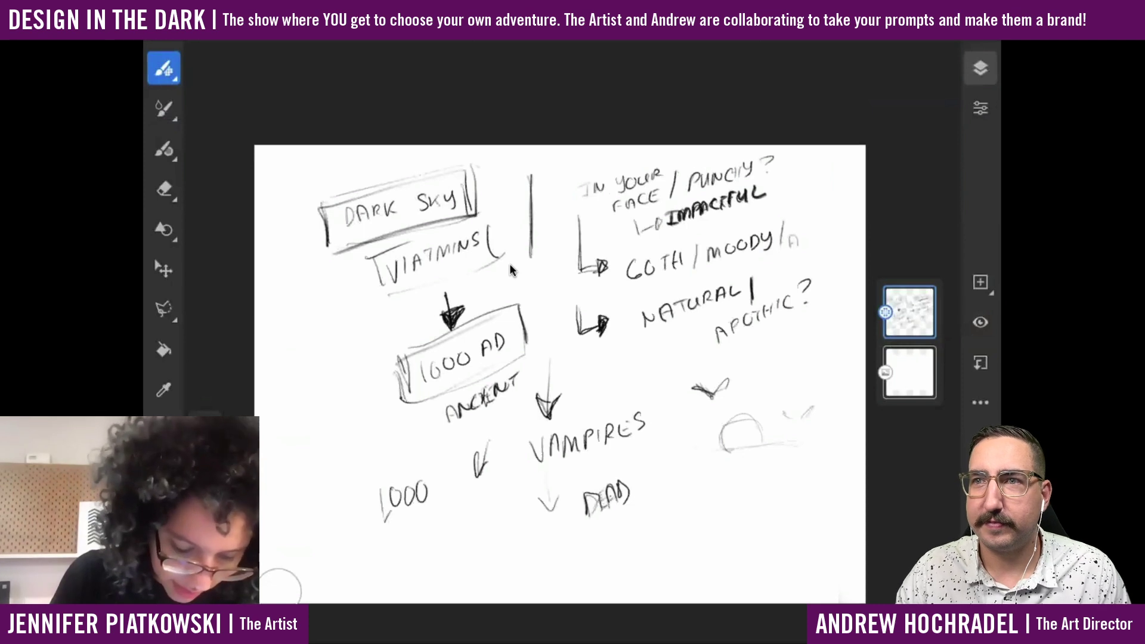
Darken the 1000 note, connect it with a curved arrow toward DEAD, and add a hooked arrow beneath it.
{"action": "left_click_drag", "start_coordinate": [376, 495], "coordinate": [378, 510]}
{"action": "mouse_move", "coordinate": [399, 484]}
{"action": "left_mouse_down"}
{"action": "mouse_move", "coordinate": [389, 506]}
{"action": "mouse_move", "coordinate": [417, 501]}
{"action": "mouse_move", "coordinate": [416, 539]}
{"action": "mouse_move", "coordinate": [430, 536]}
{"action": "left_mouse_up"}
{"action": "left_click_drag", "start_coordinate": [430, 538], "coordinate": [512, 484]}
{"action": "mouse_move", "coordinate": [508, 476]}
{"action": "left_mouse_down"}
{"action": "mouse_move", "coordinate": [520, 484]}
{"action": "mouse_move", "coordinate": [513, 492]}
{"action": "left_mouse_up"}
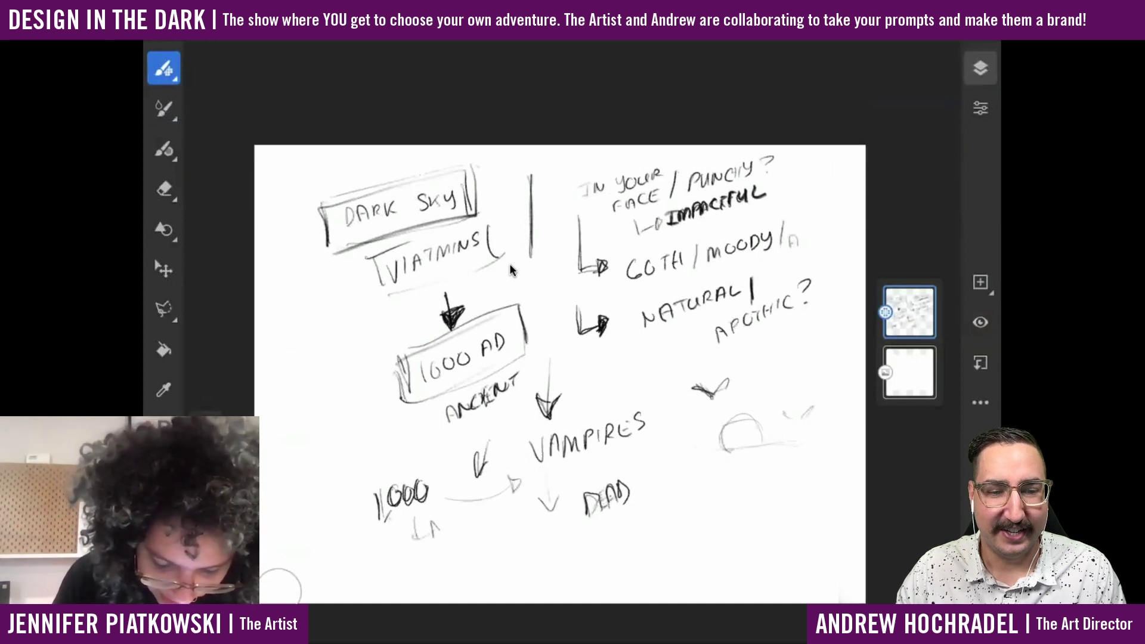
{"action": "mouse_move", "coordinate": [434, 526]}
{"action": "left_mouse_down"}
{"action": "mouse_move", "coordinate": [440, 547]}
{"action": "mouse_move", "coordinate": [415, 541]}
{"action": "left_mouse_up"}
{"action": "left_click_drag", "start_coordinate": [413, 540], "coordinate": [431, 536]}
{"action": "mouse_move", "coordinate": [430, 541]}
{"action": "left_mouse_down"}
{"action": "mouse_move", "coordinate": [433, 523]}
{"action": "mouse_move", "coordinate": [448, 540]}
{"action": "left_mouse_up"}
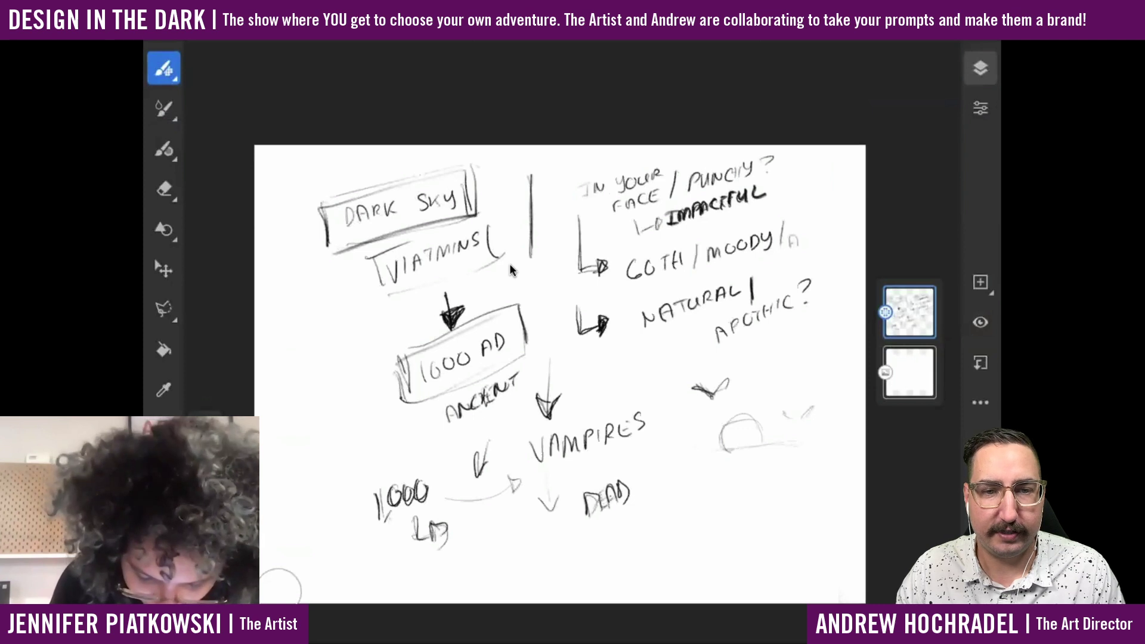
Retrace the letters of DEAD to make the word bolder.
{"action": "left_click_drag", "start_coordinate": [583, 491], "coordinate": [588, 517]}
{"action": "mouse_move", "coordinate": [588, 489]}
{"action": "left_mouse_down"}
{"action": "mouse_move", "coordinate": [596, 512]}
{"action": "mouse_move", "coordinate": [609, 483]}
{"action": "left_mouse_up"}
{"action": "mouse_move", "coordinate": [608, 500]}
{"action": "left_mouse_down"}
{"action": "mouse_move", "coordinate": [618, 484]}
{"action": "mouse_move", "coordinate": [628, 497]}
{"action": "left_mouse_up"}
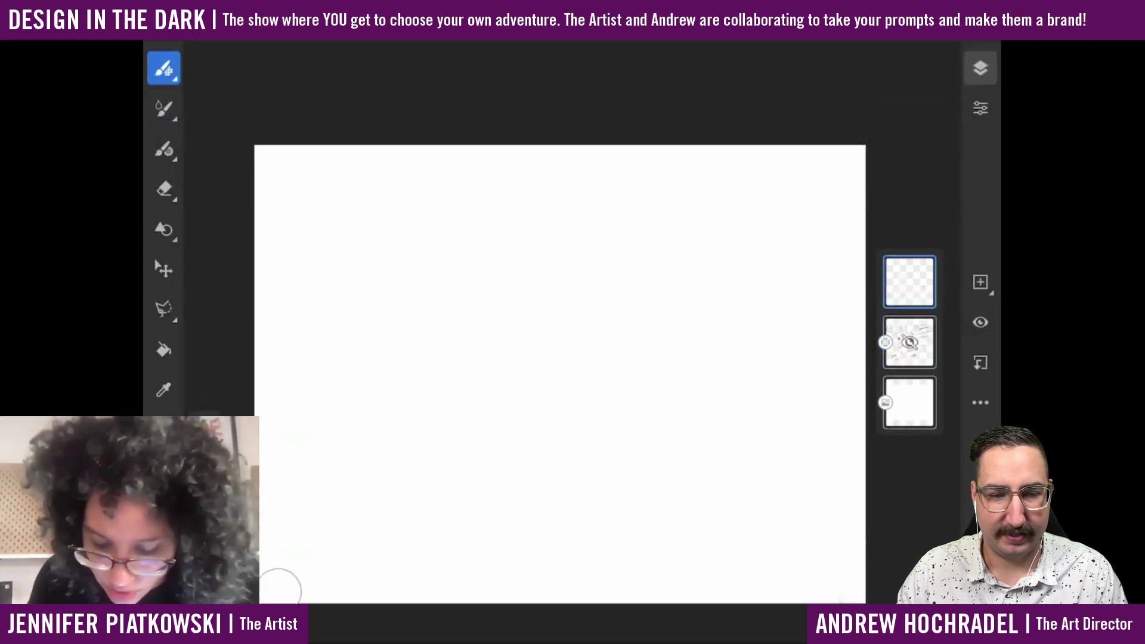
Make the hidden notes layer visible and write "TWILIGHT" beside a hooked arrow below DEAD.
{"action": "left_click", "coordinate": [910, 342]}
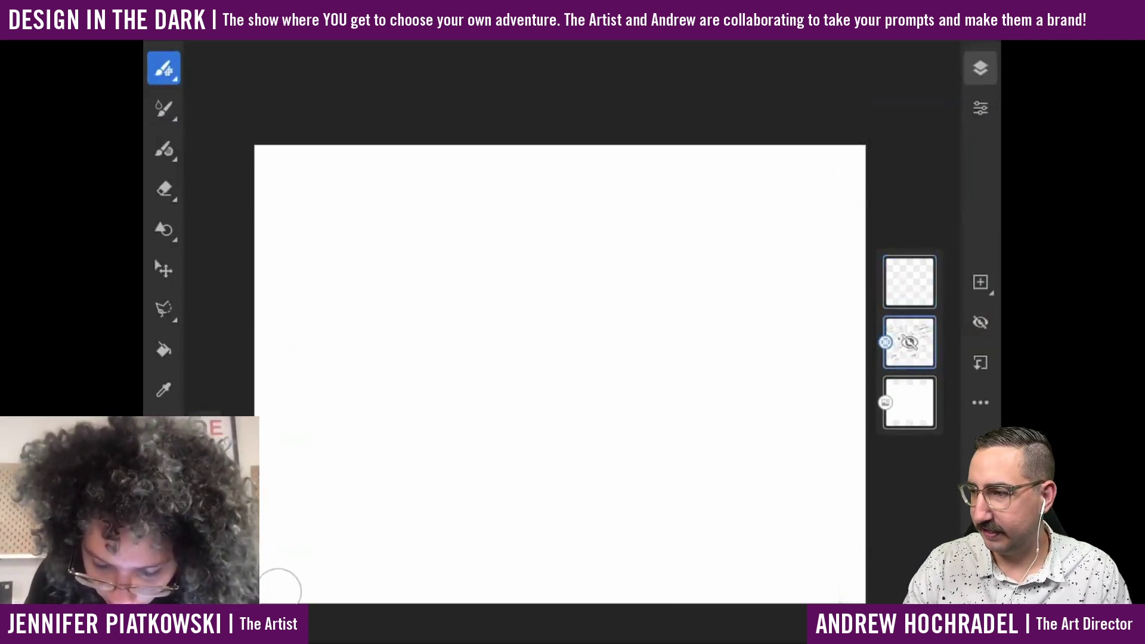
{"action": "left_click", "coordinate": [981, 322]}
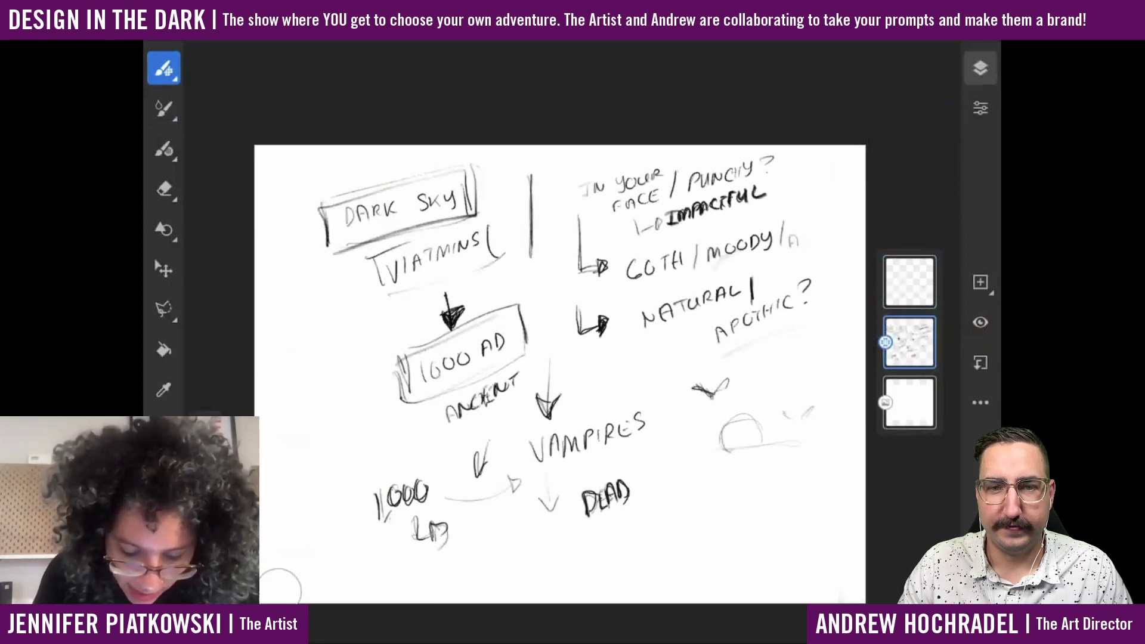
{"action": "mouse_move", "coordinate": [619, 520]}
{"action": "left_mouse_down"}
{"action": "mouse_move", "coordinate": [636, 537]}
{"action": "mouse_move", "coordinate": [652, 531]}
{"action": "left_mouse_up"}
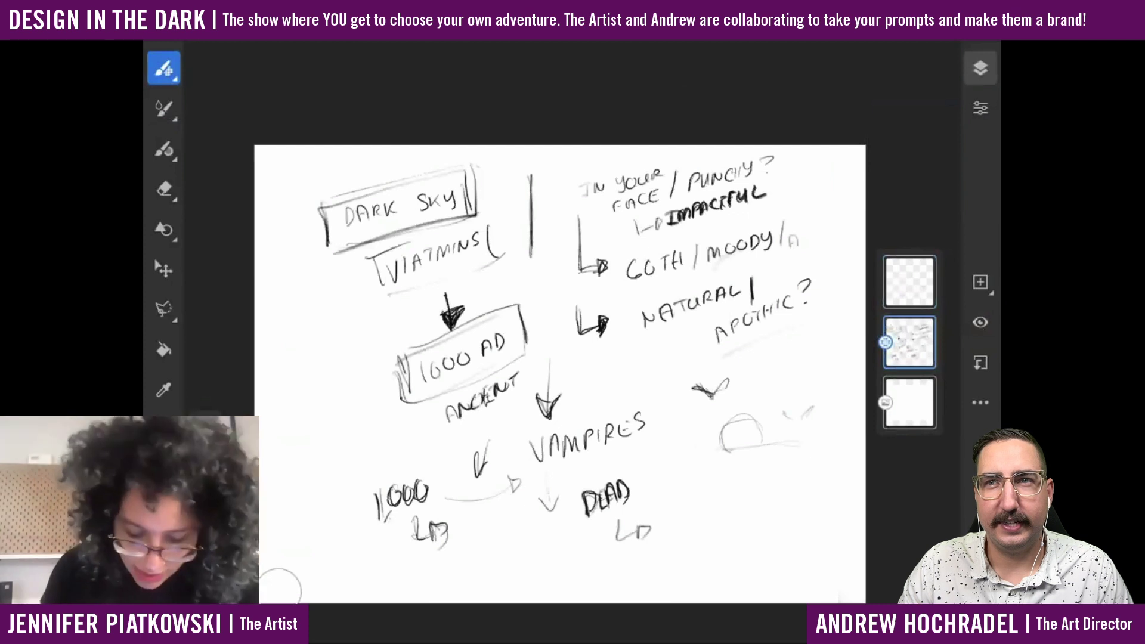
{"action": "left_click_drag", "start_coordinate": [666, 520], "coordinate": [683, 516]}
{"action": "left_click_drag", "start_coordinate": [684, 517], "coordinate": [707, 513]}
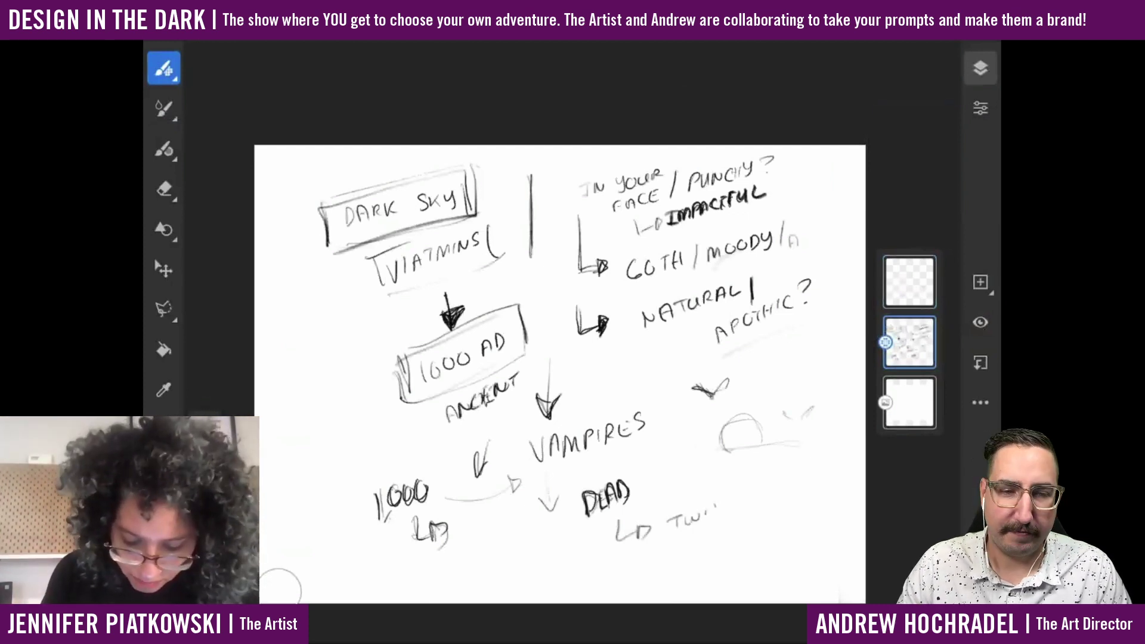
{"action": "left_click_drag", "start_coordinate": [715, 506], "coordinate": [723, 518]}
{"action": "left_click_drag", "start_coordinate": [727, 501], "coordinate": [728, 513]}
{"action": "mouse_move", "coordinate": [743, 493]}
{"action": "left_mouse_down"}
{"action": "mouse_move", "coordinate": [734, 508]}
{"action": "mouse_move", "coordinate": [747, 502]}
{"action": "left_mouse_up"}
{"action": "mouse_move", "coordinate": [757, 489]}
{"action": "left_mouse_down"}
{"action": "mouse_move", "coordinate": [761, 501]}
{"action": "mouse_move", "coordinate": [781, 482]}
{"action": "left_mouse_up"}
{"action": "left_click_drag", "start_coordinate": [773, 484], "coordinate": [775, 497]}
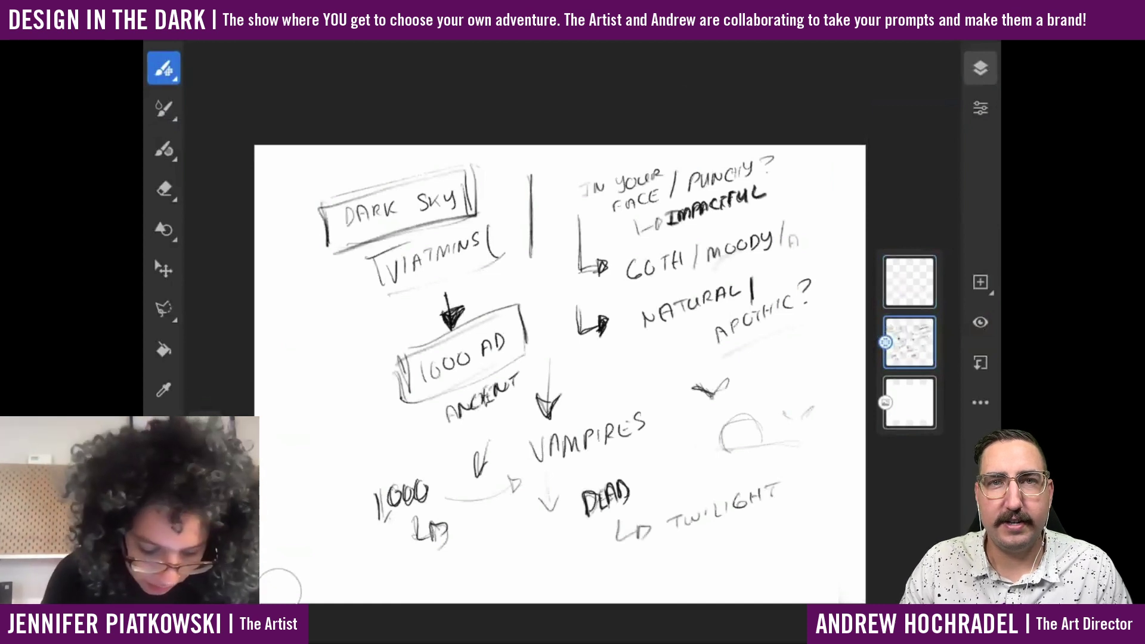
Write "OLD" above 1000, darken the hooked arrow beneath it, and sketch a rough frame around the note.
{"action": "mouse_move", "coordinate": [361, 564]}
{"action": "left_mouse_down"}
{"action": "mouse_move", "coordinate": [389, 457]}
{"action": "mouse_move", "coordinate": [418, 567]}
{"action": "left_mouse_up"}
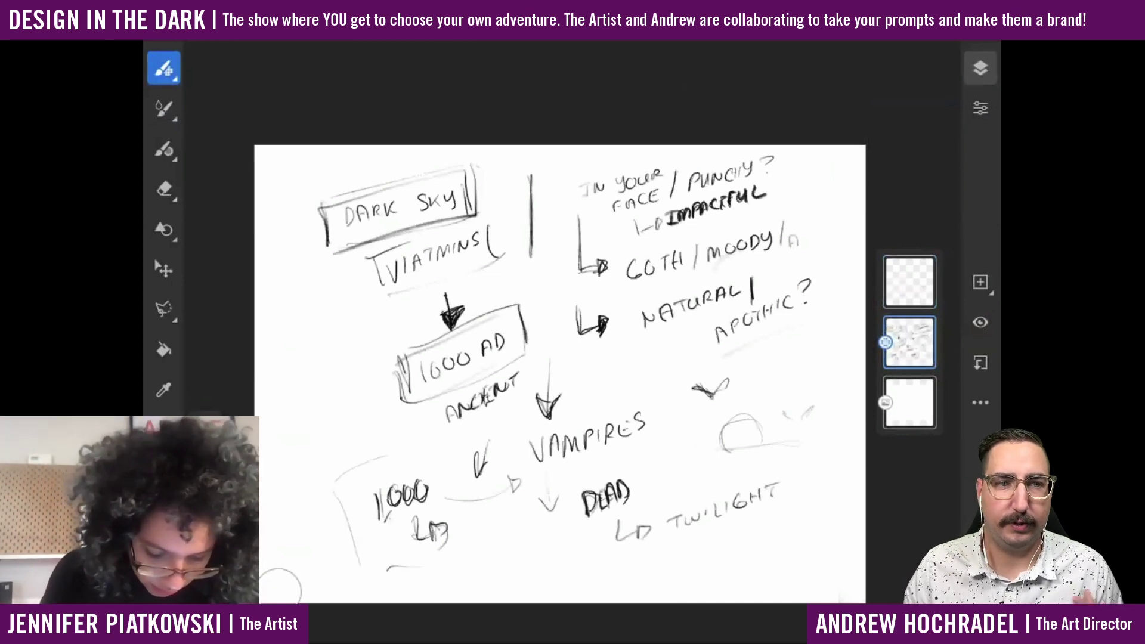
{"action": "left_click_drag", "start_coordinate": [415, 517], "coordinate": [444, 532]}
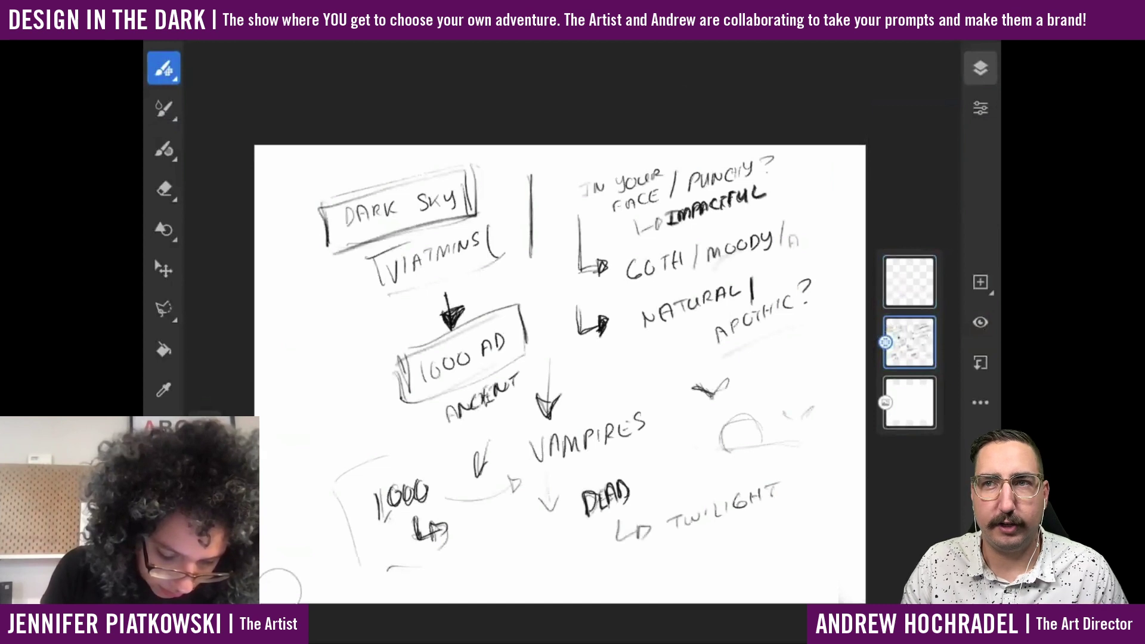
{"action": "left_click_drag", "start_coordinate": [433, 462], "coordinate": [449, 457]}
{"action": "left_click_drag", "start_coordinate": [430, 462], "coordinate": [433, 460]}
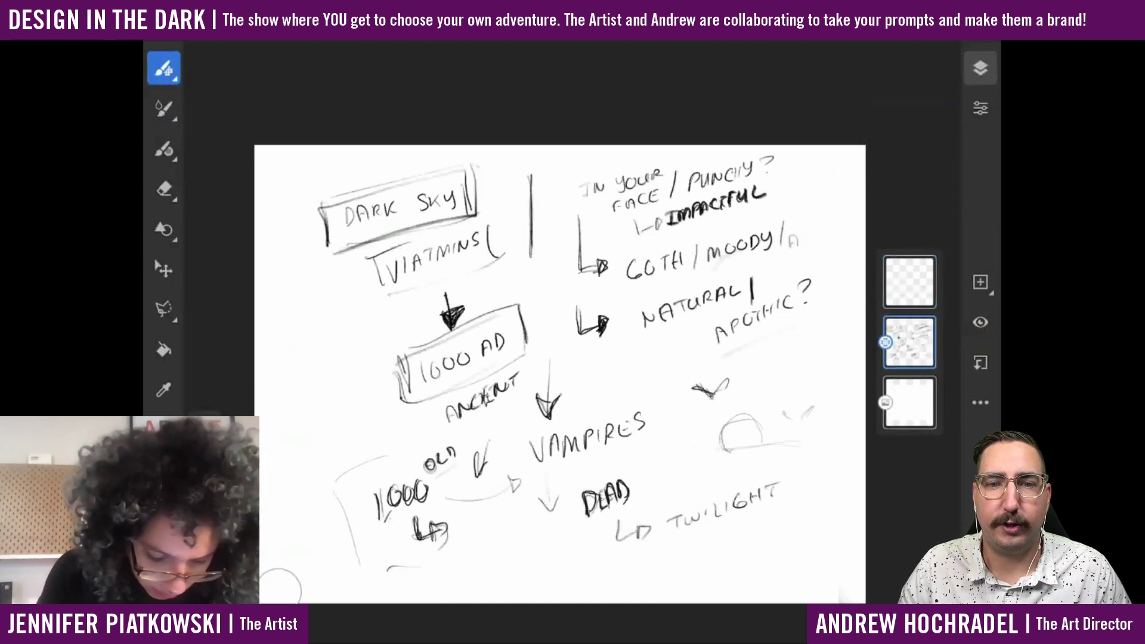
{"action": "left_click_drag", "start_coordinate": [378, 498], "coordinate": [376, 516]}
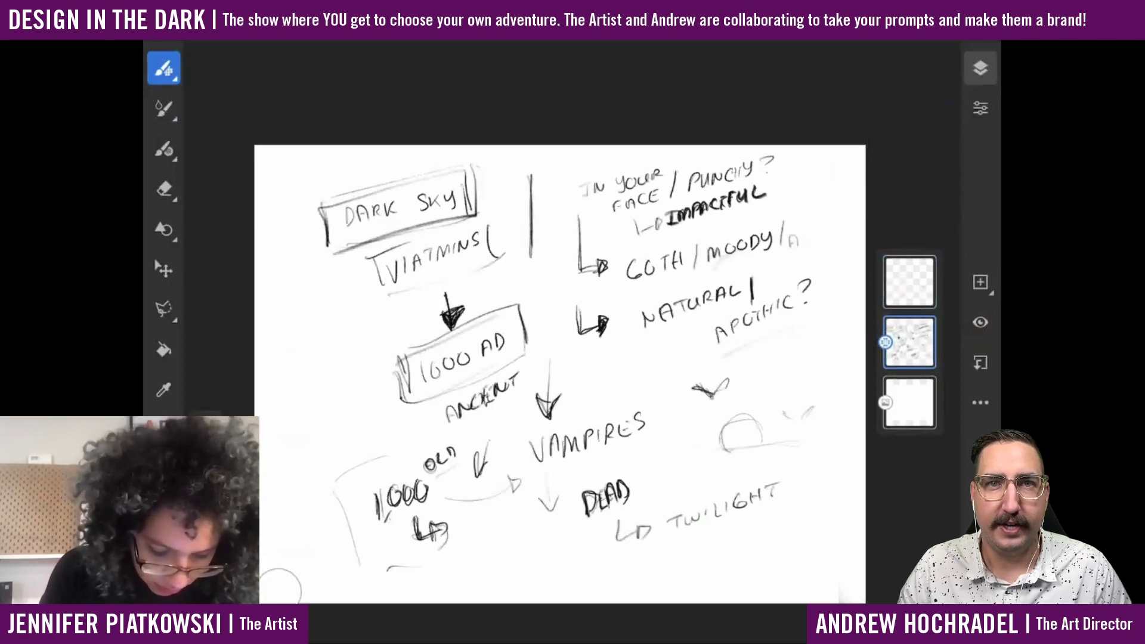
{"action": "left_click_drag", "start_coordinate": [351, 478], "coordinate": [398, 454]}
{"action": "left_click_drag", "start_coordinate": [354, 468], "coordinate": [432, 572]}
{"action": "scroll", "coordinate": [555, 374], "scroll_direction": "right", "scroll_amount": 1}
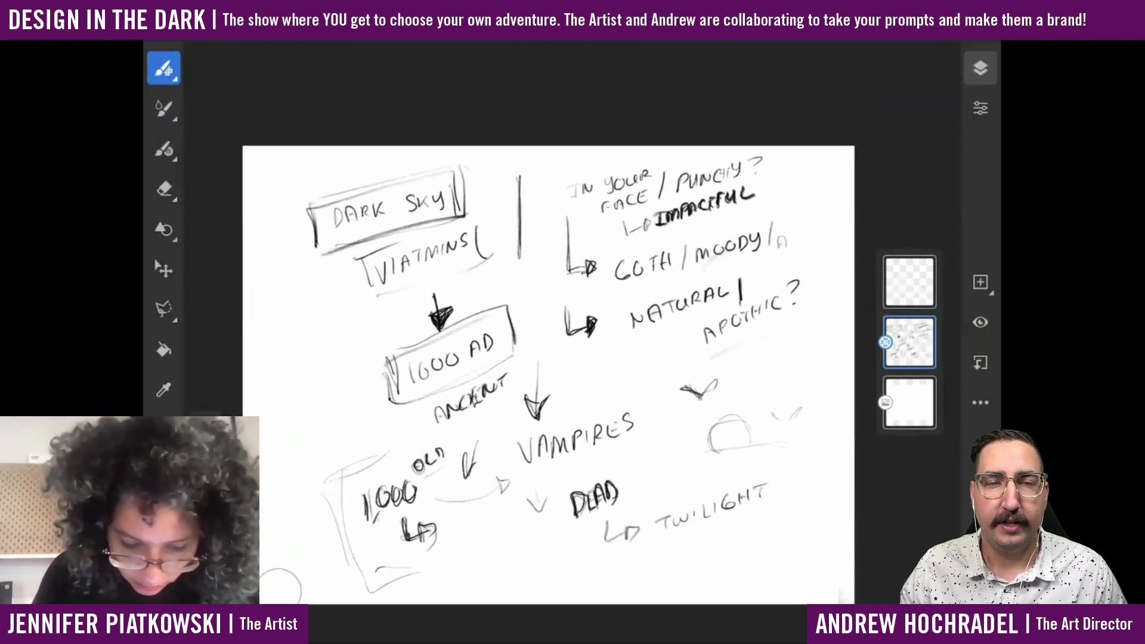
Write "MOON" on a line below DARK SKY, with a filled downward arrow beneath it and a small moon circle beside it.
{"action": "scroll", "coordinate": [549, 374], "scroll_direction": "down", "scroll_amount": 1}
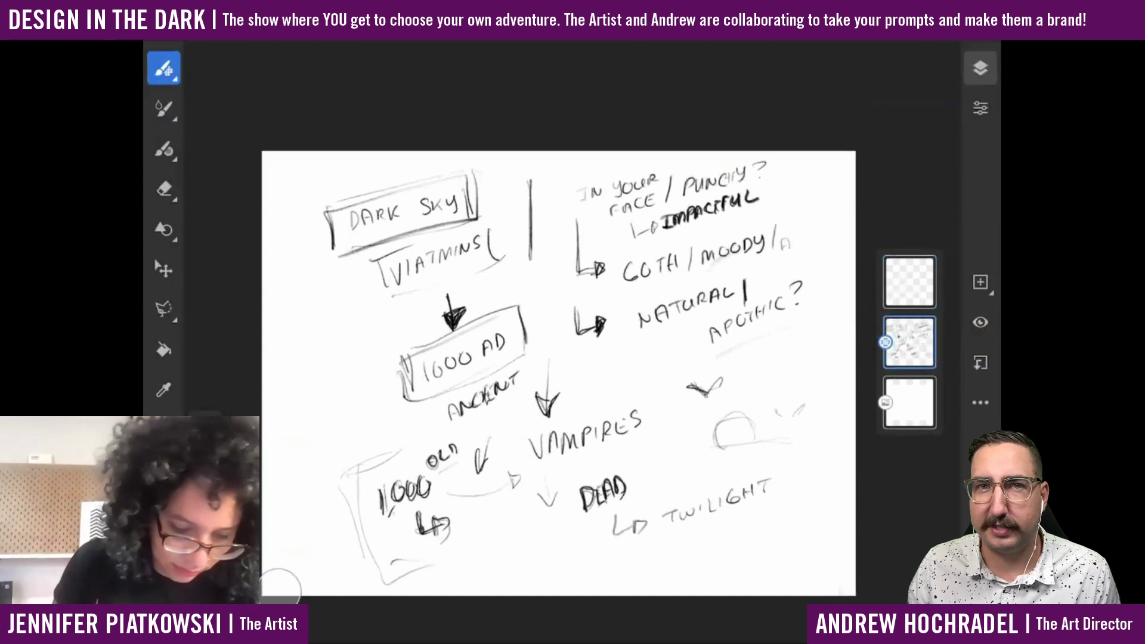
{"action": "left_click_drag", "start_coordinate": [337, 266], "coordinate": [337, 295]}
{"action": "mouse_move", "coordinate": [312, 337]}
{"action": "left_mouse_down"}
{"action": "mouse_move", "coordinate": [354, 339]}
{"action": "mouse_move", "coordinate": [328, 312]}
{"action": "left_mouse_up"}
{"action": "mouse_move", "coordinate": [332, 315]}
{"action": "left_mouse_down"}
{"action": "mouse_move", "coordinate": [339, 307]}
{"action": "mouse_move", "coordinate": [338, 318]}
{"action": "left_mouse_up"}
{"action": "mouse_move", "coordinate": [339, 302]}
{"action": "left_mouse_down"}
{"action": "mouse_move", "coordinate": [357, 307]}
{"action": "mouse_move", "coordinate": [351, 313]}
{"action": "mouse_move", "coordinate": [365, 298]}
{"action": "mouse_move", "coordinate": [330, 367]}
{"action": "left_mouse_up"}
{"action": "key", "text": "ctrl+z"}
{"action": "left_click_drag", "start_coordinate": [320, 348], "coordinate": [332, 376]}
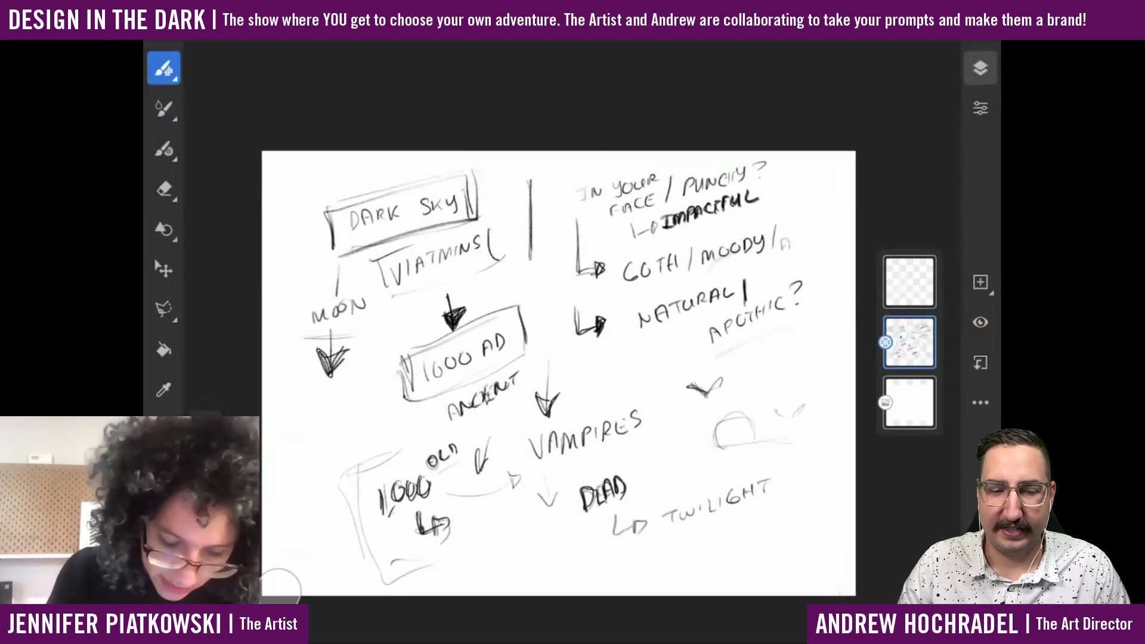
{"action": "left_click_drag", "start_coordinate": [385, 327], "coordinate": [381, 327]}
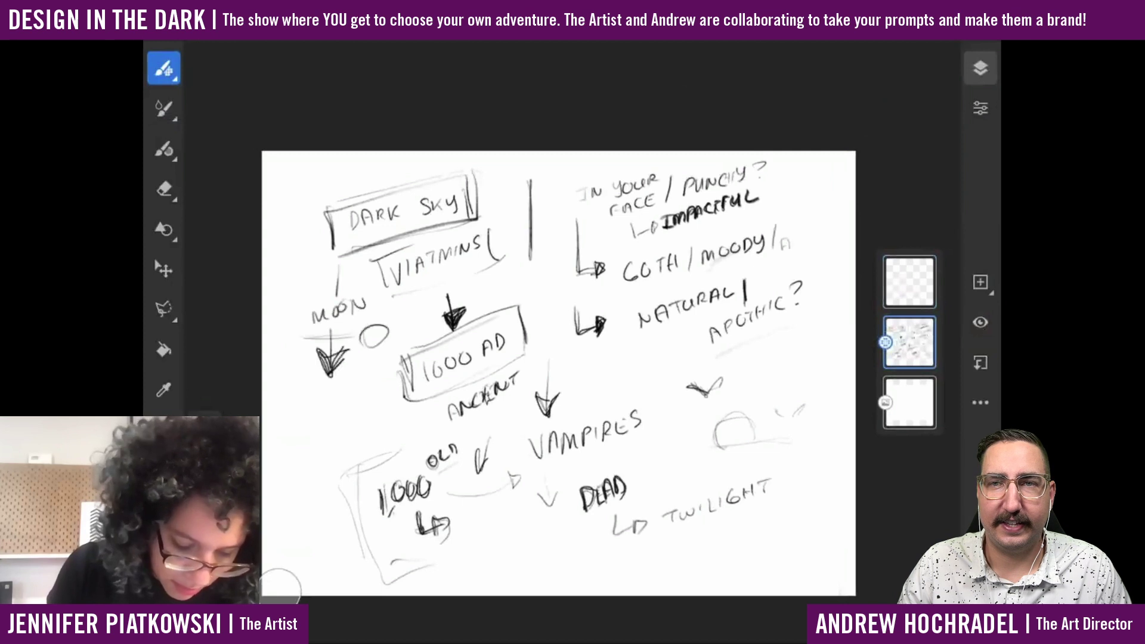
Write "MOONLIGHT" under the MOON arrow and draw another small downward arrow below the word.
{"action": "mouse_move", "coordinate": [323, 410]}
{"action": "left_mouse_down"}
{"action": "mouse_move", "coordinate": [340, 396]}
{"action": "mouse_move", "coordinate": [358, 405]}
{"action": "mouse_move", "coordinate": [389, 374]}
{"action": "left_mouse_up"}
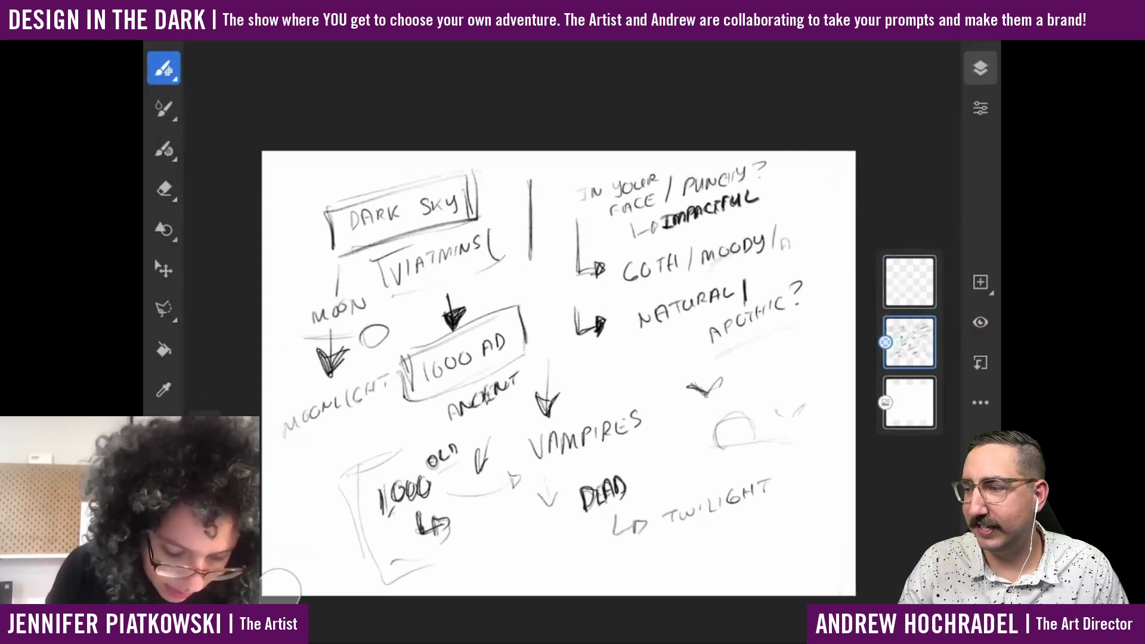
{"action": "left_click_drag", "start_coordinate": [329, 430], "coordinate": [329, 455]}
{"action": "left_click_drag", "start_coordinate": [321, 447], "coordinate": [337, 446]}
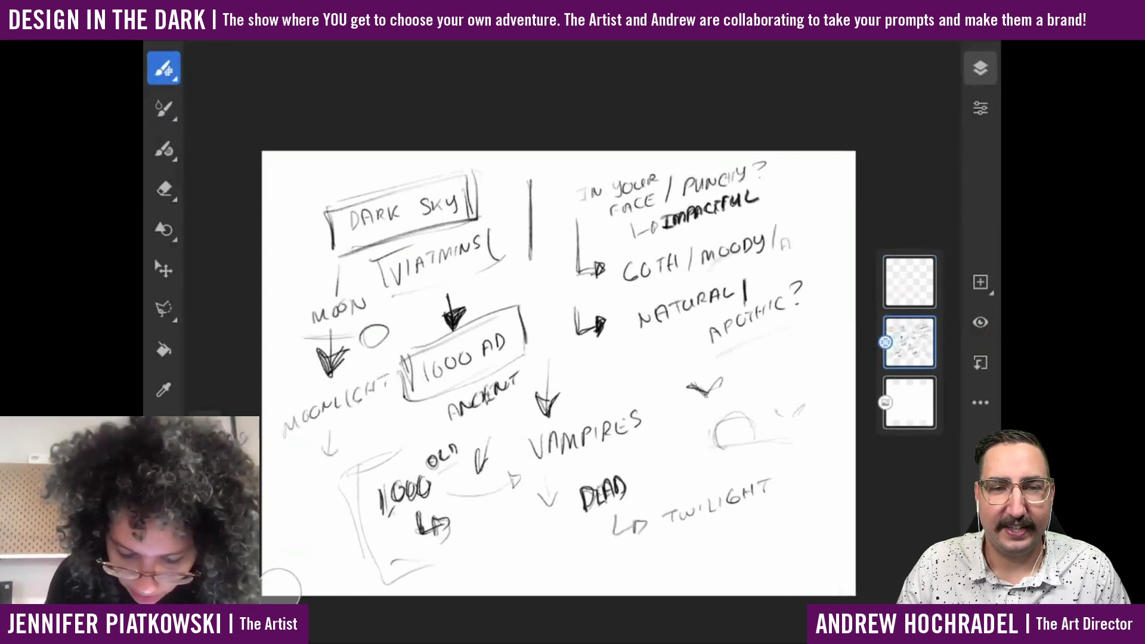
Add more strokes over and around the small horizon sketch beside VAMPIRES.
{"action": "mouse_move", "coordinate": [740, 411]}
{"action": "left_mouse_down"}
{"action": "mouse_move", "coordinate": [792, 441]}
{"action": "mouse_move", "coordinate": [777, 417]}
{"action": "mouse_move", "coordinate": [795, 408]}
{"action": "left_mouse_up"}
{"action": "left_click_drag", "start_coordinate": [688, 398], "coordinate": [705, 397]}
{"action": "left_click_drag", "start_coordinate": [704, 397], "coordinate": [788, 377]}
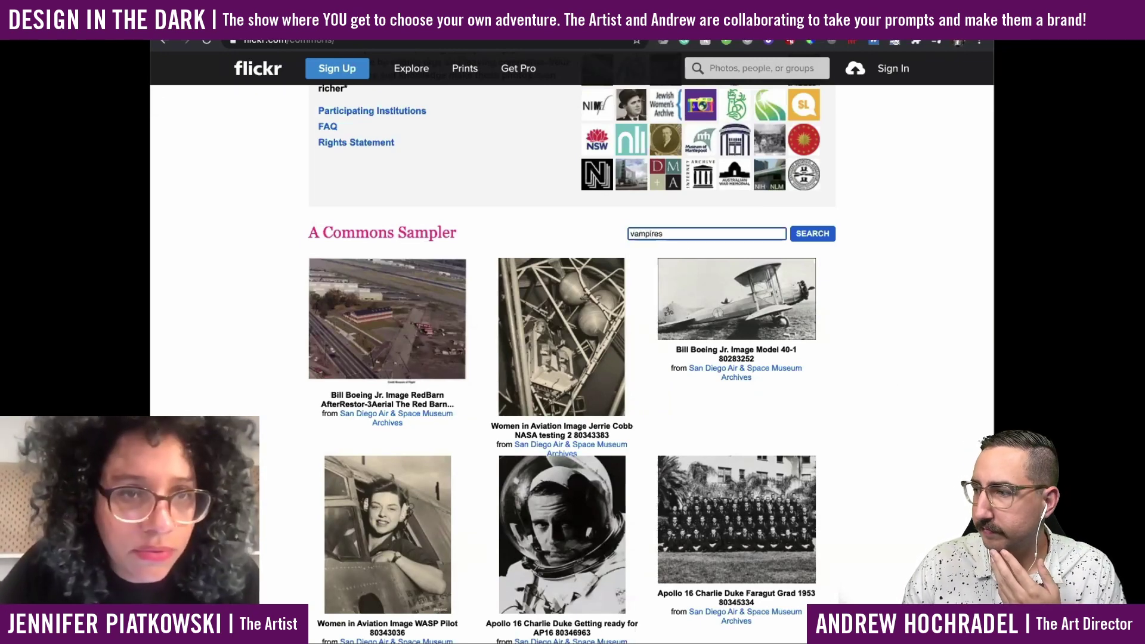
Switch to Flickr Commons in the browser, search for "vampires" and view the Vampire Bat engraving.
{"action": "key", "text": "Return"}
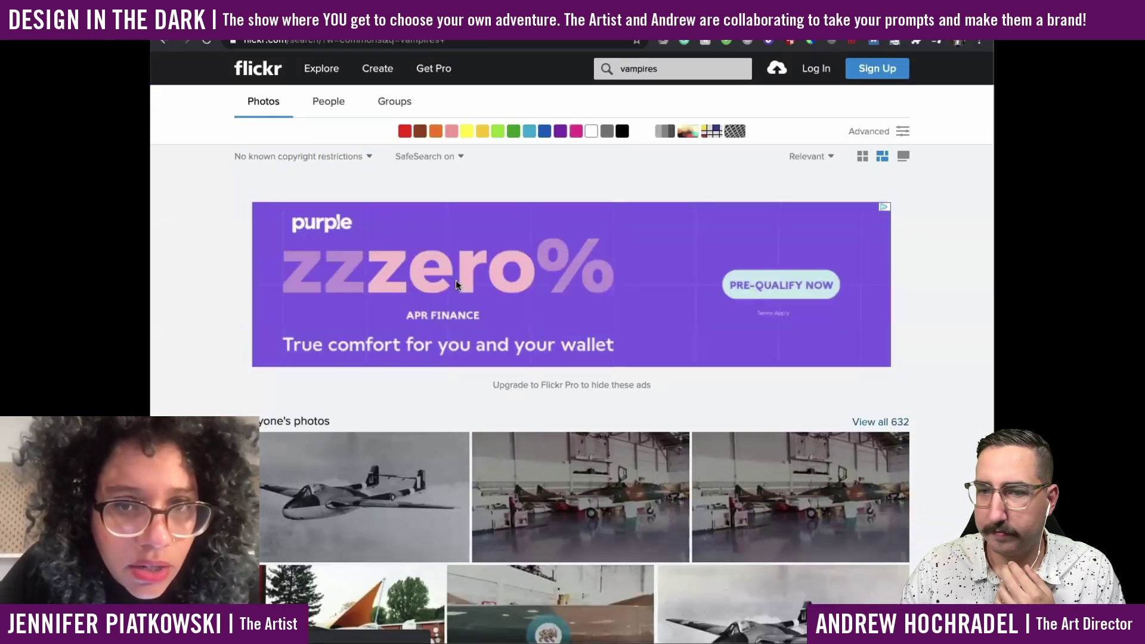
{"action": "scroll", "coordinate": [249, 41], "scroll_direction": "down", "scroll_amount": 5}
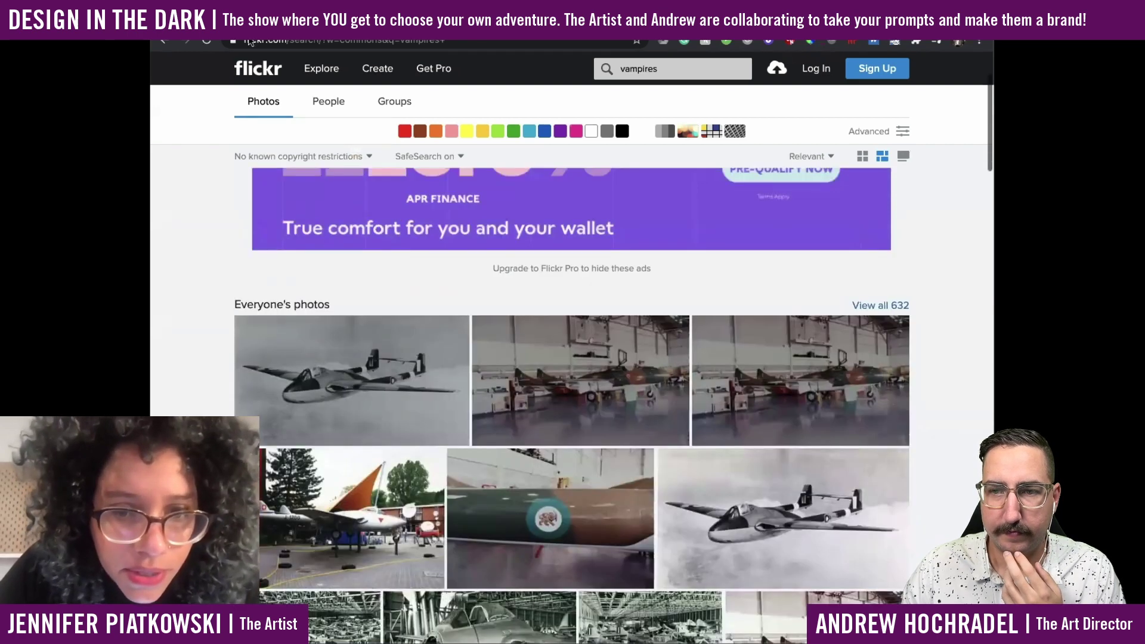
{"action": "scroll", "coordinate": [787, 255], "scroll_direction": "down", "scroll_amount": 6}
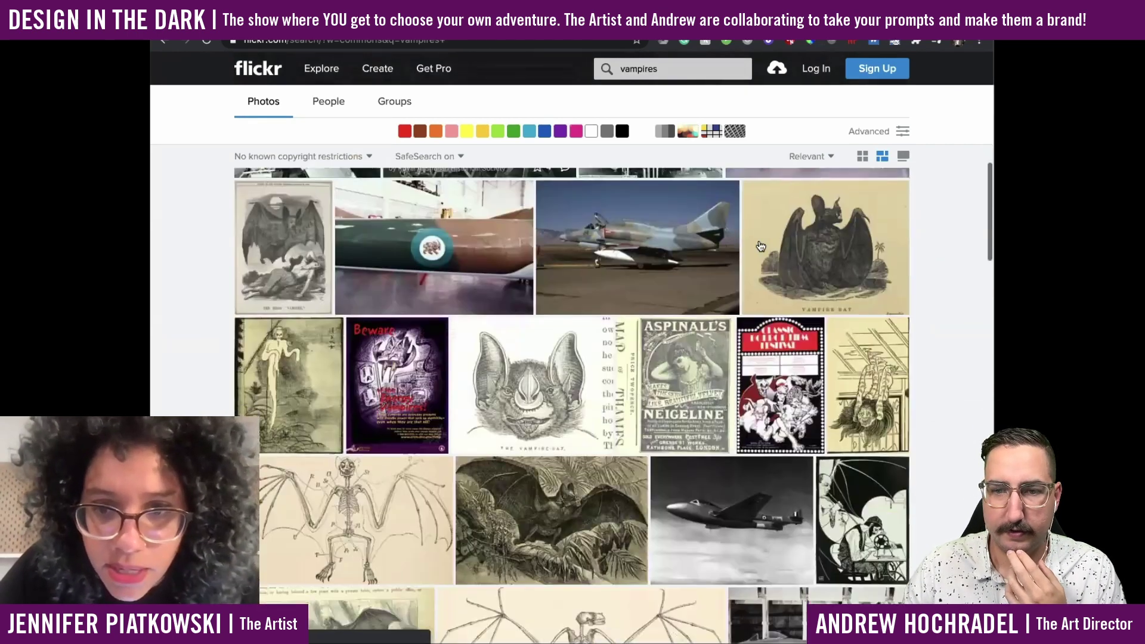
{"action": "left_click", "coordinate": [787, 255]}
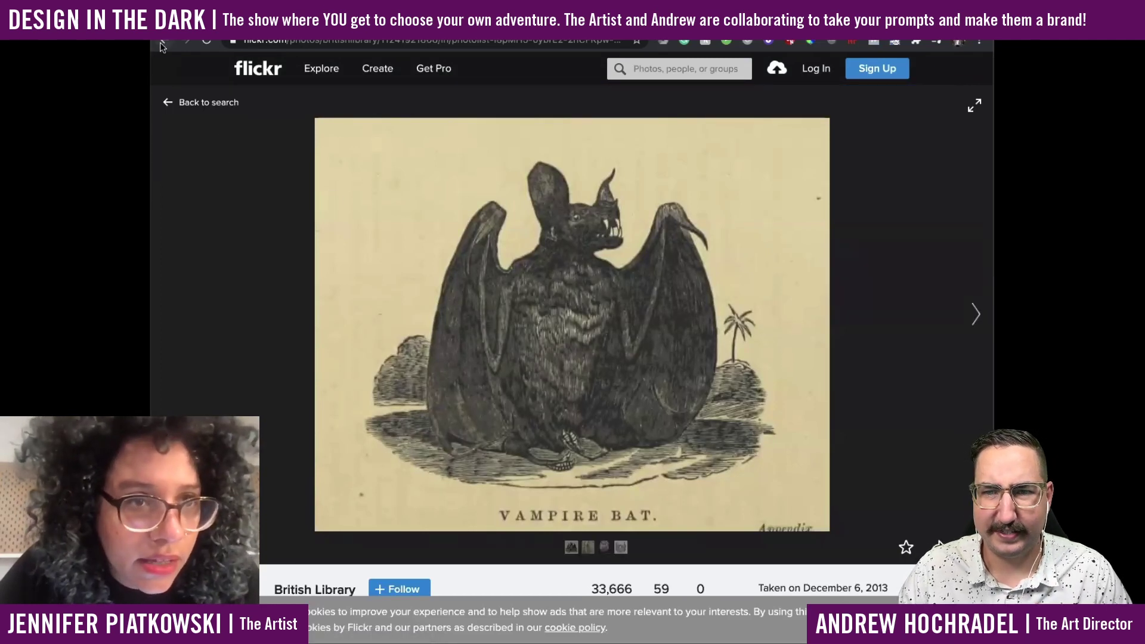
{"action": "left_click", "coordinate": [189, 104]}
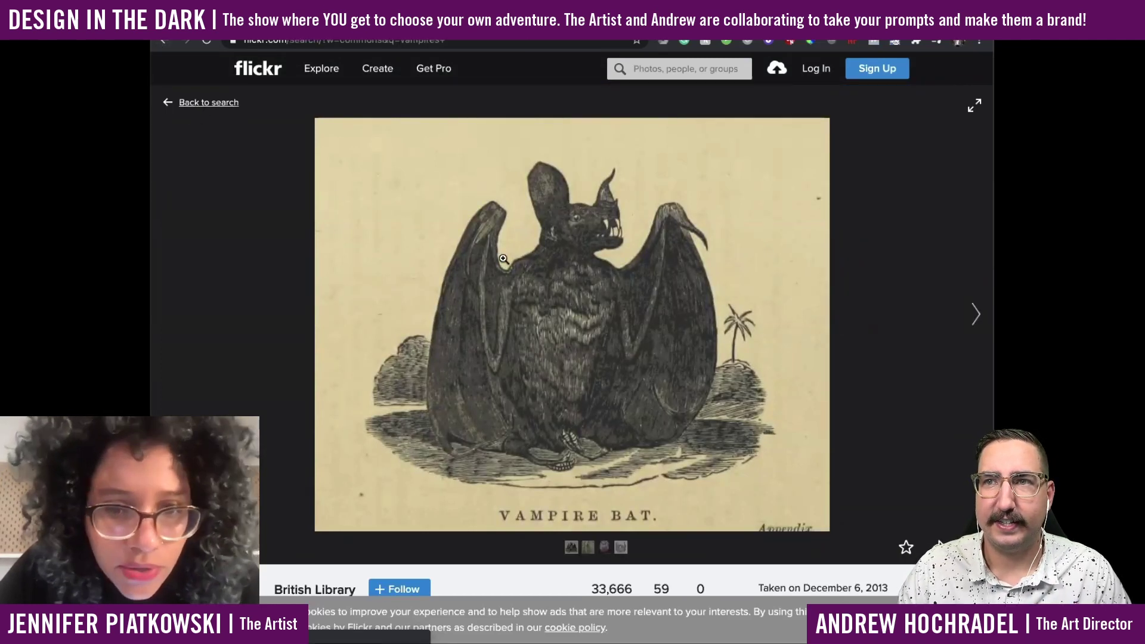
View the Aspinall's Neigeline advertisement, return to the vampire search results and browse further down for reference imagery.
{"action": "scroll", "coordinate": [522, 298], "scroll_direction": "down", "scroll_amount": 10}
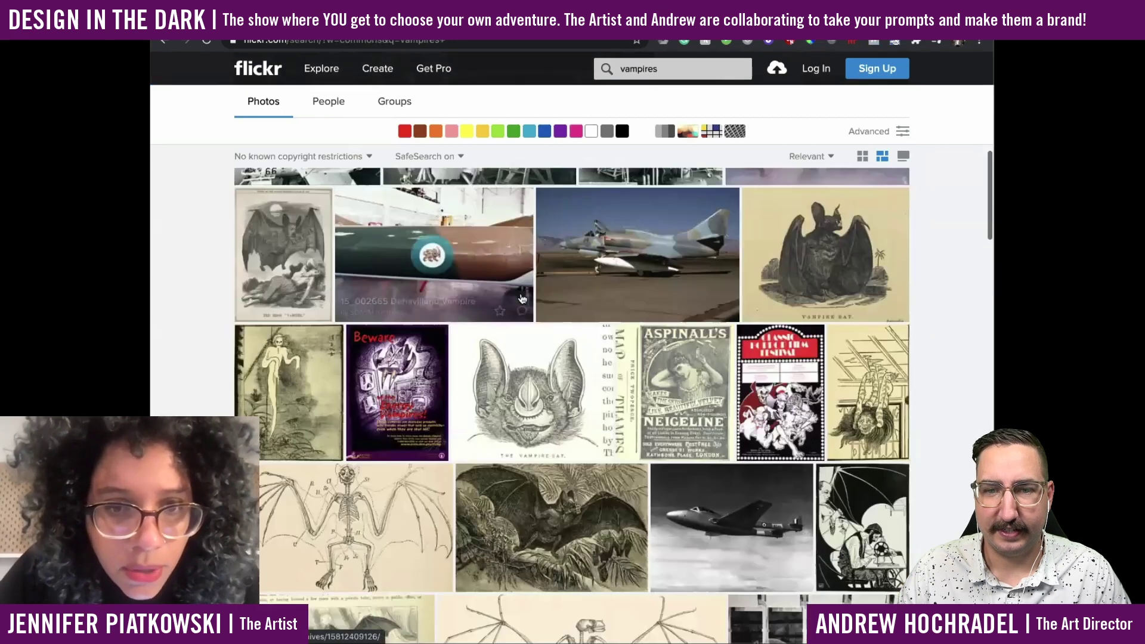
{"action": "scroll", "coordinate": [657, 288], "scroll_direction": "up", "scroll_amount": 2}
{"action": "left_click", "coordinate": [657, 289]}
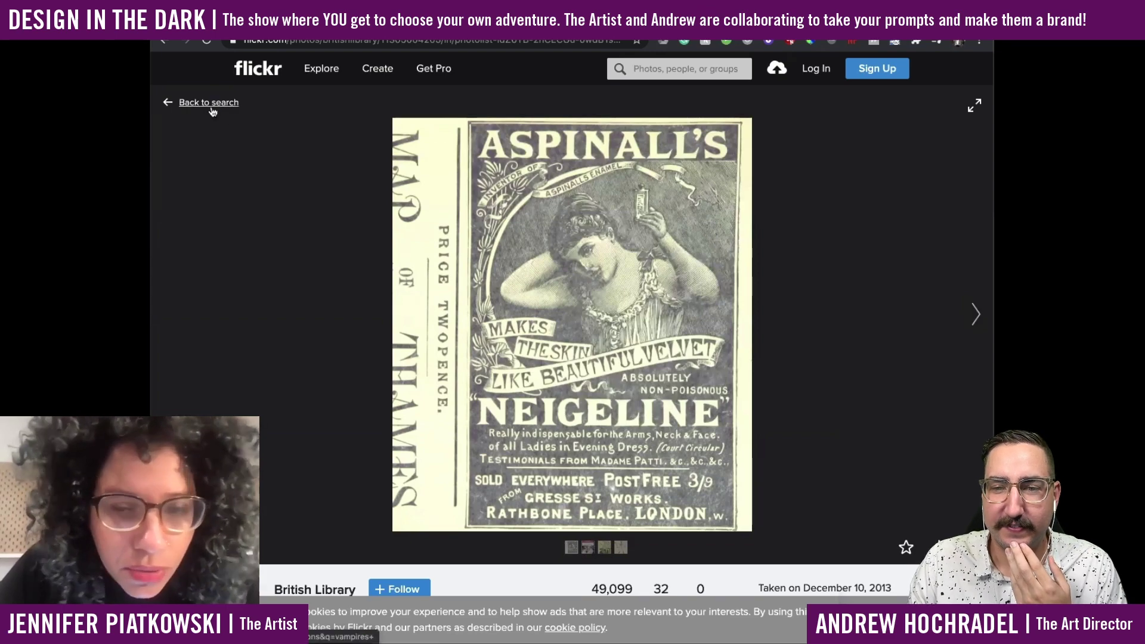
{"action": "left_click", "coordinate": [210, 106]}
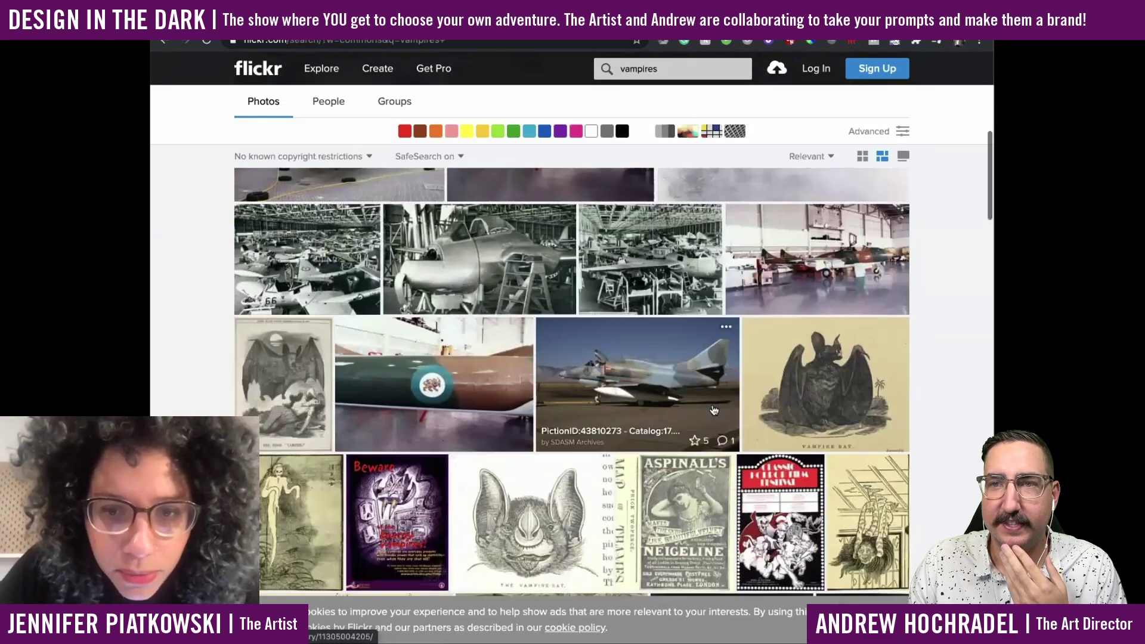
{"action": "scroll", "coordinate": [714, 411], "scroll_direction": "down", "scroll_amount": 7}
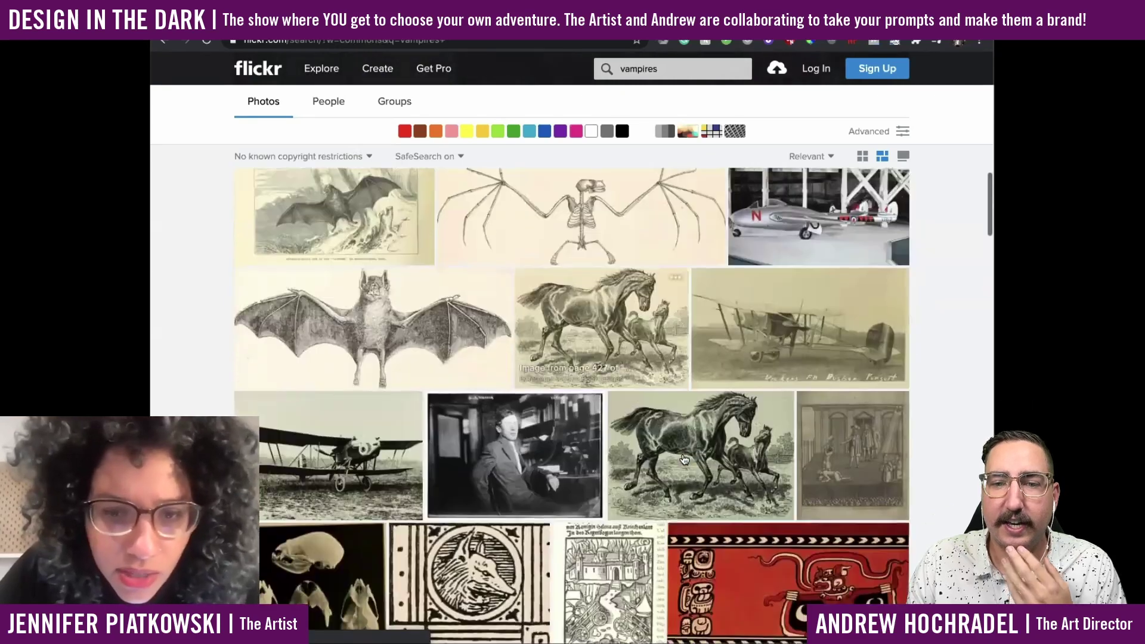
{"action": "scroll", "coordinate": [684, 459], "scroll_direction": "down", "scroll_amount": 2}
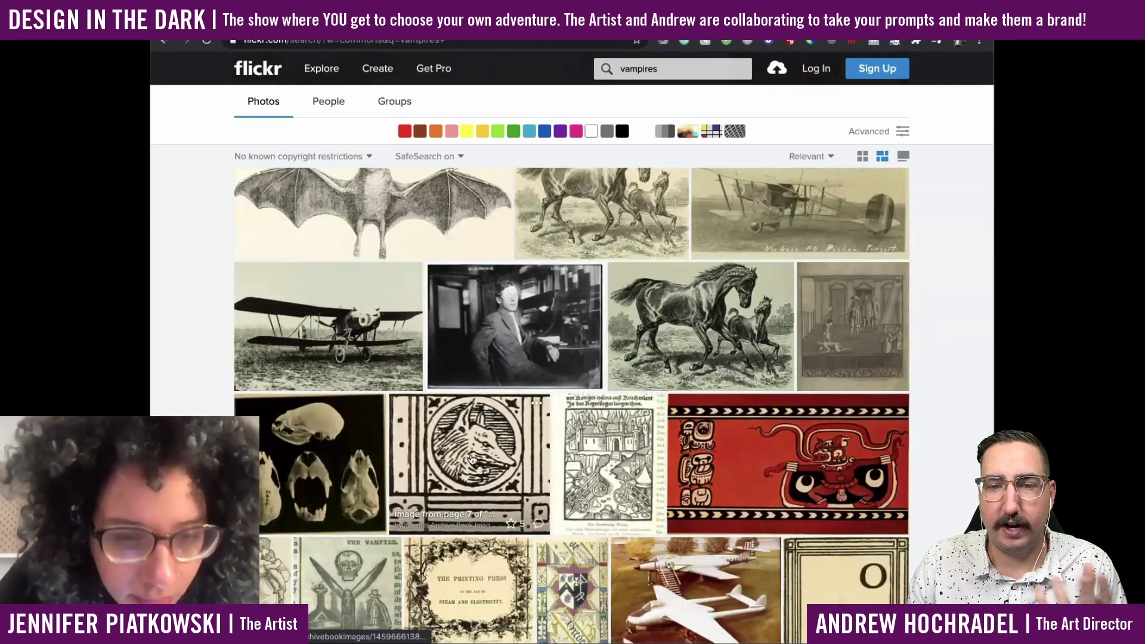
Open the wolf-head engraving from the vampire results, save its page and return to the search results.
{"action": "left_click", "coordinate": [471, 458]}
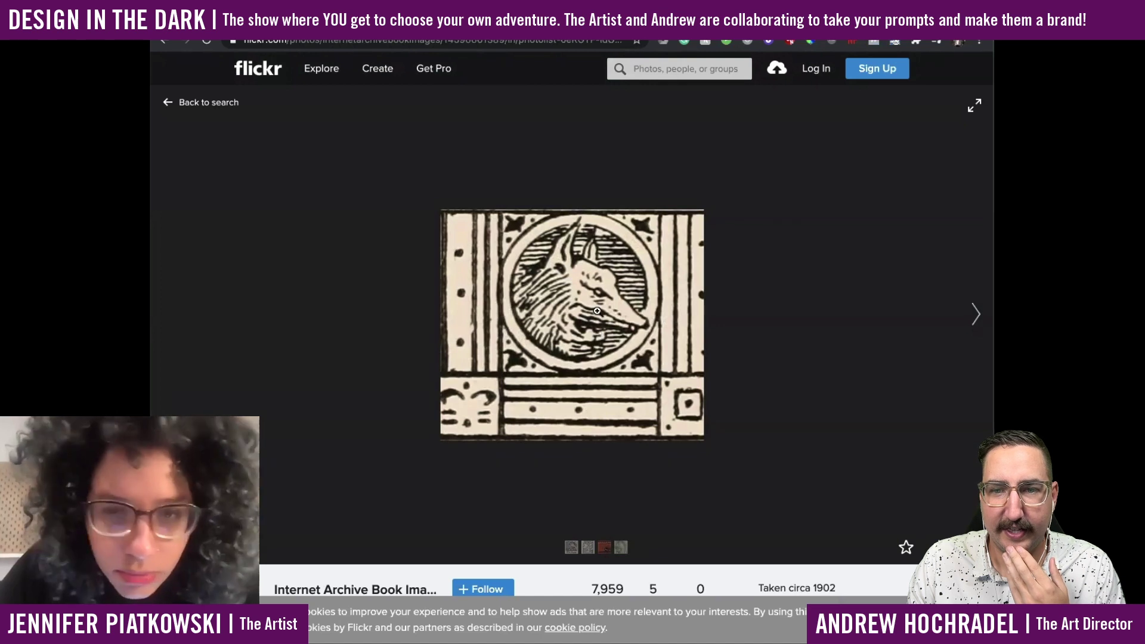
{"action": "right_click", "coordinate": [597, 311]}
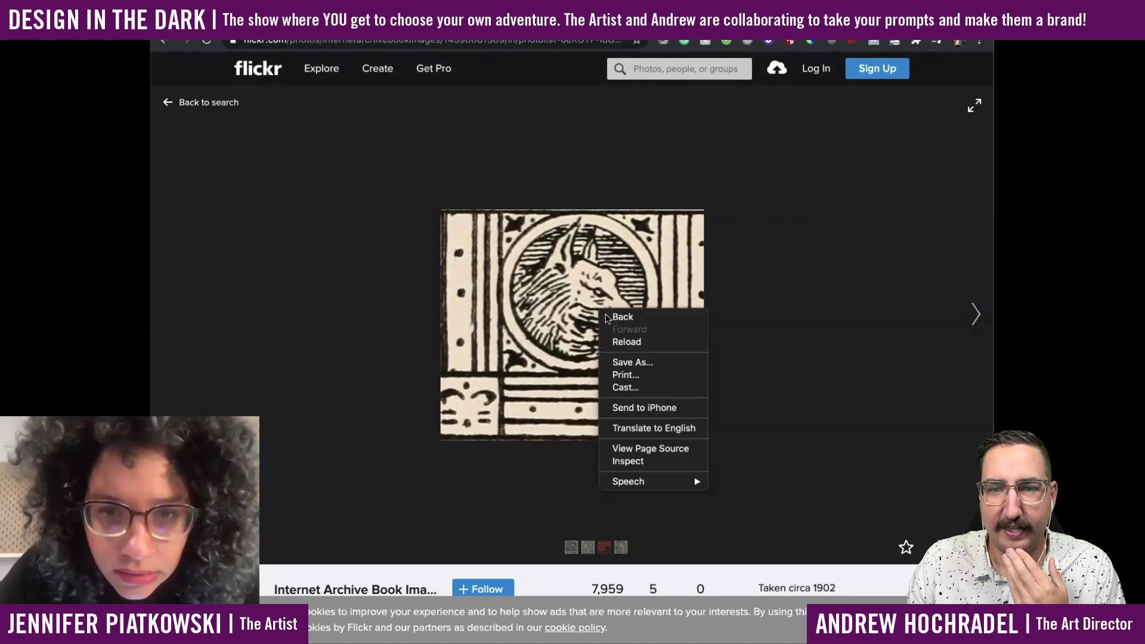
{"action": "left_click", "coordinate": [631, 362]}
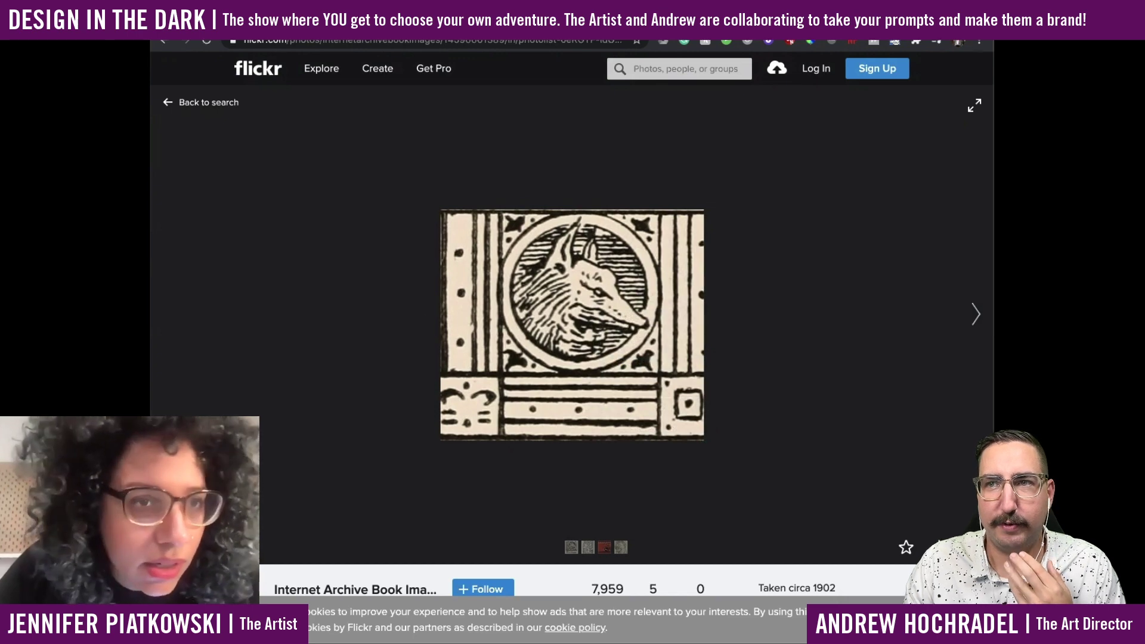
{"action": "left_click", "coordinate": [165, 45]}
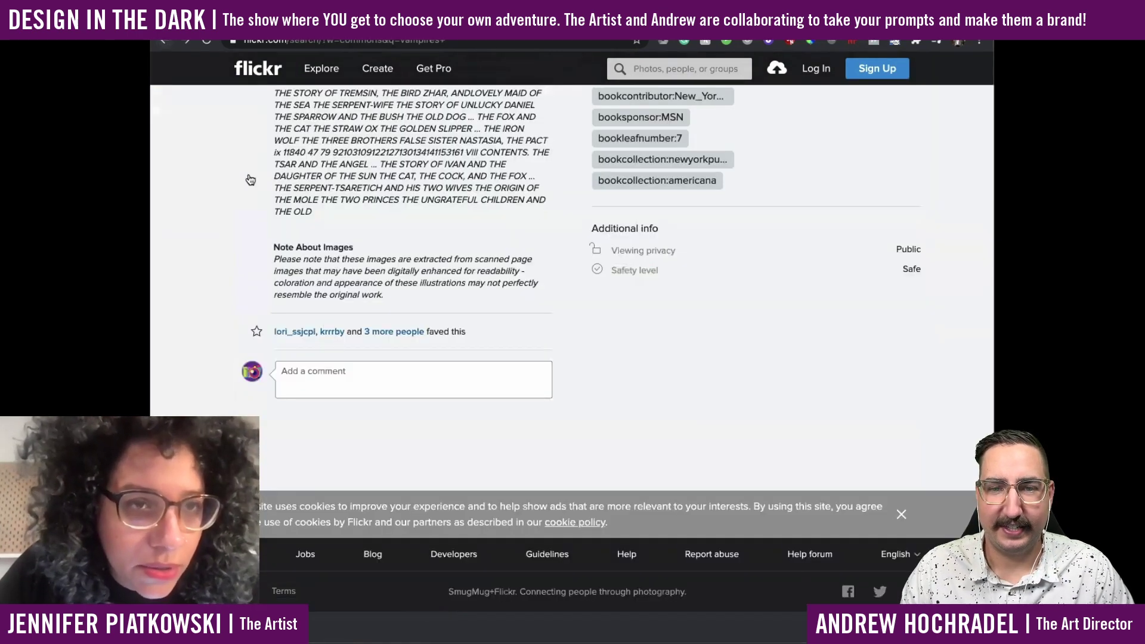
{"action": "left_click", "coordinate": [166, 47]}
{"action": "scroll", "coordinate": [474, 444], "scroll_direction": "down", "scroll_amount": 5}
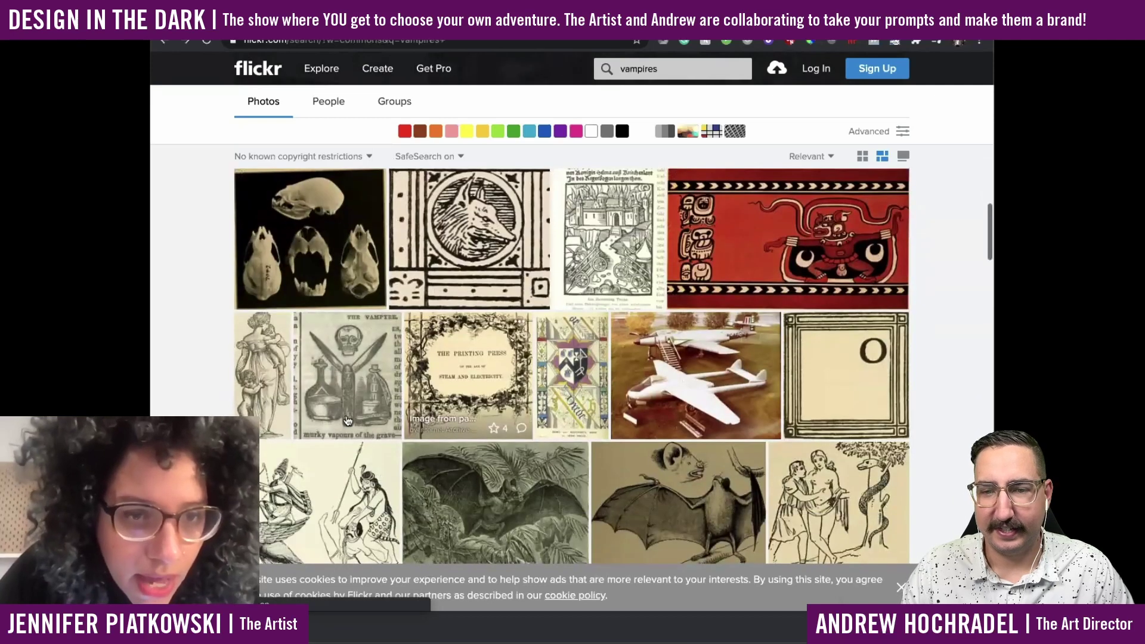
Open "The Vampyre" engraving with the skull and knife and save its page.
{"action": "left_click", "coordinate": [337, 396]}
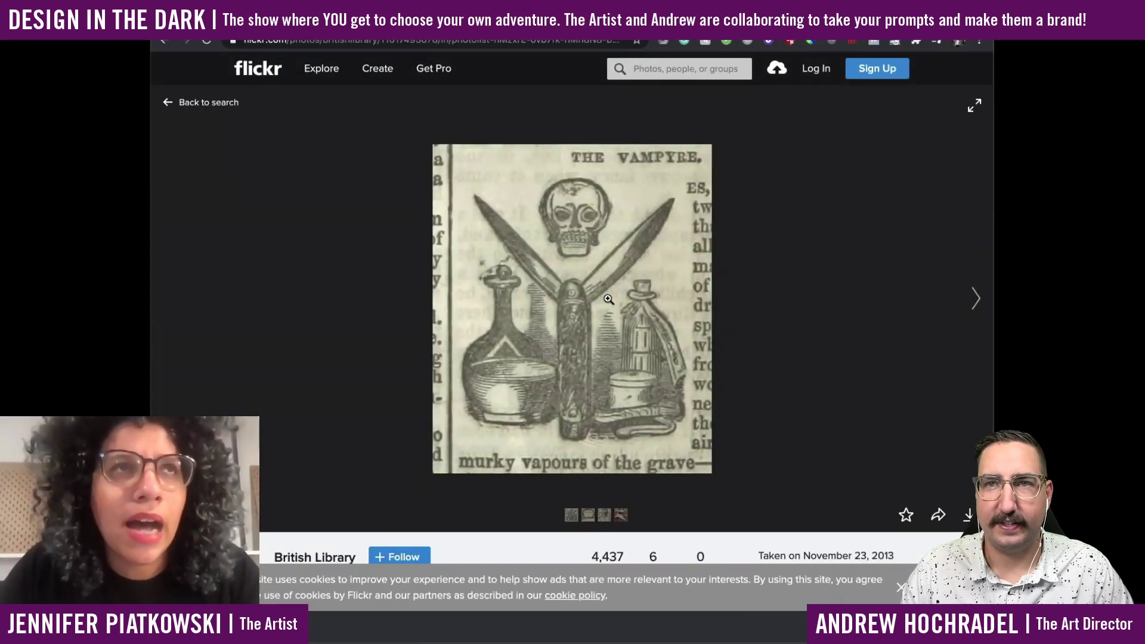
{"action": "right_click", "coordinate": [569, 275]}
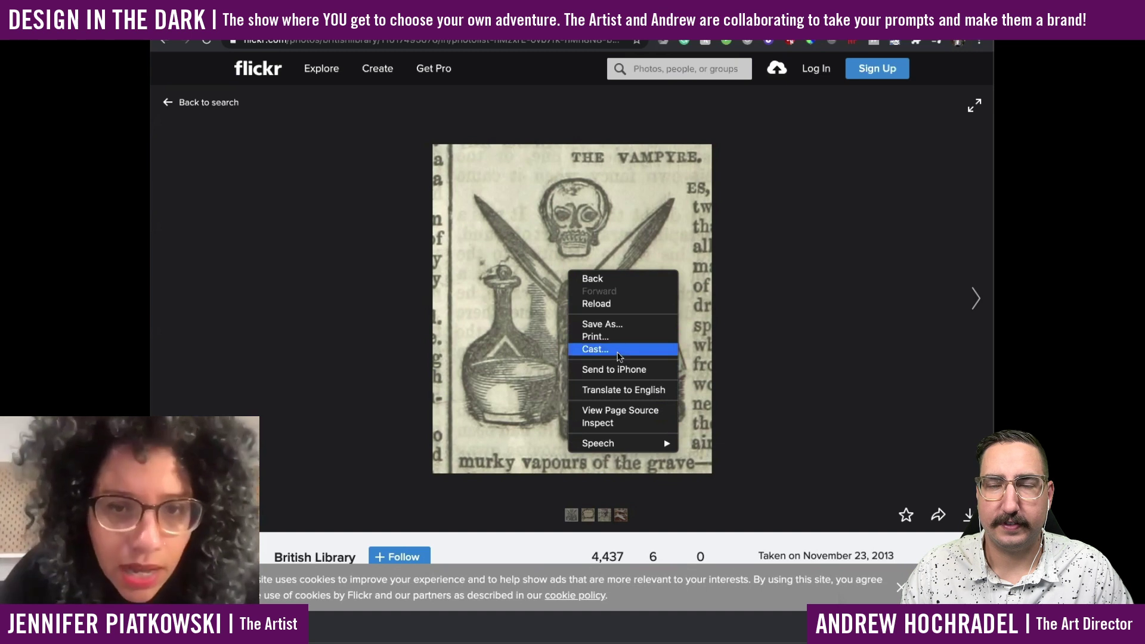
{"action": "left_click", "coordinate": [498, 379]}
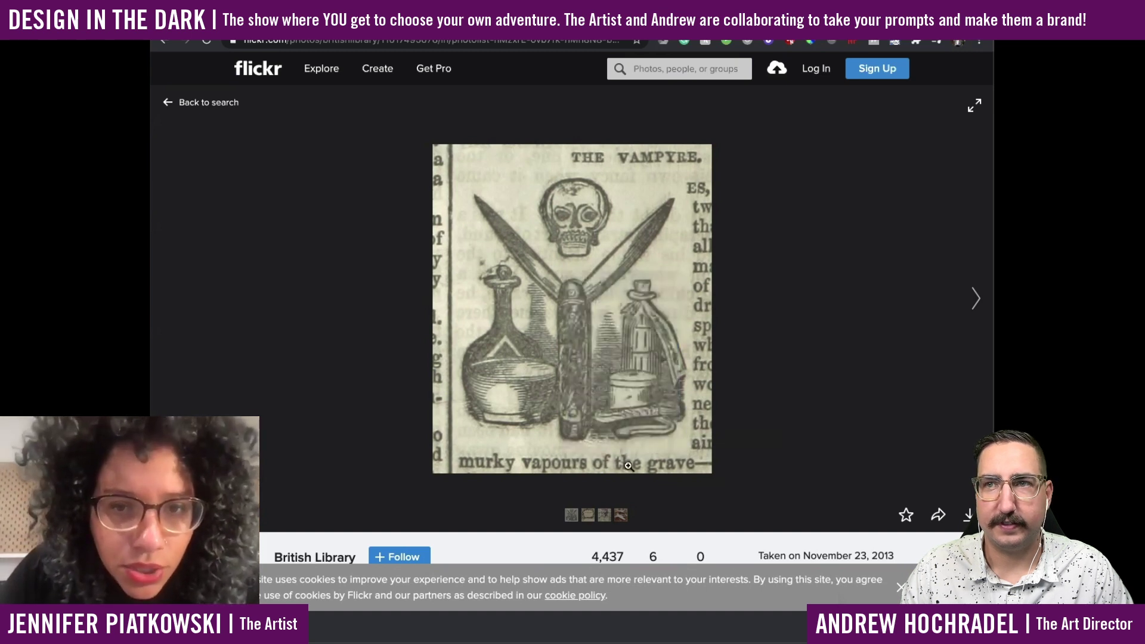
{"action": "right_click", "coordinate": [605, 342]}
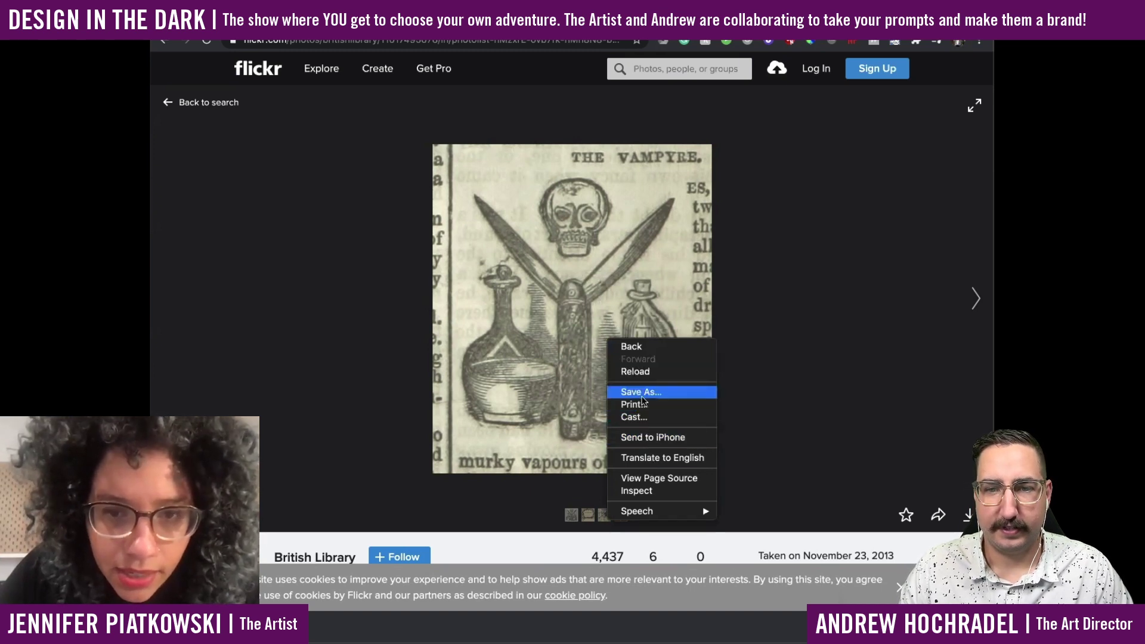
{"action": "left_click", "coordinate": [645, 392]}
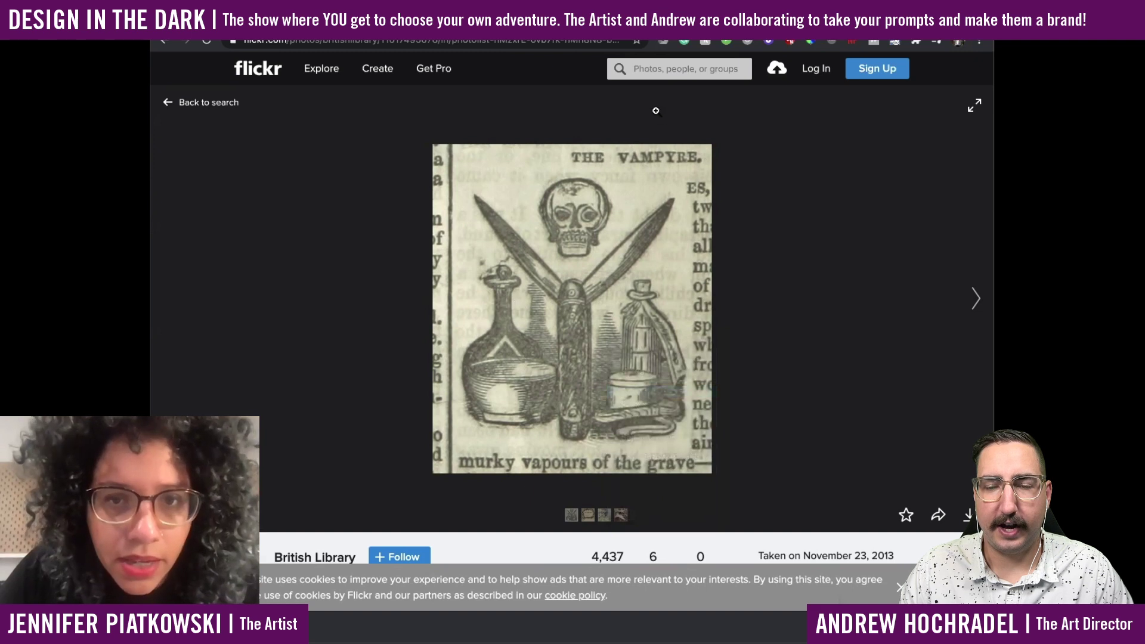
{"action": "left_click", "coordinate": [803, 330]}
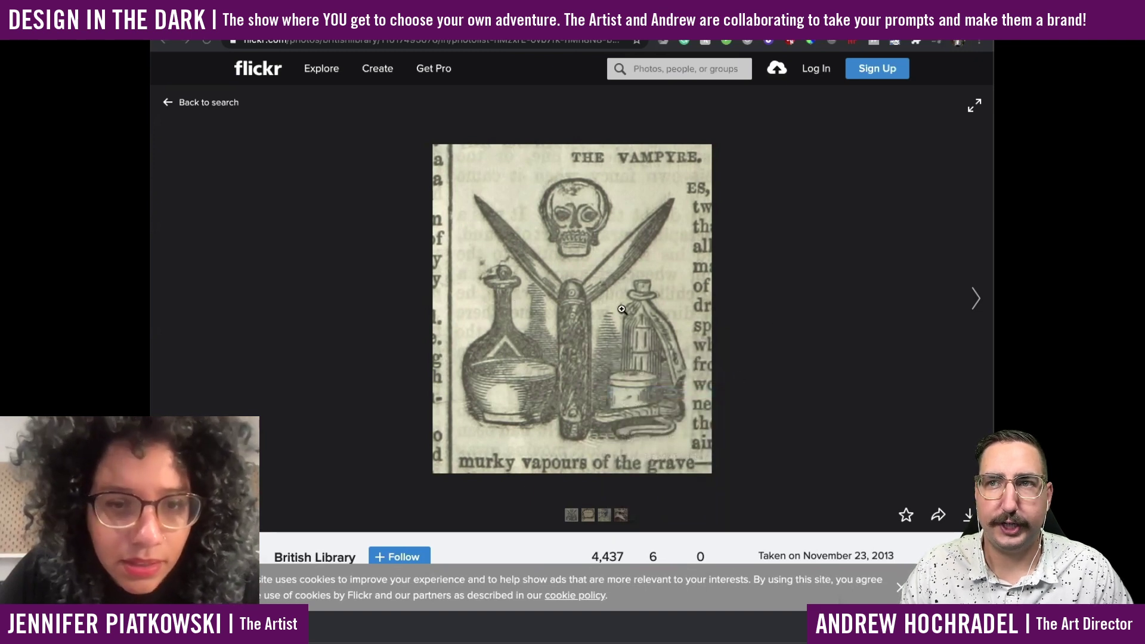
Download "The Vampyre" engraving in the Small (339 × 400) size and return to the vampire search results.
{"action": "left_click", "coordinate": [968, 514]}
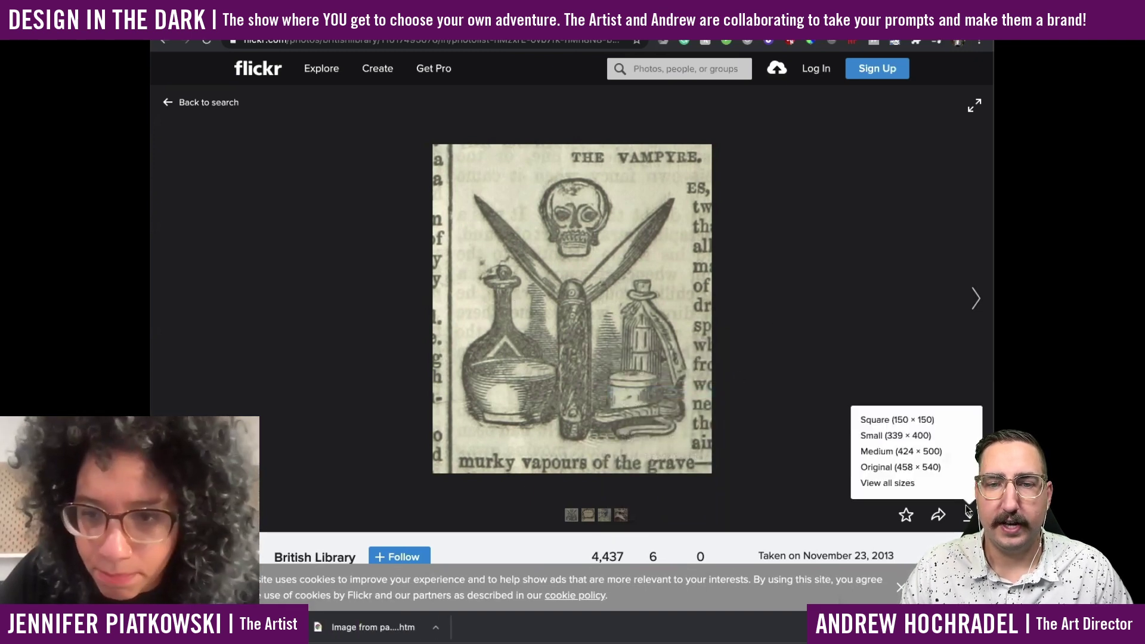
{"action": "left_click", "coordinate": [891, 440]}
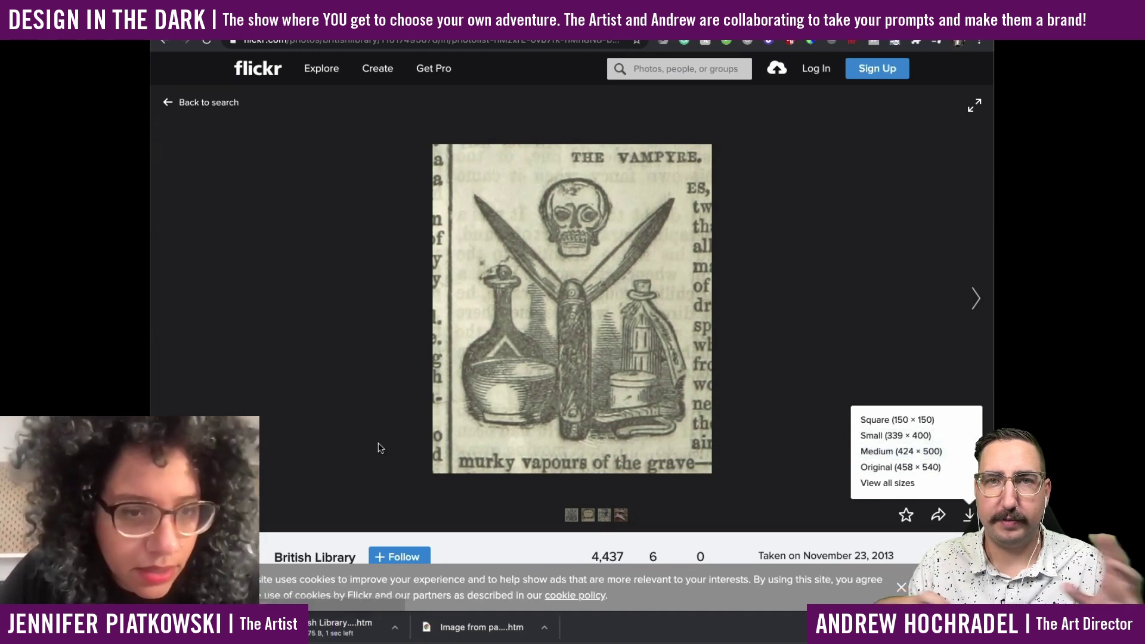
{"action": "left_click", "coordinate": [177, 105]}
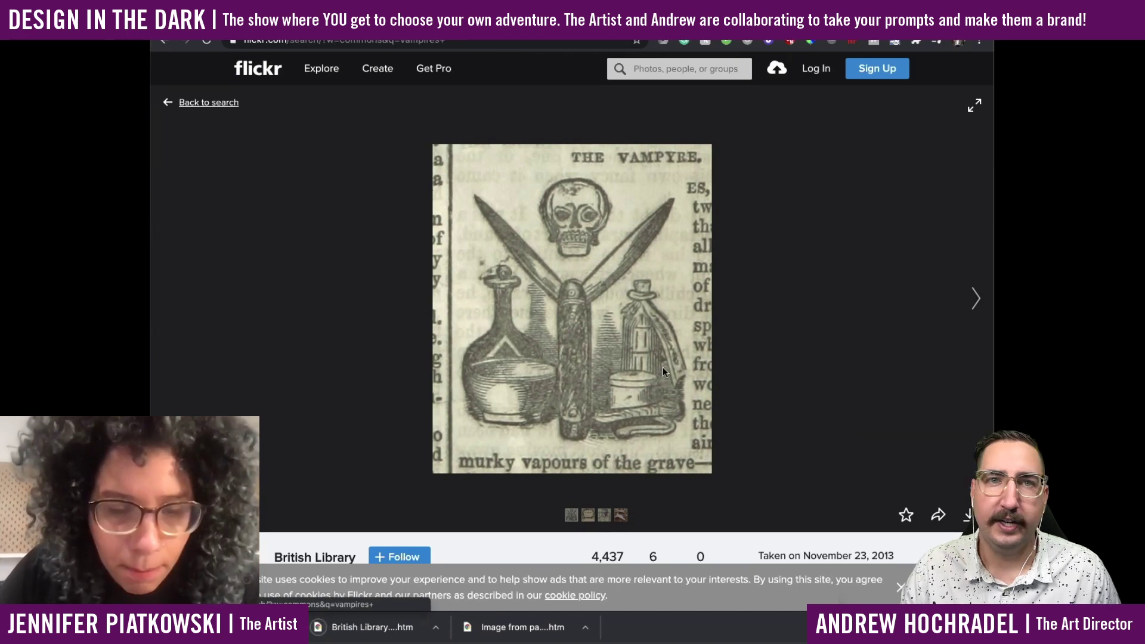
{"action": "scroll", "coordinate": [663, 373], "scroll_direction": "down", "scroll_amount": 2}
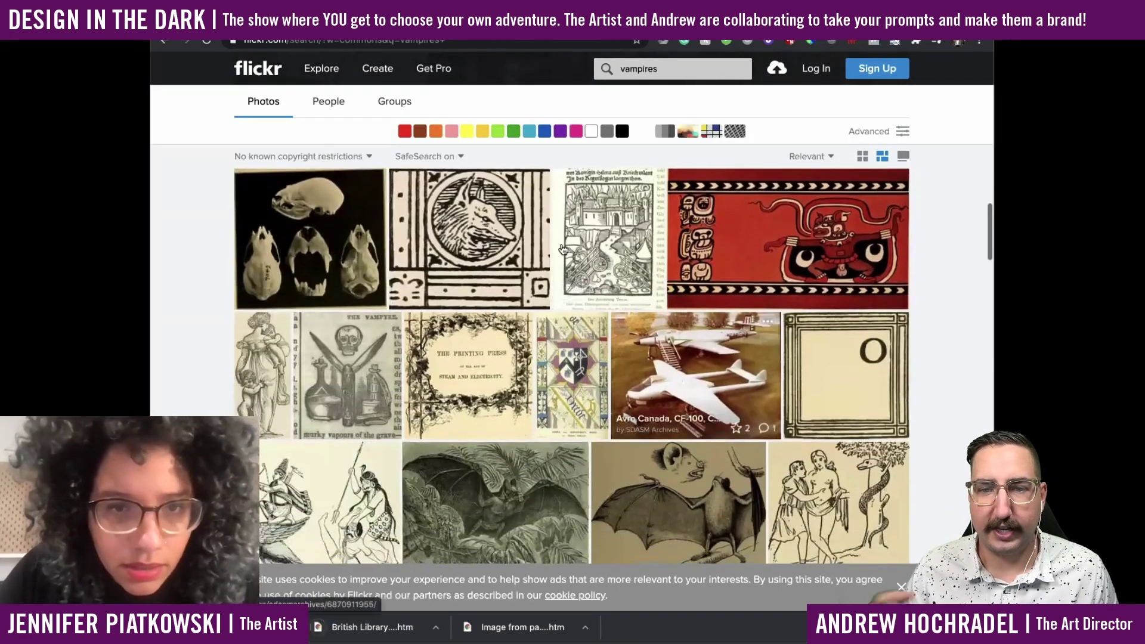
Reopen the wolf-head engraving, download it in the Small (400 × 351) size and go back to the results.
{"action": "left_click", "coordinate": [469, 239]}
{"action": "left_click", "coordinate": [969, 514]}
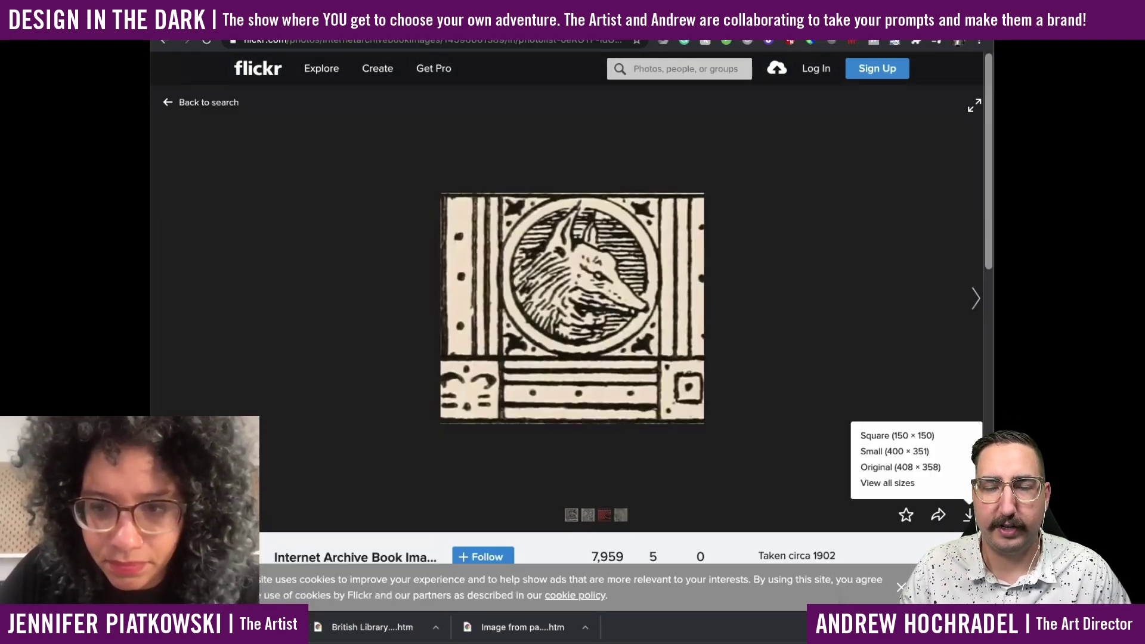
{"action": "left_click", "coordinate": [910, 456]}
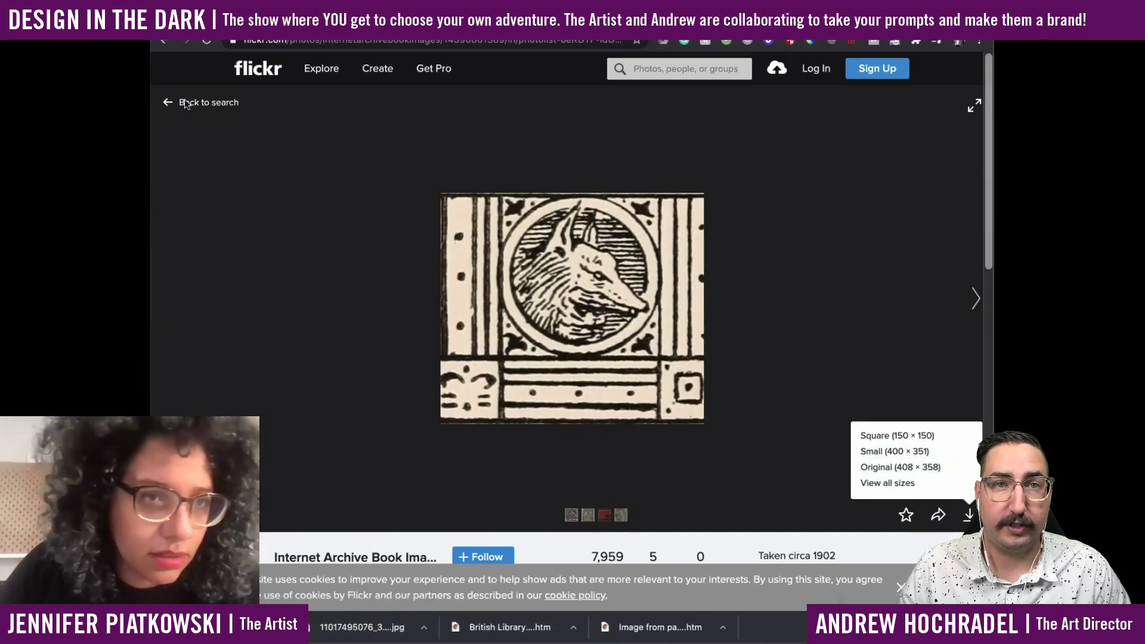
{"action": "left_click", "coordinate": [170, 104]}
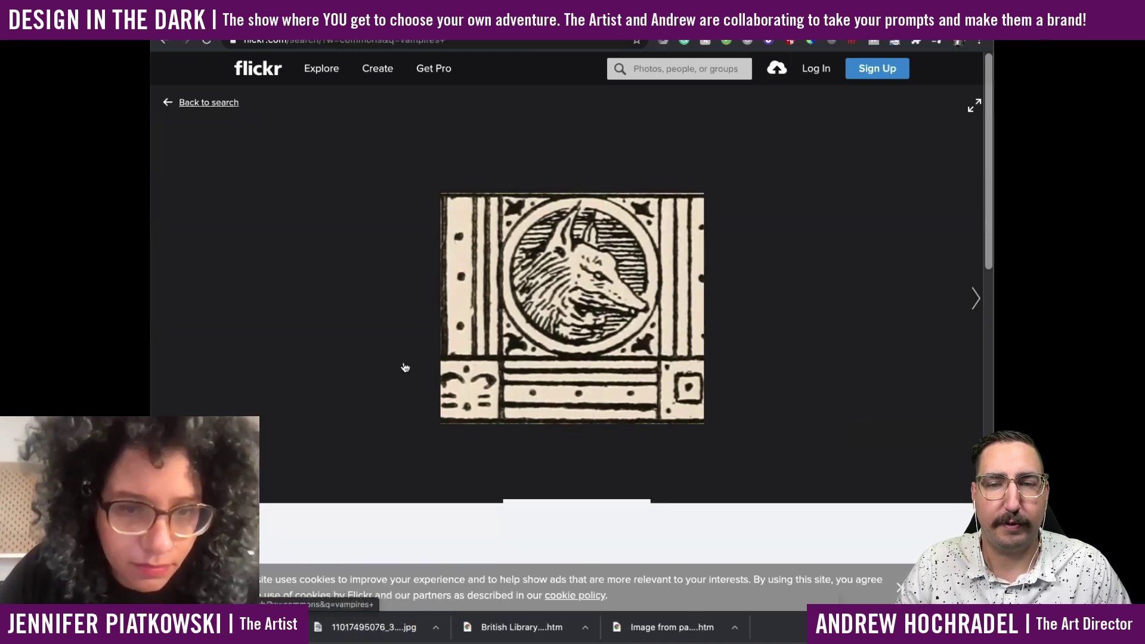
Download the labelled spread-wing bat engraving in the Small (400 × 124) size, then return to browsing the vampire results.
{"action": "scroll", "coordinate": [404, 366], "scroll_direction": "down", "scroll_amount": 10}
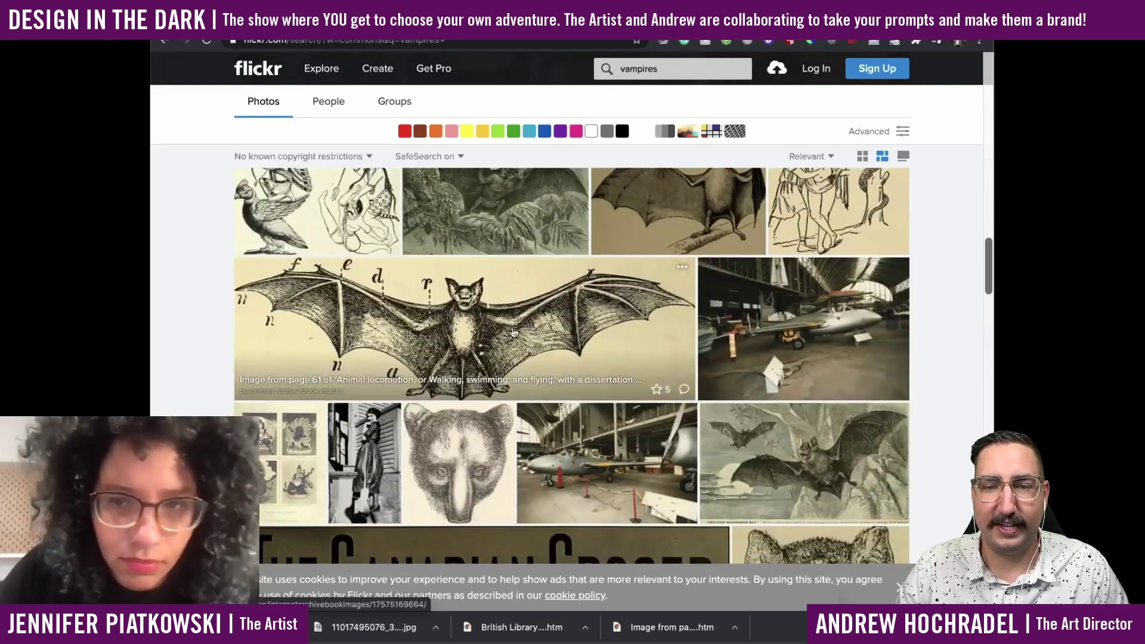
{"action": "left_click", "coordinate": [514, 332]}
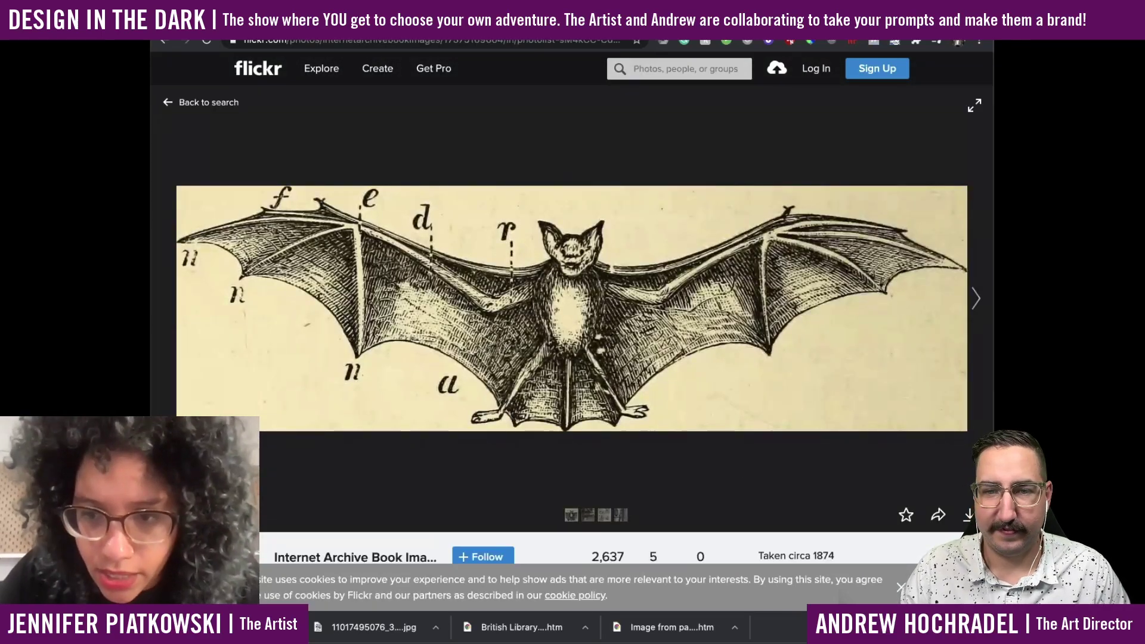
{"action": "left_click", "coordinate": [969, 514]}
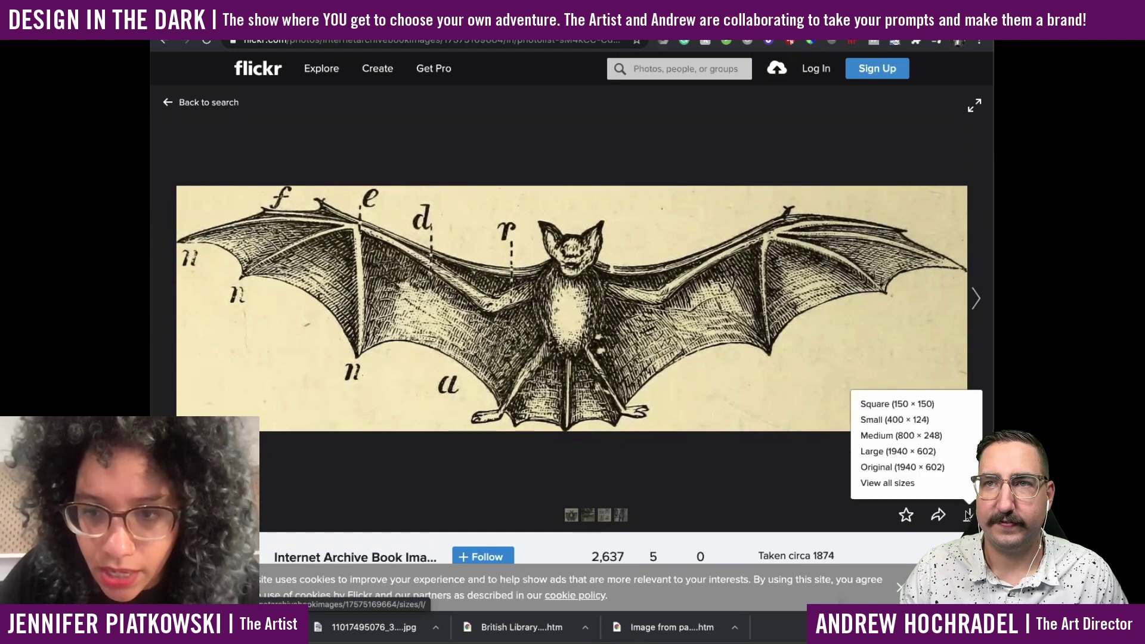
{"action": "left_click", "coordinate": [913, 424]}
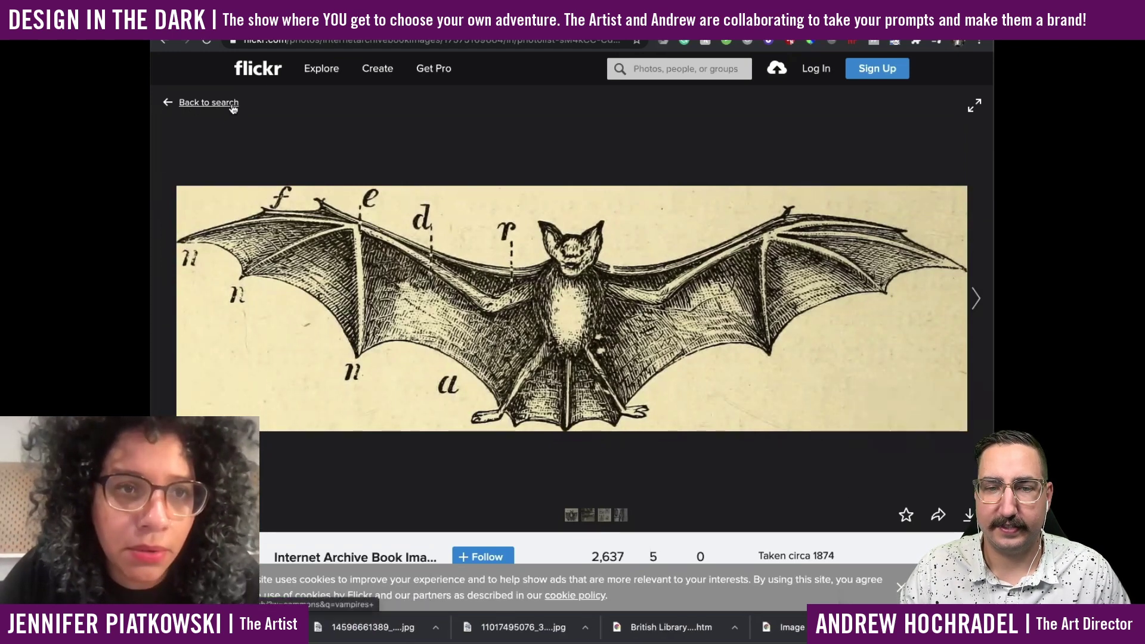
{"action": "left_click", "coordinate": [178, 106]}
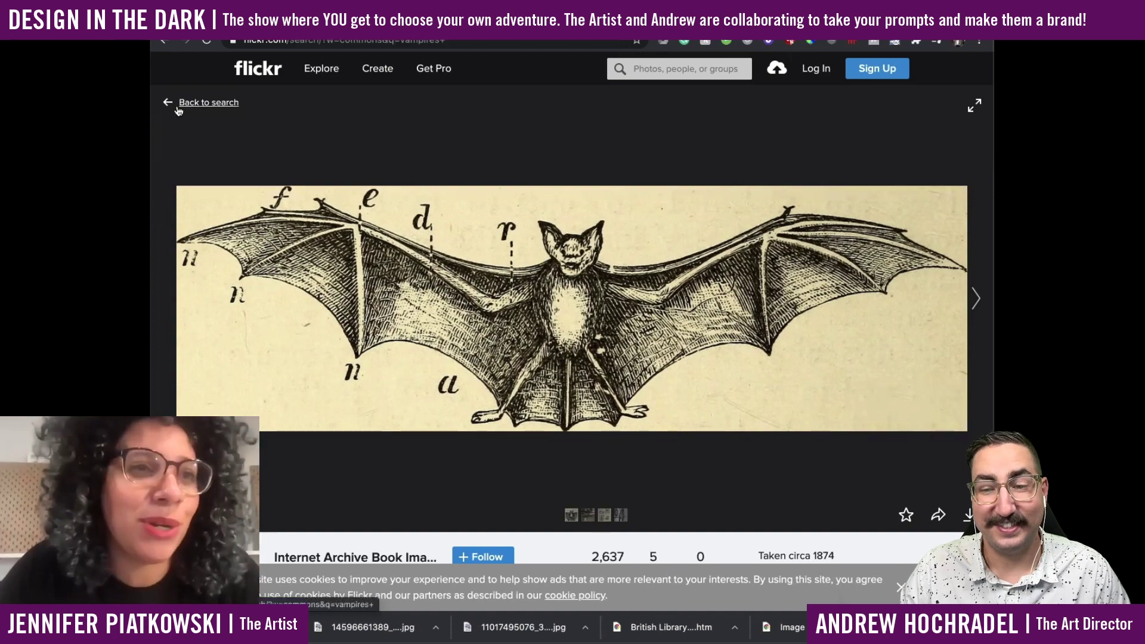
{"action": "scroll", "coordinate": [372, 417], "scroll_direction": "down", "scroll_amount": 4}
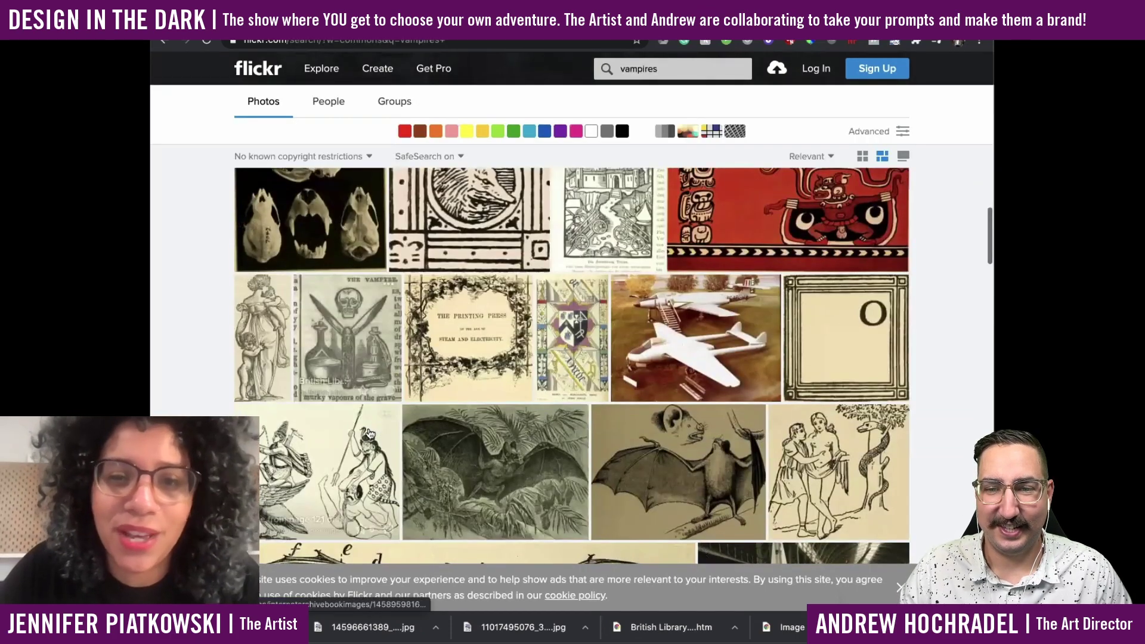
{"action": "scroll", "coordinate": [370, 434], "scroll_direction": "down", "scroll_amount": 10}
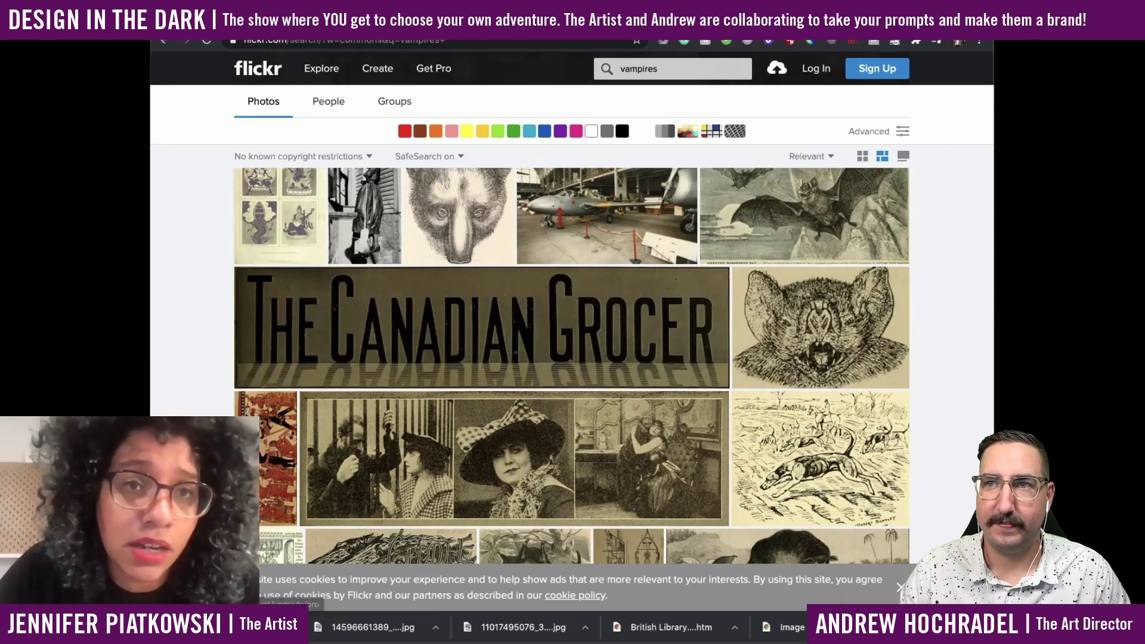
Switch to Pinterest, browse the home feed, view the illustrated Chinese garden poster and return to the feed.
{"action": "left_click", "coordinate": [431, 18]}
{"action": "scroll", "coordinate": [573, 269], "scroll_direction": "down", "scroll_amount": 4}
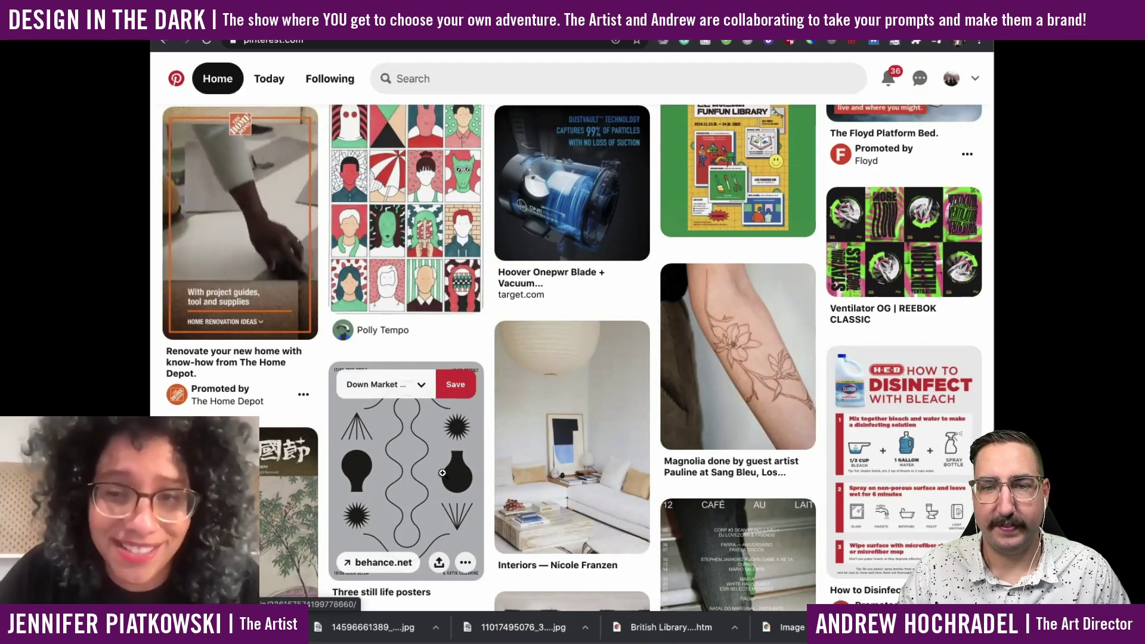
{"action": "scroll", "coordinate": [442, 473], "scroll_direction": "down", "scroll_amount": 6}
{"action": "scroll", "coordinate": [443, 474], "scroll_direction": "up", "scroll_amount": 4}
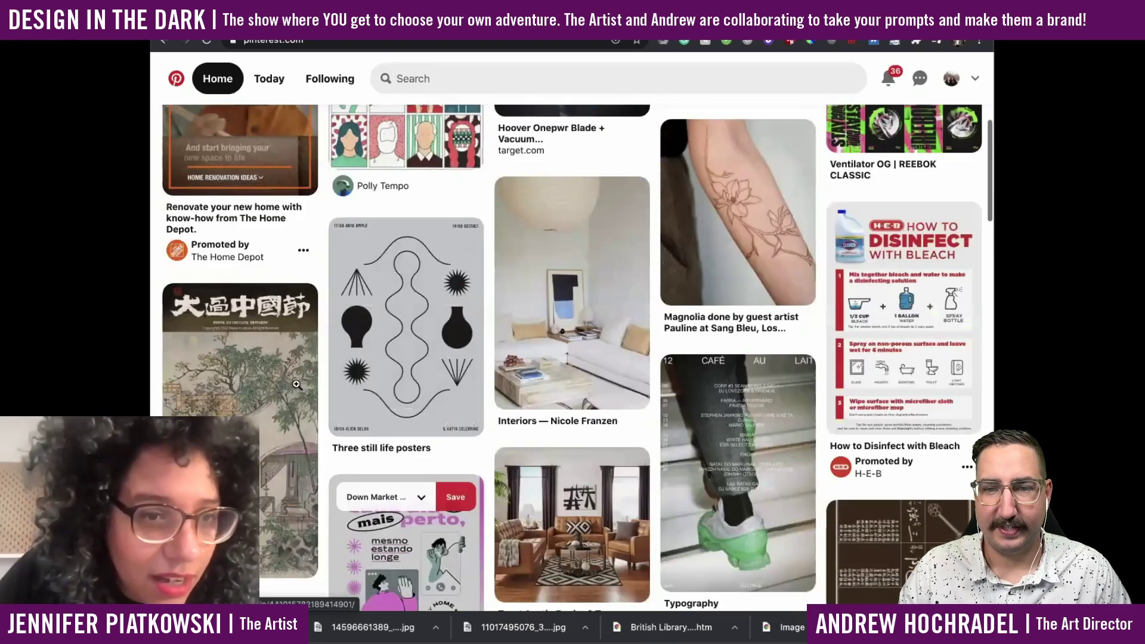
{"action": "scroll", "coordinate": [268, 350], "scroll_direction": "down", "scroll_amount": 4}
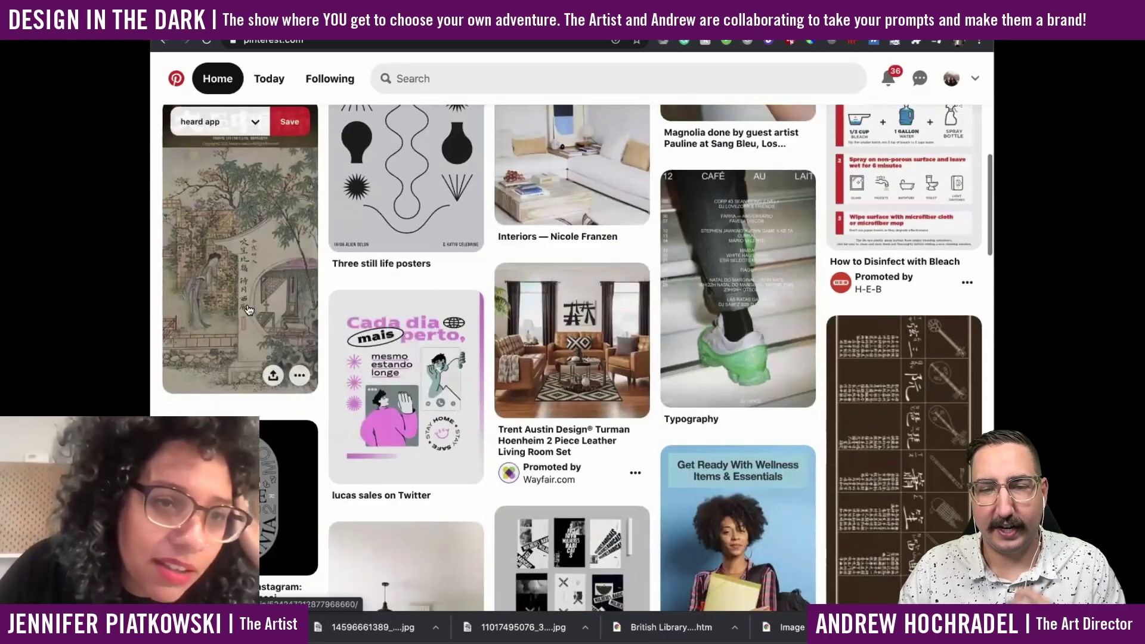
{"action": "left_click", "coordinate": [248, 309]}
{"action": "scroll", "coordinate": [438, 445], "scroll_direction": "down", "scroll_amount": 1}
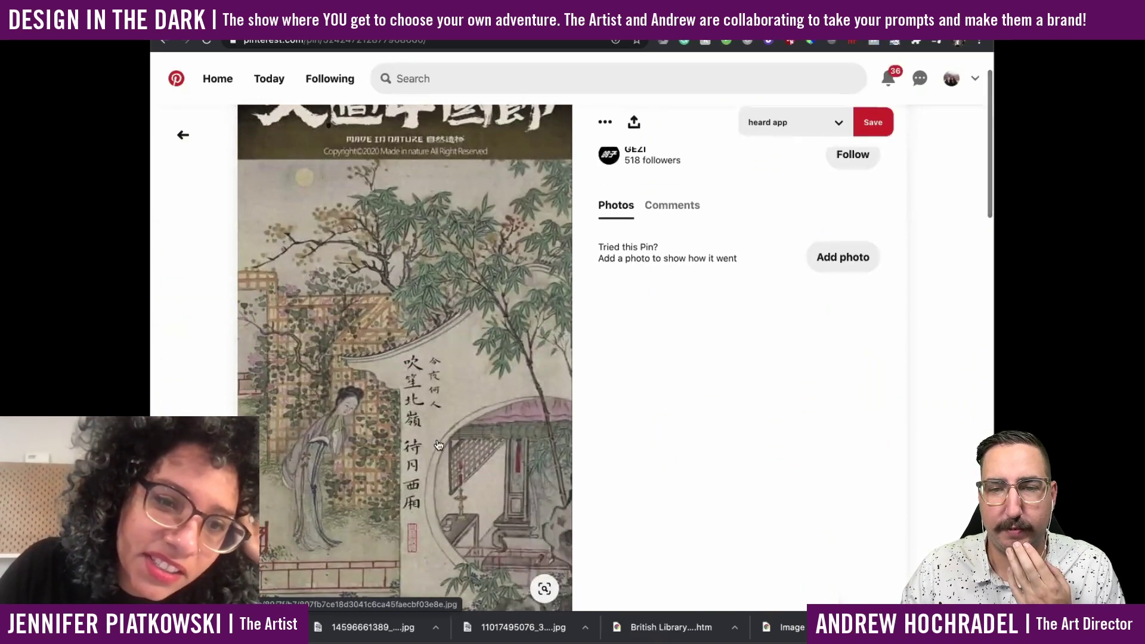
{"action": "scroll", "coordinate": [439, 445], "scroll_direction": "up", "scroll_amount": 3}
{"action": "left_click", "coordinate": [183, 135]}
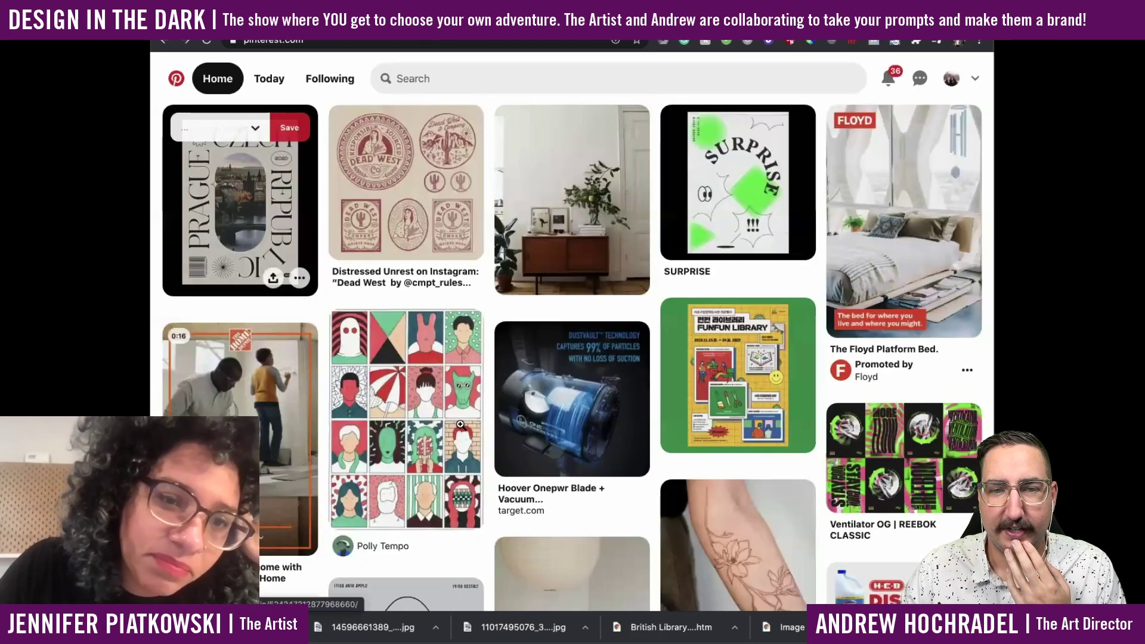
Browse the home feed's posters, typography and layout pins for design inspiration.
{"action": "scroll", "coordinate": [460, 424], "scroll_direction": "down", "scroll_amount": 9}
{"action": "scroll", "coordinate": [400, 258], "scroll_direction": "up", "scroll_amount": 3}
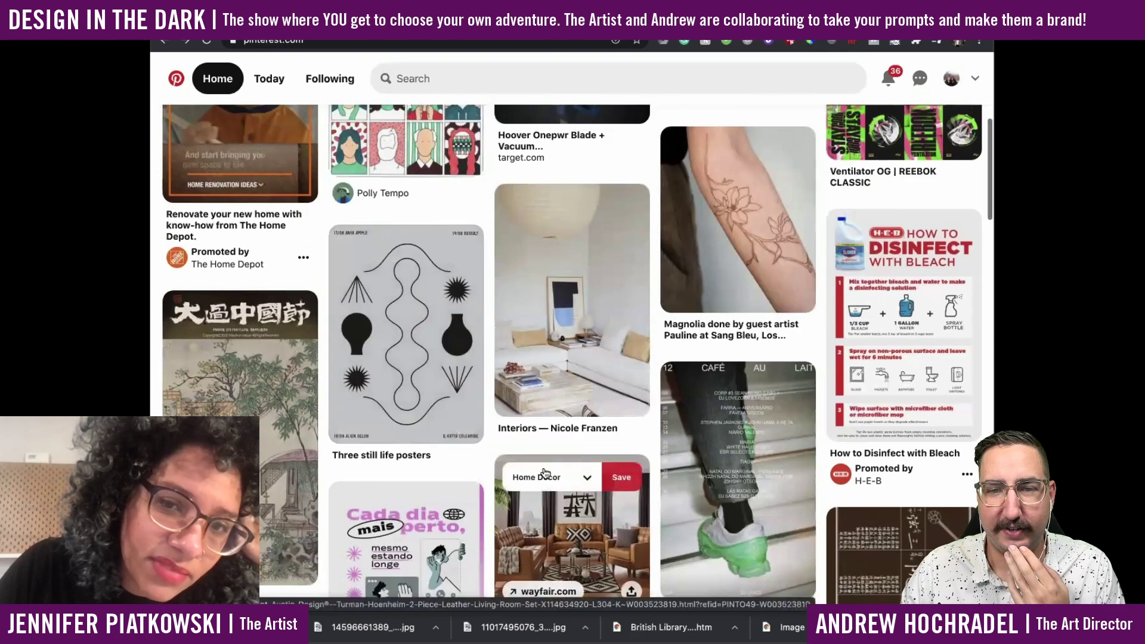
{"action": "scroll", "coordinate": [544, 473], "scroll_direction": "down", "scroll_amount": 3}
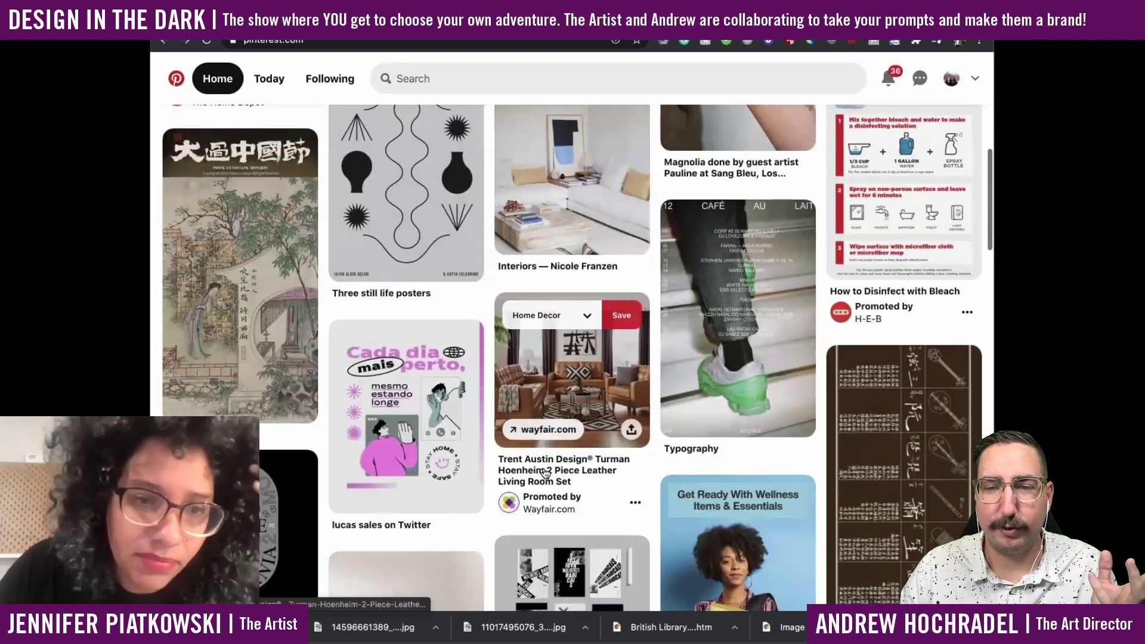
{"action": "scroll", "coordinate": [416, 205], "scroll_direction": "up", "scroll_amount": 2}
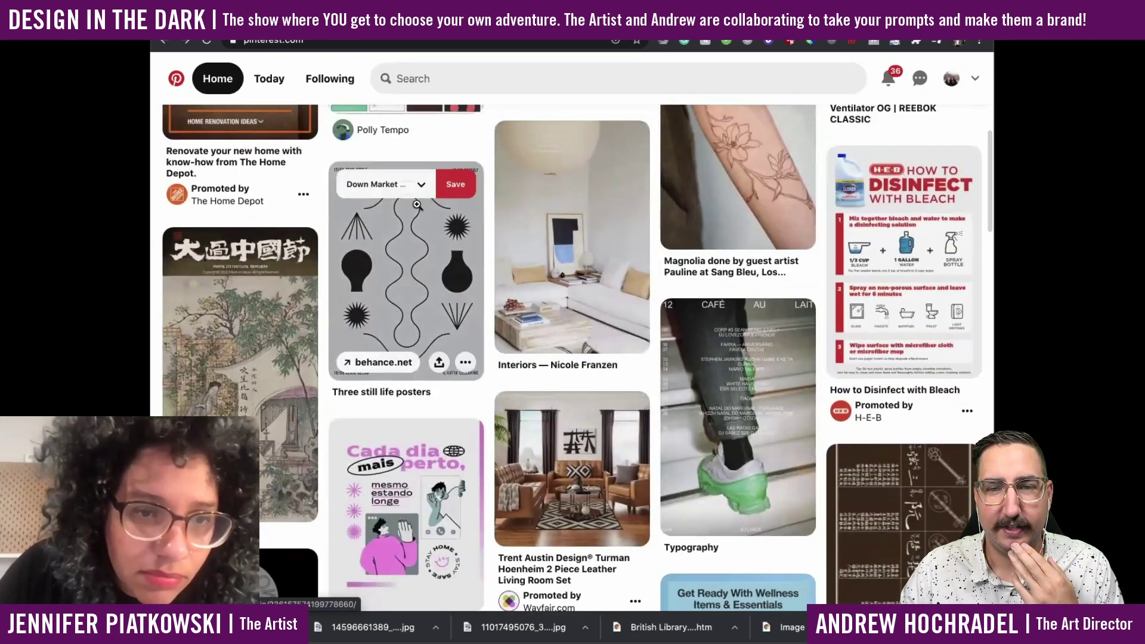
{"action": "scroll", "coordinate": [442, 204], "scroll_direction": "up", "scroll_amount": 3}
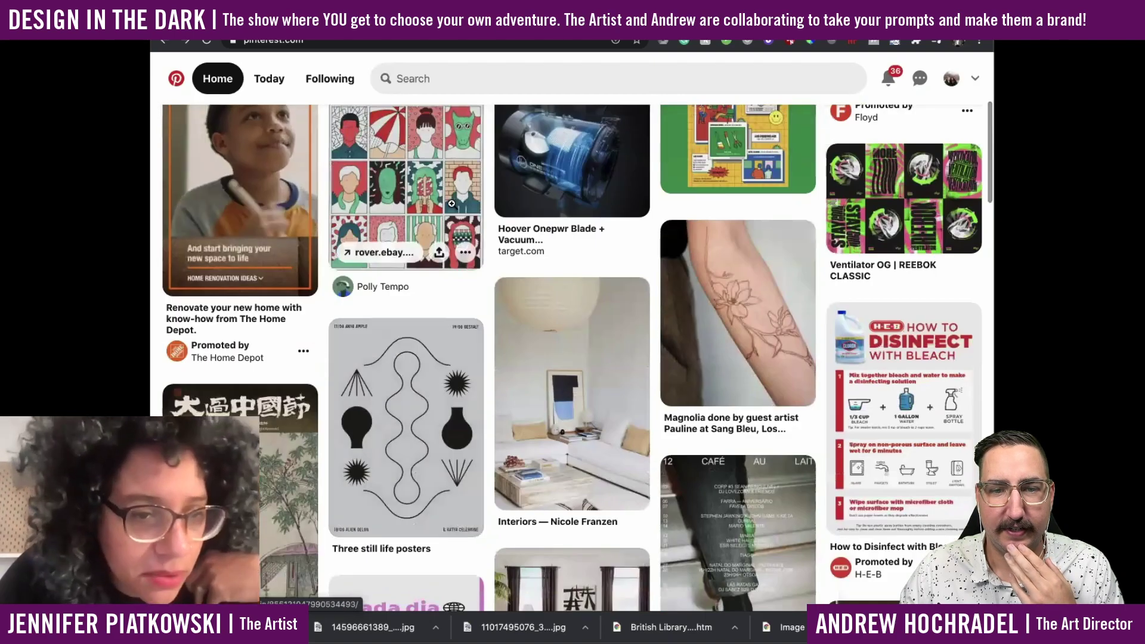
{"action": "scroll", "coordinate": [452, 204], "scroll_direction": "down", "scroll_amount": 7}
{"action": "scroll", "coordinate": [391, 328], "scroll_direction": "down", "scroll_amount": 3}
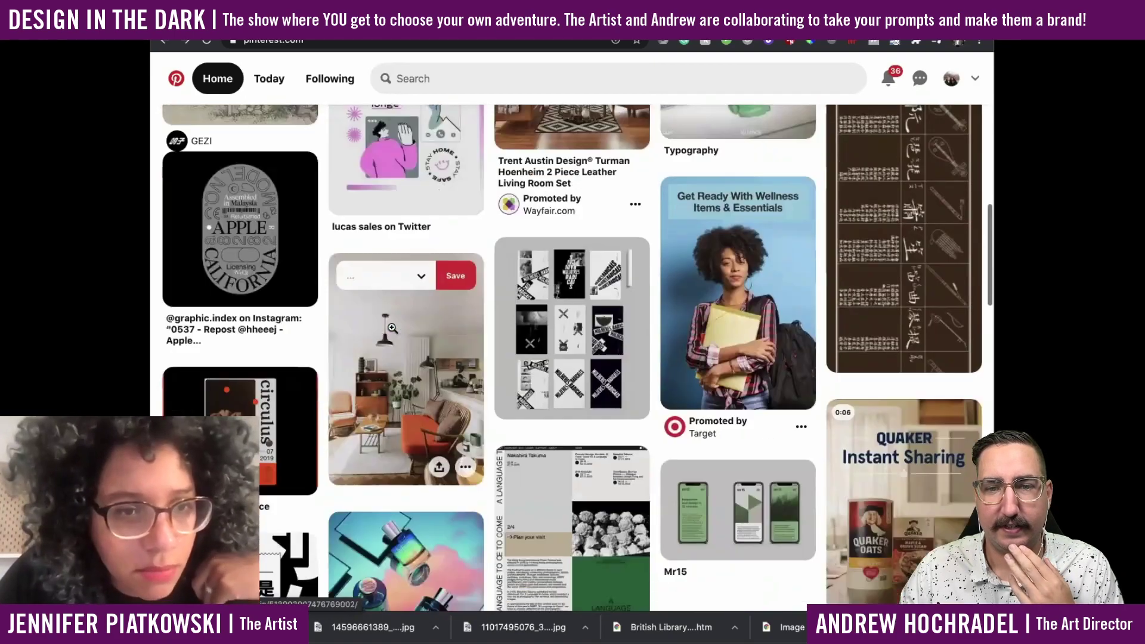
Examine the home feed's design pins and the vintage label pins related to the opened druggist label pin.
{"action": "scroll", "coordinate": [392, 327], "scroll_direction": "down", "scroll_amount": 2}
{"action": "scroll", "coordinate": [420, 321], "scroll_direction": "up", "scroll_amount": 1}
{"action": "scroll", "coordinate": [929, 83], "scroll_direction": "down", "scroll_amount": 1}
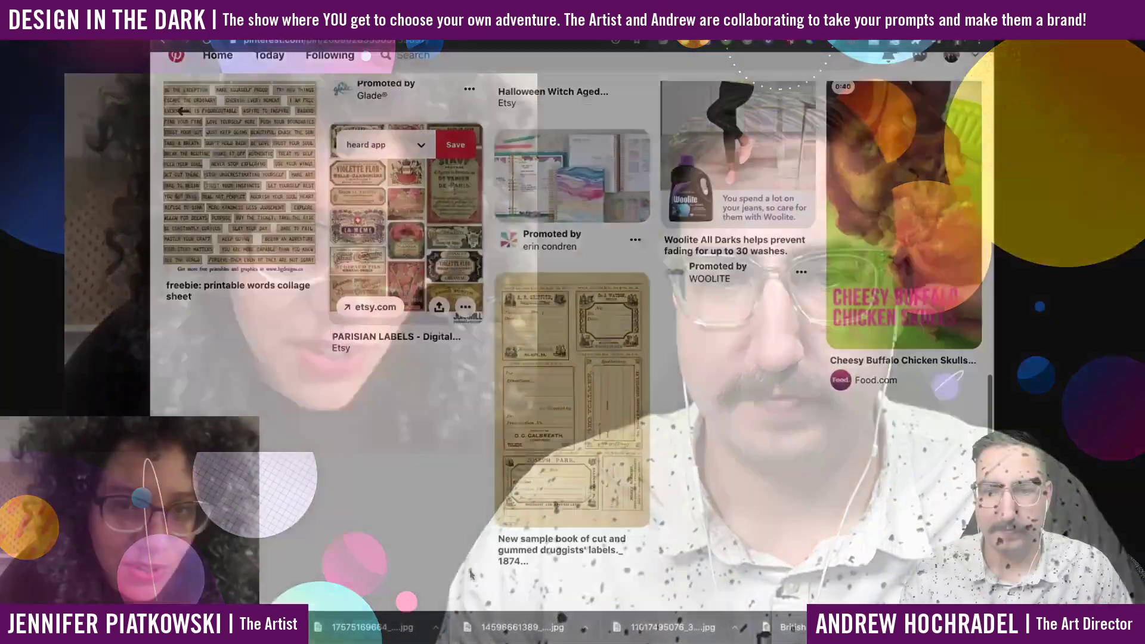
{"action": "scroll", "coordinate": [544, 508], "scroll_direction": "up", "scroll_amount": 6}
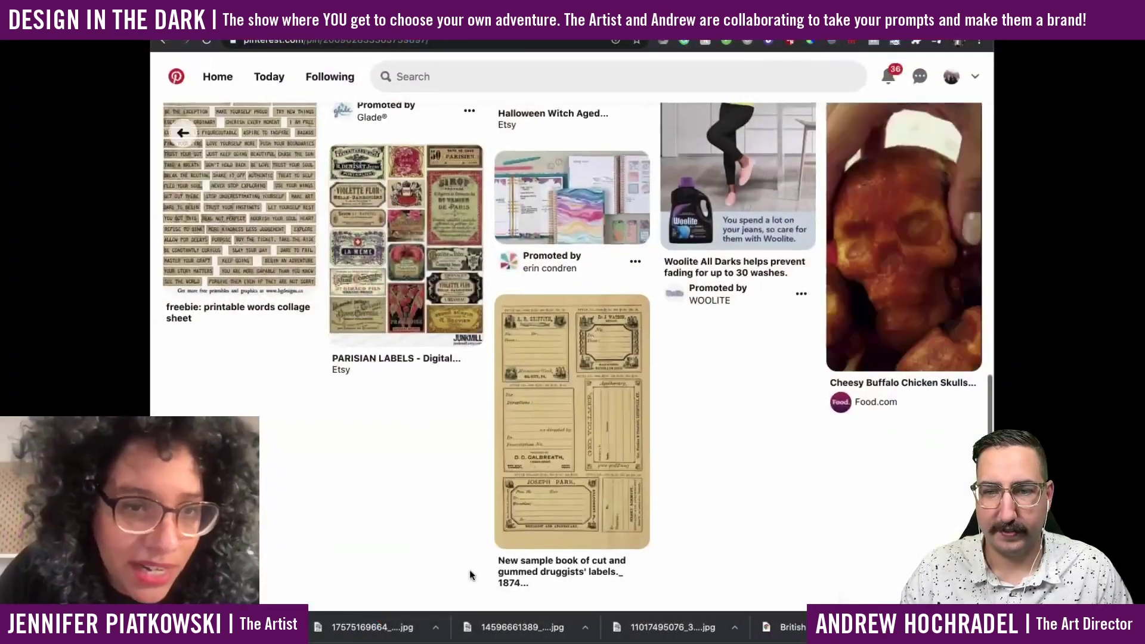
{"action": "scroll", "coordinate": [544, 507], "scroll_direction": "down", "scroll_amount": 7}
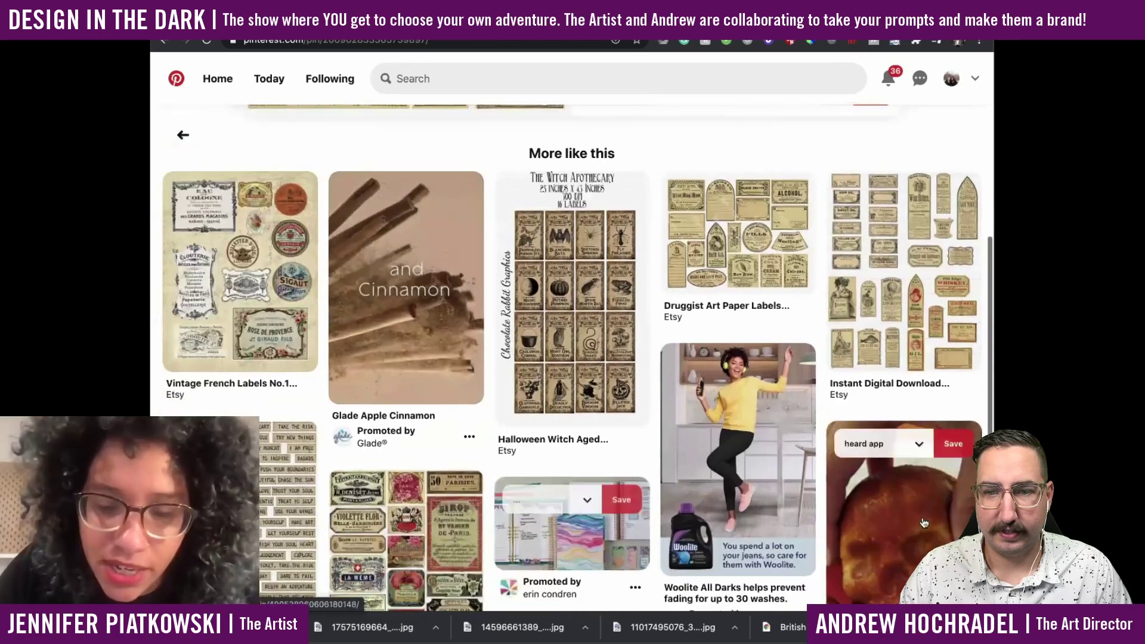
{"action": "scroll", "coordinate": [521, 485], "scroll_direction": "up", "scroll_amount": 1}
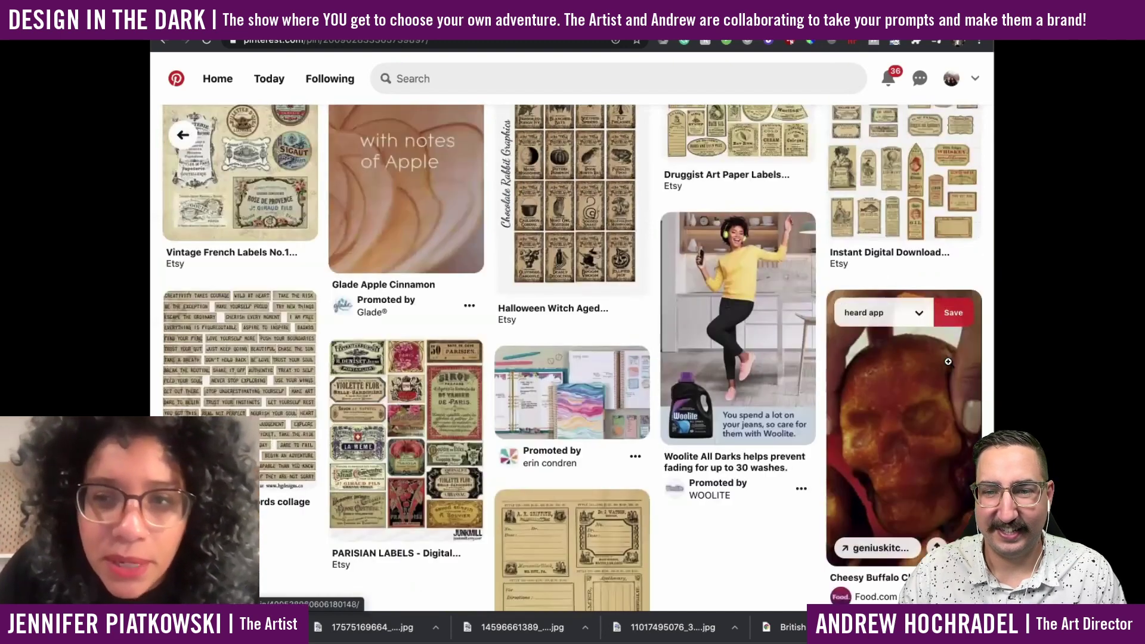
{"action": "scroll", "coordinate": [452, 435], "scroll_direction": "up", "scroll_amount": 5}
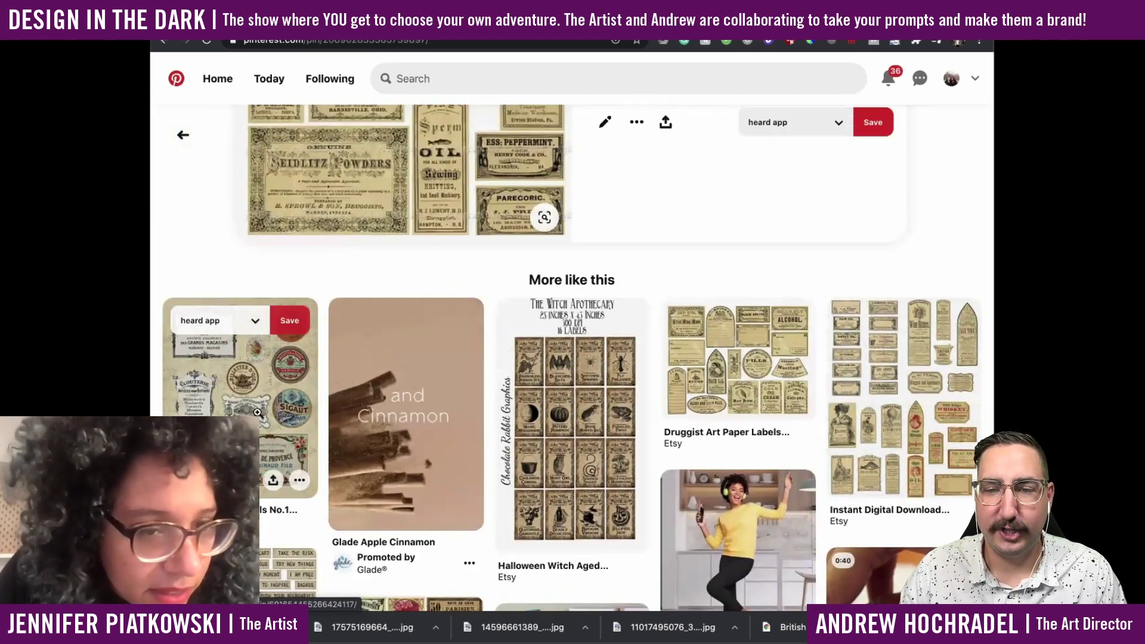
Go back to the Psychic Stitch board, browse its label and palmistry pins, view the old laboratory cabinet pin and return.
{"action": "left_click", "coordinate": [182, 135]}
{"action": "scroll", "coordinate": [528, 434], "scroll_direction": "down", "scroll_amount": 15}
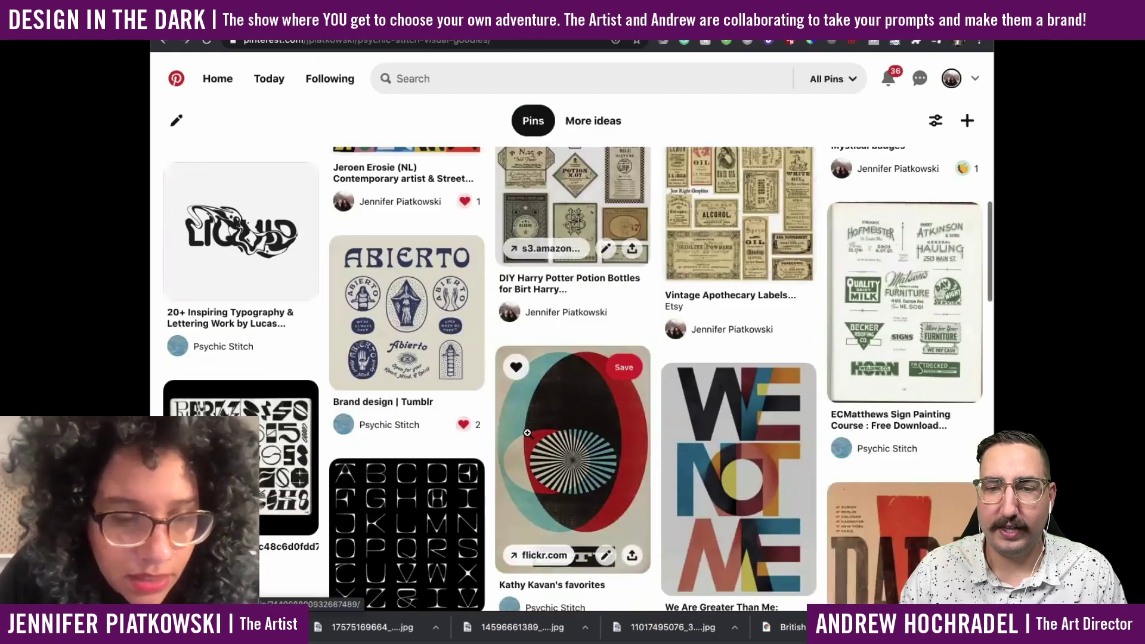
{"action": "scroll", "coordinate": [529, 437], "scroll_direction": "down", "scroll_amount": 10}
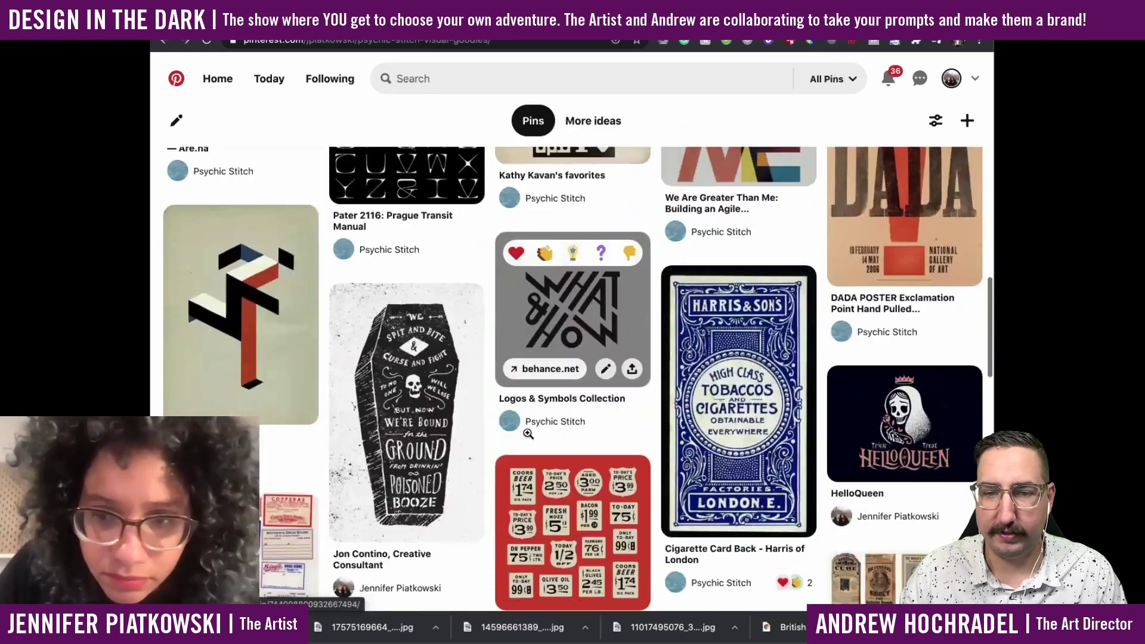
{"action": "scroll", "coordinate": [528, 433], "scroll_direction": "down", "scroll_amount": 3}
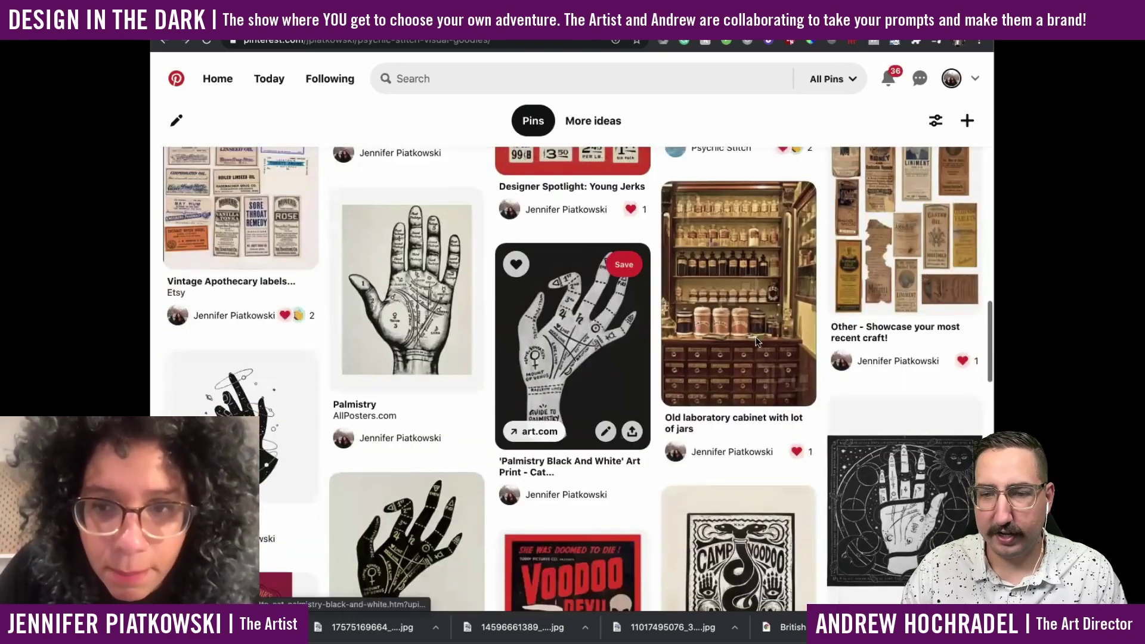
{"action": "left_click", "coordinate": [739, 281]}
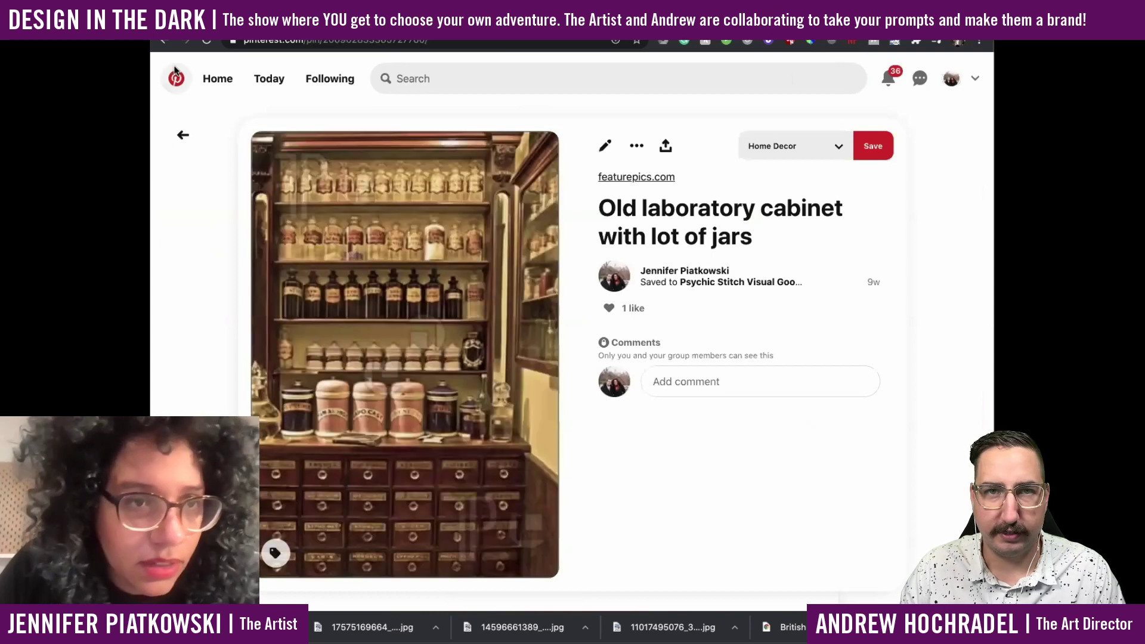
{"action": "left_click", "coordinate": [183, 137]}
Find the La Gitana Safety Matches pin on the board, save its image to the computer and return to the board.
{"action": "scroll", "coordinate": [866, 452], "scroll_direction": "down", "scroll_amount": 10}
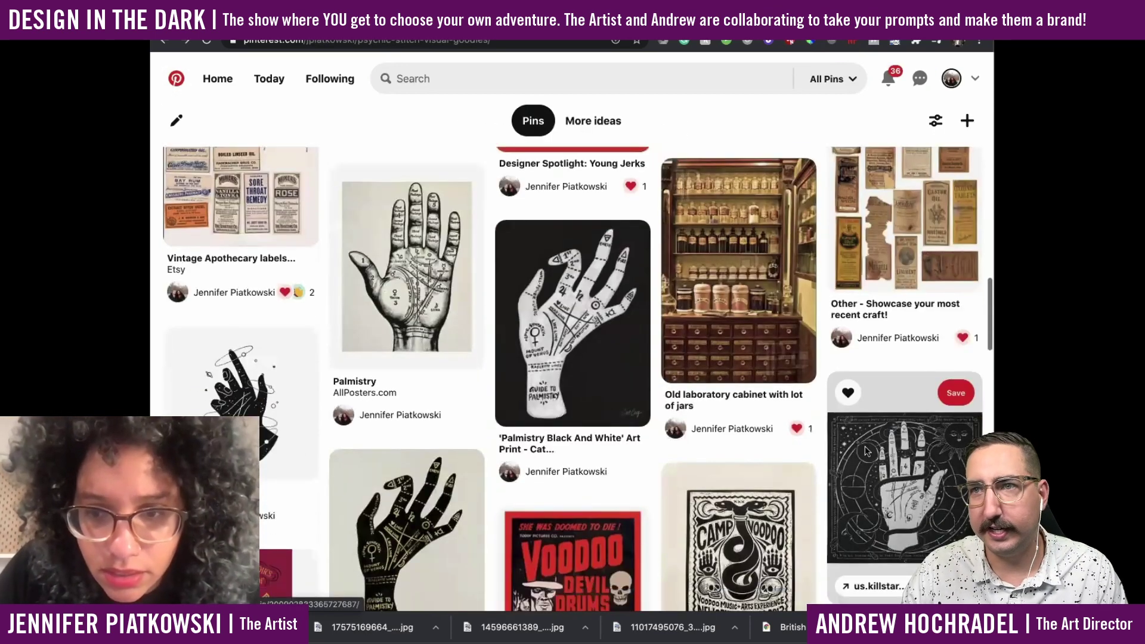
{"action": "scroll", "coordinate": [866, 451], "scroll_direction": "down", "scroll_amount": 6}
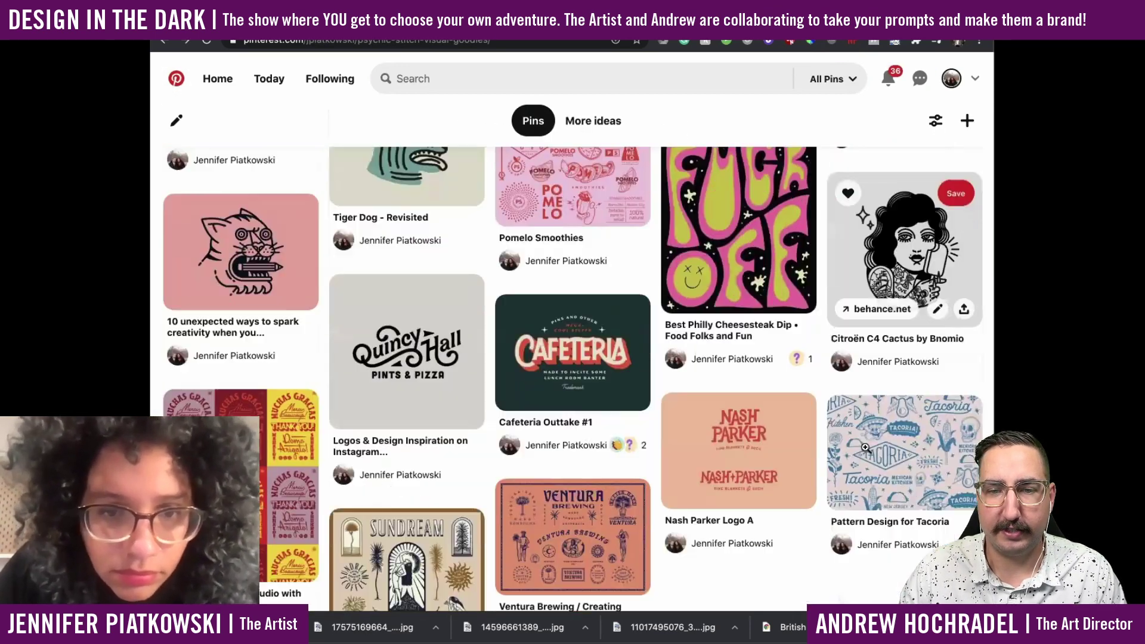
{"action": "scroll", "coordinate": [867, 451], "scroll_direction": "down", "scroll_amount": 10}
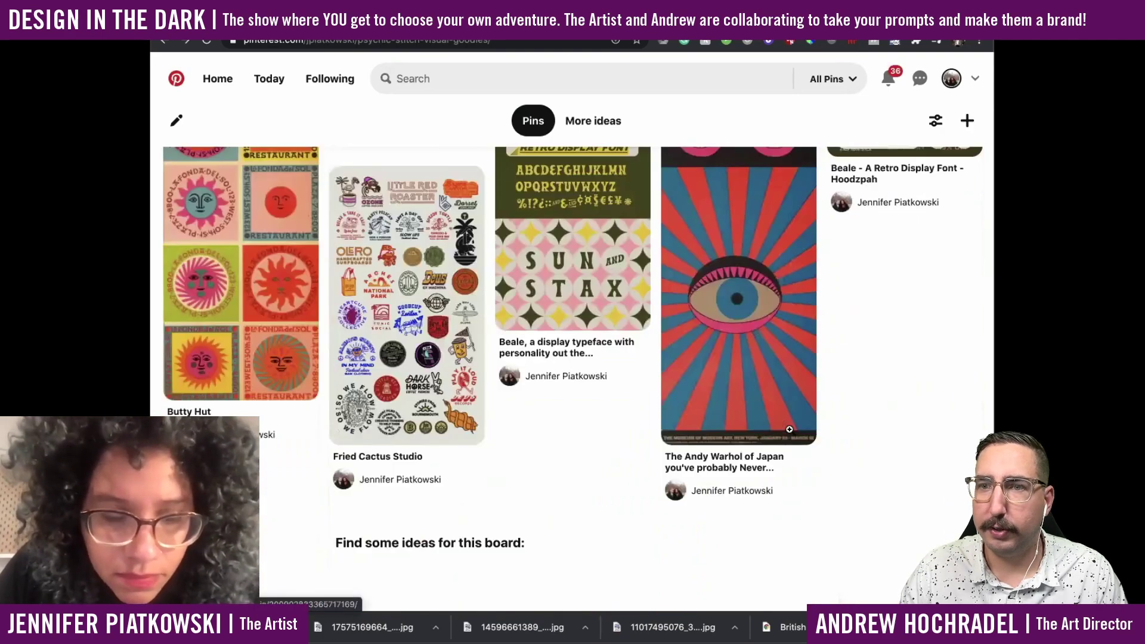
{"action": "scroll", "coordinate": [790, 429], "scroll_direction": "up", "scroll_amount": 15}
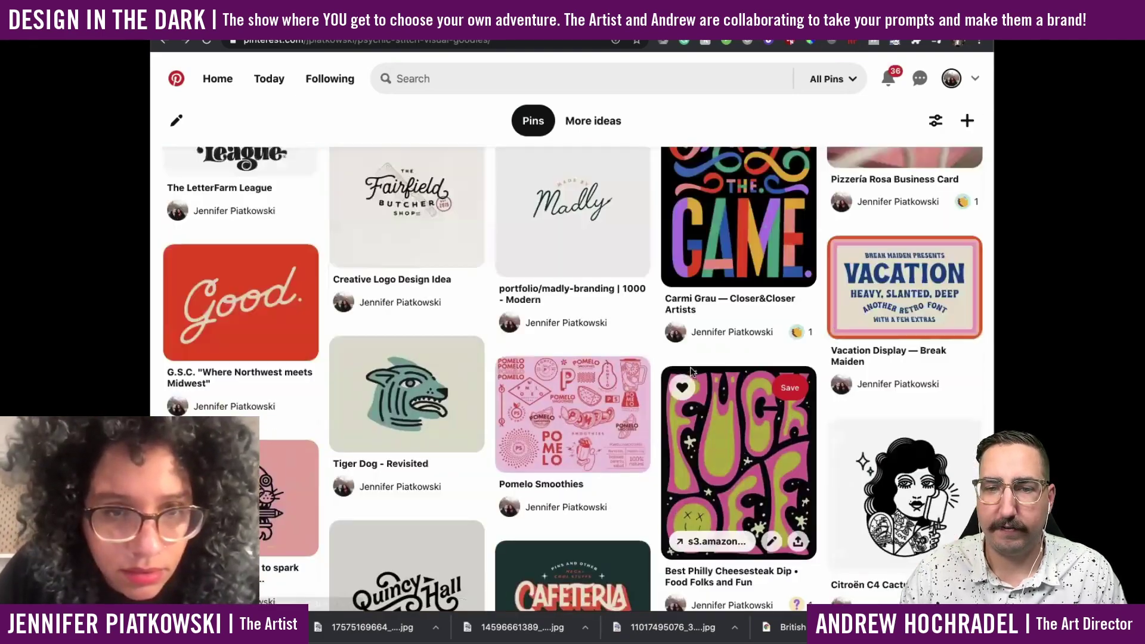
{"action": "scroll", "coordinate": [518, 242], "scroll_direction": "up", "scroll_amount": 12}
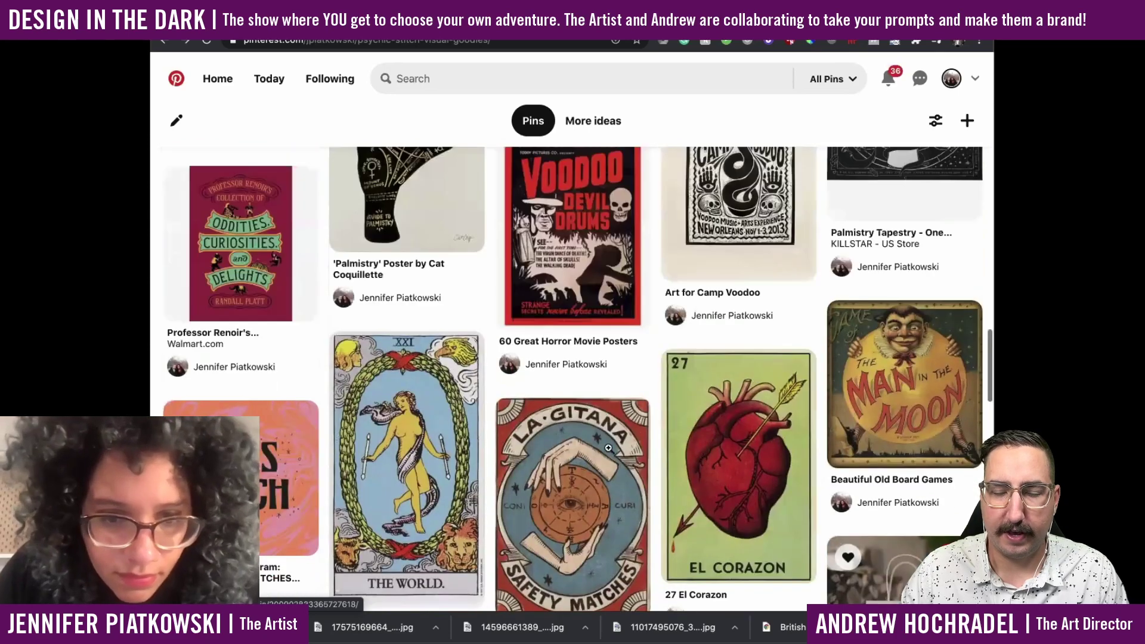
{"action": "left_click", "coordinate": [608, 447]}
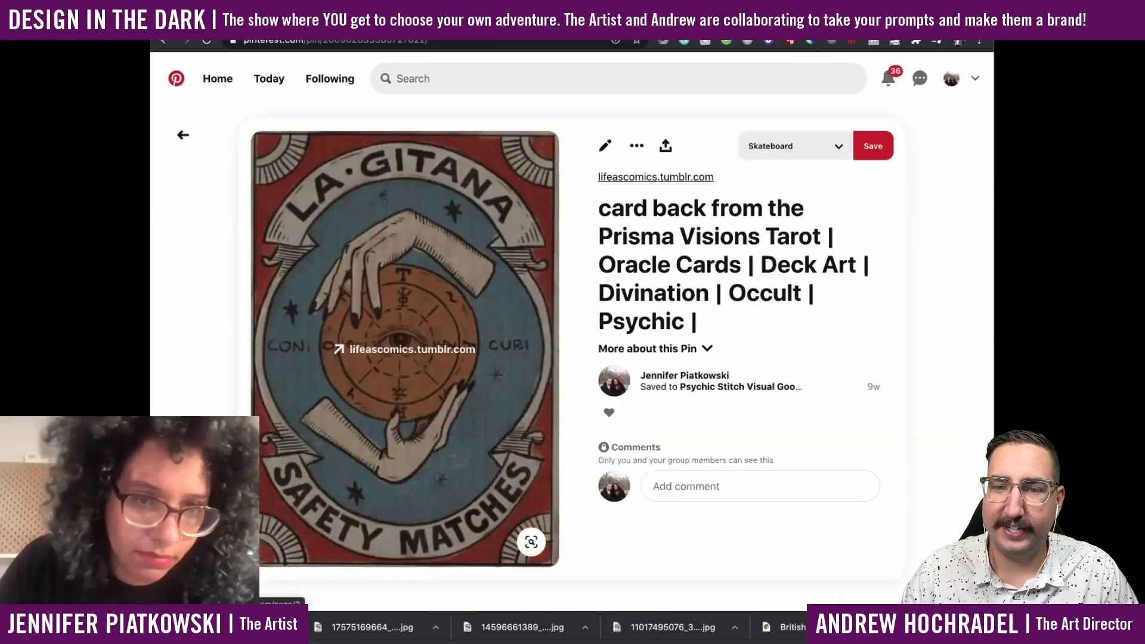
{"action": "right_click", "coordinate": [357, 173]}
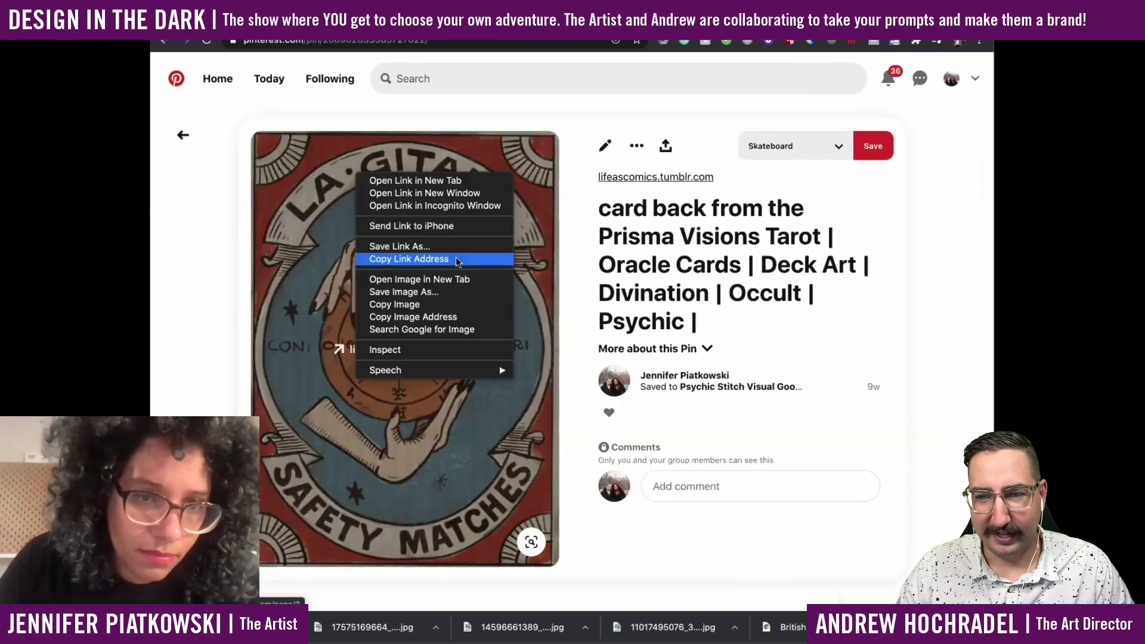
{"action": "left_click", "coordinate": [413, 292]}
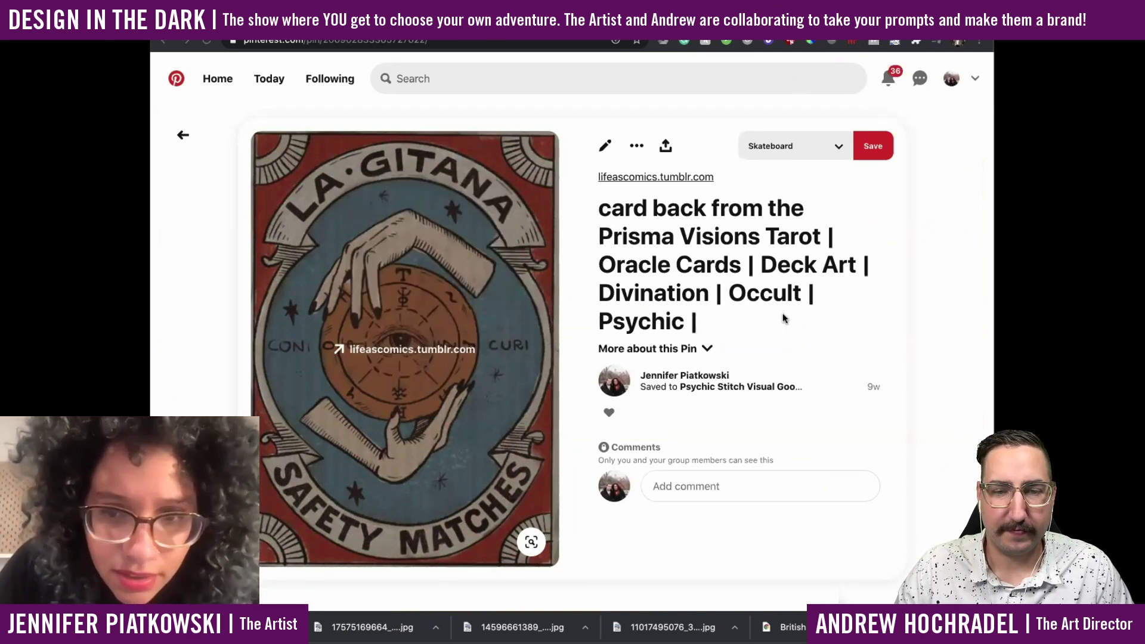
{"action": "scroll", "coordinate": [410, 401], "scroll_direction": "down", "scroll_amount": 6}
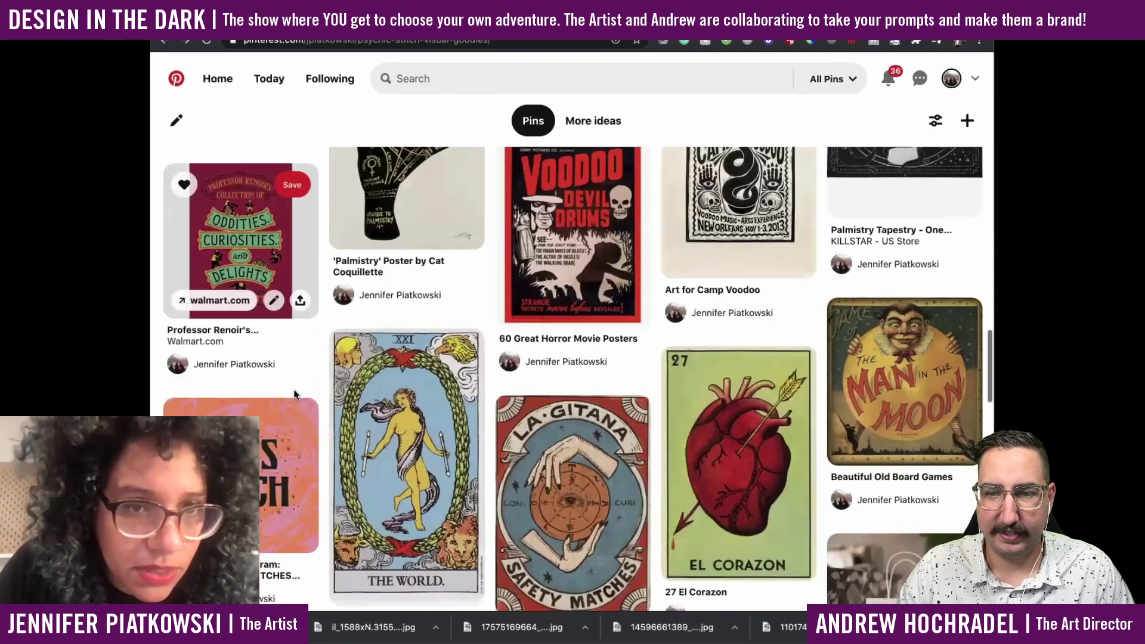
Browse the board's palmistry, tarot, logo and packaging pins again for design references.
{"action": "scroll", "coordinate": [296, 395], "scroll_direction": "up", "scroll_amount": 6}
{"action": "scroll", "coordinate": [295, 395], "scroll_direction": "down", "scroll_amount": 6}
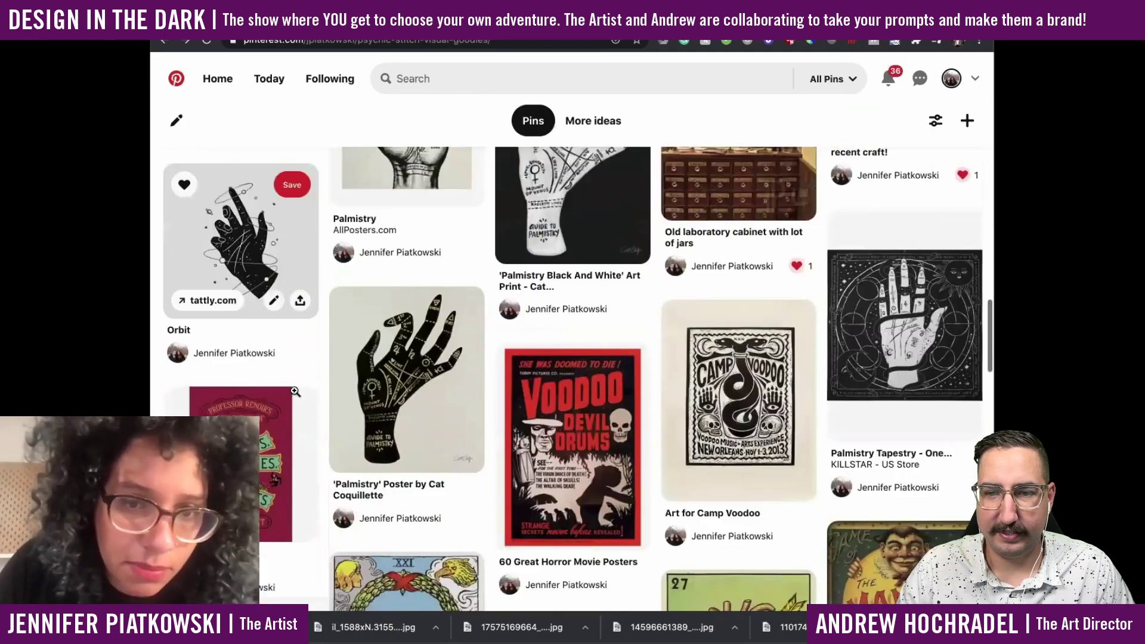
{"action": "scroll", "coordinate": [481, 384], "scroll_direction": "down", "scroll_amount": 15}
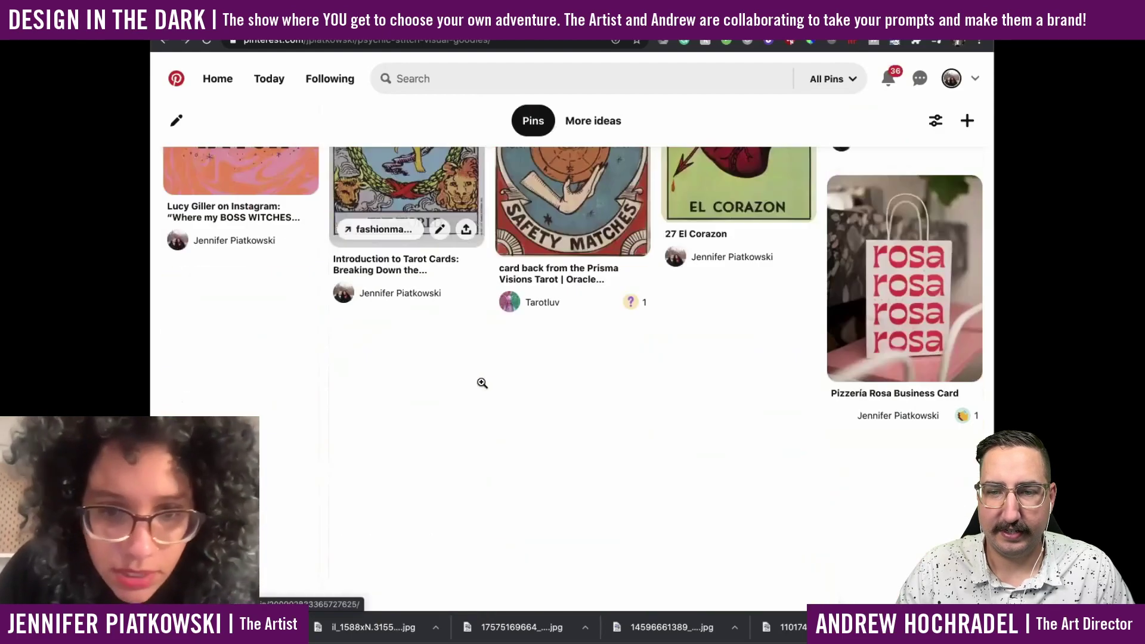
{"action": "scroll", "coordinate": [481, 383], "scroll_direction": "down", "scroll_amount": 10}
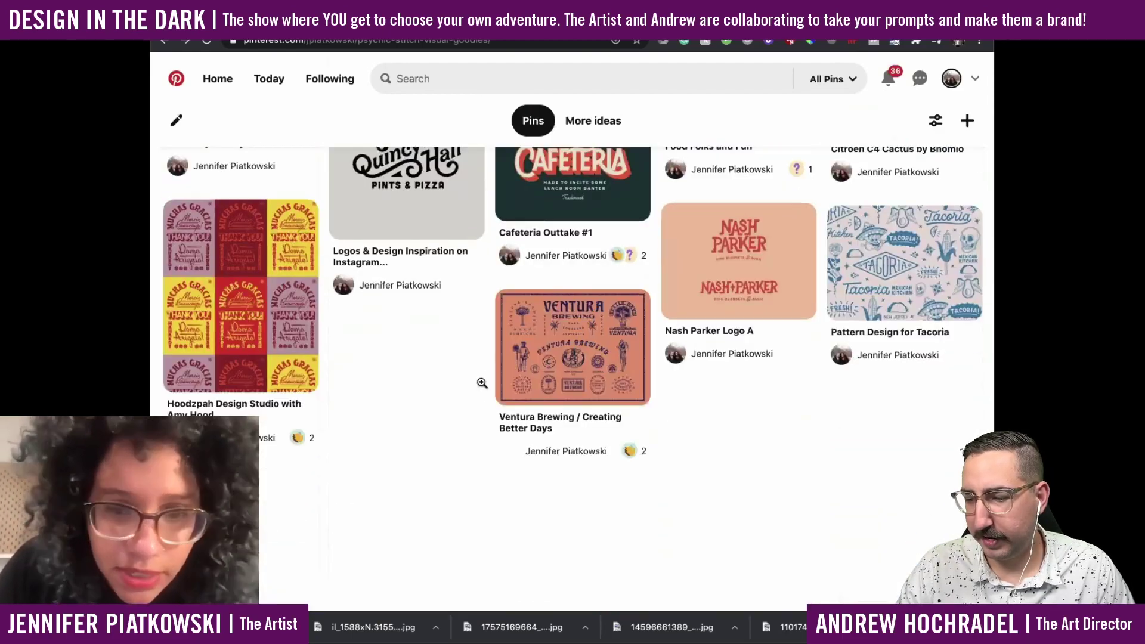
{"action": "scroll", "coordinate": [481, 380], "scroll_direction": "down", "scroll_amount": 3}
{"action": "scroll", "coordinate": [481, 380], "scroll_direction": "up", "scroll_amount": 20}
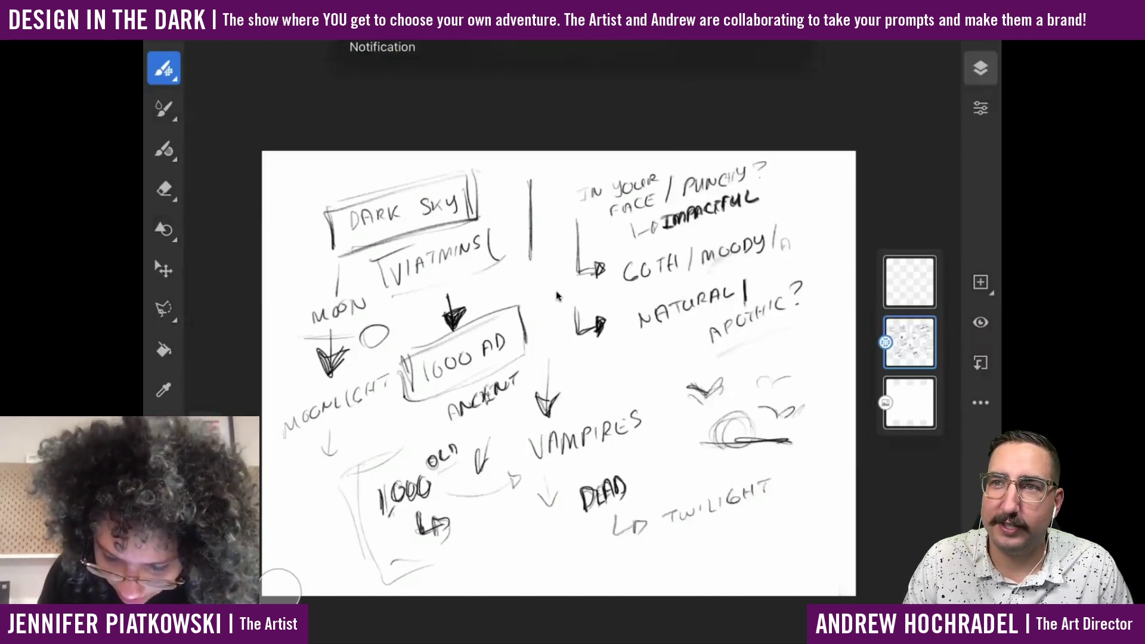
In Adobe Fresco, hide the handwritten notes layer and keep the empty layer above it visible and selected.
{"action": "left_click", "coordinate": [909, 283]}
{"action": "left_click", "coordinate": [910, 282]}
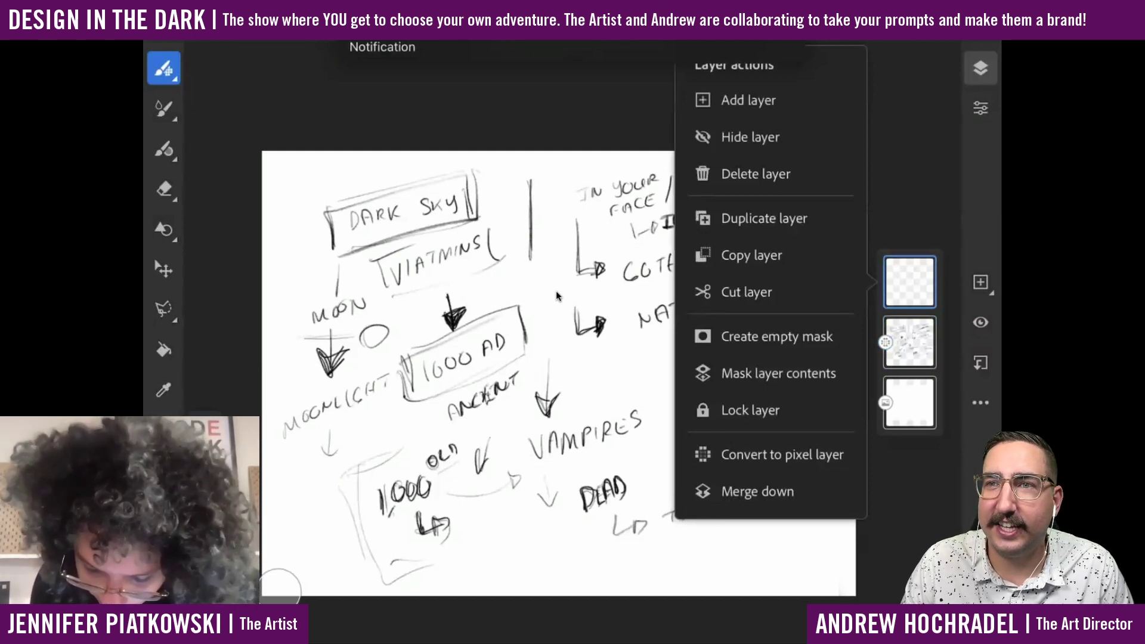
{"action": "left_click", "coordinate": [750, 137]}
{"action": "left_click", "coordinate": [909, 342]}
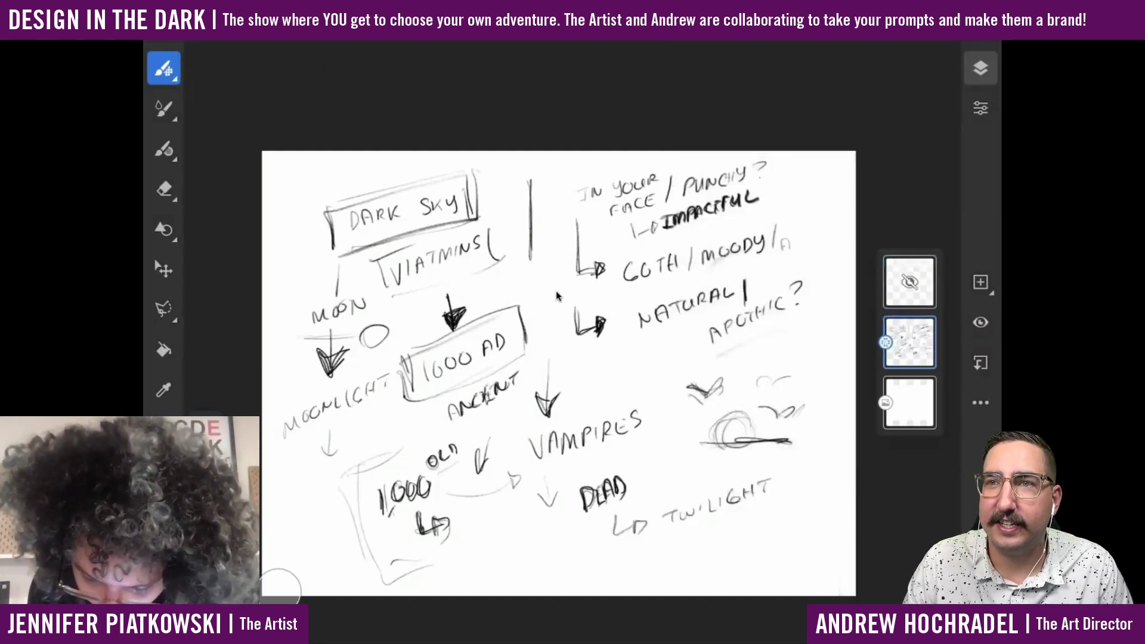
{"action": "left_click", "coordinate": [981, 323]}
{"action": "left_click", "coordinate": [909, 282]}
{"action": "left_click", "coordinate": [909, 282]}
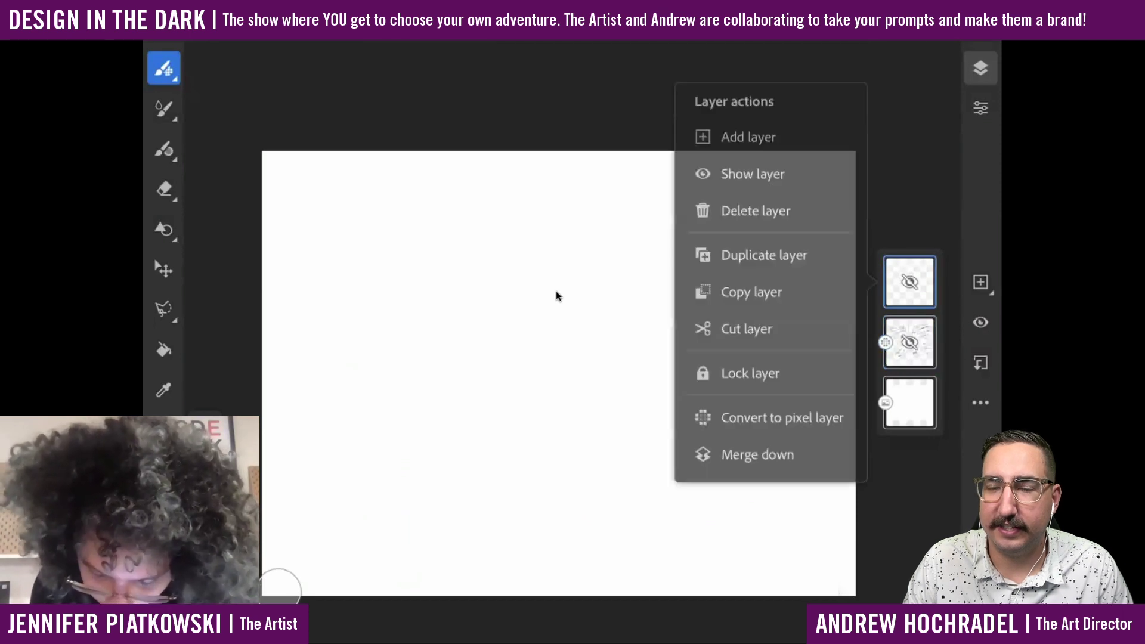
{"action": "left_click", "coordinate": [753, 171]}
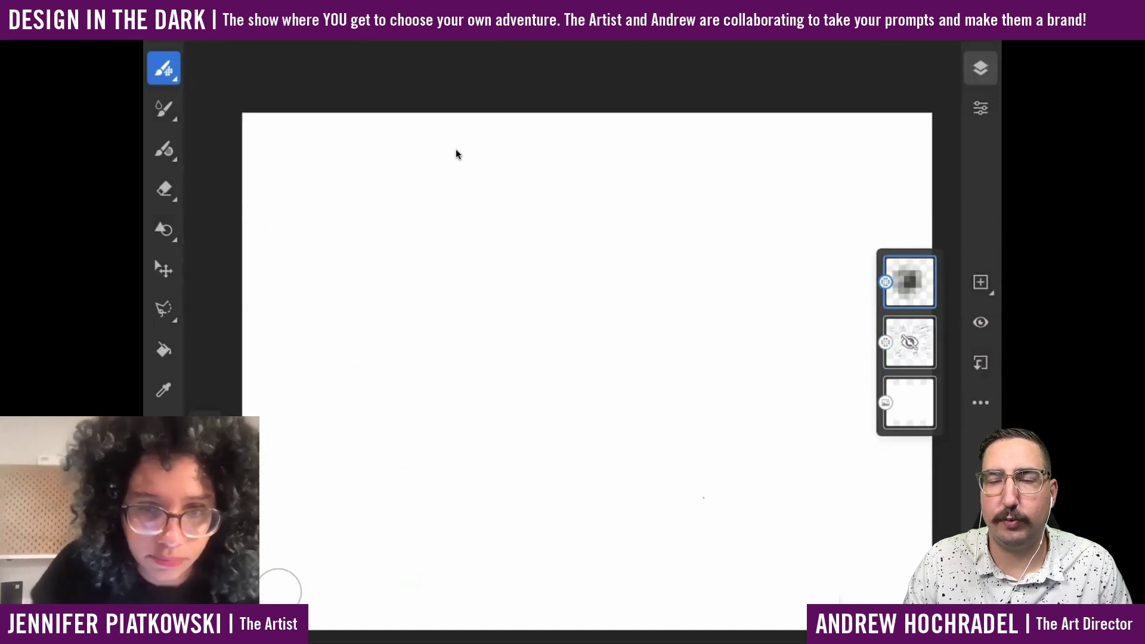
Undo the stray mark on the top layer, and show the handwritten notes layer for review before hiding it again.
{"action": "scroll", "coordinate": [457, 154], "scroll_direction": "down", "scroll_amount": 1}
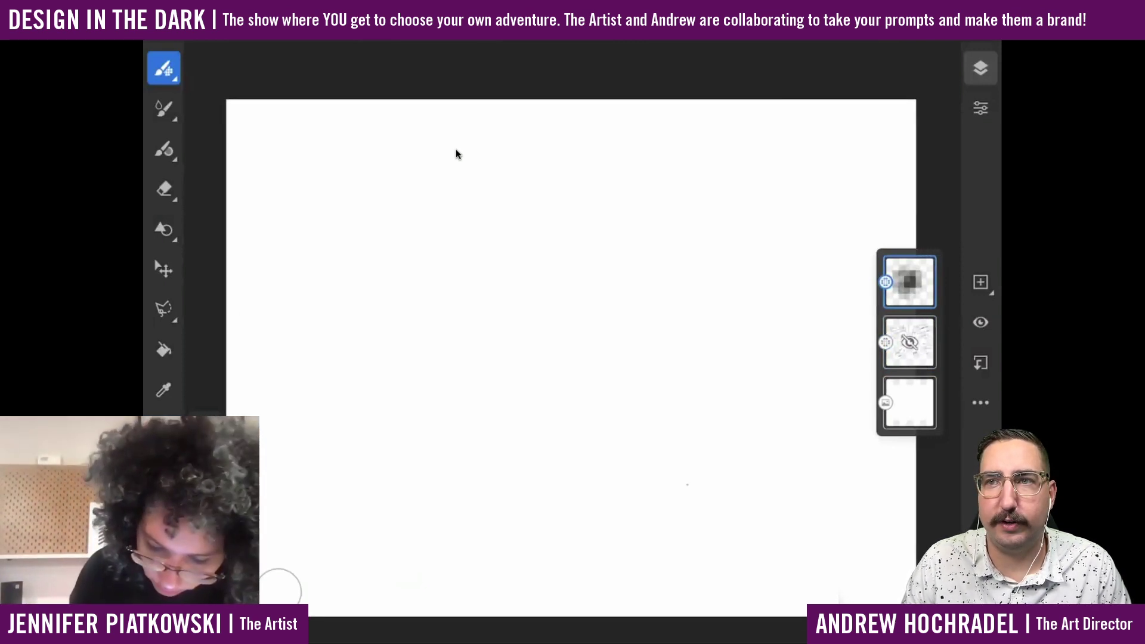
{"action": "key", "text": "ctrl+z"}
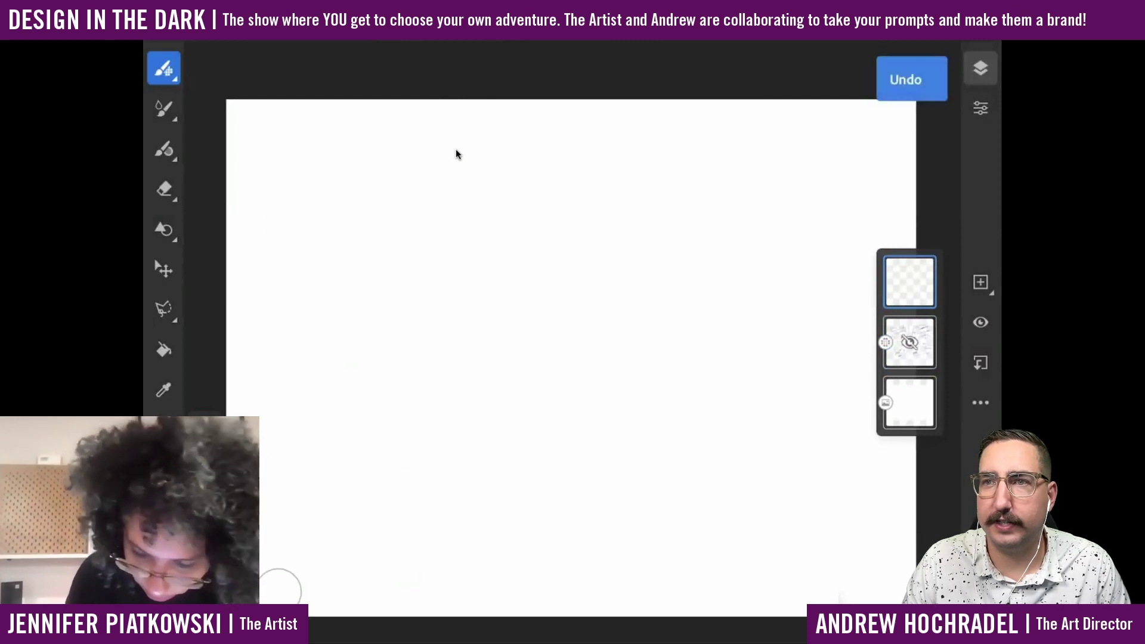
{"action": "left_click", "coordinate": [909, 343]}
{"action": "left_click", "coordinate": [981, 323]}
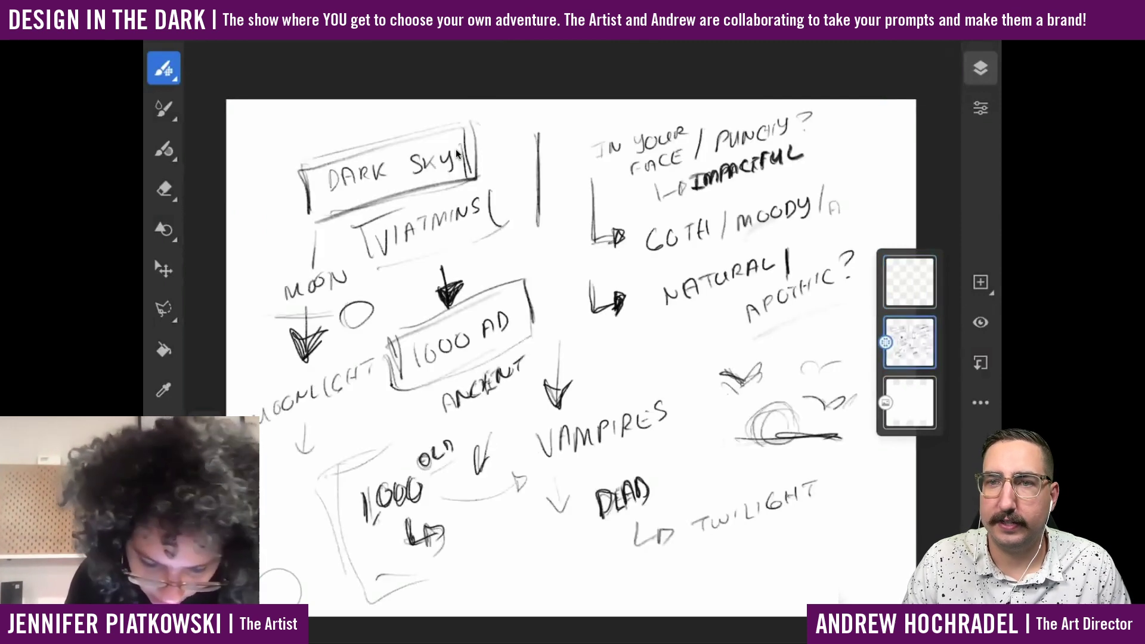
{"action": "left_click", "coordinate": [981, 323]}
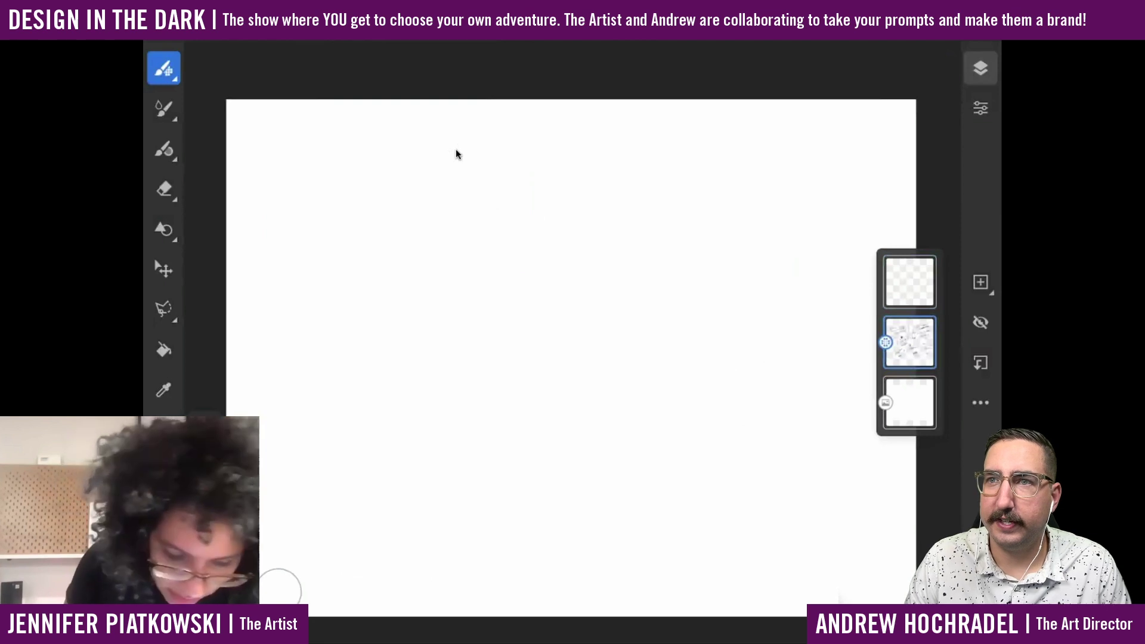
Handwrite "DARK SKY" in the upper part of the canvas on the empty top layer, with a small arrow beneath it.
{"action": "left_click", "coordinate": [910, 282]}
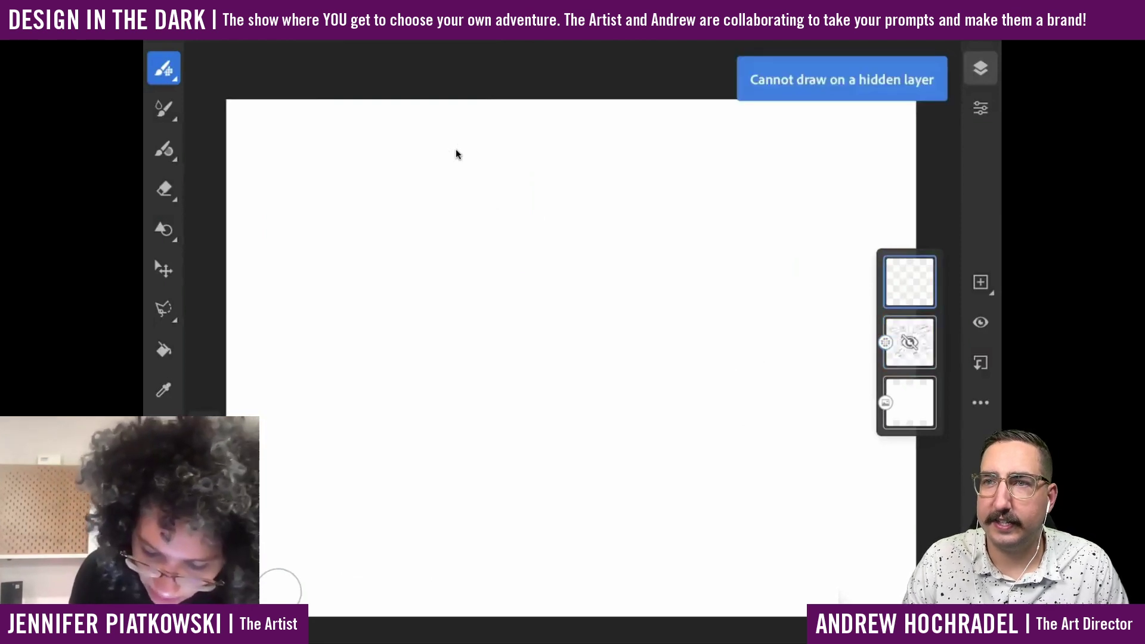
{"action": "mouse_move", "coordinate": [356, 190]}
{"action": "left_mouse_down"}
{"action": "mouse_move", "coordinate": [358, 222]}
{"action": "mouse_move", "coordinate": [391, 226]}
{"action": "left_mouse_up"}
{"action": "key", "text": "ctrl+z"}
{"action": "mouse_move", "coordinate": [399, 203]}
{"action": "left_mouse_down"}
{"action": "mouse_move", "coordinate": [399, 223]}
{"action": "mouse_move", "coordinate": [426, 223]}
{"action": "left_mouse_up"}
{"action": "left_click_drag", "start_coordinate": [499, 189], "coordinate": [492, 217]}
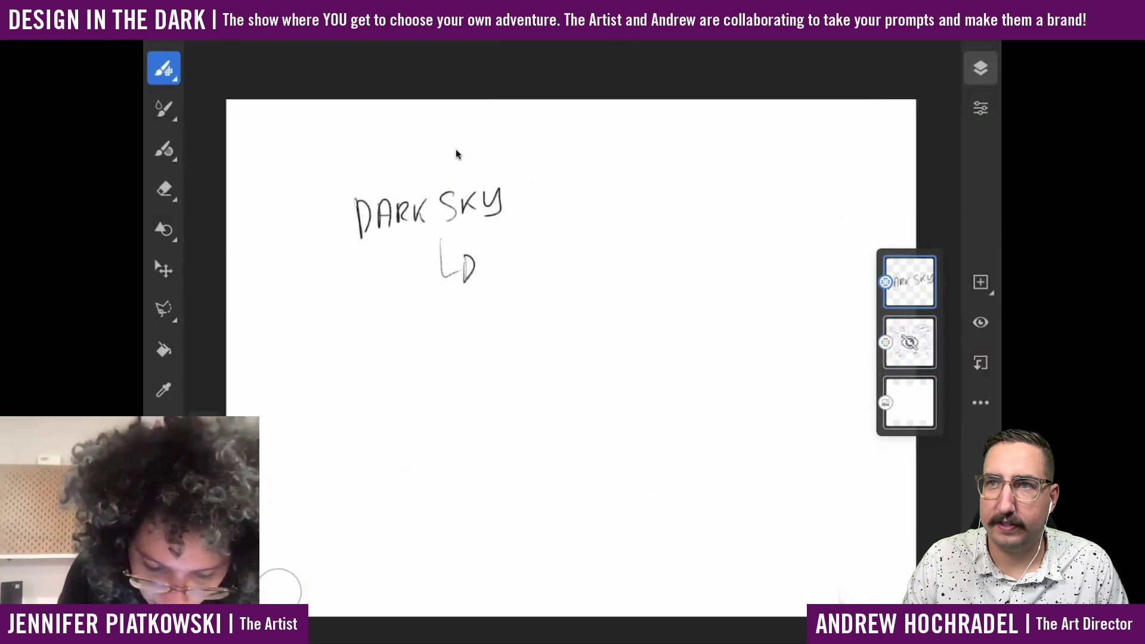
Handwrite "VITAMINS" beside "DARK SKY", undoing the misspelled letter after "VI".
{"action": "left_click_drag", "start_coordinate": [550, 194], "coordinate": [599, 215]}
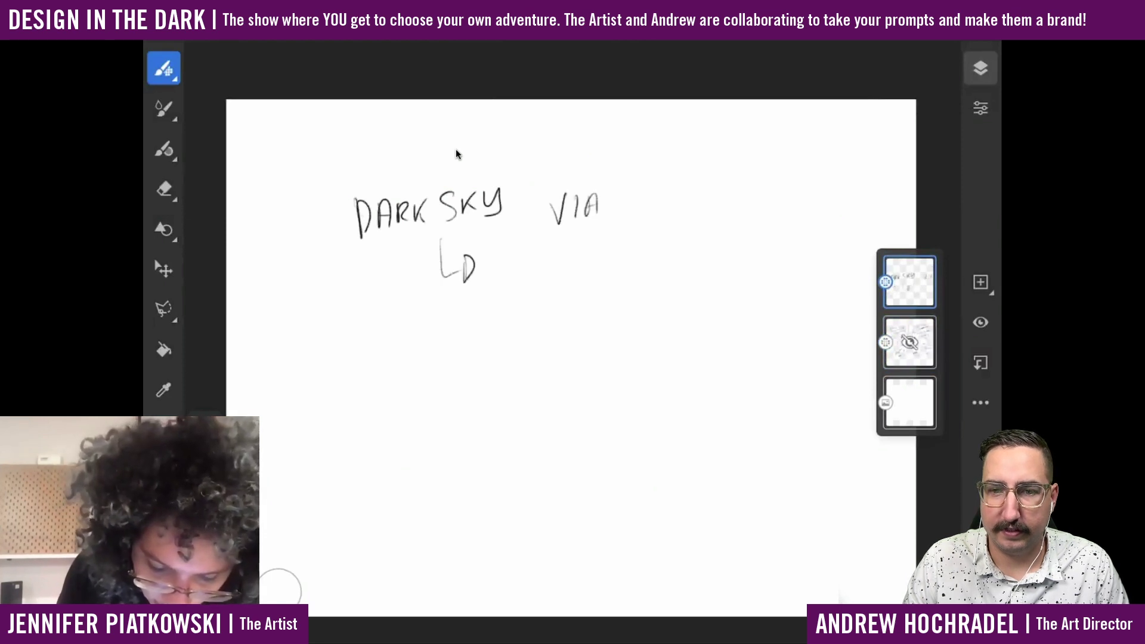
{"action": "key", "text": "ctrl+z"}
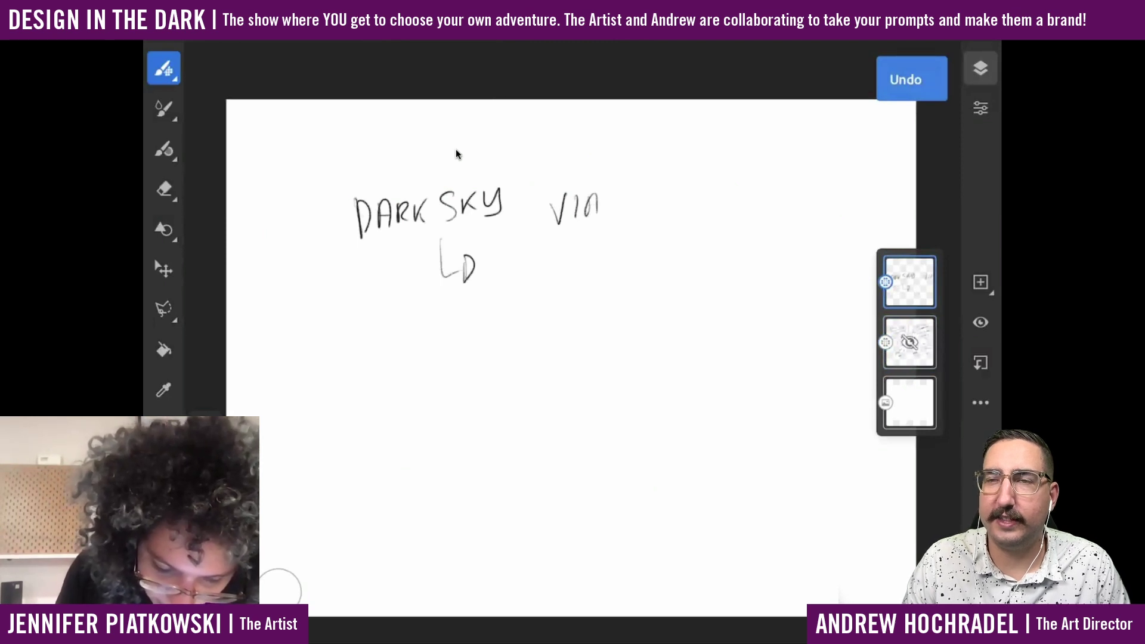
{"action": "key", "text": "ctrl+z"}
{"action": "mouse_move", "coordinate": [593, 197]}
{"action": "left_mouse_down"}
{"action": "mouse_move", "coordinate": [593, 213]}
{"action": "mouse_move", "coordinate": [636, 206]}
{"action": "left_mouse_up"}
{"action": "left_click_drag", "start_coordinate": [643, 193], "coordinate": [640, 205]}
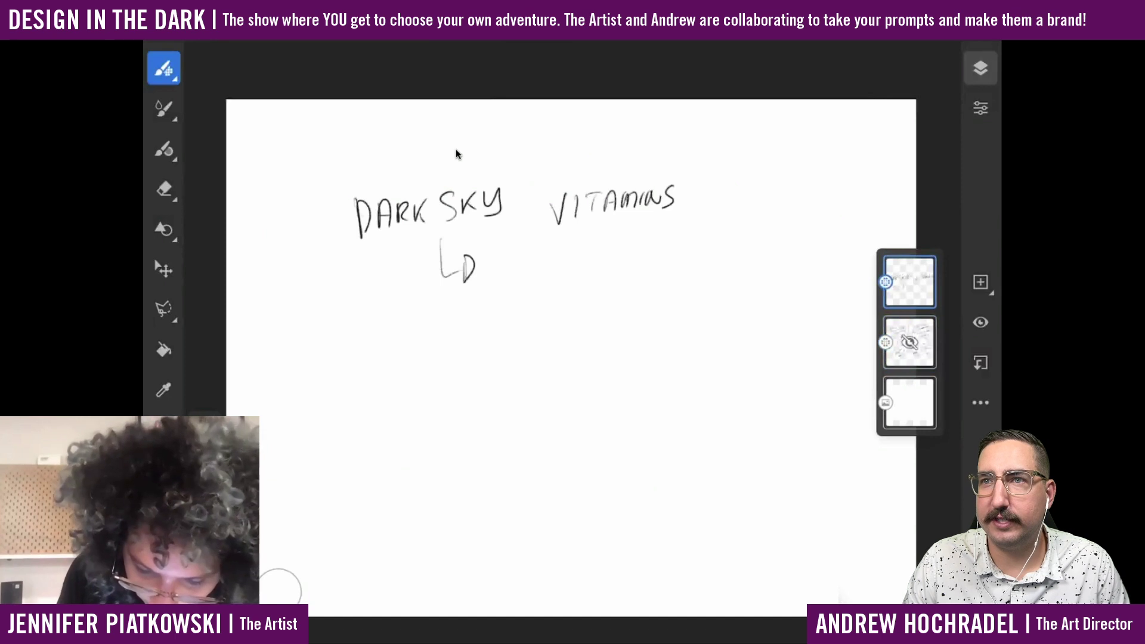
Draw a bold vertical divider after "VITAMINS" and a downward arrow beneath the word leading to a sketched bottle cap.
{"action": "mouse_move", "coordinate": [708, 151]}
{"action": "left_mouse_down"}
{"action": "mouse_move", "coordinate": [699, 225]}
{"action": "mouse_move", "coordinate": [710, 156]}
{"action": "left_mouse_up"}
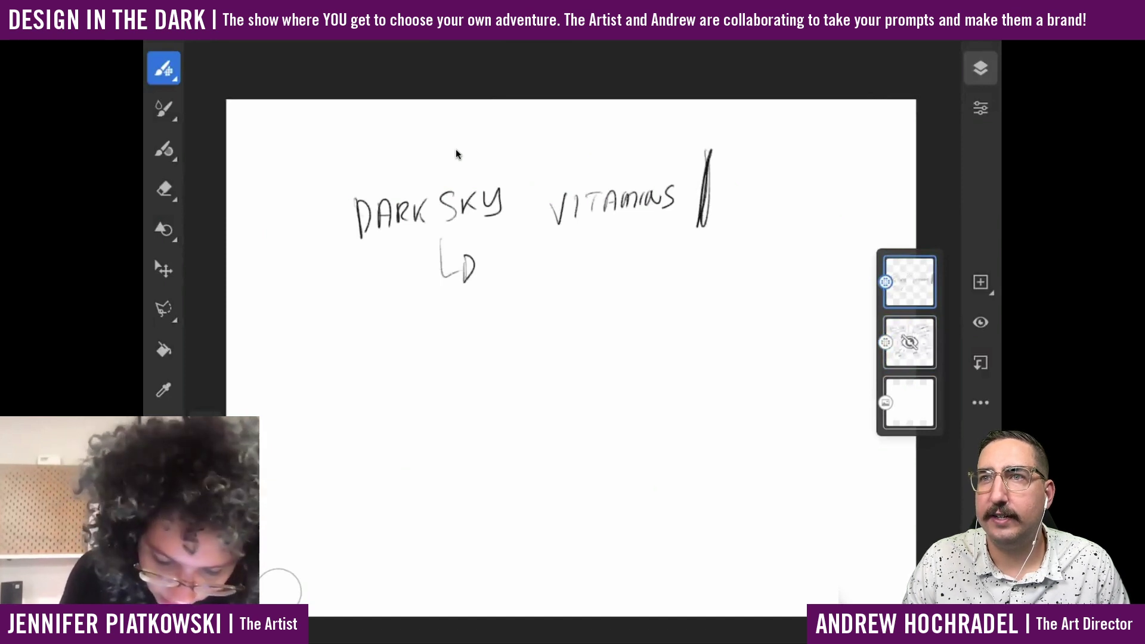
{"action": "left_click_drag", "start_coordinate": [574, 238], "coordinate": [597, 238]}
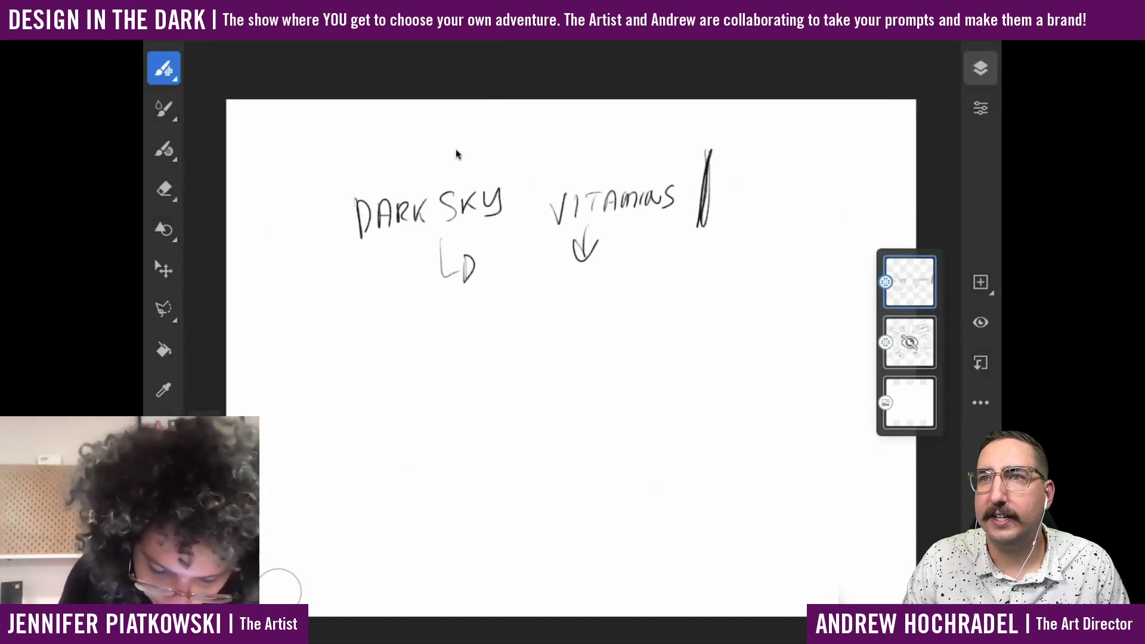
{"action": "left_click_drag", "start_coordinate": [641, 278], "coordinate": [609, 293]}
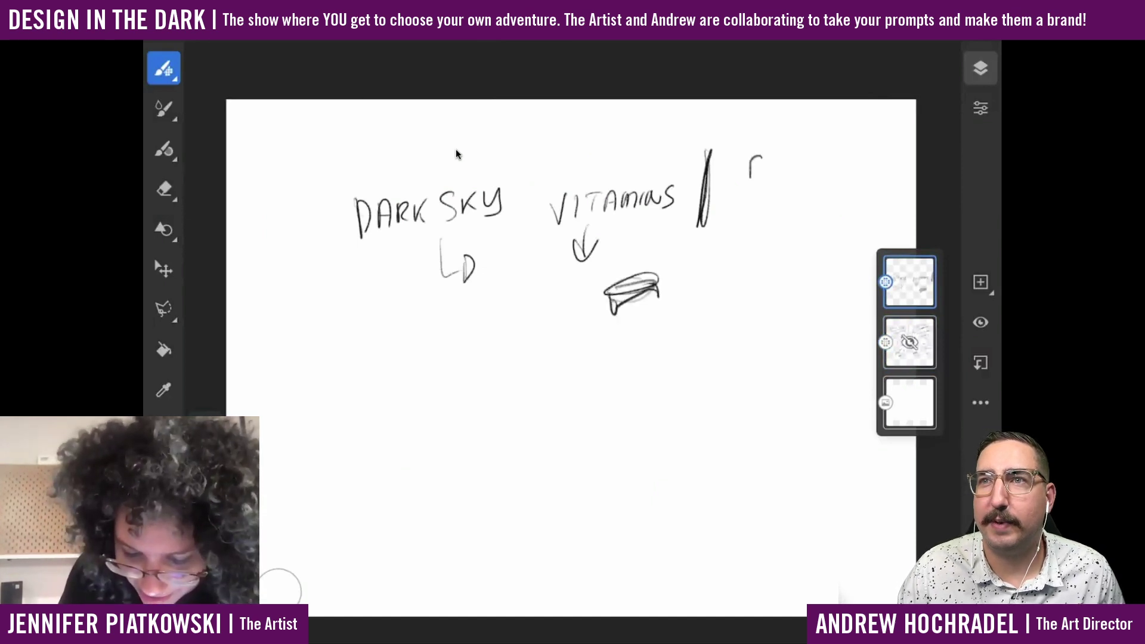
Handwrite "BLOODY GOOD" on two lines beyond the divider, with a small "G" following it.
{"action": "left_click_drag", "start_coordinate": [815, 158], "coordinate": [825, 149]}
{"action": "left_click_drag", "start_coordinate": [830, 141], "coordinate": [834, 163]}
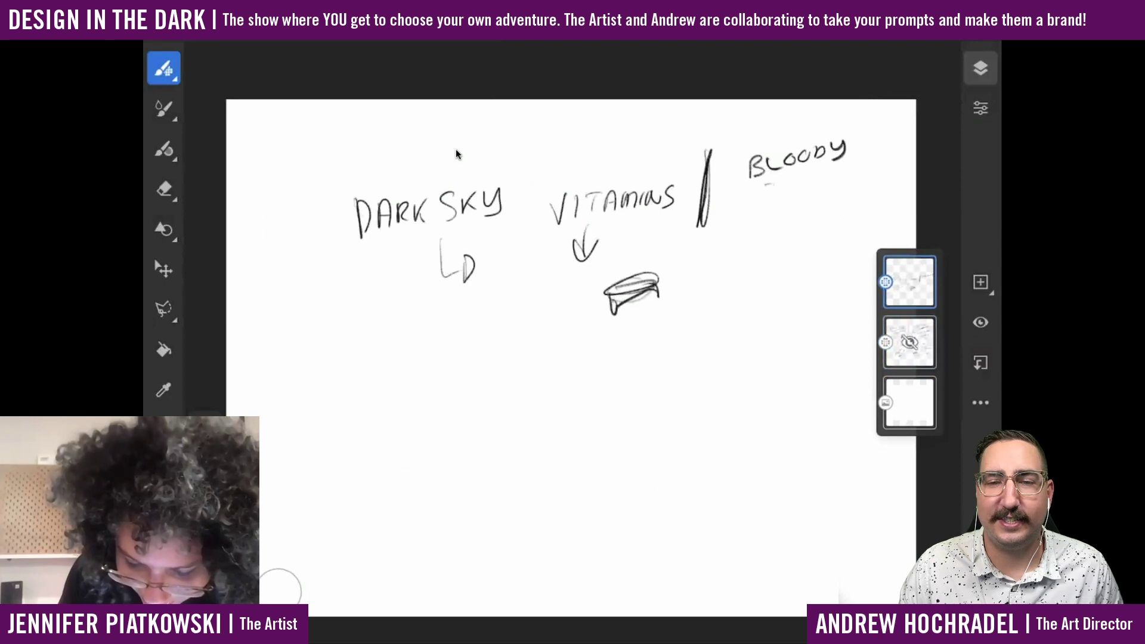
{"action": "left_click_drag", "start_coordinate": [776, 186], "coordinate": [769, 194]}
{"action": "left_click_drag", "start_coordinate": [790, 184], "coordinate": [788, 185]}
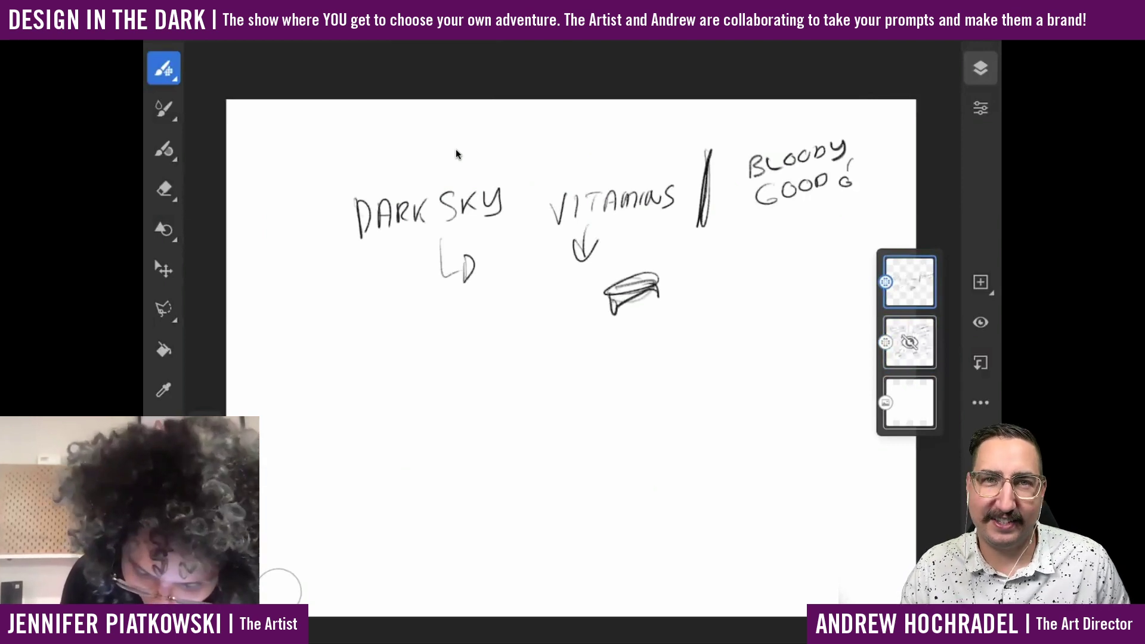
Sketch the bottle's neck, shoulders and squared body in rough strokes beneath the cap.
{"action": "left_click_drag", "start_coordinate": [655, 296], "coordinate": [617, 304]}
{"action": "left_click_drag", "start_coordinate": [611, 307], "coordinate": [617, 368]}
{"action": "left_click_drag", "start_coordinate": [616, 314], "coordinate": [668, 307]}
{"action": "left_click_drag", "start_coordinate": [596, 326], "coordinate": [603, 391]}
{"action": "left_click_drag", "start_coordinate": [605, 392], "coordinate": [655, 382]}
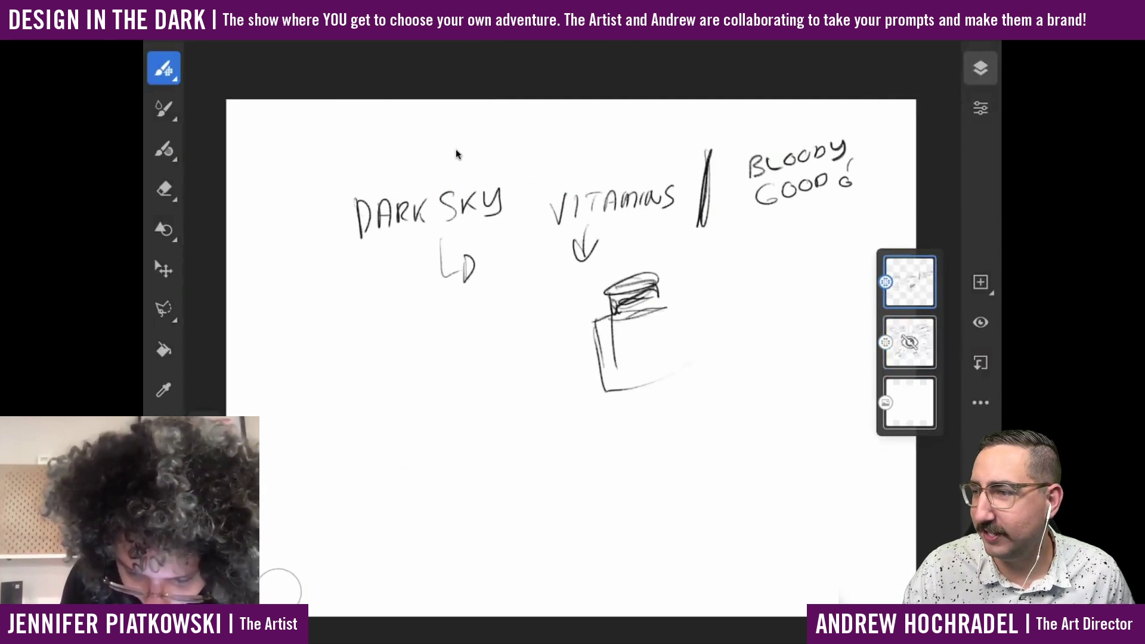
{"action": "left_click_drag", "start_coordinate": [674, 297], "coordinate": [686, 365]}
{"action": "left_click_drag", "start_coordinate": [656, 306], "coordinate": [680, 364]}
{"action": "left_click_drag", "start_coordinate": [621, 321], "coordinate": [676, 307]}
{"action": "left_click_drag", "start_coordinate": [653, 311], "coordinate": [673, 299]}
{"action": "mouse_move", "coordinate": [599, 322]}
{"action": "left_mouse_down"}
{"action": "mouse_move", "coordinate": [605, 387]}
{"action": "mouse_move", "coordinate": [685, 367]}
{"action": "left_mouse_up"}
{"action": "left_click_drag", "start_coordinate": [673, 300], "coordinate": [683, 368]}
Mark the upper and lower edges of a label band on the bottle and shade its cap.
{"action": "left_click_drag", "start_coordinate": [599, 333], "coordinate": [659, 323]}
{"action": "left_click_drag", "start_coordinate": [606, 337], "coordinate": [677, 316]}
{"action": "left_click_drag", "start_coordinate": [603, 373], "coordinate": [650, 365]}
{"action": "left_click_drag", "start_coordinate": [641, 363], "coordinate": [680, 355]}
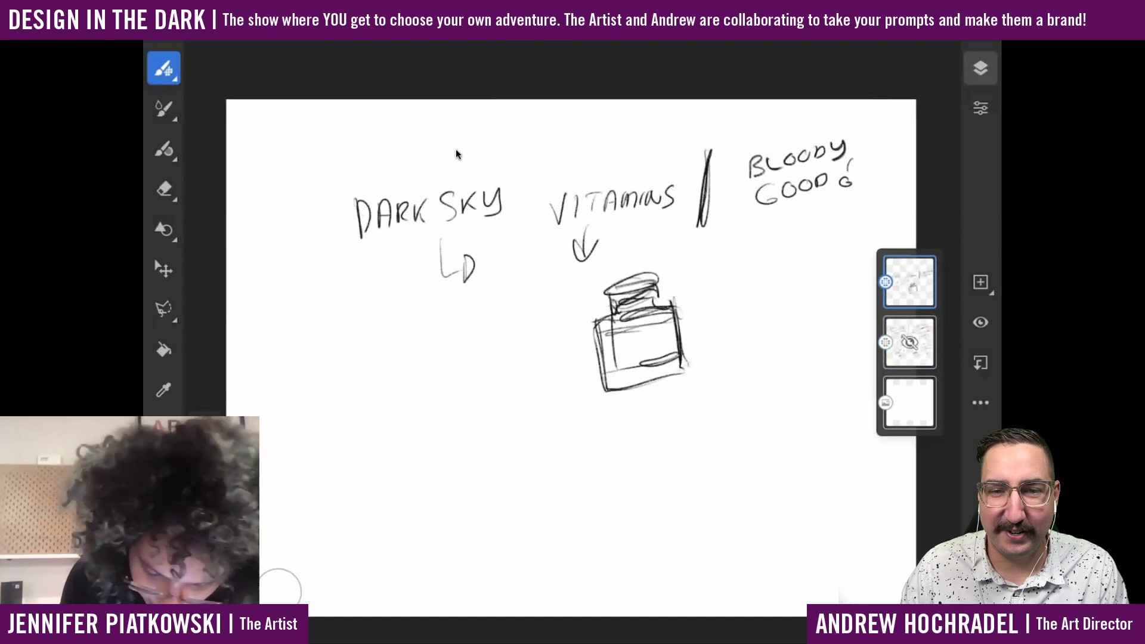
{"action": "left_click_drag", "start_coordinate": [613, 296], "coordinate": [659, 275]}
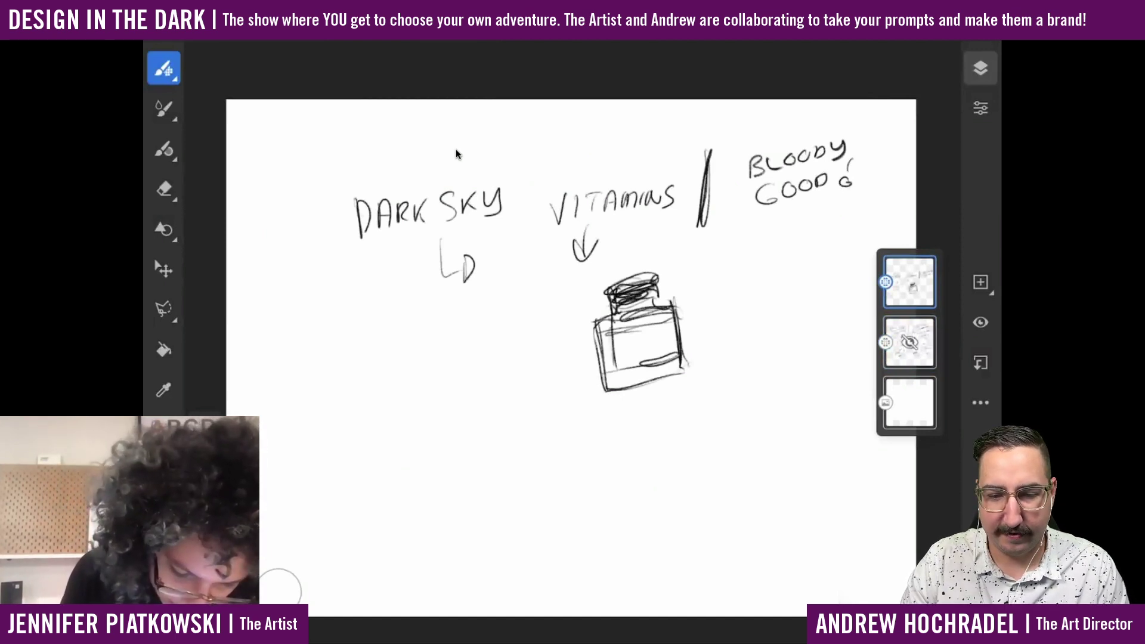
Handwrite "MOONLIGHT" below the arrow under "DARK SKY".
{"action": "left_click_drag", "start_coordinate": [439, 315], "coordinate": [437, 337]}
{"action": "left_click_drag", "start_coordinate": [448, 315], "coordinate": [448, 315]}
{"action": "left_click_drag", "start_coordinate": [456, 311], "coordinate": [455, 318]}
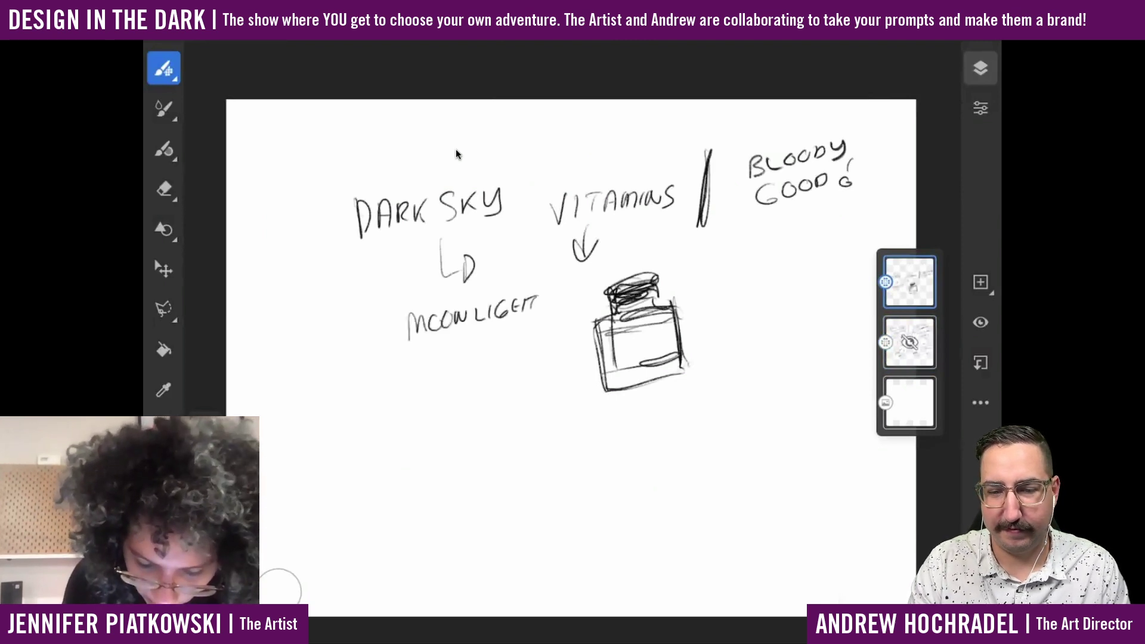
Shade the bottle's label band with dense black strokes.
{"action": "mouse_move", "coordinate": [605, 334]}
{"action": "left_mouse_down"}
{"action": "mouse_move", "coordinate": [602, 369]}
{"action": "mouse_move", "coordinate": [658, 328]}
{"action": "mouse_move", "coordinate": [605, 351]}
{"action": "mouse_move", "coordinate": [678, 352]}
{"action": "mouse_move", "coordinate": [621, 370]}
{"action": "left_mouse_up"}
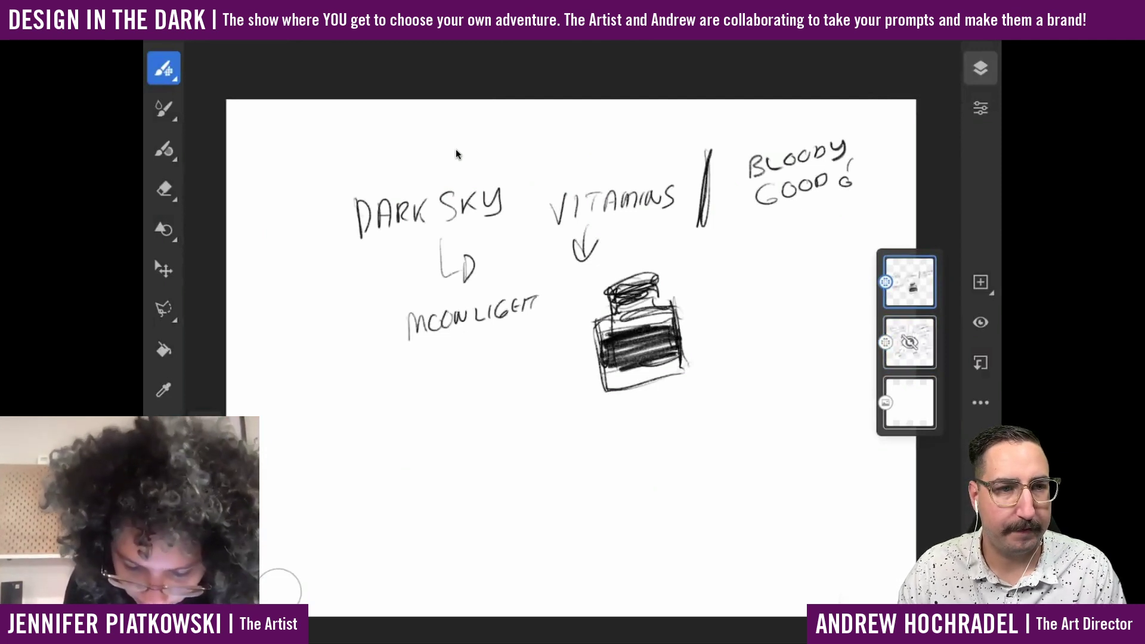
{"action": "mouse_move", "coordinate": [677, 323]}
{"action": "left_mouse_down"}
{"action": "mouse_move", "coordinate": [593, 340]}
{"action": "mouse_move", "coordinate": [608, 375]}
{"action": "mouse_move", "coordinate": [685, 358]}
{"action": "mouse_move", "coordinate": [629, 369]}
{"action": "mouse_move", "coordinate": [668, 356]}
{"action": "mouse_move", "coordinate": [642, 355]}
{"action": "left_mouse_up"}
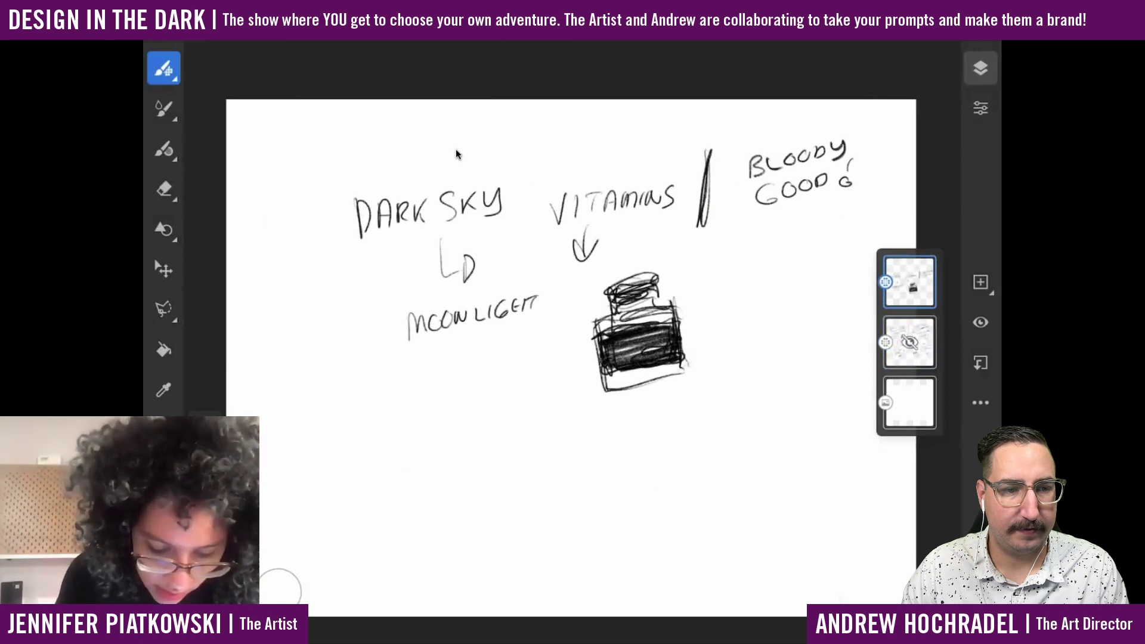
Draw an arrow beneath "MOONLIGHT" leading to a square frame holding a round moon with small plus-shaped stars.
{"action": "left_click_drag", "start_coordinate": [435, 352], "coordinate": [436, 384]}
{"action": "left_click_drag", "start_coordinate": [426, 361], "coordinate": [446, 359]}
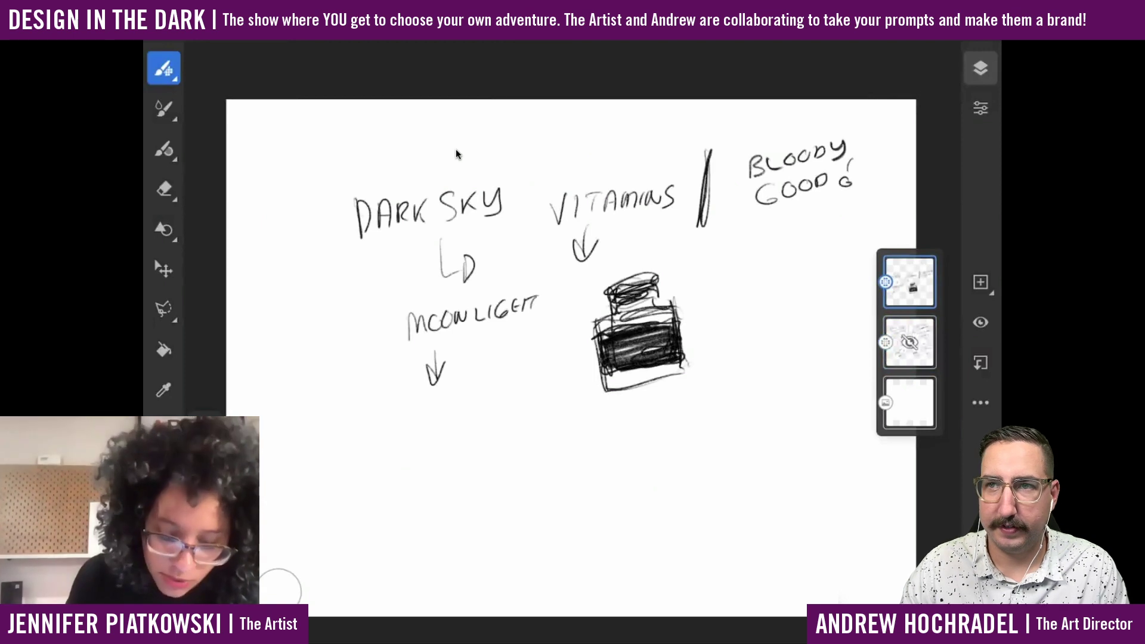
{"action": "mouse_move", "coordinate": [462, 406]}
{"action": "left_mouse_down"}
{"action": "mouse_move", "coordinate": [466, 482]}
{"action": "mouse_move", "coordinate": [549, 399]}
{"action": "left_mouse_up"}
{"action": "left_click_drag", "start_coordinate": [572, 394], "coordinate": [578, 492]}
{"action": "left_click_drag", "start_coordinate": [473, 496], "coordinate": [576, 490]}
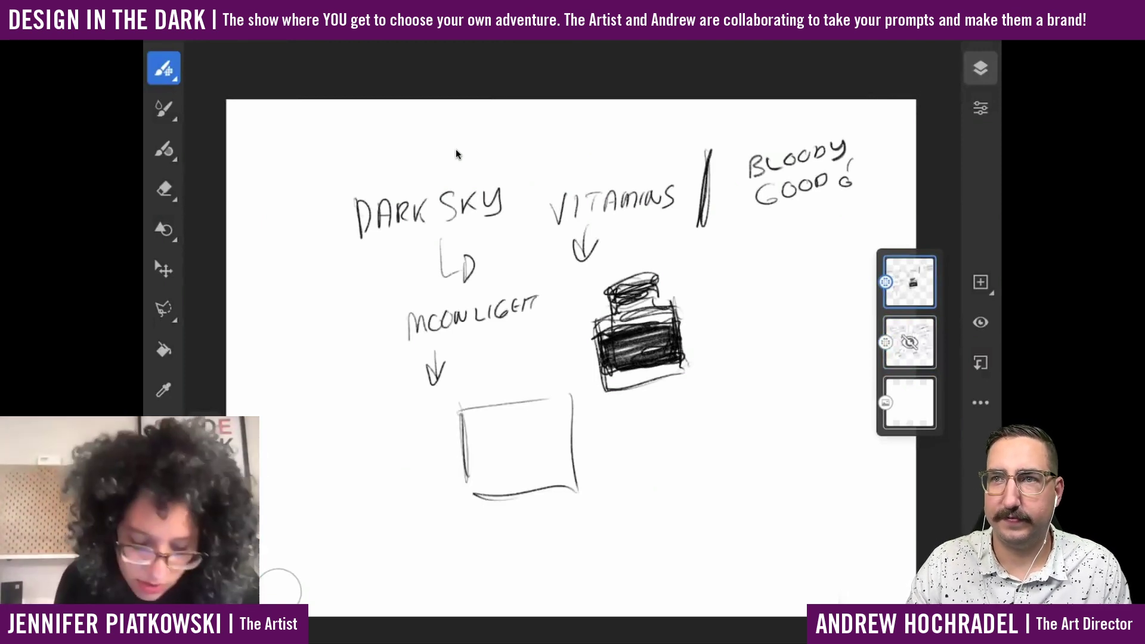
{"action": "mouse_move", "coordinate": [520, 421]}
{"action": "left_mouse_down"}
{"action": "mouse_move", "coordinate": [544, 461]}
{"action": "mouse_move", "coordinate": [525, 425]}
{"action": "left_mouse_up"}
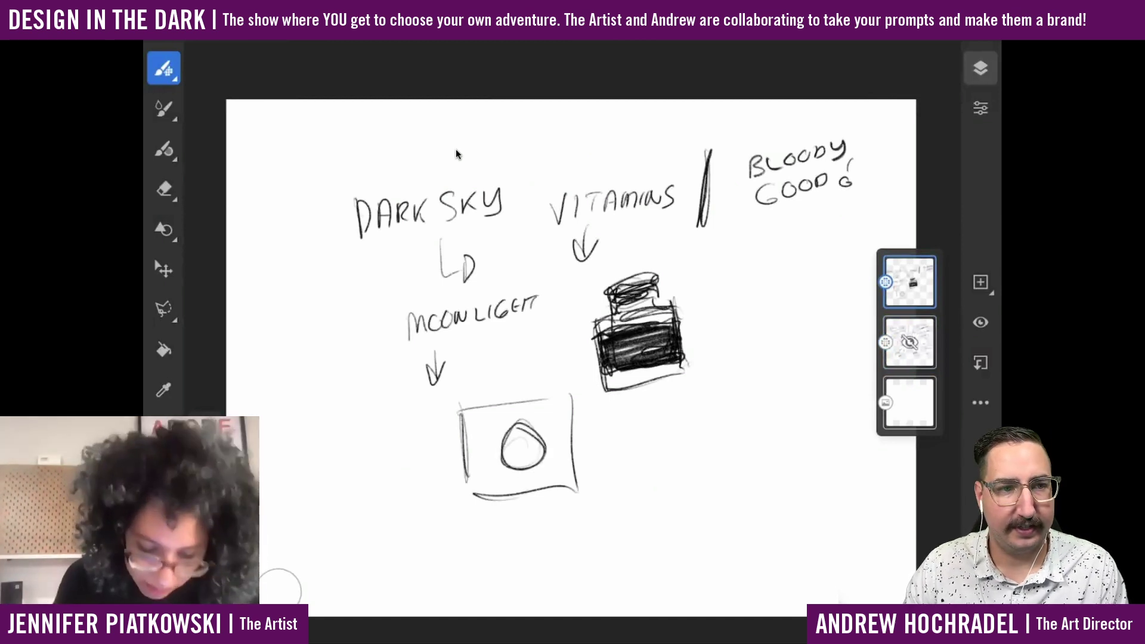
{"action": "mouse_move", "coordinate": [524, 420]}
{"action": "left_mouse_down"}
{"action": "mouse_move", "coordinate": [498, 448]}
{"action": "mouse_move", "coordinate": [543, 465]}
{"action": "mouse_move", "coordinate": [500, 454]}
{"action": "mouse_move", "coordinate": [546, 459]}
{"action": "left_mouse_up"}
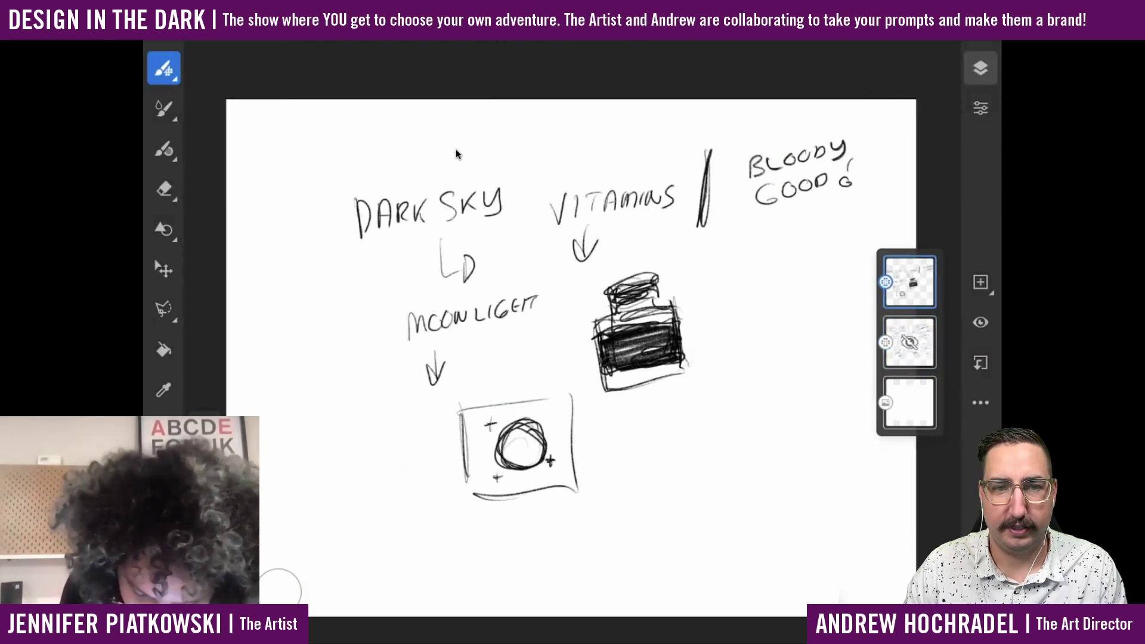
Draw a large letter "D" beside the moon sketch, and reinforce the moon's square frame with inner border lines.
{"action": "mouse_move", "coordinate": [684, 421]}
{"action": "left_mouse_down"}
{"action": "mouse_move", "coordinate": [686, 465]}
{"action": "mouse_move", "coordinate": [701, 421]}
{"action": "mouse_move", "coordinate": [714, 460]}
{"action": "mouse_move", "coordinate": [689, 469]}
{"action": "left_mouse_up"}
{"action": "mouse_move", "coordinate": [457, 408]}
{"action": "left_mouse_down"}
{"action": "mouse_move", "coordinate": [469, 495]}
{"action": "mouse_move", "coordinate": [572, 487]}
{"action": "left_mouse_up"}
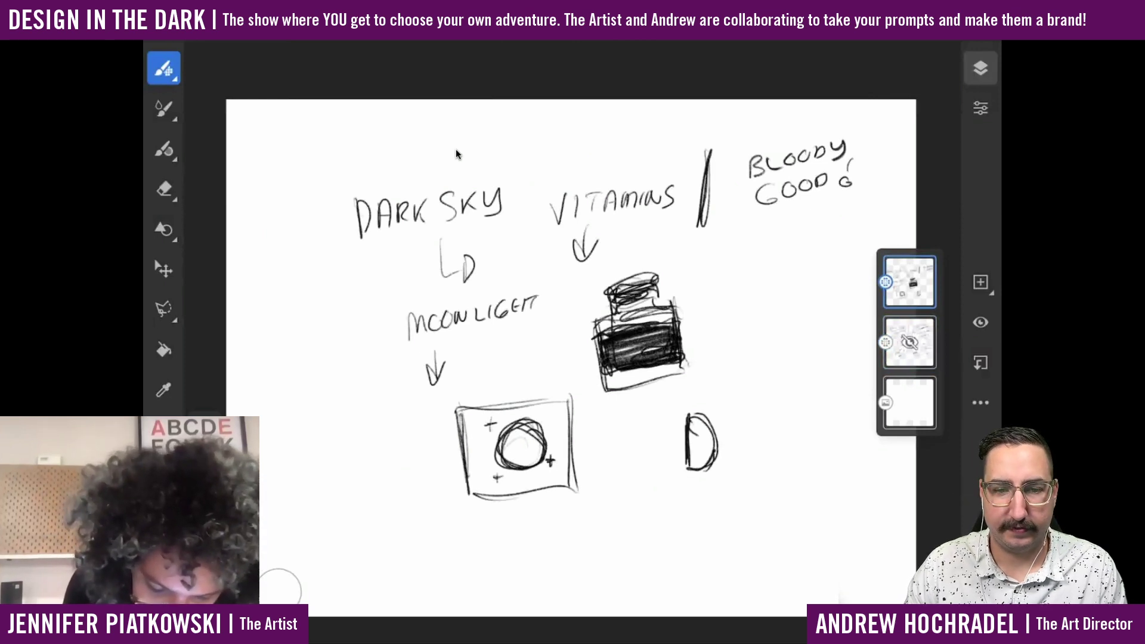
{"action": "left_click_drag", "start_coordinate": [464, 412], "coordinate": [472, 457]}
{"action": "left_click_drag", "start_coordinate": [464, 411], "coordinate": [483, 409]}
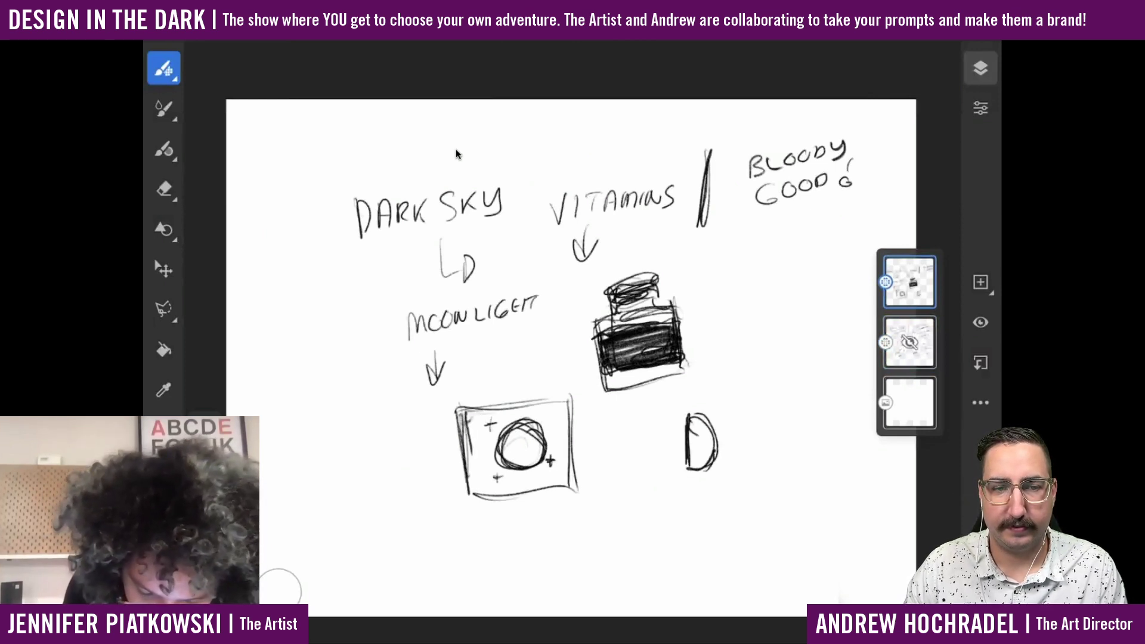
{"action": "mouse_move", "coordinate": [562, 399]}
{"action": "left_mouse_down"}
{"action": "mouse_move", "coordinate": [567, 463]}
{"action": "mouse_move", "coordinate": [565, 409]}
{"action": "left_mouse_up"}
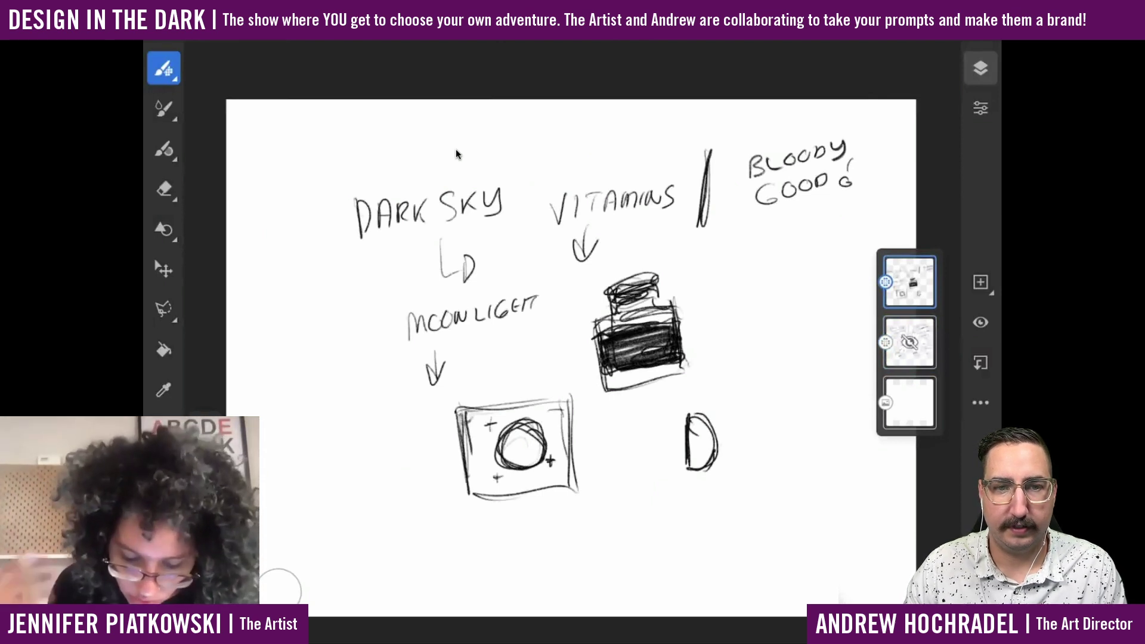
Overlap an "S" with the "D" as a monogram with a small moon and star, and sketch a circle crossed by dark bars nearby.
{"action": "mouse_move", "coordinate": [702, 449]}
{"action": "left_mouse_down"}
{"action": "mouse_move", "coordinate": [700, 485]}
{"action": "mouse_move", "coordinate": [676, 501]}
{"action": "mouse_move", "coordinate": [701, 490]}
{"action": "mouse_move", "coordinate": [677, 502]}
{"action": "left_mouse_up"}
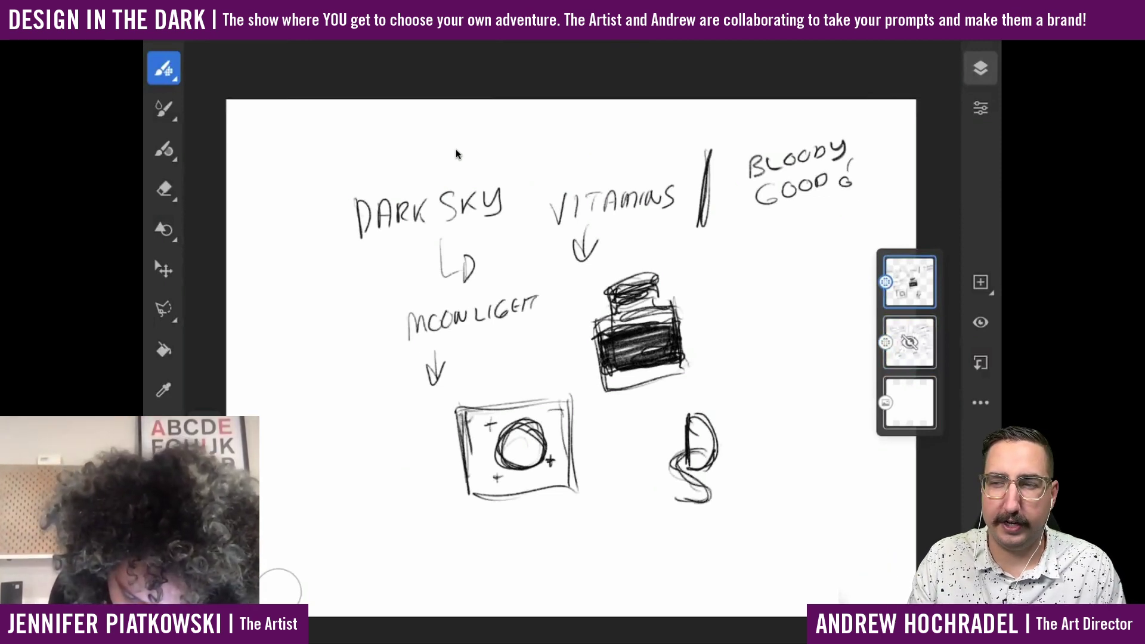
{"action": "mouse_move", "coordinate": [680, 422]}
{"action": "left_mouse_down"}
{"action": "mouse_move", "coordinate": [661, 448]}
{"action": "mouse_move", "coordinate": [679, 446]}
{"action": "left_mouse_up"}
{"action": "mouse_move", "coordinate": [795, 391]}
{"action": "left_mouse_down"}
{"action": "mouse_move", "coordinate": [775, 417]}
{"action": "mouse_move", "coordinate": [848, 419]}
{"action": "left_mouse_up"}
{"action": "left_click_drag", "start_coordinate": [746, 407], "coordinate": [783, 411]}
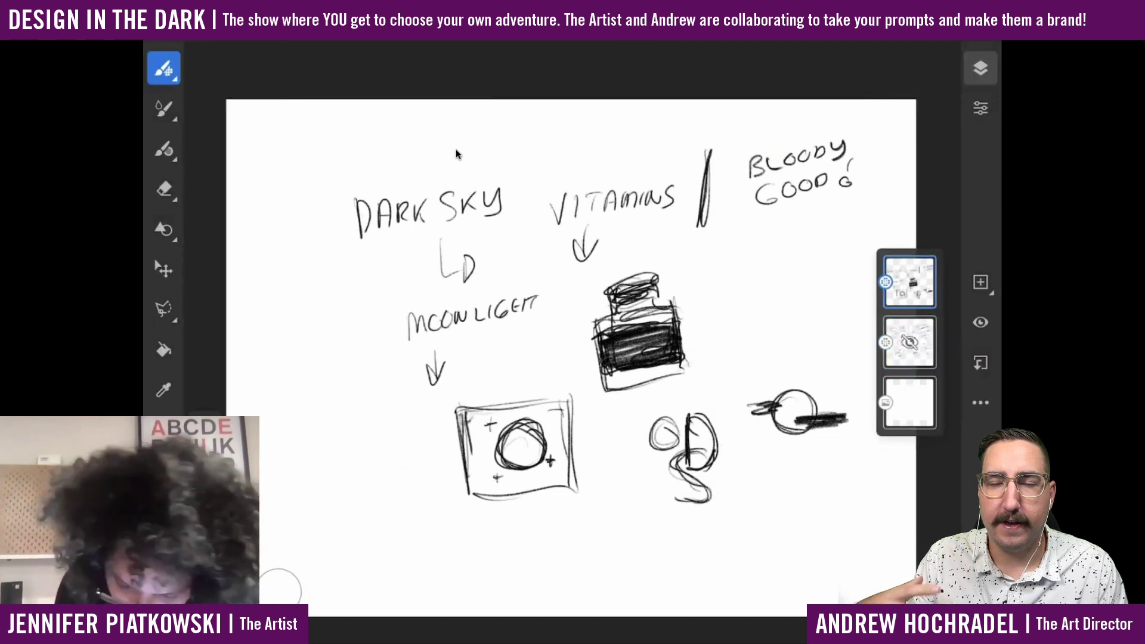
{"action": "mouse_move", "coordinate": [686, 454]}
{"action": "left_mouse_down"}
{"action": "mouse_move", "coordinate": [708, 505]}
{"action": "mouse_move", "coordinate": [729, 472]}
{"action": "mouse_move", "coordinate": [720, 482]}
{"action": "left_mouse_up"}
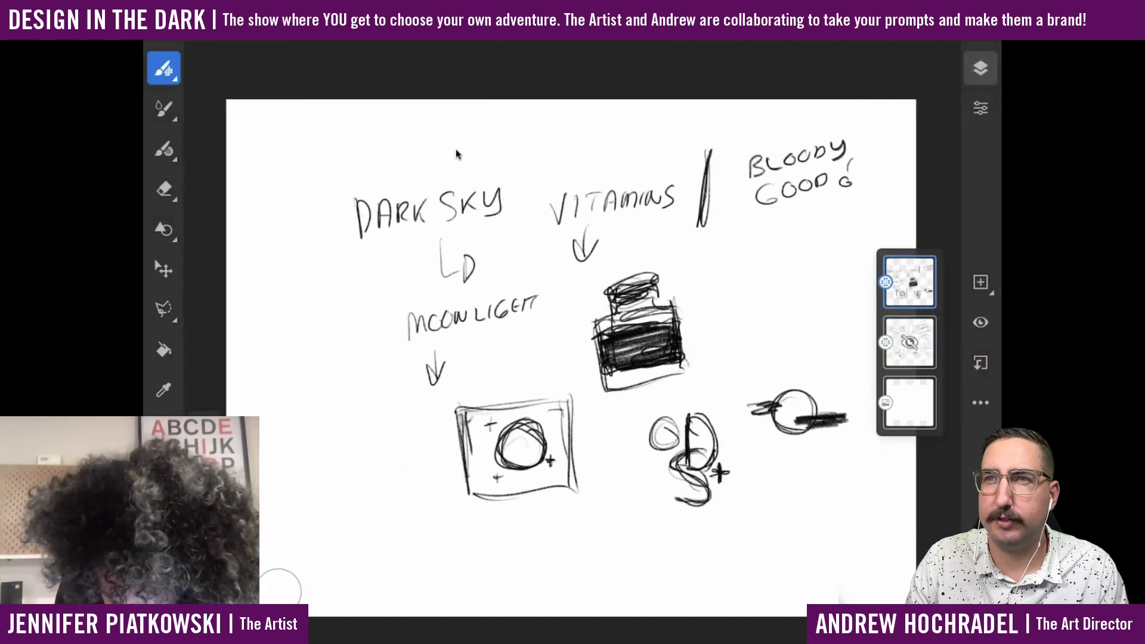
Scribble a placeholder text line beneath the "DS" monogram and enclose both in a light upright rectangle.
{"action": "mouse_move", "coordinate": [653, 539]}
{"action": "left_mouse_down"}
{"action": "mouse_move", "coordinate": [694, 537]}
{"action": "mouse_move", "coordinate": [738, 527]}
{"action": "left_mouse_up"}
{"action": "mouse_move", "coordinate": [623, 449]}
{"action": "left_mouse_down"}
{"action": "mouse_move", "coordinate": [622, 555]}
{"action": "mouse_move", "coordinate": [625, 538]}
{"action": "left_mouse_up"}
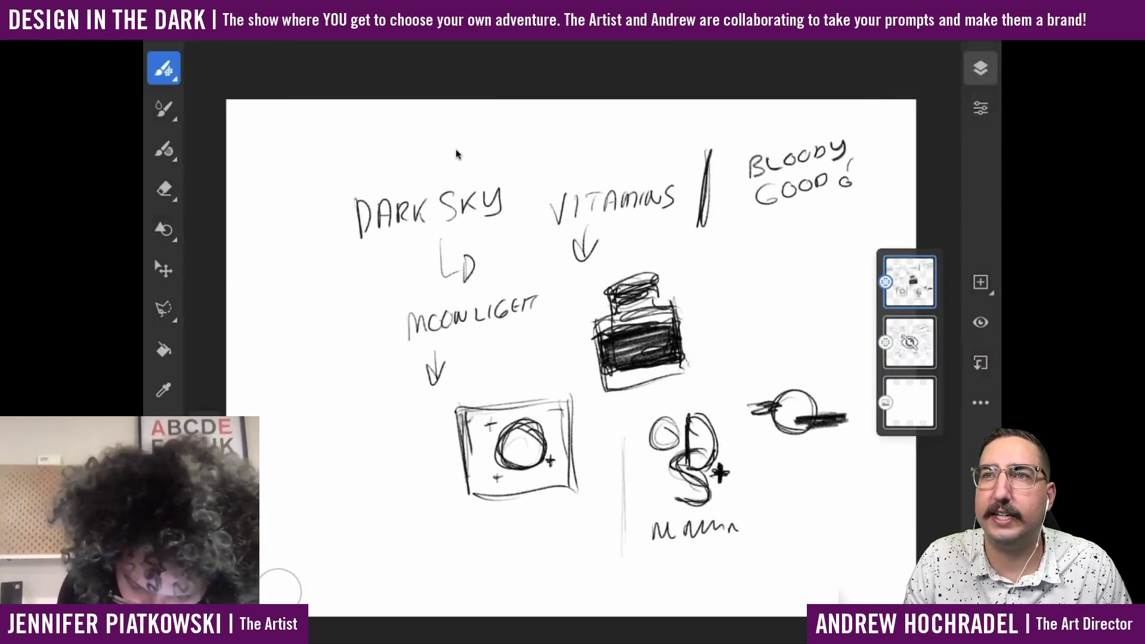
{"action": "mouse_move", "coordinate": [623, 410]}
{"action": "left_mouse_down"}
{"action": "mouse_move", "coordinate": [755, 396]}
{"action": "mouse_move", "coordinate": [755, 542]}
{"action": "left_mouse_up"}
{"action": "left_click_drag", "start_coordinate": [631, 555], "coordinate": [761, 548]}
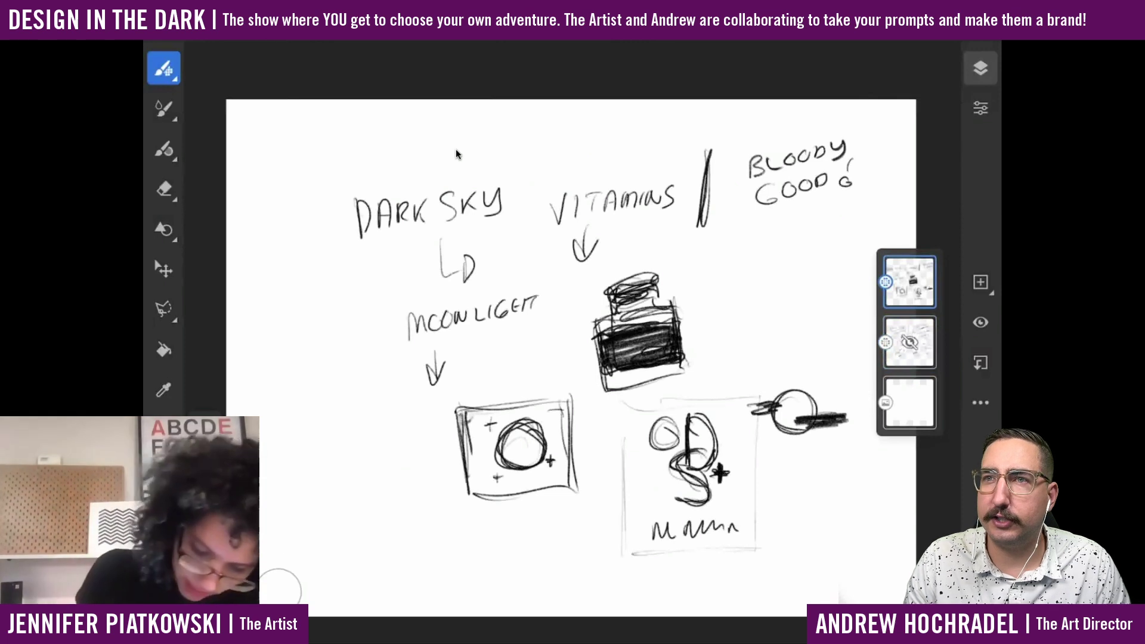
Add a small mark beneath "DARK", a star beside the framed monogram, and handwriting near the canvas's left edge.
{"action": "mouse_move", "coordinate": [357, 270]}
{"action": "left_mouse_down"}
{"action": "mouse_move", "coordinate": [370, 250]}
{"action": "mouse_move", "coordinate": [368, 284]}
{"action": "left_mouse_up"}
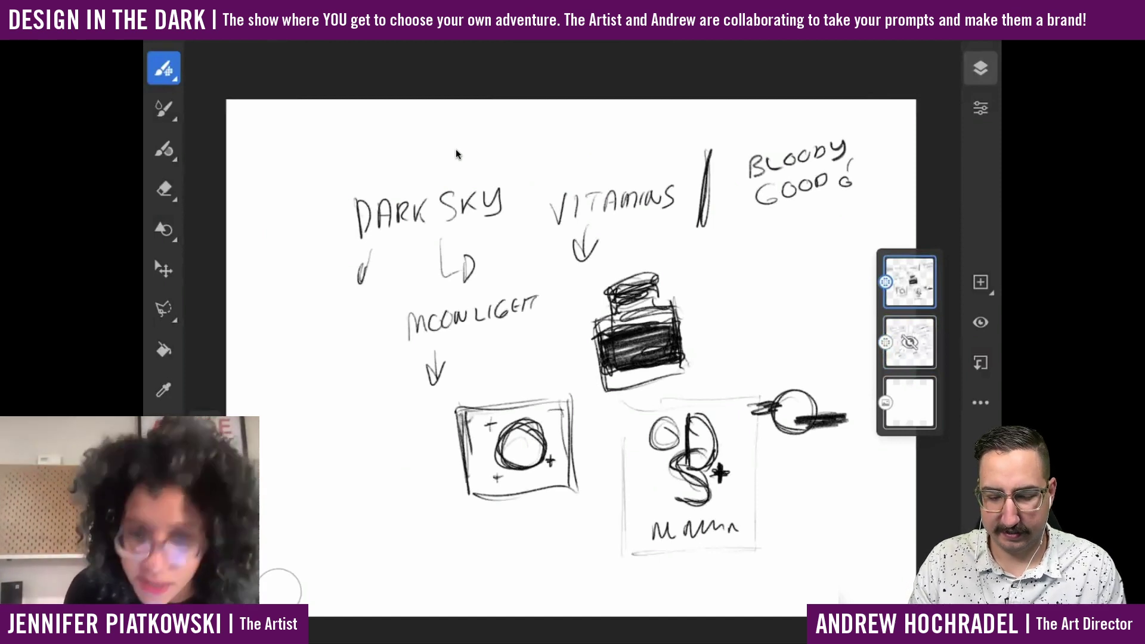
{"action": "mouse_move", "coordinate": [776, 491]}
{"action": "left_mouse_down"}
{"action": "mouse_move", "coordinate": [799, 480]}
{"action": "mouse_move", "coordinate": [785, 512]}
{"action": "mouse_move", "coordinate": [792, 497]}
{"action": "left_mouse_up"}
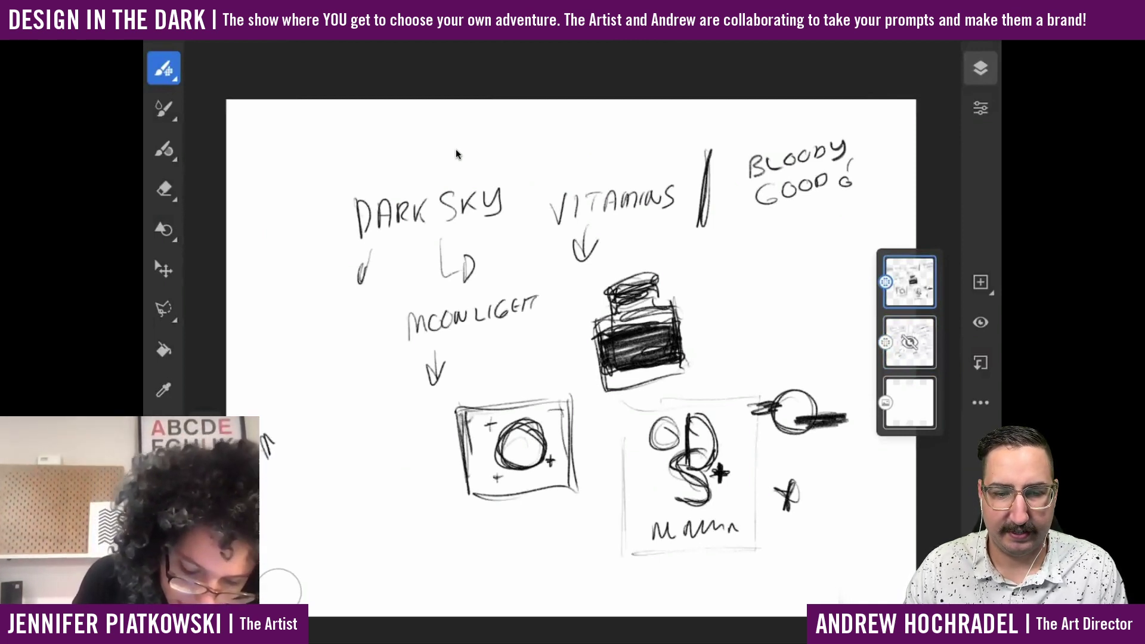
{"action": "mouse_move", "coordinate": [273, 442]}
{"action": "left_mouse_down"}
{"action": "mouse_move", "coordinate": [291, 430]}
{"action": "mouse_move", "coordinate": [356, 434]}
{"action": "left_mouse_up"}
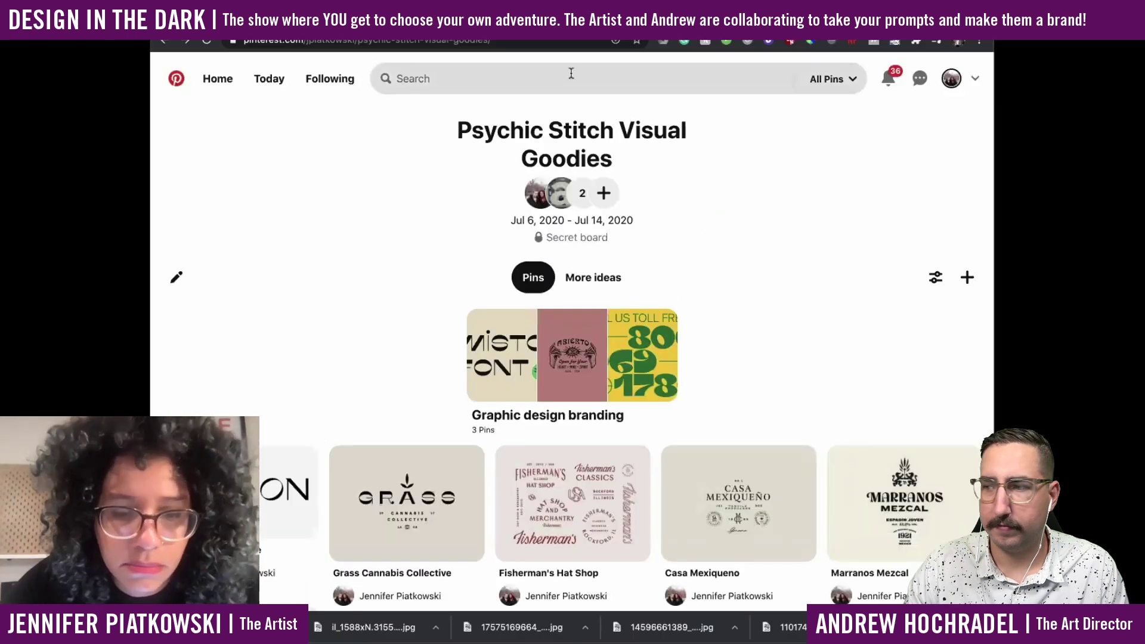
Switch to Pinterest in the browser and search all pins for "vitamin bottle".
{"action": "left_click", "coordinate": [586, 73]}
{"action": "type", "text": "vit"}
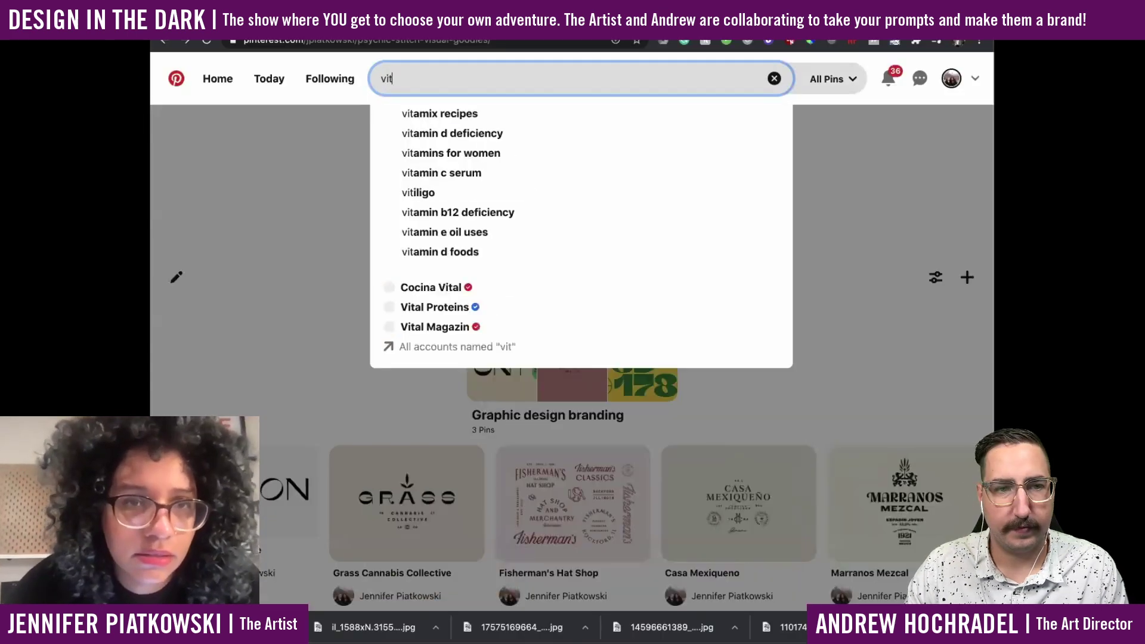
{"action": "type", "text": "amin"}
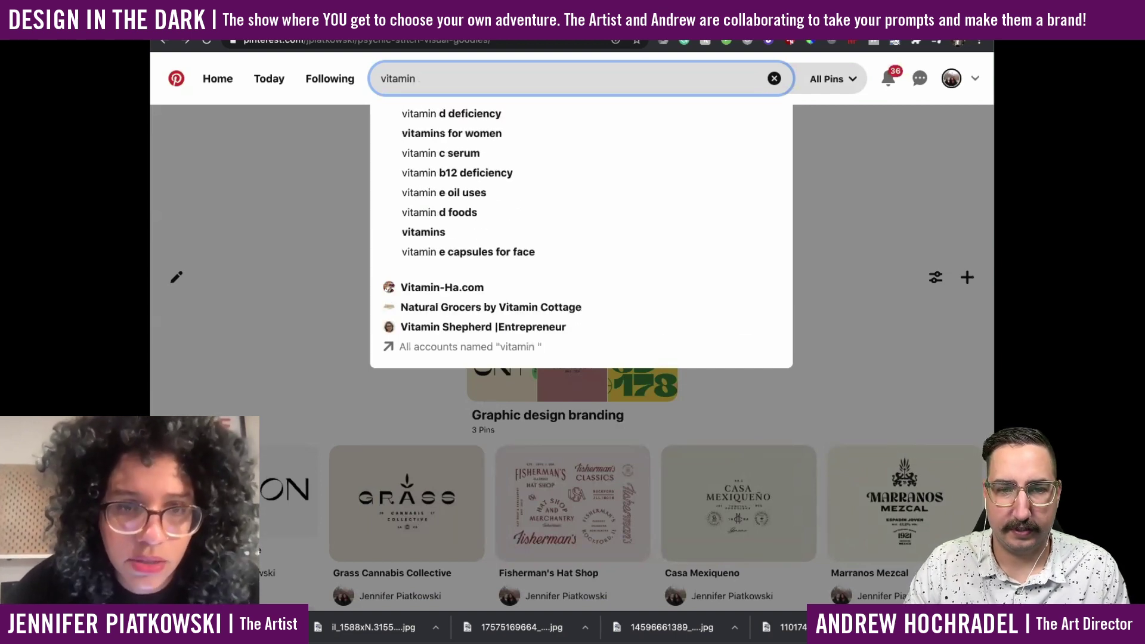
{"action": "key", "text": "Down"}
{"action": "key", "text": "Down"}
{"action": "key", "text": "Down"}
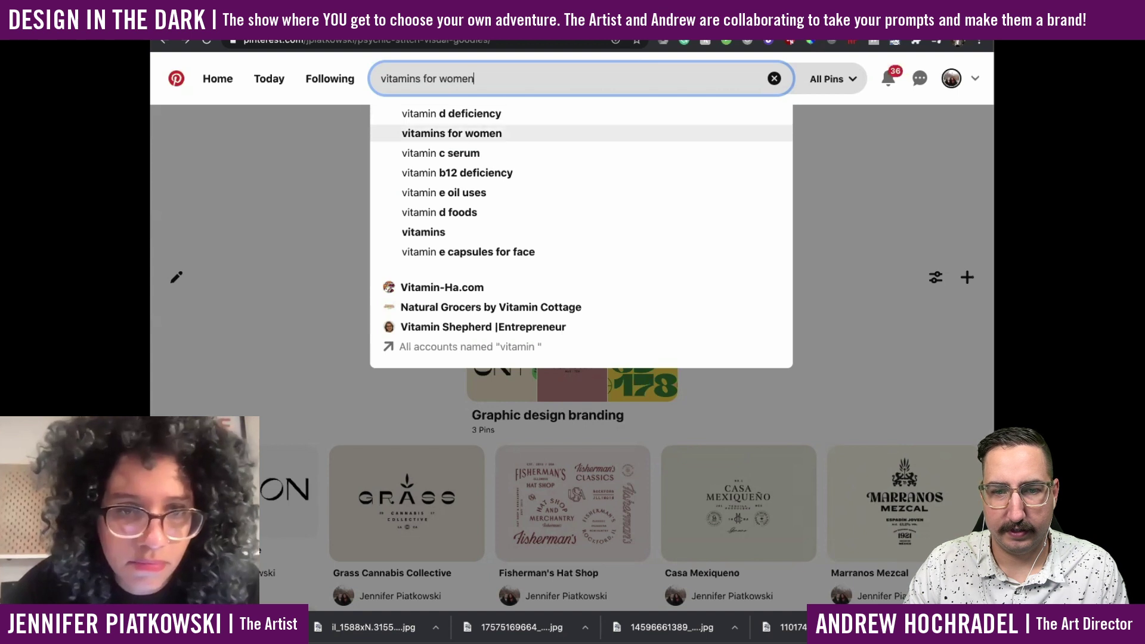
{"action": "key", "text": "Up"}
{"action": "key", "text": "Up"}
{"action": "key", "text": "Up"}
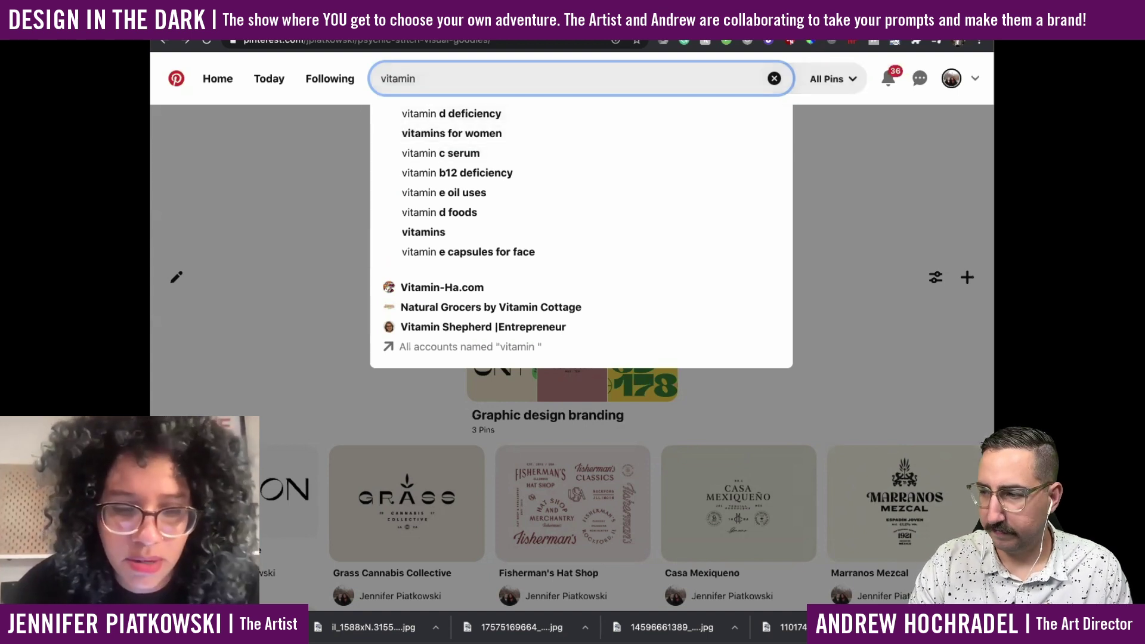
{"action": "type", "text": "bottle"}
{"action": "key", "text": "Return"}
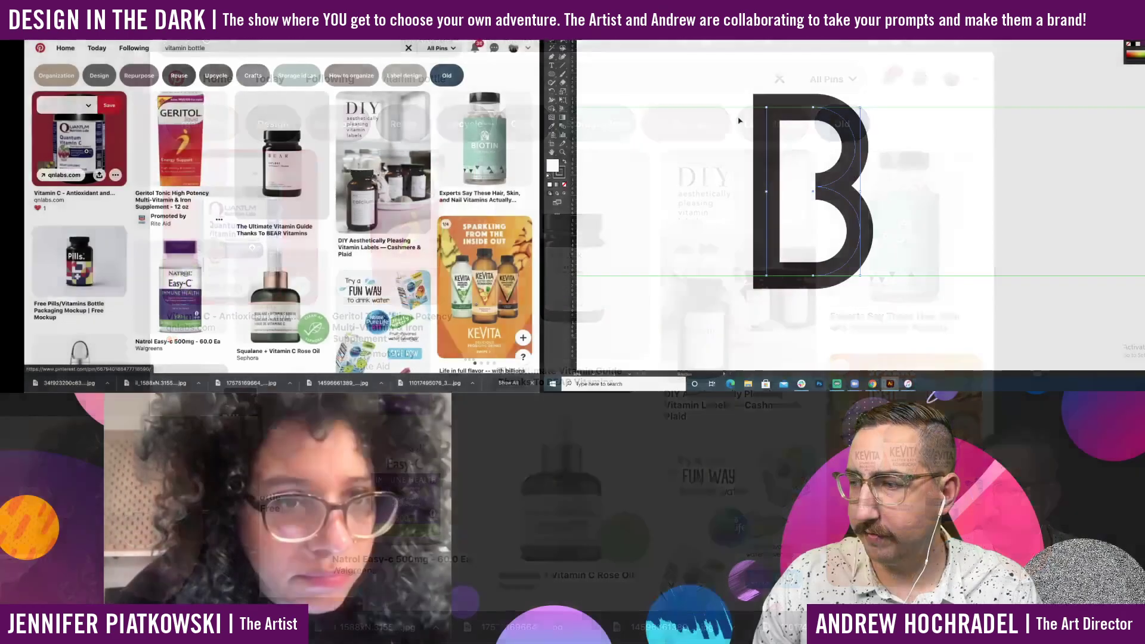
Open the Quantum Vitamin C bottle pin and browse the similar pins for packaging ideas.
{"action": "left_click", "coordinate": [79, 143]}
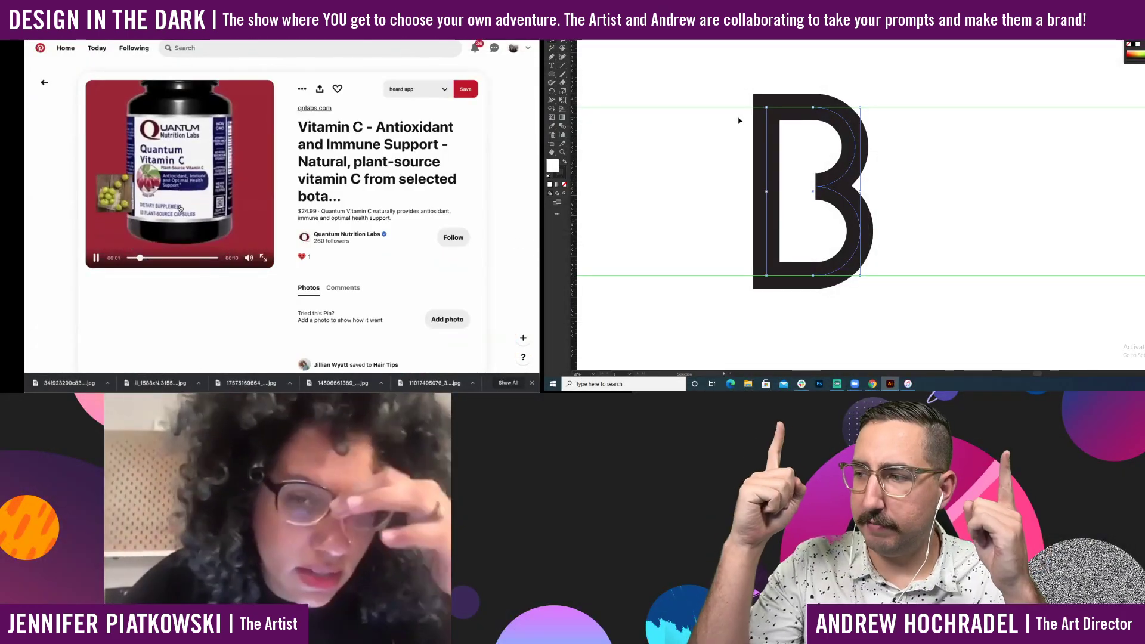
{"action": "scroll", "coordinate": [179, 207], "scroll_direction": "down", "scroll_amount": 10}
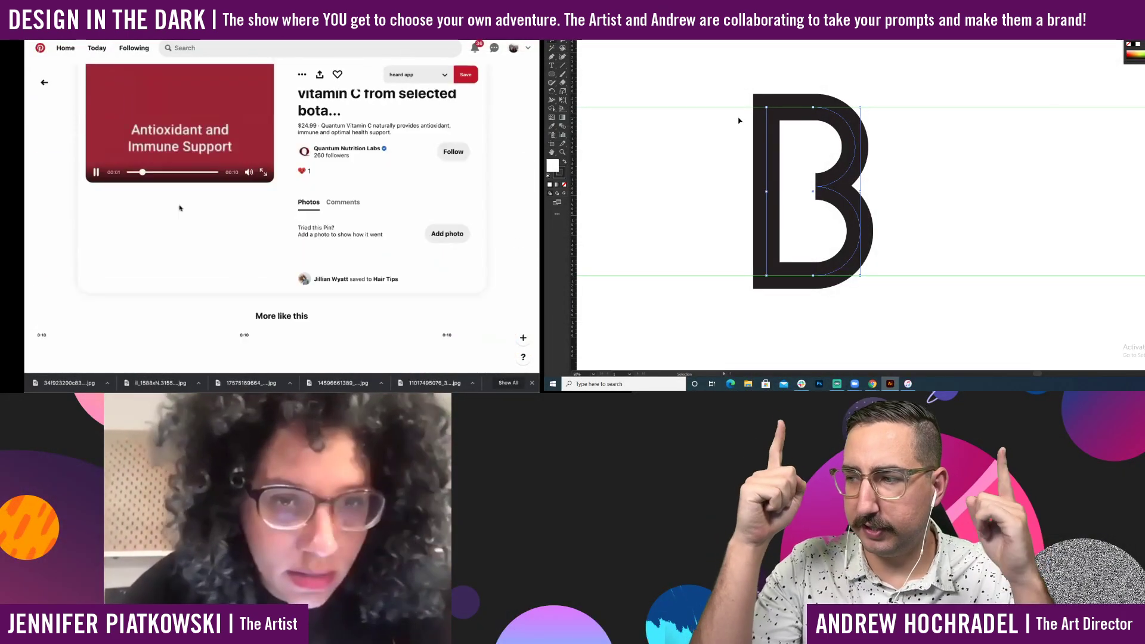
{"action": "scroll", "coordinate": [251, 277], "scroll_direction": "up", "scroll_amount": 2}
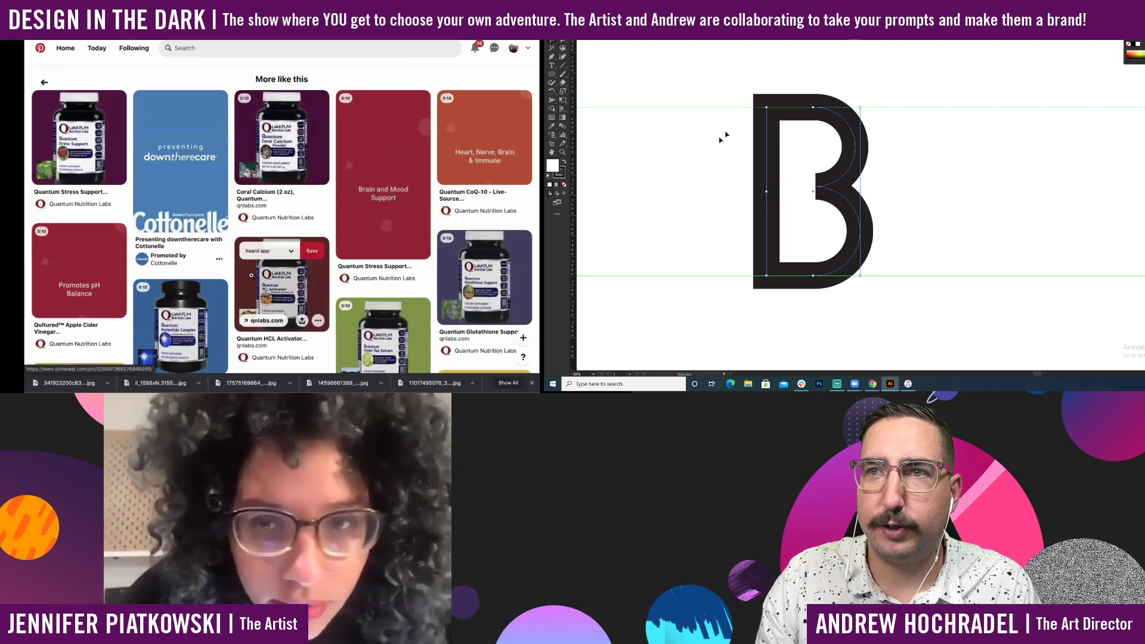
{"action": "scroll", "coordinate": [251, 277], "scroll_direction": "down", "scroll_amount": 3}
{"action": "scroll", "coordinate": [251, 276], "scroll_direction": "down", "scroll_amount": 4}
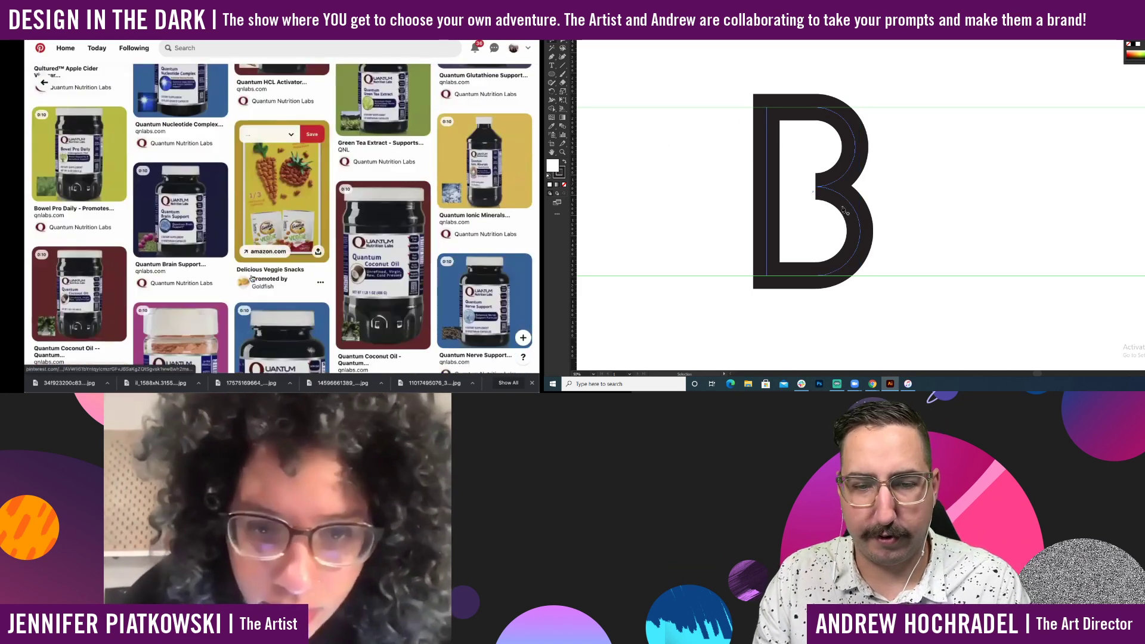
Draw the B's horizontal crossbar from its waist to the stem in Illustrator, and open the BEAR Vitamins pin from Pinterest's "vitamin bottle" results.
{"action": "scroll", "coordinate": [251, 277], "scroll_direction": "up", "scroll_amount": 15}
{"action": "key", "text": "p"}
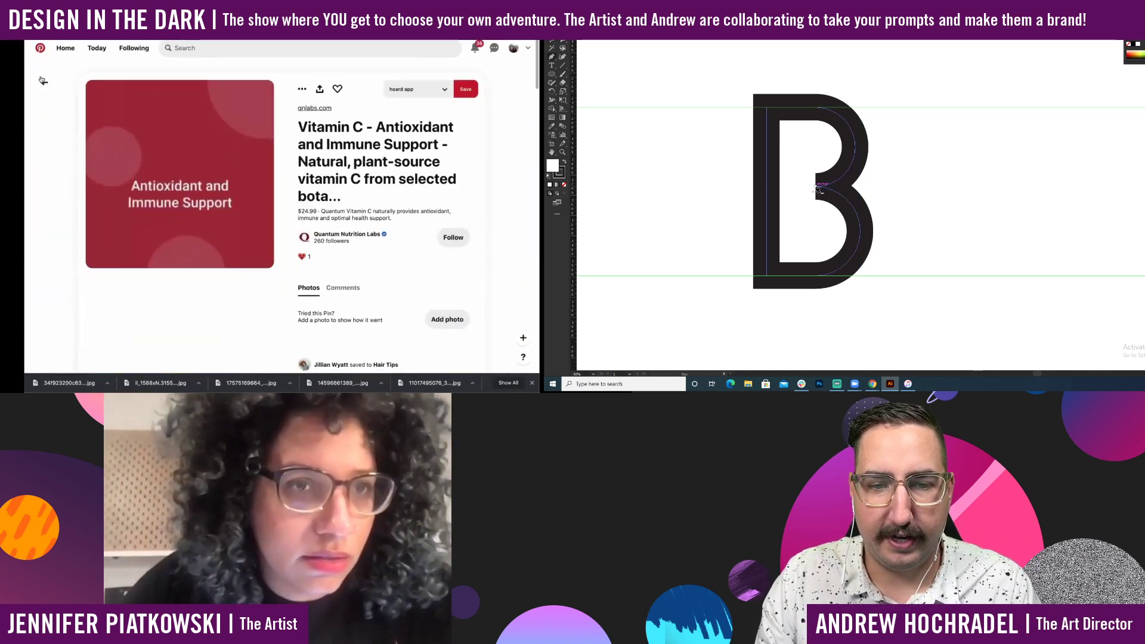
{"action": "left_click", "coordinate": [816, 187]}
{"action": "left_click", "coordinate": [44, 85]}
{"action": "left_click", "coordinate": [768, 186]}
{"action": "key", "text": "v"}
{"action": "left_click", "coordinate": [900, 178]}
{"action": "key", "text": "a"}
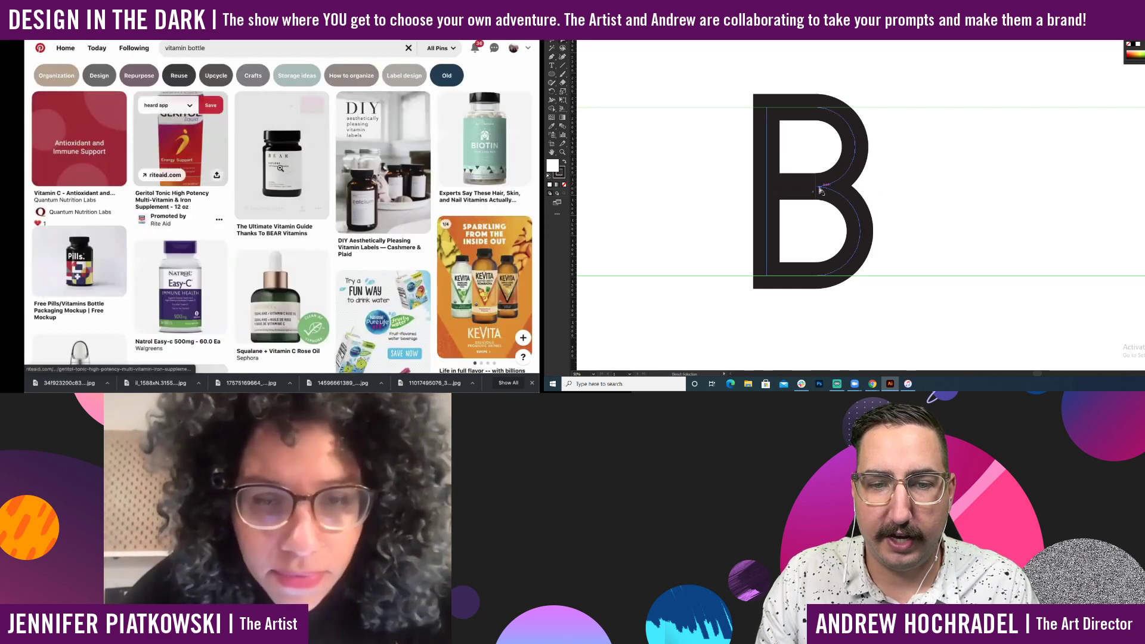
{"action": "left_click", "coordinate": [815, 187]}
{"action": "left_click", "coordinate": [281, 170]}
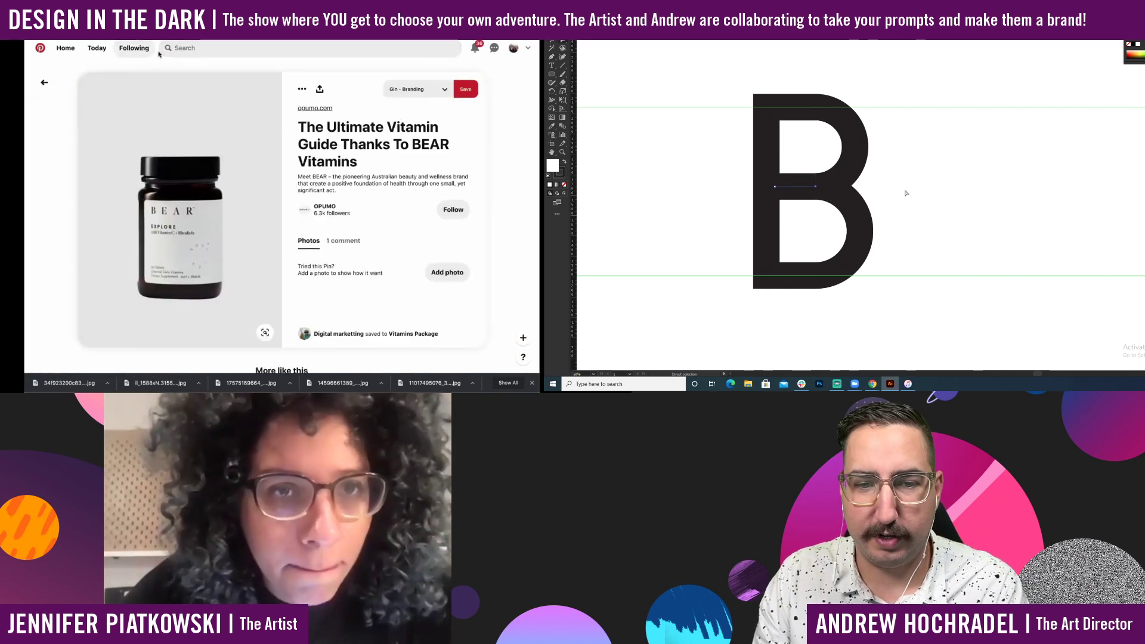
{"action": "left_click", "coordinate": [907, 191]}
Select the whole letter B and thicken its stroke into a heavy, bold weight.
{"action": "key", "text": "z"}
{"action": "left_click", "coordinate": [885, 207], "text": "alt"}
{"action": "left_click_drag", "start_coordinate": [922, 243], "coordinate": [826, 253]}
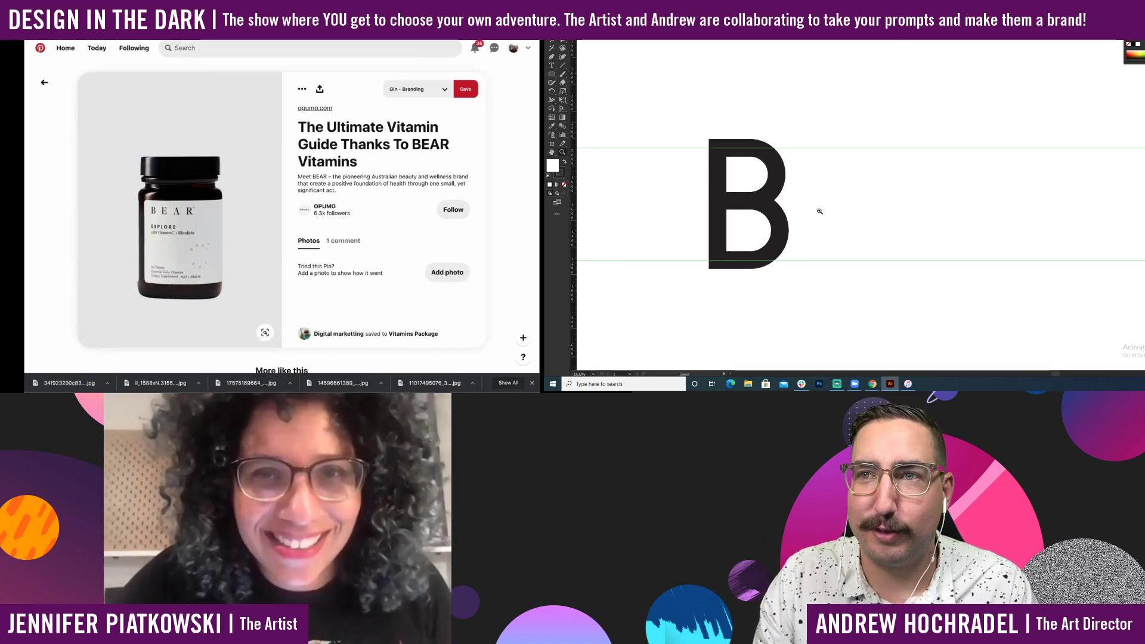
{"action": "key", "text": "v"}
{"action": "left_click_drag", "start_coordinate": [809, 116], "coordinate": [662, 295]}
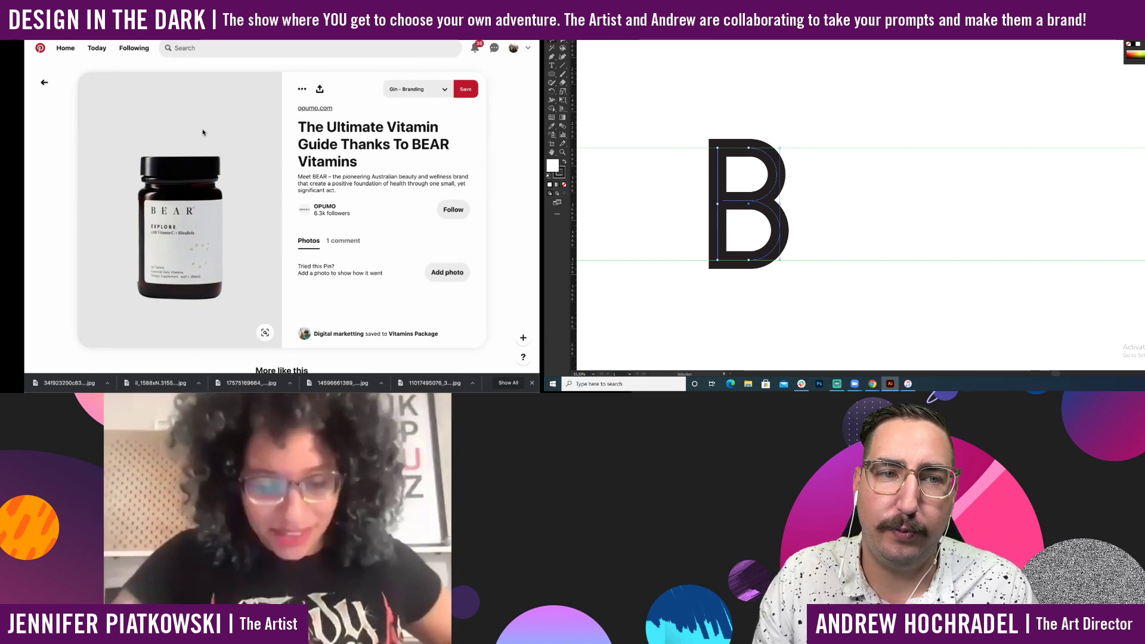
{"action": "key", "text": "shift+Up"}
{"action": "key", "text": "shift+Up"}
{"action": "key", "text": "shift+Up"}
{"action": "key", "text": "shift+Up"}
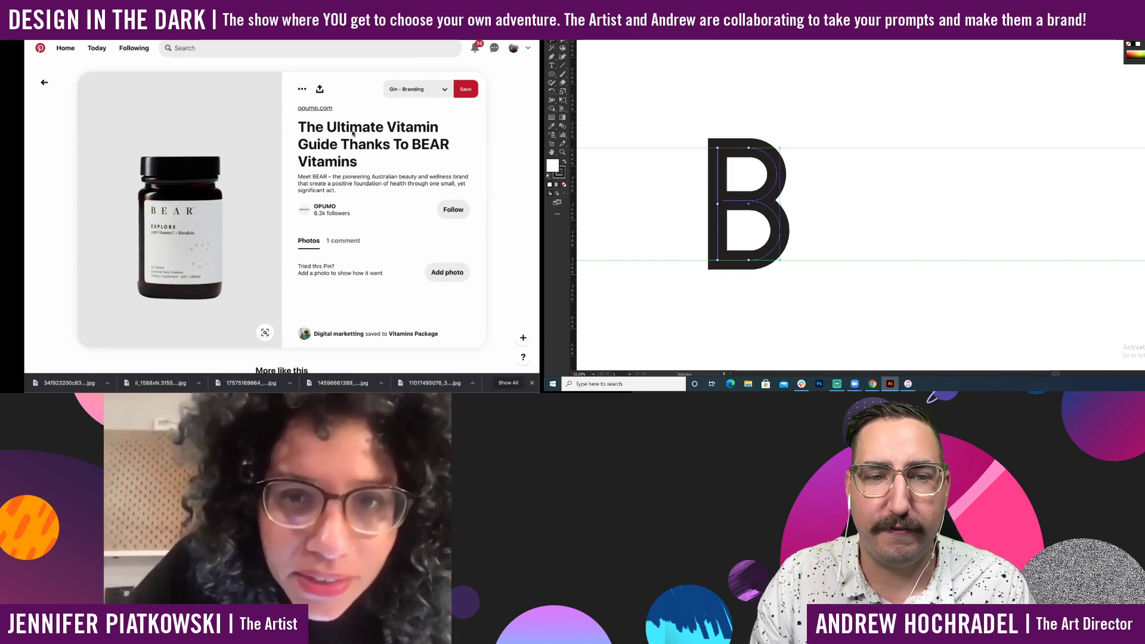
{"action": "key", "text": "shift+Up"}
{"action": "key", "text": "shift+Up"}
{"action": "key", "text": "shift+Up"}
{"action": "key", "text": "shift+Up"}
{"action": "key", "text": "shift+Up"}
{"action": "key", "text": "shift+Up"}
{"action": "key", "text": "shift+Up"}
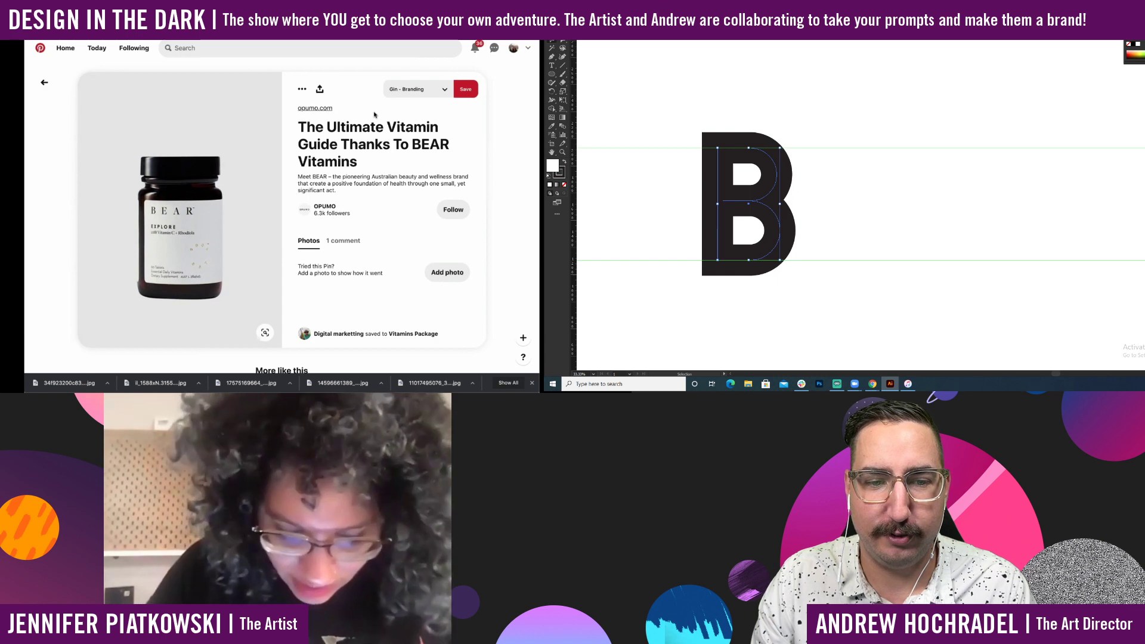
{"action": "key", "text": "shift+Down"}
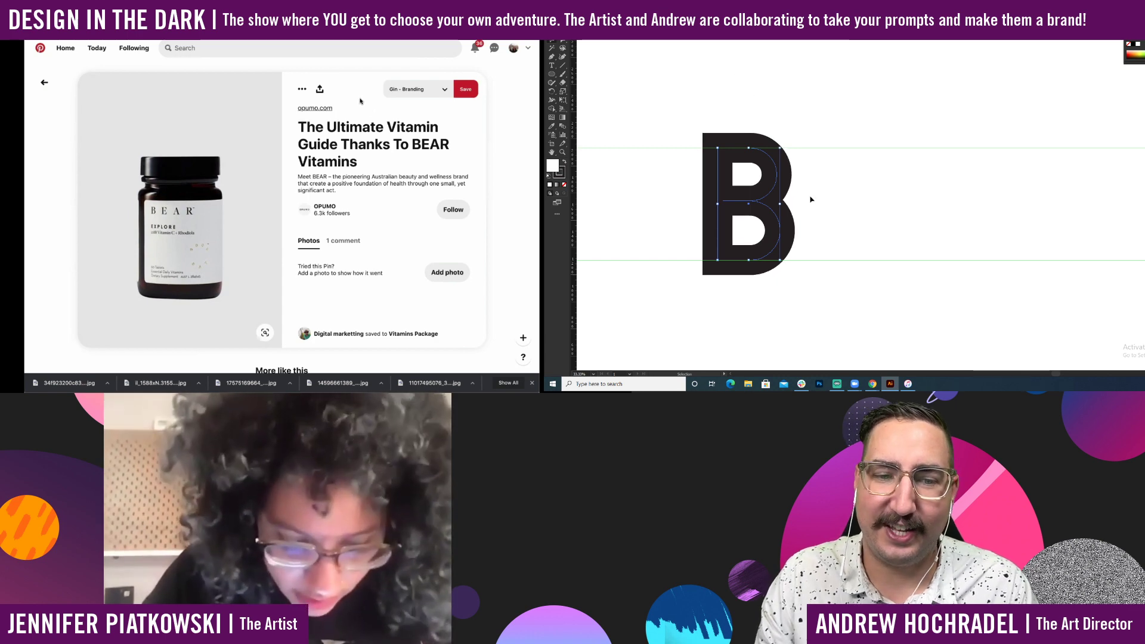
{"action": "key", "text": "a"}
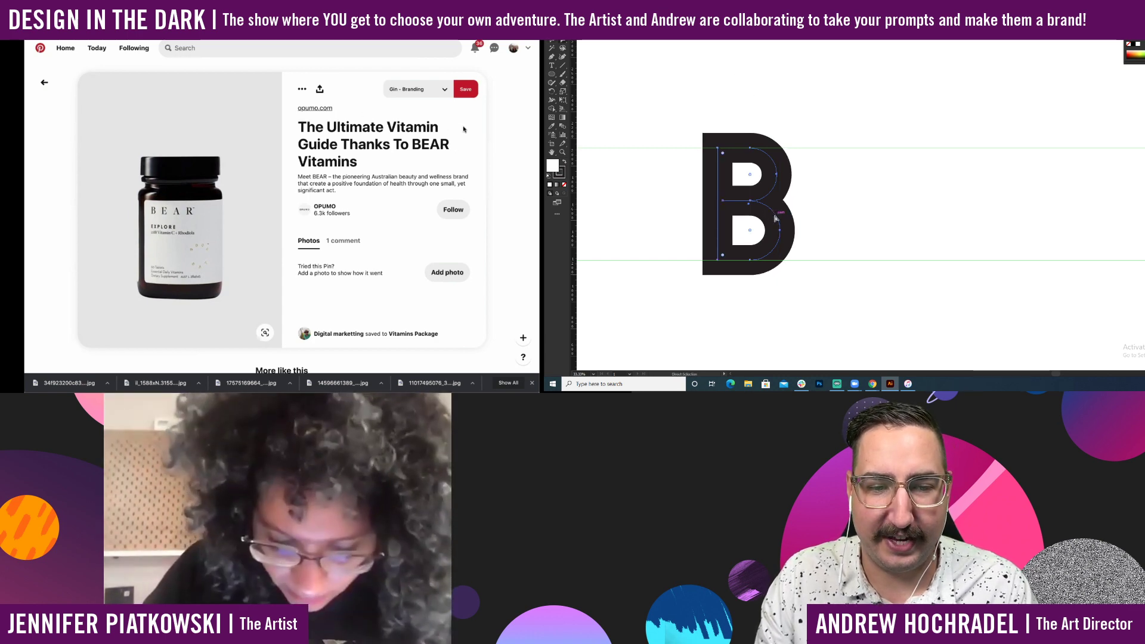
{"action": "left_click", "coordinate": [780, 230]}
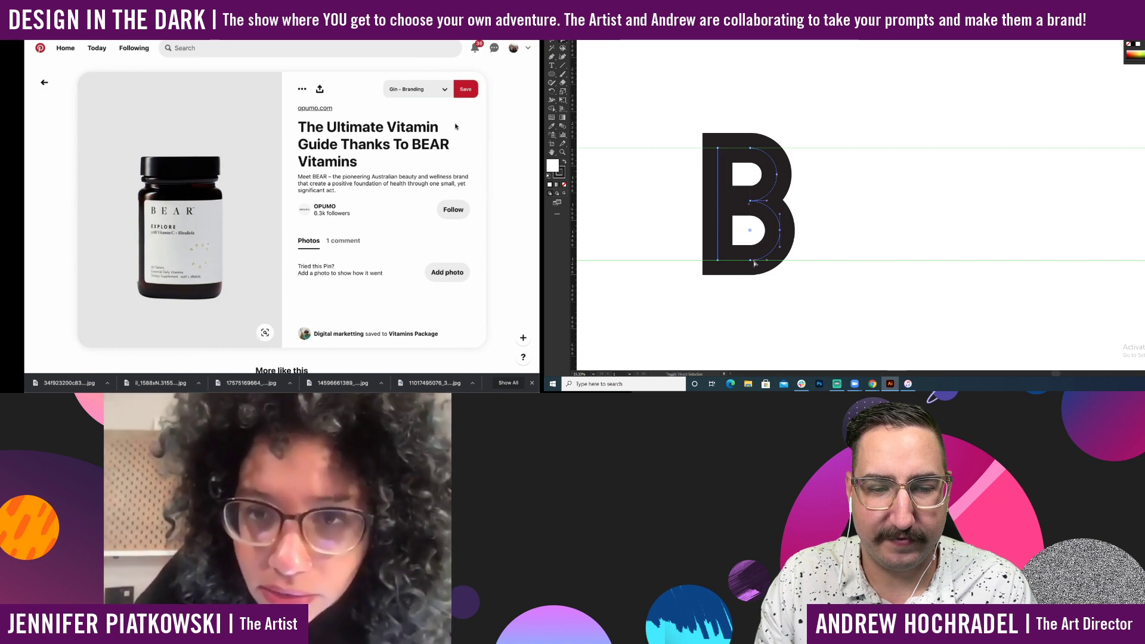
{"action": "left_click", "coordinate": [750, 260], "text": "shift"}
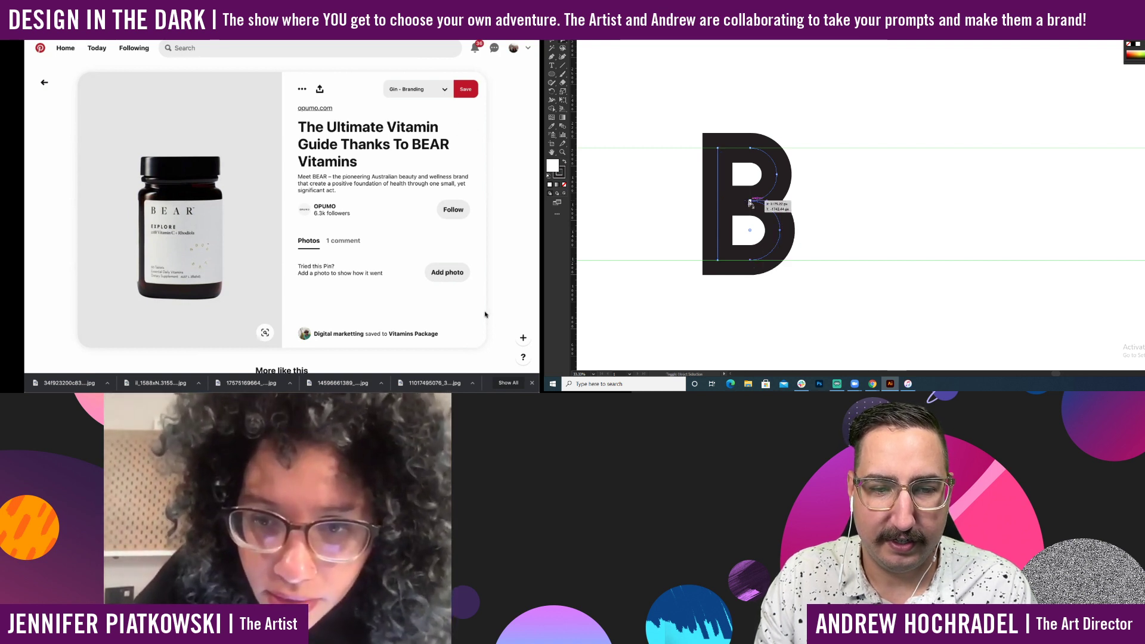
{"action": "left_click", "coordinate": [835, 181]}
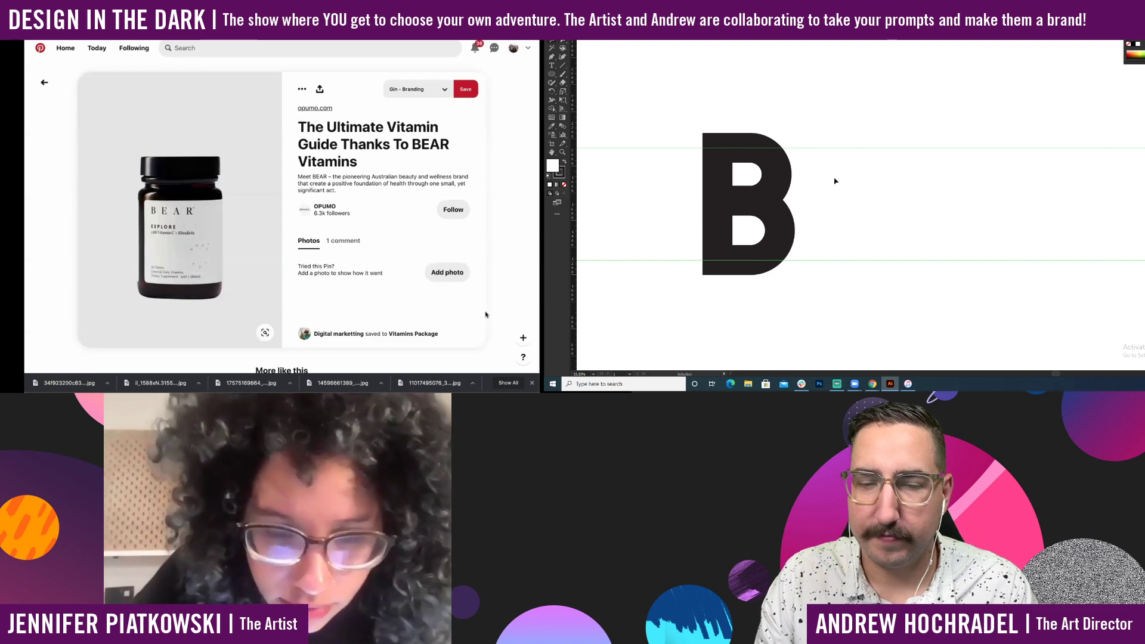
Add two horizontal guides, one at the top outer edge and one at the bottom outer edge of the bold B.
{"action": "key", "text": "a"}
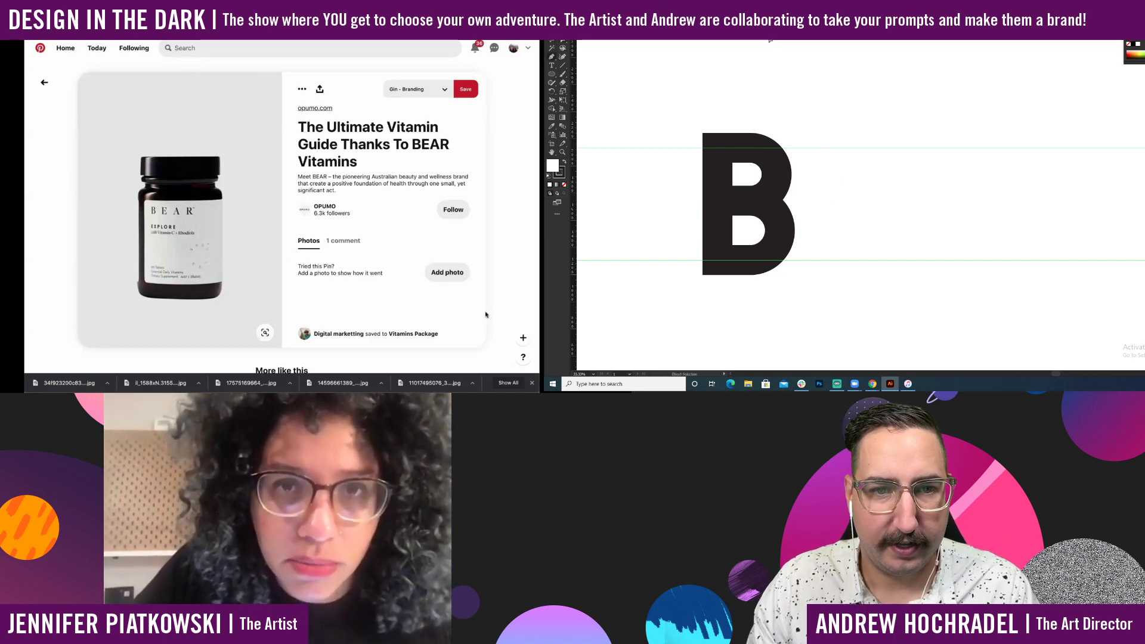
{"action": "mouse_move", "coordinate": [770, 40]}
{"action": "left_mouse_down"}
{"action": "mouse_move", "coordinate": [741, 113]}
{"action": "mouse_move", "coordinate": [772, 134]}
{"action": "left_mouse_up"}
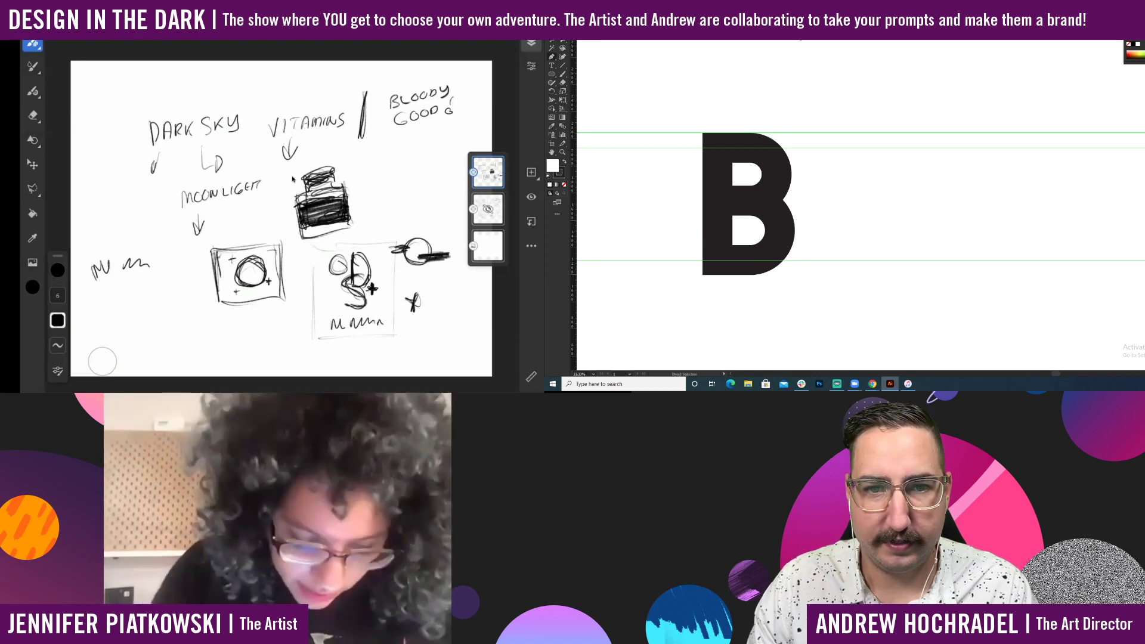
{"action": "left_click_drag", "start_coordinate": [798, 39], "coordinate": [807, 275]}
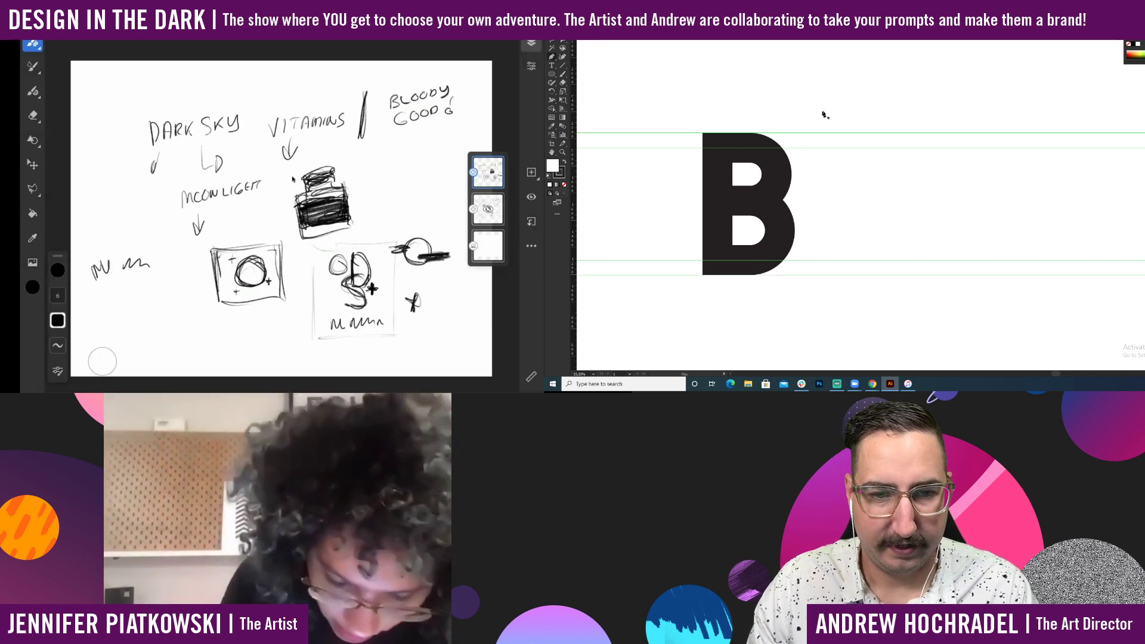
Draw a bold letter L beside the B with the Pen tool, its stem starting at the top guide and its foot on the lower inner guide.
{"action": "mouse_move", "coordinate": [821, 133]}
{"action": "left_mouse_down"}
{"action": "mouse_move", "coordinate": [836, 276]}
{"action": "mouse_move", "coordinate": [836, 265]}
{"action": "left_mouse_up"}
{"action": "left_click", "coordinate": [837, 261], "text": "shift"}
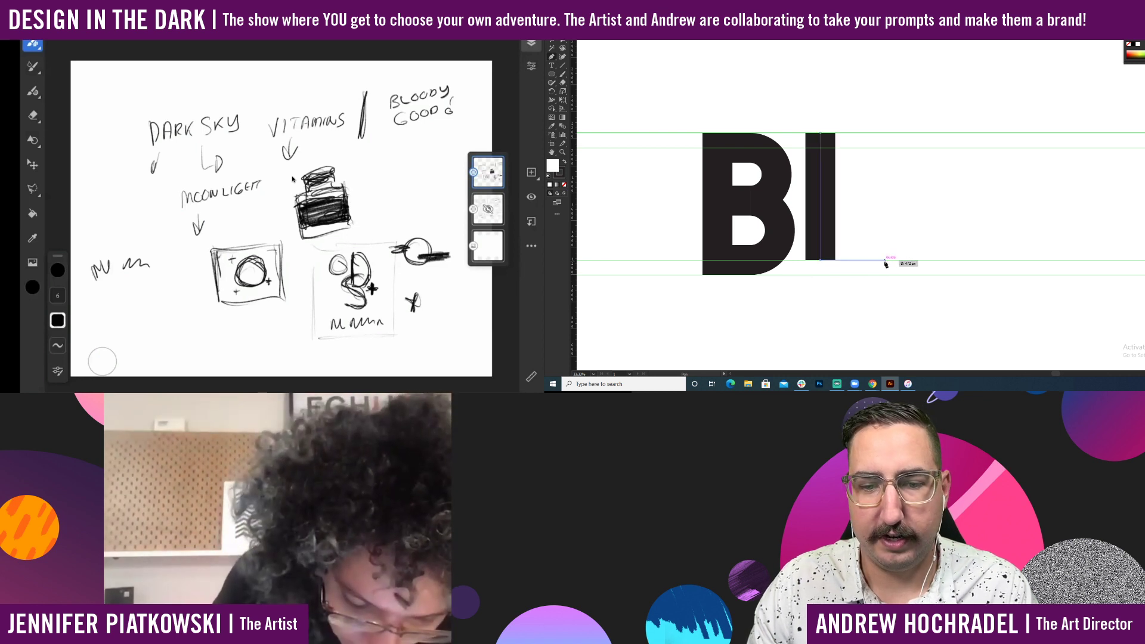
{"action": "left_click", "coordinate": [885, 260], "text": "shift"}
{"action": "key", "text": "v"}
{"action": "left_click", "coordinate": [932, 163]}
{"action": "left_click_drag", "start_coordinate": [940, 154], "coordinate": [878, 156]}
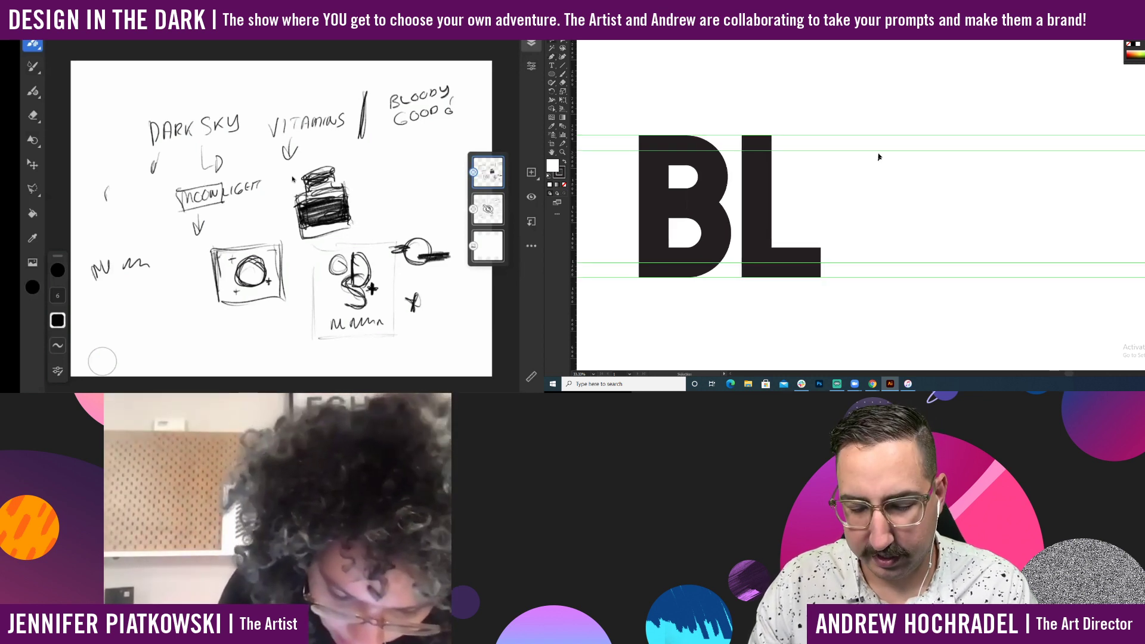
Draw an upright ellipse between the inner guides beside the L as the letter O, and widen it.
{"action": "key", "text": "l"}
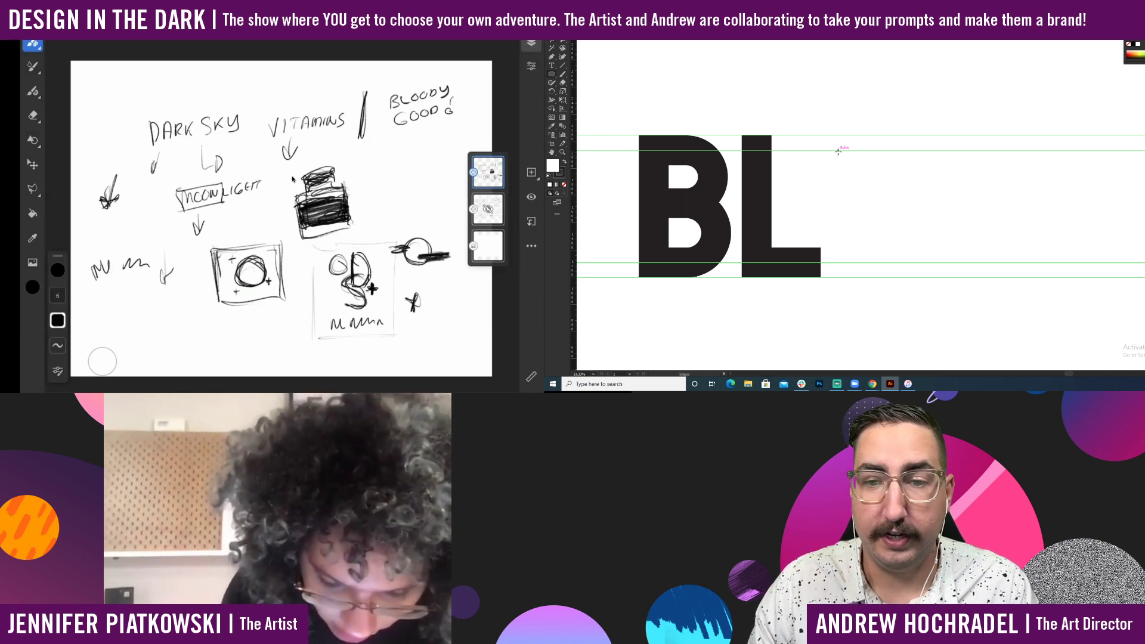
{"action": "left_click_drag", "start_coordinate": [838, 152], "coordinate": [891, 264]}
{"action": "key", "text": "v"}
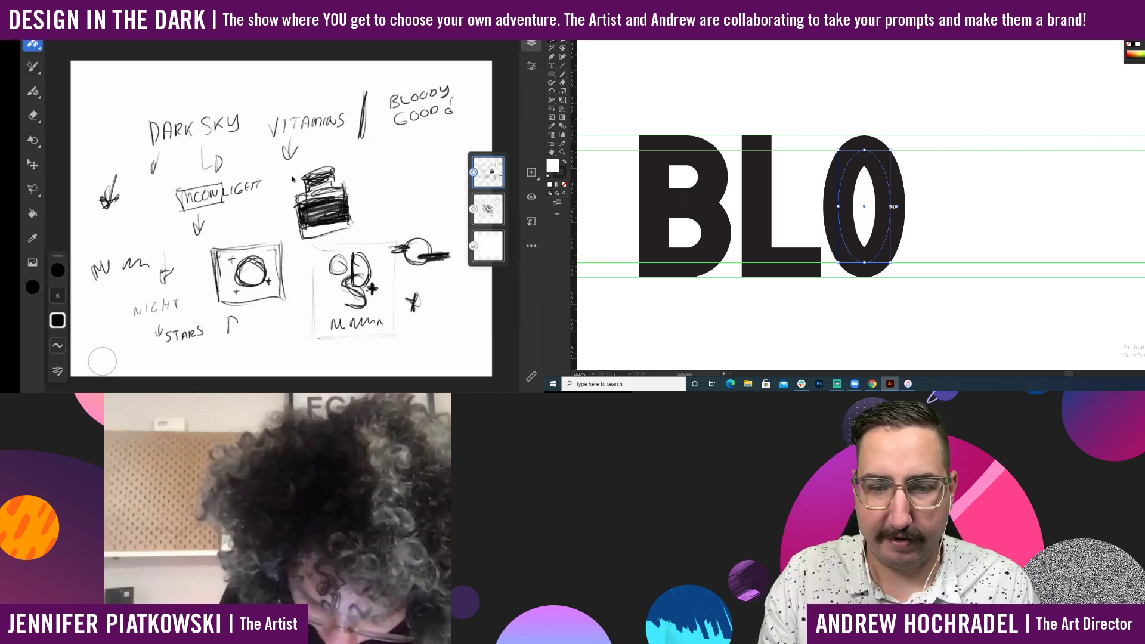
{"action": "left_click_drag", "start_coordinate": [892, 206], "coordinate": [912, 208]}
{"action": "left_click", "coordinate": [961, 191]}
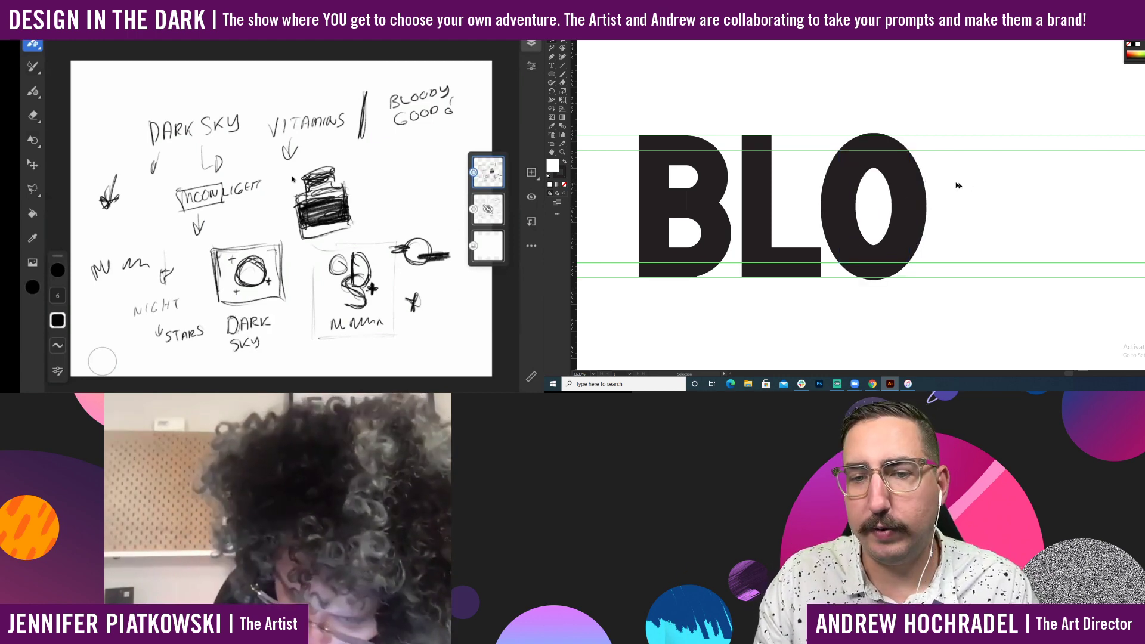
Fill the O's ellipse with the same black as its stroke to make a solid oval.
{"action": "left_click", "coordinate": [895, 171]}
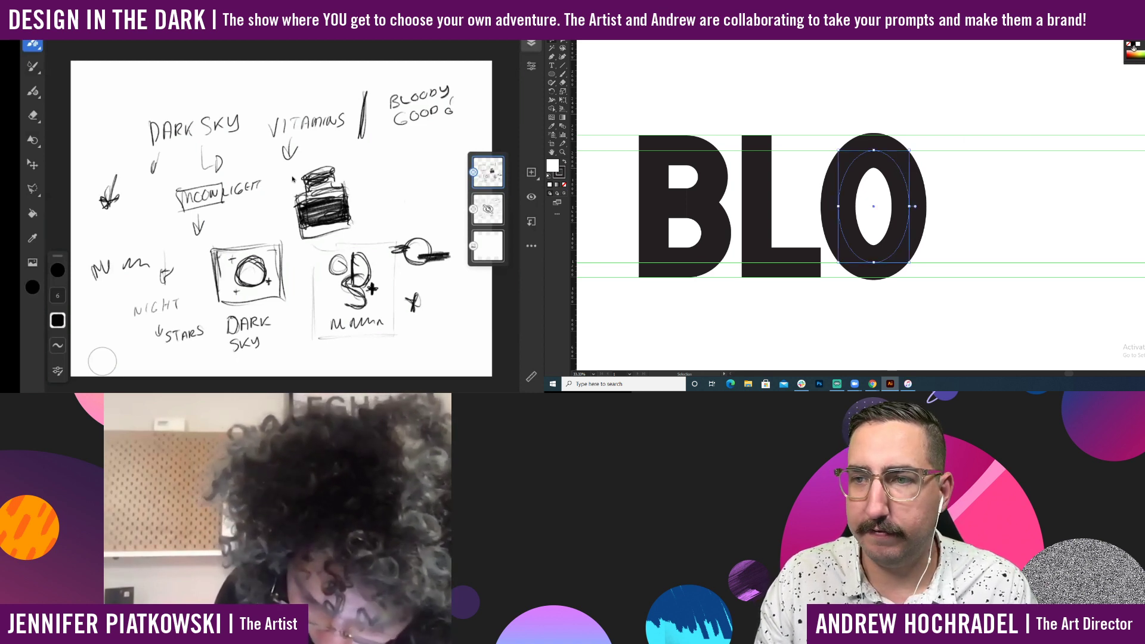
{"action": "left_click_drag", "start_coordinate": [545, 162], "coordinate": [552, 166]}
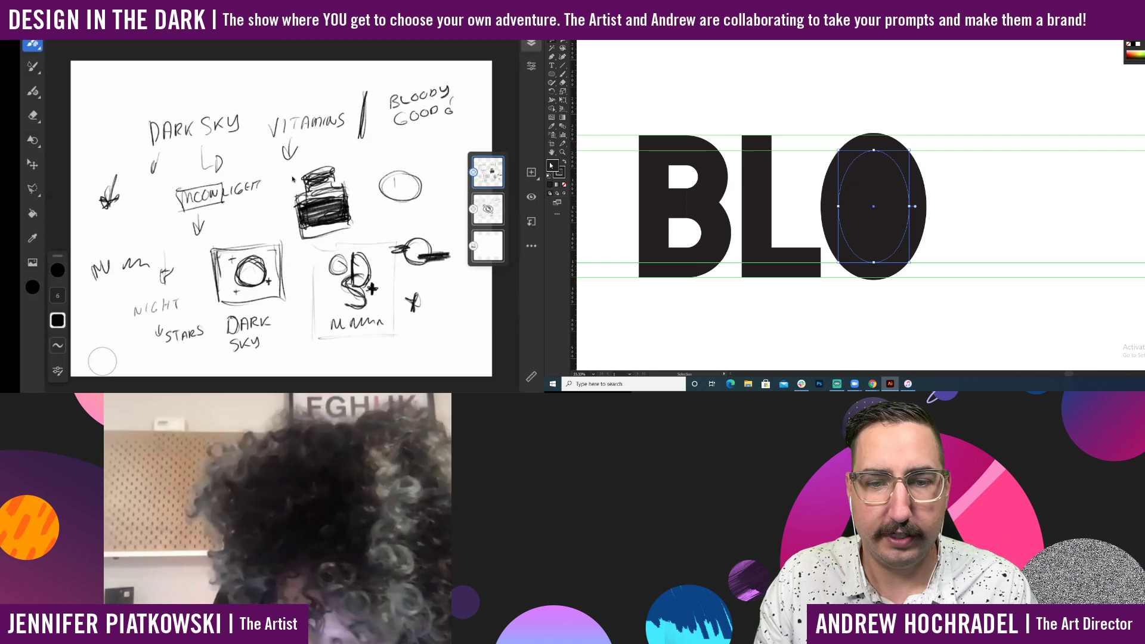
{"action": "left_click", "coordinate": [874, 108]}
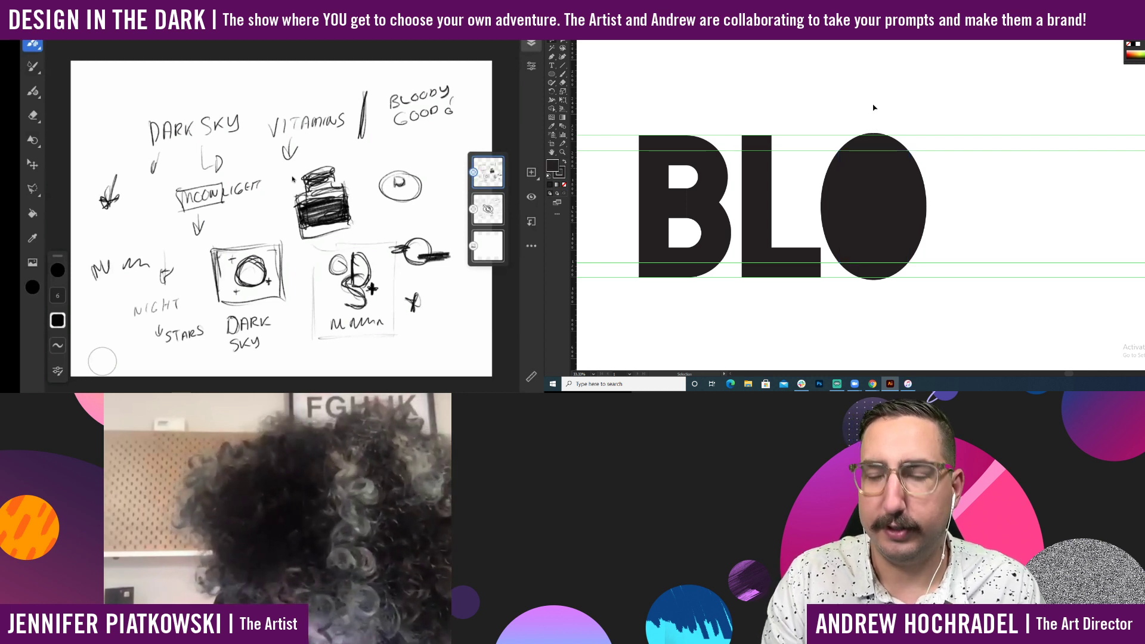
Draw a narrow downward-pointing triangle inside the solid O with the Pen tool, and sample white from the artboard as its fill.
{"action": "key", "text": "p"}
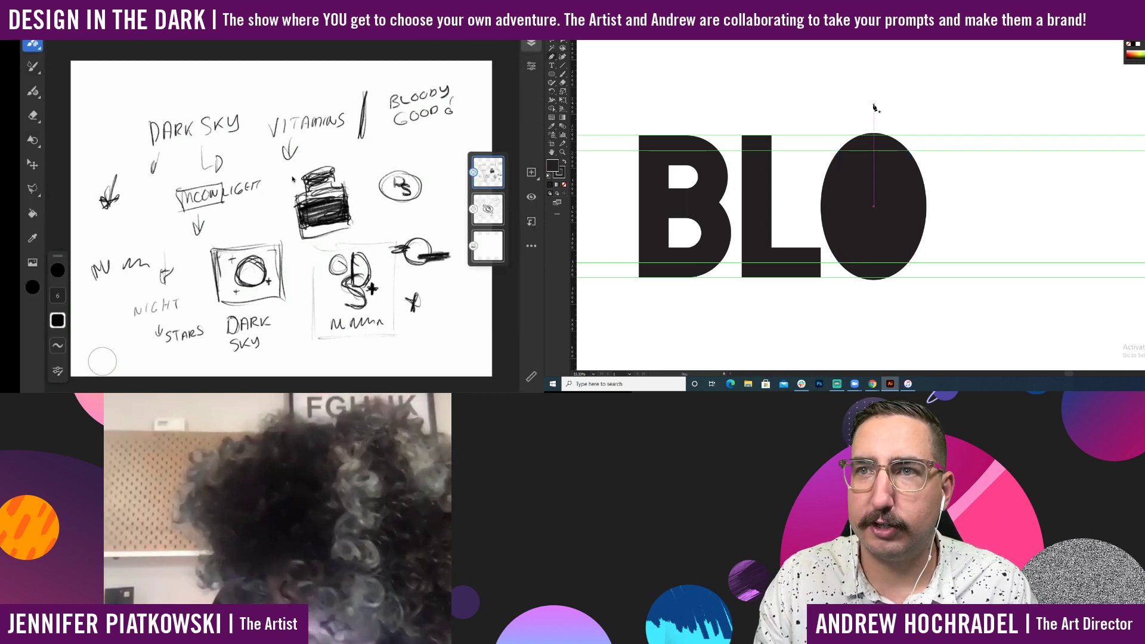
{"action": "left_click", "coordinate": [856, 170]}
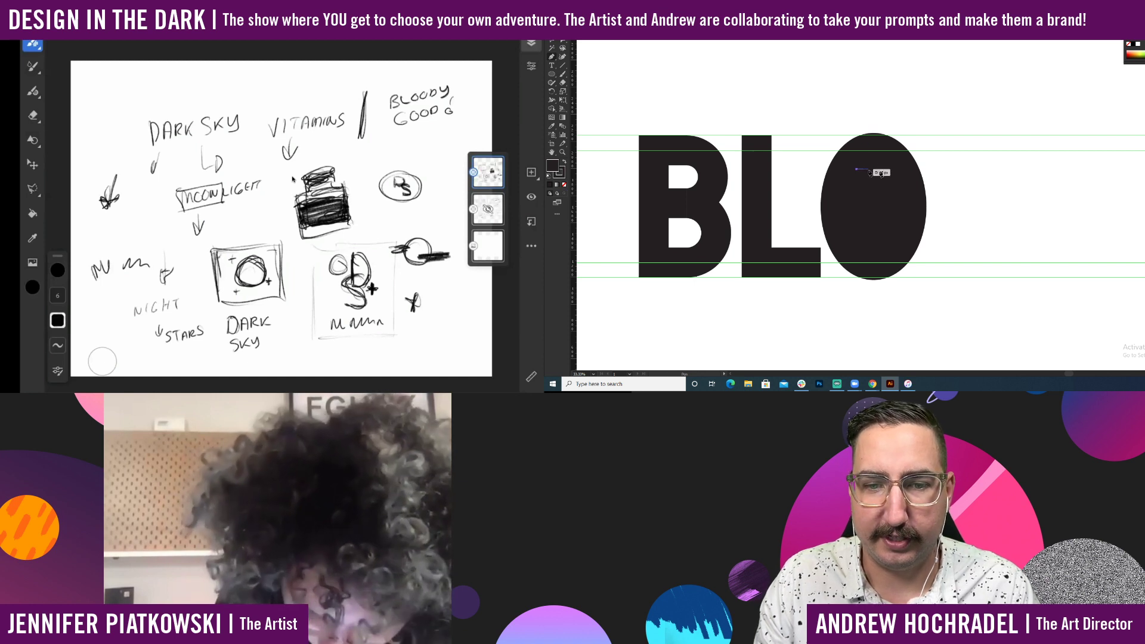
{"action": "left_click", "coordinate": [892, 170]}
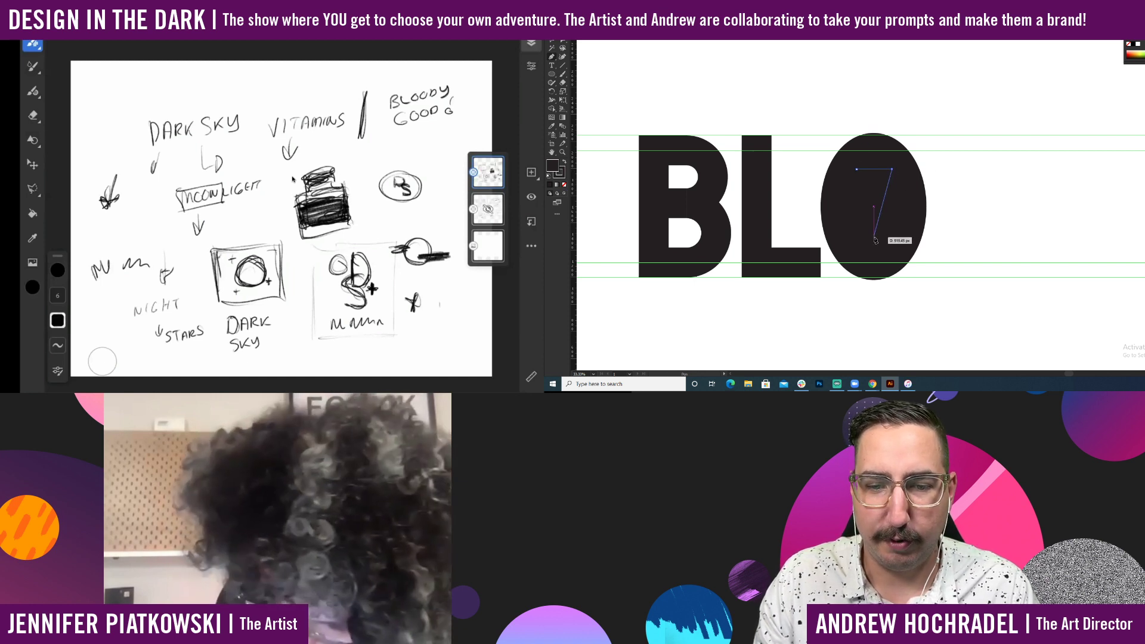
{"action": "left_click", "coordinate": [874, 242]}
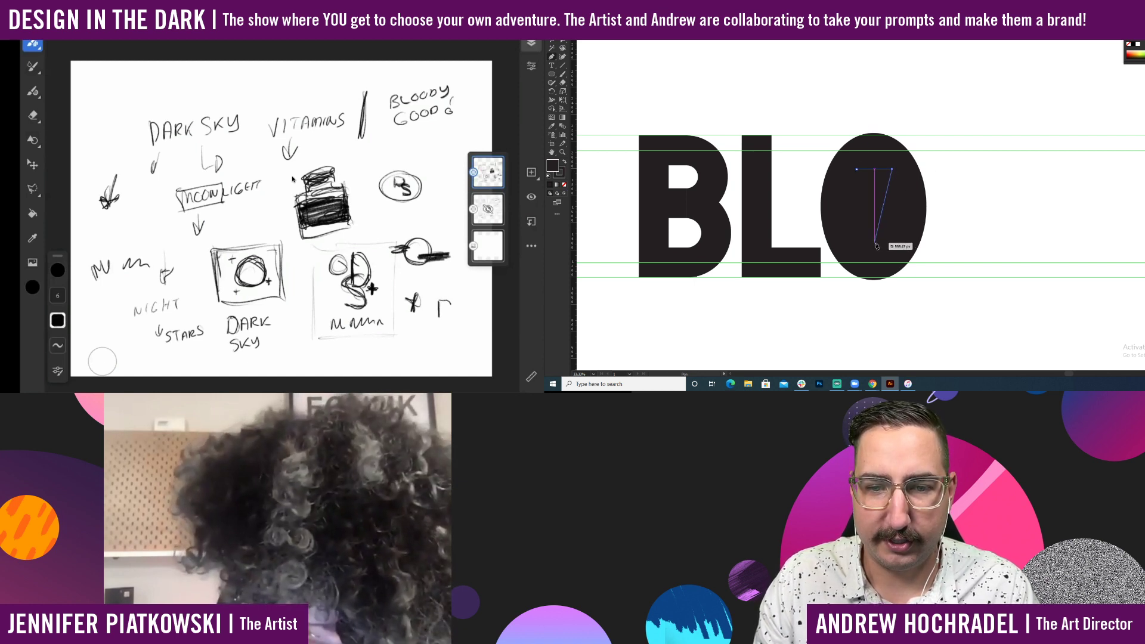
{"action": "left_click", "coordinate": [857, 170]}
{"action": "key", "text": "i"}
{"action": "left_click", "coordinate": [925, 180]}
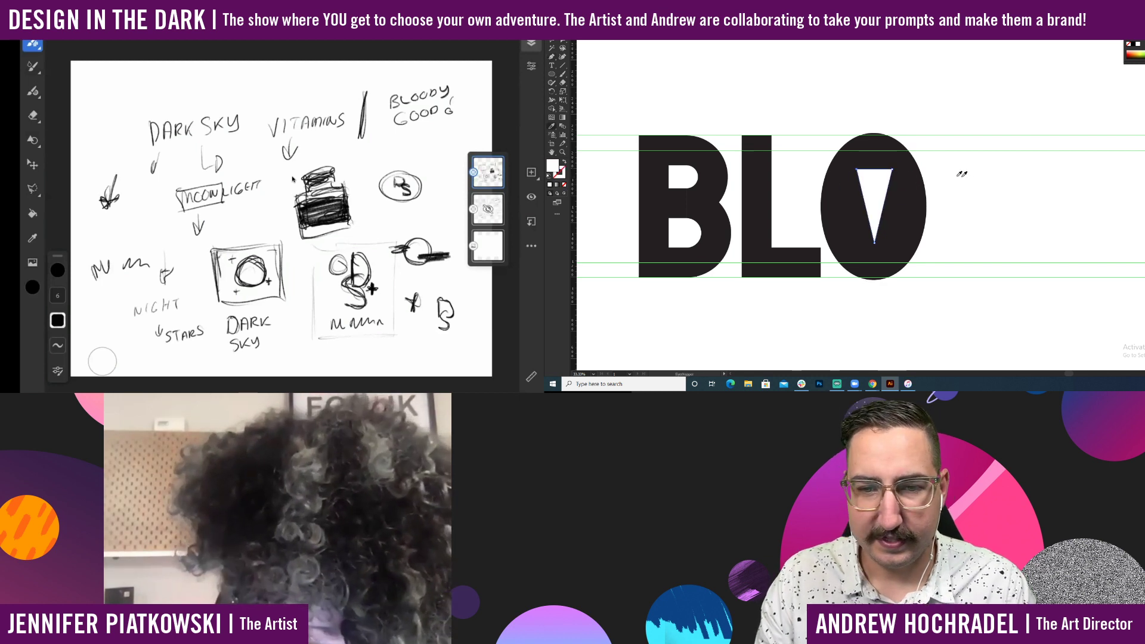
Sketch a small circle beneath the framed "DS" monogram in Fresco, and try lowering the top of the O's ellipse in Illustrator.
{"action": "left_click", "coordinate": [891, 161], "text": "ctrl"}
{"action": "left_click_drag", "start_coordinate": [370, 344], "coordinate": [367, 345]}
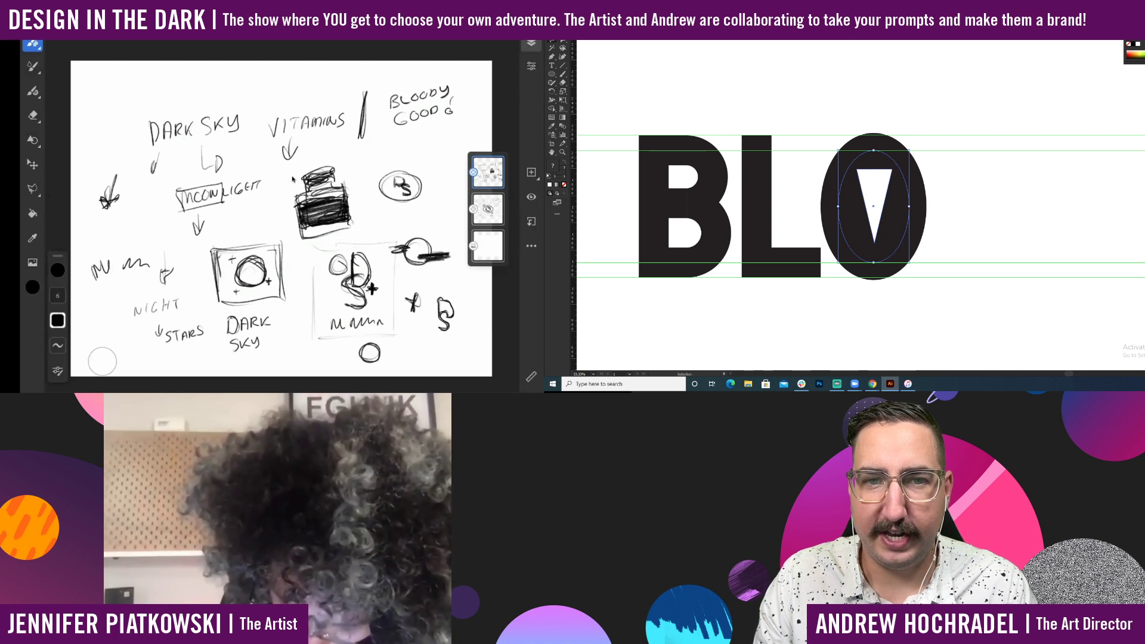
{"action": "left_click_drag", "start_coordinate": [873, 150], "coordinate": [873, 169]}
{"action": "key", "text": "ctrl+z"}
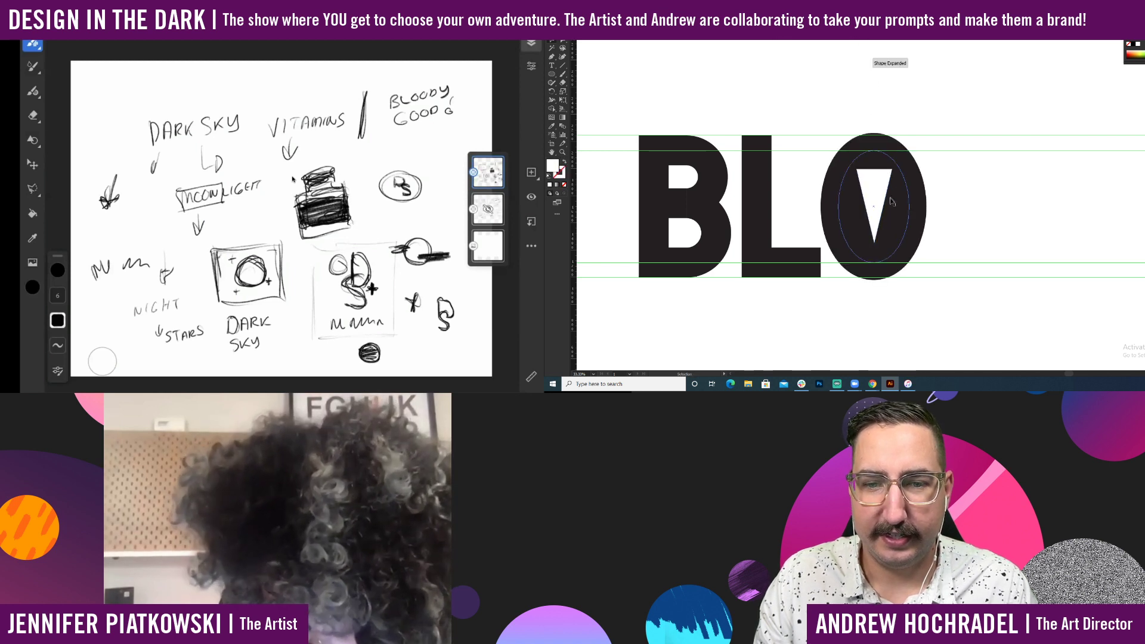
{"action": "left_click", "coordinate": [895, 176], "text": "ctrl"}
{"action": "left_click", "coordinate": [901, 178]}
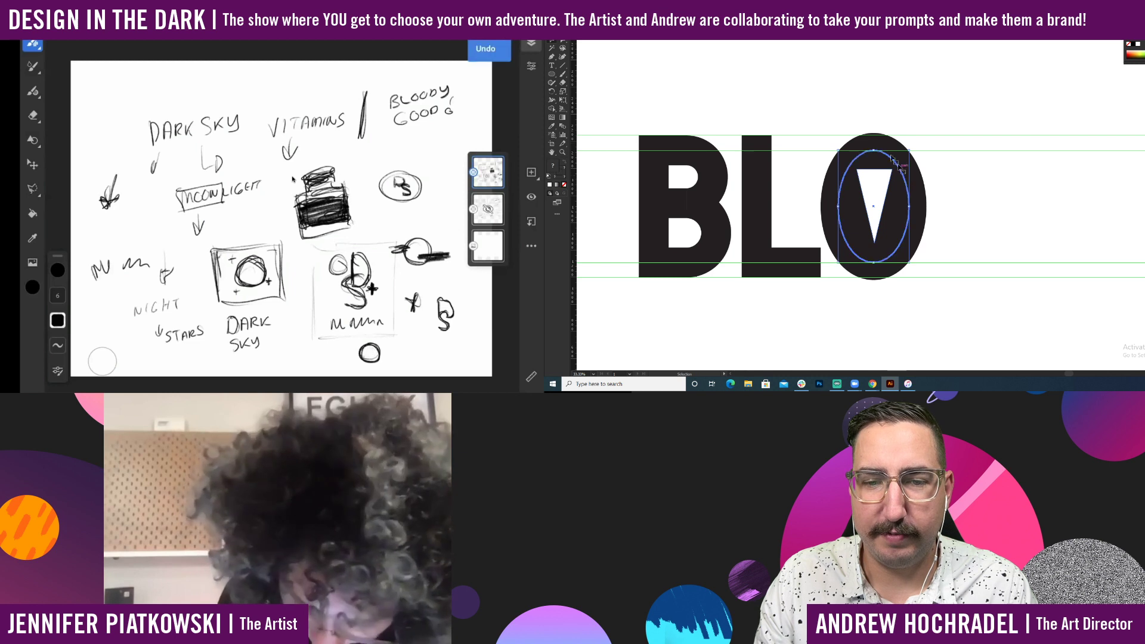
{"action": "left_click", "coordinate": [877, 98]}
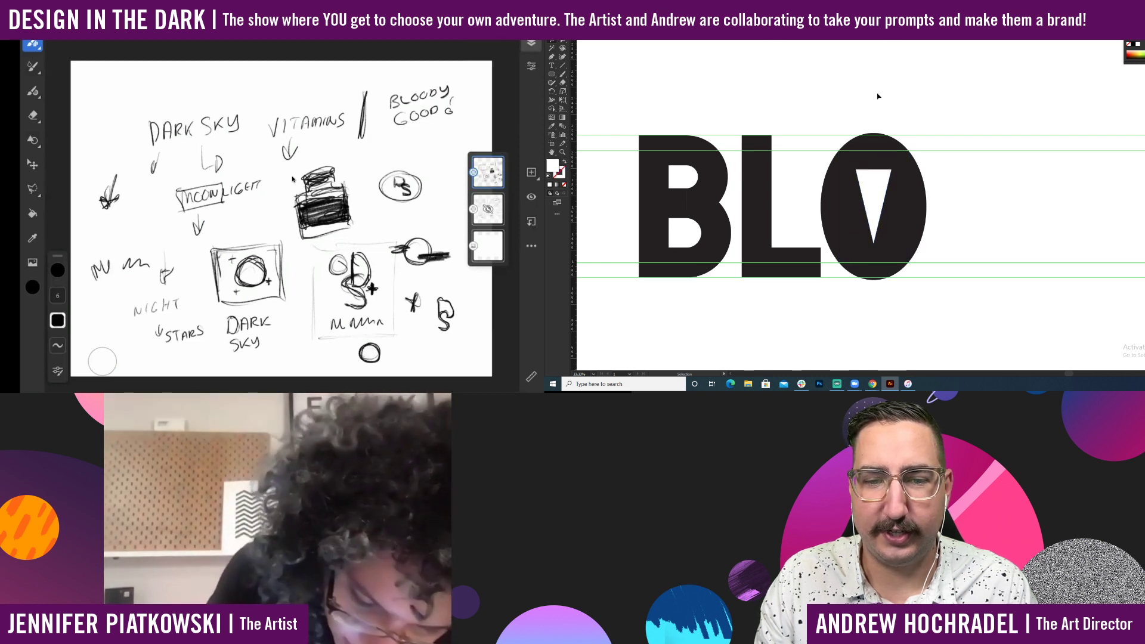
Nudge the white triangle slightly lower inside the solid O.
{"action": "left_click", "coordinate": [883, 187]}
{"action": "key", "text": "shift+Down"}
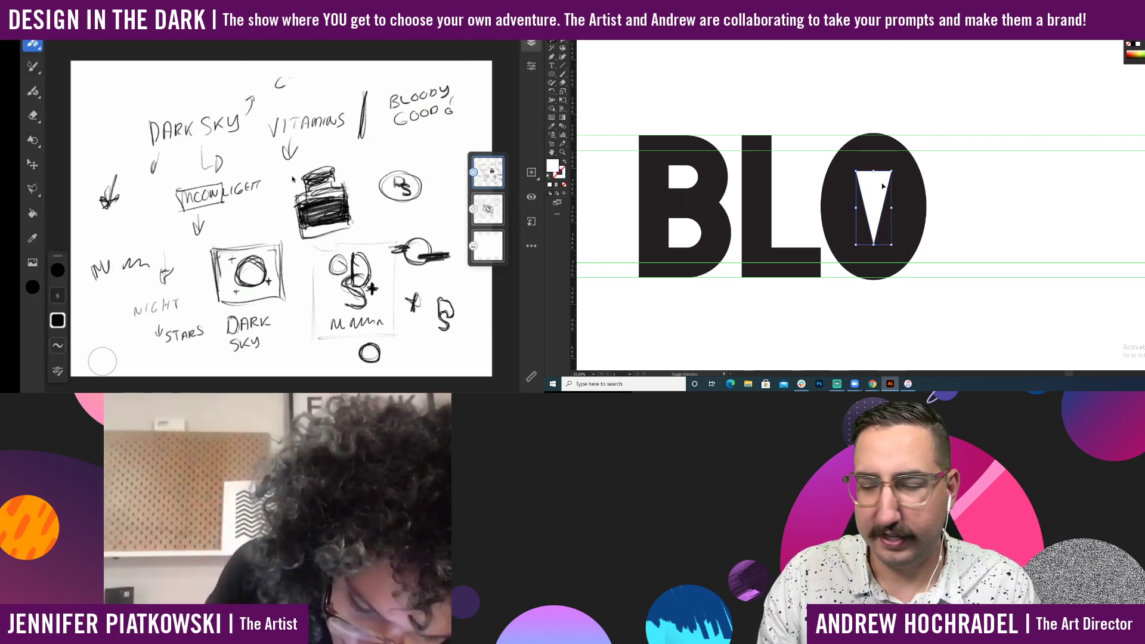
{"action": "key", "text": "shift+Down"}
{"action": "key", "text": "shift+Down"}
{"action": "key", "text": "shift+Down"}
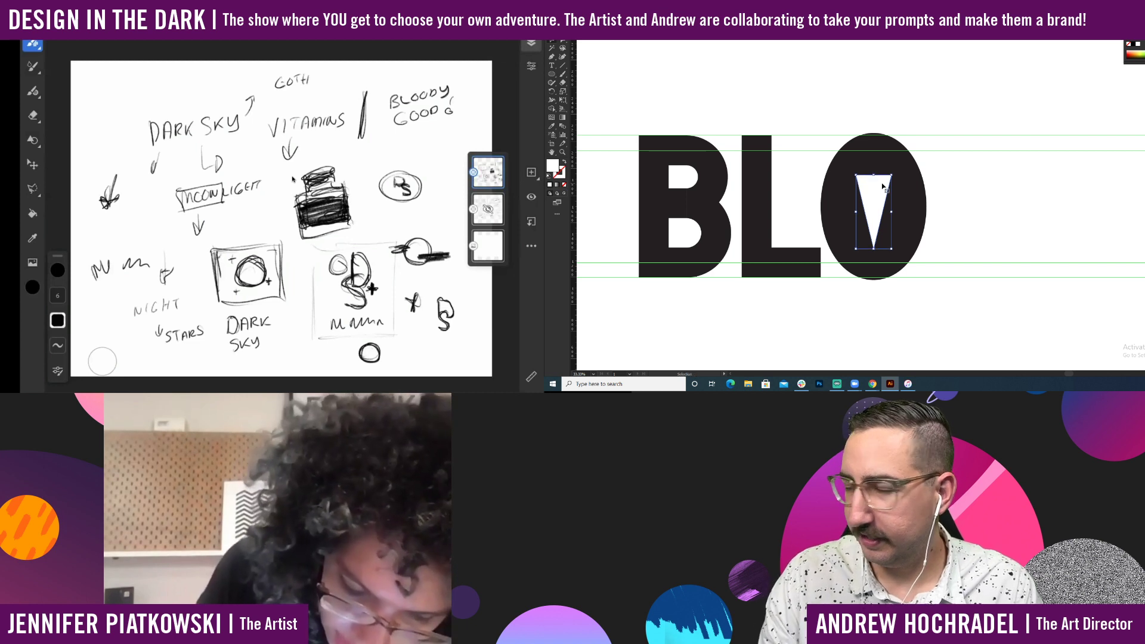
{"action": "left_click", "coordinate": [938, 184]}
{"action": "key", "text": "z"}
{"action": "left_click", "coordinate": [887, 247]}
{"action": "left_click", "coordinate": [886, 210]}
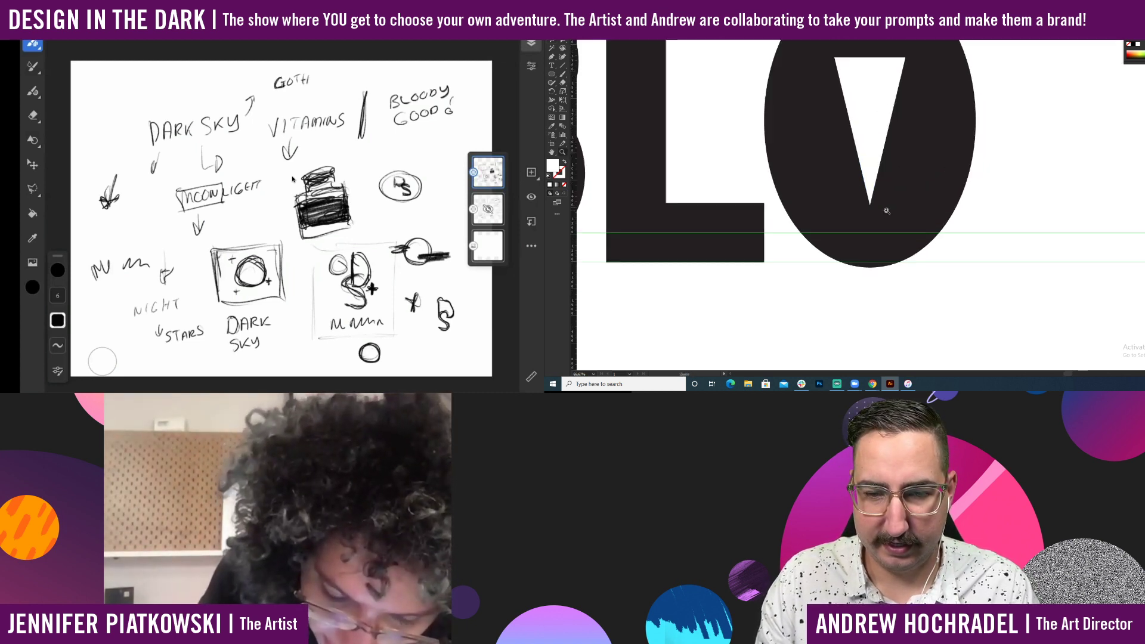
Draw a narrow white vertical rectangle as a stem, overlapping the triangle's lower tip and reaching nearly to the base of the O.
{"action": "key", "text": "v"}
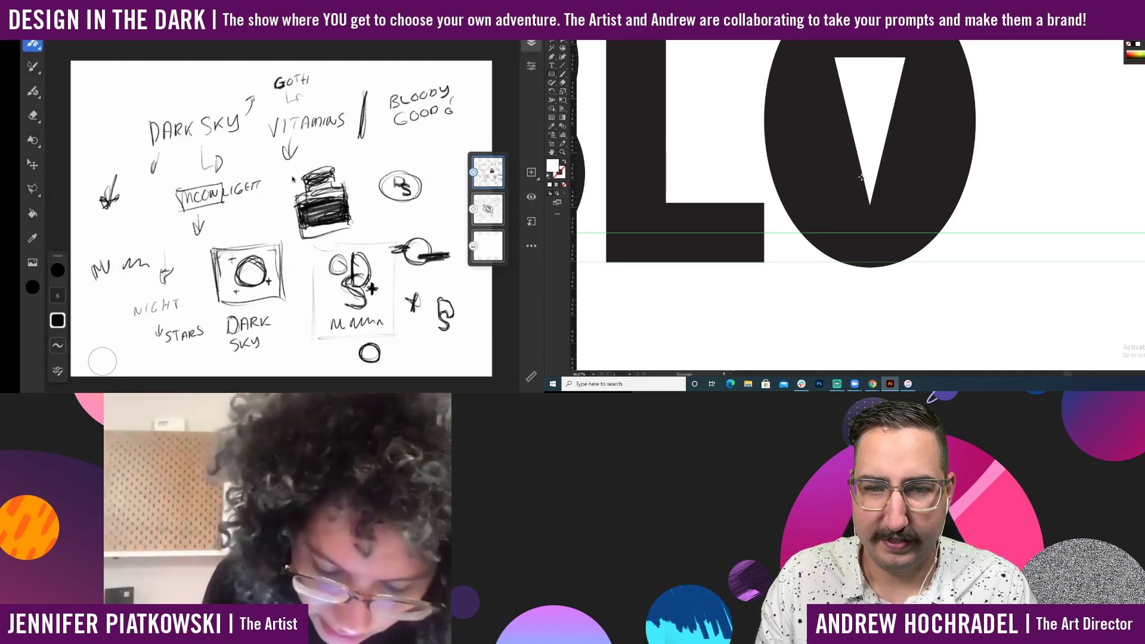
{"action": "left_click_drag", "start_coordinate": [863, 177], "coordinate": [878, 251]}
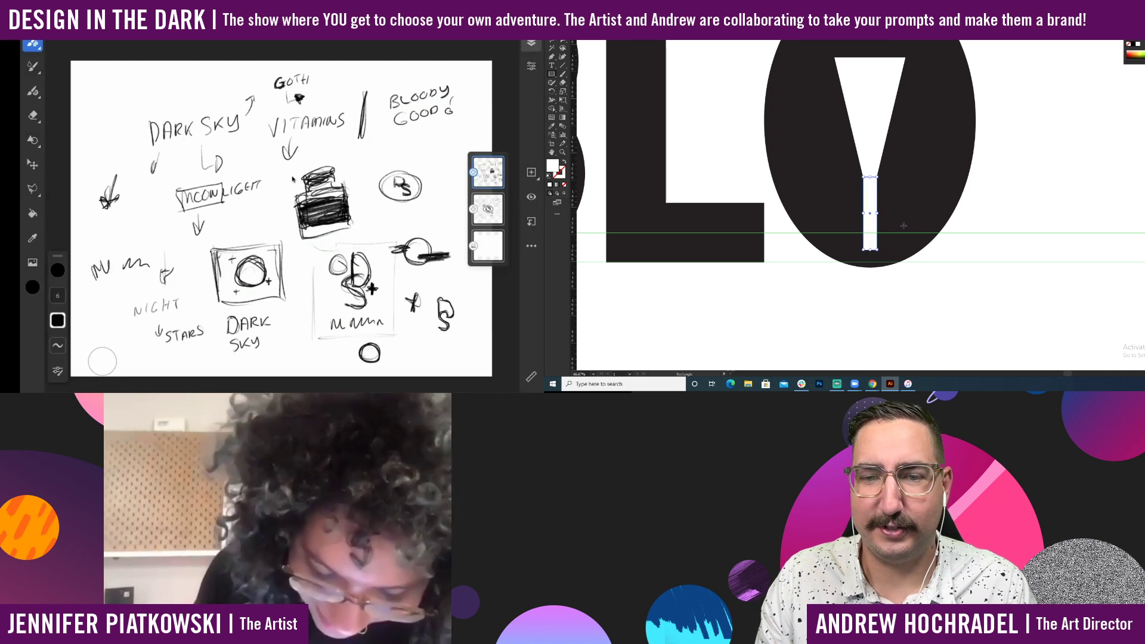
{"action": "key", "text": "v"}
{"action": "left_click", "coordinate": [868, 119], "text": "shift"}
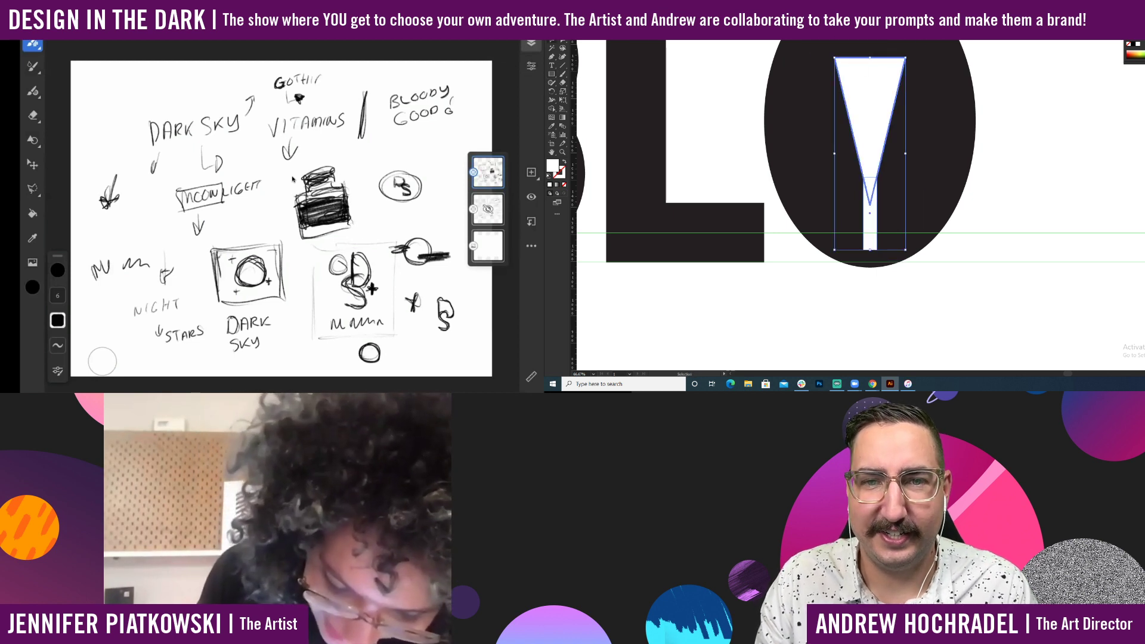
{"action": "left_click", "coordinate": [1063, 197]}
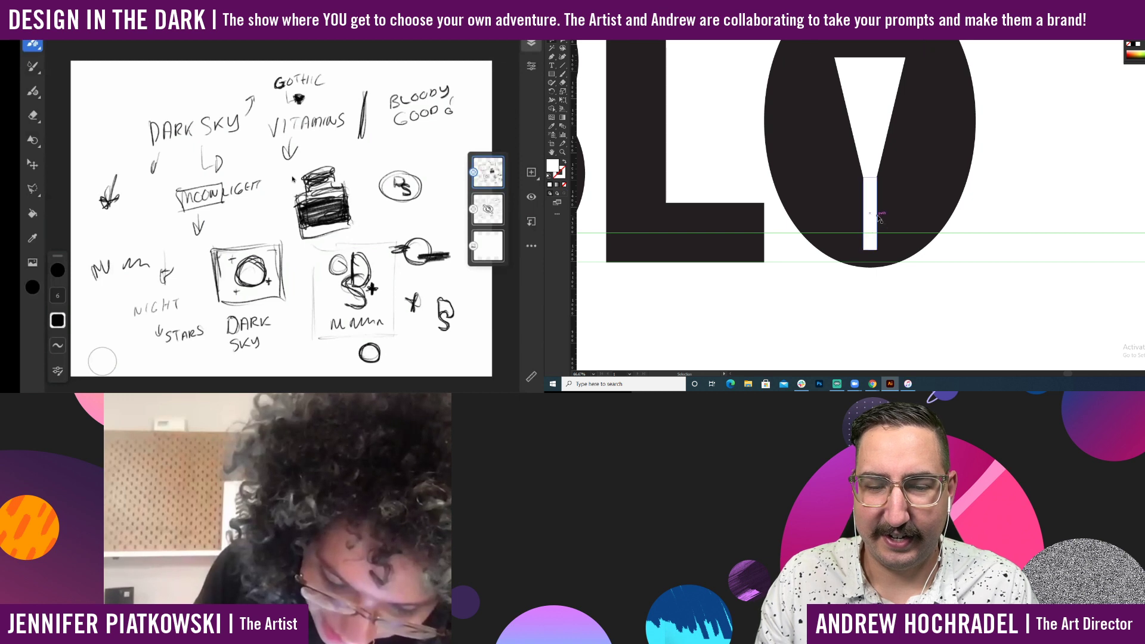
Round the bottom corners of the white stem.
{"action": "key", "text": "a"}
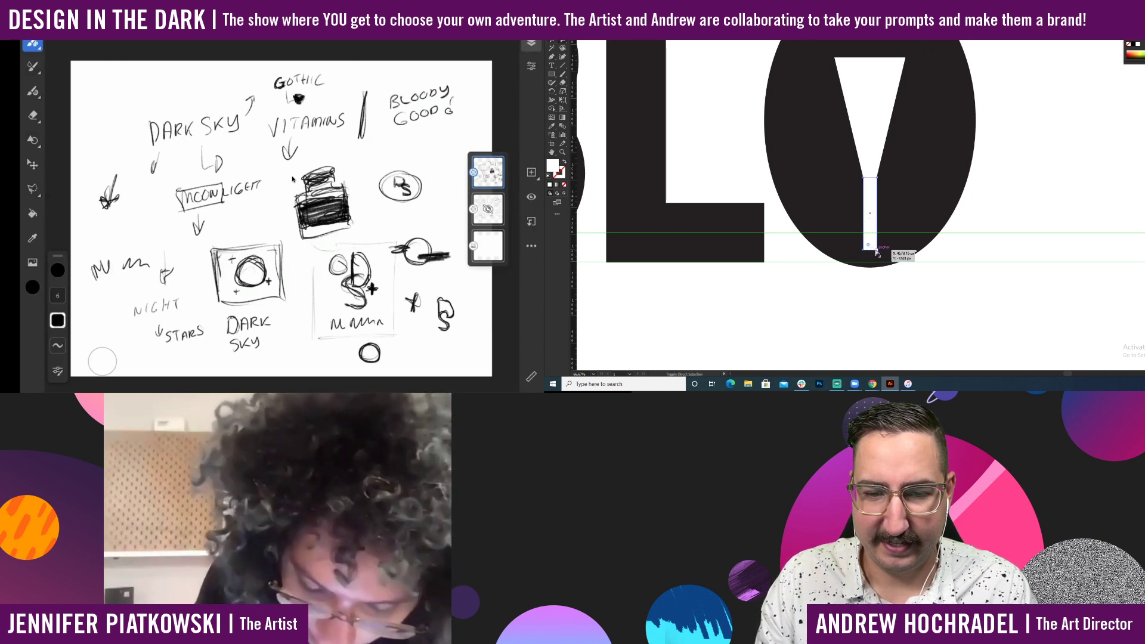
{"action": "left_click_drag", "start_coordinate": [870, 245], "coordinate": [868, 216]}
{"action": "key", "text": "v"}
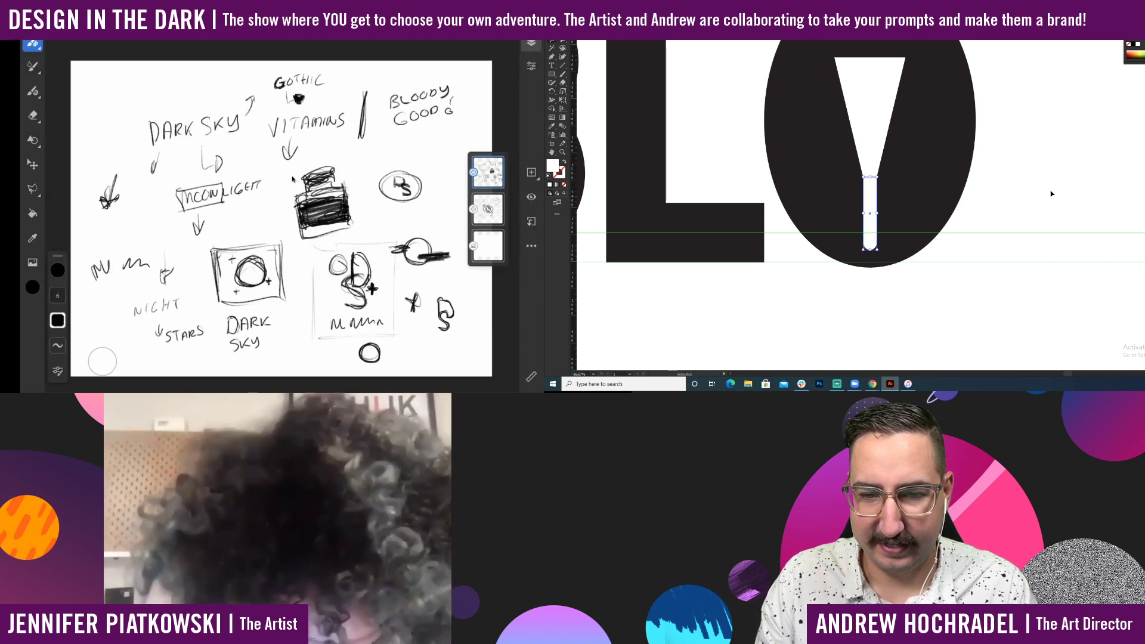
{"action": "left_click", "coordinate": [1051, 192]}
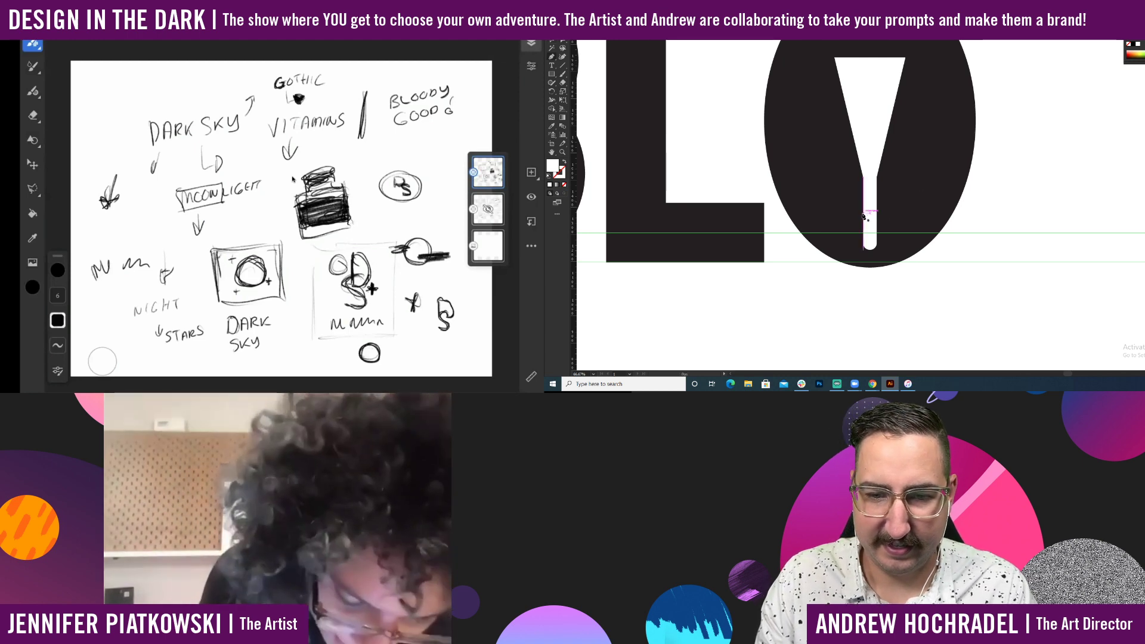
Add anchor points halfway down both sides of the stem and move them inward to pinch its waist.
{"action": "left_click", "coordinate": [865, 216]}
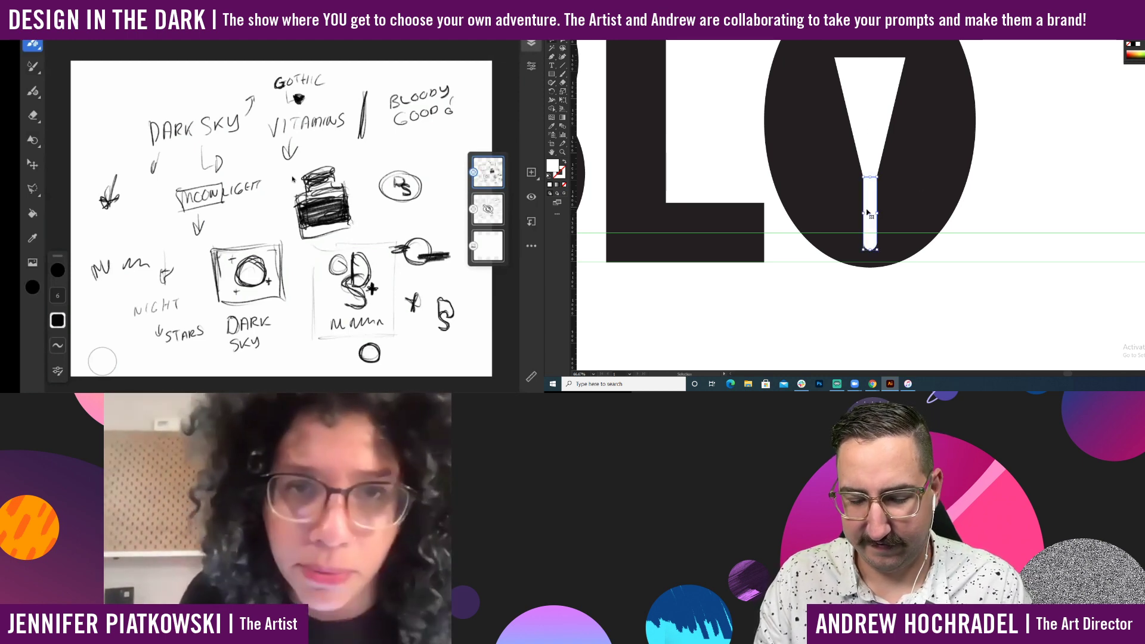
{"action": "key", "text": "p"}
{"action": "left_click", "coordinate": [864, 213]}
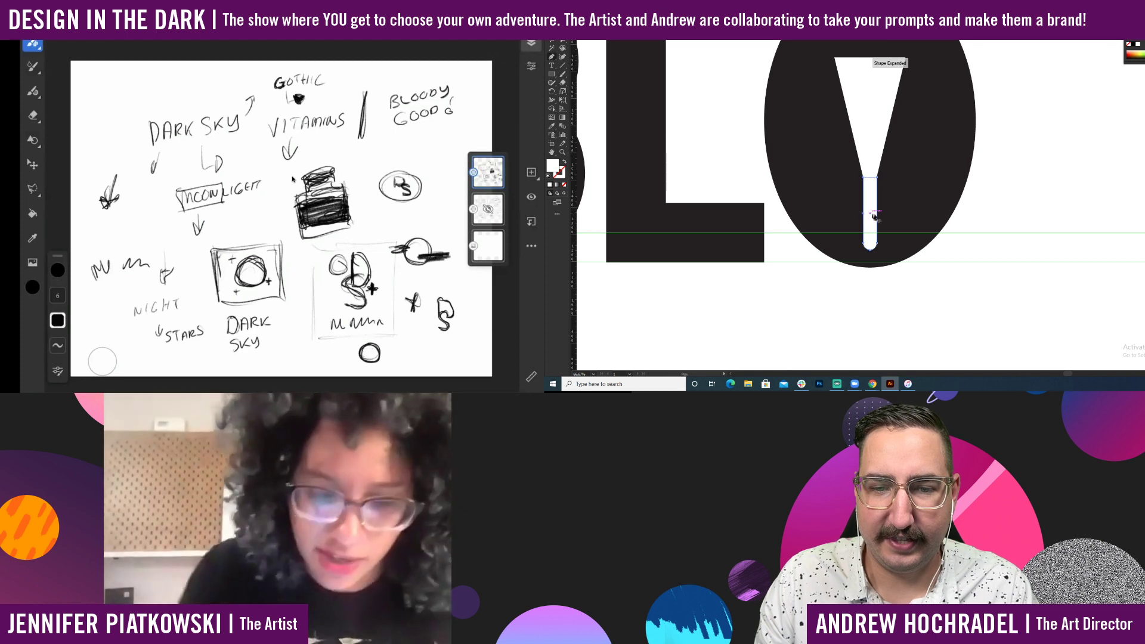
{"action": "key", "text": "a"}
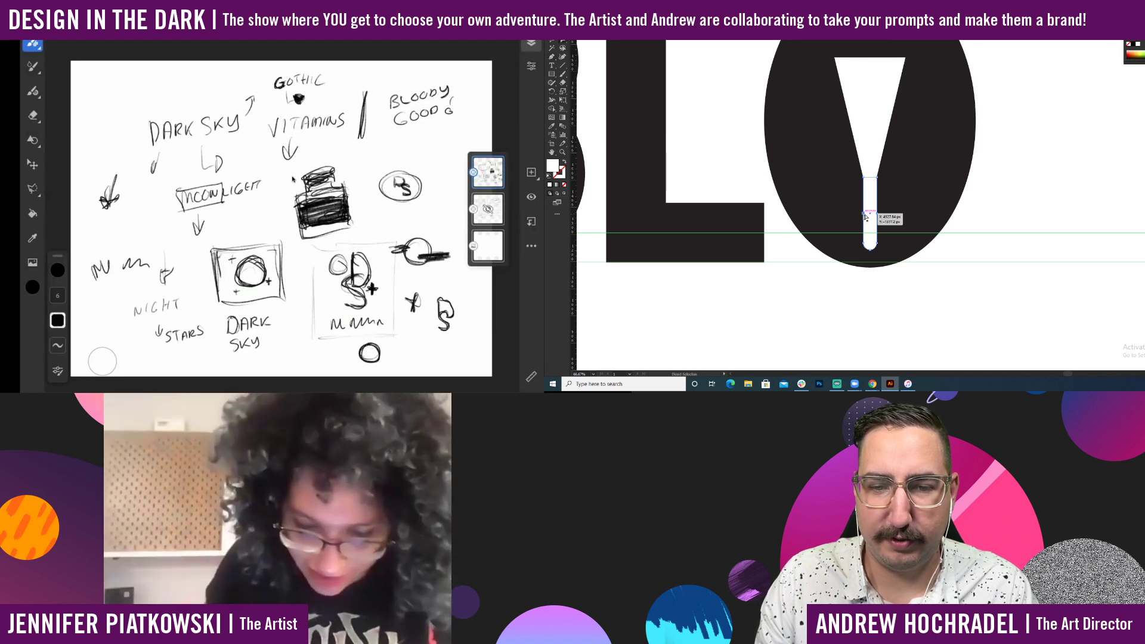
{"action": "key", "text": "shift+Right"}
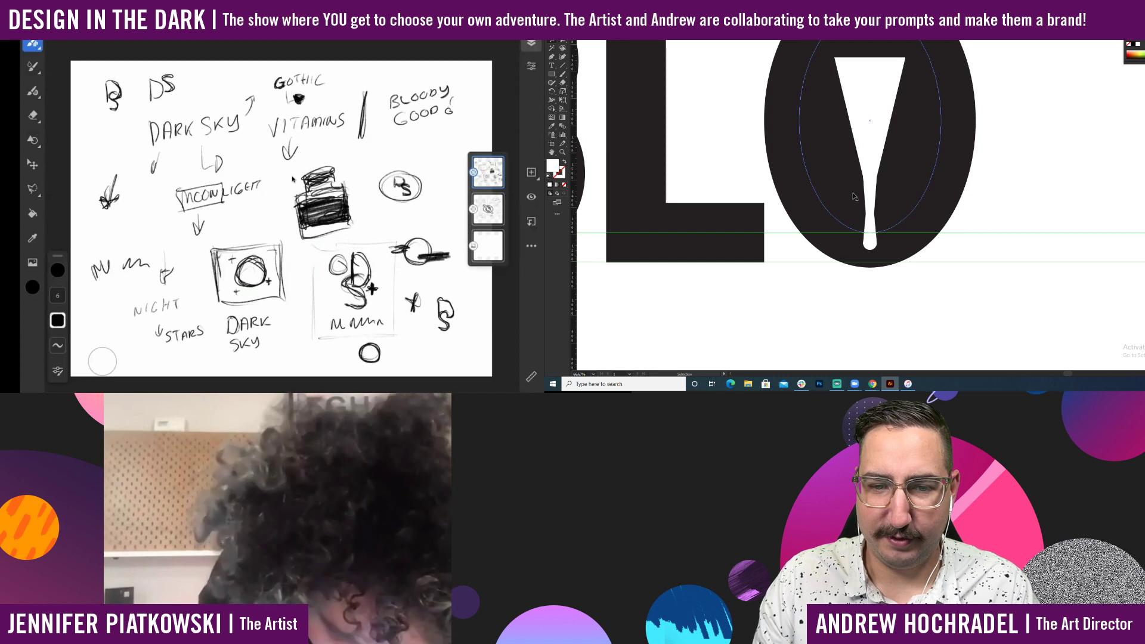
Round the stem's corner points at the pinched waist as far as they allow to smooth its sides.
{"action": "left_click", "coordinate": [867, 191]}
{"action": "key", "text": "a"}
{"action": "left_click_drag", "start_coordinate": [860, 214], "coordinate": [615, 216]}
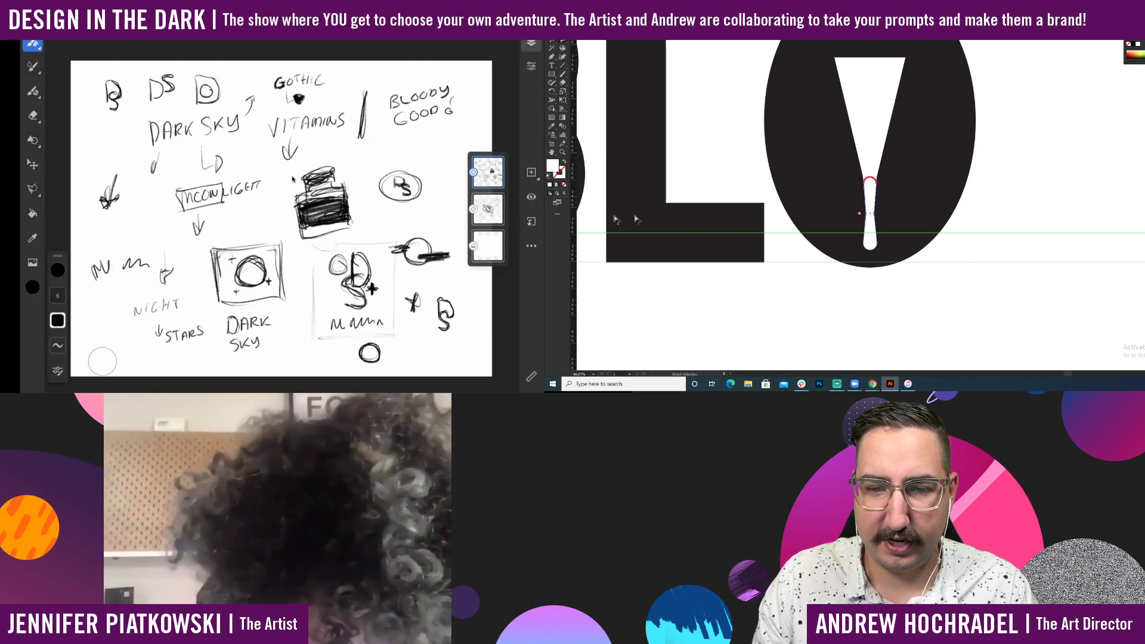
{"action": "key", "text": "v"}
{"action": "left_click", "coordinate": [1056, 186]}
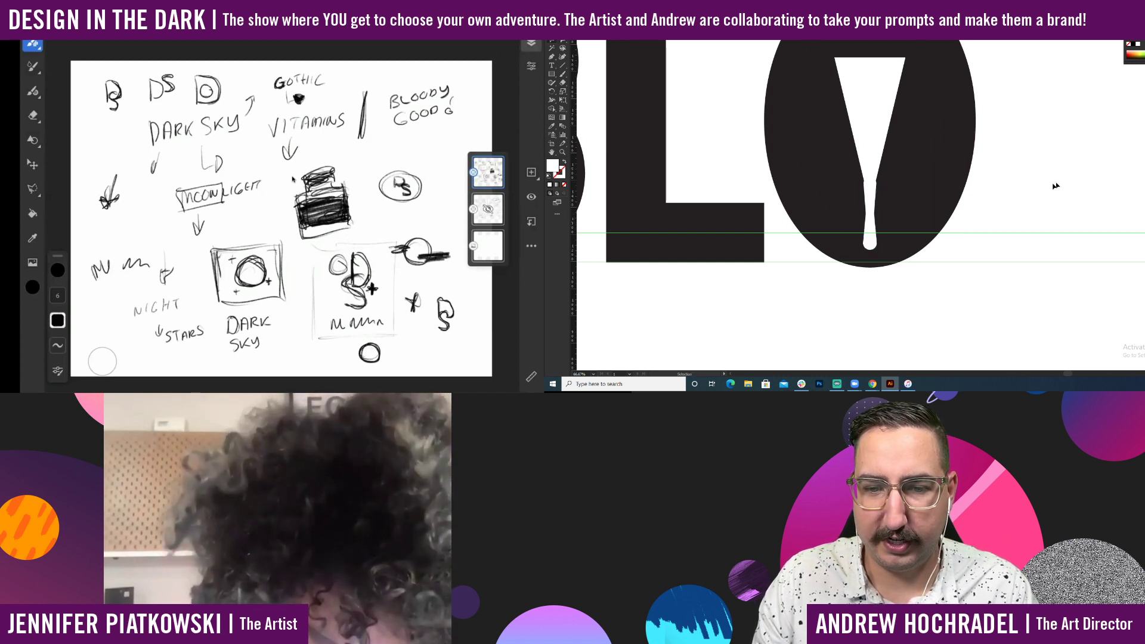
Nudge the stem slightly upward and adjust its upper points so it blends into the white triangle.
{"action": "left_click", "coordinate": [872, 191]}
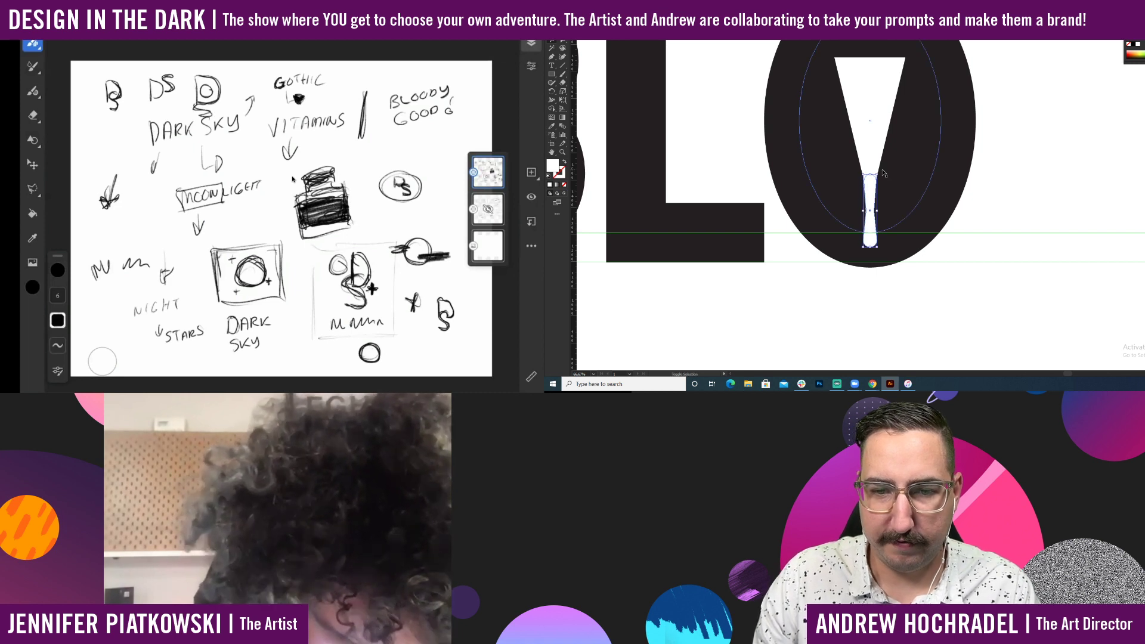
{"action": "key", "text": "a"}
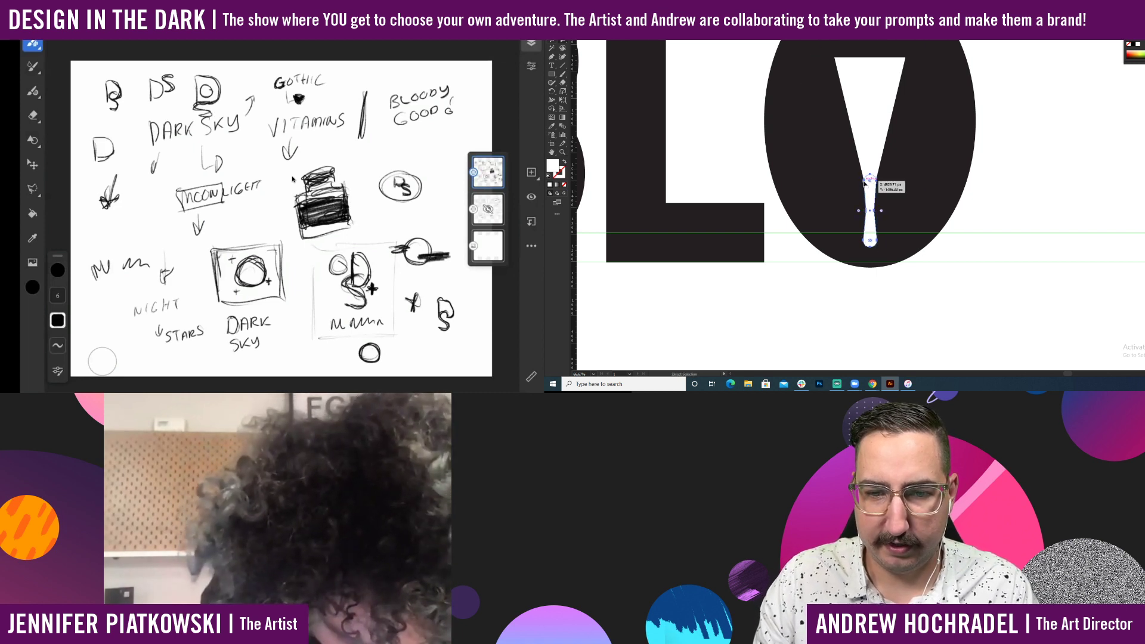
{"action": "left_click", "coordinate": [873, 186]}
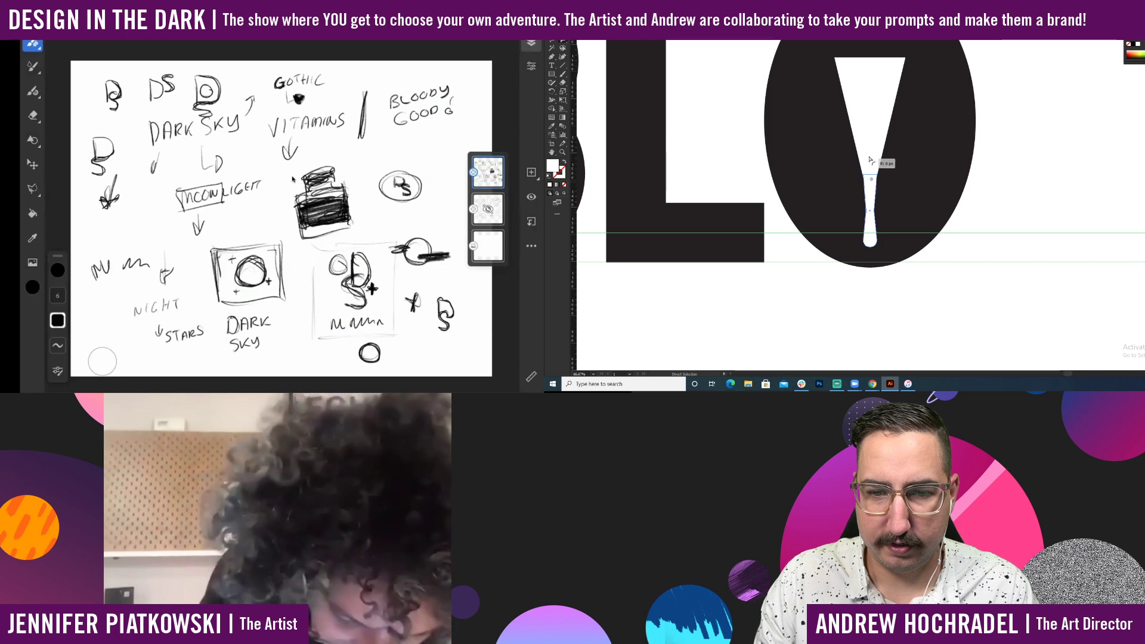
{"action": "left_click", "coordinate": [888, 187], "text": "shift"}
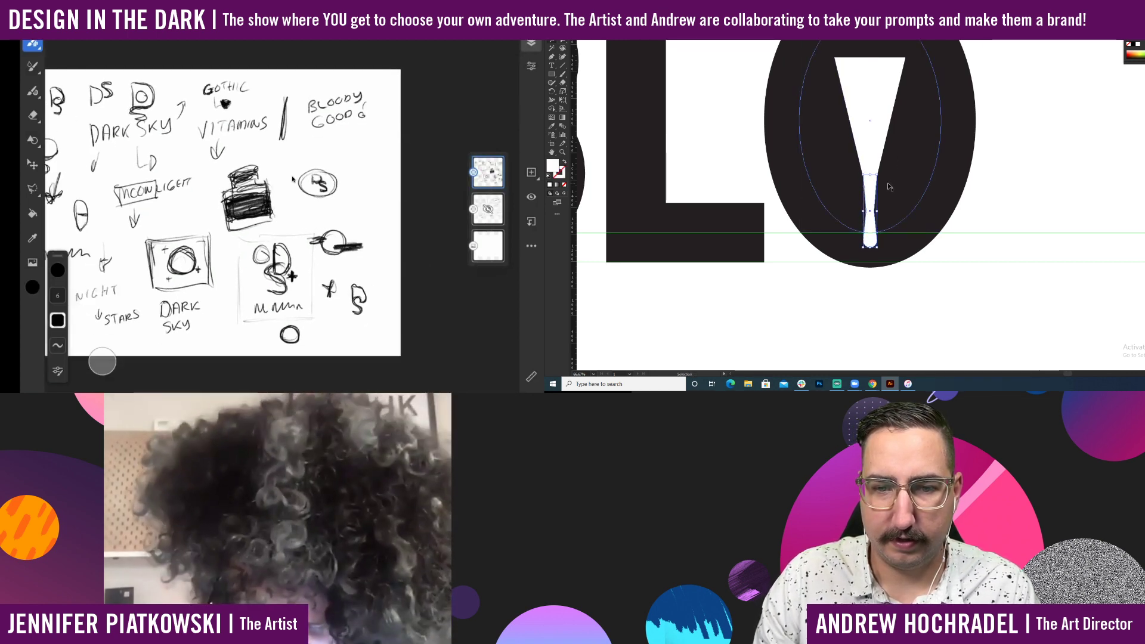
{"action": "left_click", "coordinate": [977, 191]}
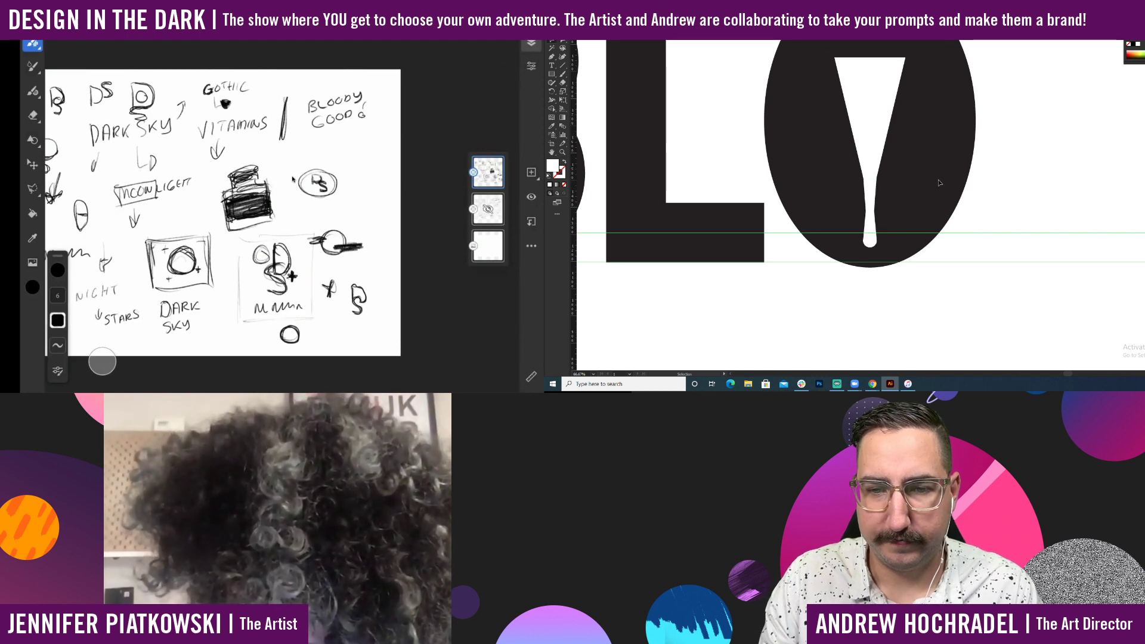
{"action": "left_click", "coordinate": [871, 200]}
{"action": "left_click", "coordinate": [873, 205]}
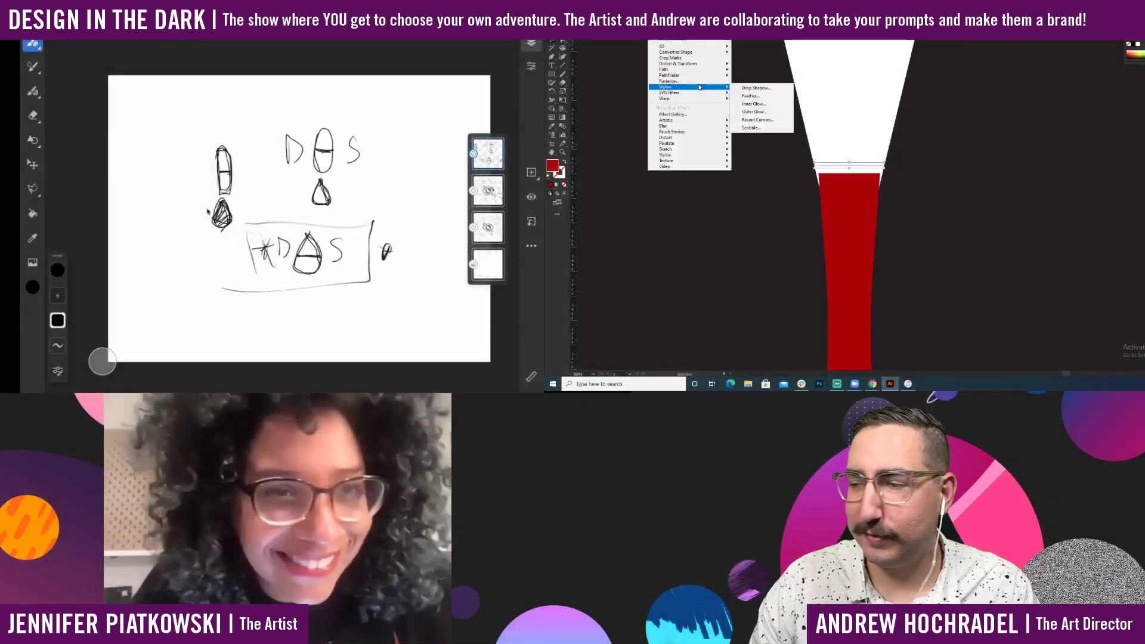
Switch to Illustrator and set the new document to landscape, and apply a Zig Zag effect to the thin line above the red fill.
{"action": "key", "text": "super+Tab"}
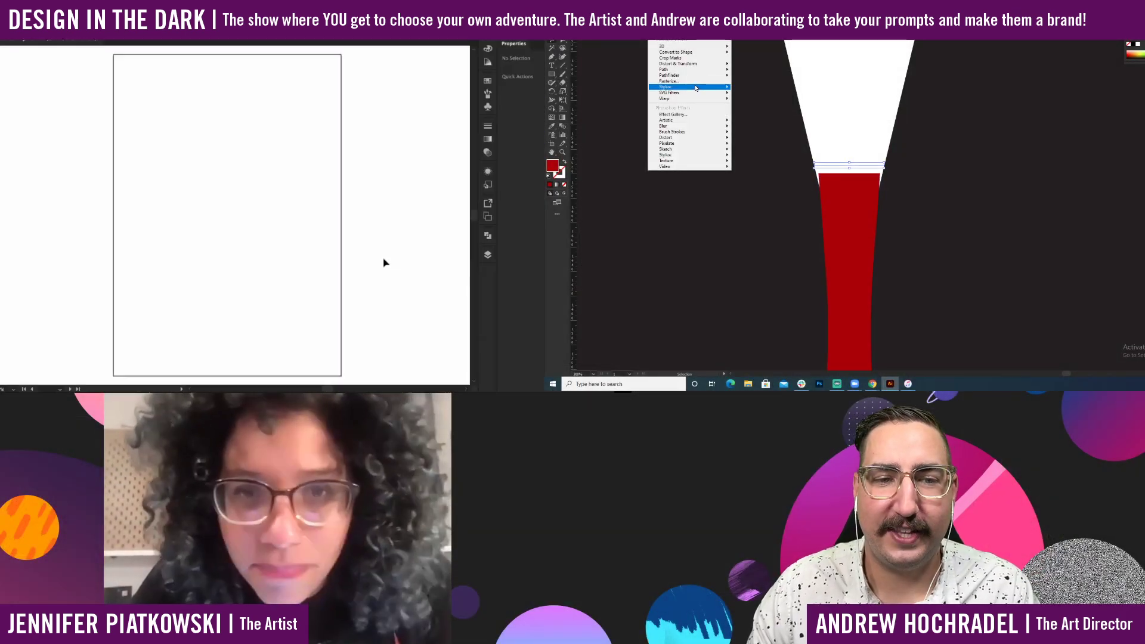
{"action": "mouse_move", "coordinate": [690, 70]}
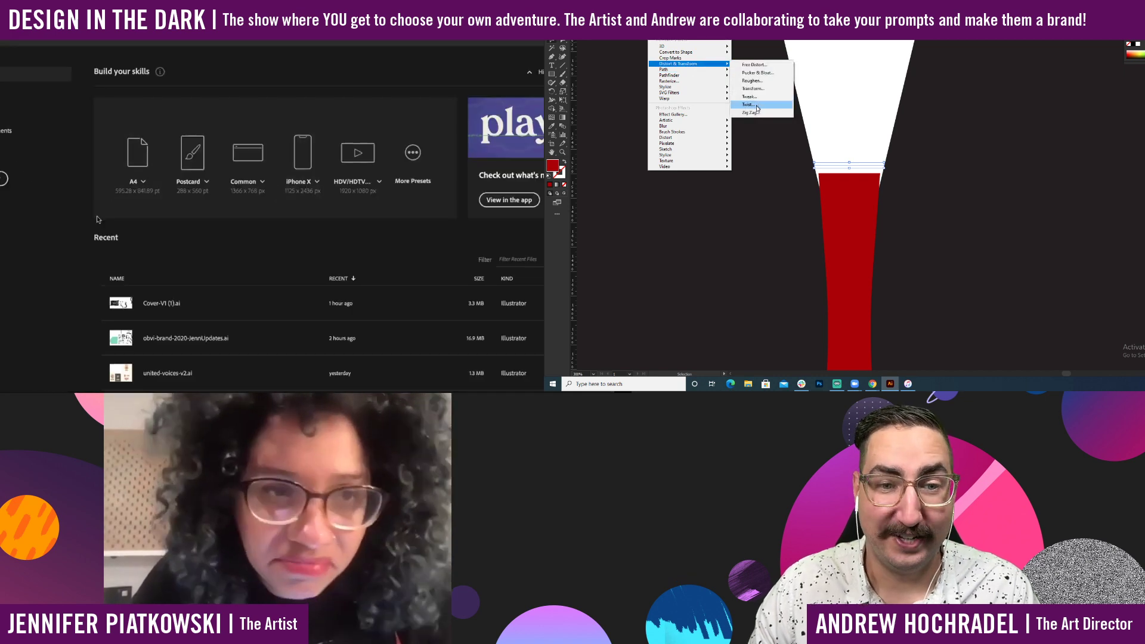
{"action": "left_click", "coordinate": [753, 112]}
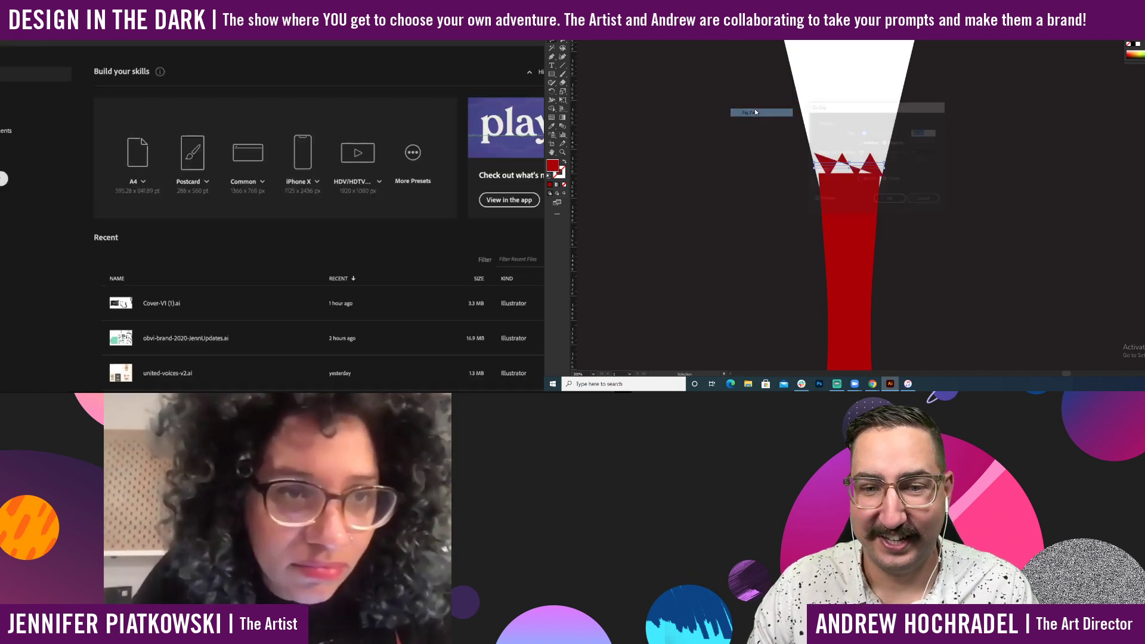
{"action": "left_click_drag", "start_coordinate": [893, 105], "coordinate": [1073, 108]}
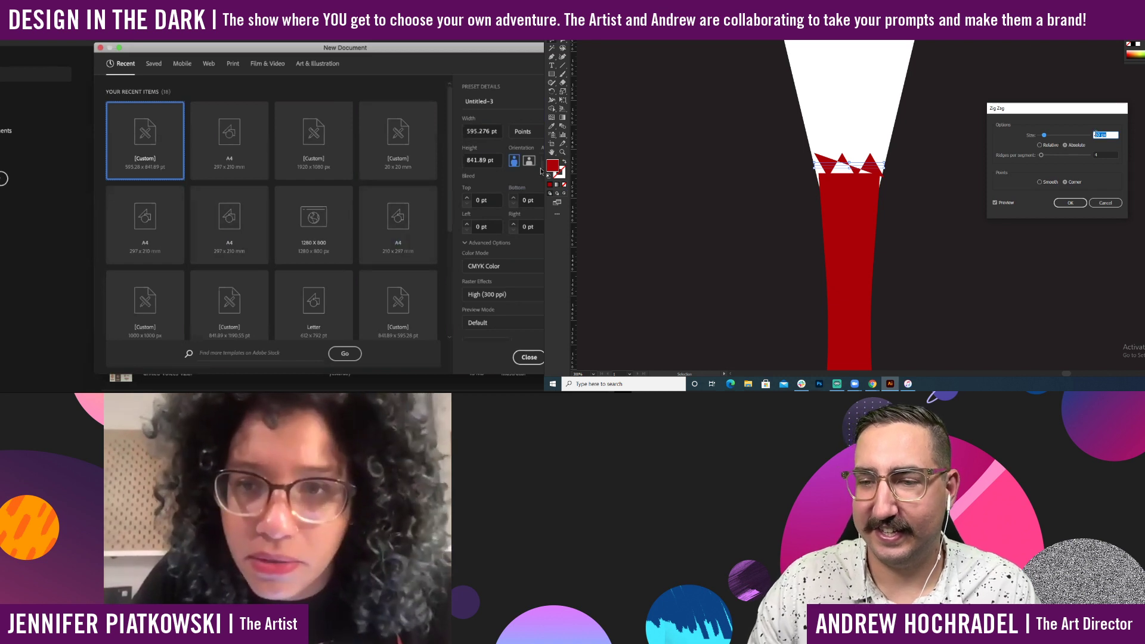
{"action": "left_click", "coordinate": [529, 160]}
Apply the Zig Zag with smooth points, 2 ridges per segment and an absolute size of 3 px.
{"action": "left_click", "coordinate": [1050, 182]}
{"action": "left_click", "coordinate": [1099, 155]}
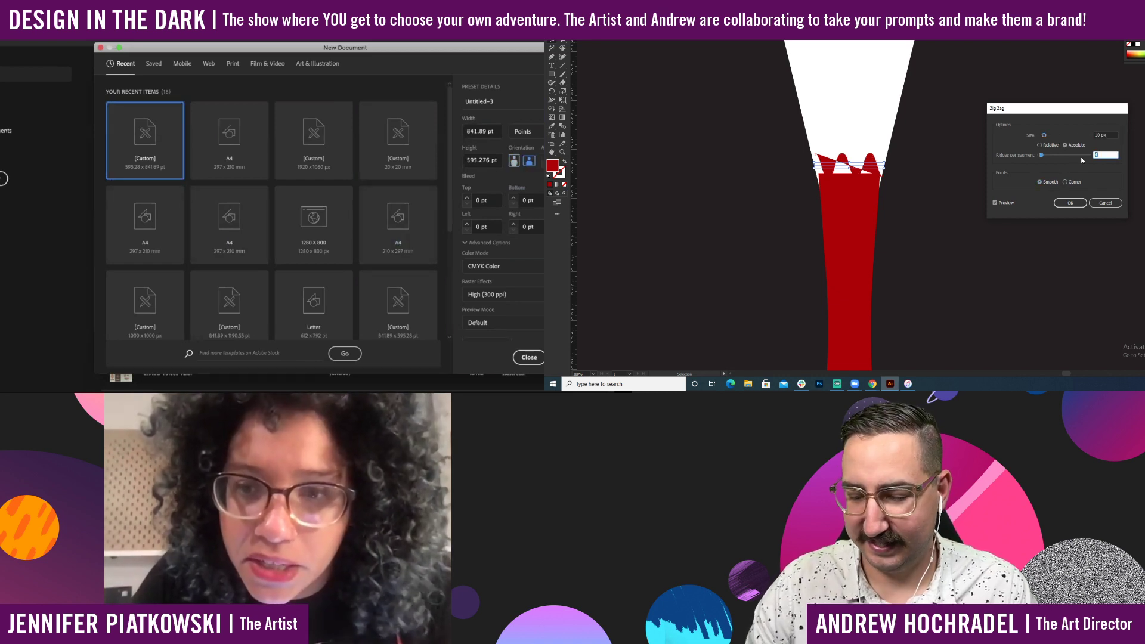
{"action": "key", "text": "Tab"}
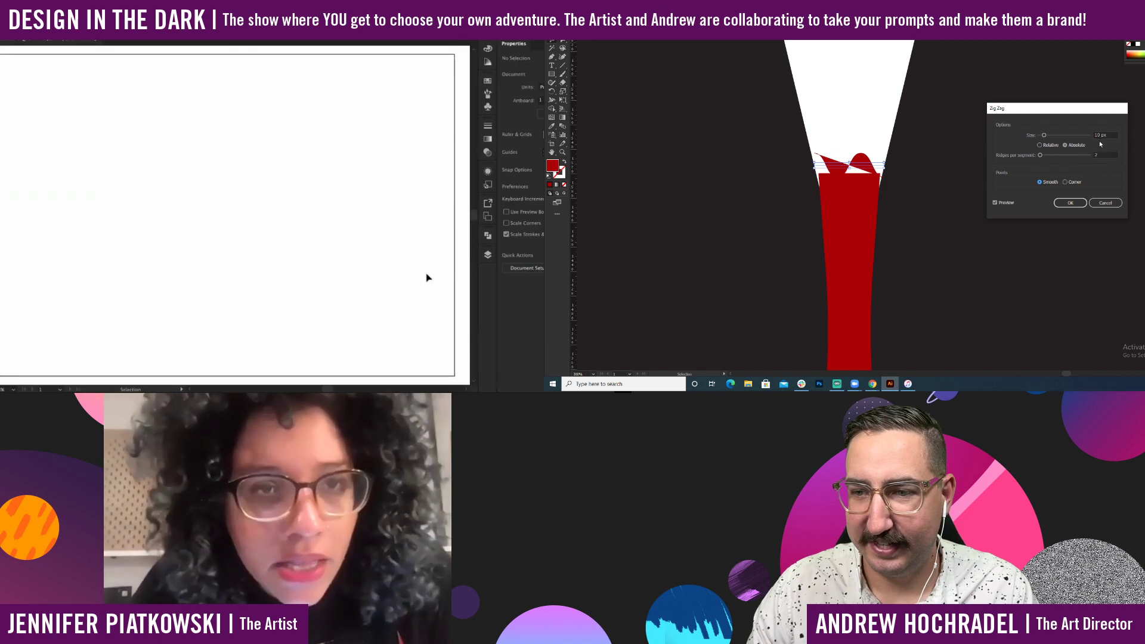
{"action": "left_click_drag", "start_coordinate": [1101, 136], "coordinate": [1089, 137]}
{"action": "scroll", "coordinate": [343, 249], "scroll_direction": "down", "scroll_amount": 2}
{"action": "type", "text": "3"}
{"action": "key", "text": "Tab"}
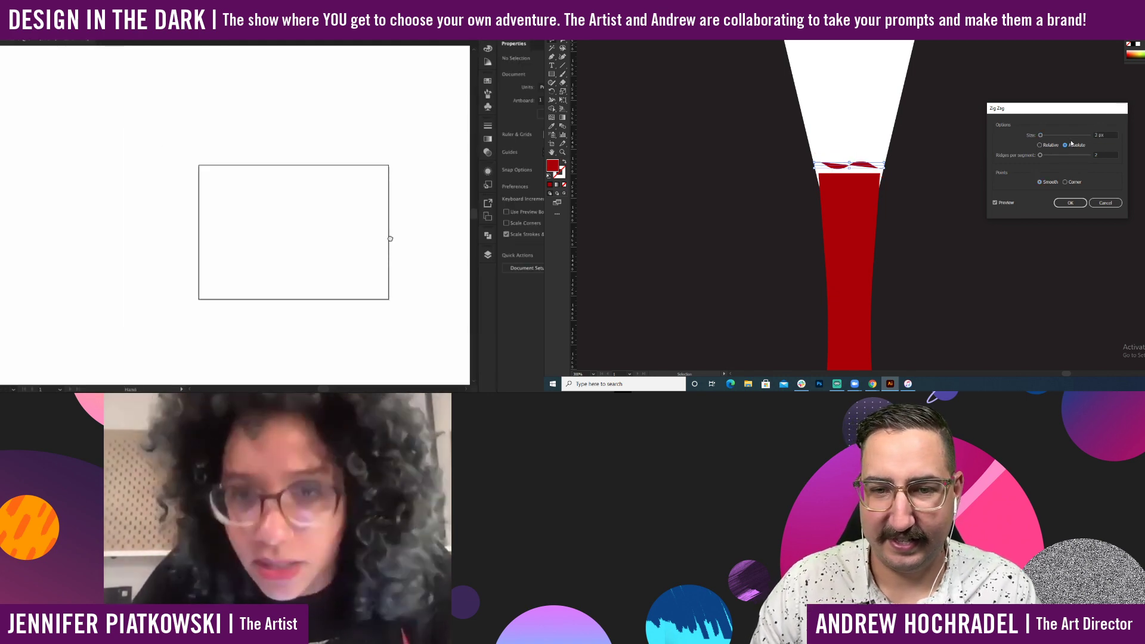
{"action": "left_click_drag", "start_coordinate": [401, 240], "coordinate": [305, 234]}
{"action": "scroll", "coordinate": [220, 213], "scroll_direction": "up", "scroll_amount": 2}
{"action": "left_click_drag", "start_coordinate": [195, 206], "coordinate": [263, 210]}
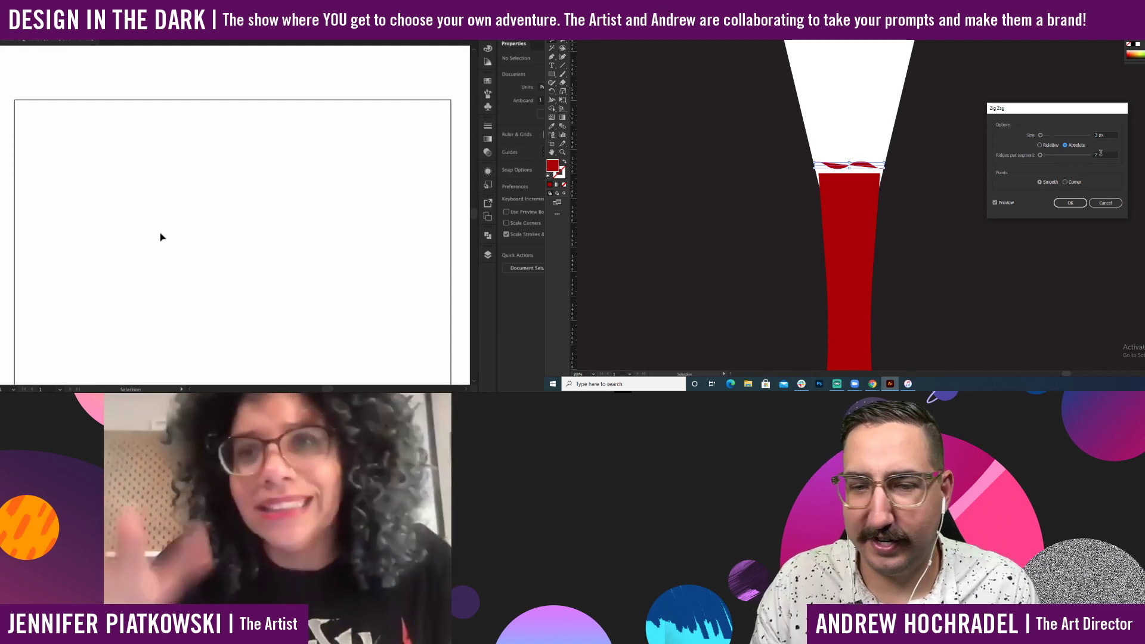
{"action": "left_click", "coordinate": [1071, 203]}
{"action": "key", "text": "p"}
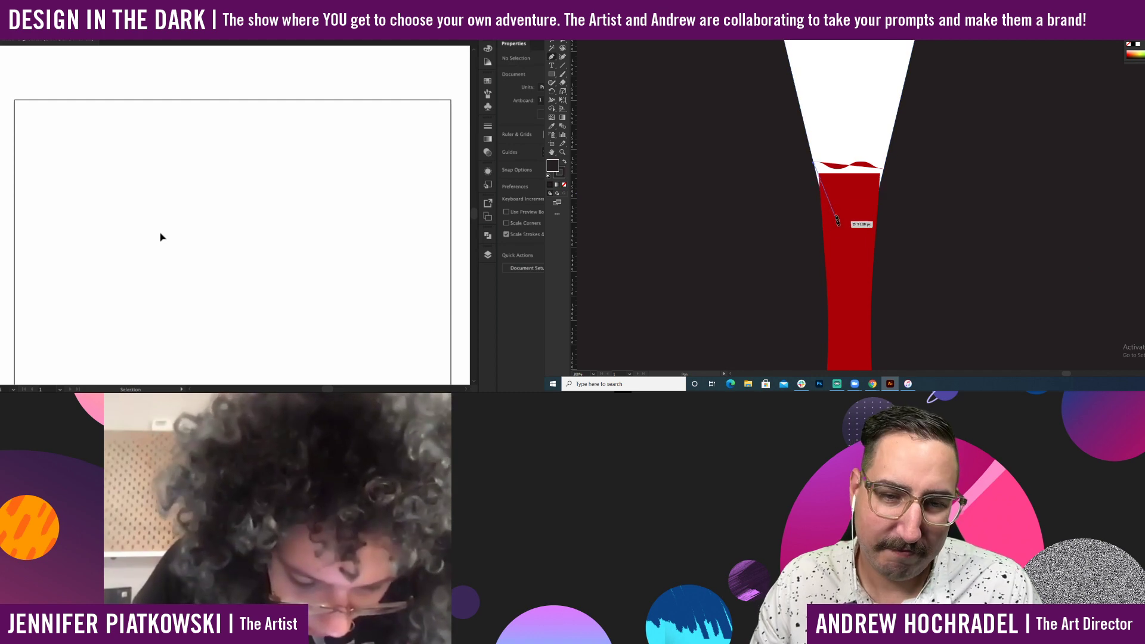
{"action": "left_click", "coordinate": [837, 171]}
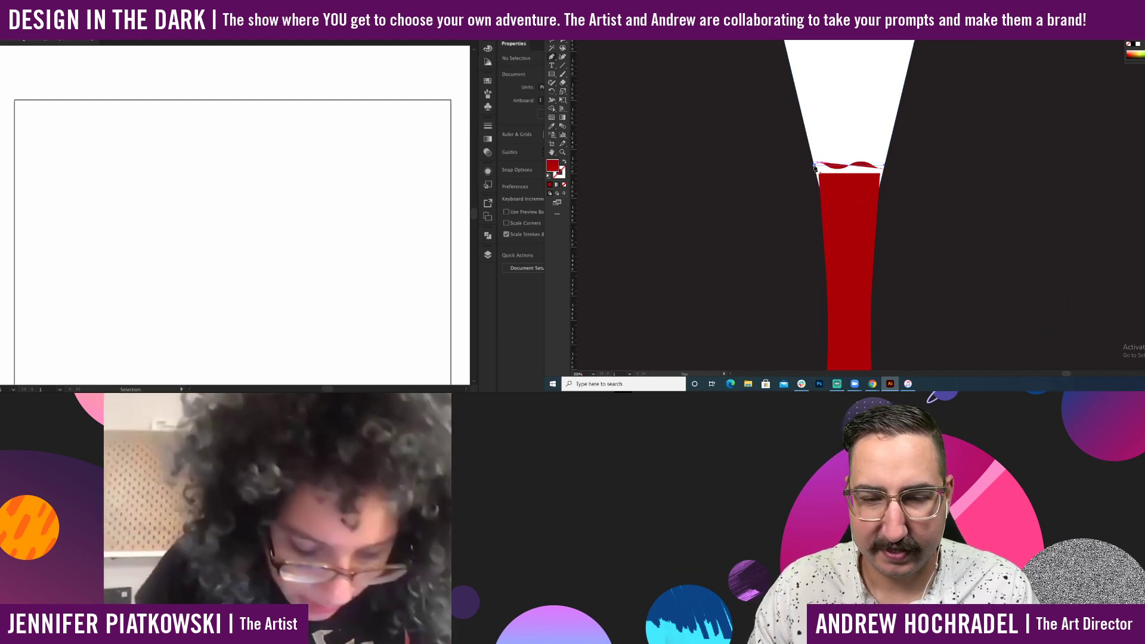
{"action": "left_click", "coordinate": [851, 143]}
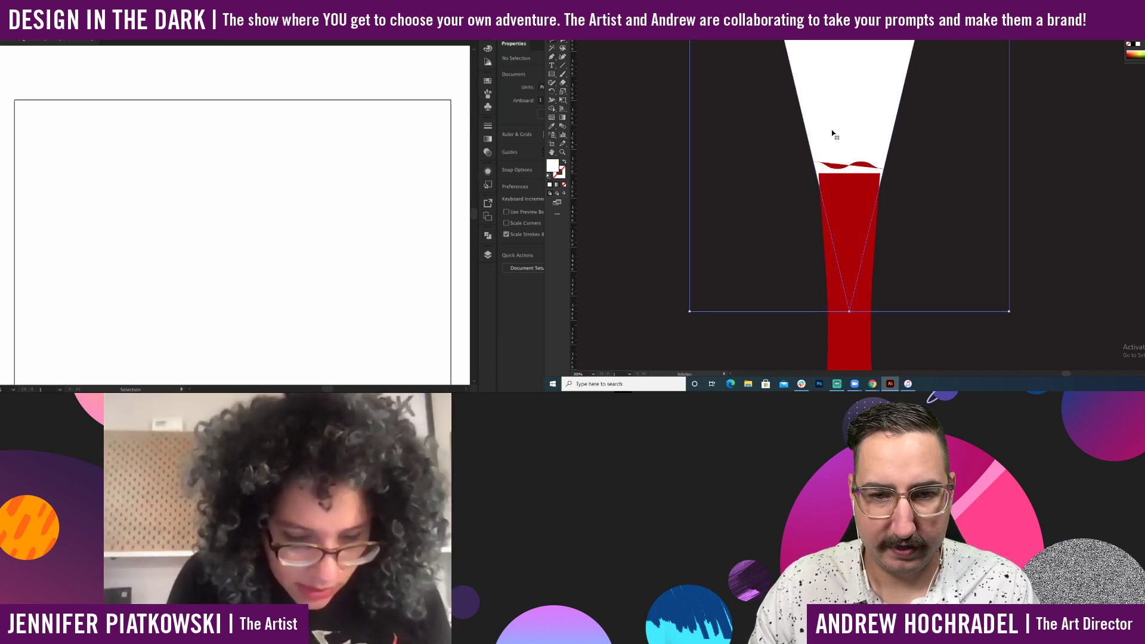
Swap the wavy line's fill and stroke so it becomes a red outline without fill.
{"action": "left_click", "coordinate": [853, 165]}
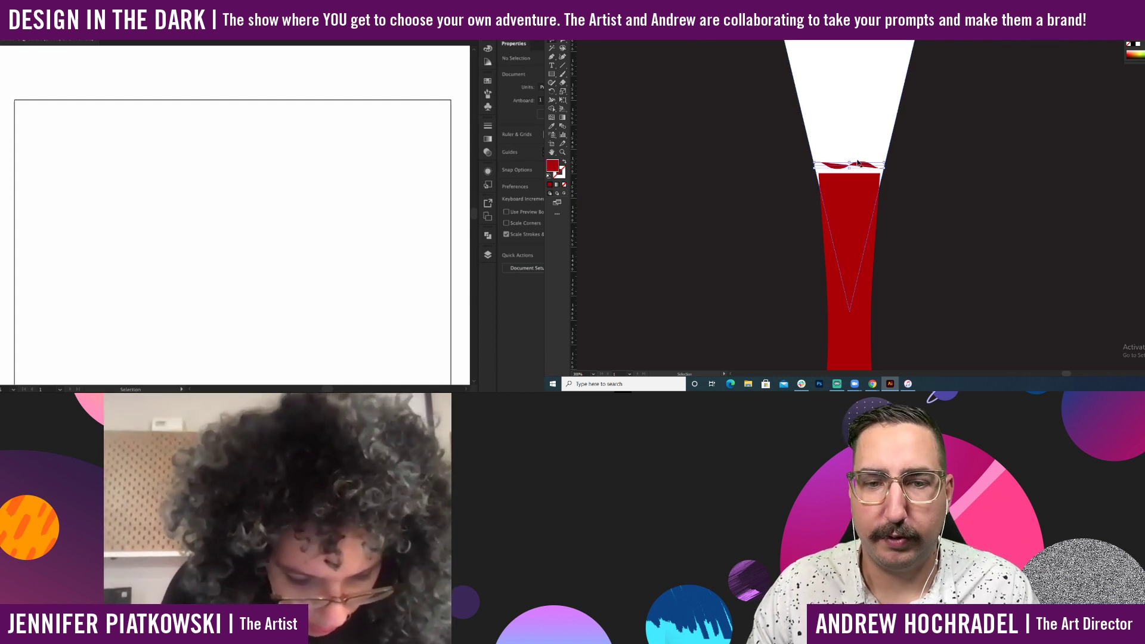
{"action": "key", "text": "shift+x"}
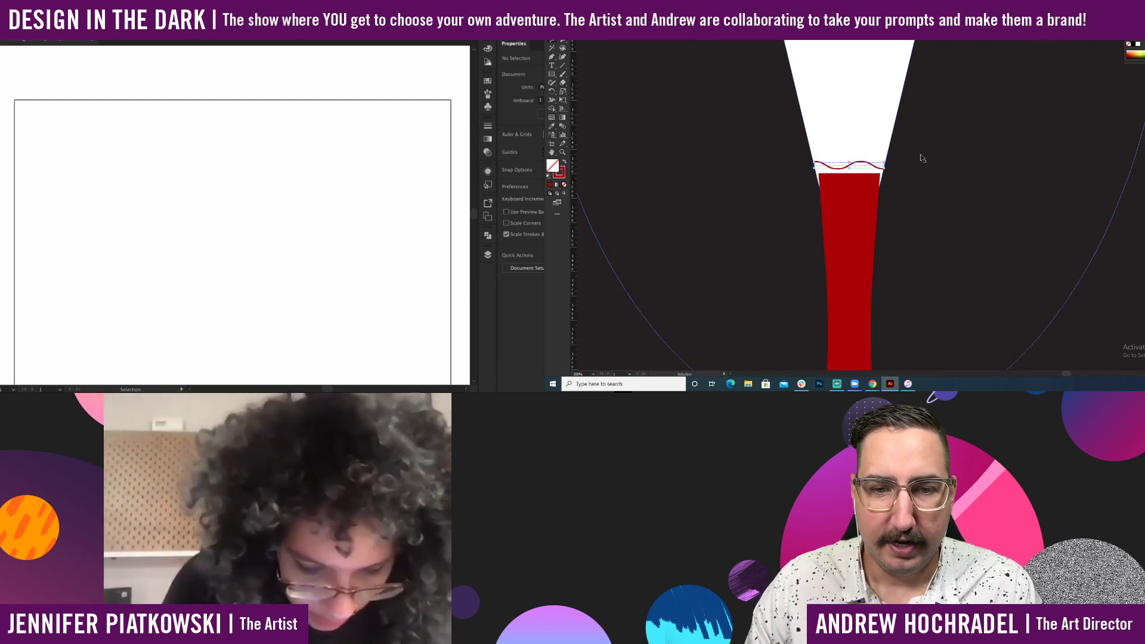
{"action": "left_click", "coordinate": [923, 158]}
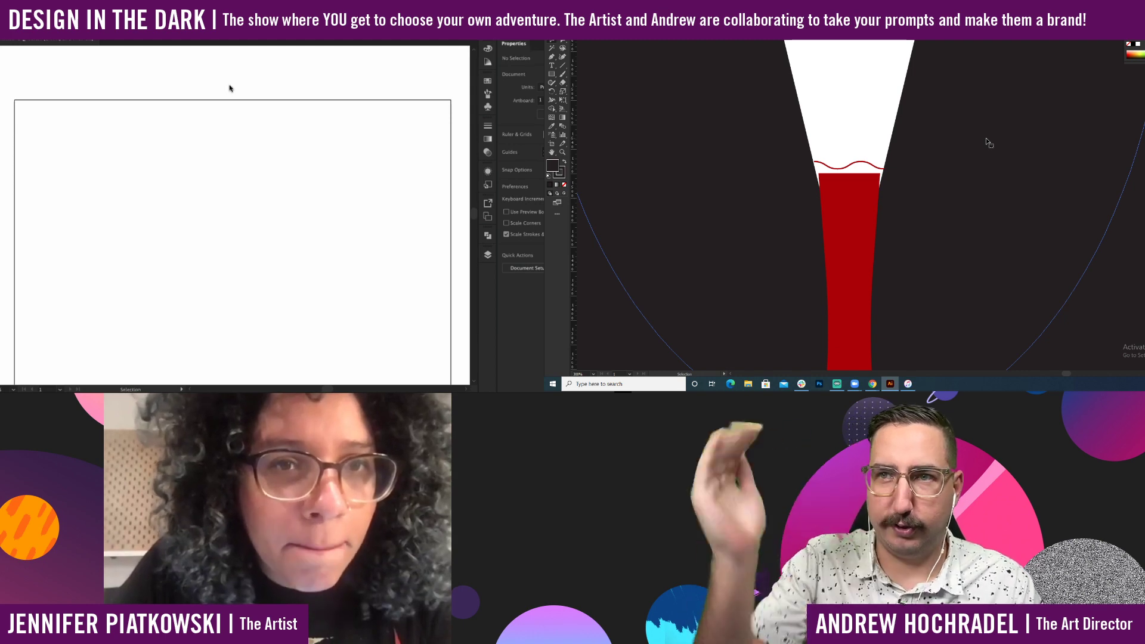
Find the placed DS sketch beside the artboard and start a pen shape from the glass's right edge down into the red fill.
{"action": "left_click_drag", "start_coordinate": [392, 195], "coordinate": [1, 206]}
{"action": "key", "text": "p"}
{"action": "left_click_drag", "start_coordinate": [115, 225], "coordinate": [204, 231]}
{"action": "scroll", "coordinate": [204, 230], "scroll_direction": "down", "scroll_amount": 3}
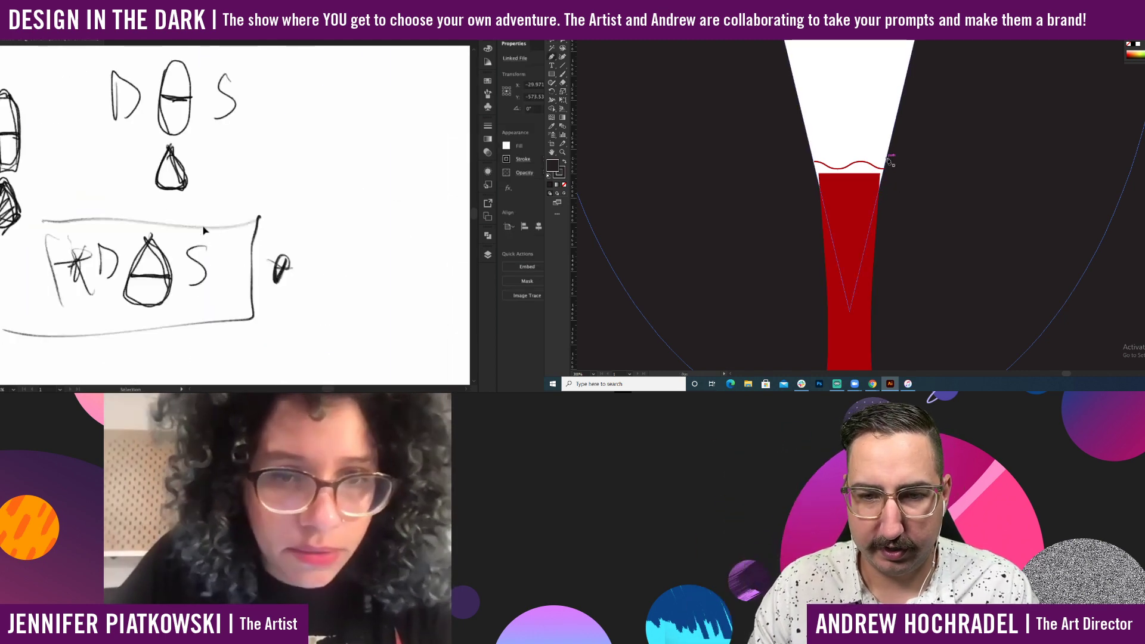
{"action": "left_click", "coordinate": [886, 160]}
{"action": "scroll", "coordinate": [204, 230], "scroll_direction": "down", "scroll_amount": 4}
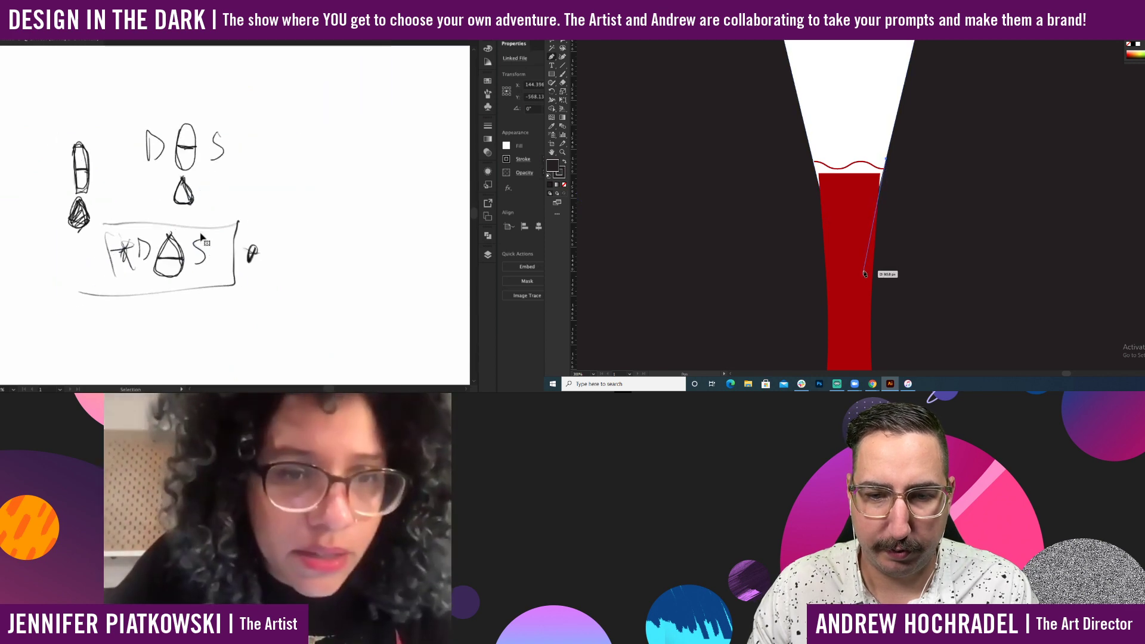
{"action": "left_click", "coordinate": [860, 273]}
{"action": "left_click_drag", "start_coordinate": [274, 294], "coordinate": [170, 217]}
{"action": "left_click", "coordinate": [180, 205]}
{"action": "scroll", "coordinate": [146, 198], "scroll_direction": "up", "scroll_amount": 3}
{"action": "left_click", "coordinate": [145, 201]}
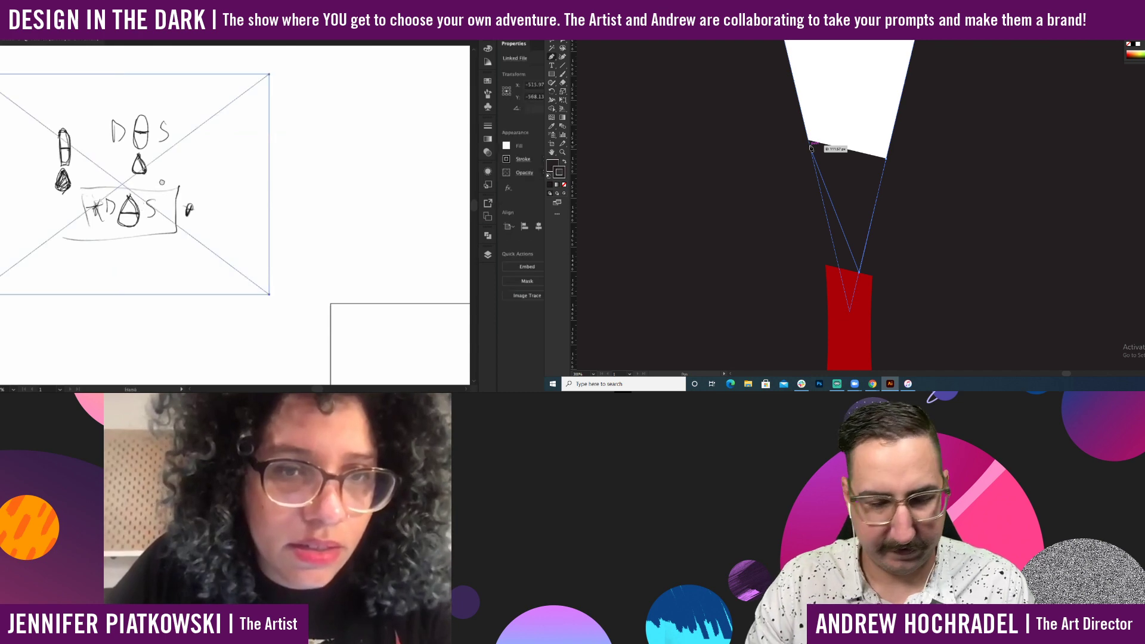
Close the pen shape across the glass, remove its stroke, and shift the placed sketch slightly toward the artboard.
{"action": "scroll", "coordinate": [160, 183], "scroll_direction": "down", "scroll_amount": 2}
{"action": "scroll", "coordinate": [160, 184], "scroll_direction": "left", "scroll_amount": 2}
{"action": "key", "text": "x"}
{"action": "key", "text": "slash"}
{"action": "left_click_drag", "start_coordinate": [349, 183], "coordinate": [333, 213]}
{"action": "left_click", "coordinate": [810, 146]}
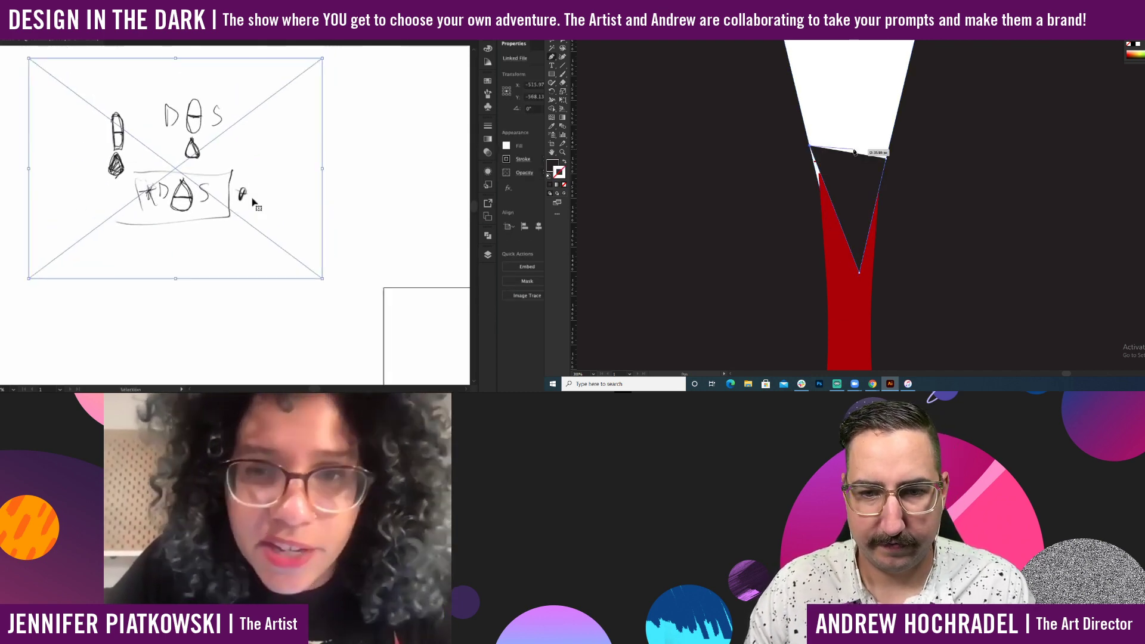
{"action": "left_click_drag", "start_coordinate": [253, 199], "coordinate": [303, 203]}
{"action": "left_click_drag", "start_coordinate": [427, 237], "coordinate": [419, 227]}
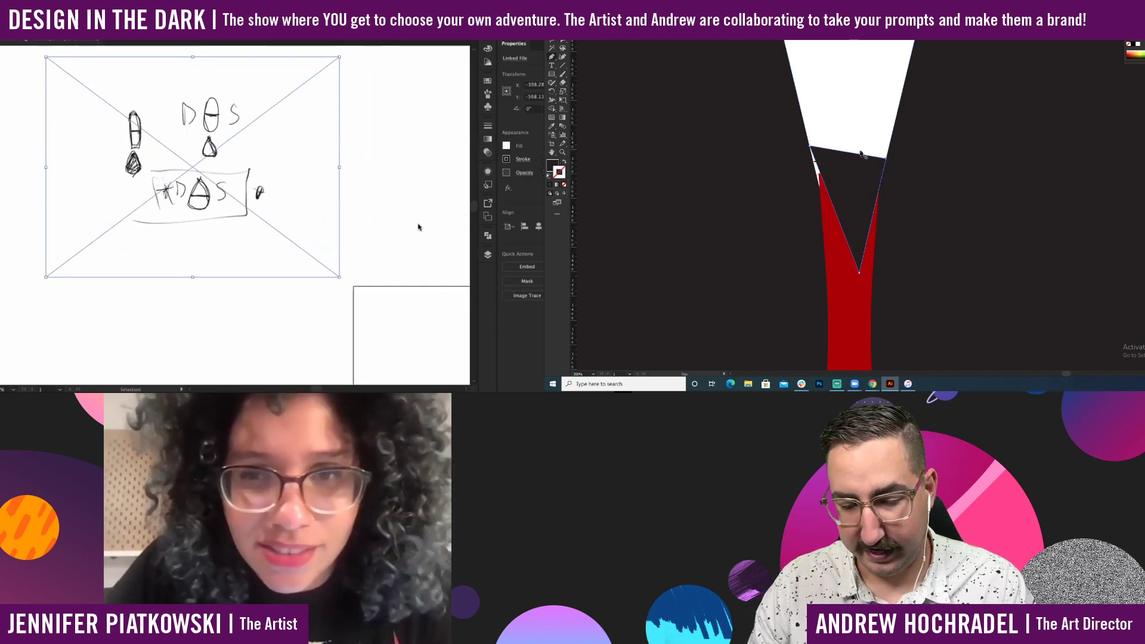
Fill the pen shape with the liquid's red, and lock and dim the layer holding the DS sketch.
{"action": "left_click", "coordinate": [487, 256]}
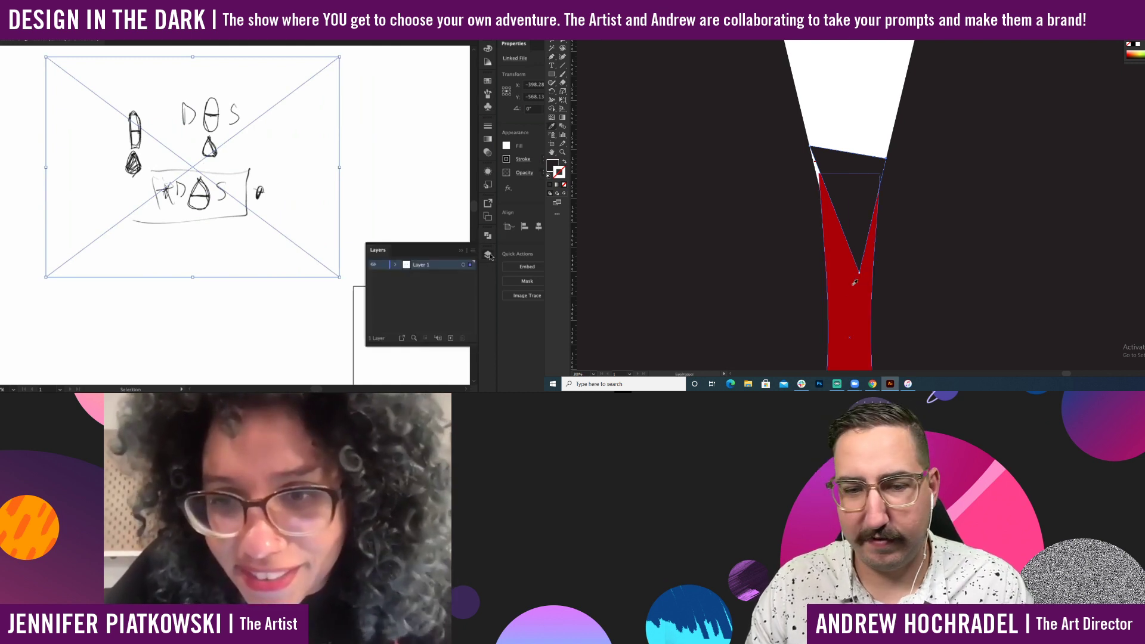
{"action": "left_click", "coordinate": [847, 262]}
{"action": "mouse_move", "coordinate": [859, 273]}
{"action": "left_mouse_down"}
{"action": "mouse_move", "coordinate": [843, 256]}
{"action": "mouse_move", "coordinate": [838, 267]}
{"action": "left_mouse_up"}
{"action": "double_click", "coordinate": [436, 266]}
{"action": "left_click", "coordinate": [43, 129]}
{"action": "key", "text": "v"}
{"action": "left_click", "coordinate": [56, 151]}
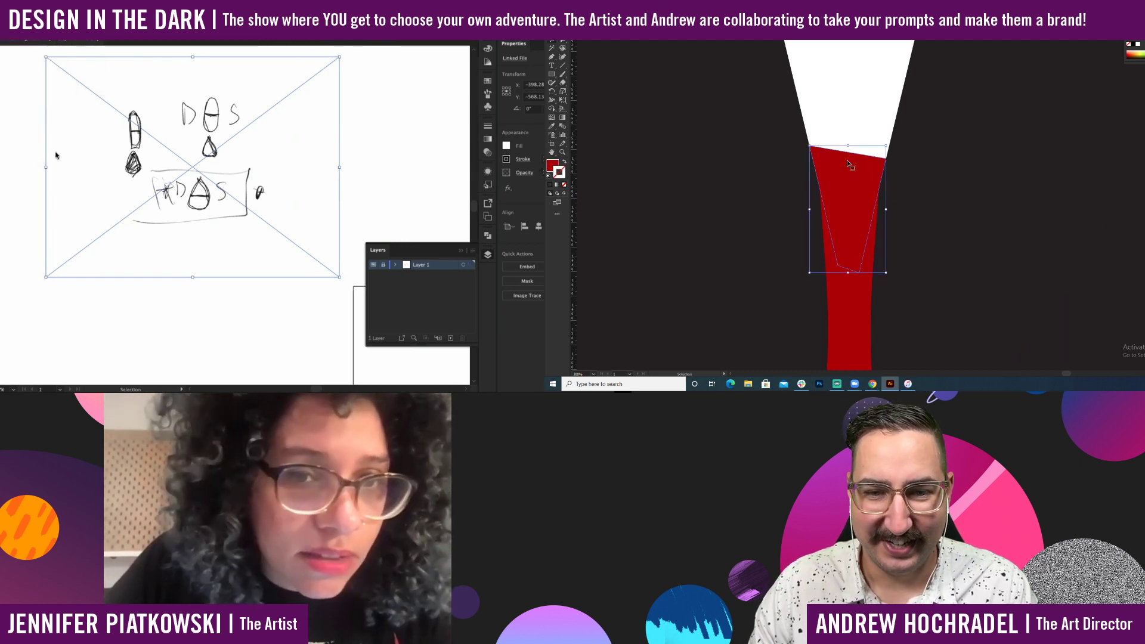
Lower the red shape's upper-left corner along the glass edge, and add a new layer above the sketch.
{"action": "key", "text": "a"}
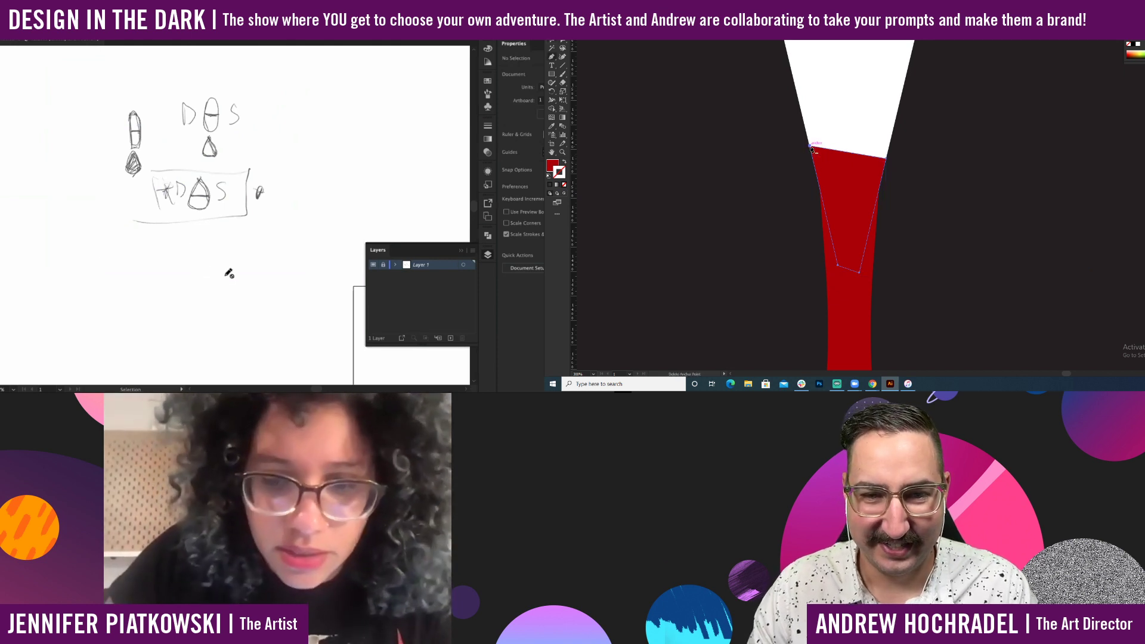
{"action": "left_click_drag", "start_coordinate": [811, 148], "coordinate": [818, 165]}
{"action": "key", "text": "l"}
{"action": "left_click", "coordinate": [450, 338]}
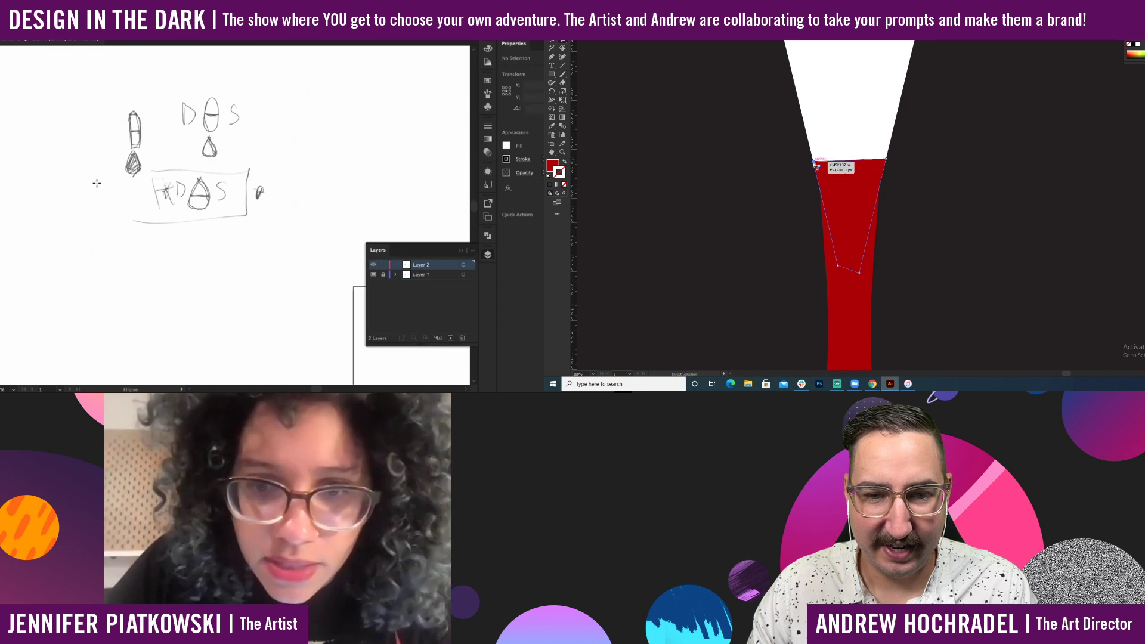
Draw a circle over the rounded lower part of the sketched drop between the D and S.
{"action": "scroll", "coordinate": [98, 179], "scroll_direction": "up", "scroll_amount": 2}
{"action": "key", "text": "z"}
{"action": "left_click", "coordinate": [844, 189]}
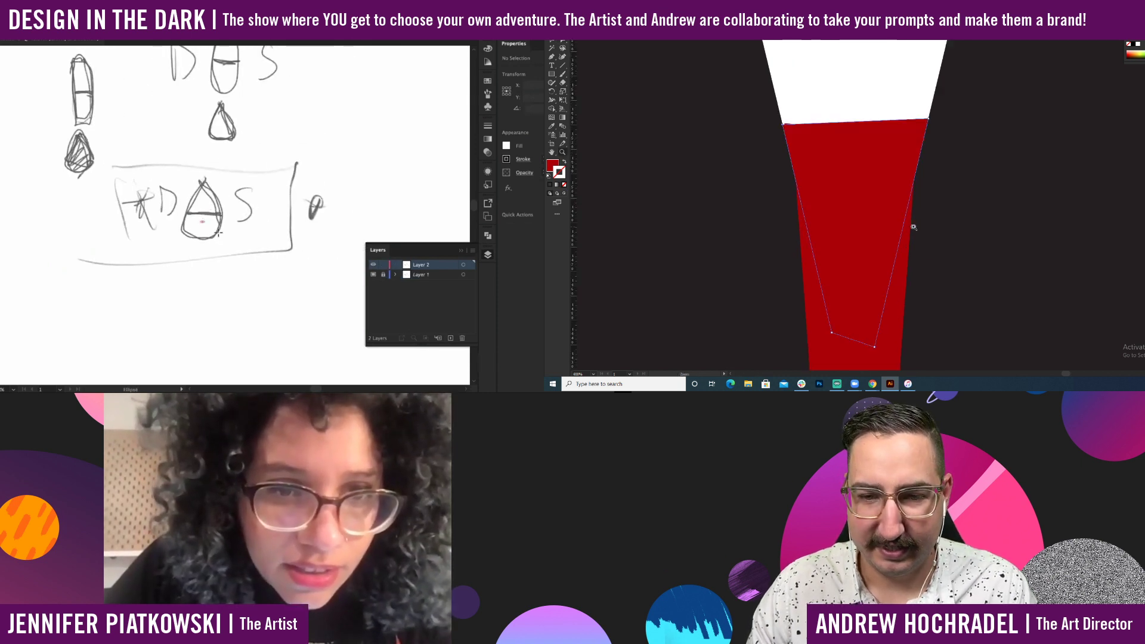
{"action": "left_click_drag", "start_coordinate": [221, 235], "coordinate": [222, 240]}
{"action": "key", "text": "v"}
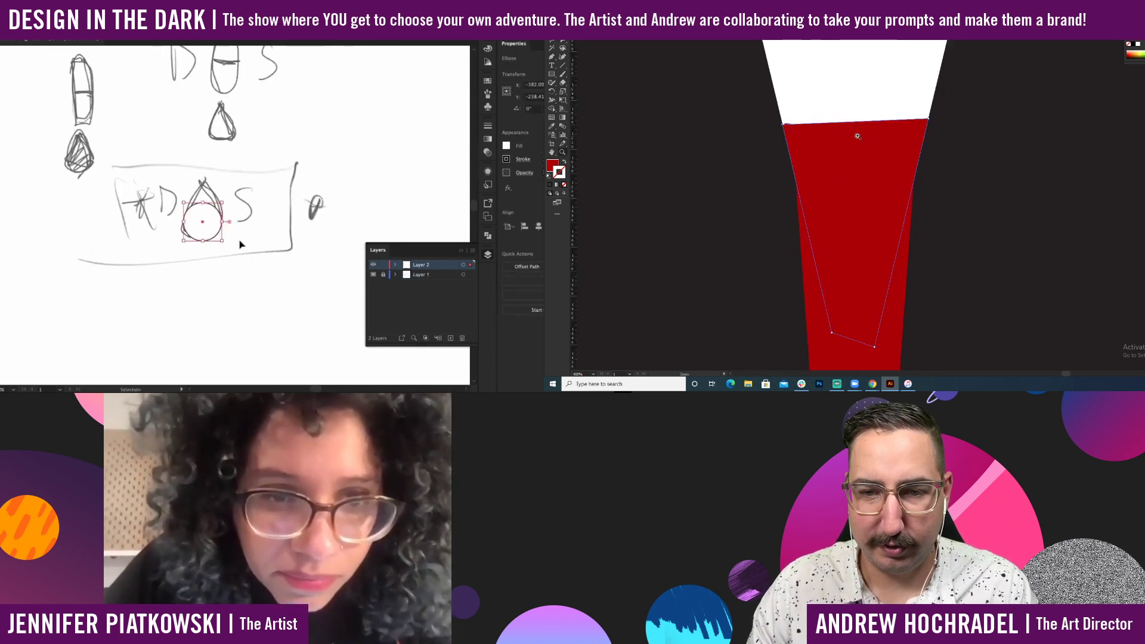
{"action": "left_click", "coordinate": [241, 244]}
Draw a closed triangle from the drop's tip to both sides of the circle, and curve the red fill's top edge into a wave.
{"action": "scroll", "coordinate": [230, 236], "scroll_direction": "up", "scroll_amount": 2}
{"action": "key", "text": "p"}
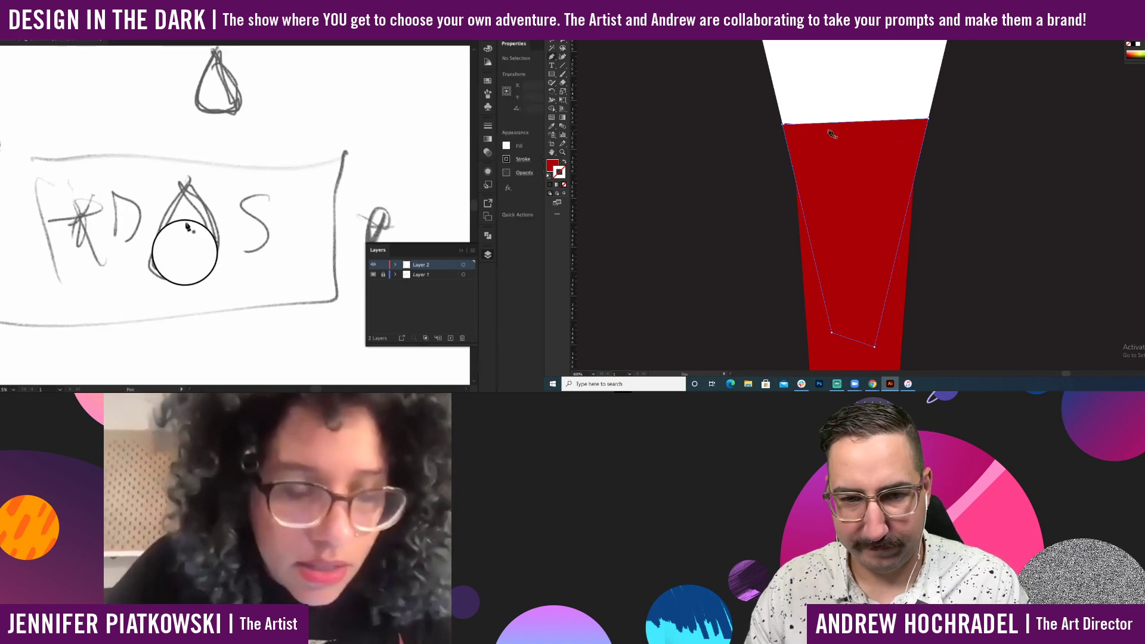
{"action": "left_click", "coordinate": [188, 190]}
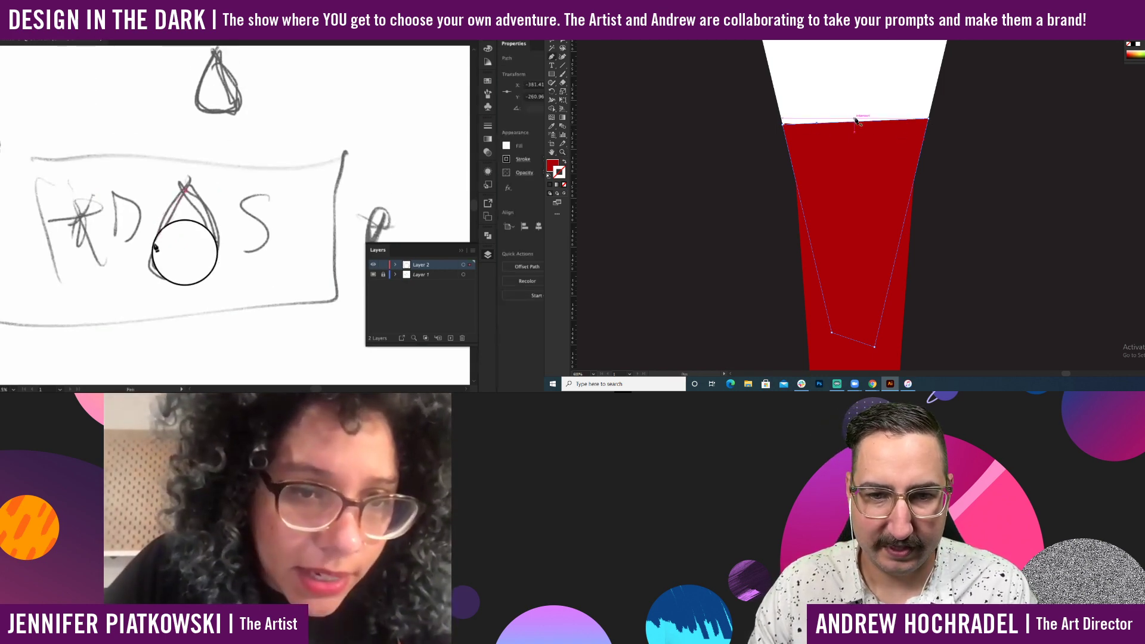
{"action": "left_click", "coordinate": [156, 239]}
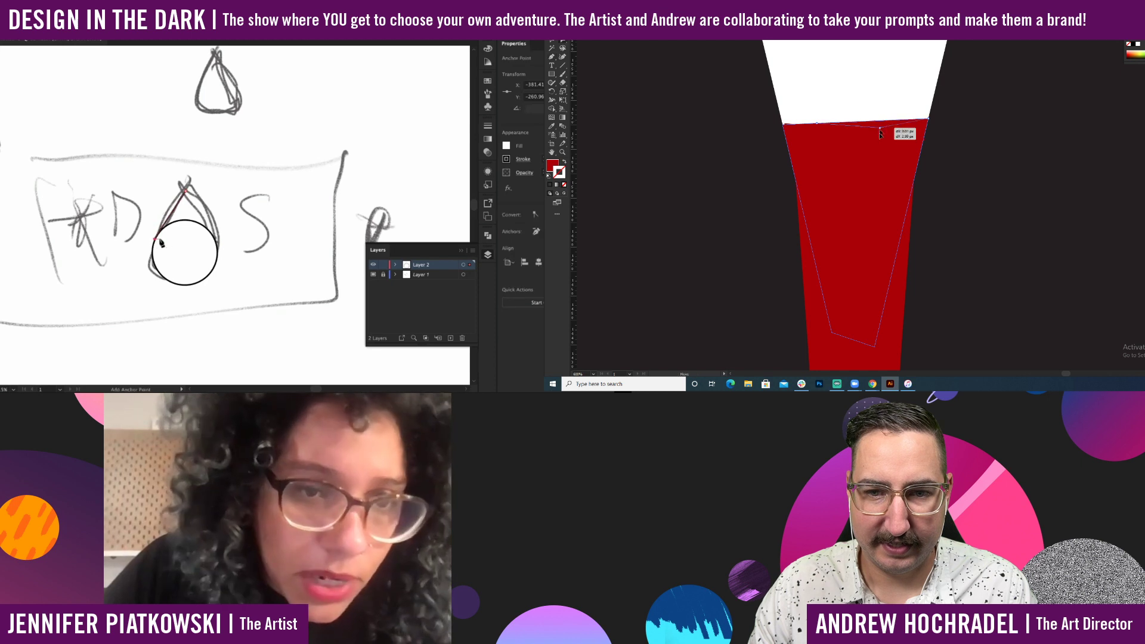
{"action": "left_click", "coordinate": [216, 239]}
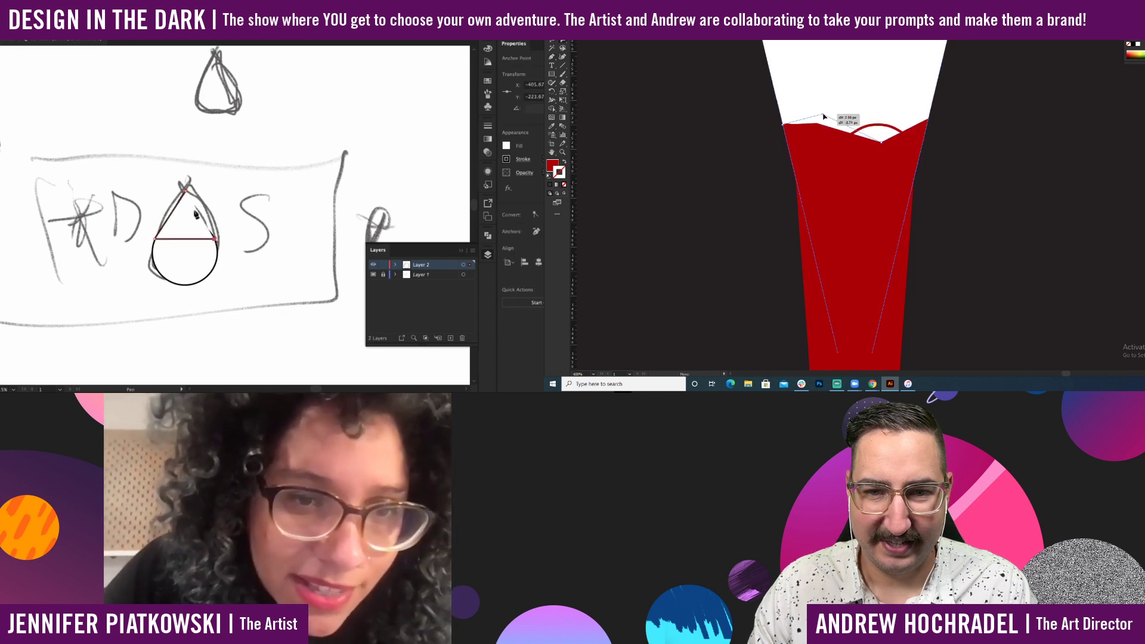
{"action": "left_click", "coordinate": [229, 223]}
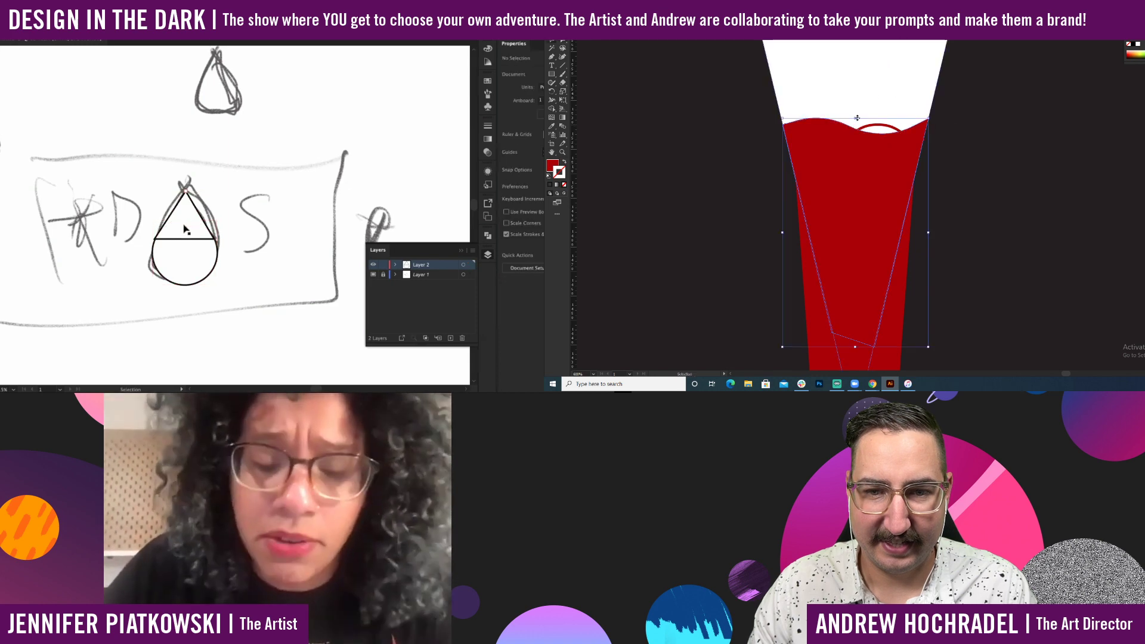
Delete the leftover wavy red outline above the liquid, and select the triangle and circle for Pathfinder.
{"action": "left_click", "coordinate": [186, 242]}
{"action": "left_click", "coordinate": [877, 128]}
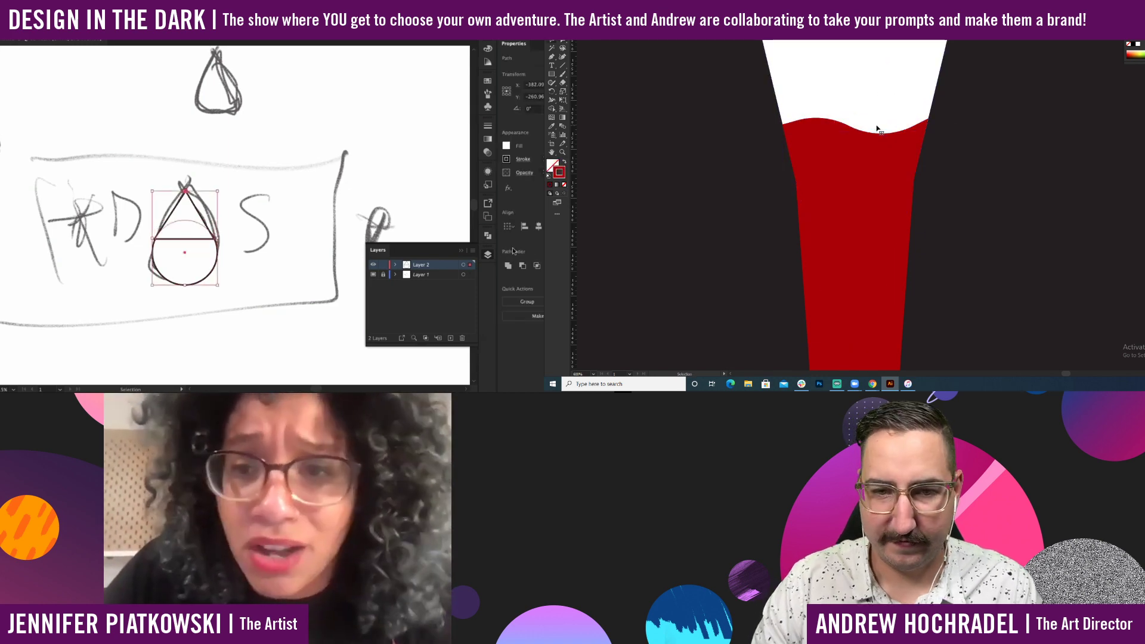
{"action": "left_click", "coordinate": [901, 213], "text": "alt"}
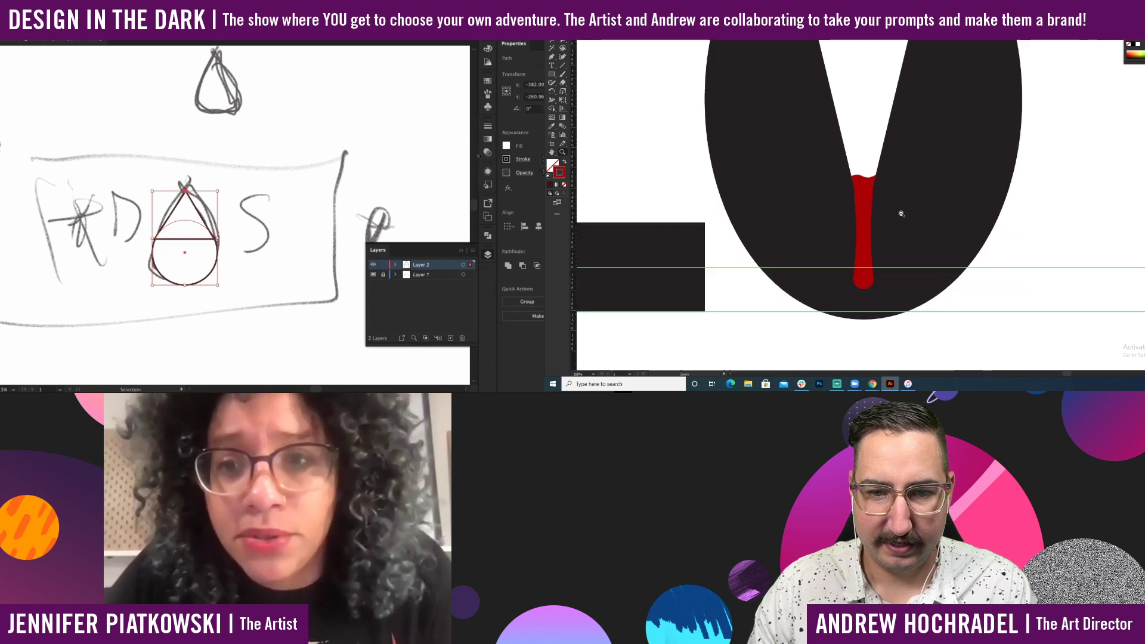
{"action": "left_click", "coordinate": [902, 214], "text": "alt"}
{"action": "left_click", "coordinate": [901, 213], "text": "alt"}
{"action": "left_click", "coordinate": [488, 236]}
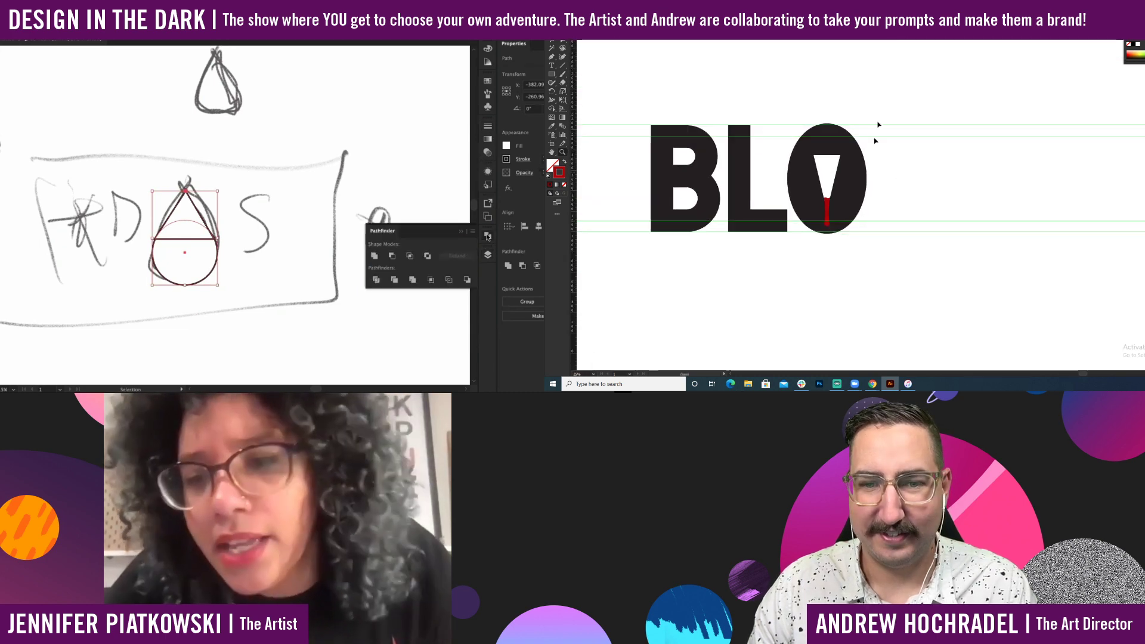
Place a copy of the O with its glass beside the original, and try uniting the drop's triangle and circle.
{"action": "left_click_drag", "start_coordinate": [883, 89], "coordinate": [798, 272]}
{"action": "left_click", "coordinate": [375, 255]}
{"action": "left_click_drag", "start_coordinate": [832, 174], "coordinate": [916, 174]}
{"action": "key", "text": "ctrl+z"}
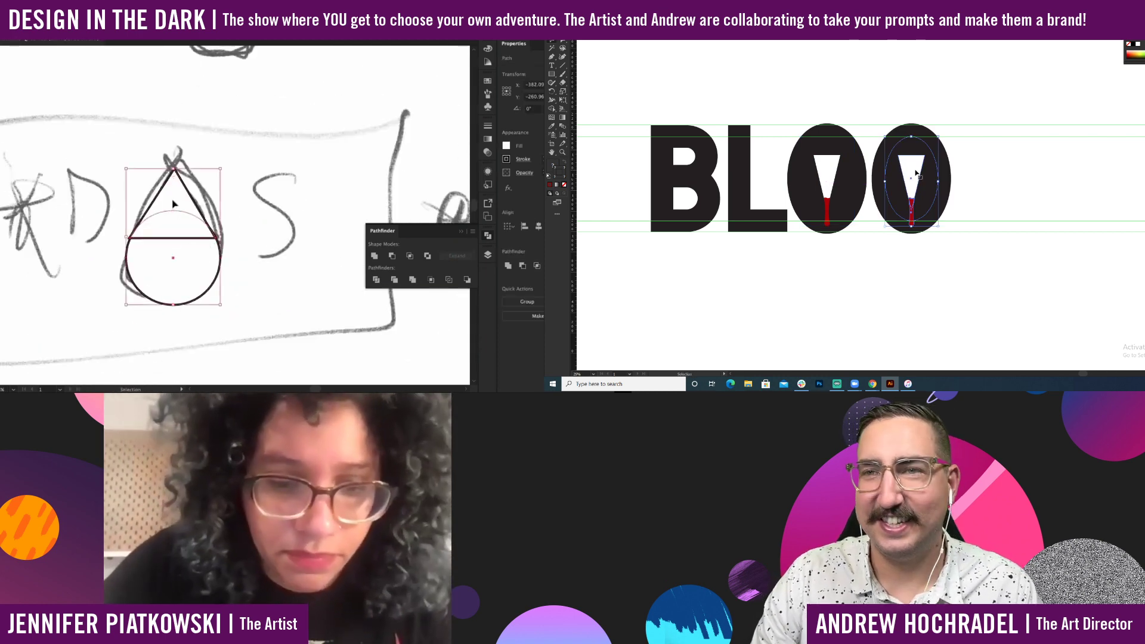
Place the drop's triangle and circle on clear canvas below the sketch.
{"action": "scroll", "coordinate": [174, 205], "scroll_direction": "down", "scroll_amount": 5}
{"action": "key", "text": "v"}
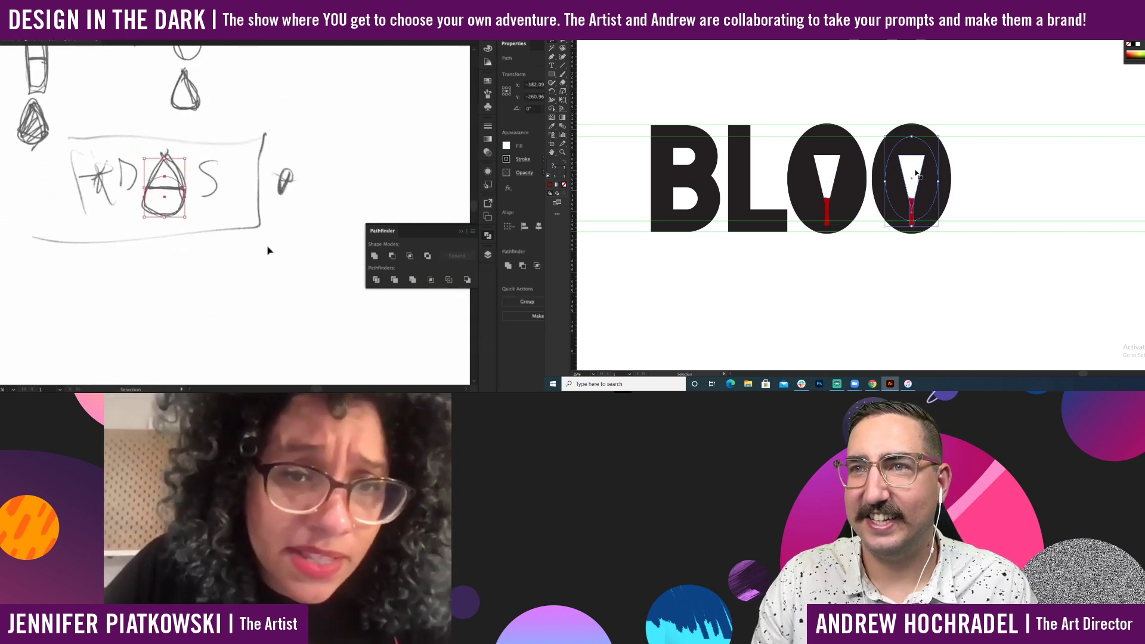
{"action": "left_click", "coordinate": [315, 310]}
{"action": "scroll", "coordinate": [318, 186], "scroll_direction": "up", "scroll_amount": 4}
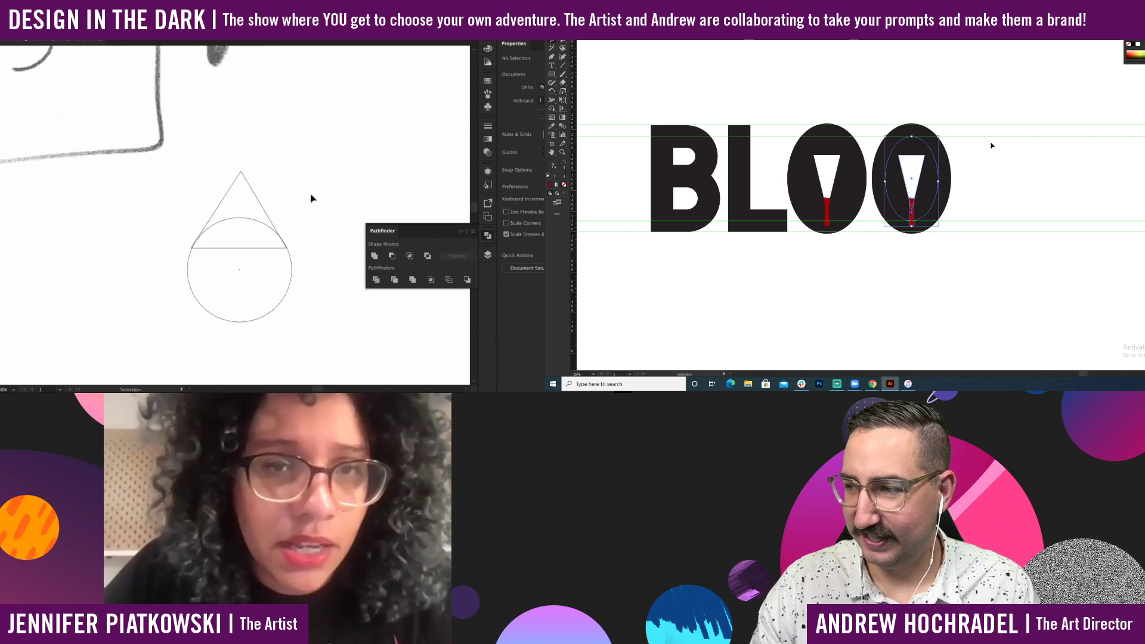
{"action": "scroll", "coordinate": [304, 218], "scroll_direction": "up", "scroll_amount": 4}
{"action": "left_click", "coordinate": [990, 152]}
{"action": "left_click_drag", "start_coordinate": [981, 184], "coordinate": [938, 188]}
{"action": "scroll", "coordinate": [105, 230], "scroll_direction": "up", "scroll_amount": 3}
{"action": "left_click_drag", "start_coordinate": [231, 151], "coordinate": [138, 203]}
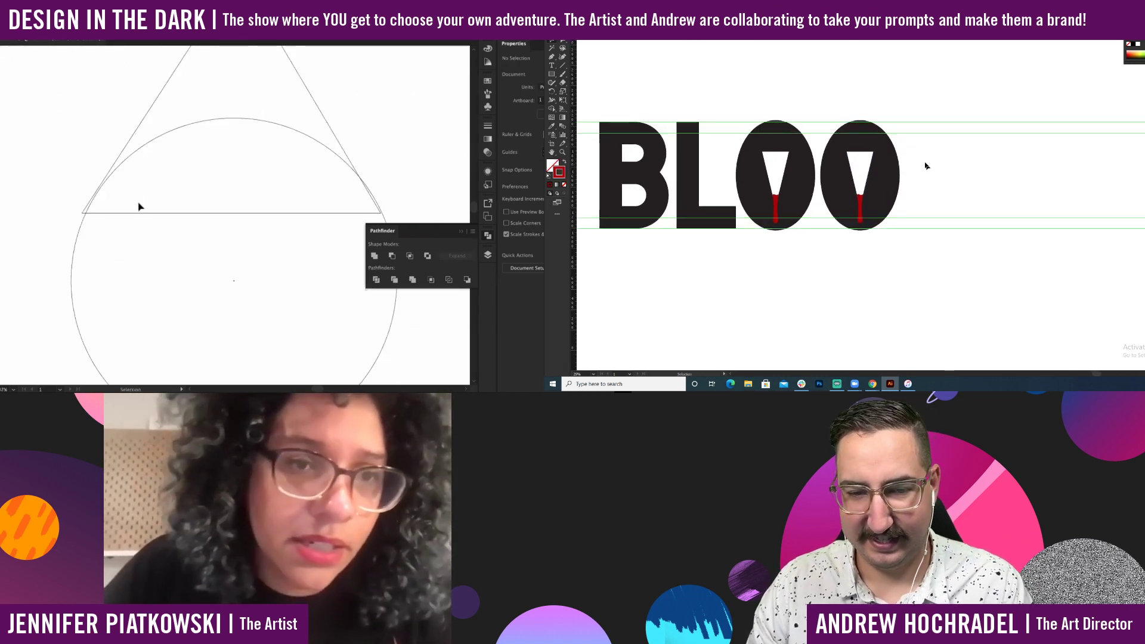
Place a copy of the B after the second O, and adjust the triangle's lower-right corner against the circle.
{"action": "left_click", "coordinate": [656, 164]}
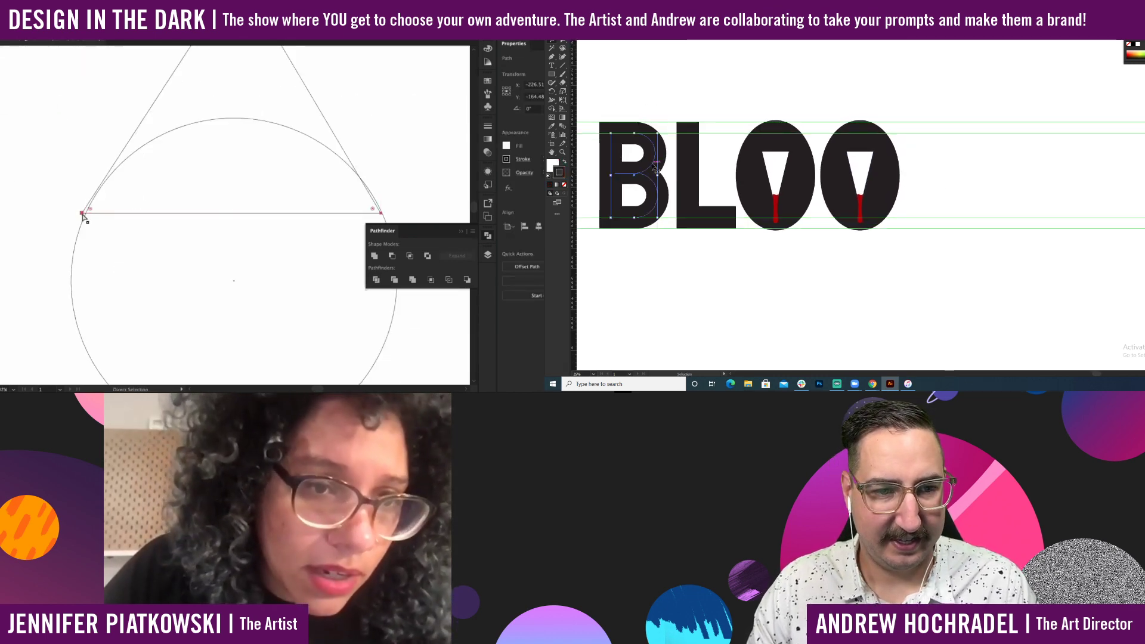
{"action": "left_click", "coordinate": [84, 212]}
{"action": "left_click_drag", "start_coordinate": [655, 153], "coordinate": [968, 171]}
{"action": "scroll", "coordinate": [299, 230], "scroll_direction": "right", "scroll_amount": 3}
{"action": "left_click", "coordinate": [310, 214]}
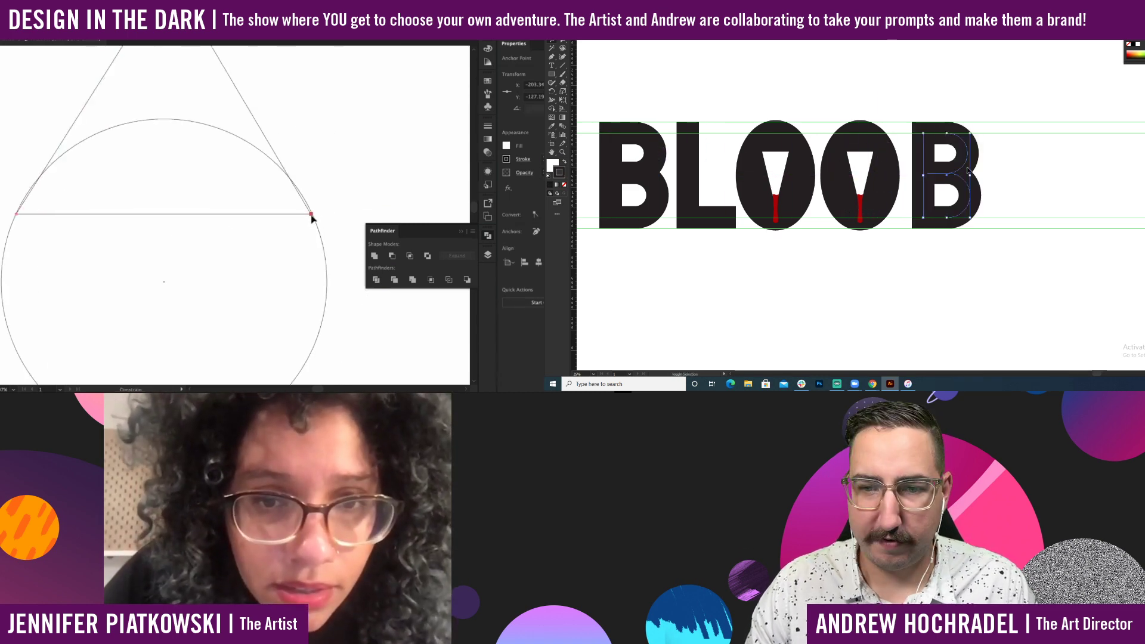
{"action": "left_click_drag", "start_coordinate": [311, 216], "coordinate": [287, 214]}
Delete the copied B's crossbar and the notch points on its right side to turn it into a D.
{"action": "left_click", "coordinate": [987, 172]}
{"action": "scroll", "coordinate": [313, 219], "scroll_direction": "up", "scroll_amount": 2}
{"action": "scroll", "coordinate": [311, 216], "scroll_direction": "down", "scroll_amount": 1}
{"action": "left_click", "coordinate": [940, 174]}
{"action": "key", "text": "Delete"}
{"action": "key", "text": "a"}
{"action": "scroll", "coordinate": [327, 210], "scroll_direction": "down", "scroll_amount": 3}
{"action": "scroll", "coordinate": [306, 217], "scroll_direction": "up", "scroll_amount": 3}
{"action": "left_click", "coordinate": [950, 177]}
{"action": "left_click_drag", "start_coordinate": [222, 232], "coordinate": [289, 235]}
{"action": "scroll", "coordinate": [177, 257], "scroll_direction": "down", "scroll_amount": 2}
{"action": "left_click_drag", "start_coordinate": [163, 266], "coordinate": [195, 263]}
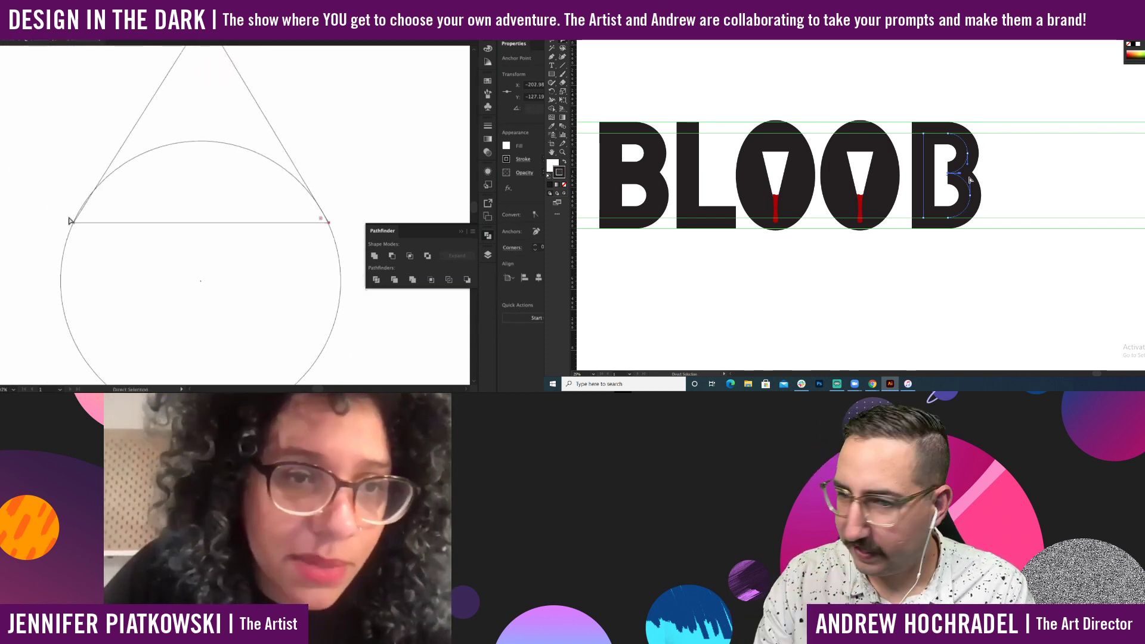
{"action": "key", "text": "Delete"}
Fine-tune the triangle's lower-left corner so it meets the circle's edge.
{"action": "scroll", "coordinate": [84, 224], "scroll_direction": "up", "scroll_amount": 2}
{"action": "left_click_drag", "start_coordinate": [102, 241], "coordinate": [98, 241]}
{"action": "scroll", "coordinate": [95, 251], "scroll_direction": "down", "scroll_amount": 2}
{"action": "left_click", "coordinate": [90, 274]}
{"action": "scroll", "coordinate": [60, 228], "scroll_direction": "down", "scroll_amount": 2}
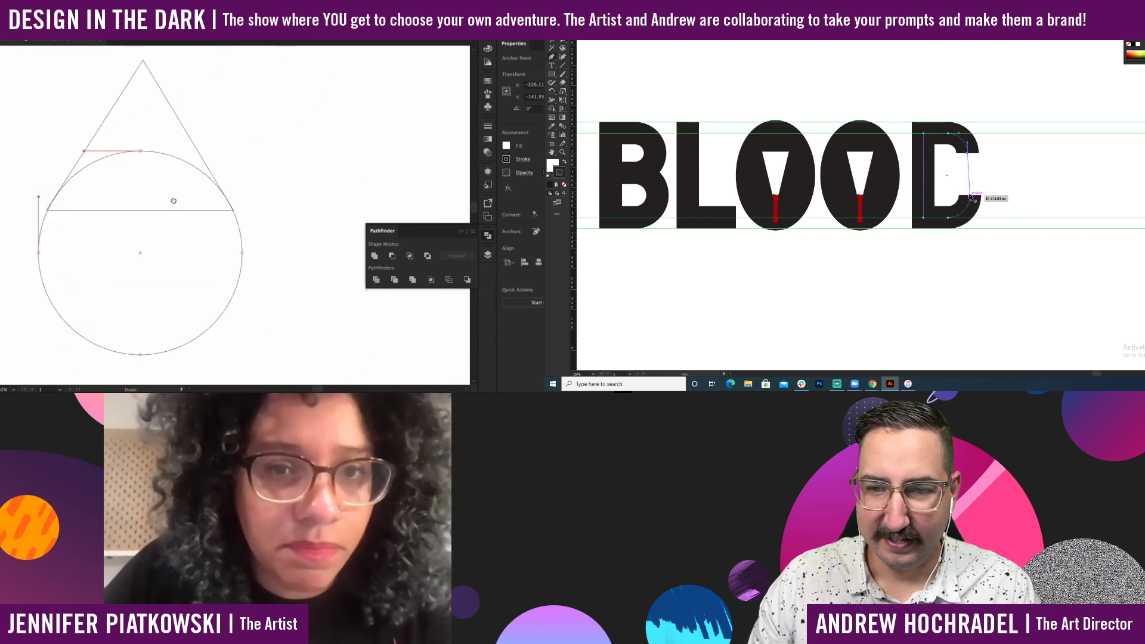
Close the D's open right side with the Pen tool and nudge its edge points left to straighten the stroke.
{"action": "key", "text": "v"}
{"action": "left_click_drag", "start_coordinate": [279, 235], "coordinate": [20, 132]}
{"action": "left_click_drag", "start_coordinate": [972, 199], "coordinate": [938, 253]}
{"action": "key", "text": "v"}
{"action": "left_click", "coordinate": [1005, 171]}
{"action": "left_click", "coordinate": [330, 181]}
{"action": "key", "text": "space"}
{"action": "left_click_drag", "start_coordinate": [165, 142], "coordinate": [110, 179]}
{"action": "key", "text": "Left"}
{"action": "key", "text": "Left"}
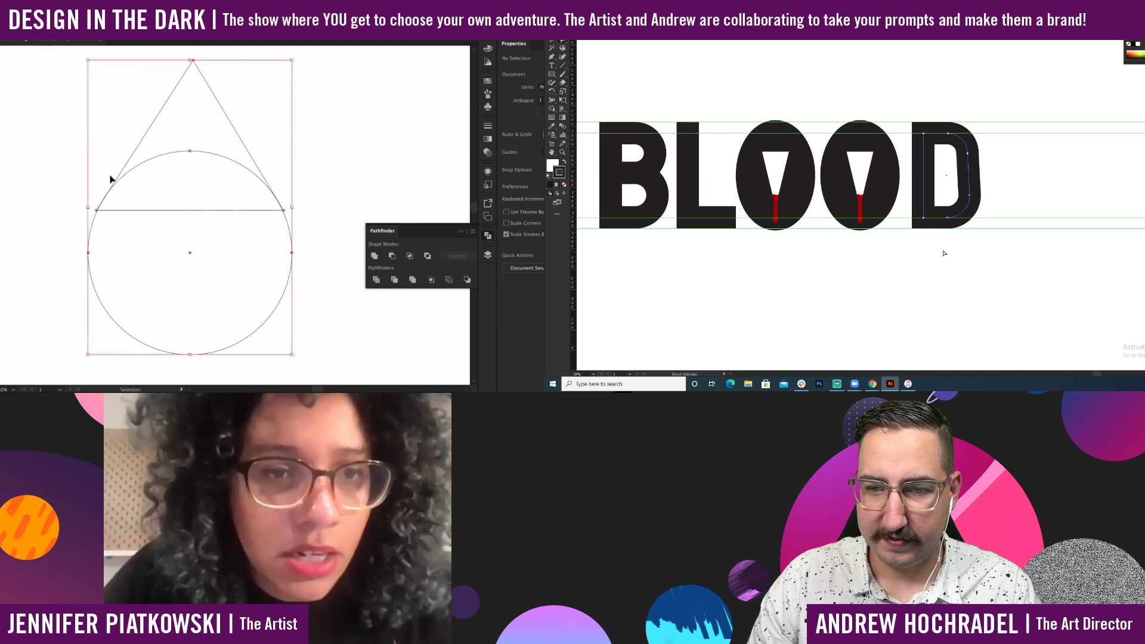
Slightly round the triangle's two lower corners so its sides flow into the circle.
{"action": "left_click", "coordinate": [173, 237]}
{"action": "key", "text": "a"}
{"action": "left_click", "coordinate": [112, 212]}
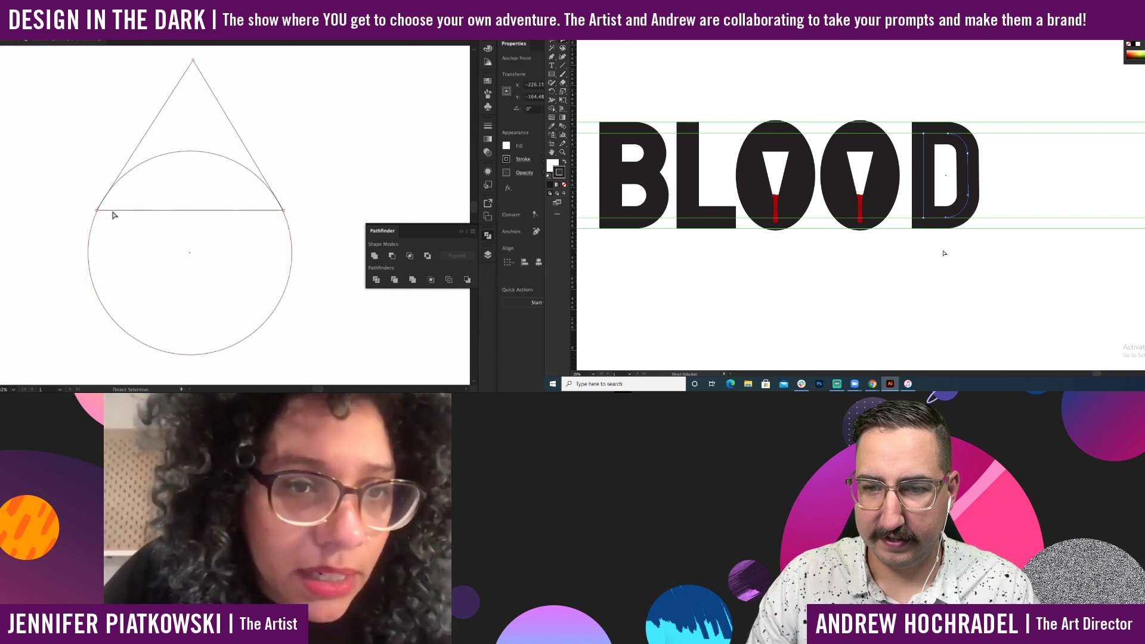
{"action": "left_click", "coordinate": [97, 210]}
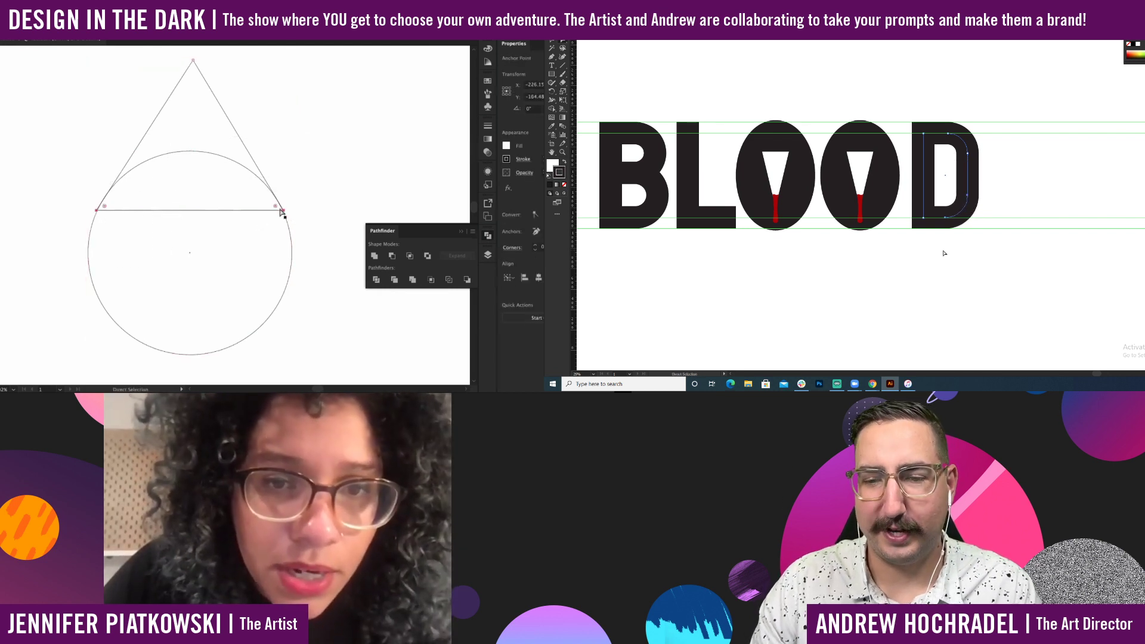
{"action": "left_click_drag", "start_coordinate": [278, 206], "coordinate": [241, 198]}
{"action": "left_click", "coordinate": [1017, 120]}
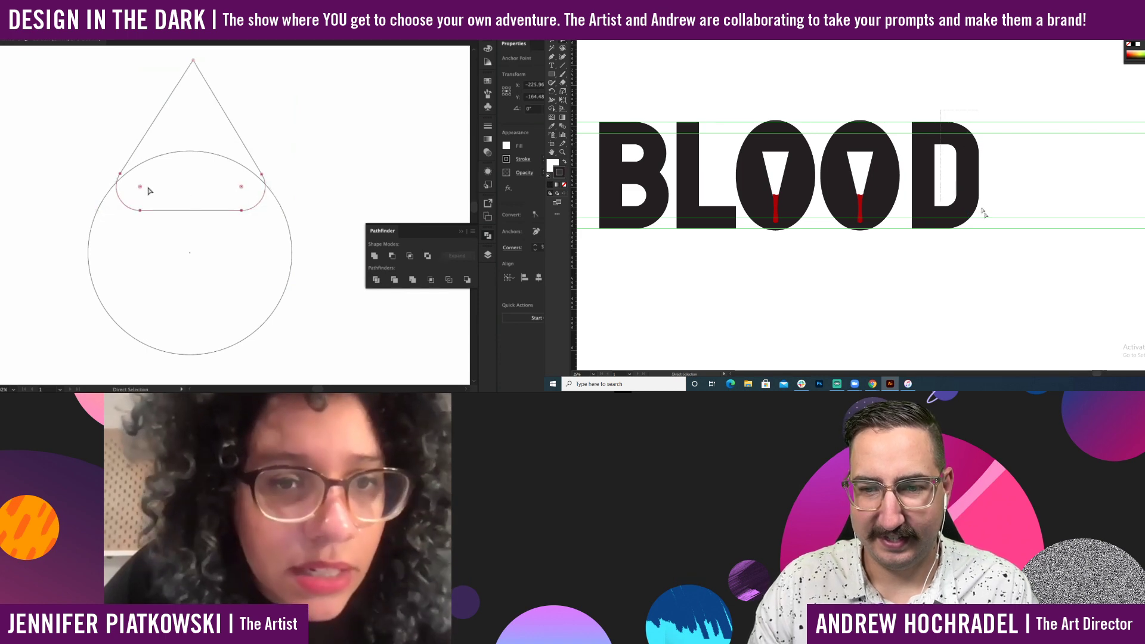
{"action": "left_click_drag", "start_coordinate": [984, 213], "coordinate": [1012, 260]}
{"action": "left_click_drag", "start_coordinate": [127, 192], "coordinate": [111, 215]}
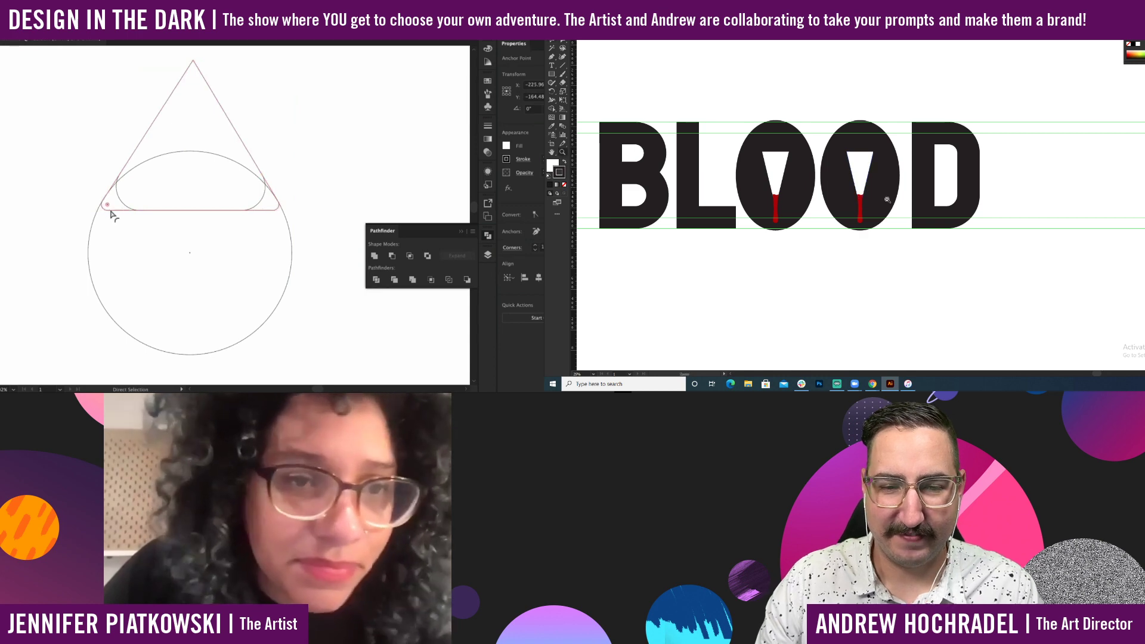
Unite the triangle and circle into a single drop outline.
{"action": "left_click", "coordinate": [888, 200], "text": "alt"}
{"action": "left_click", "coordinate": [845, 224]}
{"action": "key", "text": "v"}
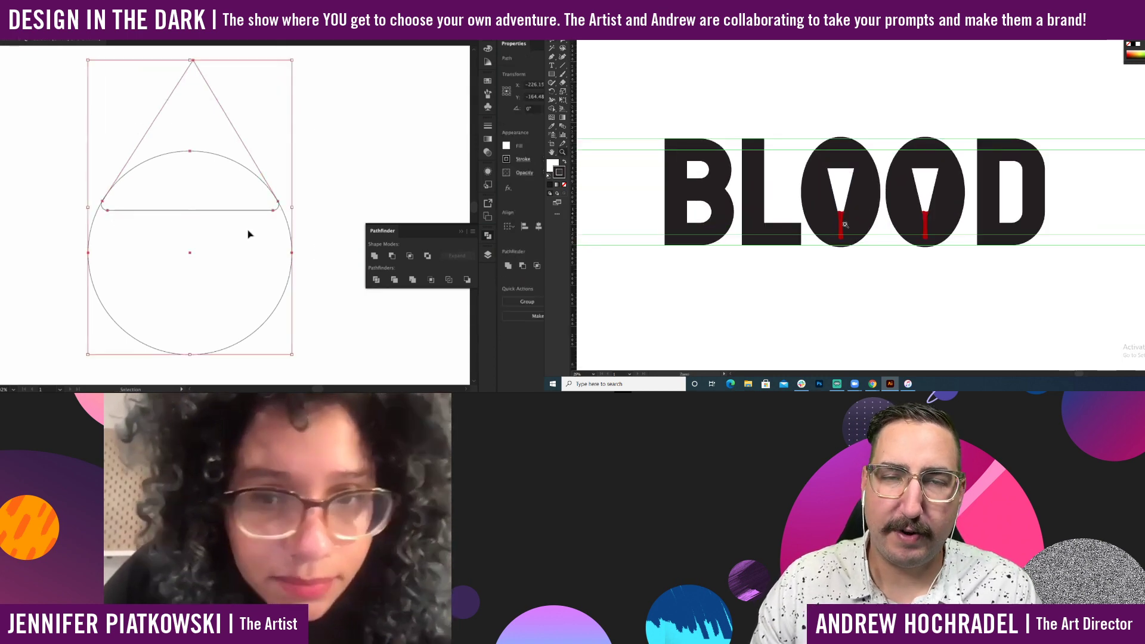
{"action": "left_click", "coordinate": [374, 255]}
Try to smooth the joint on the drop's right side by adjusting the point where the straight edge meets the circle.
{"action": "left_click", "coordinate": [309, 217]}
{"action": "scroll", "coordinate": [281, 215], "scroll_direction": "up", "scroll_amount": 3}
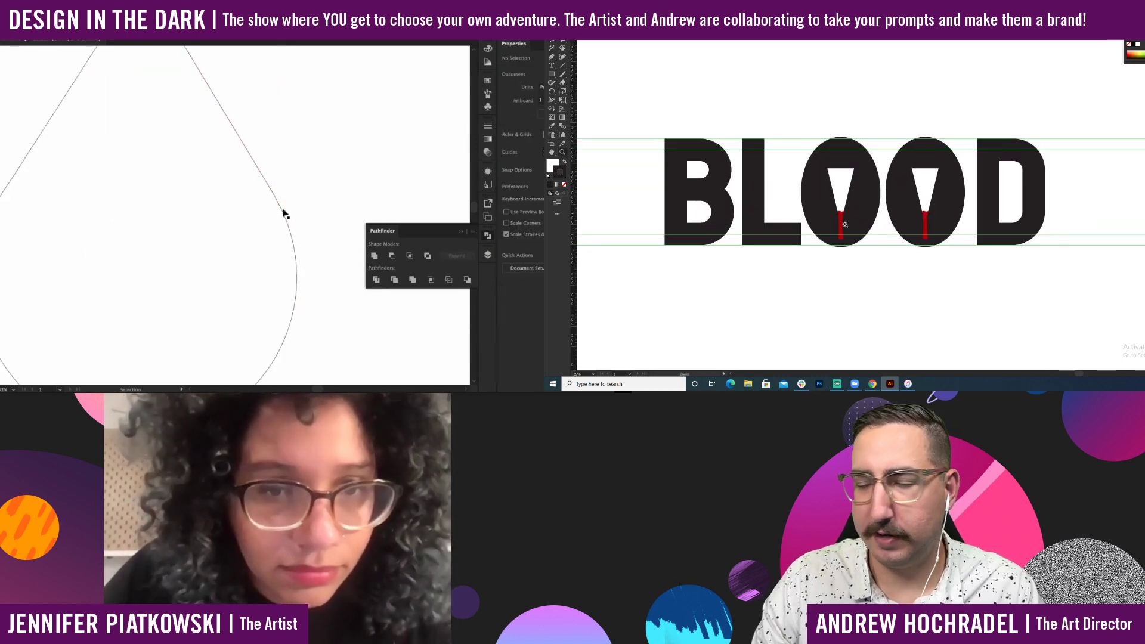
{"action": "key", "text": "a"}
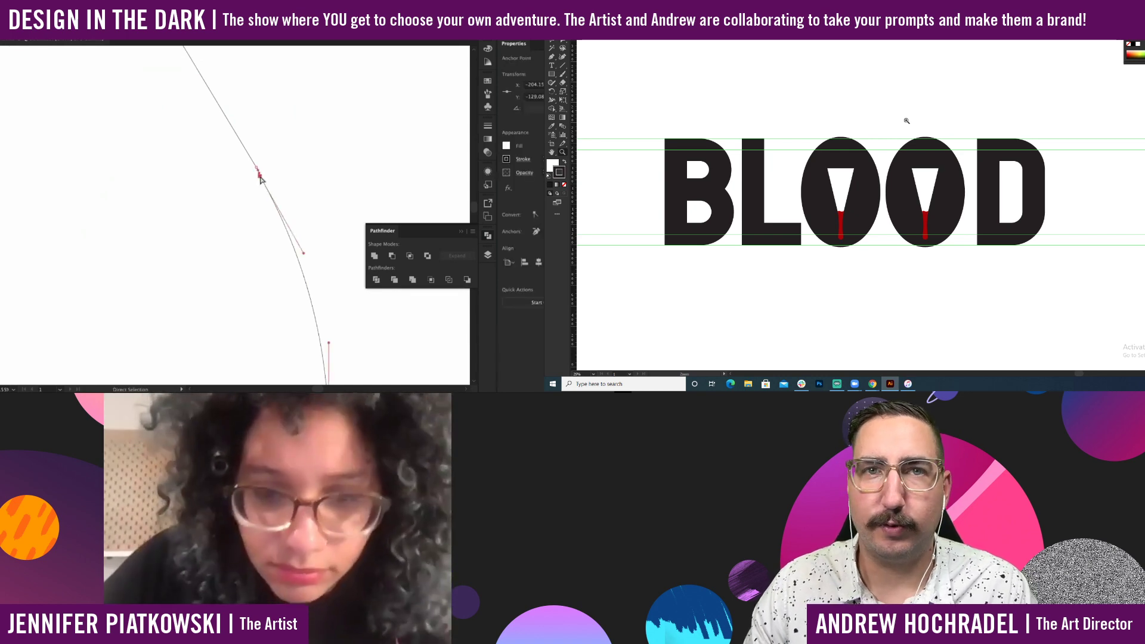
{"action": "left_click", "coordinate": [258, 171]}
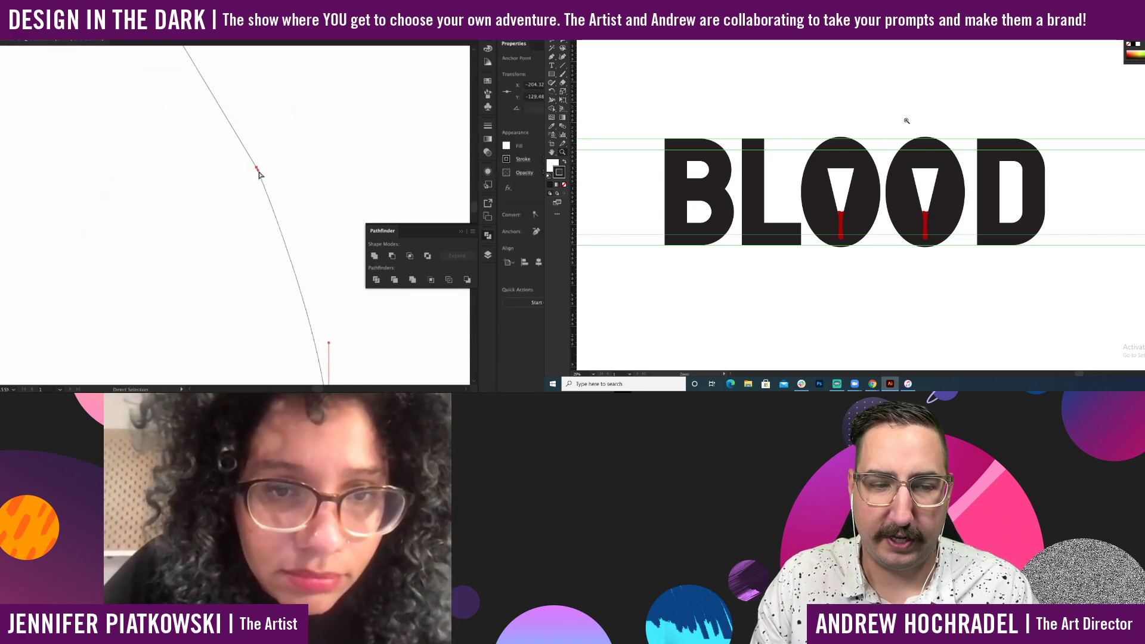
{"action": "left_click_drag", "start_coordinate": [281, 197], "coordinate": [298, 228]}
{"action": "left_click", "coordinate": [313, 254]}
{"action": "left_click", "coordinate": [292, 221]}
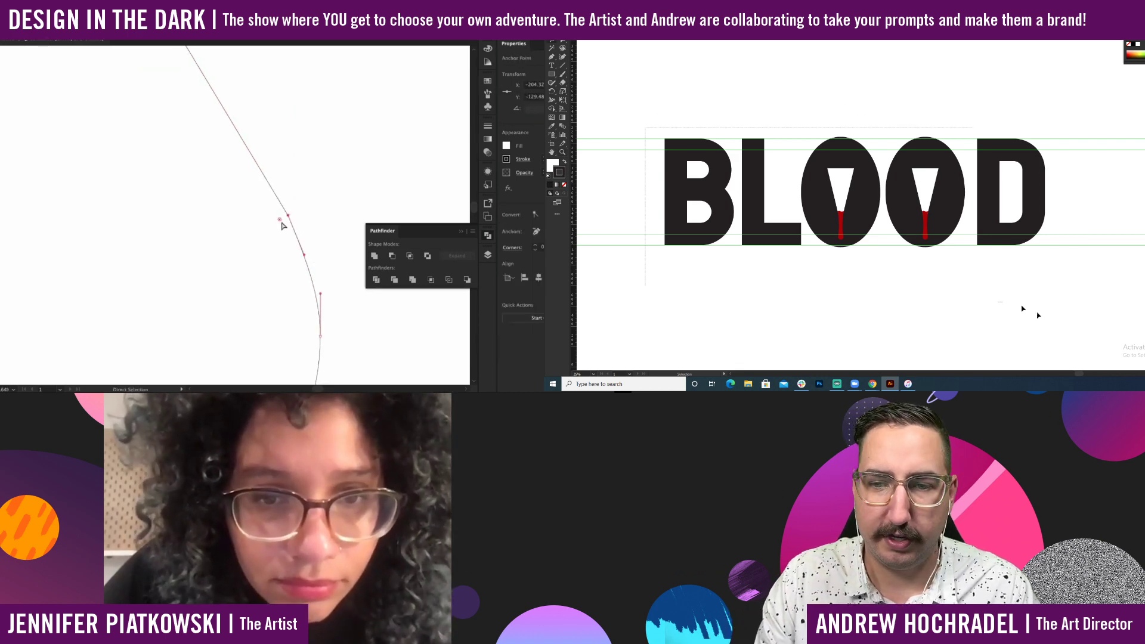
Delete the joint points on the drop's two sides with the Pen tool and start the Y's stem beside the D.
{"action": "left_click_drag", "start_coordinate": [1040, 312], "coordinate": [1079, 235]}
{"action": "left_click_drag", "start_coordinate": [1035, 172], "coordinate": [830, 173]}
{"action": "scroll", "coordinate": [351, 179], "scroll_direction": "down", "scroll_amount": 4}
{"action": "left_click_drag", "start_coordinate": [914, 187], "coordinate": [1032, 191]}
{"action": "left_click", "coordinate": [1040, 164]}
{"action": "key", "text": "p"}
{"action": "left_click", "coordinate": [151, 185]}
{"action": "left_click", "coordinate": [323, 197]}
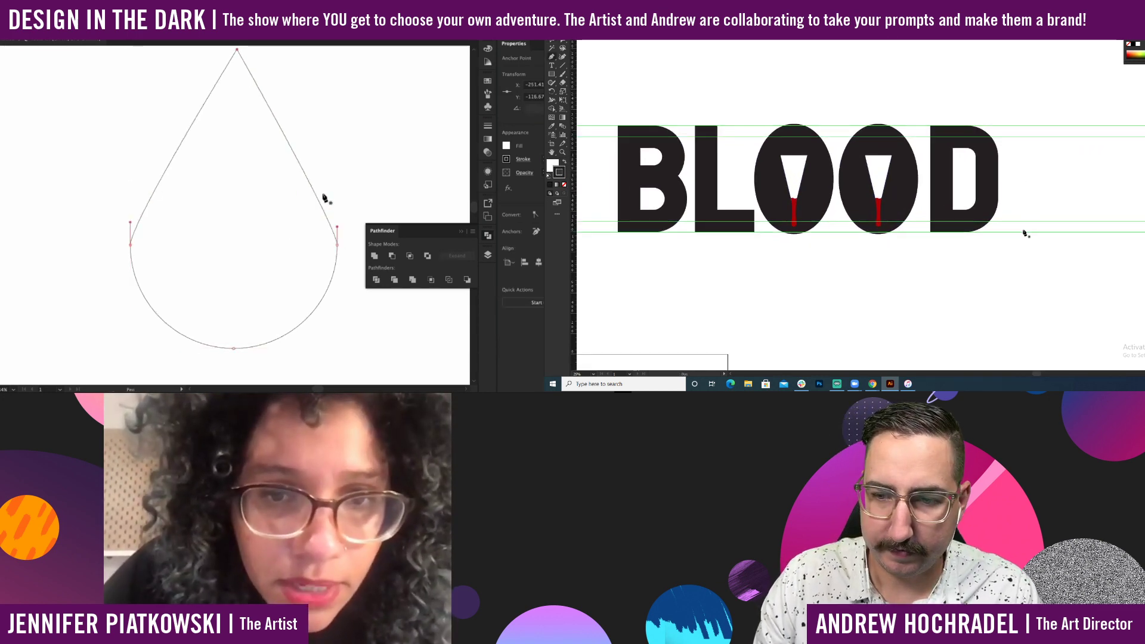
Lengthen the upward handles of the drop's side points to curve its sides, and finish the Y's short vertical stem.
{"action": "key", "text": "a"}
{"action": "left_click_drag", "start_coordinate": [338, 214], "coordinate": [338, 190]}
{"action": "left_click", "coordinate": [1030, 173]}
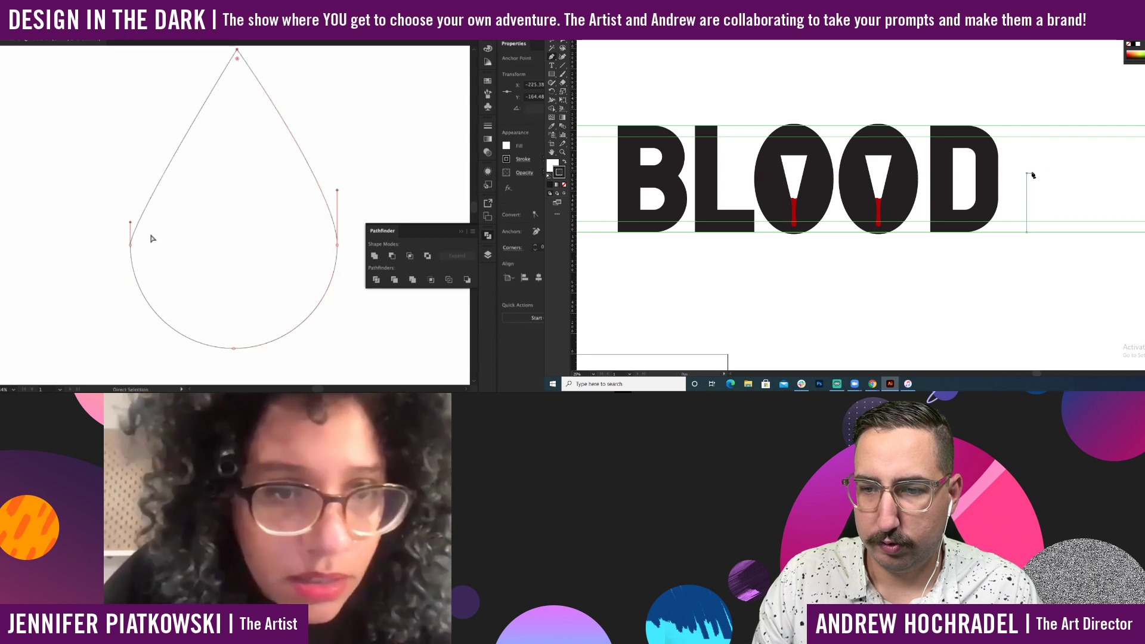
{"action": "left_click_drag", "start_coordinate": [1050, 140], "coordinate": [945, 140]}
{"action": "left_click_drag", "start_coordinate": [130, 223], "coordinate": [131, 188]}
{"action": "left_click_drag", "start_coordinate": [944, 141], "coordinate": [940, 141]}
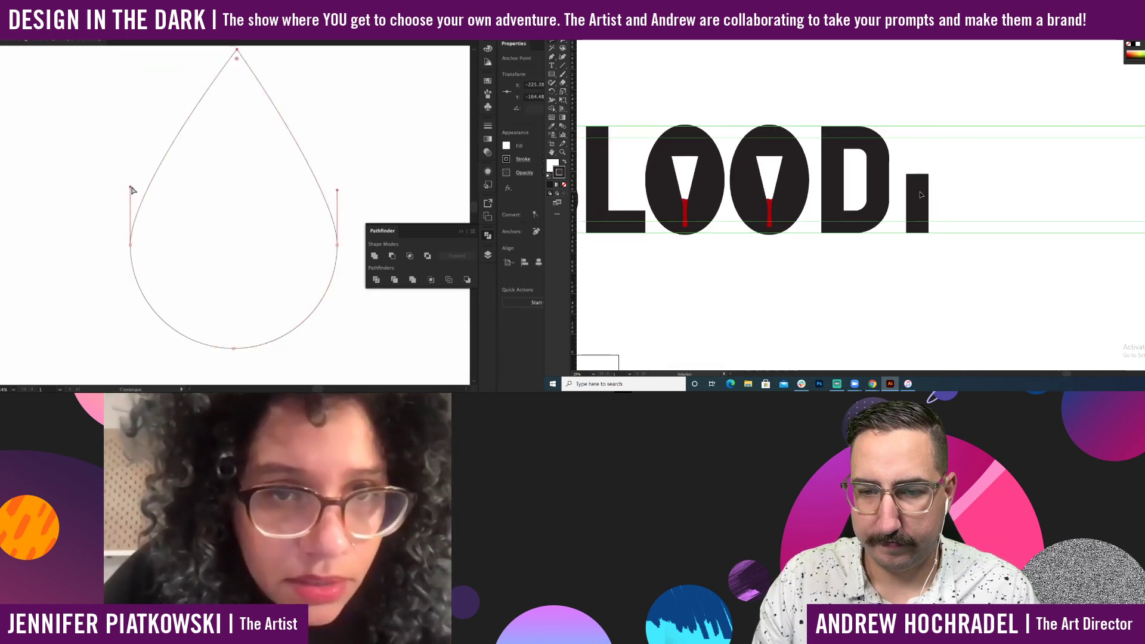
{"action": "left_click", "coordinate": [344, 131]}
Shift the Y's stem slightly right, and leave outline view to move the drop to clear space near the artboard.
{"action": "left_click_drag", "start_coordinate": [918, 198], "coordinate": [929, 199]}
{"action": "key", "text": "super+y"}
{"action": "scroll", "coordinate": [312, 202], "scroll_direction": "down", "scroll_amount": 5}
{"action": "left_click_drag", "start_coordinate": [309, 207], "coordinate": [96, 202]}
{"action": "left_click", "coordinate": [999, 158]}
{"action": "left_click_drag", "start_coordinate": [93, 202], "coordinate": [13, 276]}
{"action": "left_click_drag", "start_coordinate": [169, 165], "coordinate": [206, 63]}
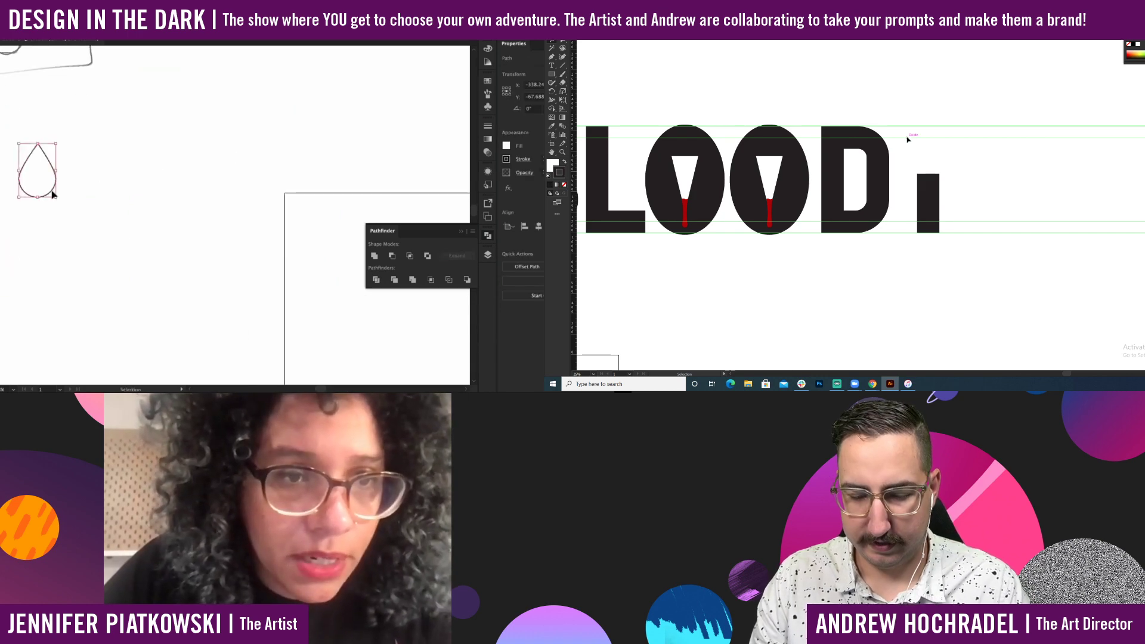
{"action": "left_click_drag", "start_coordinate": [53, 192], "coordinate": [256, 299]}
Lengthen the upper handle of the drop's right side point to give that side a fuller curve.
{"action": "scroll", "coordinate": [226, 172], "scroll_direction": "up", "scroll_amount": 4}
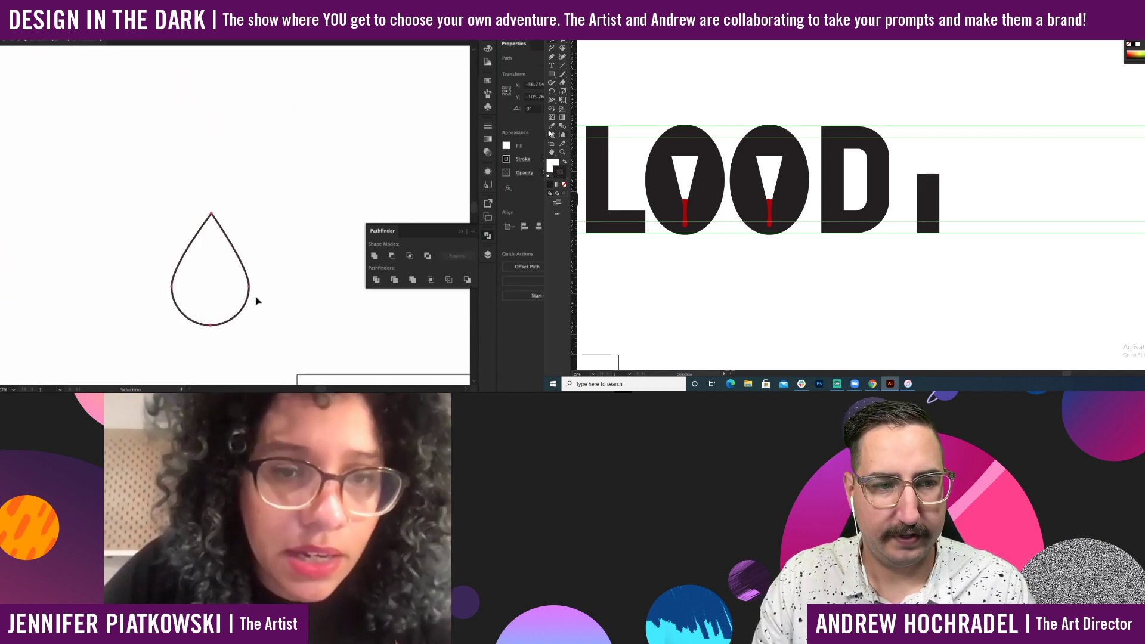
{"action": "scroll", "coordinate": [257, 300], "scroll_direction": "up", "scroll_amount": 3}
{"action": "key", "text": "a"}
{"action": "left_click", "coordinate": [239, 271]}
{"action": "left_click_drag", "start_coordinate": [239, 227], "coordinate": [239, 209]}
Create a small three-sided polygon over the top of the D as the base for the Y's arms.
{"action": "left_click", "coordinate": [552, 75]}
{"action": "left_click", "coordinate": [589, 109]}
{"action": "left_click", "coordinate": [855, 125]}
{"action": "type", "text": "3"}
{"action": "key", "text": "Return"}
Lengthen the upper handle of the drop's left side point to match the right side.
{"action": "left_click", "coordinate": [51, 272]}
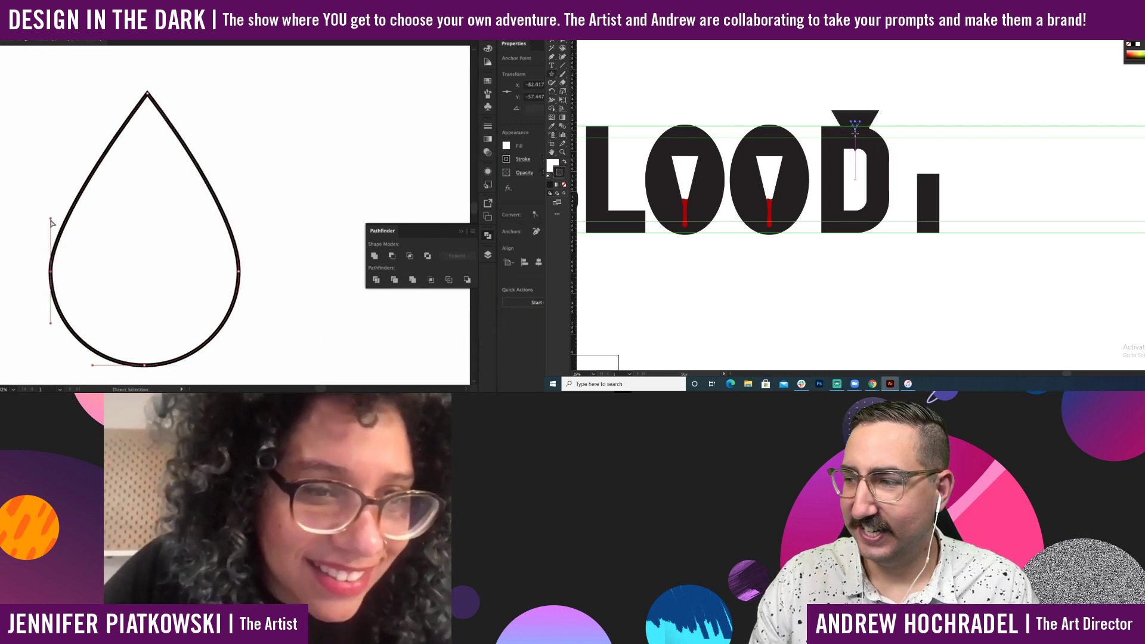
{"action": "key", "text": "z"}
{"action": "left_click_drag", "start_coordinate": [51, 219], "coordinate": [51, 195]}
{"action": "left_click", "coordinate": [805, 187], "text": "alt"}
{"action": "left_click", "coordinate": [805, 187], "text": "alt"}
{"action": "left_click", "coordinate": [805, 186], "text": "alt"}
{"action": "left_click_drag", "start_coordinate": [896, 283], "coordinate": [749, 149]}
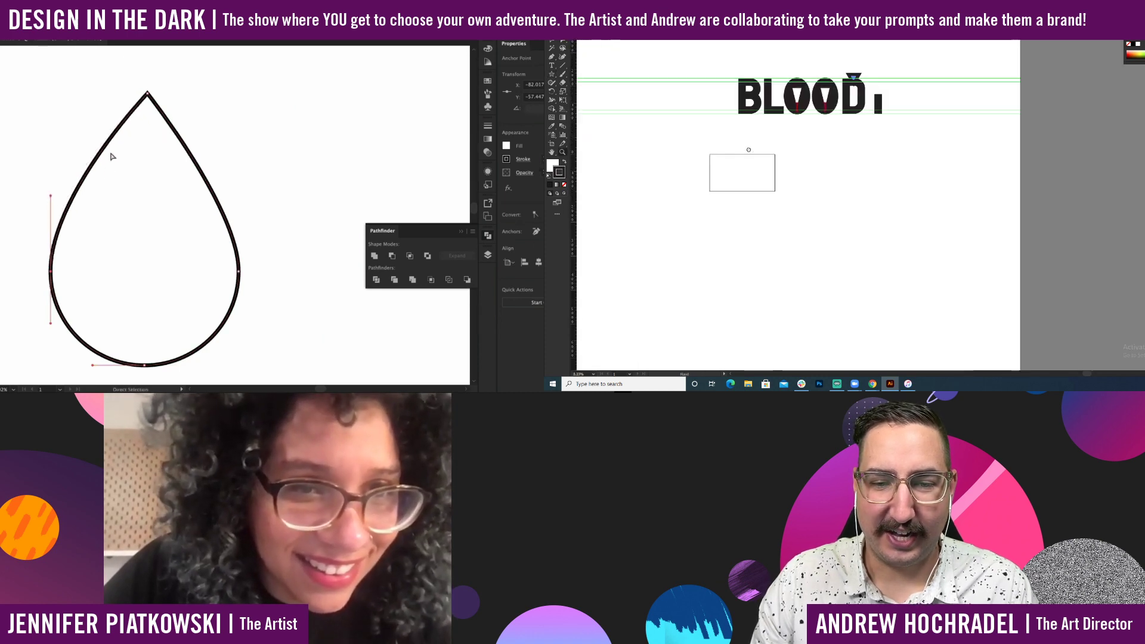
{"action": "left_click", "coordinate": [280, 218]}
{"action": "key", "text": "v"}
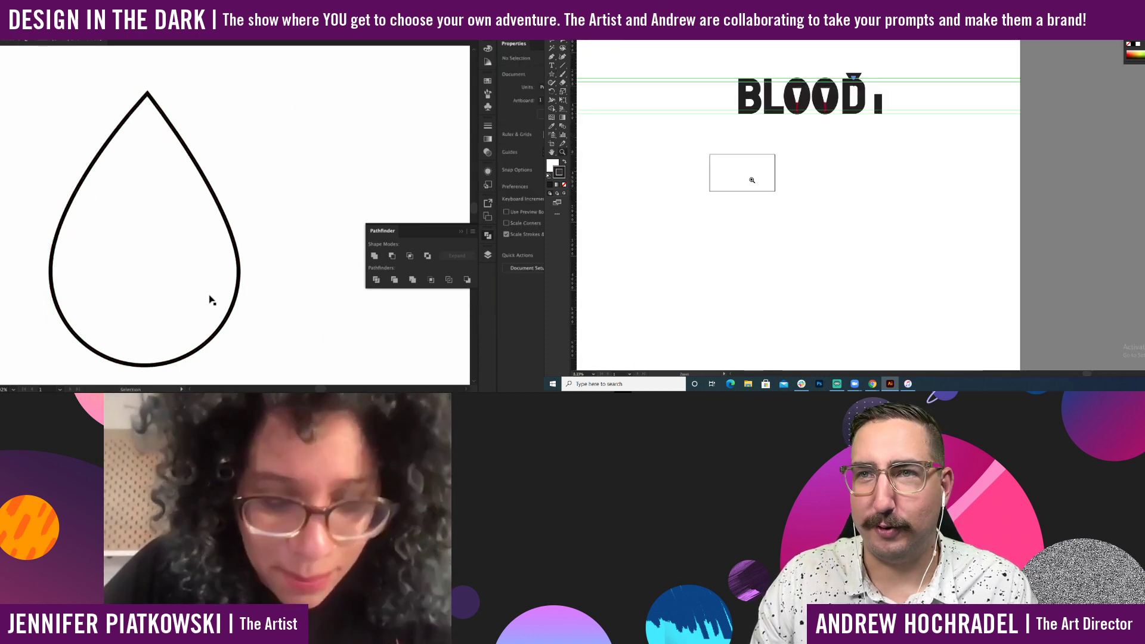
Draw a horizontal line across the drop's widest part from edge to edge.
{"action": "key", "text": "backslash"}
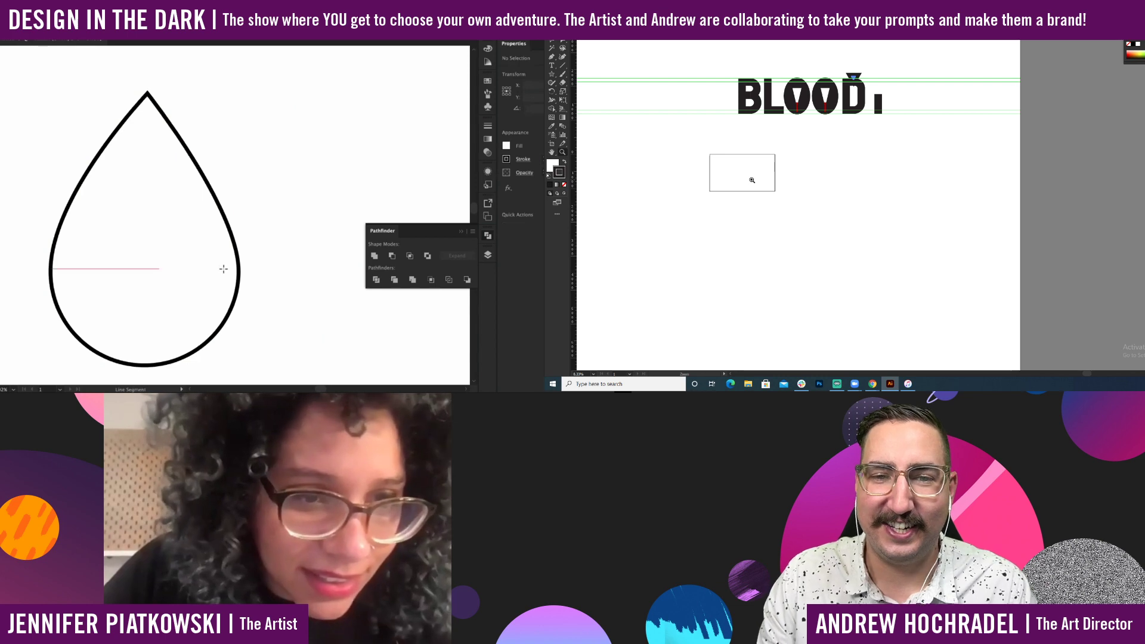
{"action": "left_click_drag", "start_coordinate": [52, 269], "coordinate": [232, 232]}
{"action": "key", "text": "v"}
{"action": "left_click", "coordinate": [267, 286]}
Select the drop together with its line, and enlarge the triangle over the D with the Scale tool.
{"action": "scroll", "coordinate": [268, 286], "scroll_direction": "down", "scroll_amount": 5}
{"action": "left_click_drag", "start_coordinate": [151, 157], "coordinate": [148, 154]}
{"action": "left_click", "coordinate": [815, 132]}
{"action": "left_click", "coordinate": [903, 185]}
{"action": "left_click", "coordinate": [907, 200]}
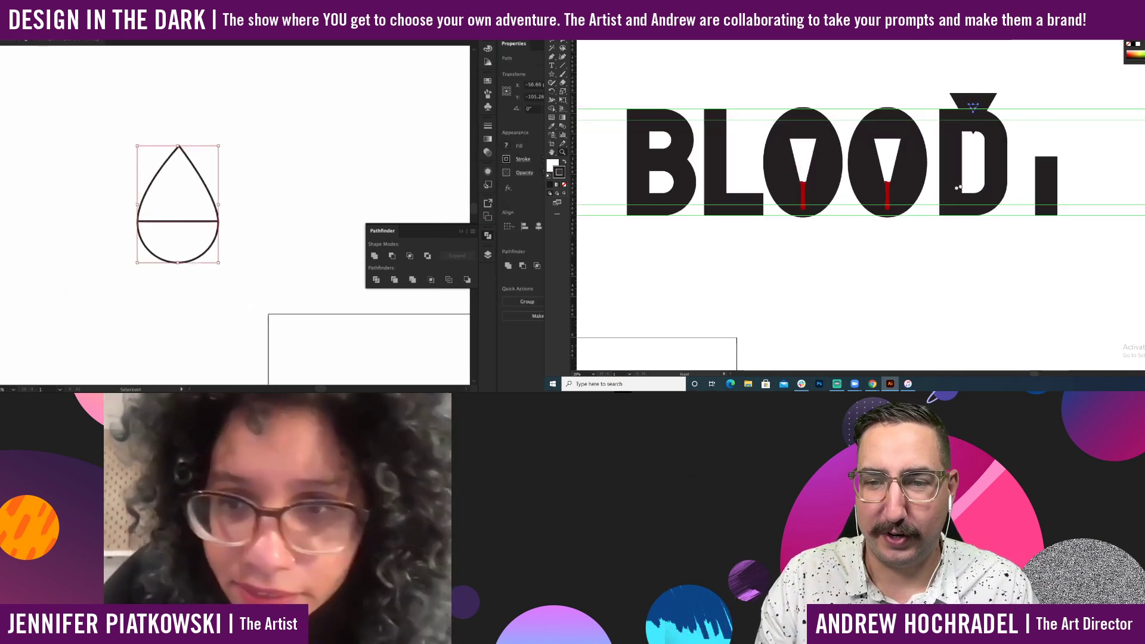
{"action": "left_click_drag", "start_coordinate": [984, 141], "coordinate": [885, 160]}
{"action": "key", "text": "s"}
{"action": "left_click_drag", "start_coordinate": [897, 115], "coordinate": [934, 85]}
Thicken the drop's strokes and place a copy beside it, and reshape the triangle over the D into an open V.
{"action": "left_click", "coordinate": [268, 196]}
{"action": "mouse_move", "coordinate": [263, 273]}
{"action": "left_mouse_down"}
{"action": "mouse_move", "coordinate": [212, 279]}
{"action": "mouse_move", "coordinate": [165, 238]}
{"action": "mouse_move", "coordinate": [289, 251]}
{"action": "mouse_move", "coordinate": [310, 275]}
{"action": "mouse_move", "coordinate": [247, 270]}
{"action": "left_mouse_up"}
{"action": "scroll", "coordinate": [210, 278], "scroll_direction": "down", "scroll_amount": 3}
{"action": "key", "text": "p"}
{"action": "key", "text": "a"}
{"action": "left_click", "coordinate": [299, 288]}
{"action": "scroll", "coordinate": [247, 271], "scroll_direction": "up", "scroll_amount": 3}
{"action": "left_click", "coordinate": [200, 270]}
{"action": "left_click_drag", "start_coordinate": [880, 119], "coordinate": [902, 119]}
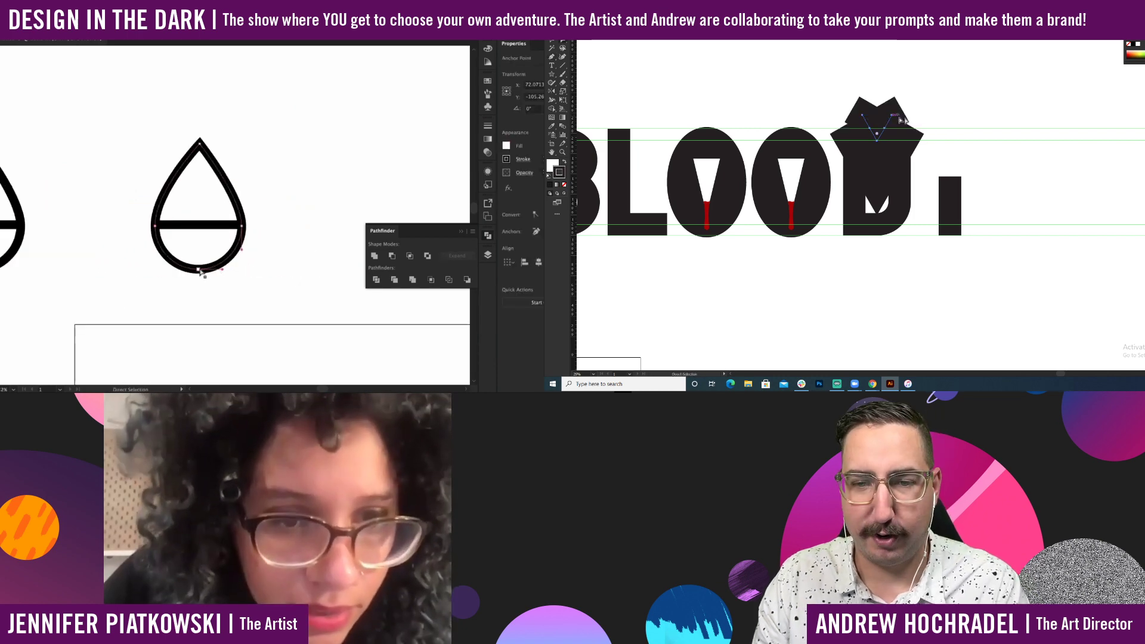
{"action": "left_click", "coordinate": [299, 271]}
{"action": "left_click_drag", "start_coordinate": [299, 271], "coordinate": [265, 270]}
Draw a tall rectangle beside the drop and round its corners, and pull the V's upper end points inward.
{"action": "key", "text": "m"}
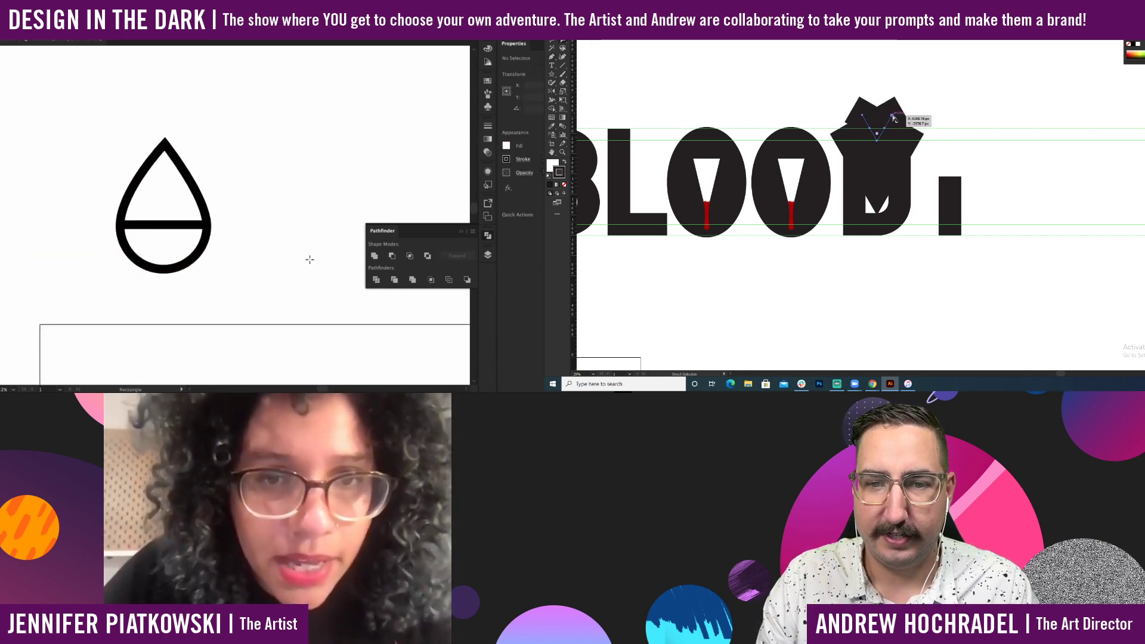
{"action": "left_click_drag", "start_coordinate": [263, 138], "coordinate": [334, 282]}
{"action": "left_click_drag", "start_coordinate": [895, 119], "coordinate": [890, 115]}
{"action": "key", "text": "a"}
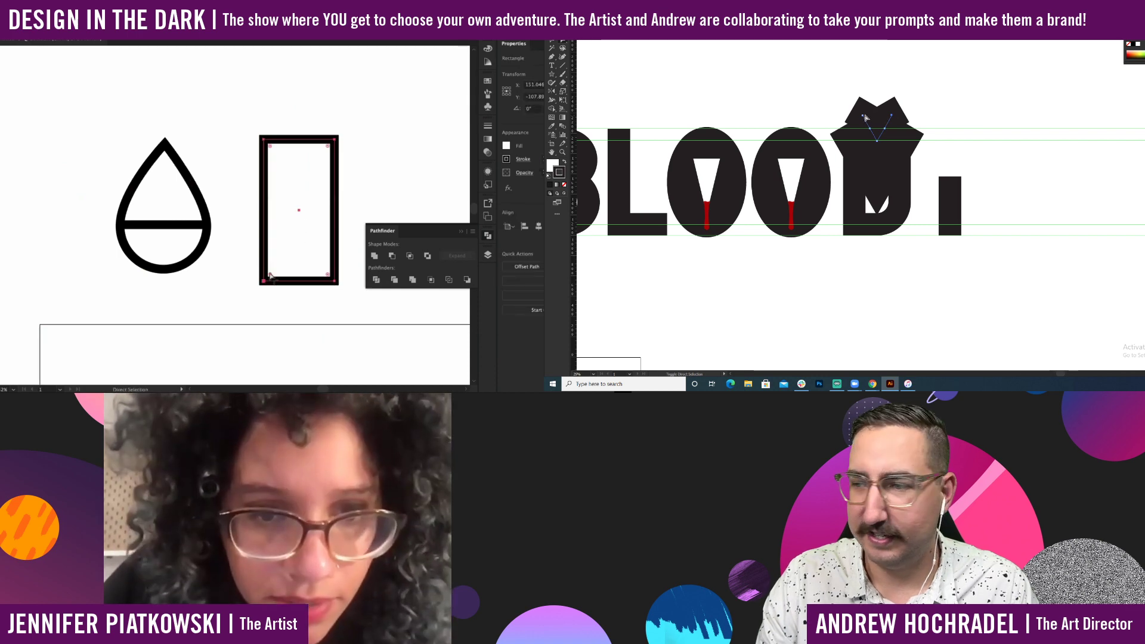
{"action": "left_click_drag", "start_coordinate": [270, 275], "coordinate": [287, 253]}
{"action": "key", "text": "Delete"}
{"action": "left_click", "coordinate": [346, 207]}
{"action": "left_click_drag", "start_coordinate": [346, 207], "coordinate": [326, 208]}
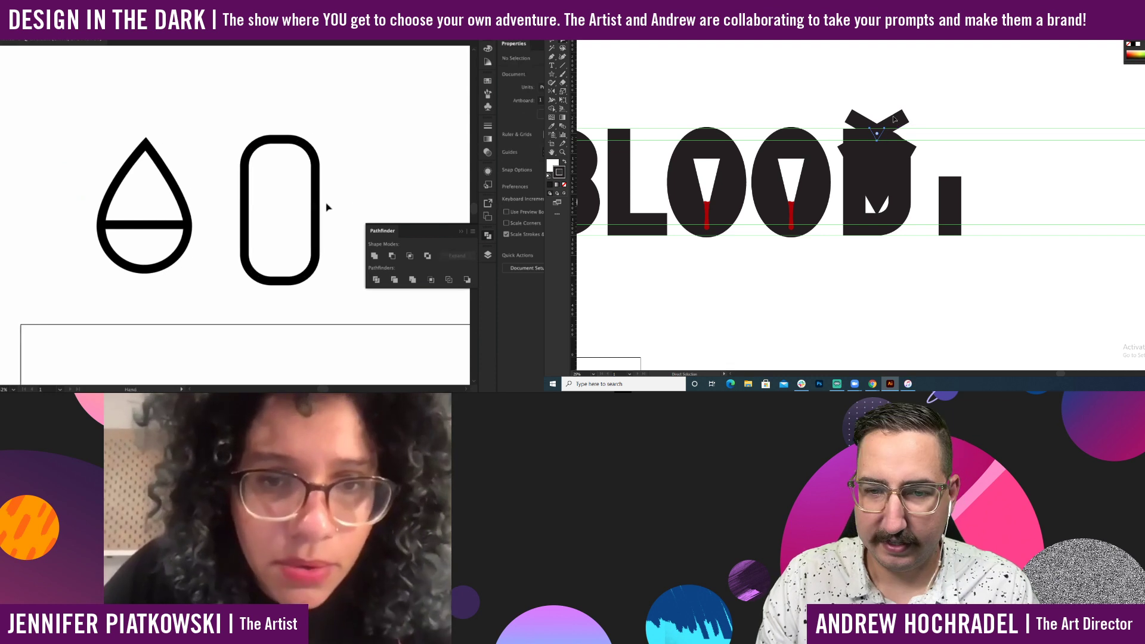
Move the V shape from the D onto the short stem to form the letter Y.
{"action": "key", "text": "v"}
{"action": "left_click", "coordinate": [317, 200]}
{"action": "left_click", "coordinate": [316, 168]}
{"action": "left_click_drag", "start_coordinate": [882, 137], "coordinate": [955, 136]}
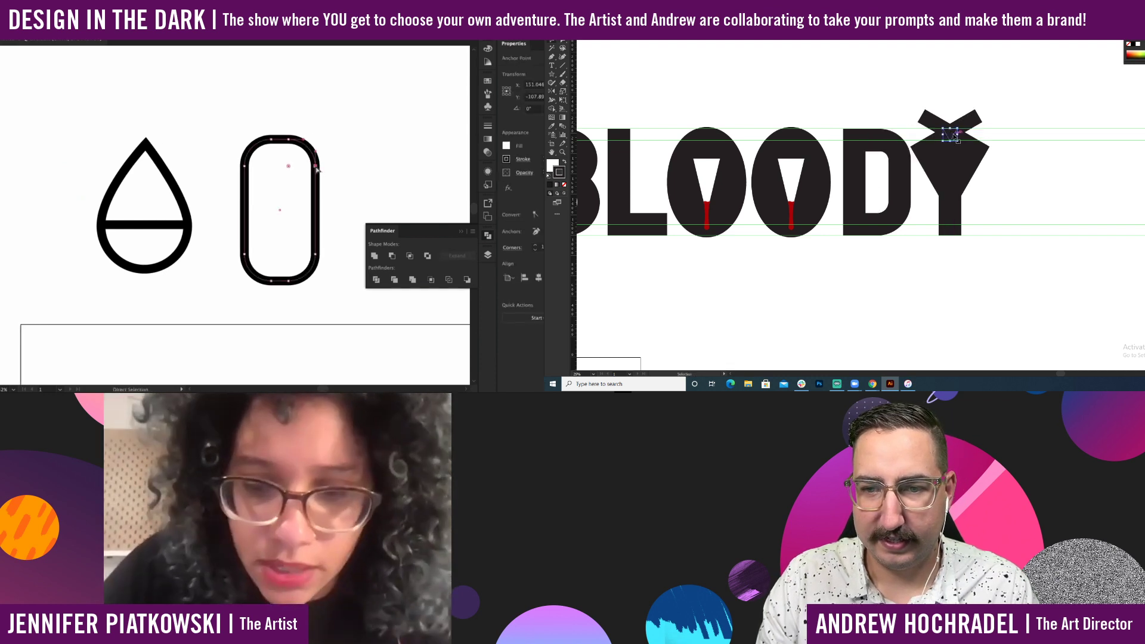
Try to taper the rounded rectangle's upper end by moving its shoulder points inward.
{"action": "left_click_drag", "start_coordinate": [318, 169], "coordinate": [305, 158]}
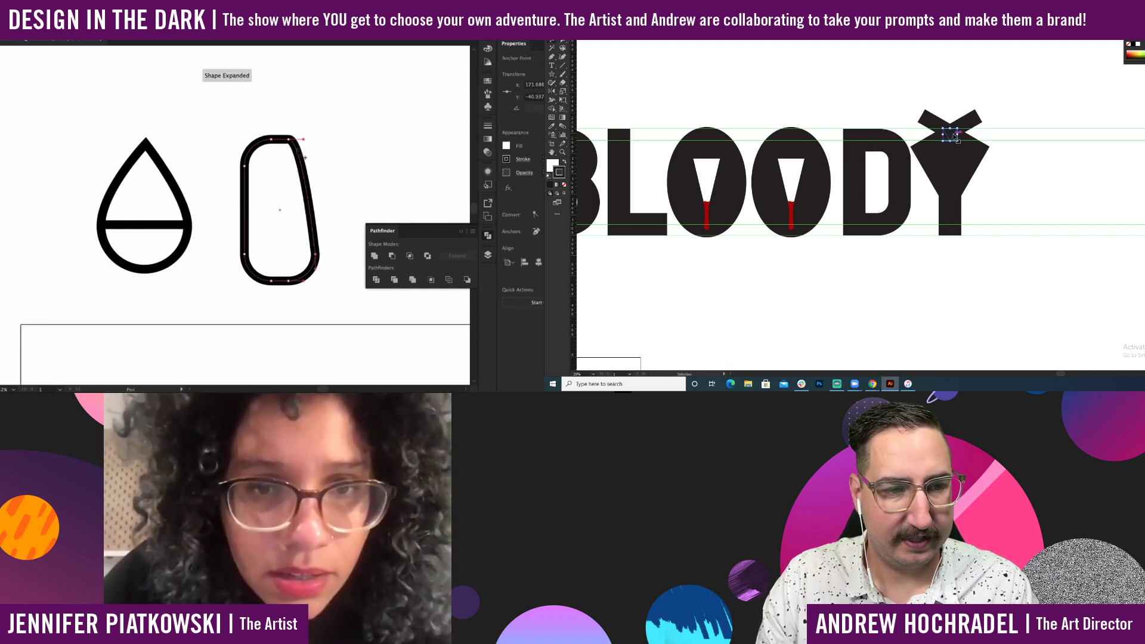
{"action": "left_click", "coordinate": [246, 168]}
{"action": "left_click", "coordinate": [272, 140]}
{"action": "key", "text": "slash"}
{"action": "key", "text": "ctrl+z"}
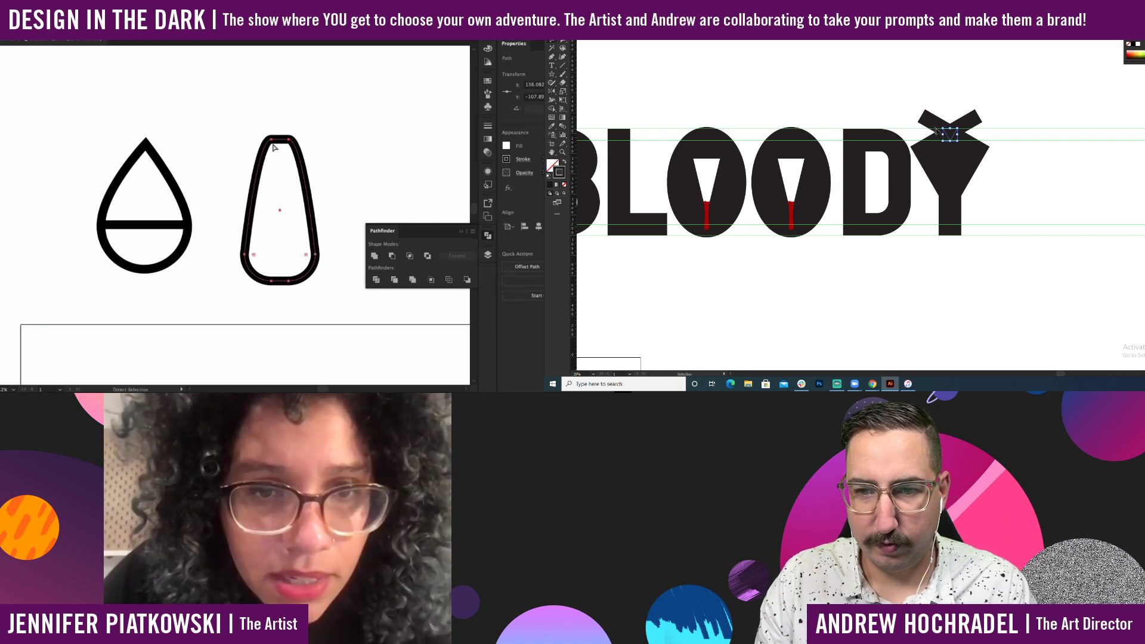
{"action": "key", "text": "ctrl+z"}
{"action": "key", "text": "s"}
{"action": "key", "text": "ctrl+z"}
Replace the rounded rectangle's two top-edge points with one centred point, and scale up the Y's V-shaped arms.
{"action": "key", "text": "minus"}
{"action": "left_click_drag", "start_coordinate": [972, 123], "coordinate": [1041, 73]}
{"action": "left_click", "coordinate": [289, 140]}
{"action": "left_click", "coordinate": [271, 142]}
{"action": "key", "text": "equal"}
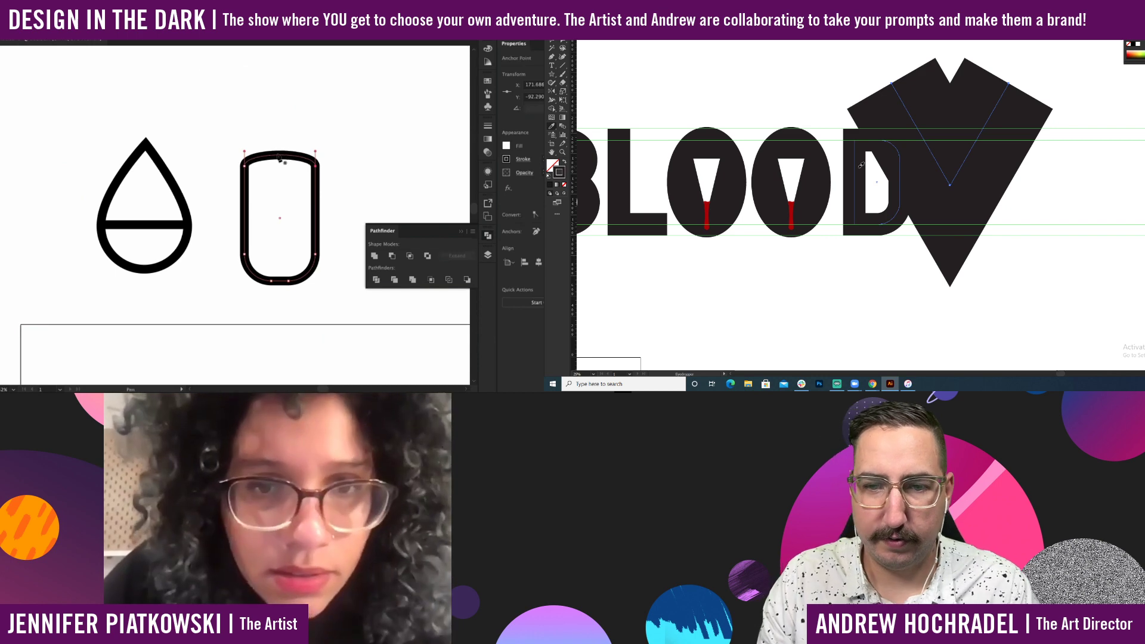
{"action": "left_click", "coordinate": [278, 155]}
Undo the scaling of the Y's arms and turn off Scale Strokes & Effects in the preferences.
{"action": "key", "text": "ctrl+z"}
{"action": "key", "text": "ctrl+z"}
{"action": "key", "text": "a"}
{"action": "key", "text": "v"}
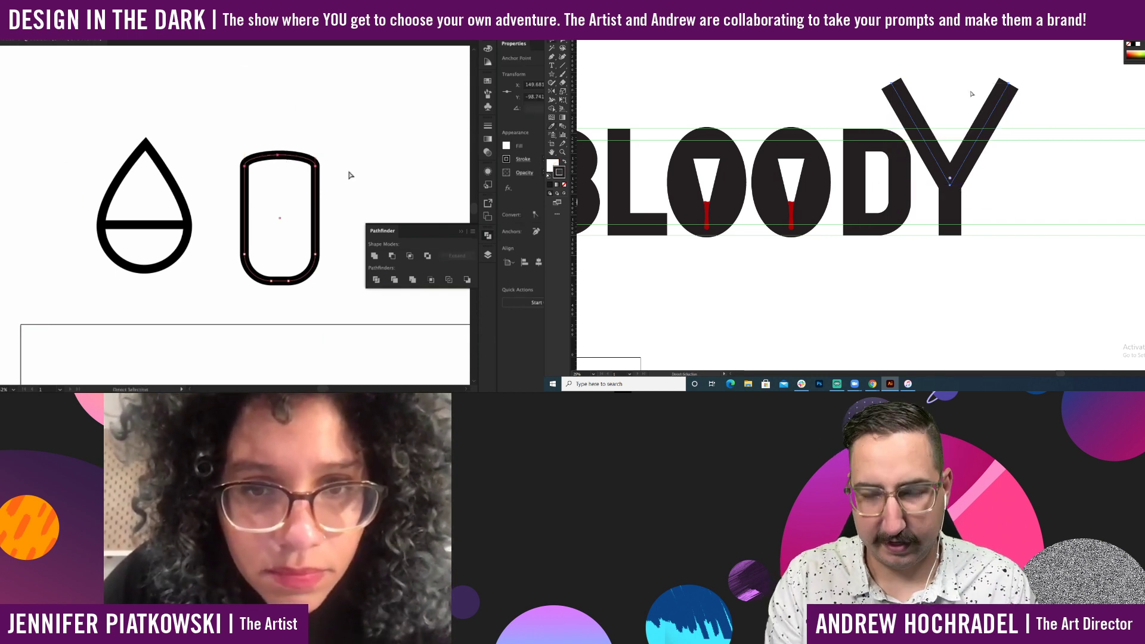
{"action": "key", "text": "ctrl+k"}
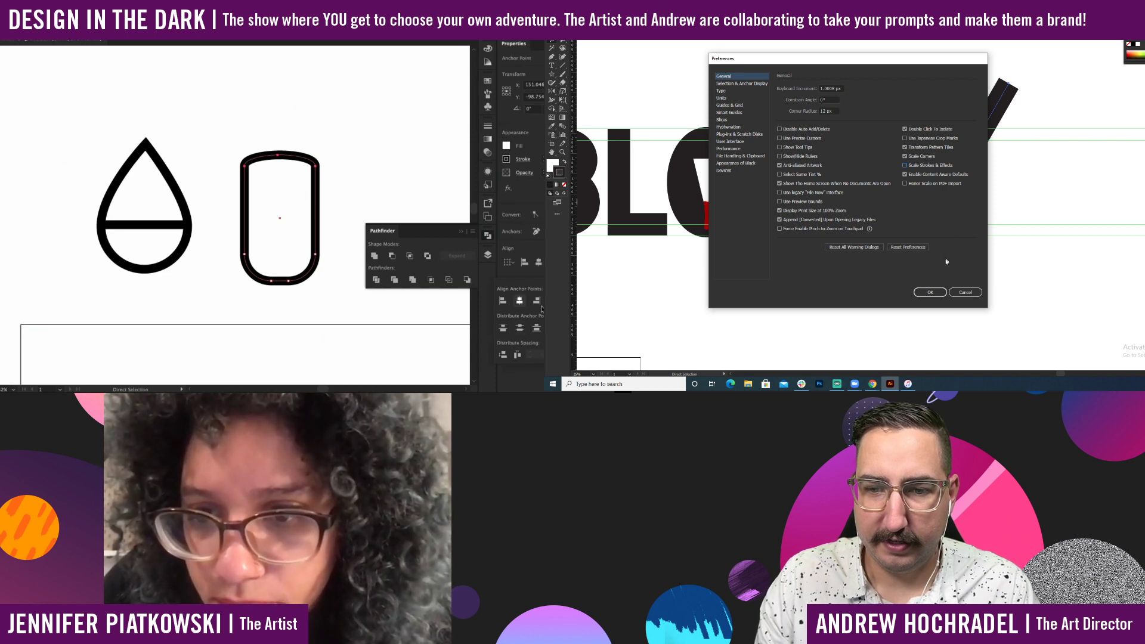
{"action": "left_click", "coordinate": [930, 292]}
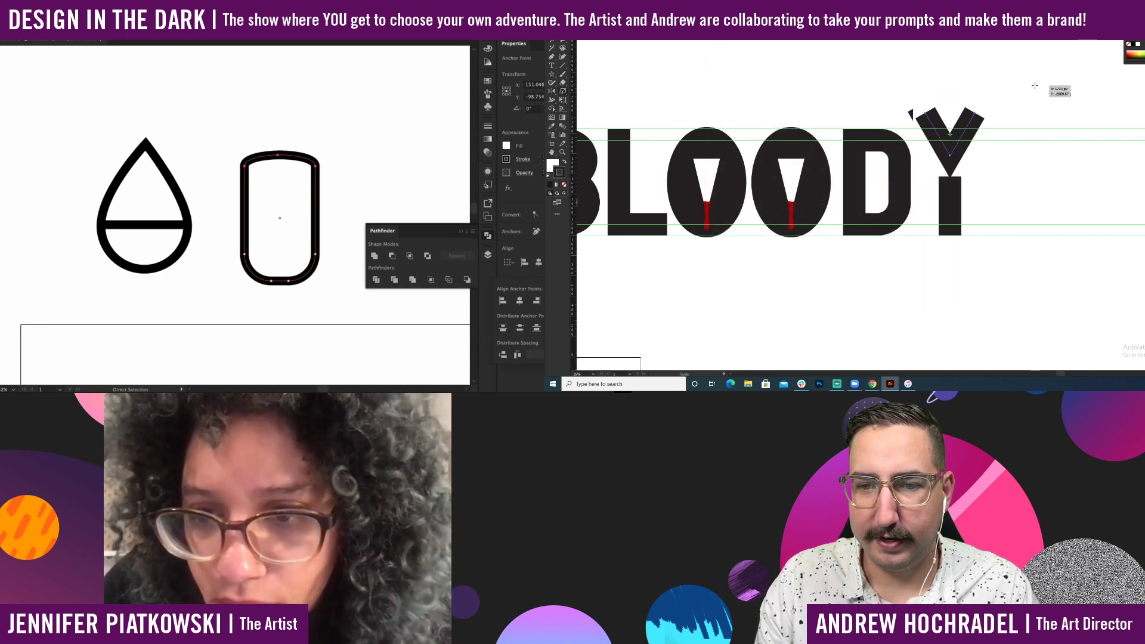
{"action": "key", "text": "ctrl+z"}
Lower and enlarge the Y's arms until they join the stem, and undo the alignment of the rounded rectangle's points.
{"action": "left_click", "coordinate": [523, 331]}
{"action": "key", "text": "shift+Down"}
{"action": "key", "text": "shift+Down"}
{"action": "key", "text": "shift+Down"}
{"action": "key", "text": "shift+Down"}
{"action": "key", "text": "shift+Down"}
{"action": "key", "text": "shift+Down"}
{"action": "key", "text": "shift+Down"}
{"action": "key", "text": "shift+Down"}
{"action": "key", "text": "shift+Down"}
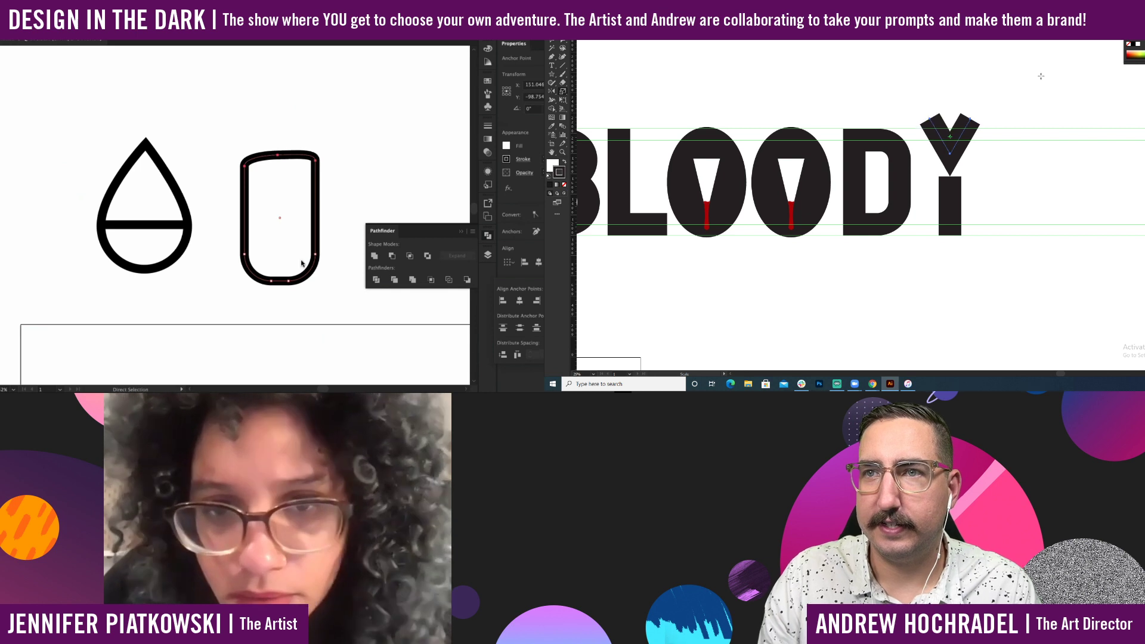
{"action": "left_click", "coordinate": [313, 291]}
{"action": "key", "text": "super+z"}
{"action": "key", "text": "shift+Down"}
{"action": "key", "text": "shift+Down"}
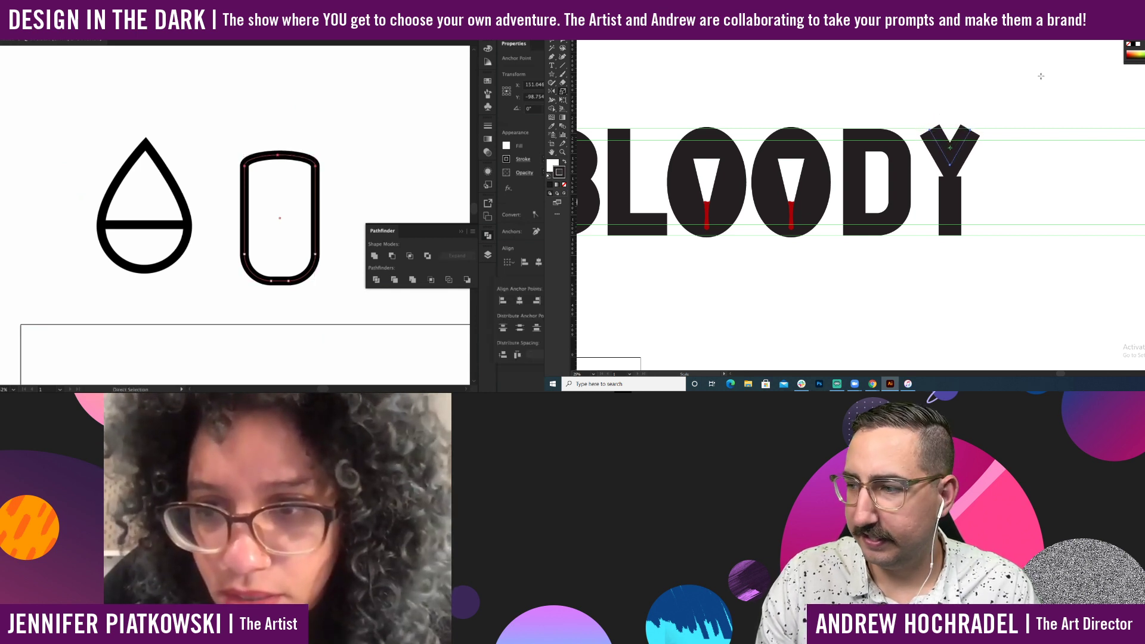
{"action": "left_click_drag", "start_coordinate": [1040, 106], "coordinate": [1068, 91]}
Pull the rounded rectangle's top centre point up into a peak and extend its shoulder handles to curve the upper sides.
{"action": "left_click", "coordinate": [280, 157]}
{"action": "left_click_drag", "start_coordinate": [279, 156], "coordinate": [280, 92]}
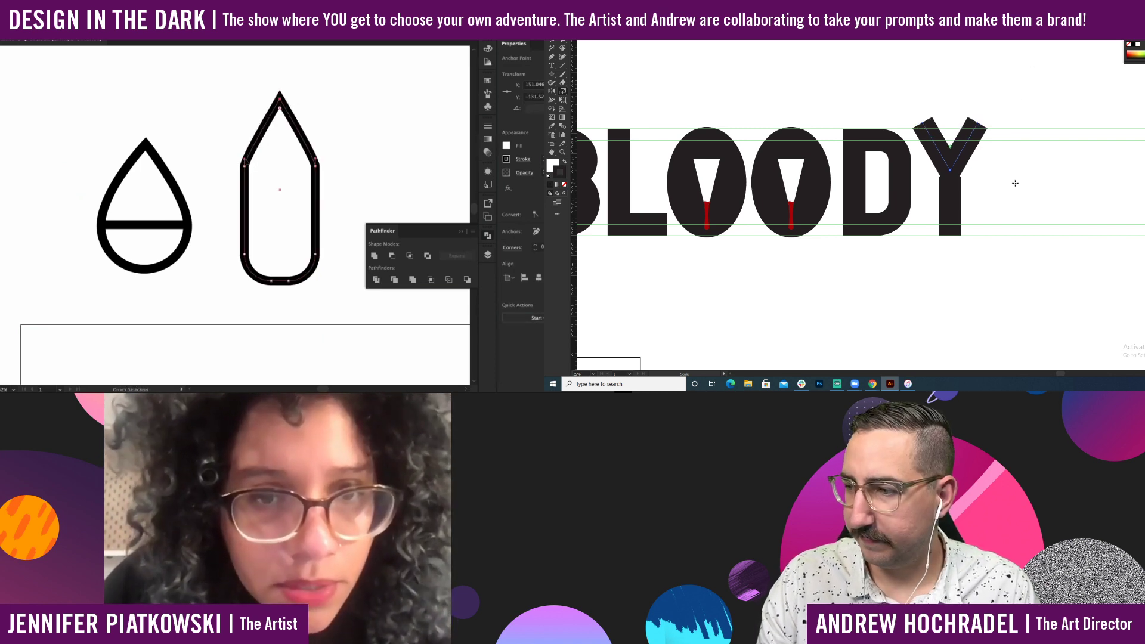
{"action": "left_click_drag", "start_coordinate": [245, 159], "coordinate": [245, 138]}
{"action": "key", "text": "a"}
{"action": "left_click_drag", "start_coordinate": [317, 159], "coordinate": [315, 133]}
{"action": "key", "text": "v"}
{"action": "left_click_drag", "start_coordinate": [245, 141], "coordinate": [281, 178]}
{"action": "key", "text": "v"}
{"action": "left_click", "coordinate": [146, 226]}
{"action": "left_click", "coordinate": [207, 266]}
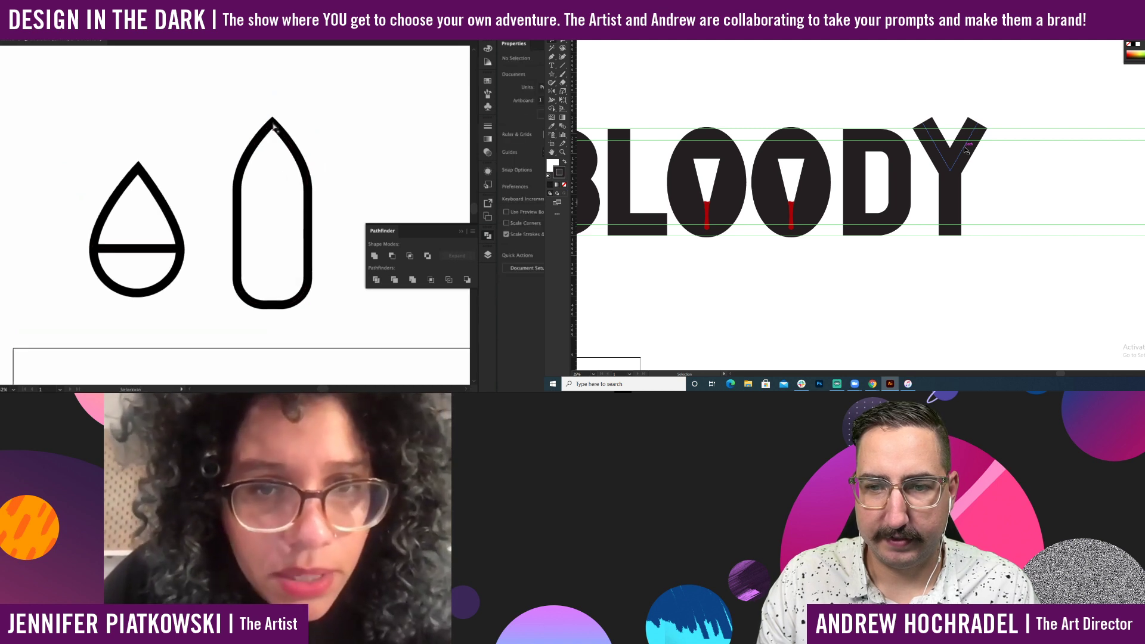
Draw a rectangle across the Y's arm tips down to the letters' top guide, and raise the pointed shape's tip.
{"action": "key", "text": "a"}
{"action": "left_click", "coordinate": [272, 126]}
{"action": "key", "text": "m"}
{"action": "left_click_drag", "start_coordinate": [896, 80], "coordinate": [999, 116]}
{"action": "left_click_drag", "start_coordinate": [273, 143], "coordinate": [273, 149]}
{"action": "left_click_drag", "start_coordinate": [999, 115], "coordinate": [1004, 128]}
{"action": "key", "text": "ctrl+z"}
{"action": "left_click", "coordinate": [322, 135]}
{"action": "key", "text": "v"}
{"action": "left_click_drag", "start_coordinate": [274, 110], "coordinate": [272, 93]}
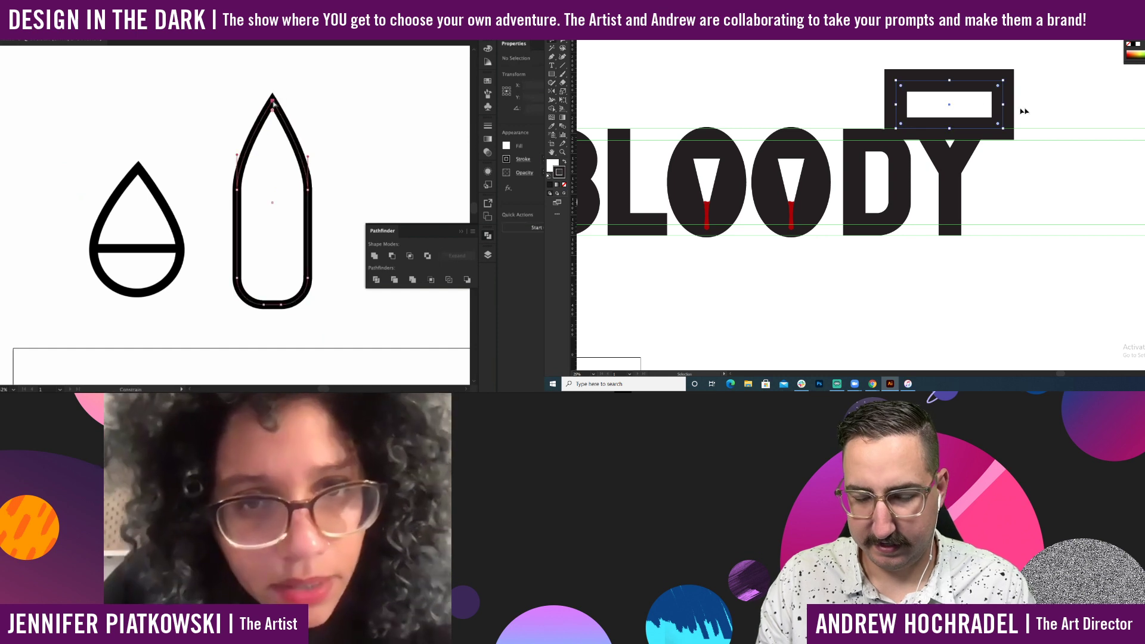
Sample the white background for the rectangle so it trims the Y's arms, and undo raising the pointed shape's tip.
{"action": "key", "text": "i"}
{"action": "left_click", "coordinate": [1045, 95]}
{"action": "left_click", "coordinate": [316, 160]}
{"action": "key", "text": "ctrl+z"}
{"action": "key", "text": "v"}
{"action": "left_click", "coordinate": [1033, 108]}
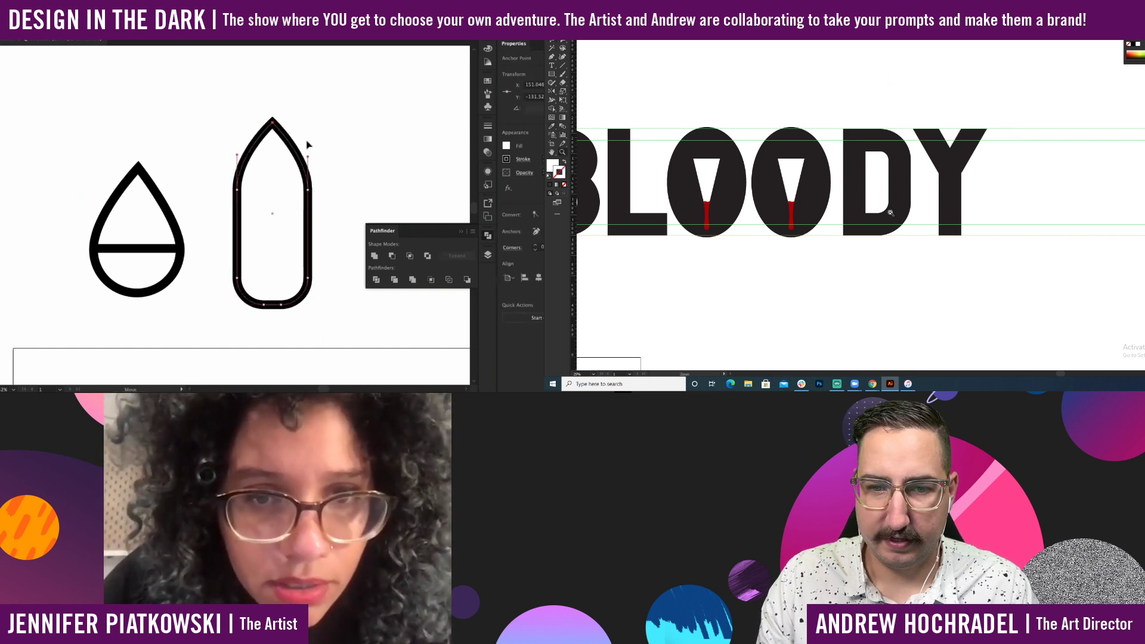
Lengthen the shoulder handle of the pointed shape to round its upper side.
{"action": "left_click", "coordinate": [891, 213], "text": "alt"}
{"action": "left_click_drag", "start_coordinate": [237, 156], "coordinate": [237, 141]}
{"action": "left_click", "coordinate": [991, 194]}
{"action": "left_click", "coordinate": [332, 143]}
{"action": "key", "text": "space"}
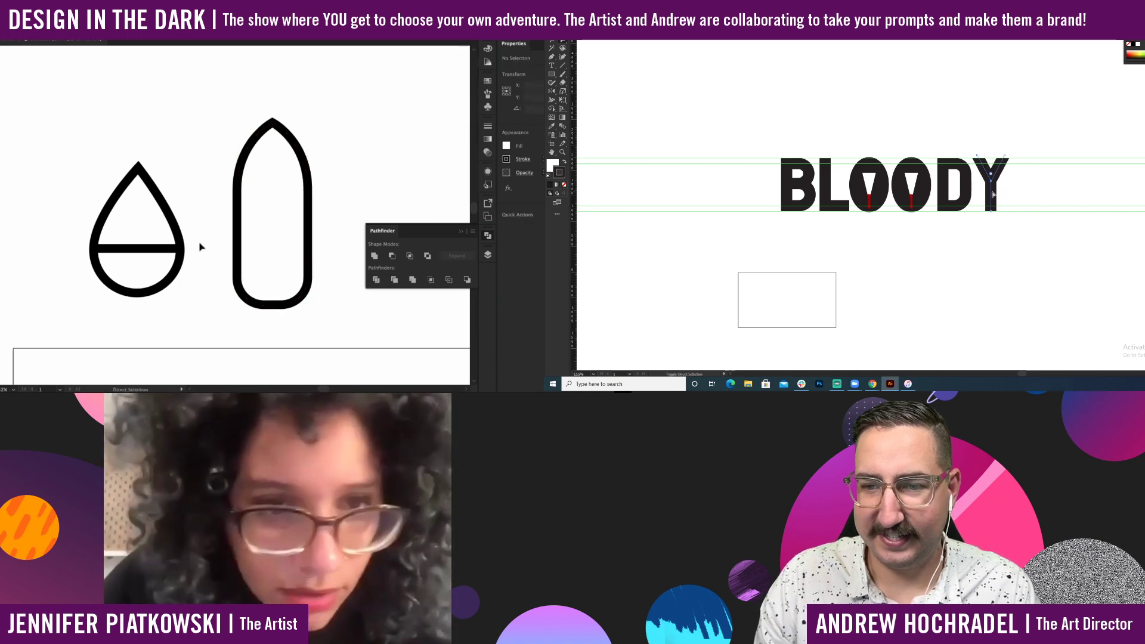
{"action": "key", "text": "shift+Down"}
Copy the drop's horizontal line onto the pointed shape and fit its ends to the shape's side edges.
{"action": "left_click_drag", "start_coordinate": [150, 248], "coordinate": [342, 241]}
{"action": "key", "text": "a"}
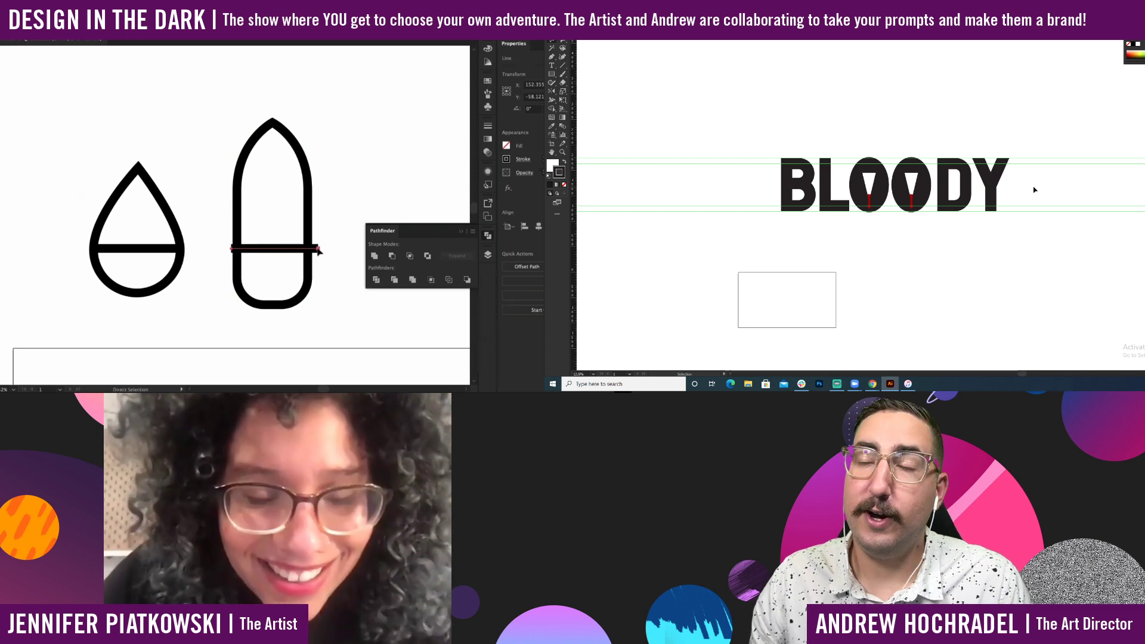
{"action": "mouse_move", "coordinate": [237, 250]}
{"action": "left_mouse_down"}
{"action": "mouse_move", "coordinate": [226, 250]}
{"action": "mouse_move", "coordinate": [237, 249]}
{"action": "left_mouse_up"}
{"action": "key", "text": "v"}
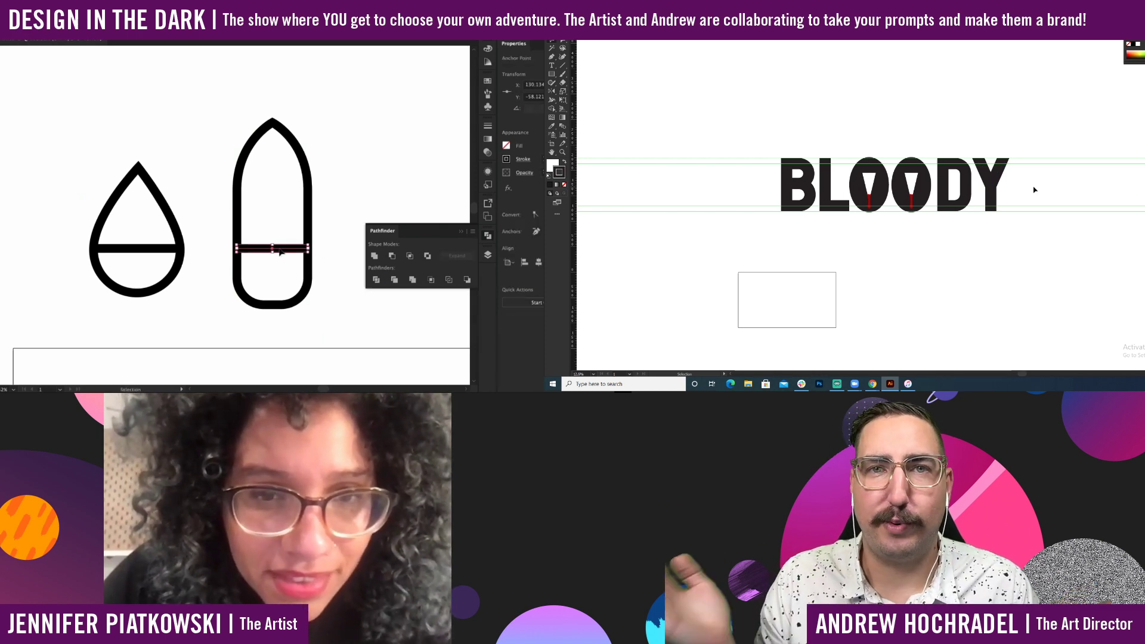
{"action": "left_click", "coordinate": [335, 276]}
{"action": "key", "text": "ctrl+minus"}
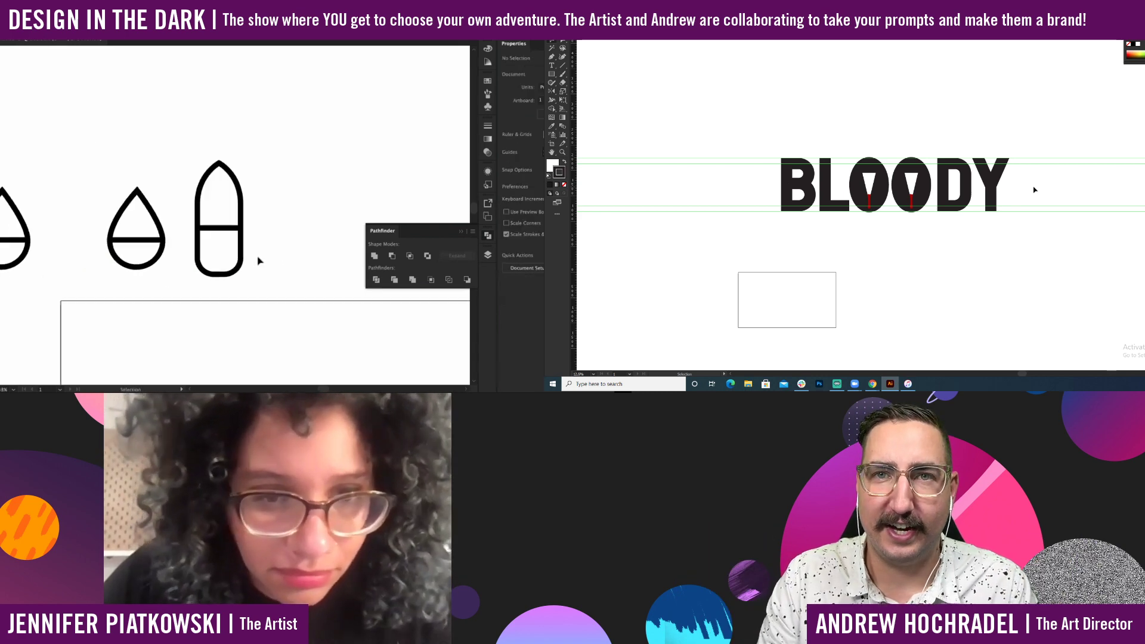
Draw a vertical highlight line inside the pointed shape and raise the lower end of the drop's curved highlight.
{"action": "key", "text": "backslash"}
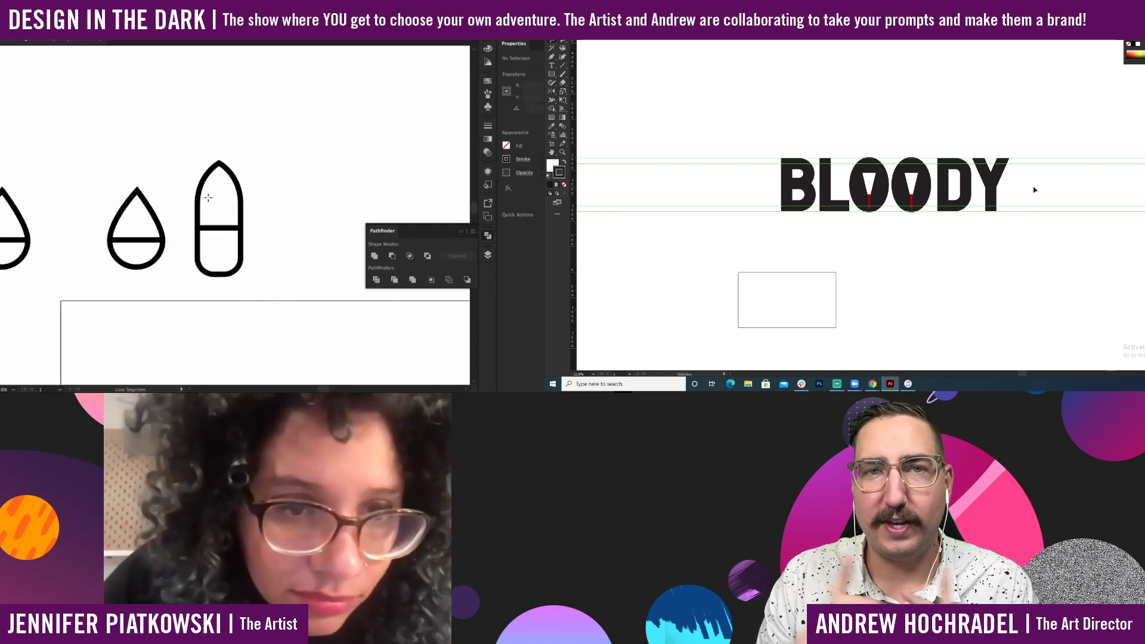
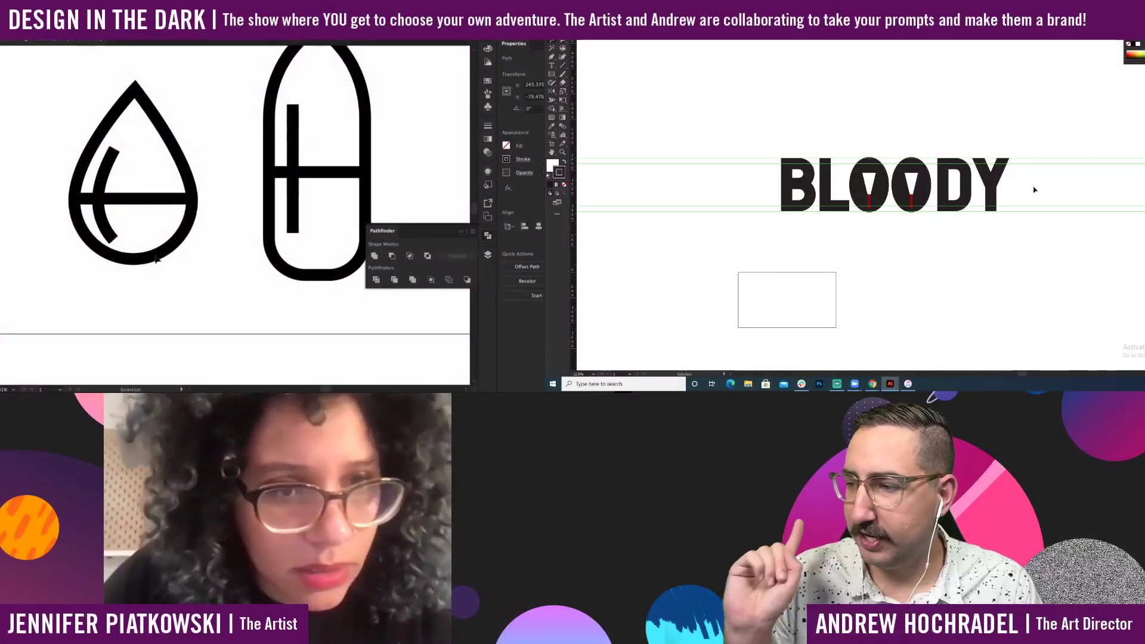
{"action": "left_click_drag", "start_coordinate": [113, 245], "coordinate": [112, 236]}
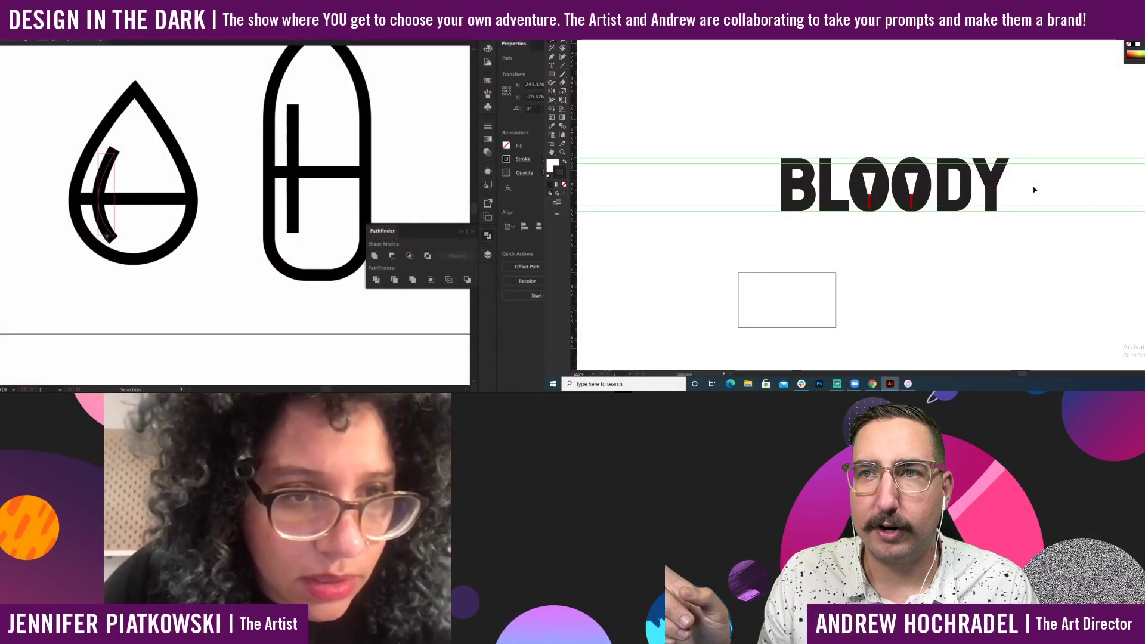
{"action": "left_click", "coordinate": [159, 268]}
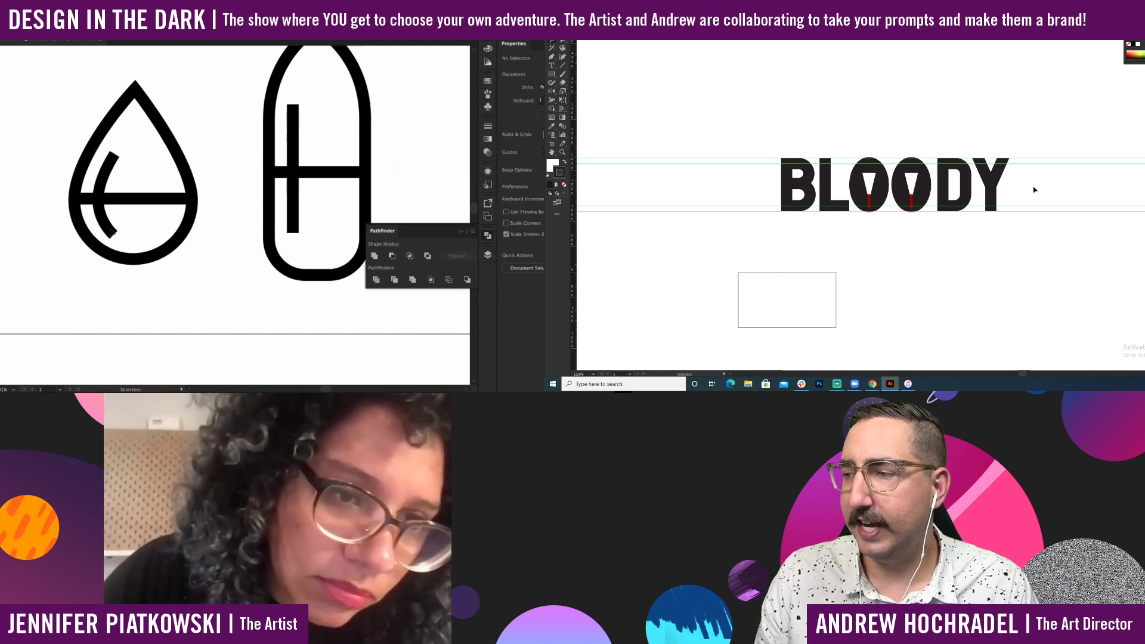
Give the drop's curved highlight stroke round caps.
{"action": "left_click", "coordinate": [117, 237]}
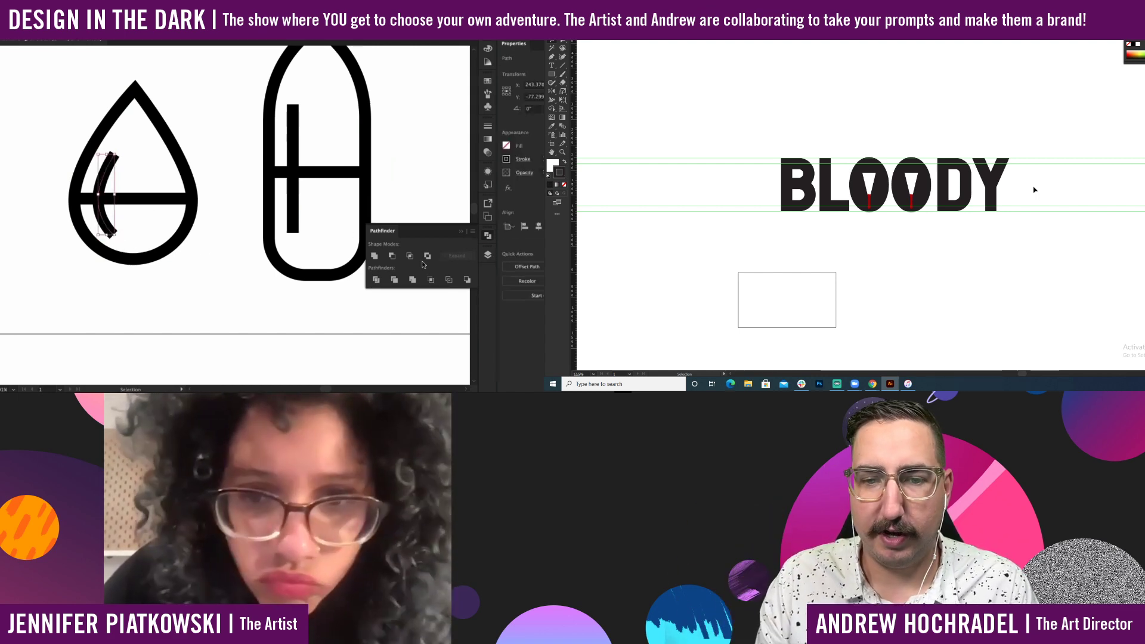
{"action": "left_click", "coordinate": [522, 160]}
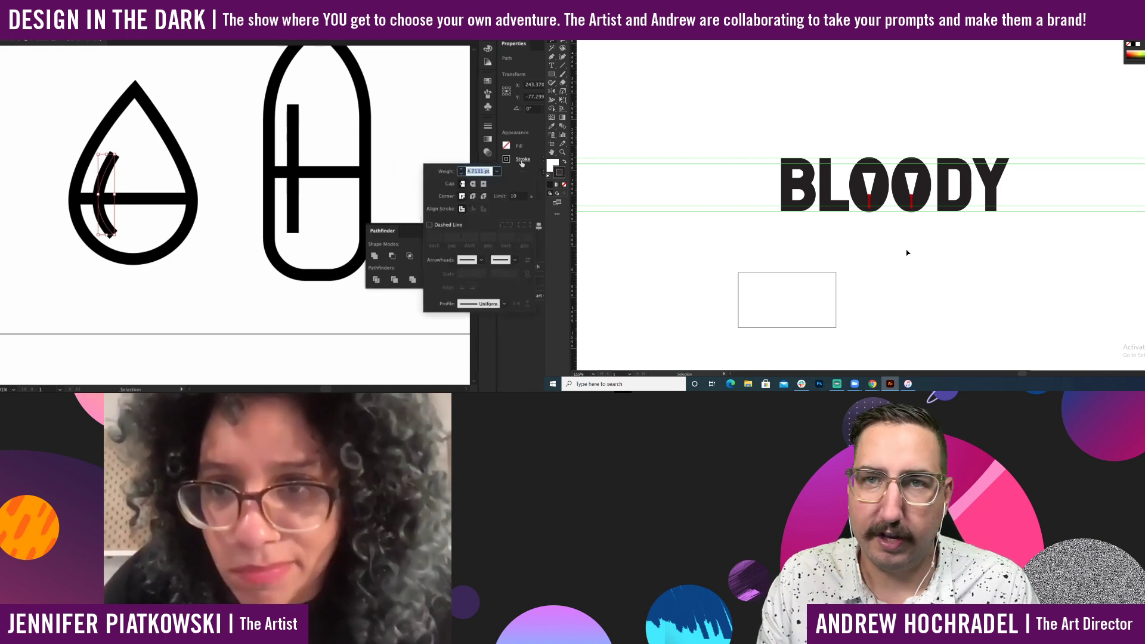
{"action": "left_click", "coordinate": [473, 184]}
{"action": "left_click", "coordinate": [149, 297]}
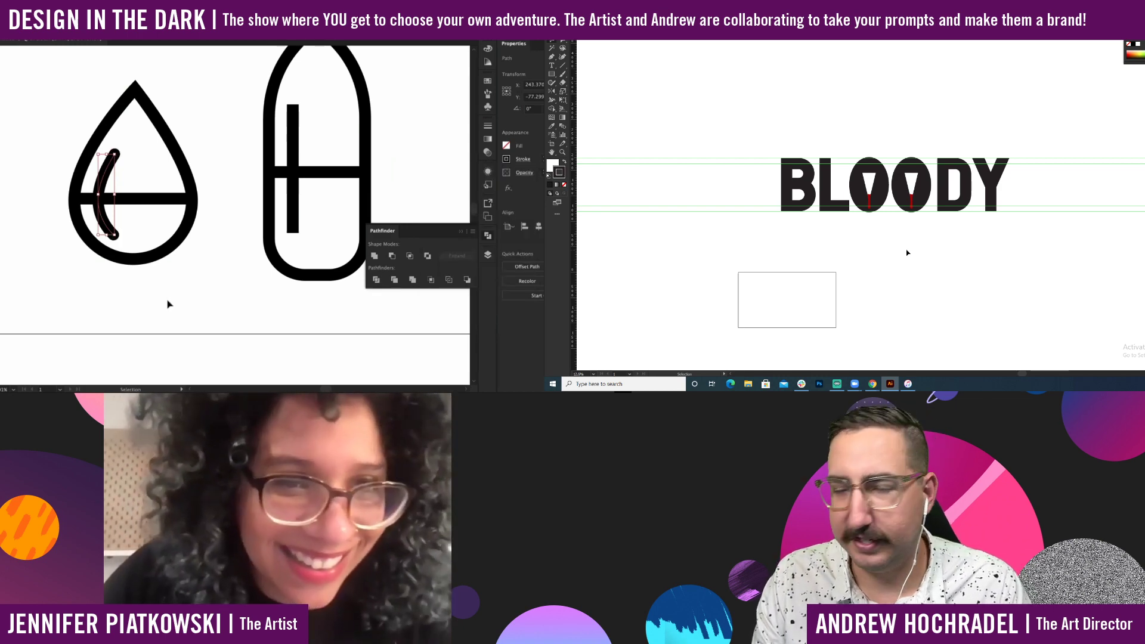
{"action": "left_click", "coordinate": [169, 306]}
Apply a round cap to the vertical highlight line inside the pointed shape.
{"action": "scroll", "coordinate": [169, 307], "scroll_direction": "down", "scroll_amount": 2}
{"action": "left_click", "coordinate": [210, 244]}
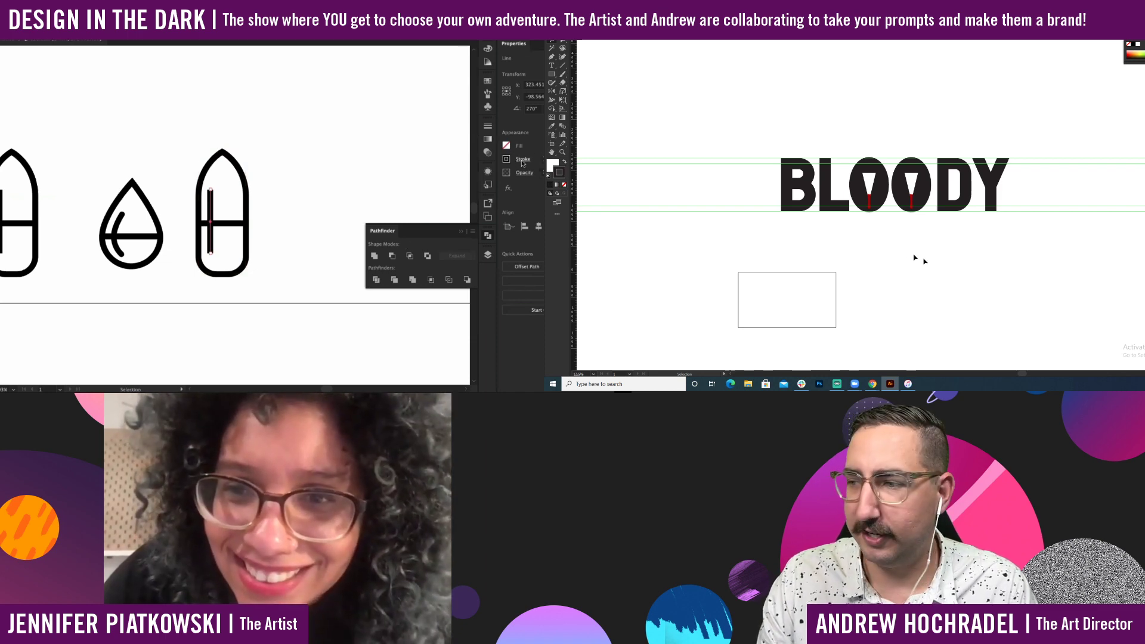
{"action": "scroll", "coordinate": [916, 257], "scroll_direction": "down", "scroll_amount": 5}
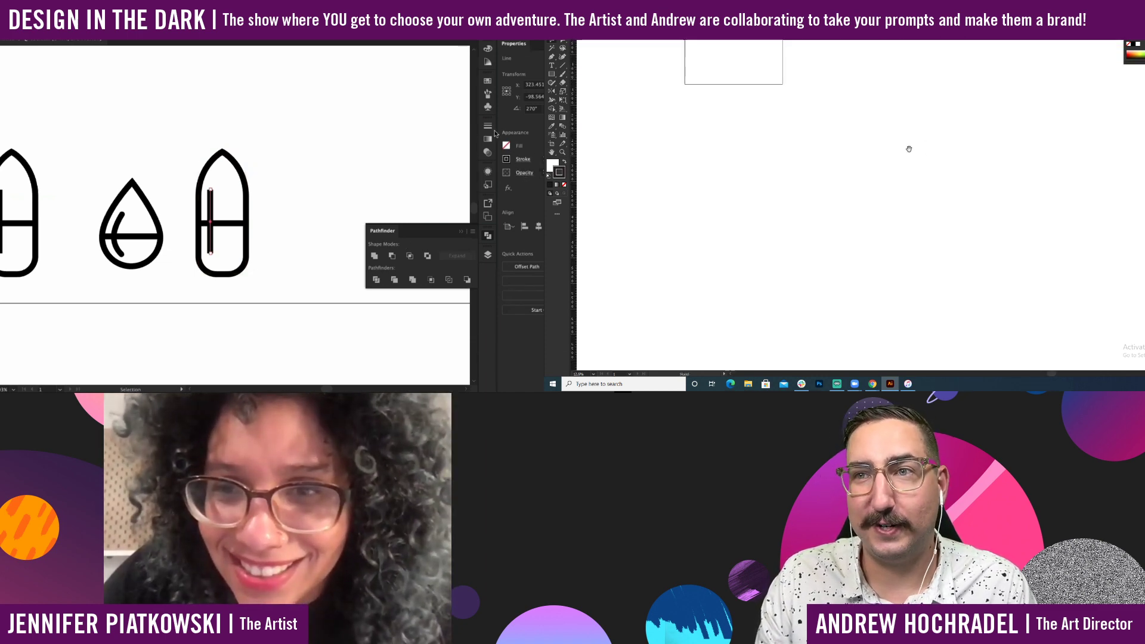
{"action": "left_click", "coordinate": [488, 126]}
{"action": "scroll", "coordinate": [857, 215], "scroll_direction": "down", "scroll_amount": 2}
{"action": "left_click", "coordinate": [289, 256]}
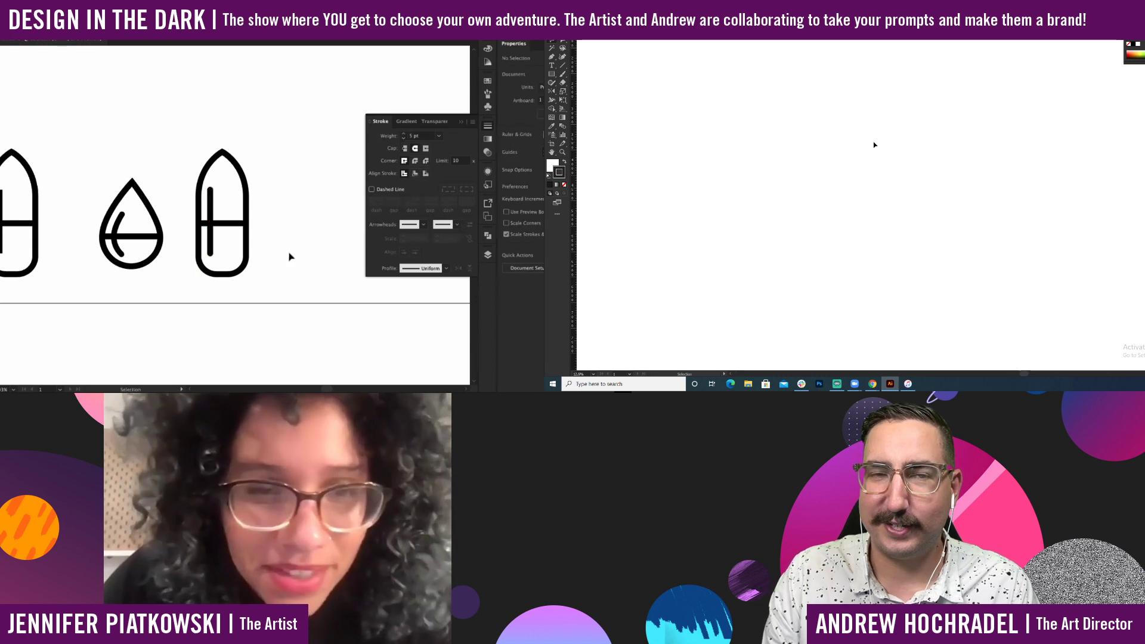
Copy the highlighted drop below the icon row, and draw a large circle in the lettering document.
{"action": "left_click_drag", "start_coordinate": [288, 256], "coordinate": [243, 195]}
{"action": "scroll", "coordinate": [244, 195], "scroll_direction": "down", "scroll_amount": 1}
{"action": "left_click_drag", "start_coordinate": [112, 160], "coordinate": [112, 157]}
{"action": "left_click_drag", "start_coordinate": [860, 177], "coordinate": [814, 131]}
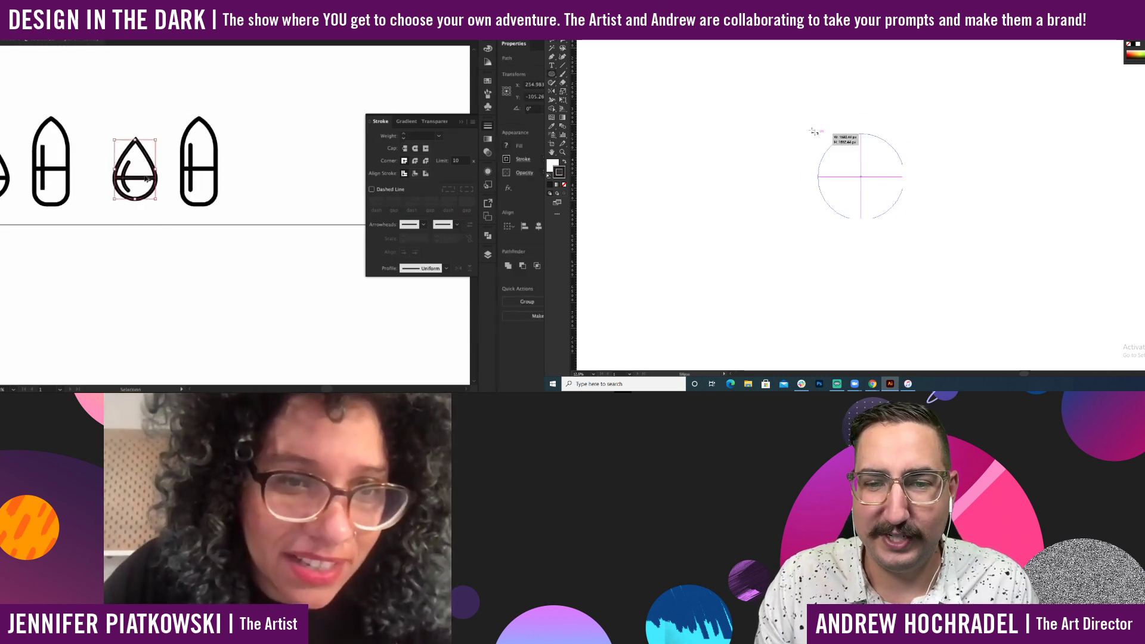
{"action": "left_click_drag", "start_coordinate": [146, 177], "coordinate": [145, 312]}
{"action": "left_click_drag", "start_coordinate": [814, 131], "coordinate": [797, 113]}
{"action": "left_click_drag", "start_coordinate": [145, 312], "coordinate": [146, 312]}
{"action": "left_click", "coordinate": [209, 353]}
{"action": "scroll", "coordinate": [144, 298], "scroll_direction": "down", "scroll_amount": 2}
{"action": "left_click", "coordinate": [883, 173]}
Duplicate the lower drop beside itself, and turn the large circle into a path for text.
{"action": "left_click", "coordinate": [125, 262]}
{"action": "key", "text": "t"}
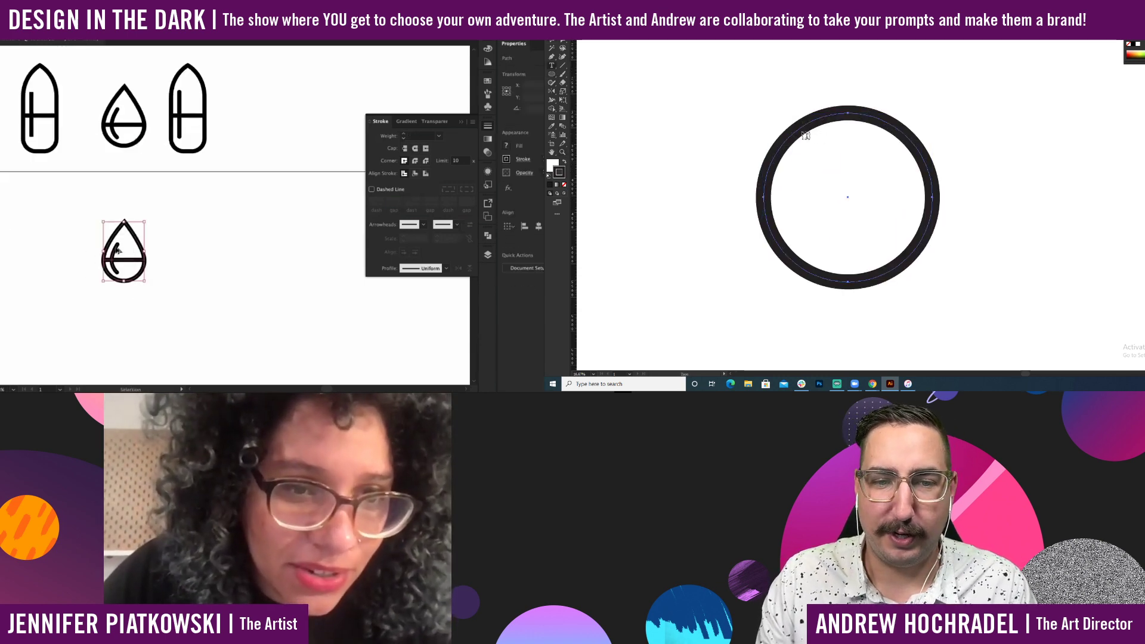
{"action": "left_click_drag", "start_coordinate": [126, 257], "coordinate": [227, 256]}
{"action": "left_click", "coordinate": [820, 126]}
Set the stroke weight of all parts of the duplicated drop to 5 pt.
{"action": "left_click", "coordinate": [403, 136]}
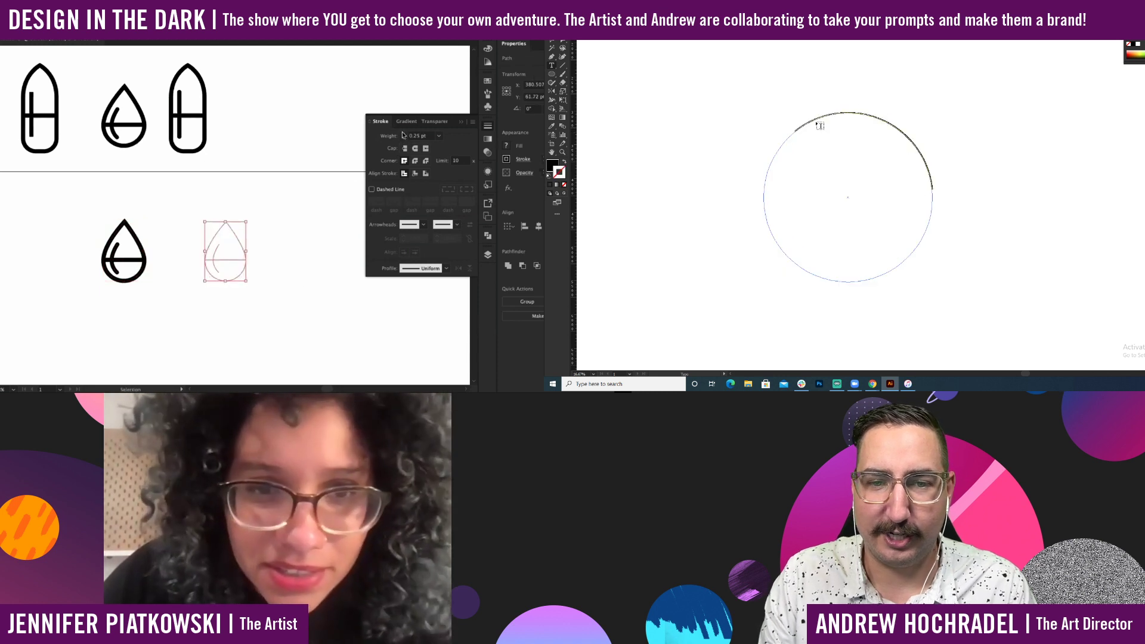
{"action": "left_click", "coordinate": [403, 136]}
{"action": "left_click", "coordinate": [403, 135]}
{"action": "left_click", "coordinate": [403, 136]}
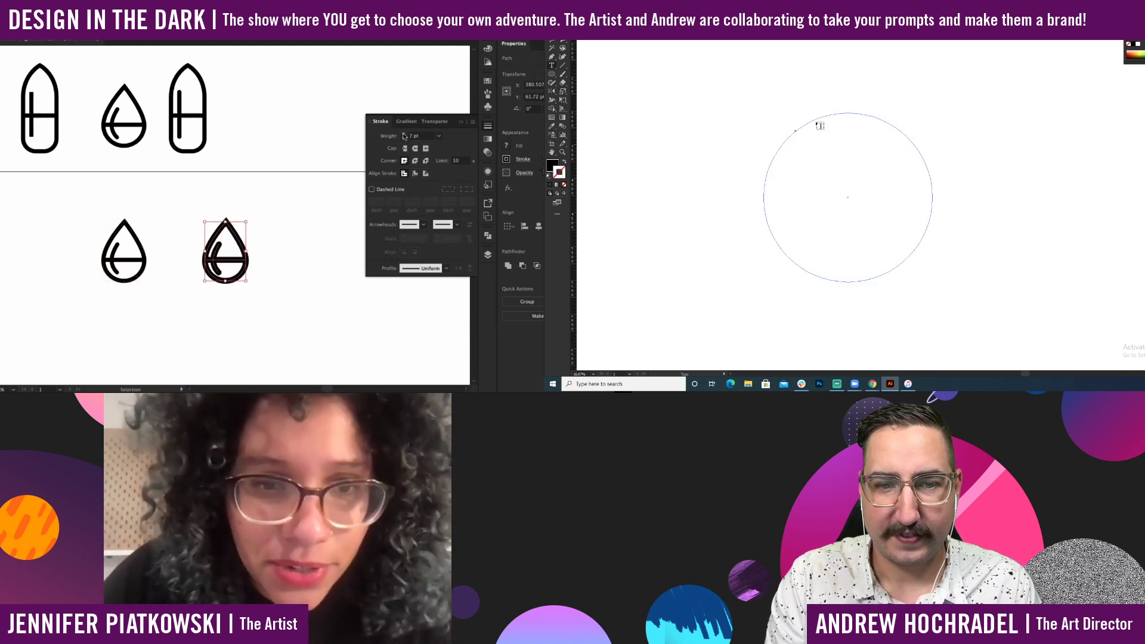
{"action": "left_click", "coordinate": [404, 137]}
{"action": "left_click", "coordinate": [404, 139]}
{"action": "left_click", "coordinate": [403, 138]}
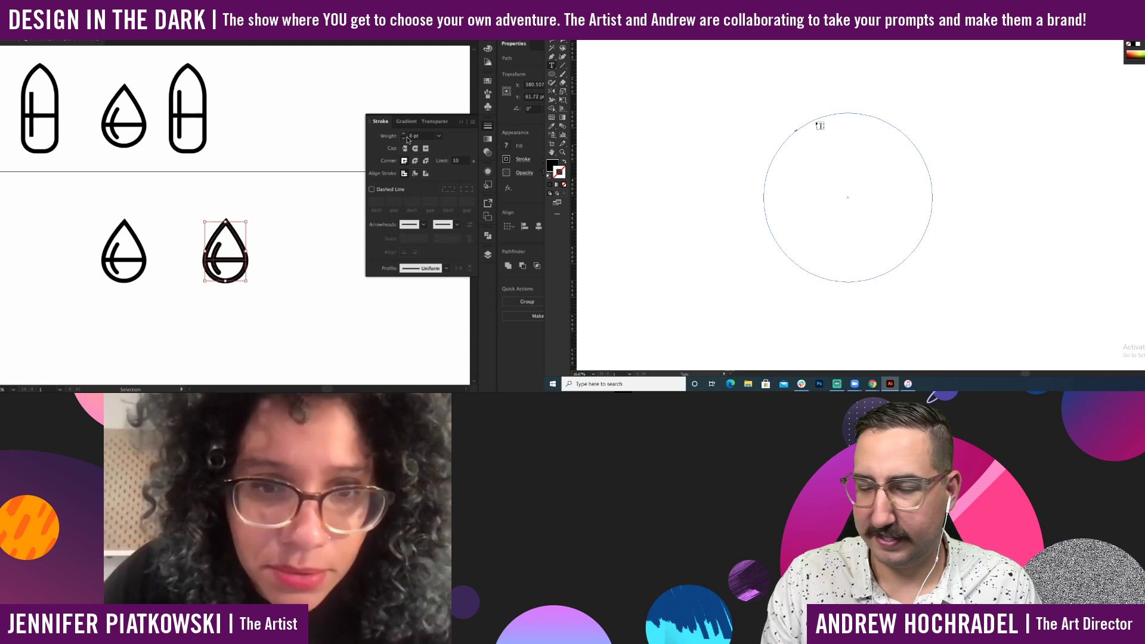
{"action": "left_click", "coordinate": [403, 139]}
Duplicate the 5 pt drop to make a third drop in the lower row.
{"action": "left_click", "coordinate": [294, 294]}
{"action": "left_click_drag", "start_coordinate": [294, 294], "coordinate": [200, 268]}
{"action": "left_click", "coordinate": [122, 229]}
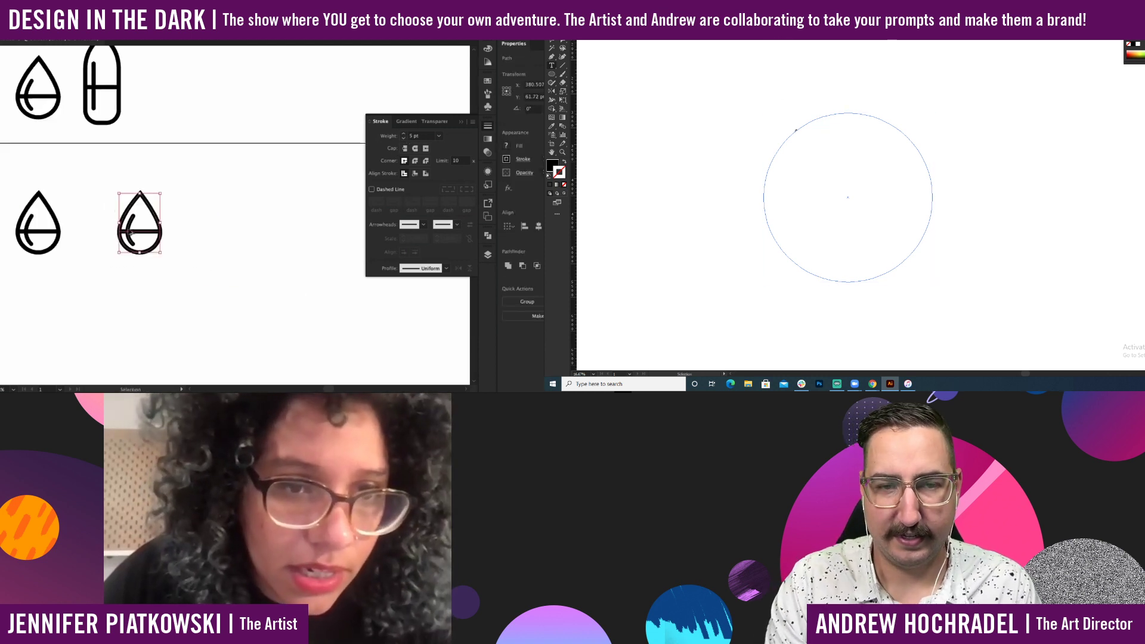
{"action": "left_click_drag", "start_coordinate": [130, 231], "coordinate": [239, 233]}
{"action": "left_click", "coordinate": [225, 289]}
Compare the two rows of icons and check the stroke settings of the last pointed shape's vertical highlight.
{"action": "scroll", "coordinate": [179, 268], "scroll_direction": "down", "scroll_amount": 3}
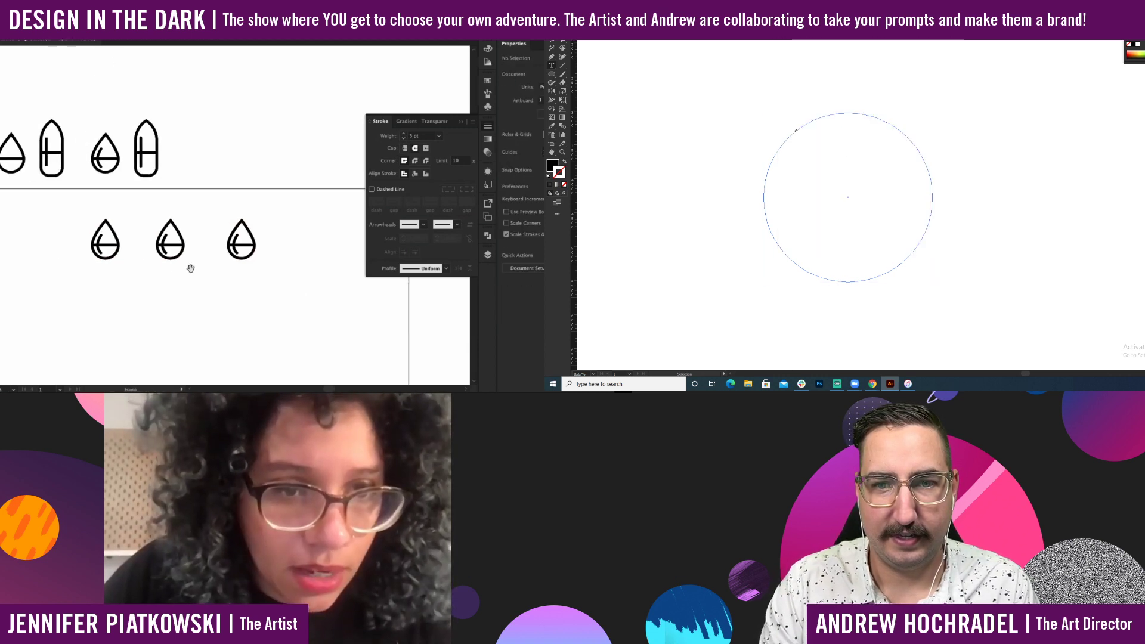
{"action": "left_click_drag", "start_coordinate": [198, 264], "coordinate": [238, 264]}
{"action": "left_click_drag", "start_coordinate": [98, 218], "coordinate": [251, 218]}
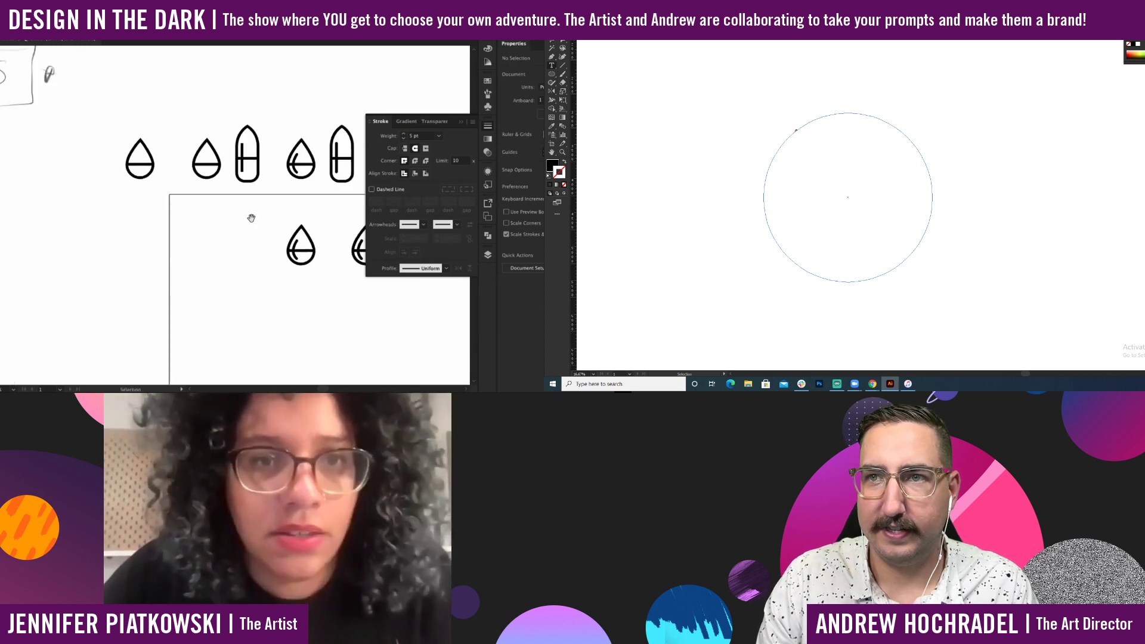
{"action": "left_click_drag", "start_coordinate": [126, 289], "coordinate": [77, 306]}
{"action": "left_click_drag", "start_coordinate": [284, 291], "coordinate": [217, 274]}
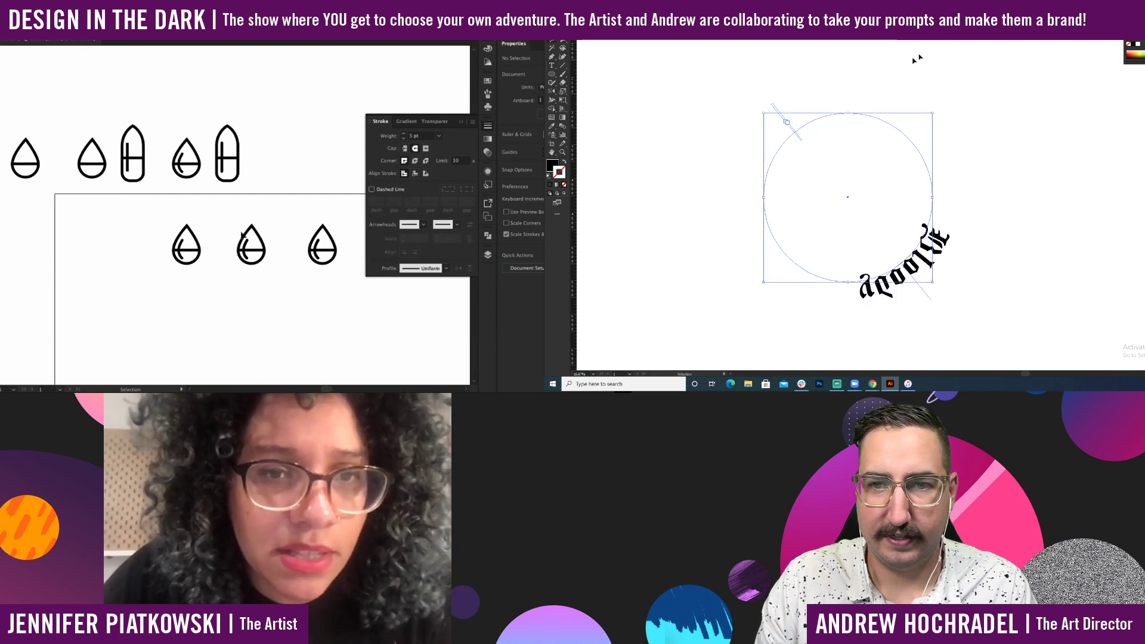
{"action": "left_click_drag", "start_coordinate": [268, 210], "coordinate": [133, 135]}
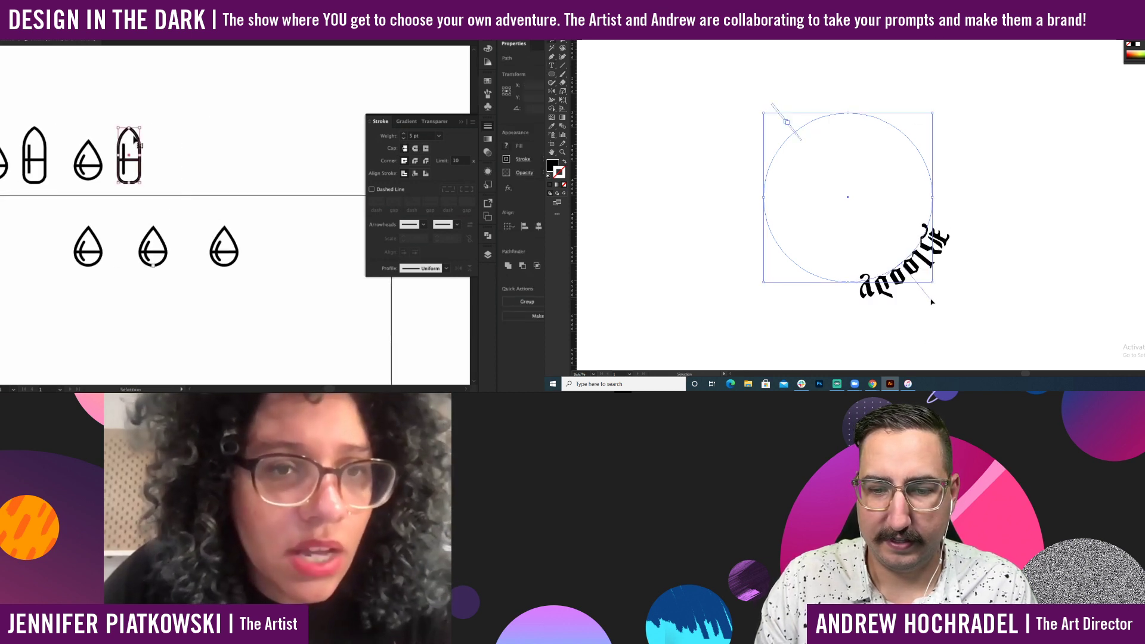
{"action": "left_click", "coordinate": [124, 159]}
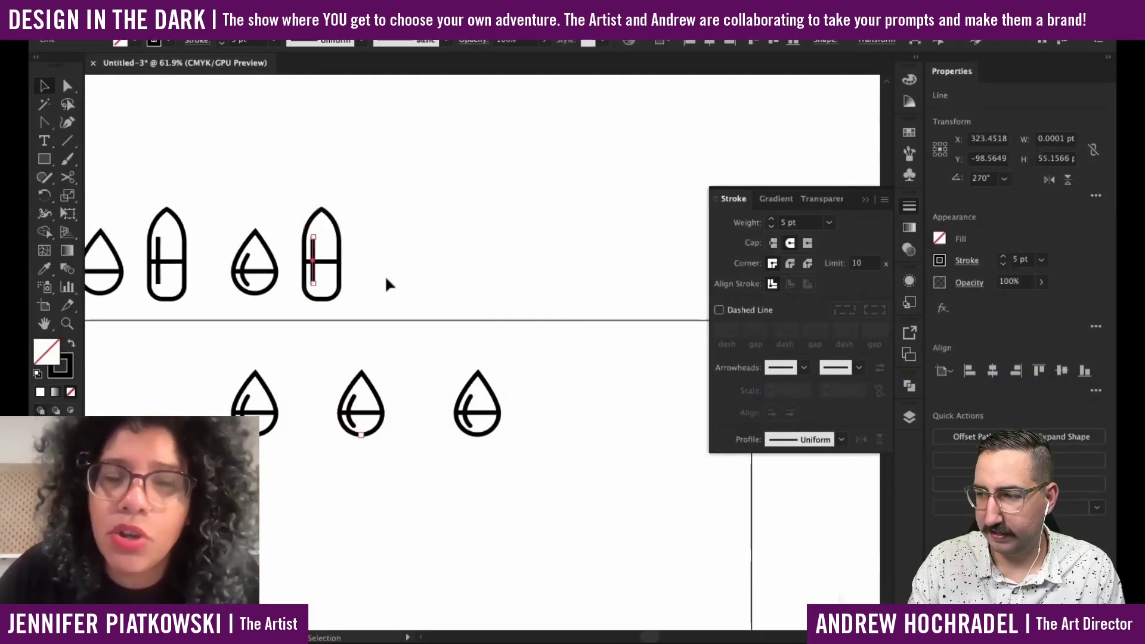
Select the curved highlight in the third lower drop and undo the last change to its length and stroke weight.
{"action": "left_click_drag", "start_coordinate": [411, 257], "coordinate": [373, 197]}
{"action": "left_click", "coordinate": [492, 341], "text": "super"}
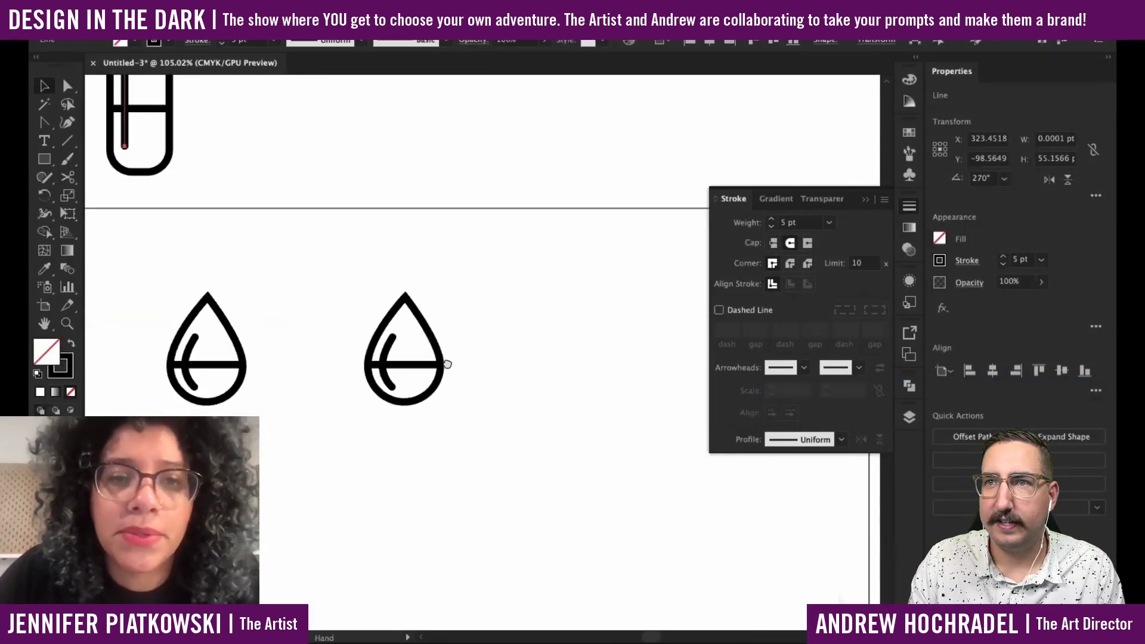
{"action": "left_click", "coordinate": [446, 365], "text": "super"}
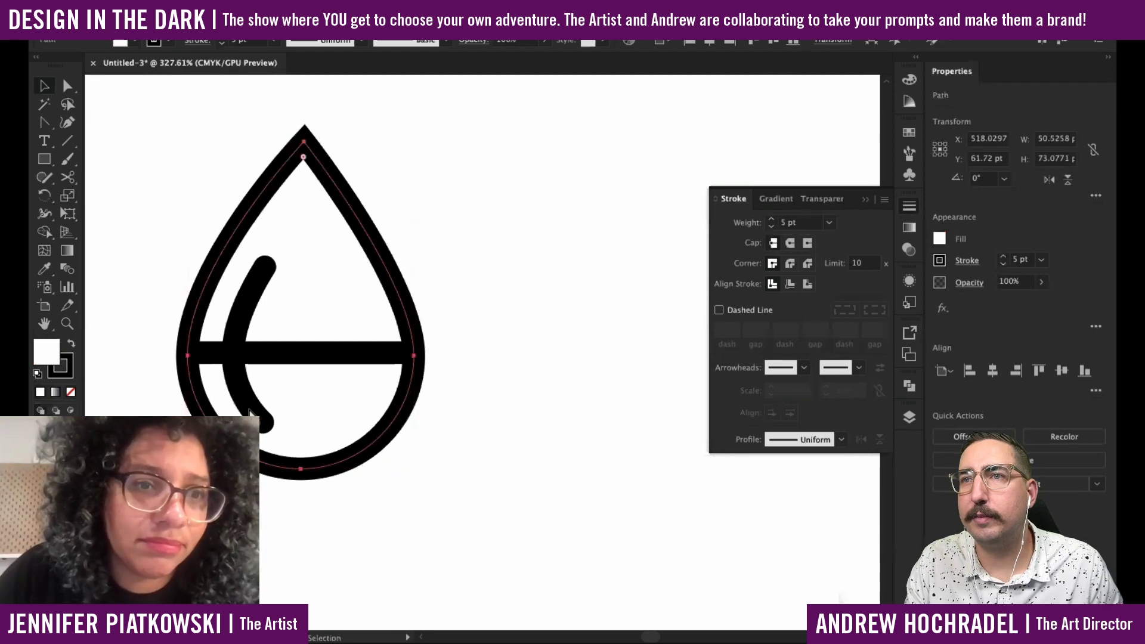
{"action": "left_click", "coordinate": [242, 334]}
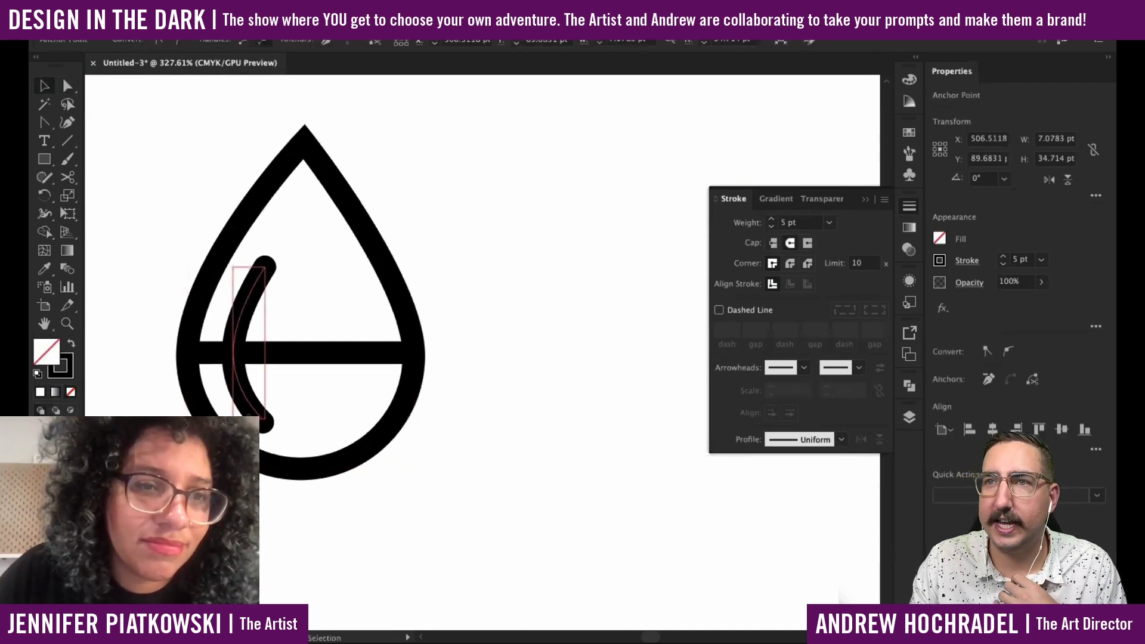
{"action": "key", "text": "super+z"}
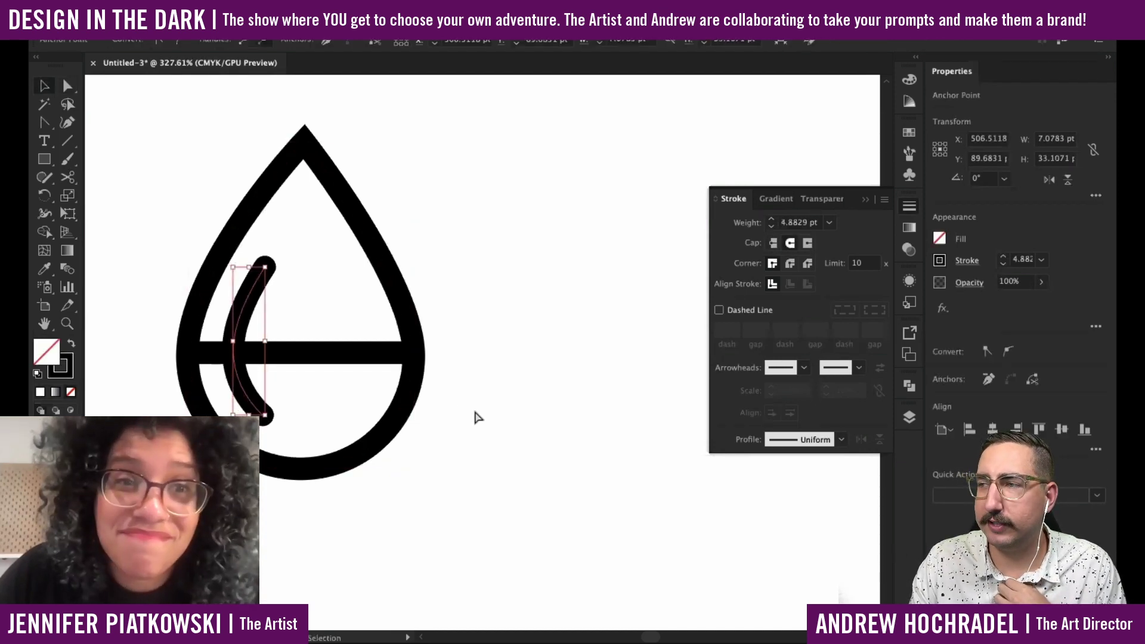
{"action": "left_click", "coordinate": [434, 373]}
{"action": "left_click", "coordinate": [236, 370]}
{"action": "scroll", "coordinate": [236, 370], "scroll_direction": "down", "scroll_amount": 3}
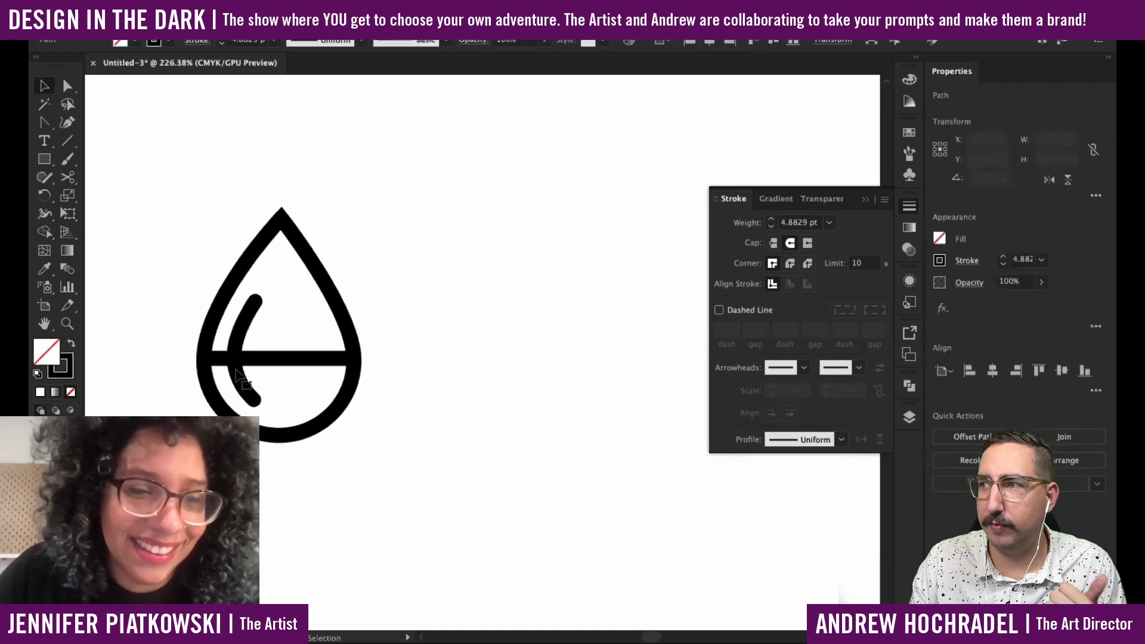
{"action": "scroll", "coordinate": [236, 370], "scroll_direction": "down", "scroll_amount": 1}
{"action": "left_click", "coordinate": [413, 365]}
Examine the last pointed icon as a whole, checking its stroke weight against the drops below.
{"action": "scroll", "coordinate": [413, 365], "scroll_direction": "down", "scroll_amount": 2}
{"action": "left_click_drag", "start_coordinate": [411, 363], "coordinate": [373, 507]}
{"action": "scroll", "coordinate": [371, 505], "scroll_direction": "down", "scroll_amount": 5}
{"action": "left_click_drag", "start_coordinate": [366, 360], "coordinate": [428, 328]}
{"action": "left_click_drag", "start_coordinate": [257, 331], "coordinate": [167, 215]}
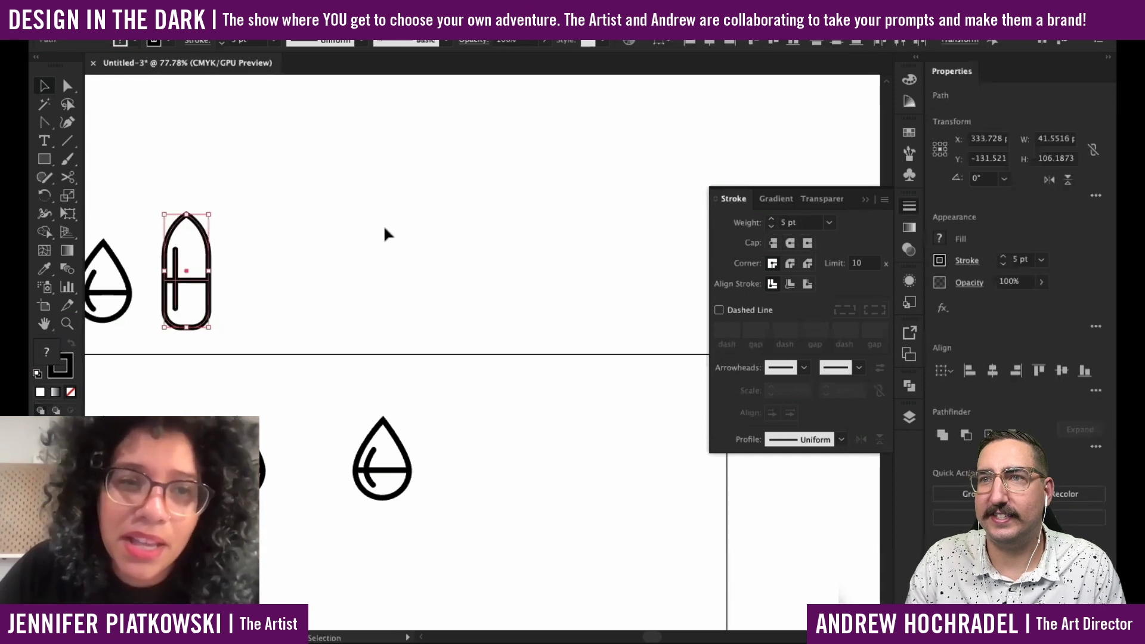
{"action": "left_click", "coordinate": [385, 233]}
{"action": "left_click_drag", "start_coordinate": [427, 355], "coordinate": [399, 315]}
{"action": "left_click_drag", "start_coordinate": [236, 288], "coordinate": [141, 168]}
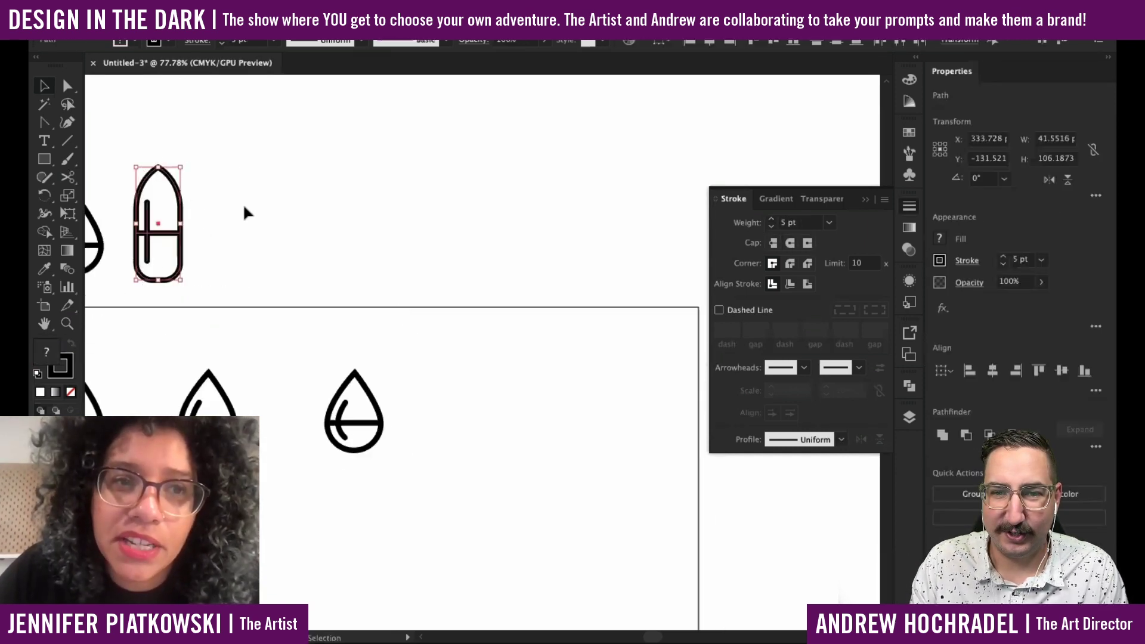
{"action": "left_click", "coordinate": [245, 213]}
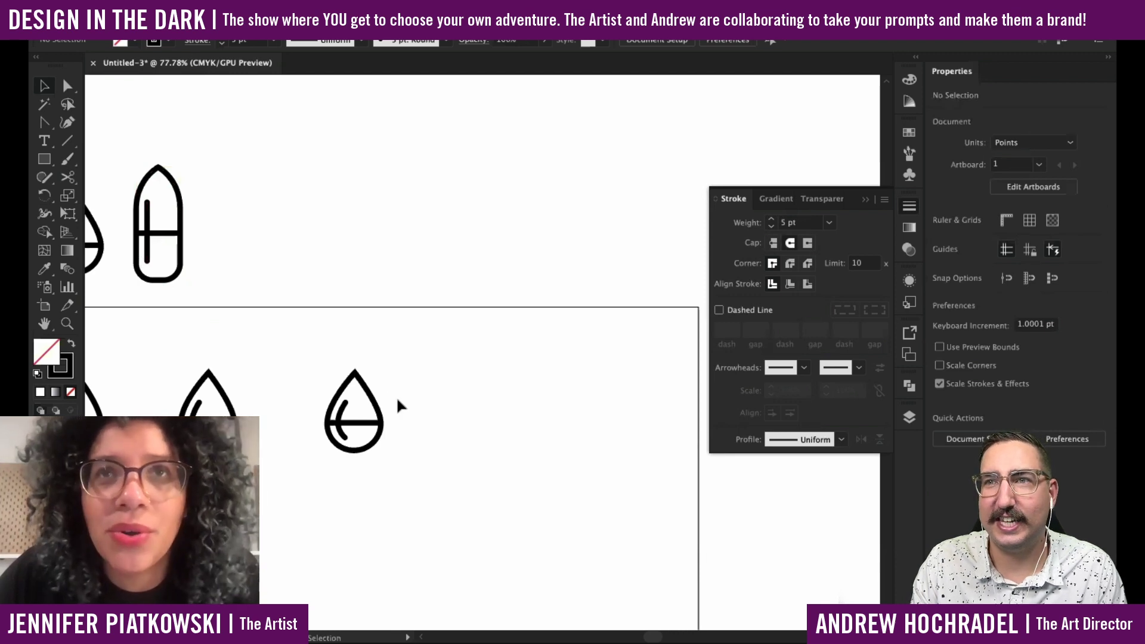
{"action": "left_click_drag", "start_coordinate": [402, 410], "coordinate": [392, 401]}
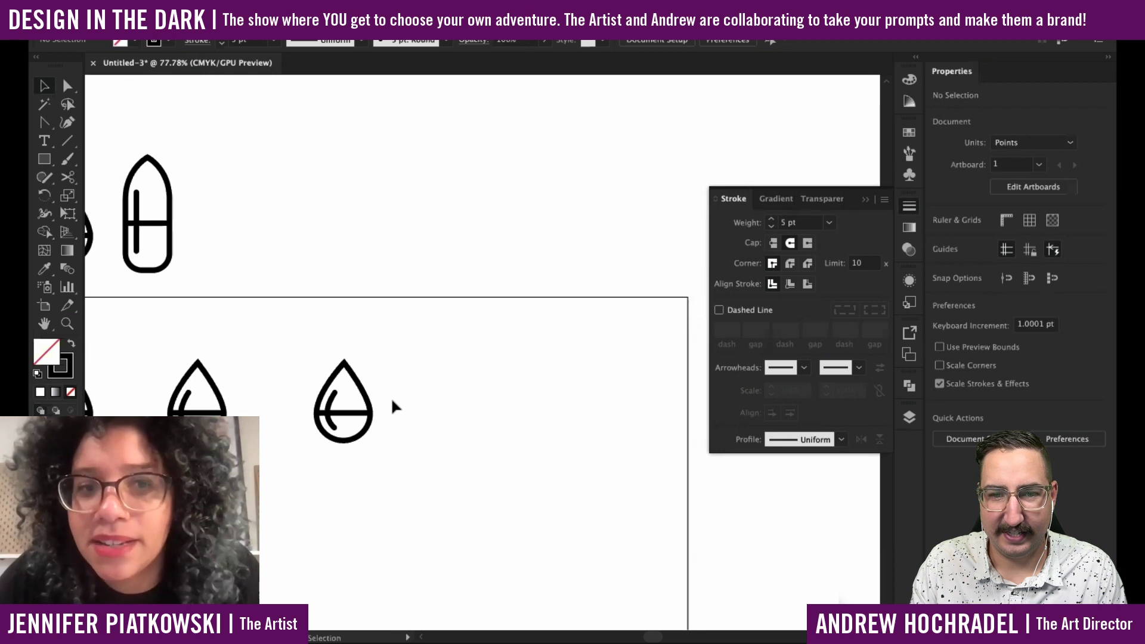
Duplicate the last drop in the lower row to add a fourth drop beside it.
{"action": "scroll", "coordinate": [402, 461], "scroll_direction": "up", "scroll_amount": 5}
{"action": "left_click_drag", "start_coordinate": [377, 474], "coordinate": [166, 267]}
{"action": "left_click_drag", "start_coordinate": [239, 330], "coordinate": [457, 330]}
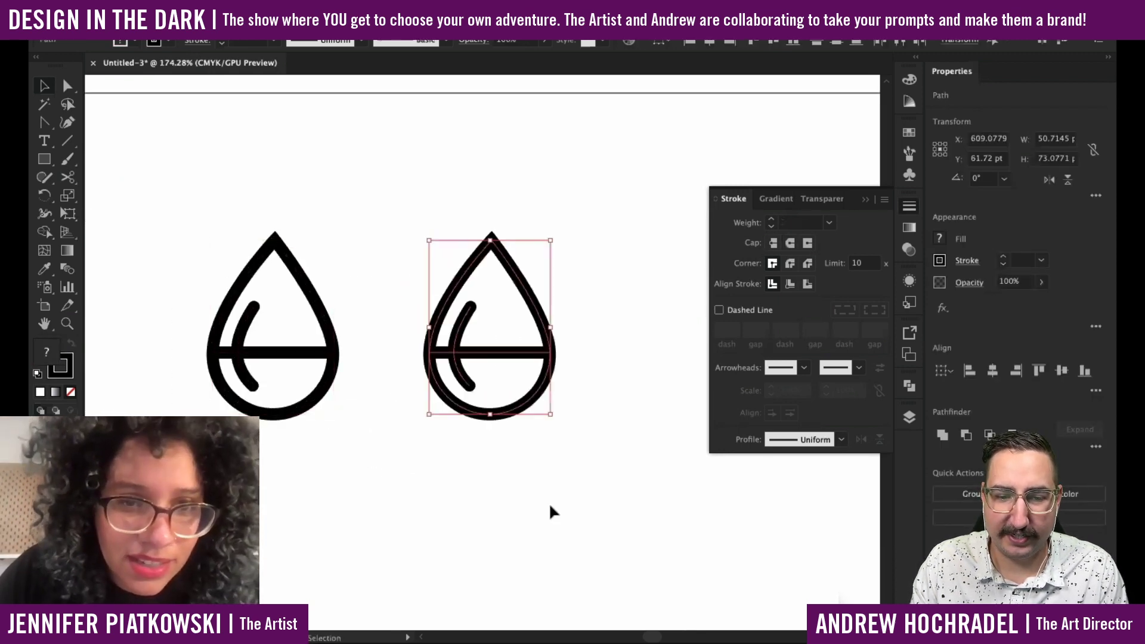
{"action": "left_click", "coordinate": [547, 508]}
{"action": "left_click_drag", "start_coordinate": [548, 499], "coordinate": [486, 500]}
{"action": "scroll", "coordinate": [487, 519], "scroll_direction": "down", "scroll_amount": 6}
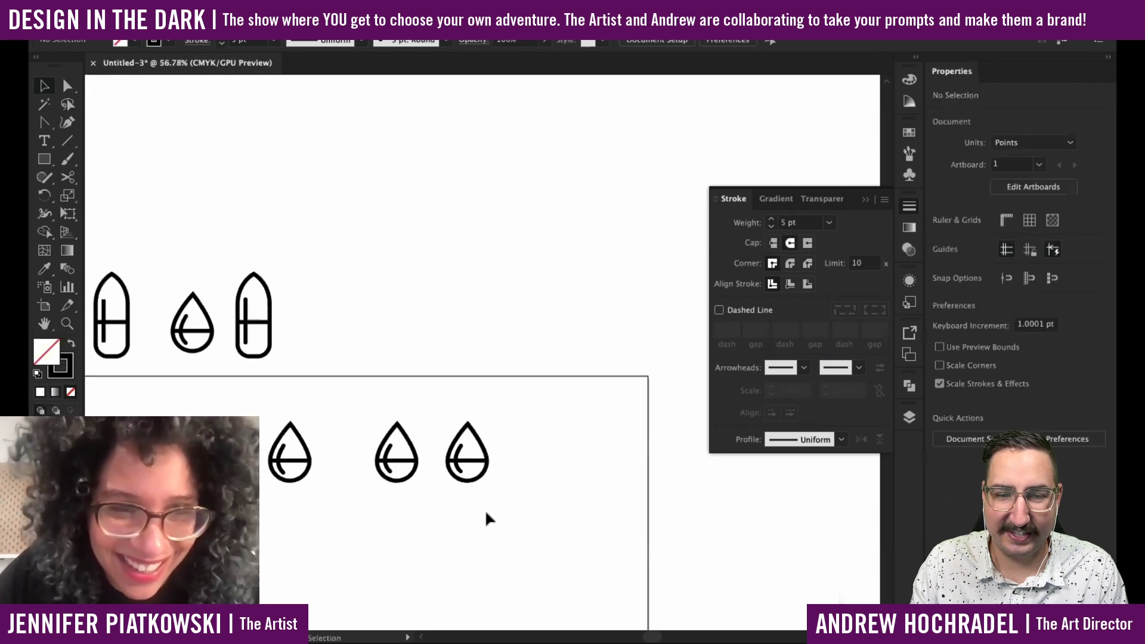
Place a copy of the last pointed icon inside the artboard, below the third drop.
{"action": "scroll", "coordinate": [396, 310], "scroll_direction": "down", "scroll_amount": 2}
{"action": "left_click", "coordinate": [250, 232]}
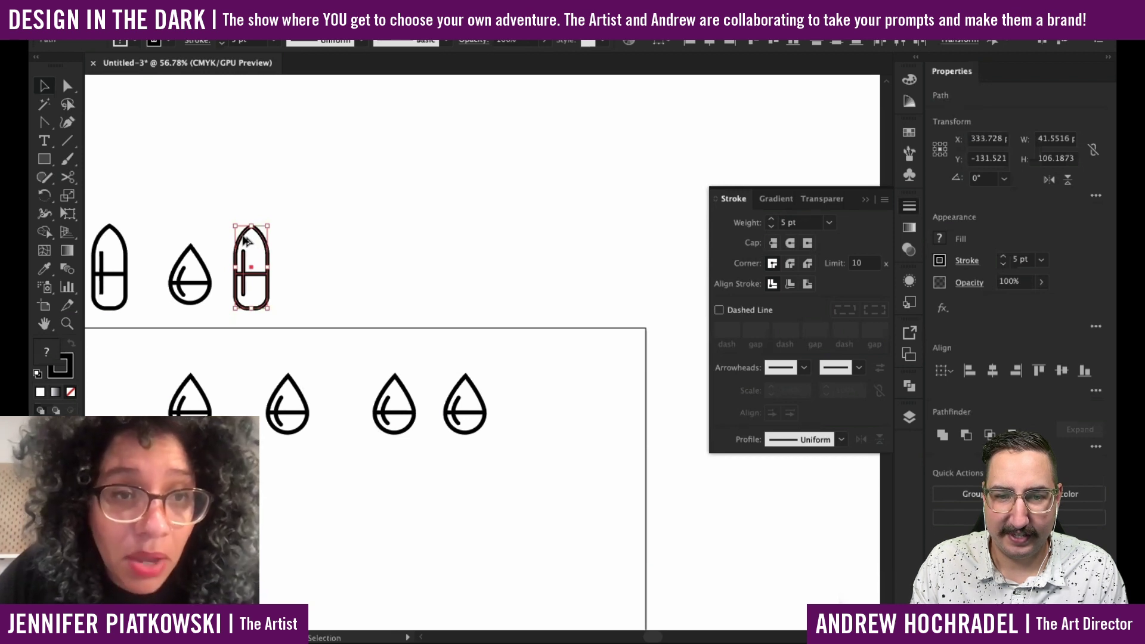
{"action": "left_click_drag", "start_coordinate": [246, 238], "coordinate": [405, 549]}
{"action": "left_click", "coordinate": [514, 440]}
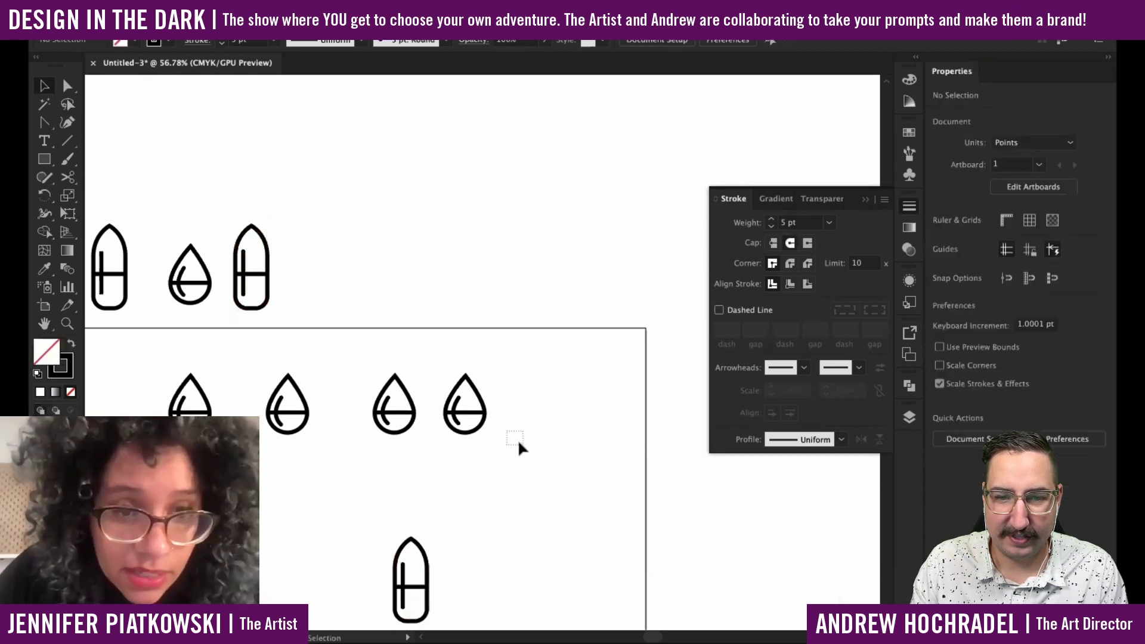
{"action": "left_click_drag", "start_coordinate": [519, 441], "coordinate": [477, 413]}
{"action": "left_click_drag", "start_coordinate": [489, 614], "coordinate": [487, 481]}
{"action": "left_click", "coordinate": [471, 480]}
{"action": "scroll", "coordinate": [410, 468], "scroll_direction": "up", "scroll_amount": 3}
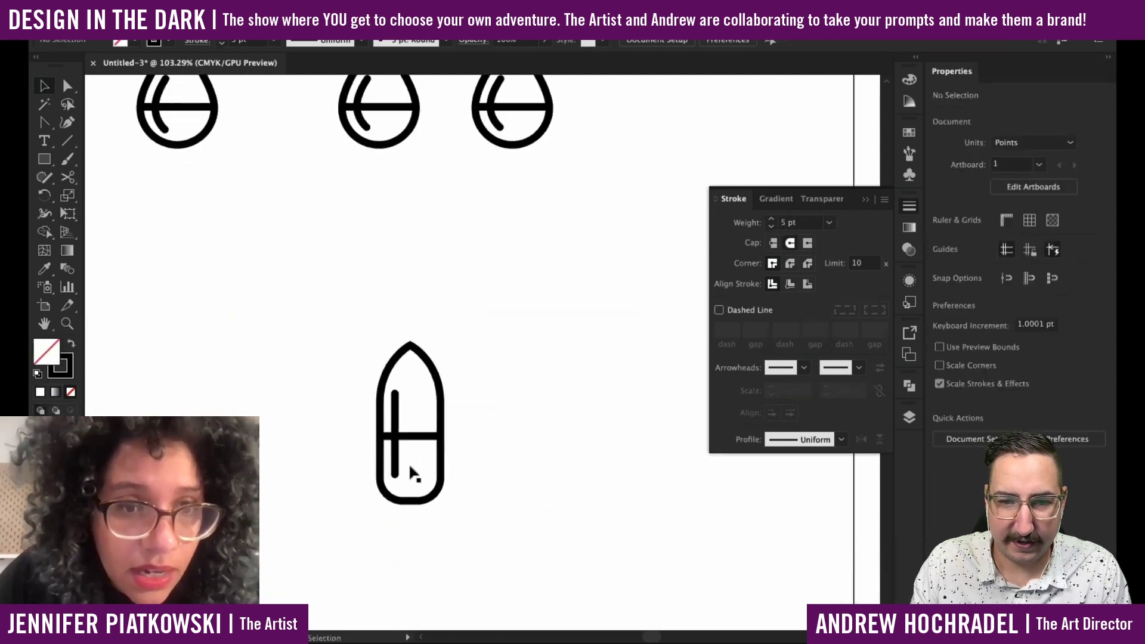
Centre the outline, crossbar and highlight of the lower pointed icon vertically on one another.
{"action": "scroll", "coordinate": [414, 474], "scroll_direction": "up", "scroll_amount": 2}
{"action": "left_click", "coordinate": [422, 430]}
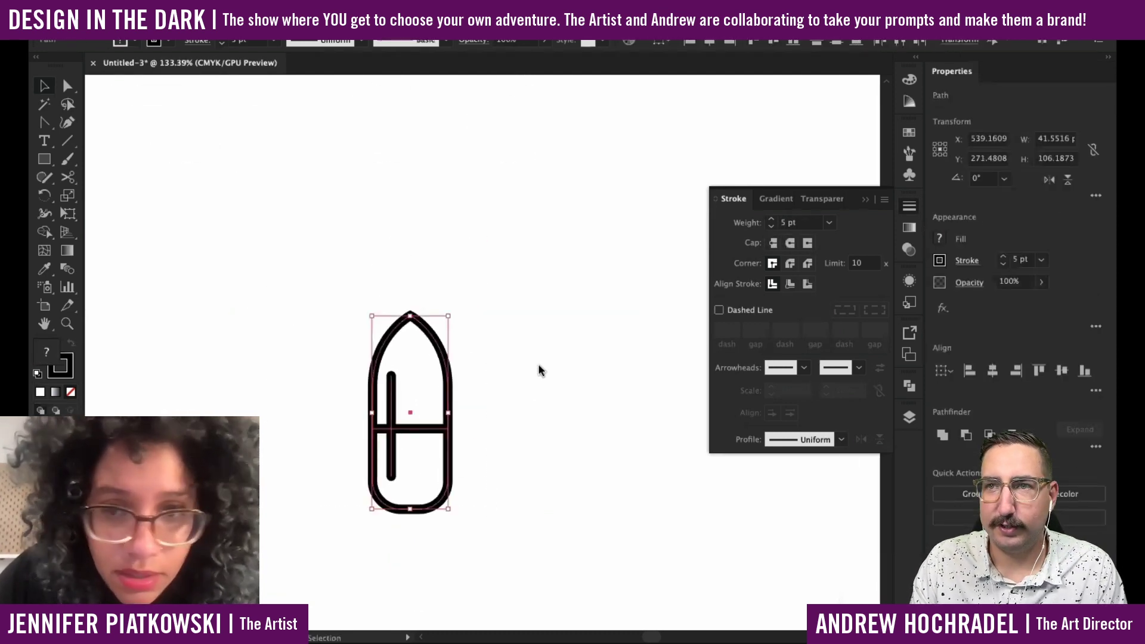
{"action": "left_click", "coordinate": [1061, 372]}
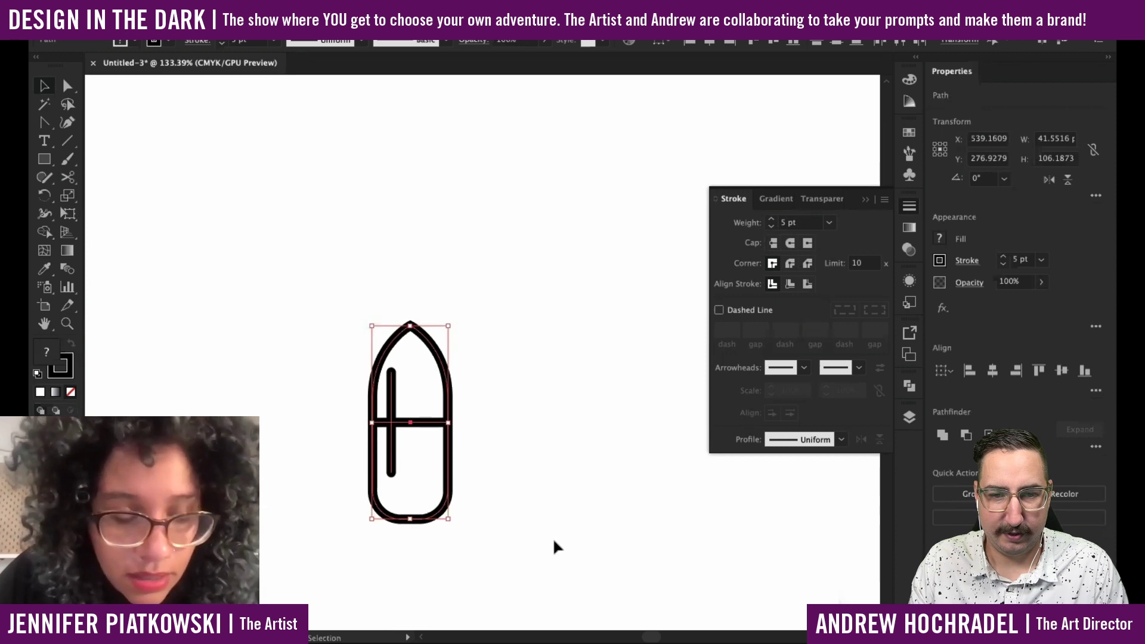
{"action": "left_click", "coordinate": [555, 541]}
Lower the highlight inside the pointed icon, and shift its horizontal crossbar down by about 5 pt.
{"action": "left_click", "coordinate": [415, 424]}
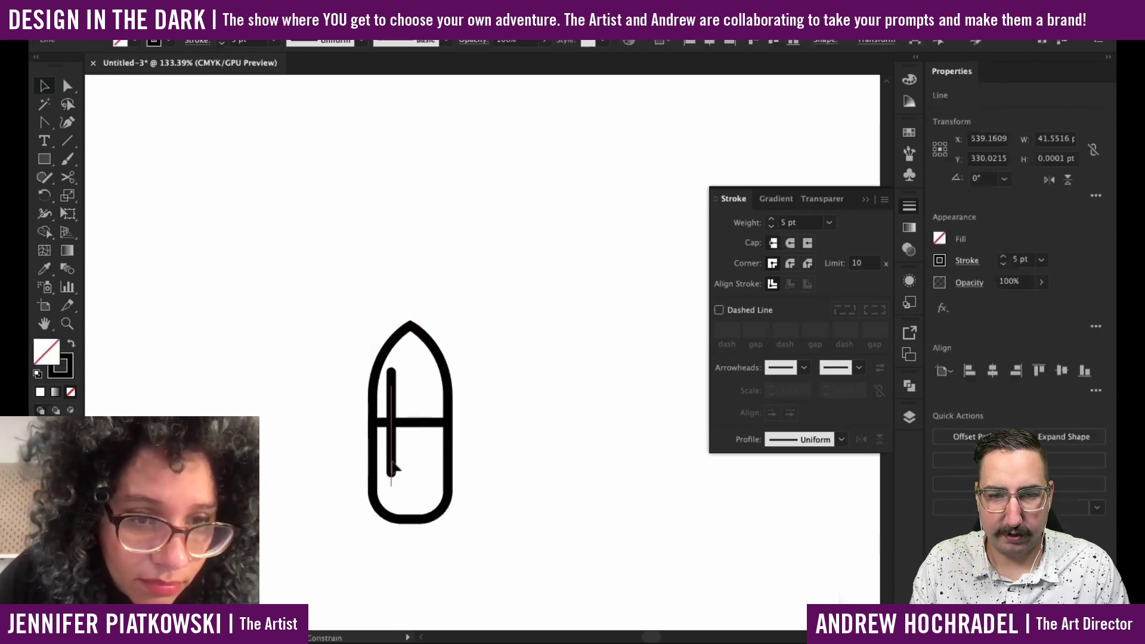
{"action": "left_click_drag", "start_coordinate": [394, 468], "coordinate": [393, 483]}
{"action": "left_click", "coordinate": [414, 435]}
{"action": "left_click", "coordinate": [481, 441]}
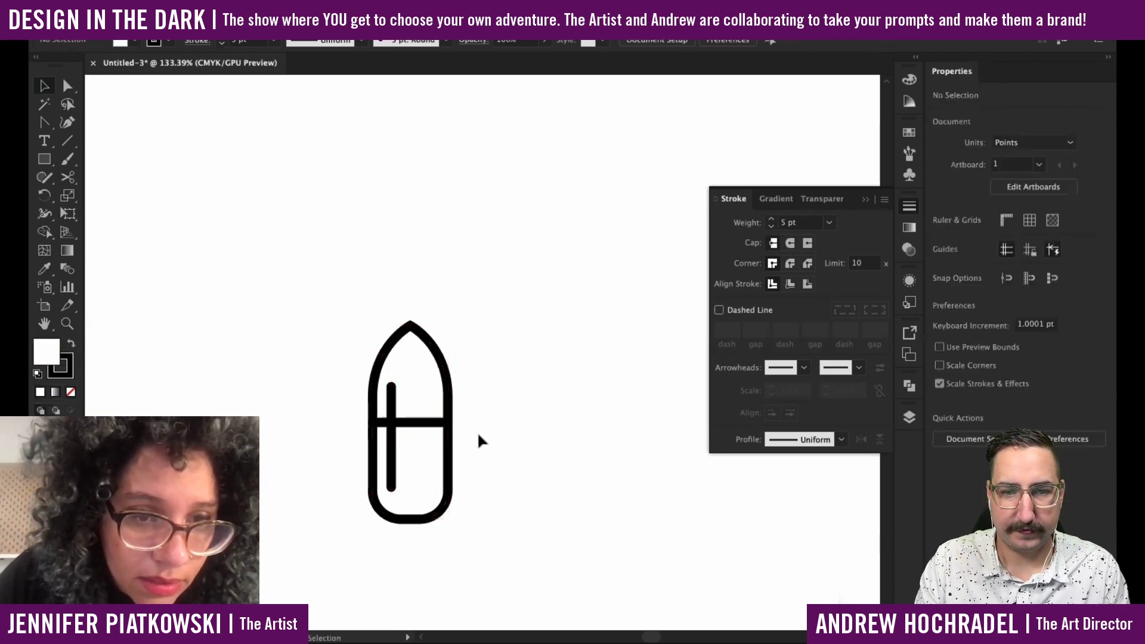
{"action": "left_click_drag", "start_coordinate": [434, 424], "coordinate": [434, 432]}
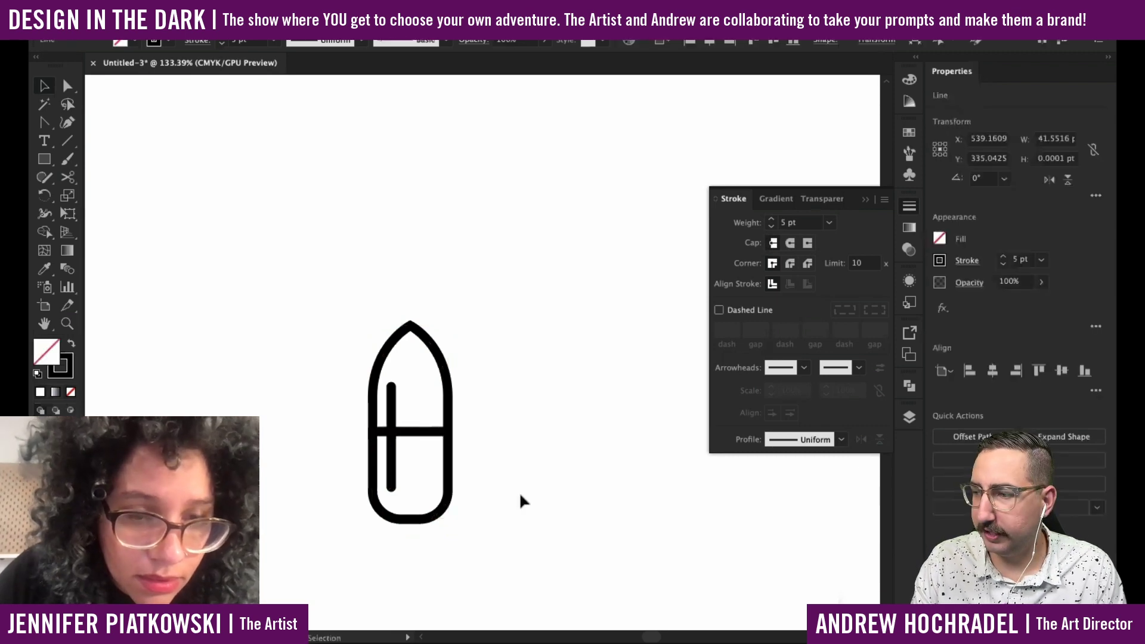
{"action": "left_click", "coordinate": [520, 495]}
Group the parts of the fourth drop in the artboard's row and select the group.
{"action": "scroll", "coordinate": [520, 495], "scroll_direction": "down", "scroll_amount": 5}
{"action": "scroll", "coordinate": [521, 495], "scroll_direction": "down", "scroll_amount": 2}
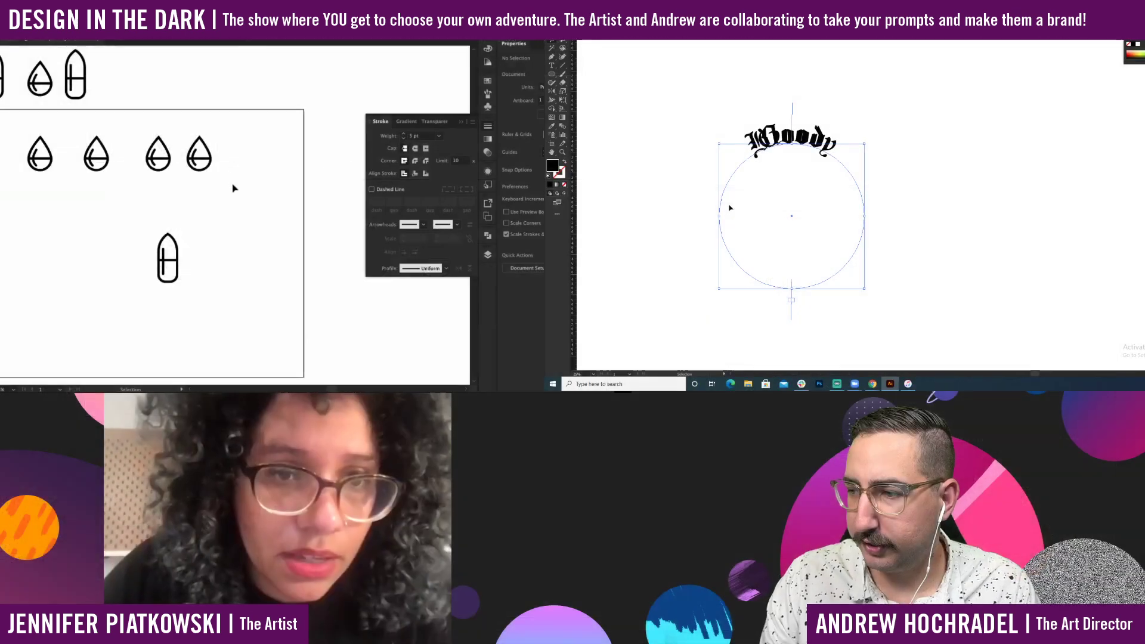
{"action": "left_click", "coordinate": [201, 156]}
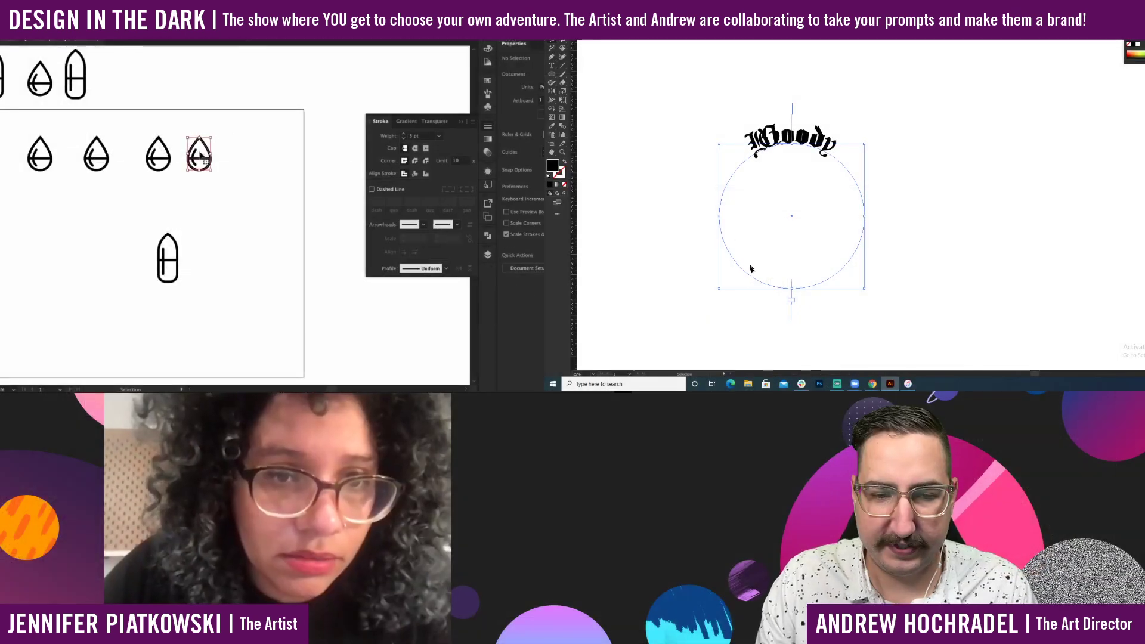
{"action": "key", "text": "ctrl+g"}
{"action": "left_click", "coordinate": [256, 180]}
{"action": "left_click", "coordinate": [200, 160]}
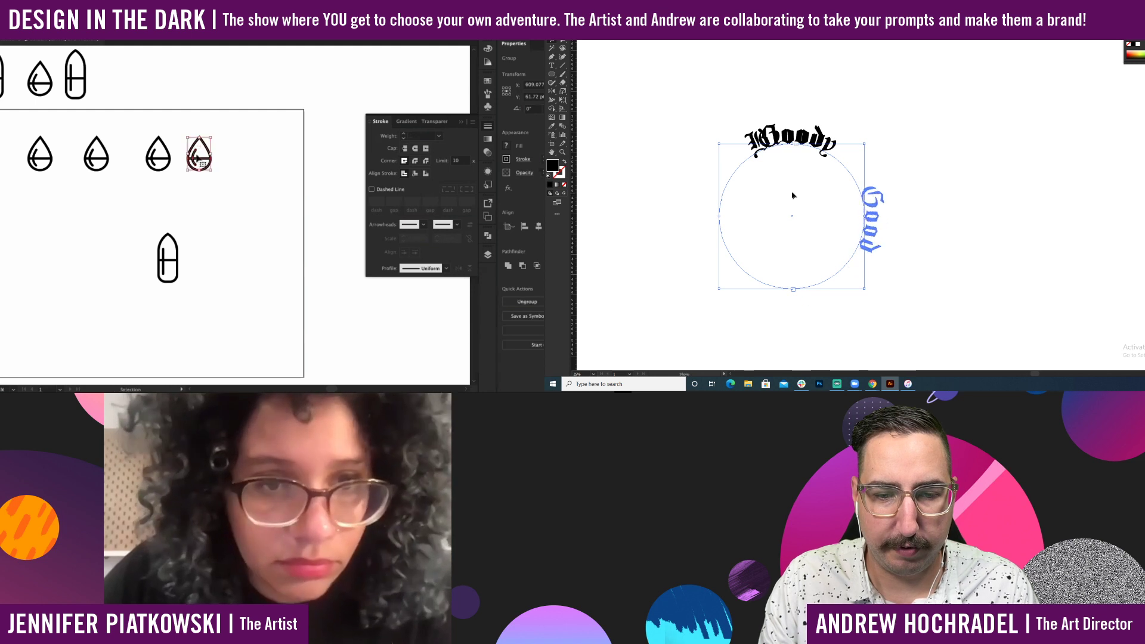
Duplicate the grouped drop to add a fifth in the row, and place another copy below it beside the pointed icon.
{"action": "left_click_drag", "start_coordinate": [204, 161], "coordinate": [245, 161]}
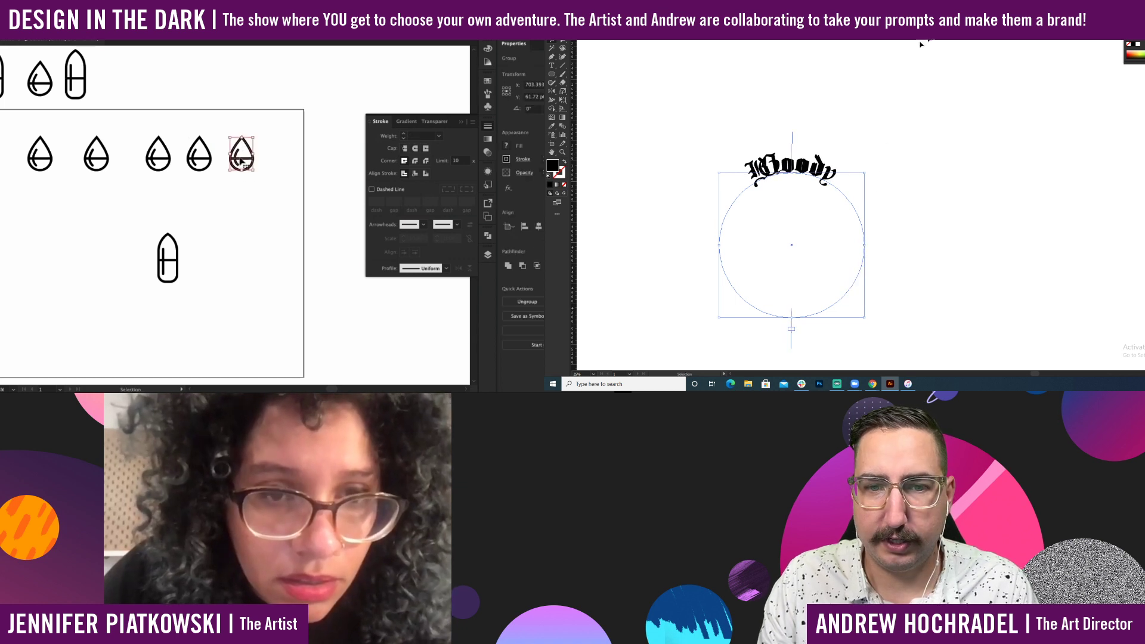
{"action": "left_click_drag", "start_coordinate": [241, 161], "coordinate": [242, 265]}
{"action": "left_click", "coordinate": [263, 304]}
Add an area text reading "Dark Sky" above the lower drop.
{"action": "scroll", "coordinate": [258, 260], "scroll_direction": "up", "scroll_amount": 5}
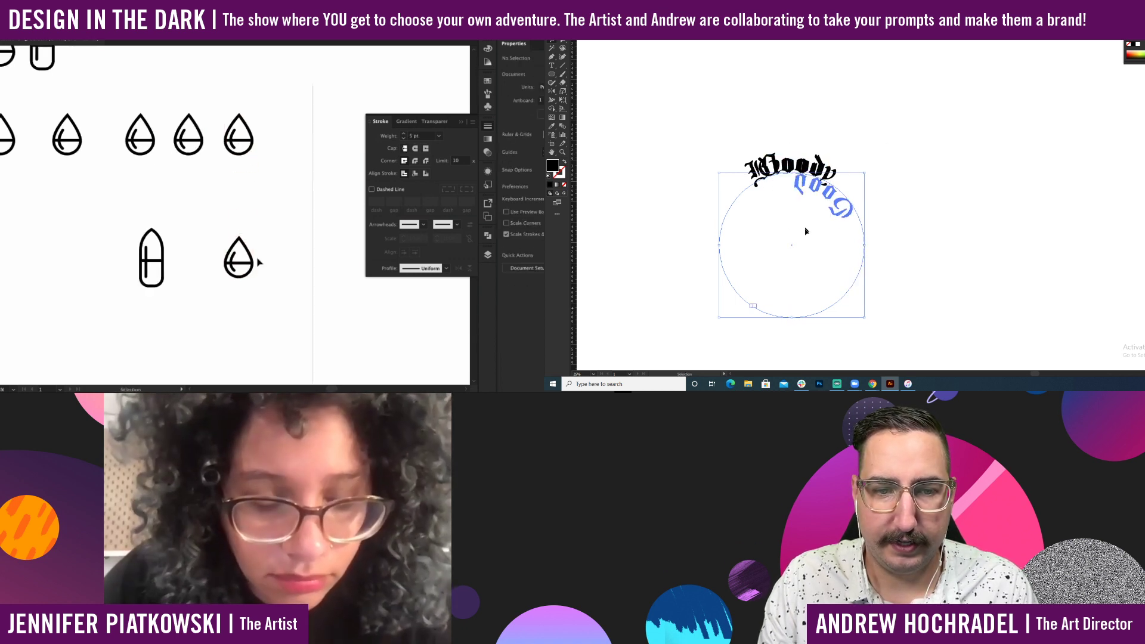
{"action": "scroll", "coordinate": [177, 234], "scroll_direction": "down", "scroll_amount": 2}
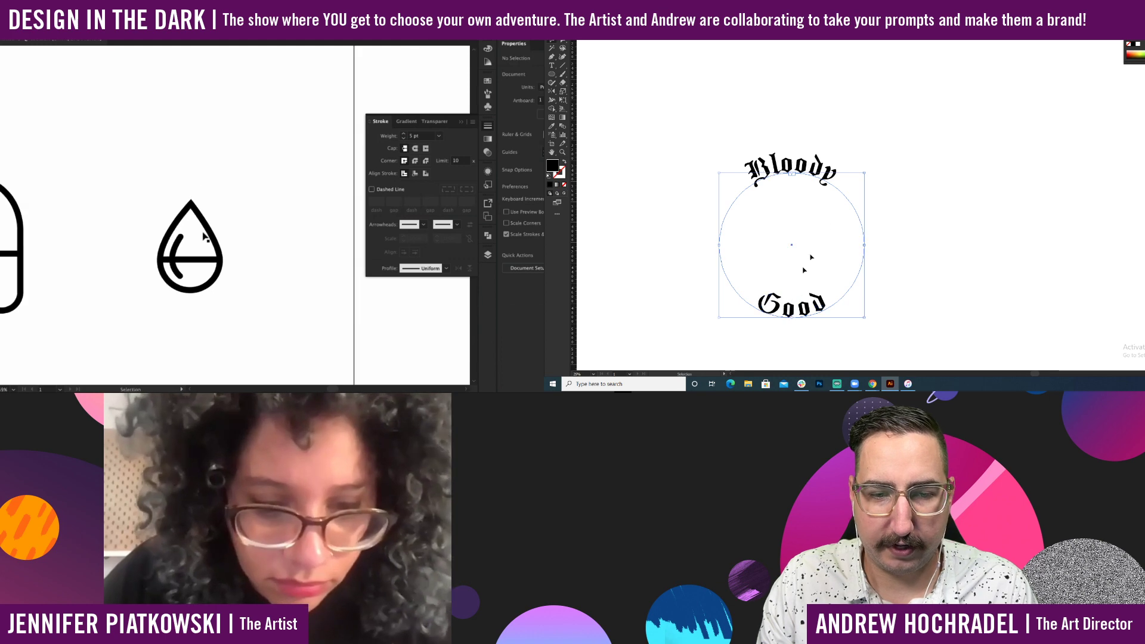
{"action": "key", "text": "t"}
{"action": "left_click_drag", "start_coordinate": [127, 124], "coordinate": [291, 170]}
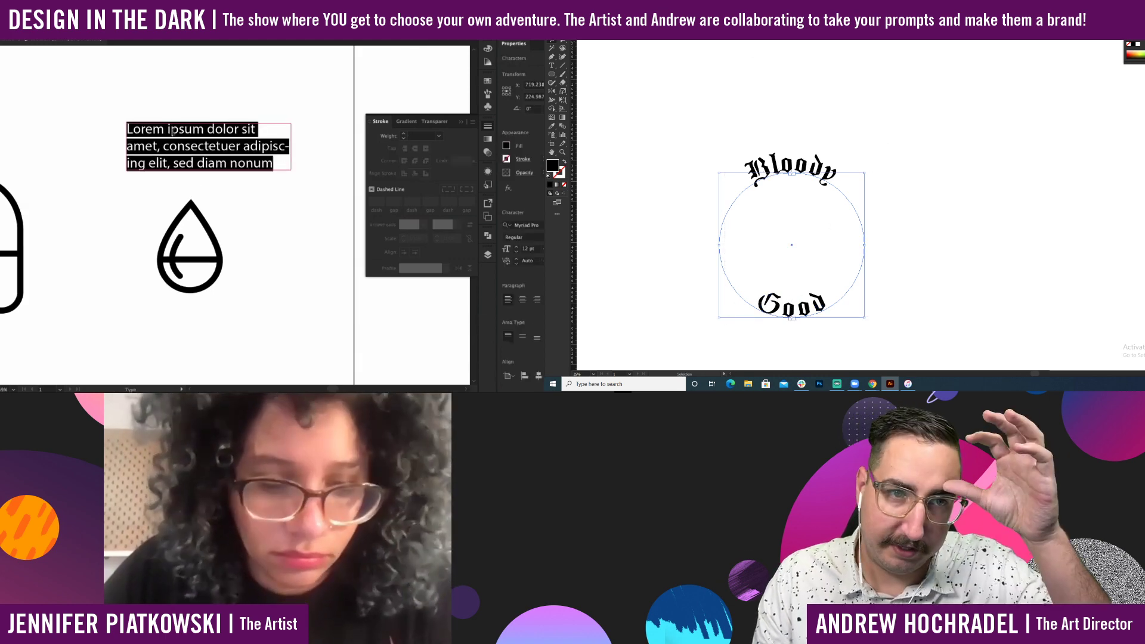
{"action": "type", "text": "Dark Sky"}
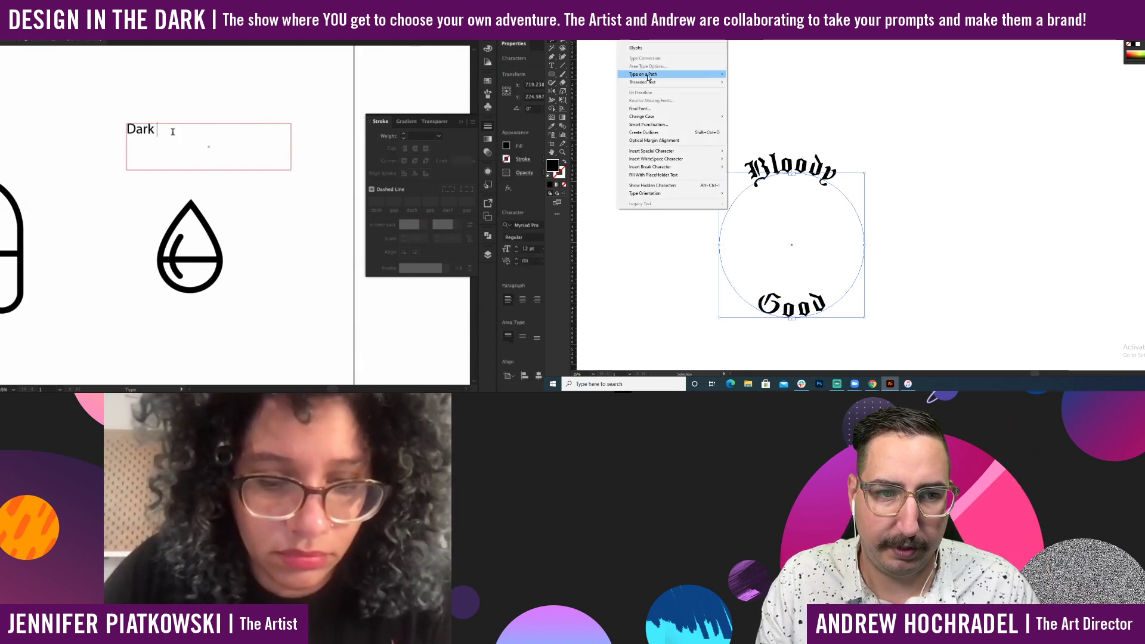
Change the circular "Bloody" and "Good" lettering to uppercase, and set the "Dark Sky" text in all caps.
{"action": "mouse_move", "coordinate": [657, 117]}
{"action": "triple_click", "coordinate": [138, 125]}
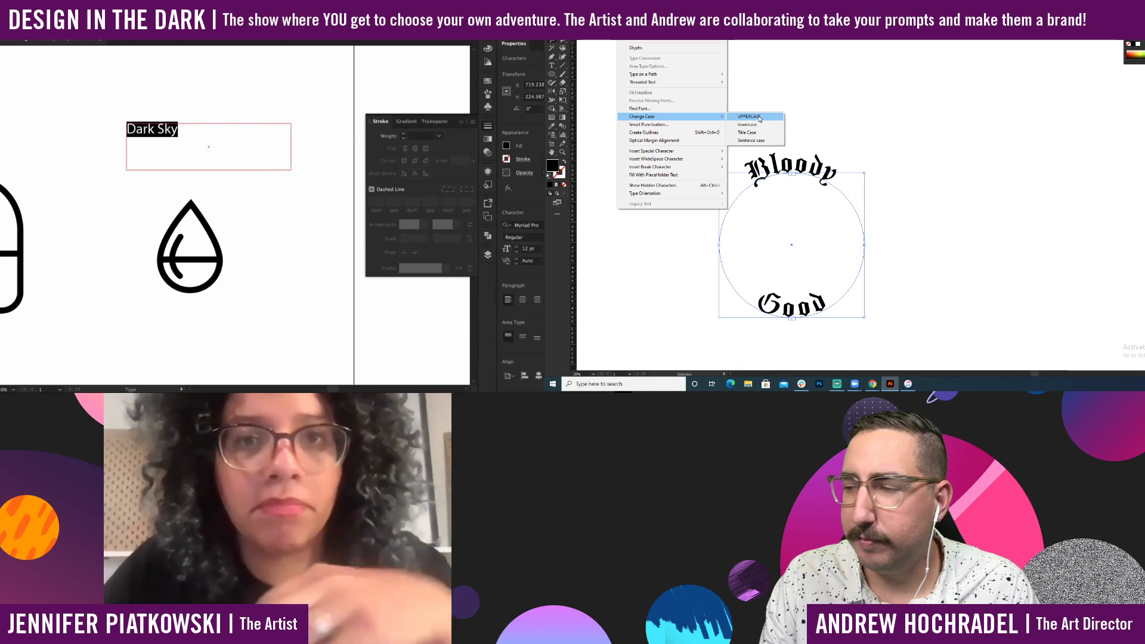
{"action": "key", "text": "super+t"}
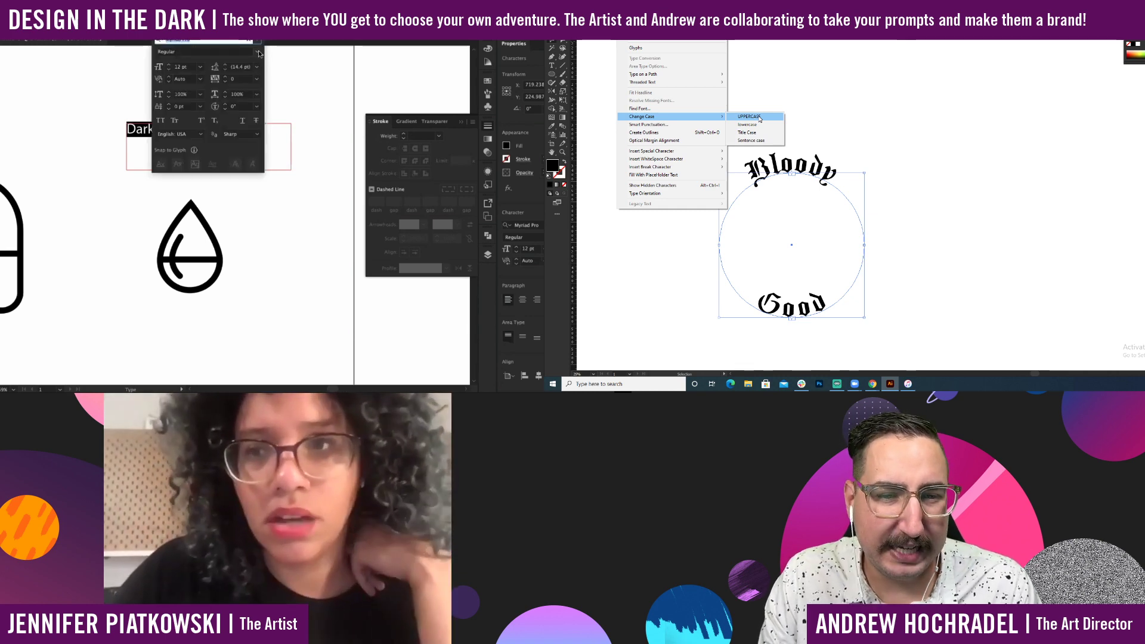
{"action": "left_click", "coordinate": [759, 119]}
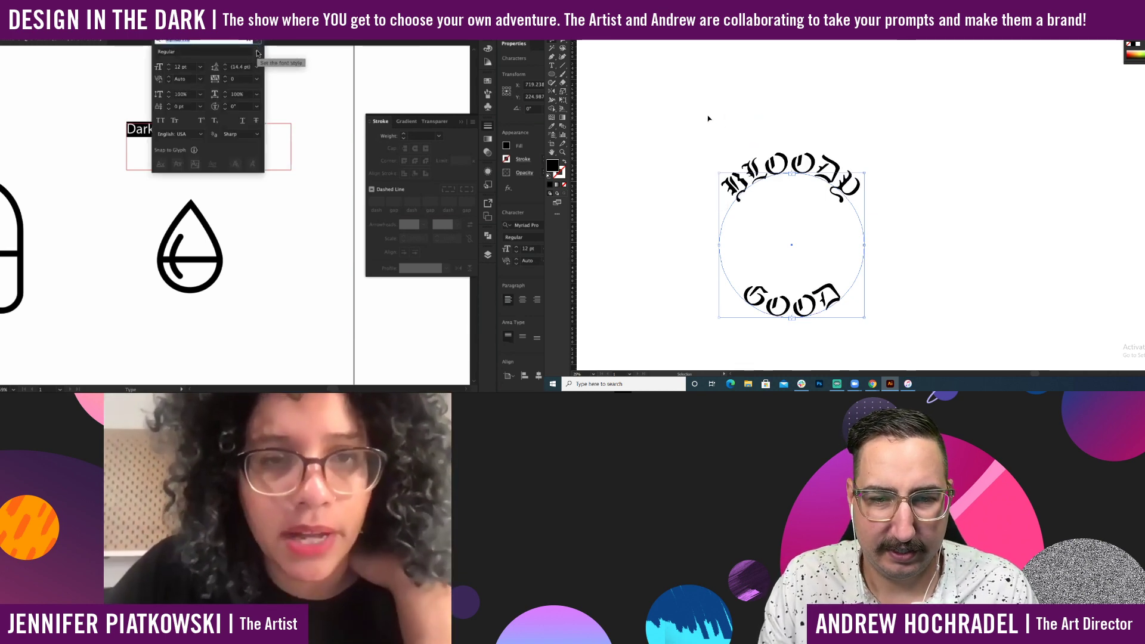
{"action": "left_click_drag", "start_coordinate": [708, 115], "coordinate": [895, 345]}
{"action": "left_click", "coordinate": [161, 121]}
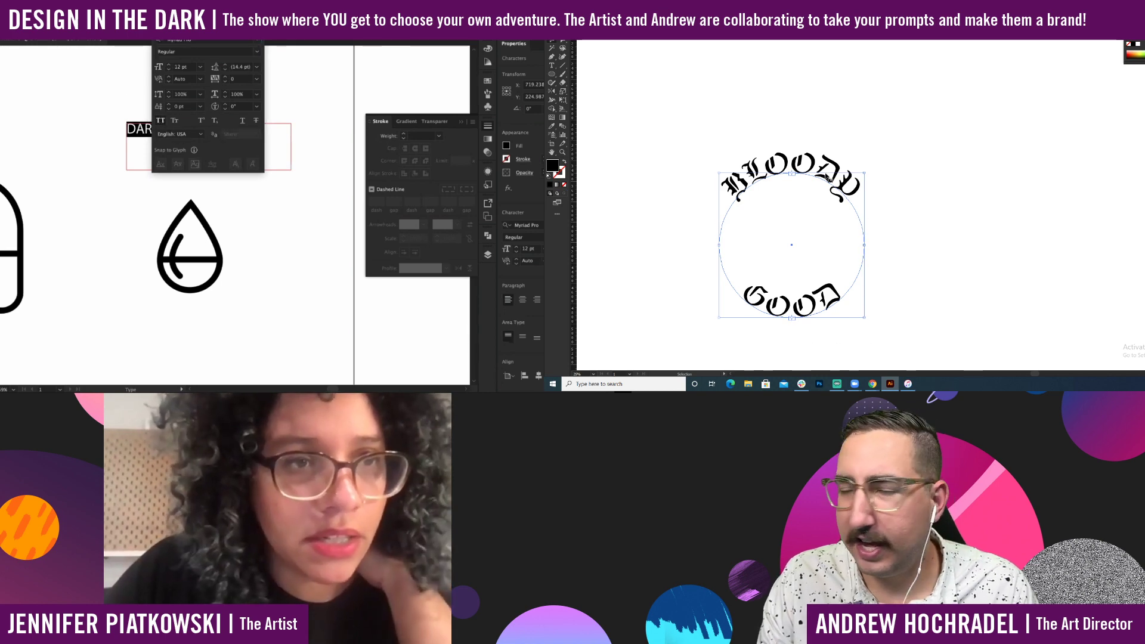
{"action": "key", "text": "super+t"}
{"action": "left_click", "coordinate": [209, 84], "text": "super"}
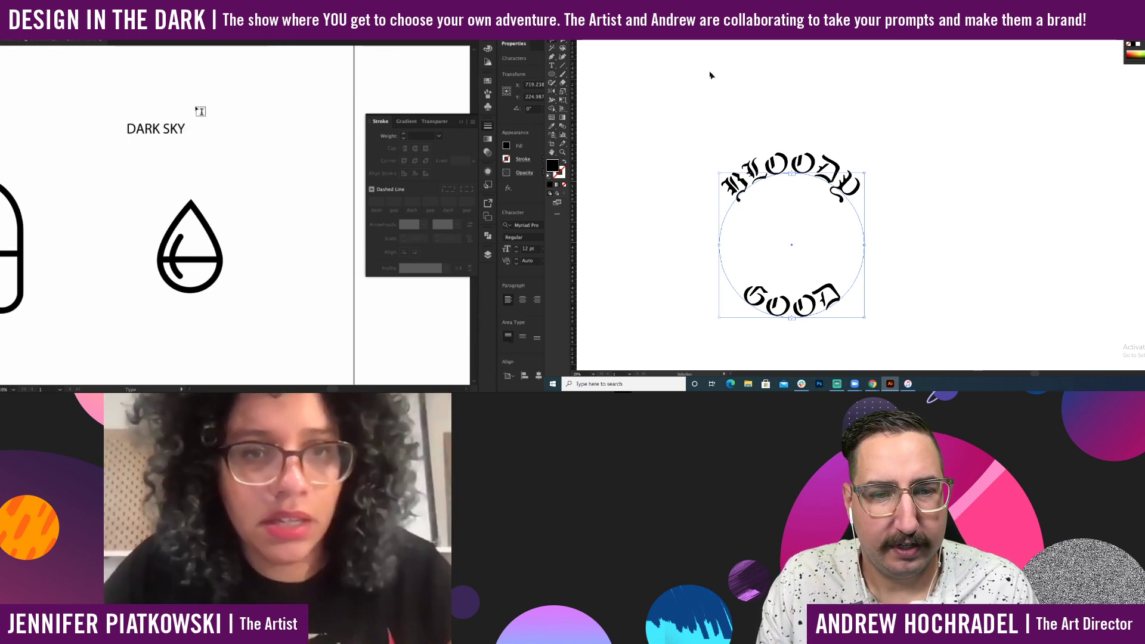
{"action": "left_click", "coordinate": [161, 132]}
Set the circular lettering's path options to the Rainbow effect with Align to Path set to Center.
{"action": "mouse_move", "coordinate": [644, 74]}
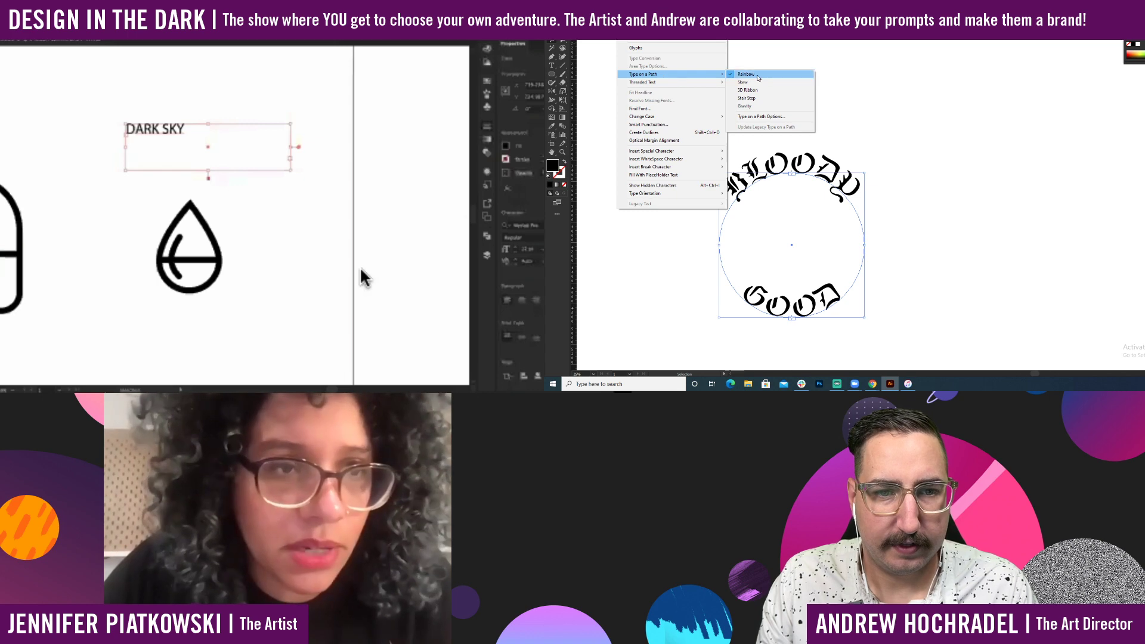
{"action": "left_click", "coordinate": [487, 126]}
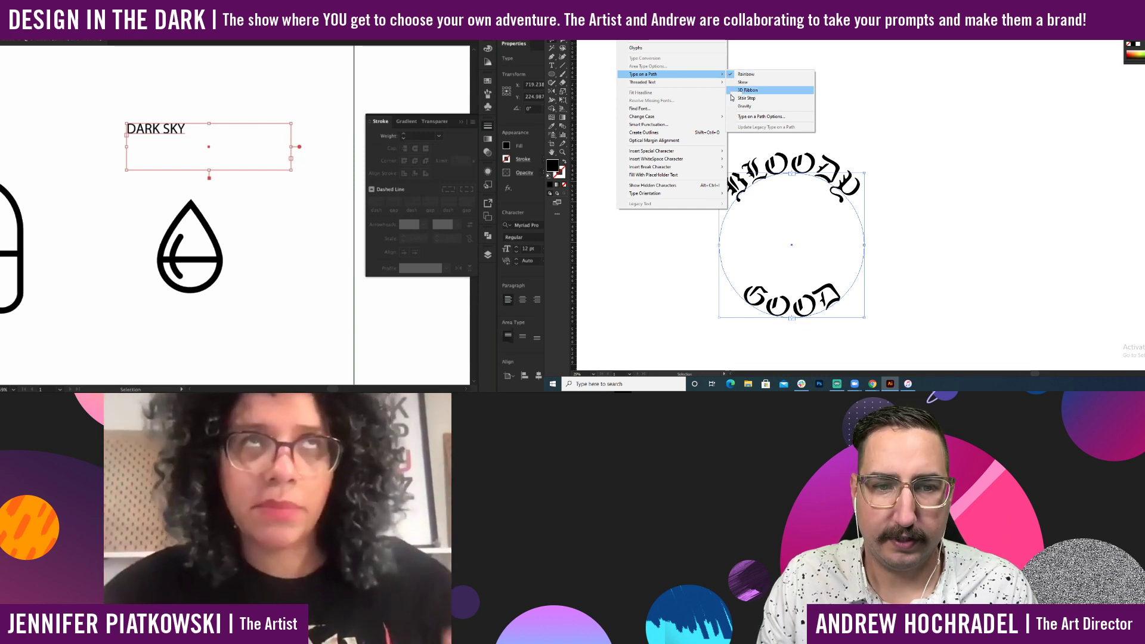
{"action": "mouse_move", "coordinate": [678, 79]}
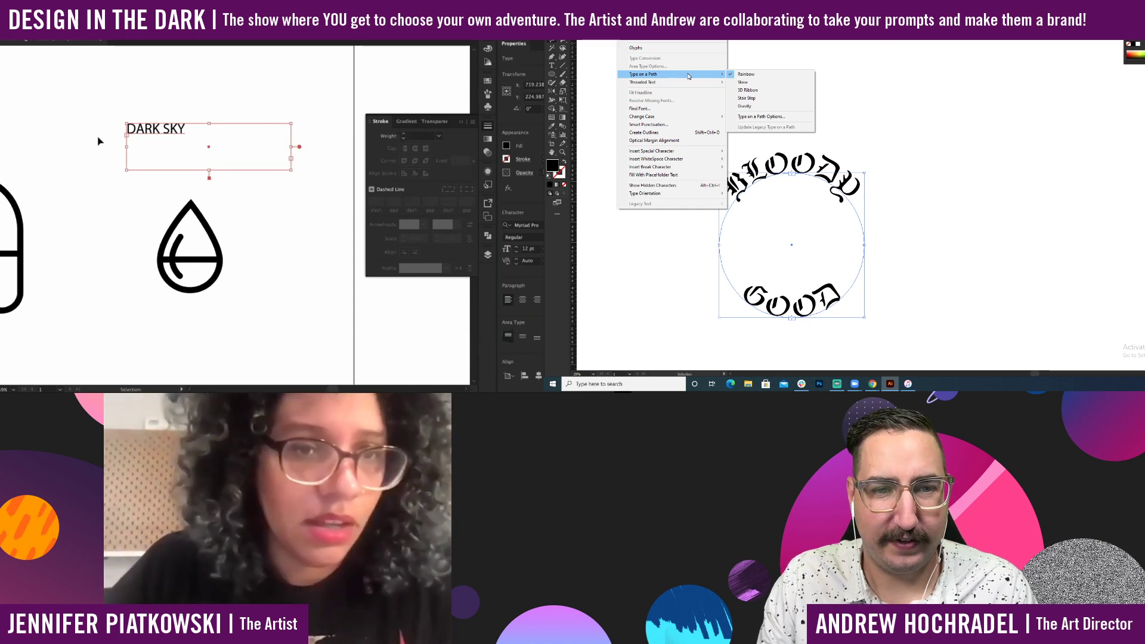
{"action": "left_click", "coordinate": [761, 116]}
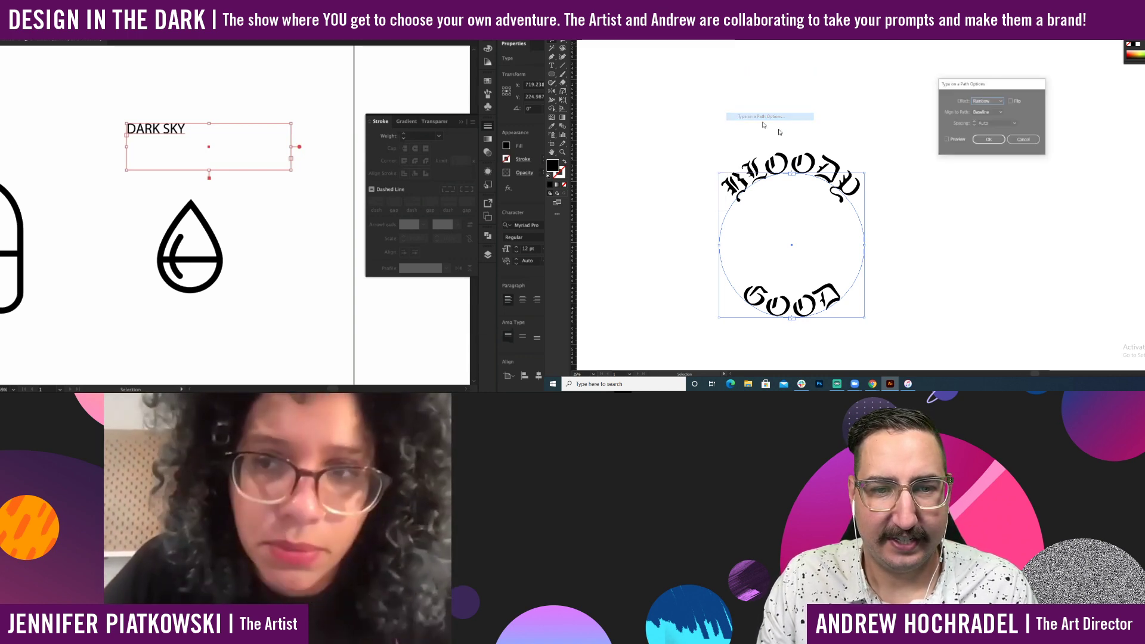
{"action": "left_click", "coordinate": [982, 102]}
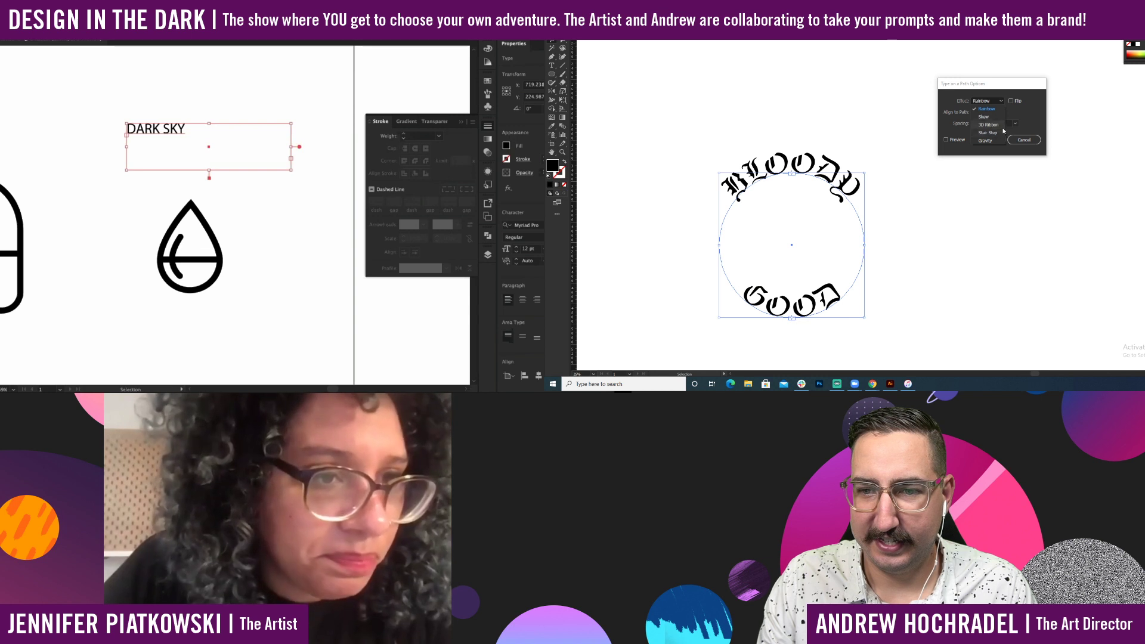
{"action": "left_click", "coordinate": [1000, 110]}
{"action": "left_click", "coordinate": [994, 112]}
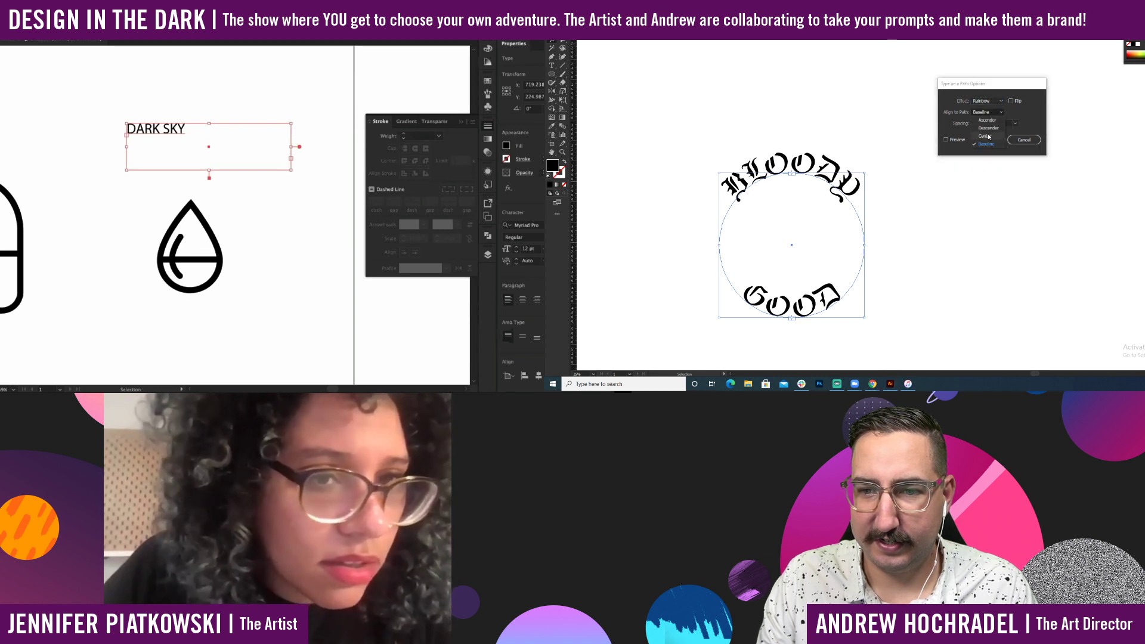
{"action": "left_click", "coordinate": [989, 137]}
{"action": "left_click", "coordinate": [954, 140]}
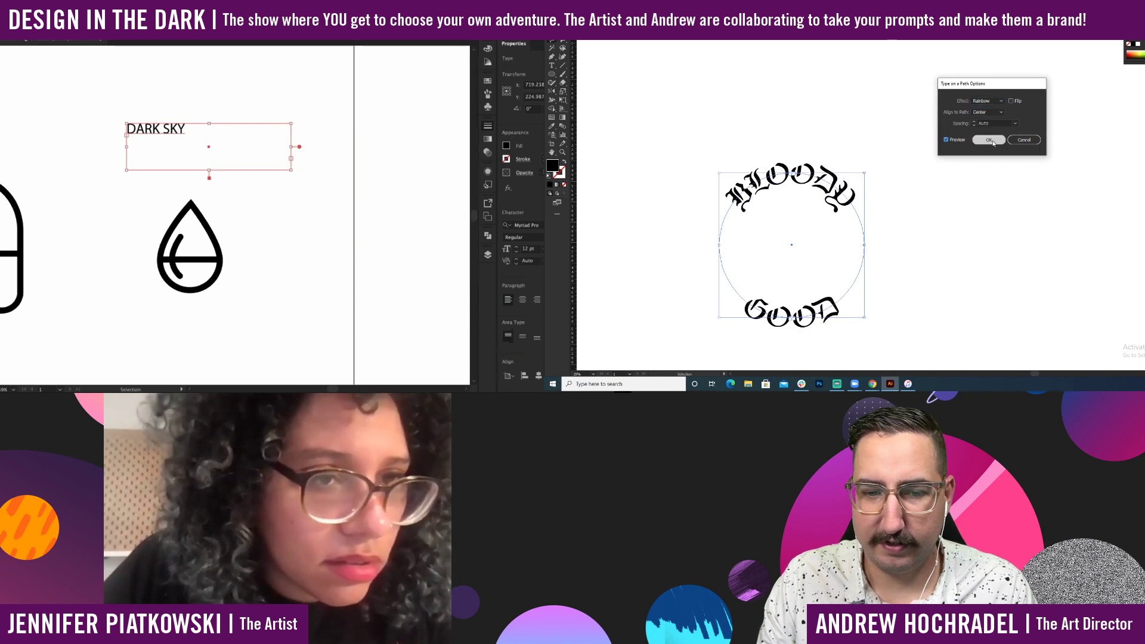
{"action": "left_click", "coordinate": [1018, 140]}
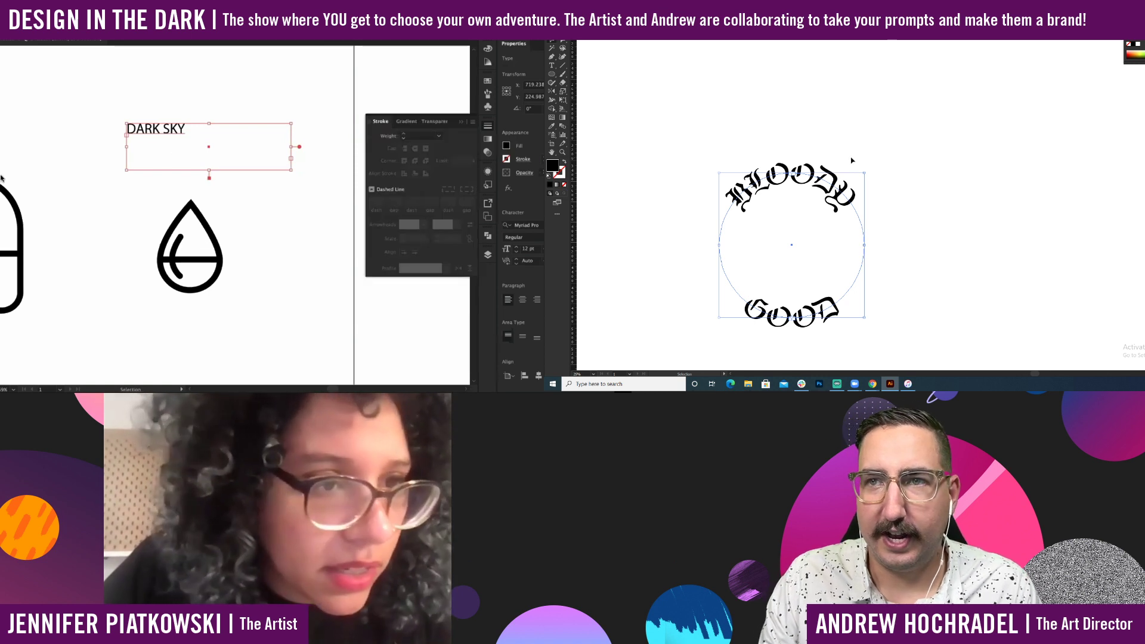
Bring up the font list for the "DARK SKY" text and filter it to condensed-width fonts.
{"action": "key", "text": "super+t"}
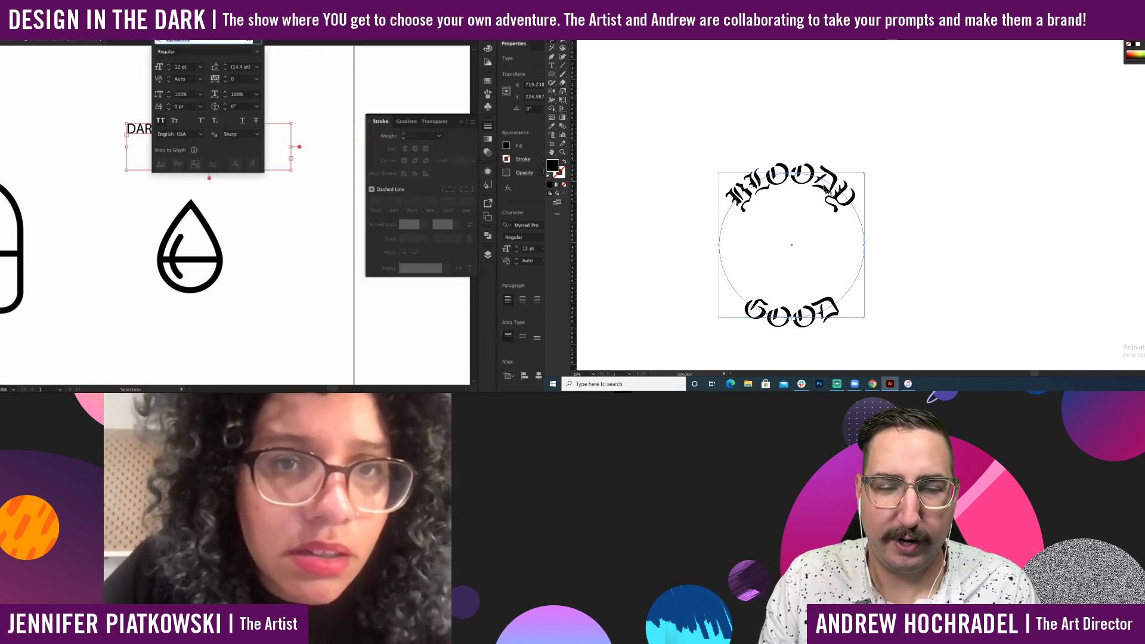
{"action": "left_click", "coordinate": [258, 40]}
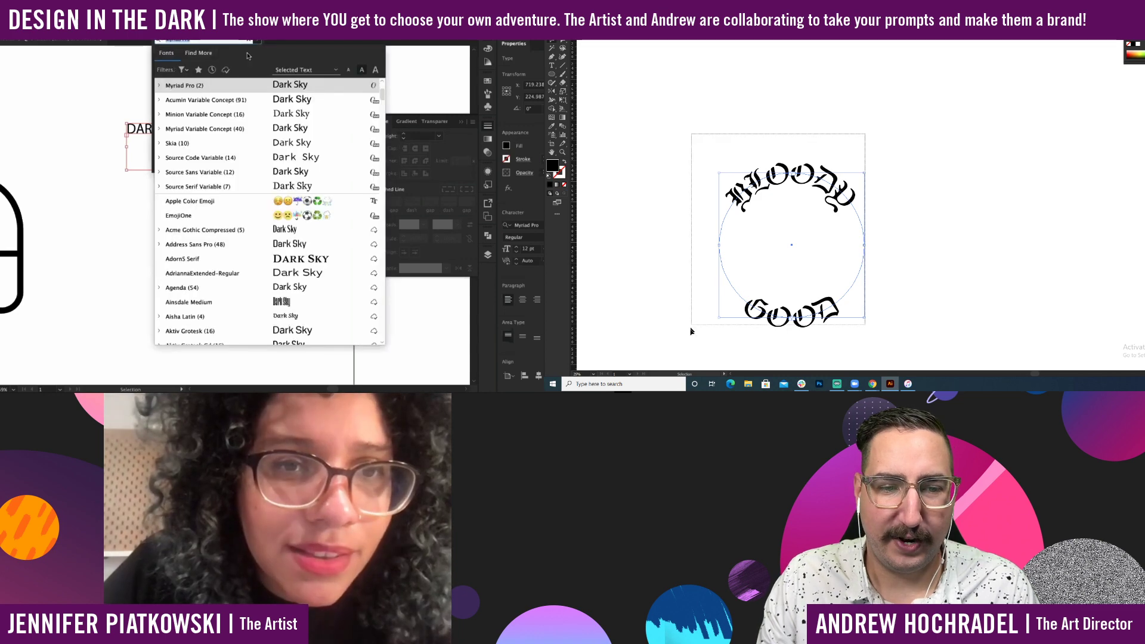
{"action": "left_click", "coordinate": [185, 70]}
{"action": "left_click", "coordinate": [143, 189]}
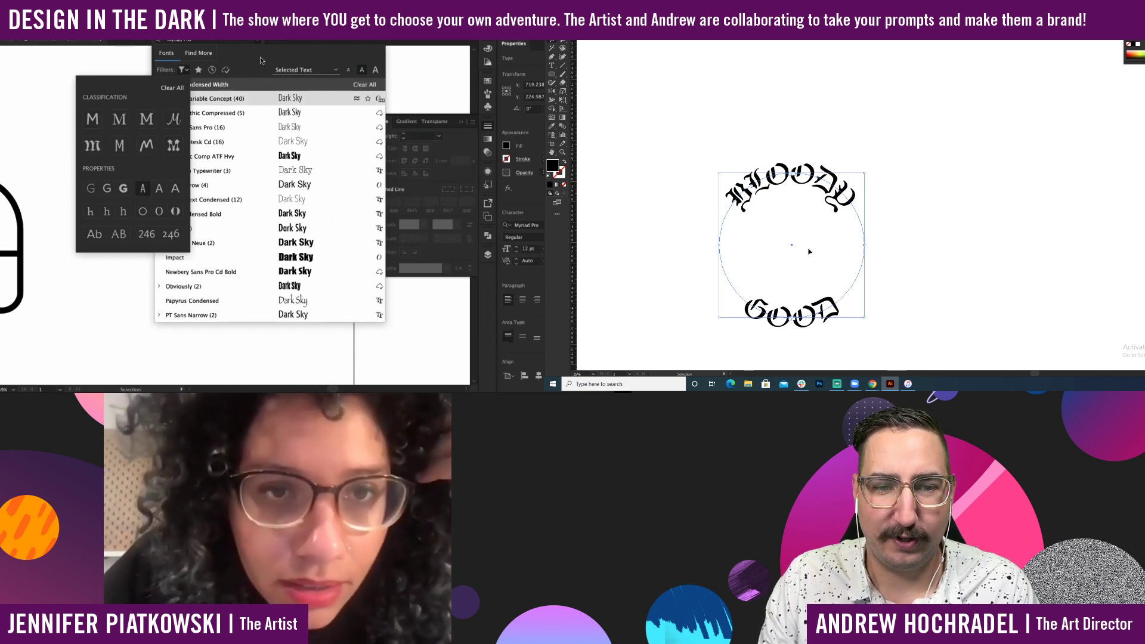
Widen the letter spacing of the circular "BLOODY" and "GOOD" lettering in several increments.
{"action": "key", "text": "alt+Right"}
{"action": "key", "text": "alt+Right"}
{"action": "key", "text": "alt+Right"}
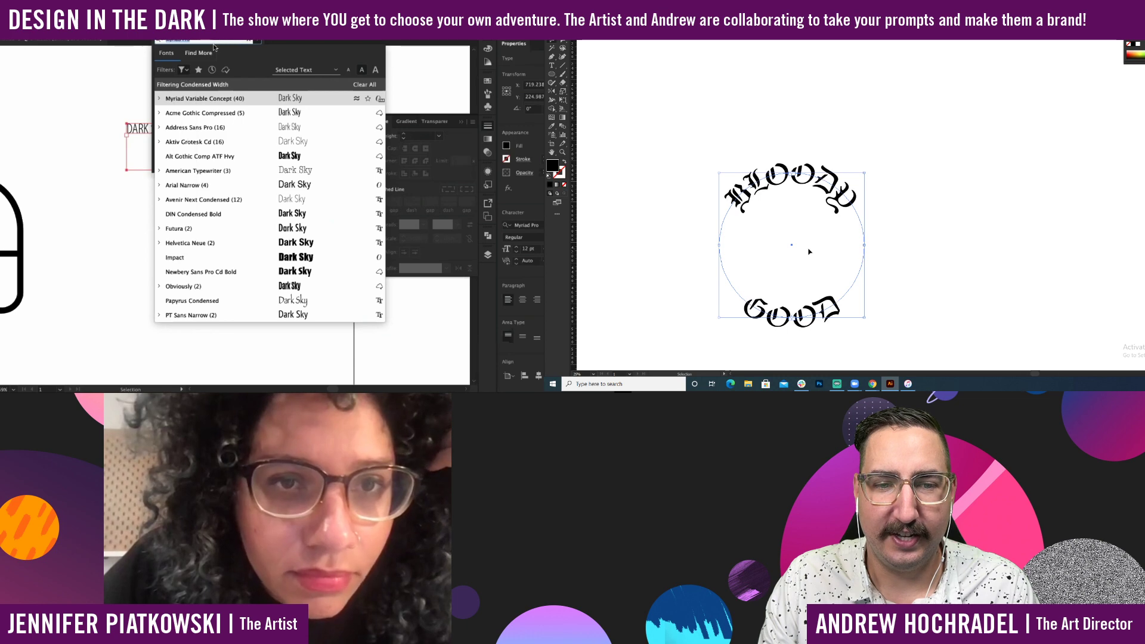
{"action": "key", "text": "alt+Right"}
{"action": "key", "text": "alt+Right"}
{"action": "key", "text": "alt+Right"}
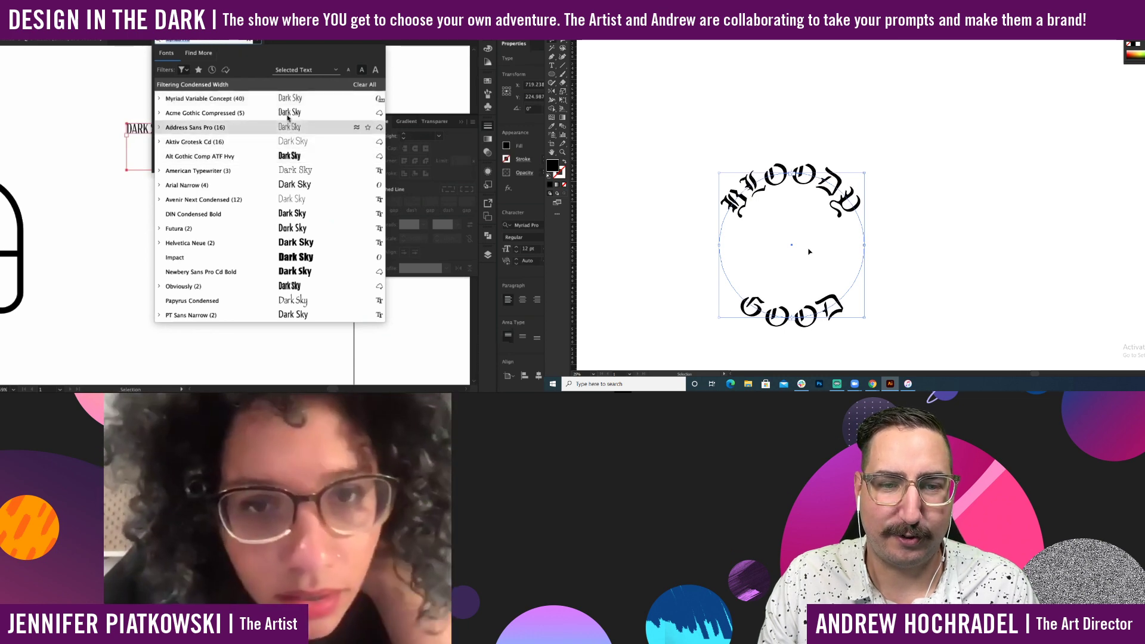
Set the "DARK SKY" text in Acme Gothic Compressed Semibold.
{"action": "left_click", "coordinate": [169, 113]}
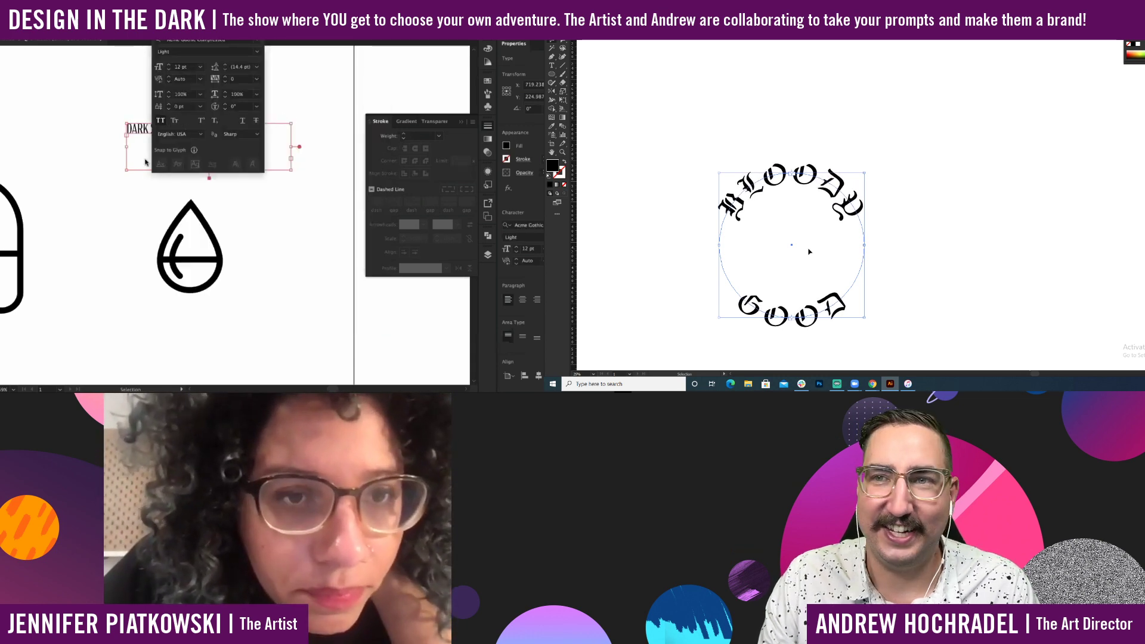
{"action": "left_click", "coordinate": [122, 171]}
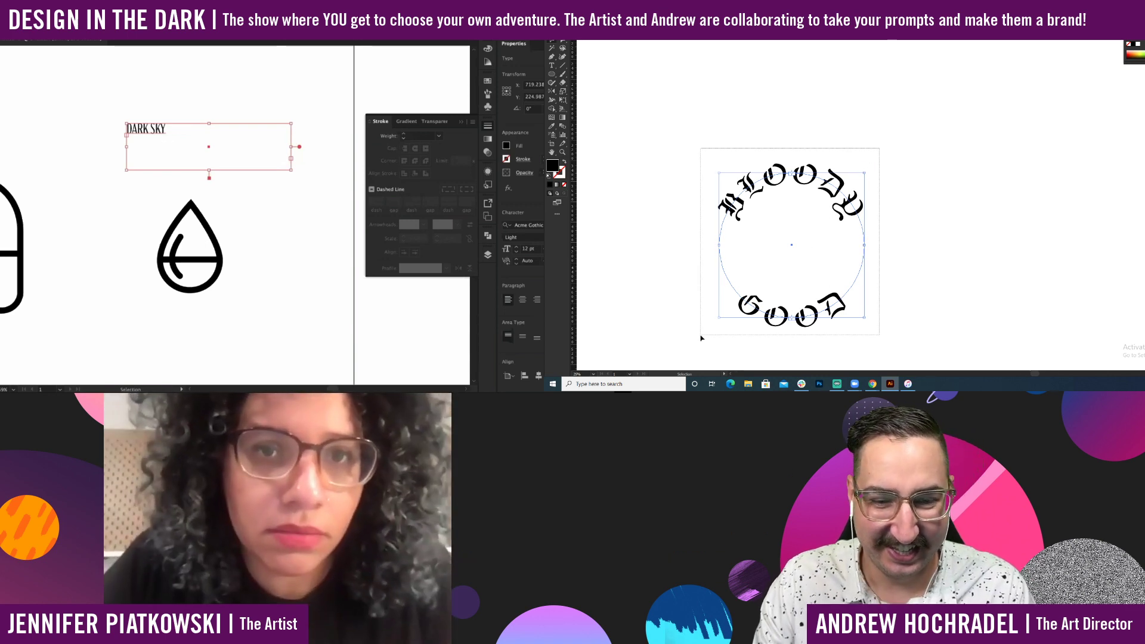
{"action": "left_click", "coordinate": [165, 27]}
{"action": "left_click", "coordinate": [257, 42]}
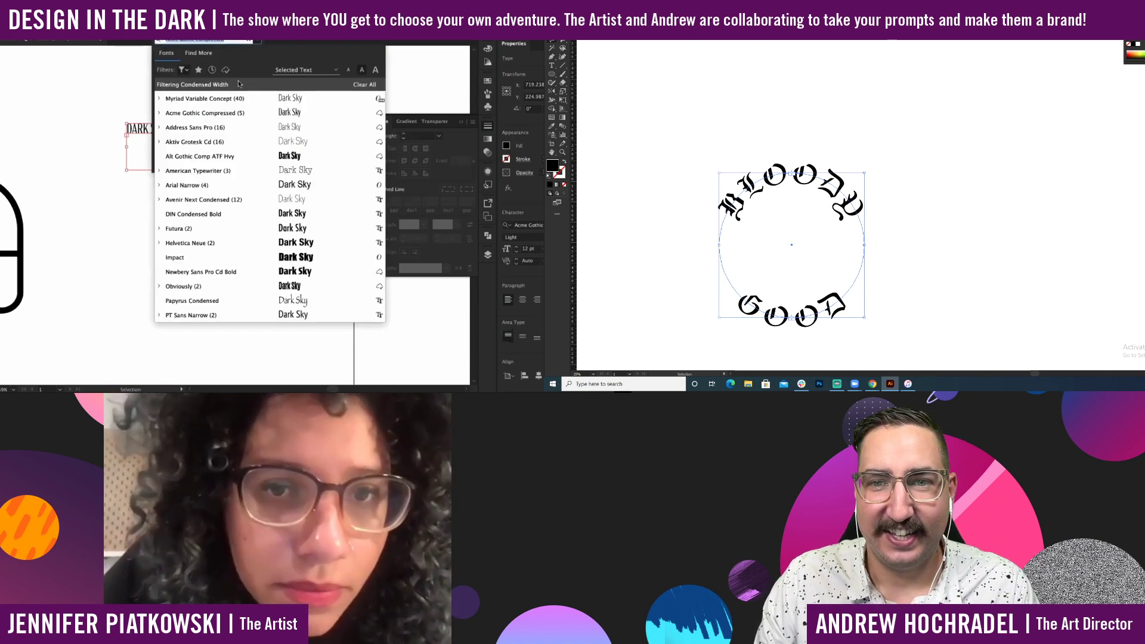
{"action": "left_click", "coordinate": [160, 113]}
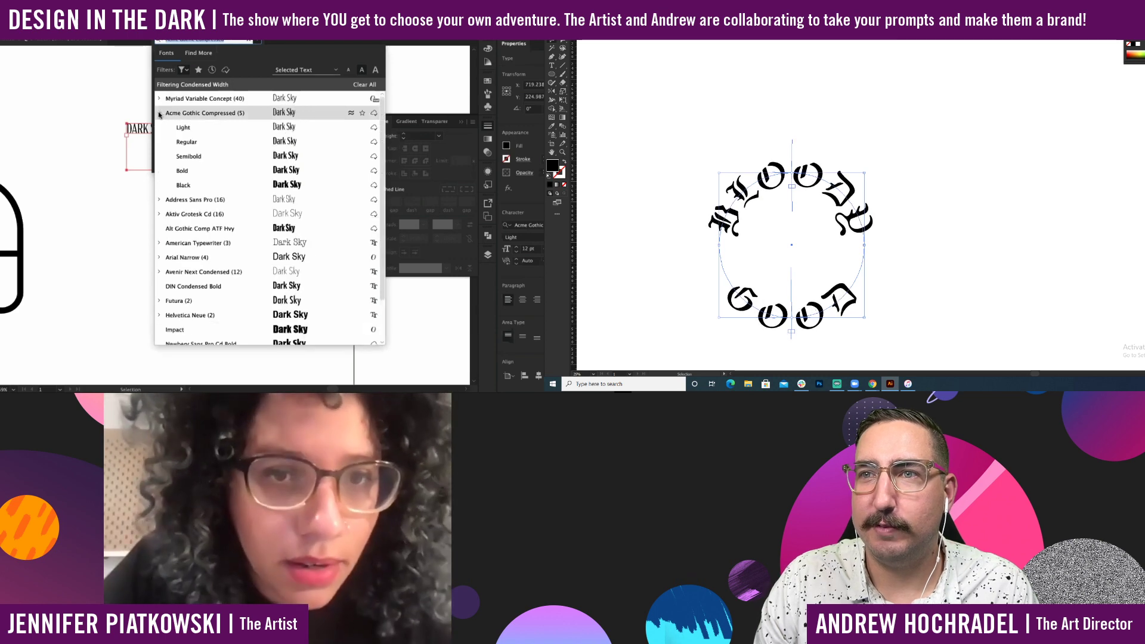
{"action": "left_click", "coordinate": [189, 156]}
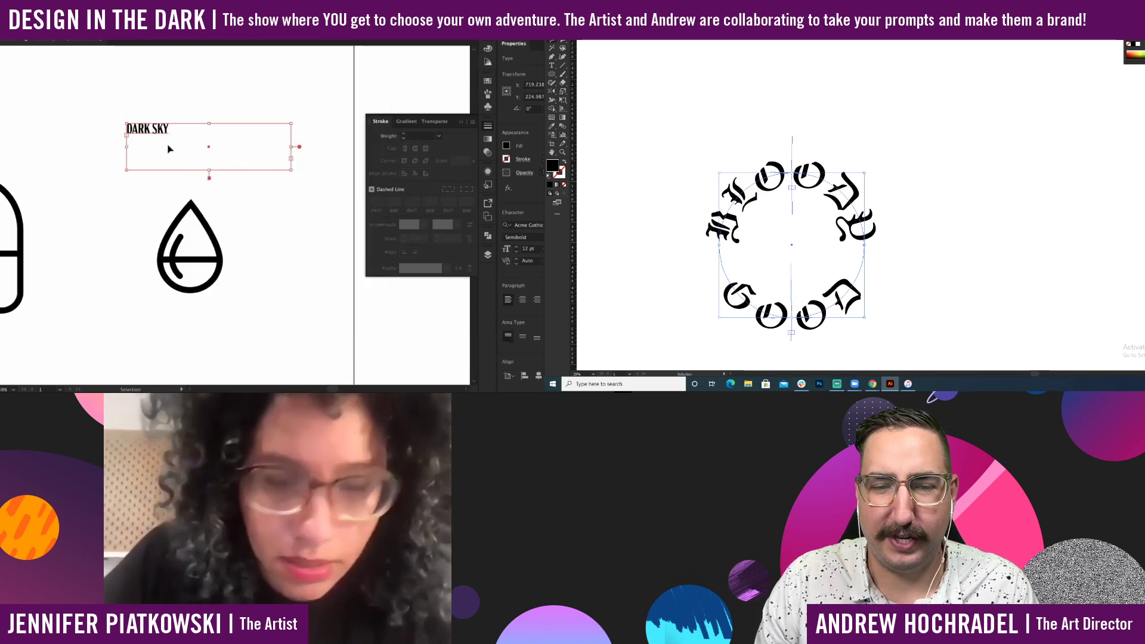
Move the "DARK SKY" text below the drop icon and select the circular lettering.
{"action": "left_click_drag", "start_coordinate": [159, 141], "coordinate": [202, 181]}
{"action": "scroll", "coordinate": [206, 339], "scroll_direction": "down", "scroll_amount": 1}
{"action": "left_click_drag", "start_coordinate": [927, 159], "coordinate": [698, 324]}
{"action": "scroll", "coordinate": [201, 202], "scroll_direction": "down", "scroll_amount": 2}
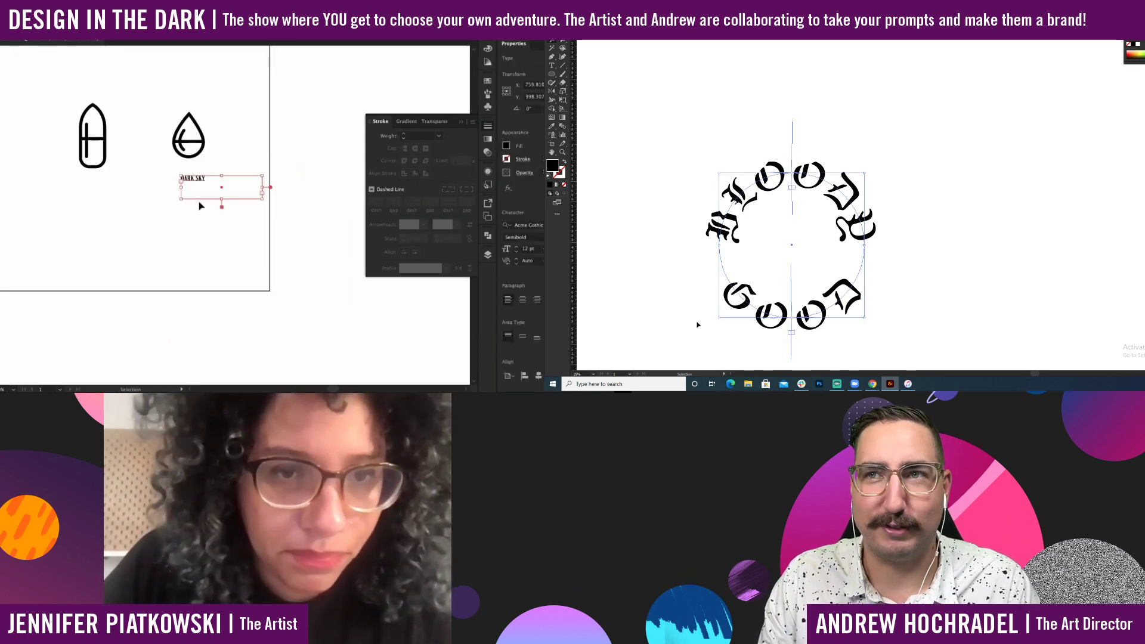
{"action": "left_click", "coordinate": [201, 210]}
{"action": "scroll", "coordinate": [199, 214], "scroll_direction": "up", "scroll_amount": 4}
{"action": "left_click_drag", "start_coordinate": [172, 259], "coordinate": [170, 289]}
{"action": "scroll", "coordinate": [170, 289], "scroll_direction": "down", "scroll_amount": 1}
Duplicate the circular "BLOODY GOOD" lettering and the drop icon, placing each copy beside its original.
{"action": "left_click_drag", "start_coordinate": [751, 197], "coordinate": [989, 197]}
{"action": "left_click", "coordinate": [136, 152]}
{"action": "left_click_drag", "start_coordinate": [136, 152], "coordinate": [241, 149]}
{"action": "left_click_drag", "start_coordinate": [995, 219], "coordinate": [841, 216]}
{"action": "left_click_drag", "start_coordinate": [240, 149], "coordinate": [240, 152]}
{"action": "left_click_drag", "start_coordinate": [841, 215], "coordinate": [807, 217]}
Narrow the "DARK SKY" text frame so it wraps onto two centred lines, and place it below the first drop.
{"action": "left_click", "coordinate": [242, 199]}
{"action": "left_click_drag", "start_coordinate": [251, 215], "coordinate": [220, 225]}
{"action": "left_click_drag", "start_coordinate": [138, 247], "coordinate": [121, 225]}
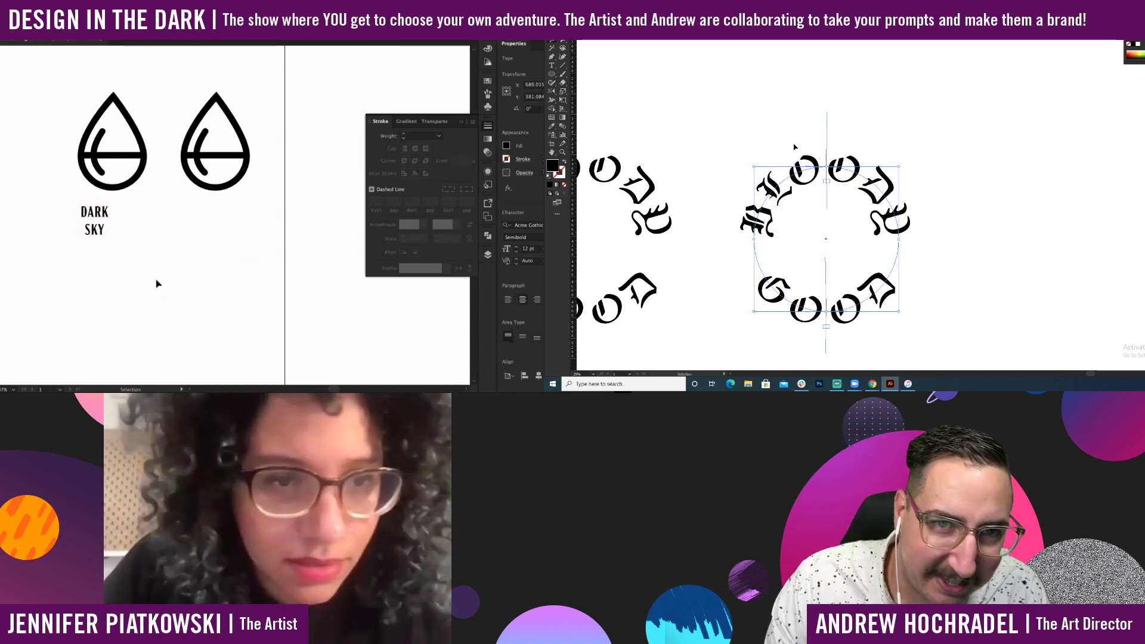
{"action": "left_click_drag", "start_coordinate": [99, 232], "coordinate": [121, 243]}
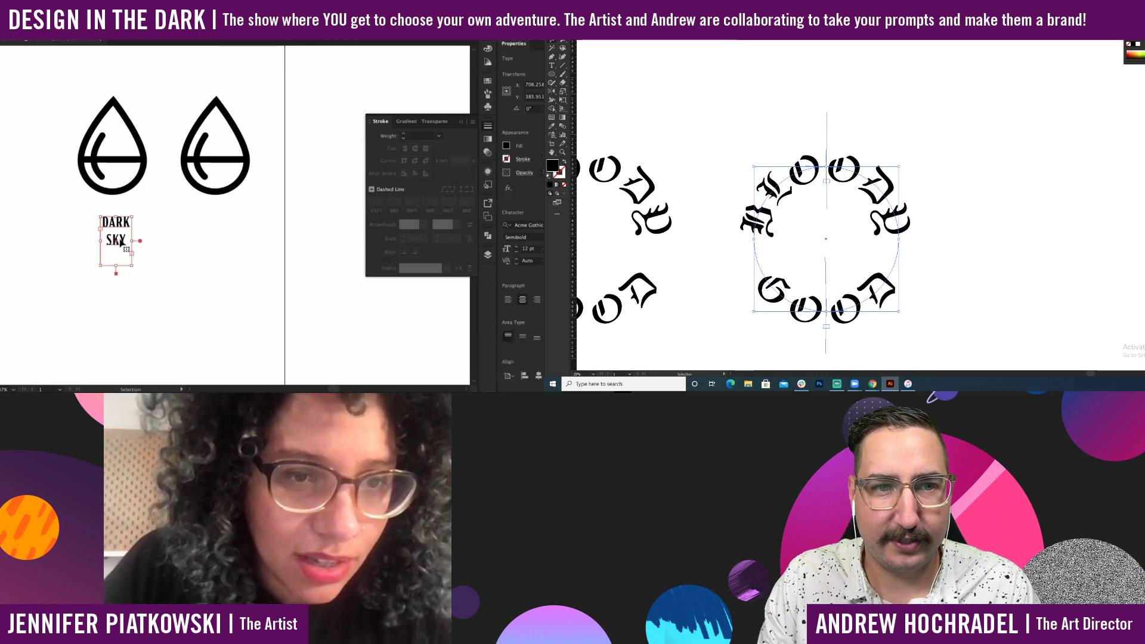
Split the text into two frames, with "DARK" above the first drop and "SKY" below it.
{"action": "triple_click", "coordinate": [125, 240]}
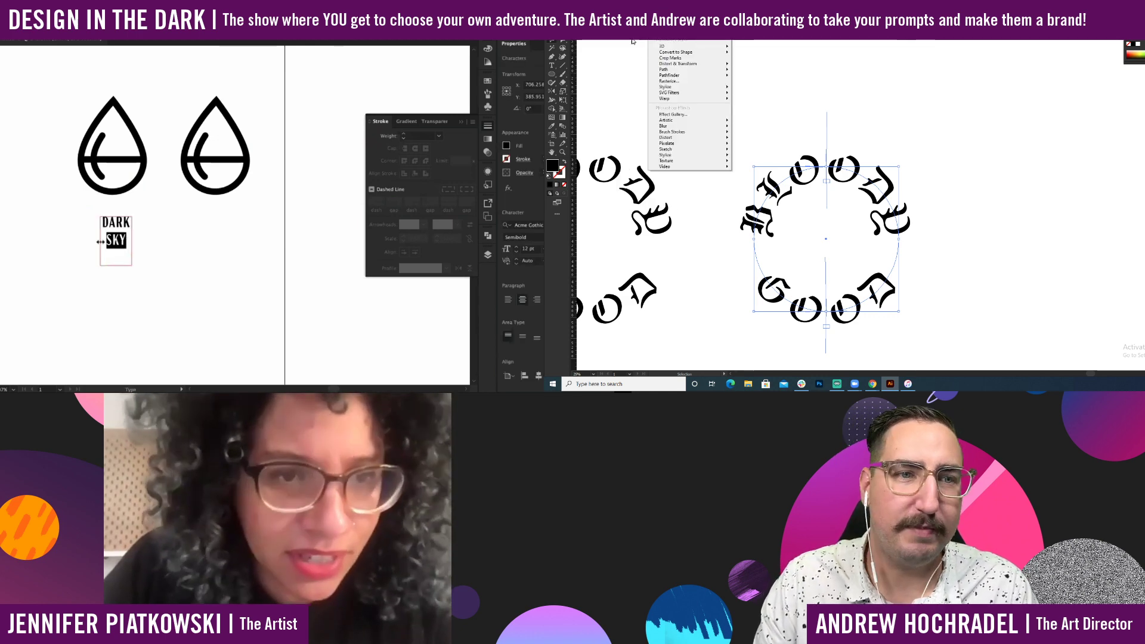
{"action": "key", "text": "BackSpace"}
{"action": "mouse_move", "coordinate": [674, 75]}
{"action": "left_click_drag", "start_coordinate": [149, 205], "coordinate": [141, 147]}
{"action": "left_click_drag", "start_coordinate": [141, 148], "coordinate": [140, 295]}
{"action": "type", "text": "SKY"}
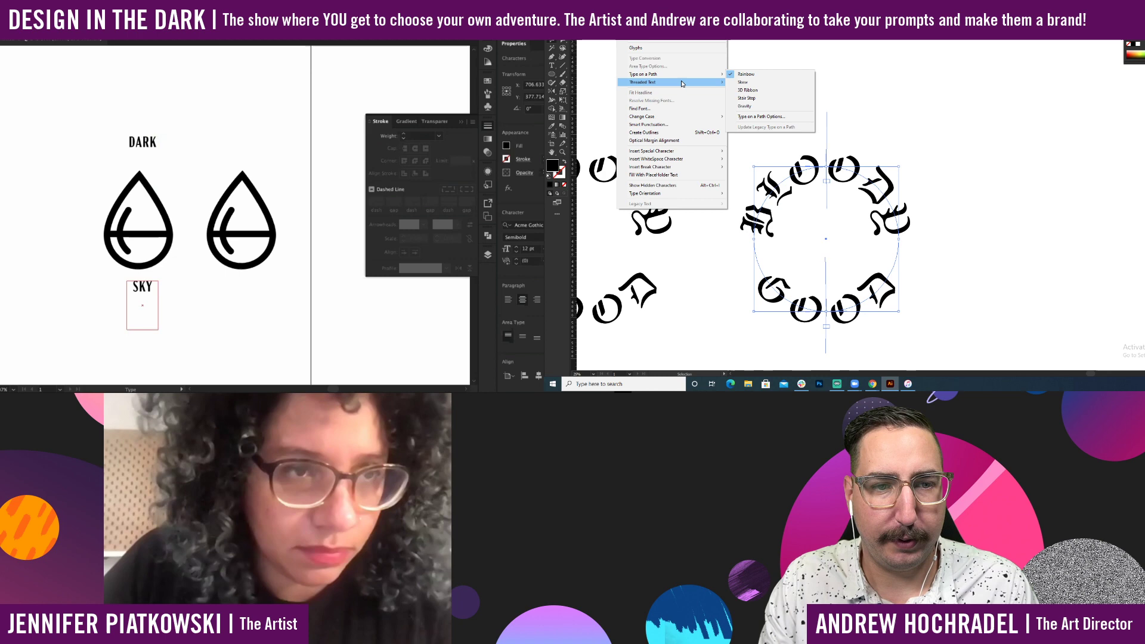
{"action": "key", "text": "Escape"}
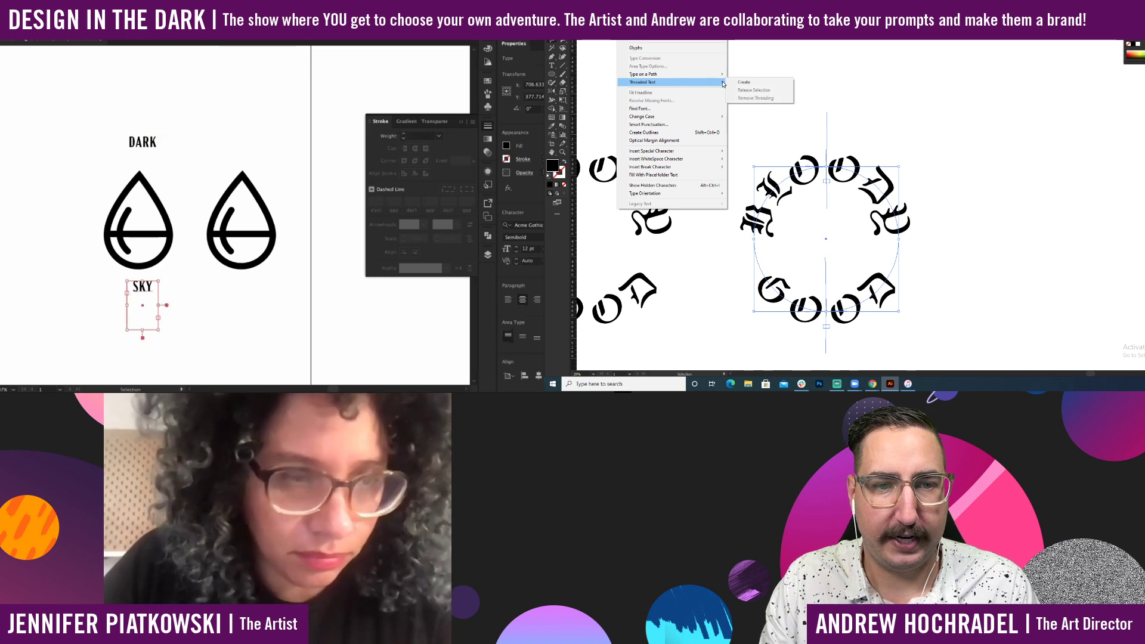
Change the case of the duplicated circular lettering to "Bloody" and "Good" with only initial capitals.
{"action": "mouse_move", "coordinate": [692, 119]}
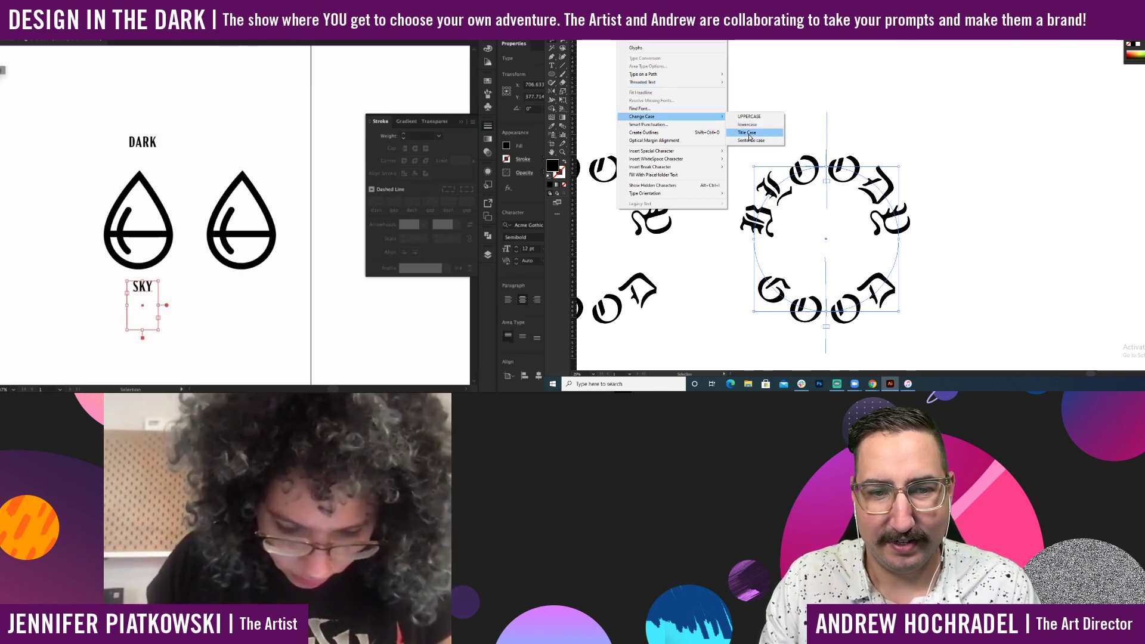
{"action": "left_click", "coordinate": [751, 140]}
{"action": "left_click", "coordinate": [771, 128]}
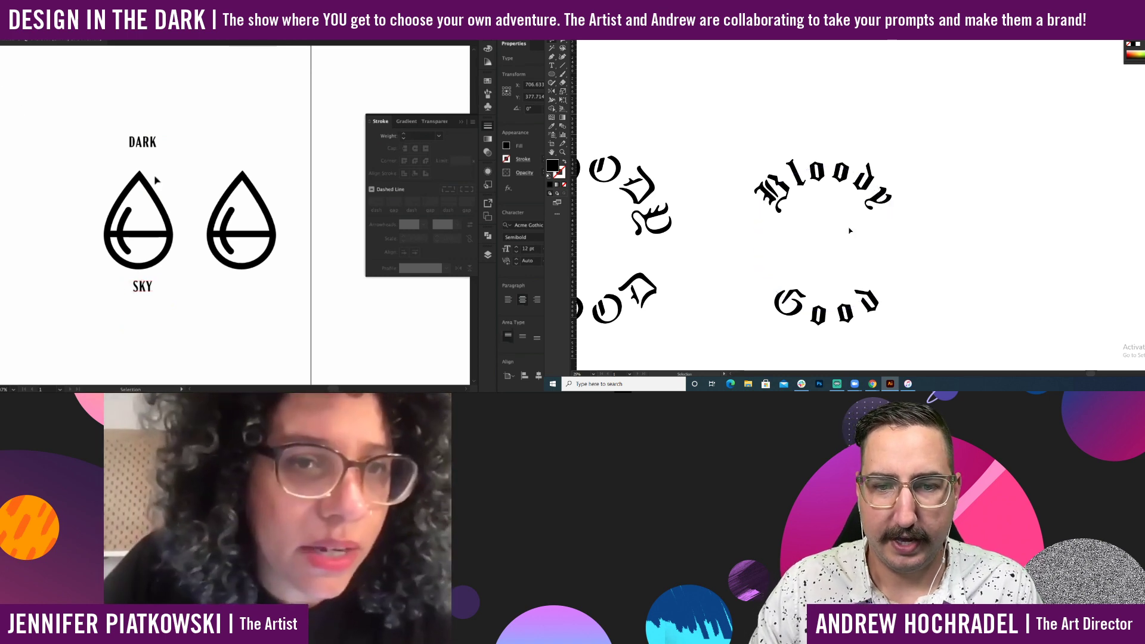
Set the "DARK" and "SKY" text around the drop to 22 pt and widen their frames to fit the words.
{"action": "scroll", "coordinate": [225, 197], "scroll_direction": "left", "scroll_amount": 3}
{"action": "left_click", "coordinate": [211, 271]}
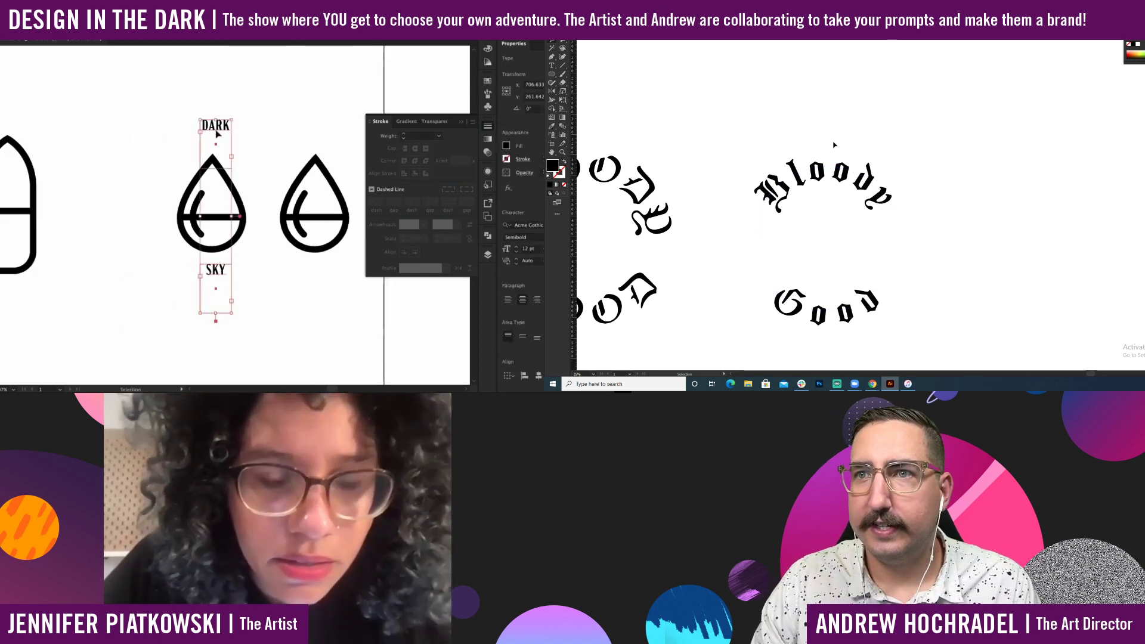
{"action": "left_click", "coordinate": [197, 39]}
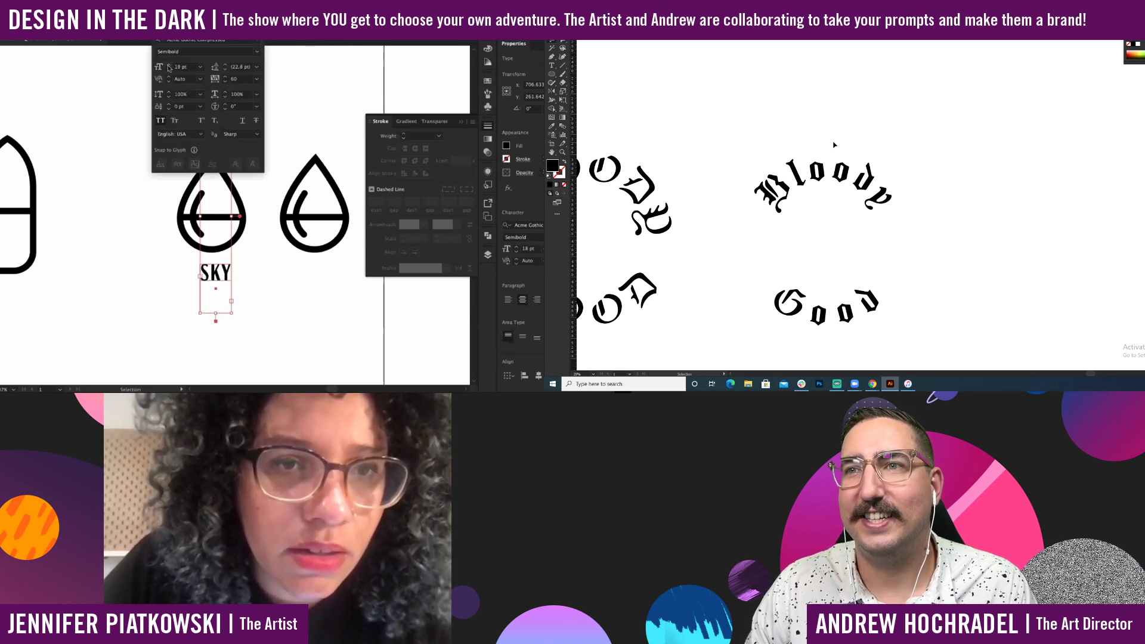
{"action": "left_click", "coordinate": [208, 285]}
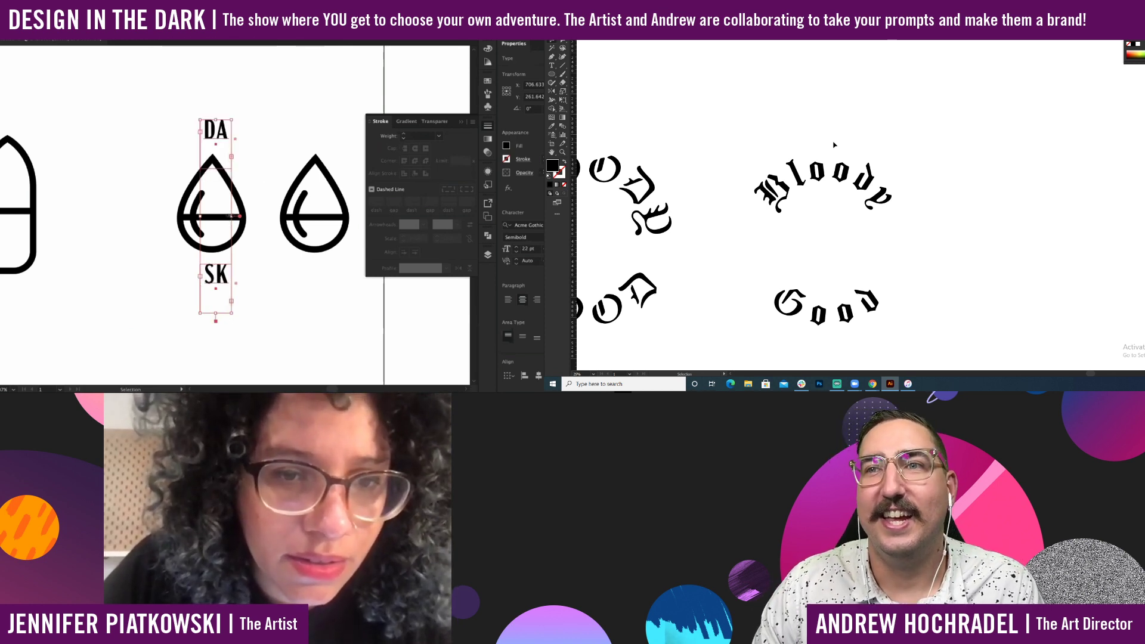
{"action": "left_click_drag", "start_coordinate": [231, 216], "coordinate": [251, 216]}
{"action": "left_click", "coordinate": [263, 288]}
Copy "SKY" and "DARK" from the drop design to opposite sides of the pointed vessel icon.
{"action": "left_click_drag", "start_coordinate": [263, 290], "coordinate": [193, 231]}
{"action": "left_click", "coordinate": [298, 278]}
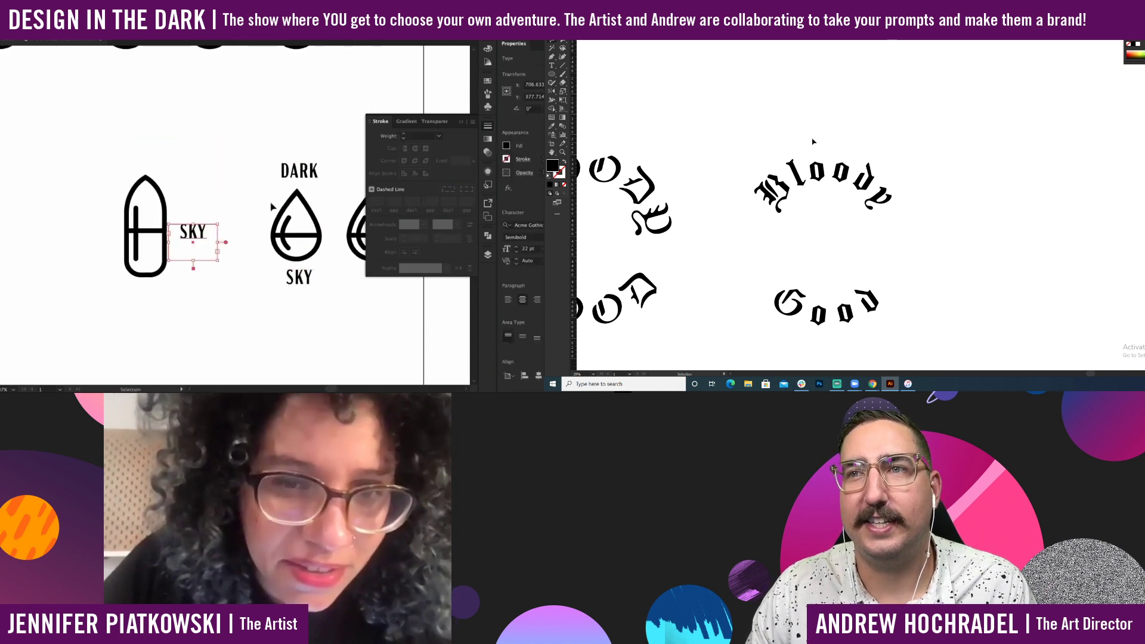
{"action": "left_click_drag", "start_coordinate": [316, 171], "coordinate": [94, 225]}
{"action": "left_click", "coordinate": [212, 258]}
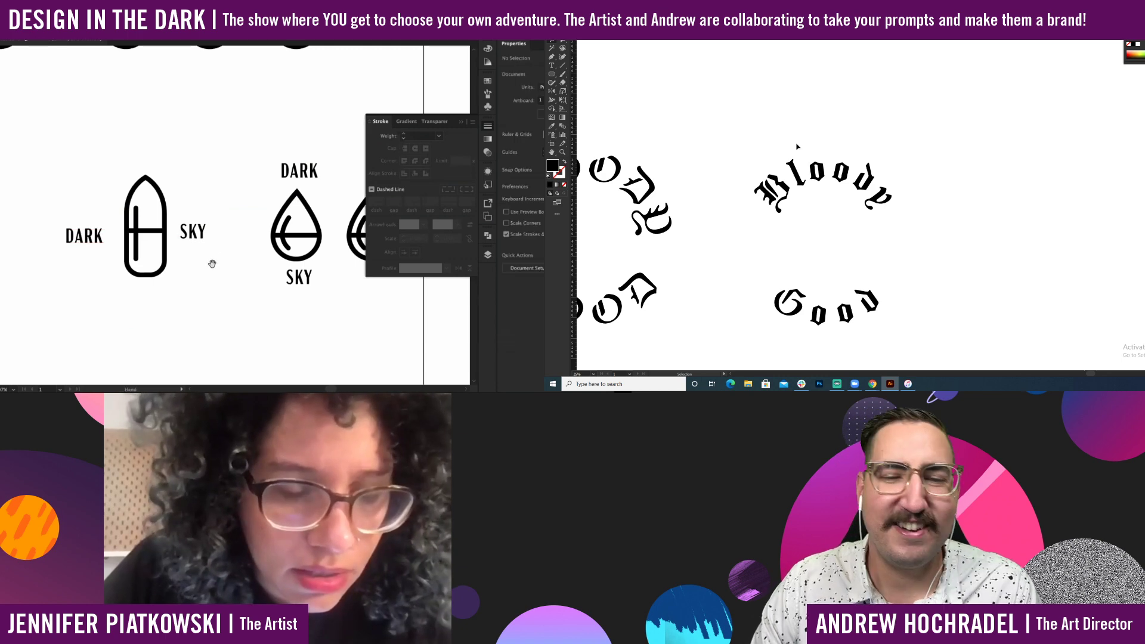
Move the pointed vessel and its flanking words farther from the drop designs.
{"action": "scroll", "coordinate": [214, 273], "scroll_direction": "down", "scroll_amount": 1}
{"action": "scroll", "coordinate": [227, 268], "scroll_direction": "down", "scroll_amount": 1}
{"action": "left_click_drag", "start_coordinate": [826, 202], "coordinate": [851, 232]}
{"action": "left_click_drag", "start_coordinate": [229, 270], "coordinate": [127, 198]}
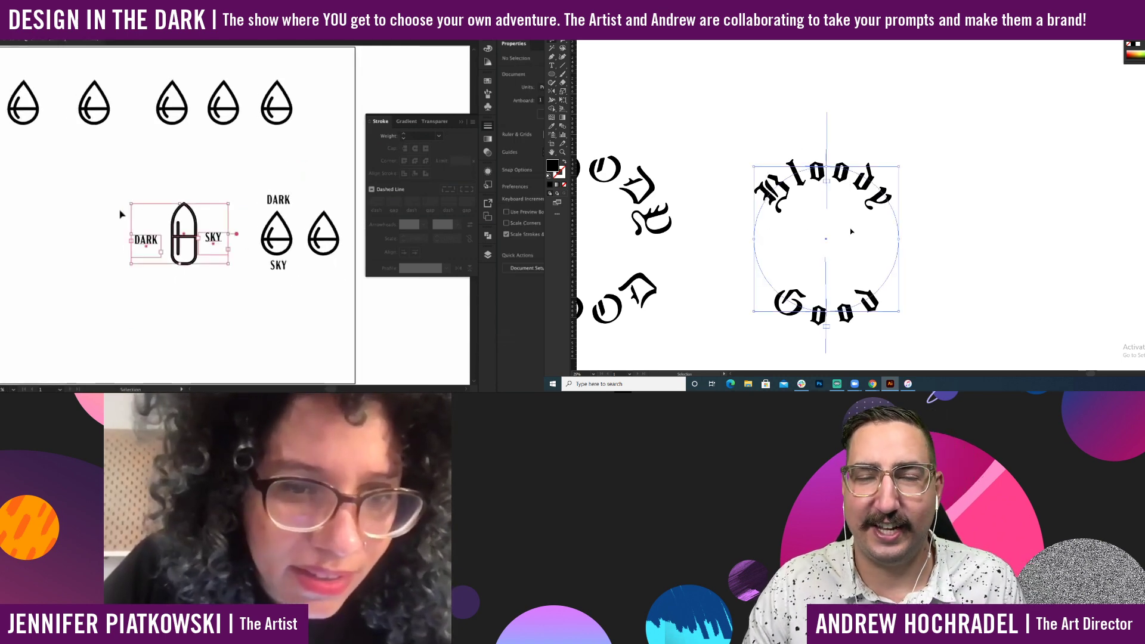
{"action": "left_click_drag", "start_coordinate": [160, 245], "coordinate": [83, 233]}
Align the "DARK" and "SKY" text beside the vessel to the same height.
{"action": "left_click", "coordinate": [148, 234]}
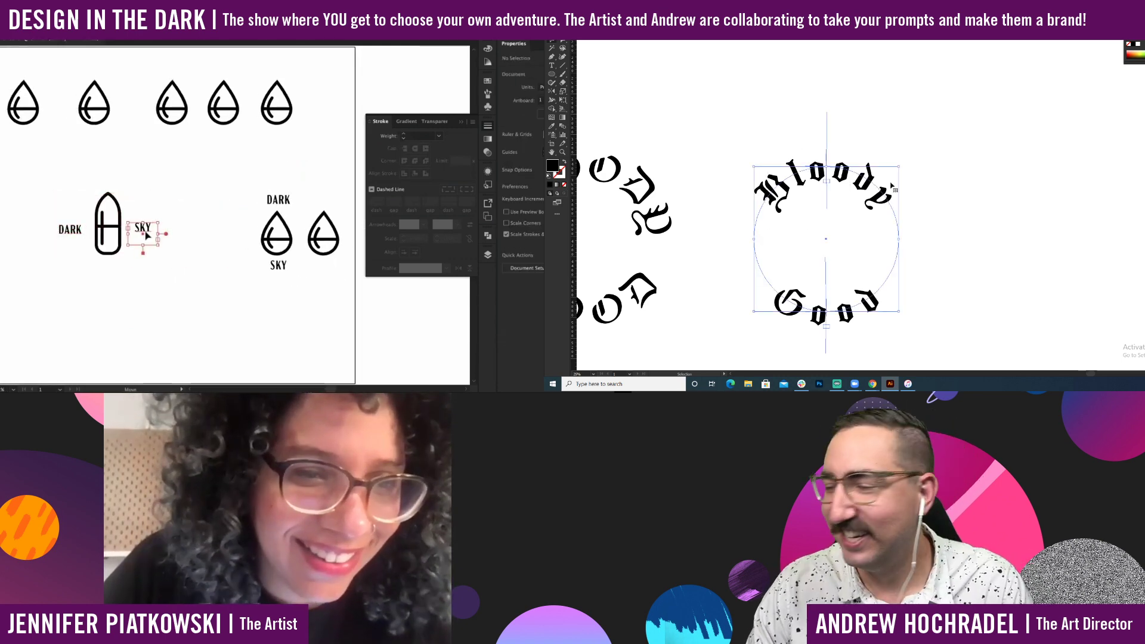
{"action": "left_click", "coordinate": [147, 235]}
{"action": "left_click", "coordinate": [906, 190]}
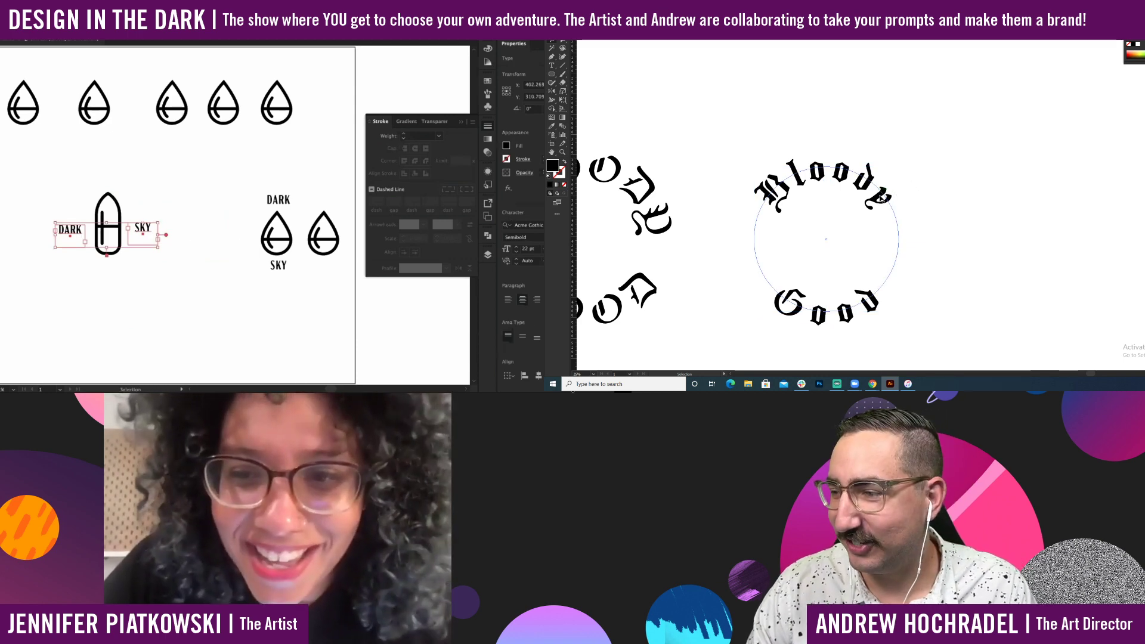
{"action": "left_click", "coordinate": [180, 295]}
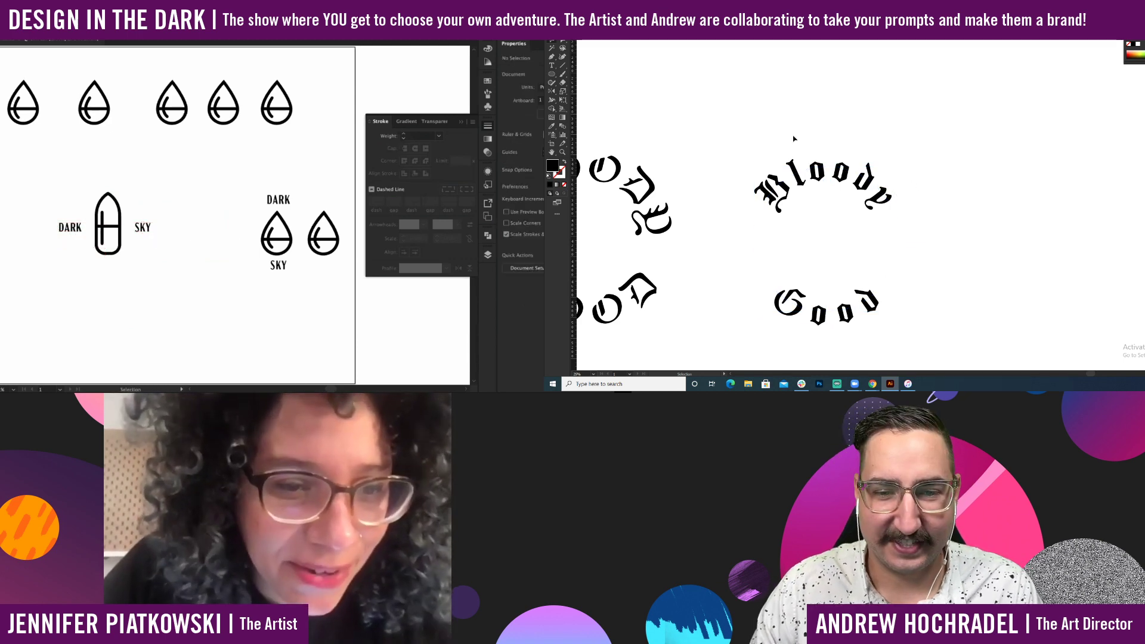
Enlarge the circular "Bloody" and "Good" lettering in several font-size increments.
{"action": "left_click_drag", "start_coordinate": [885, 272], "coordinate": [876, 247]}
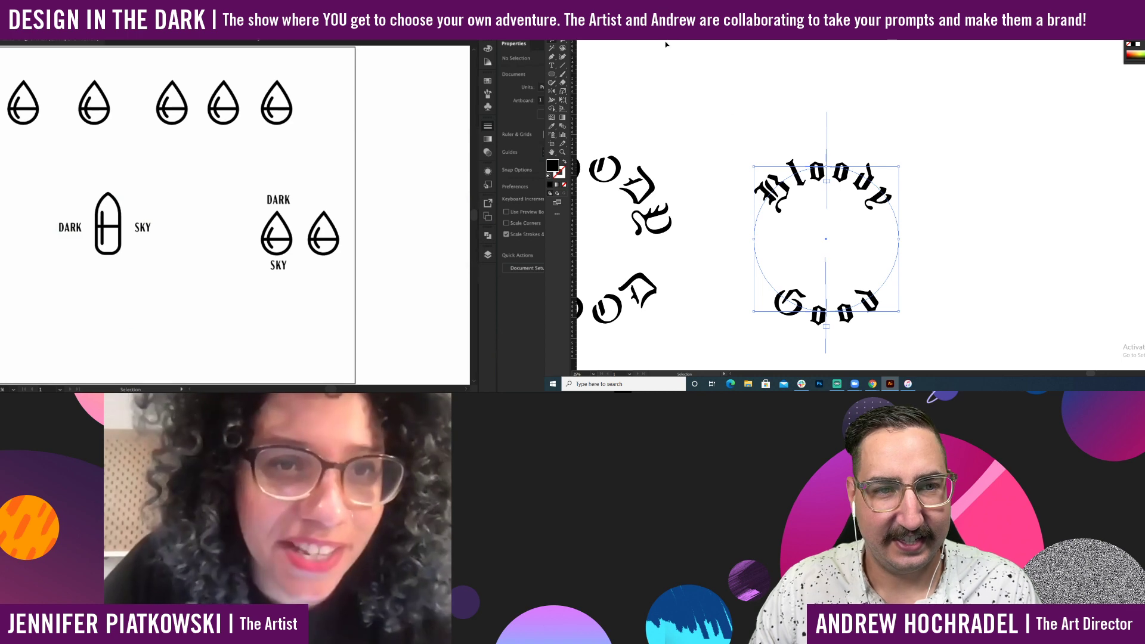
{"action": "key", "text": "ctrl+shift+period"}
{"action": "key", "text": "ctrl+shift+period"}
{"action": "key", "text": "ctrl+shift+period"}
{"action": "key", "text": "ctrl+shift+period"}
{"action": "key", "text": "ctrl+shift+period"}
{"action": "key", "text": "ctrl+shift+period"}
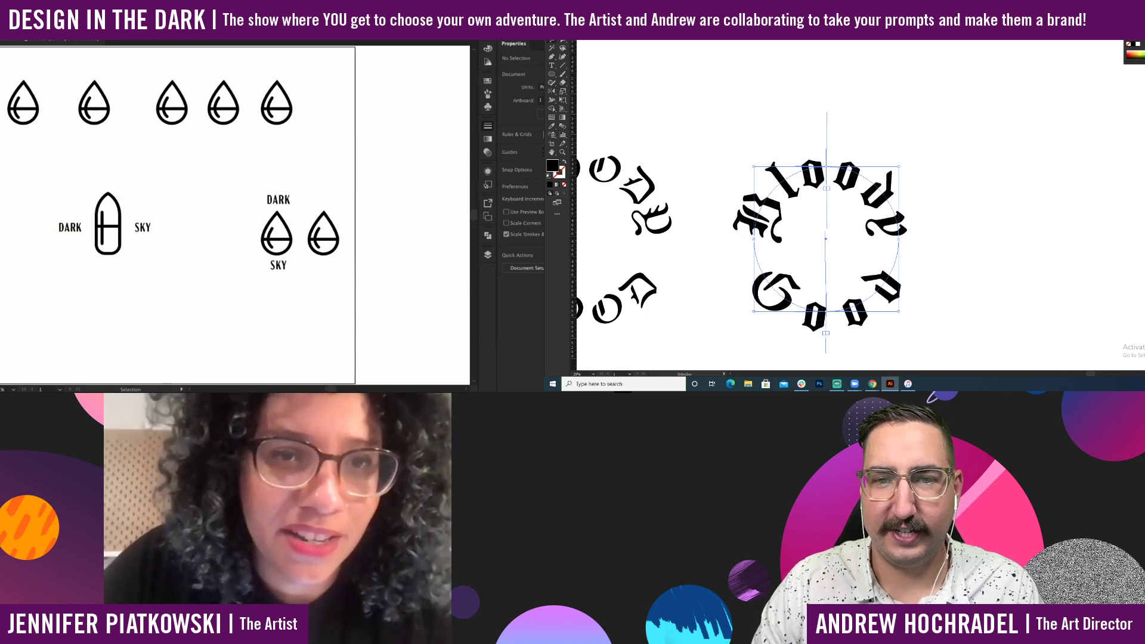
Draw a small square centred on the circle path between the "B" of "Bloody" and the "G" of "Good".
{"action": "left_click", "coordinate": [919, 107]}
{"action": "left_click", "coordinate": [845, 237], "text": "ctrl"}
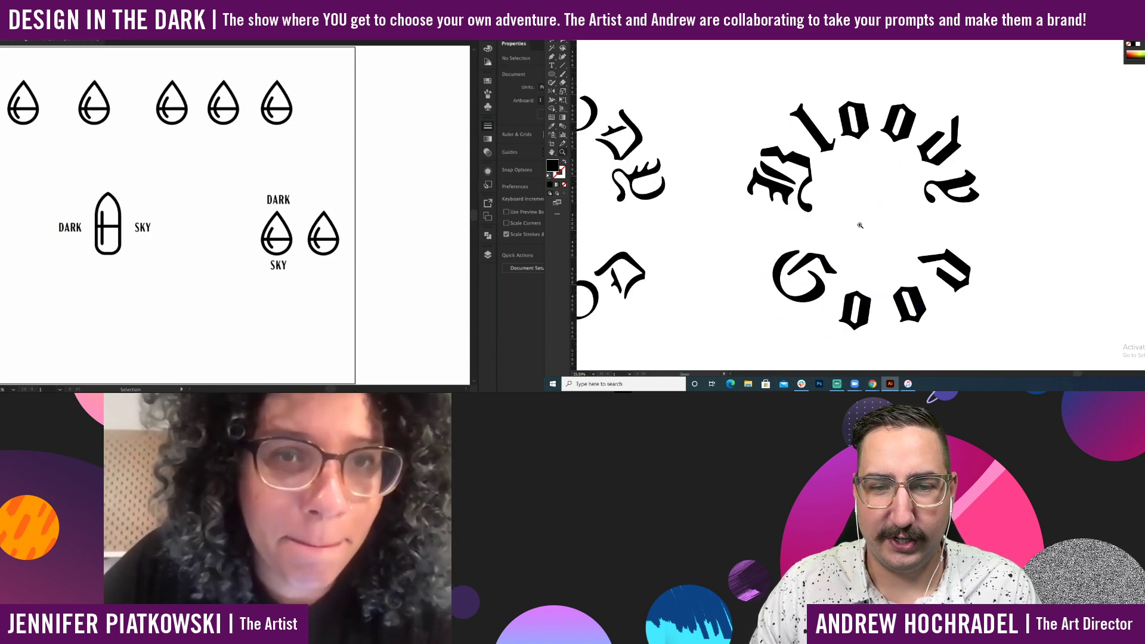
{"action": "left_click", "coordinate": [863, 218], "text": "ctrl"}
{"action": "left_click_drag", "start_coordinate": [867, 202], "coordinate": [836, 195]}
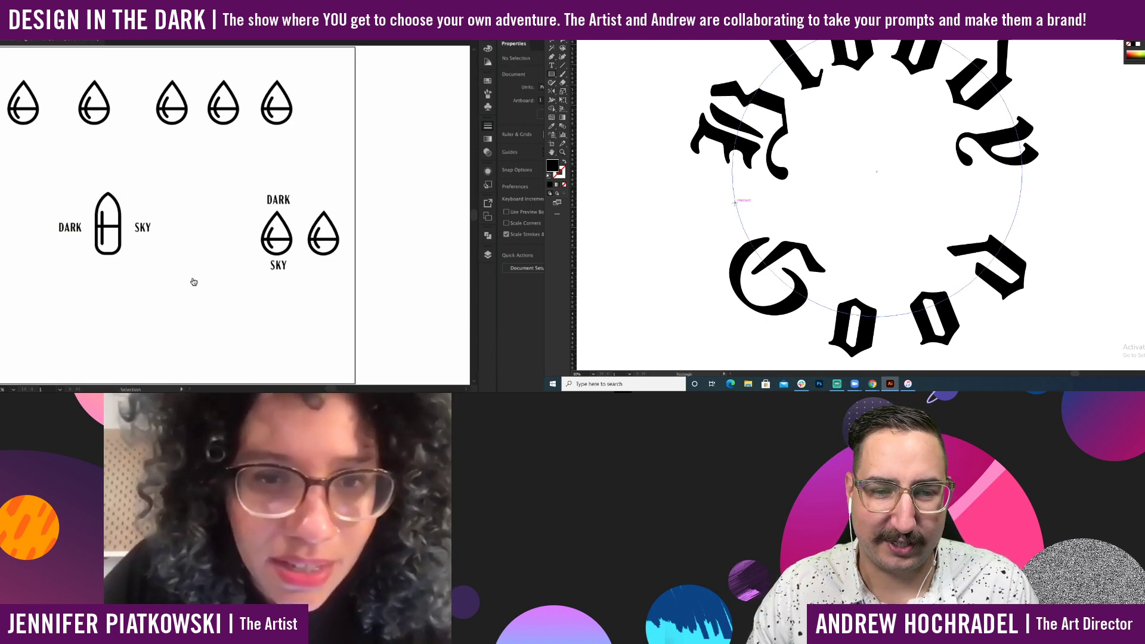
{"action": "left_click_drag", "start_coordinate": [733, 206], "coordinate": [724, 191]}
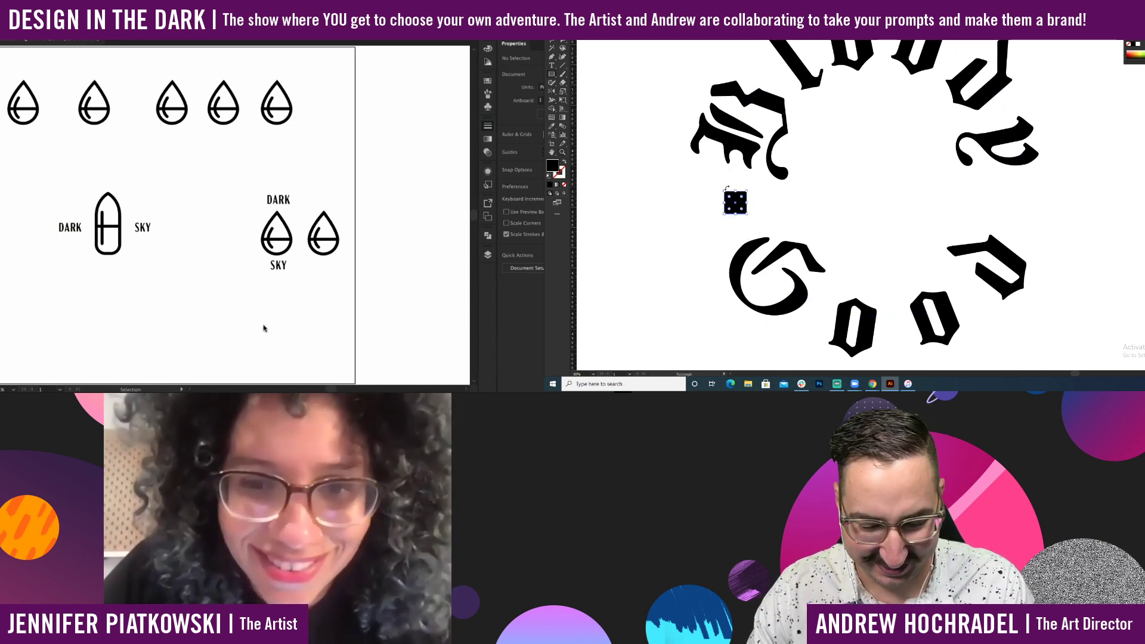
Switch the circular lettering to outline view and rotate the small square into a diamond on the path.
{"action": "key", "text": "ctrl+y"}
{"action": "key", "text": "r"}
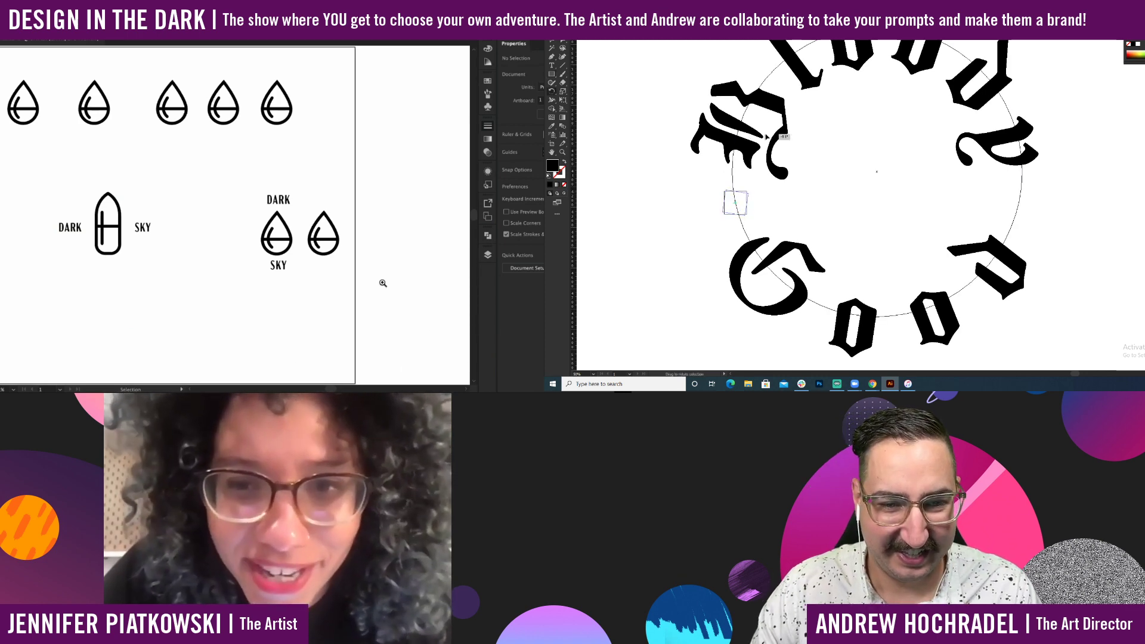
{"action": "left_click_drag", "start_coordinate": [760, 126], "coordinate": [804, 141]}
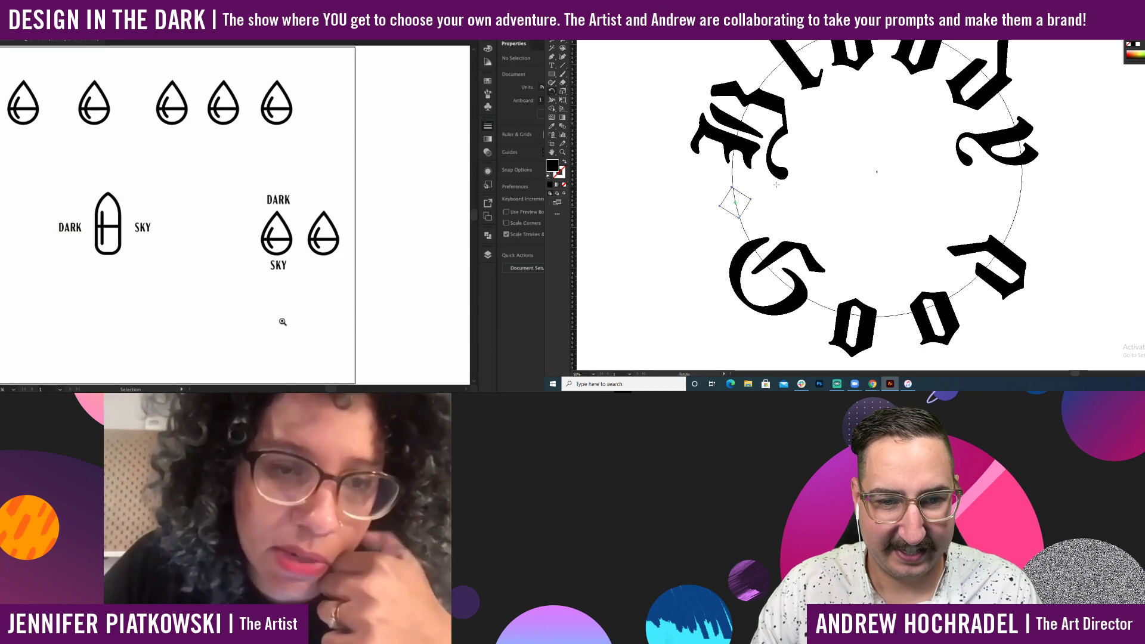
{"action": "key", "text": "v"}
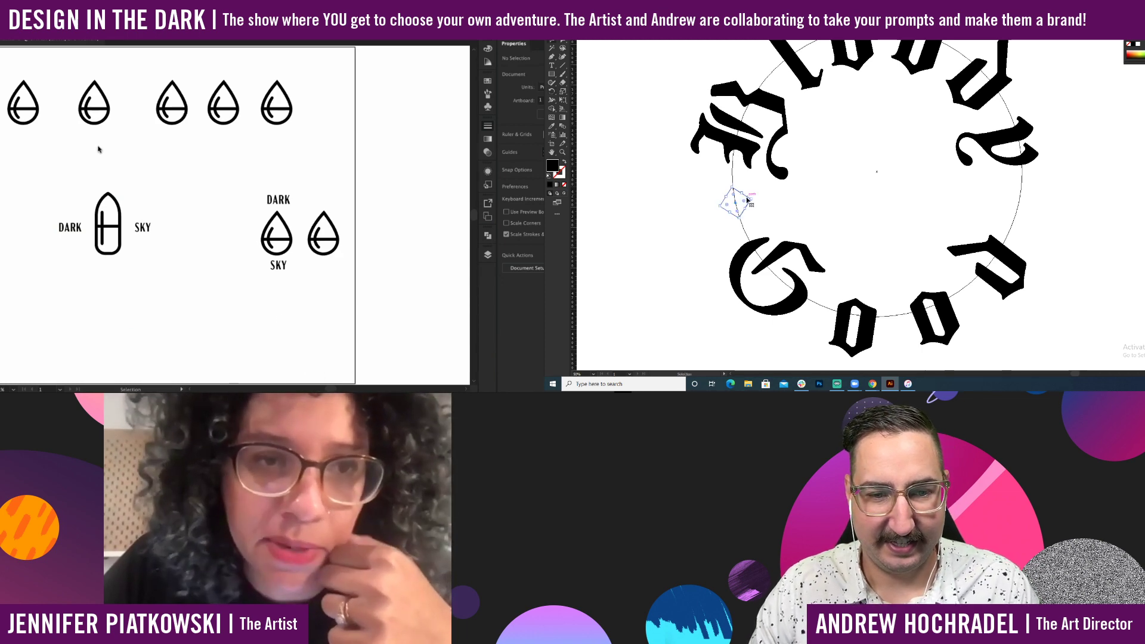
Place a reflected copy of the diamond on the circle's opposite side, and left-align the "SKY" text beside the vessel.
{"action": "left_click_drag", "start_coordinate": [747, 199], "coordinate": [1016, 199]}
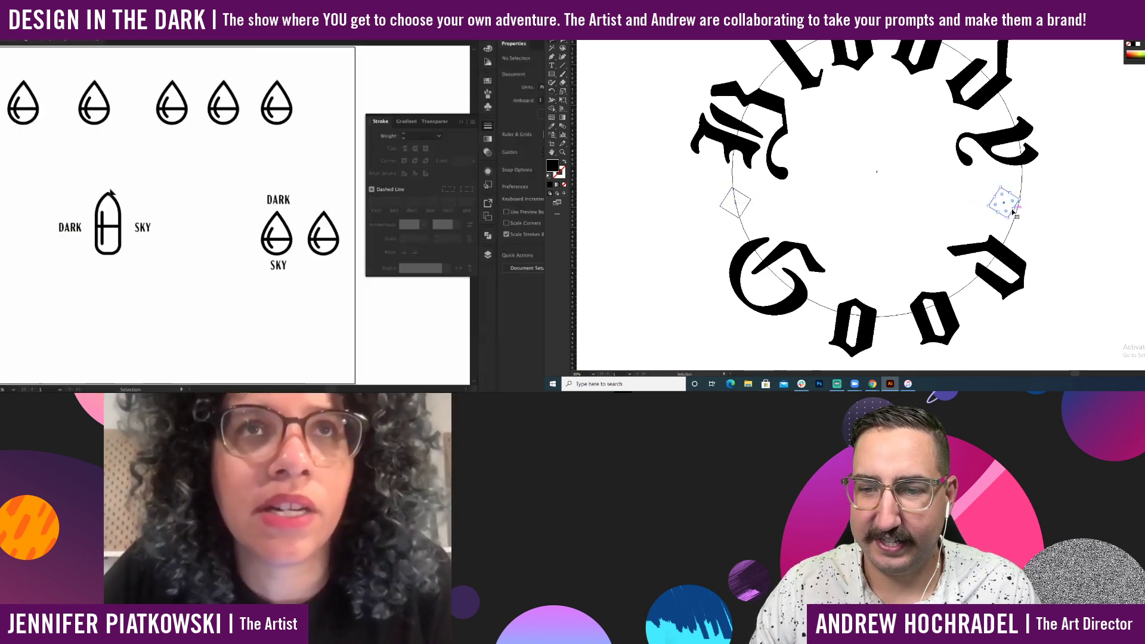
{"action": "right_click", "coordinate": [1012, 211]}
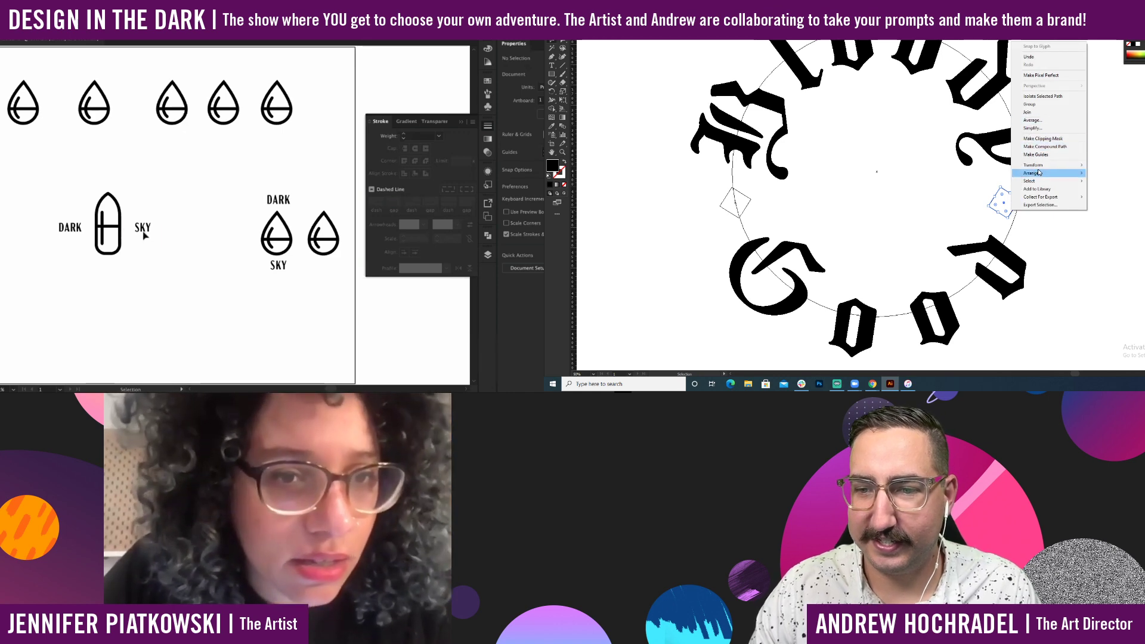
{"action": "left_click", "coordinate": [145, 234]}
{"action": "mouse_move", "coordinate": [1042, 168]}
{"action": "left_click", "coordinate": [1104, 192]}
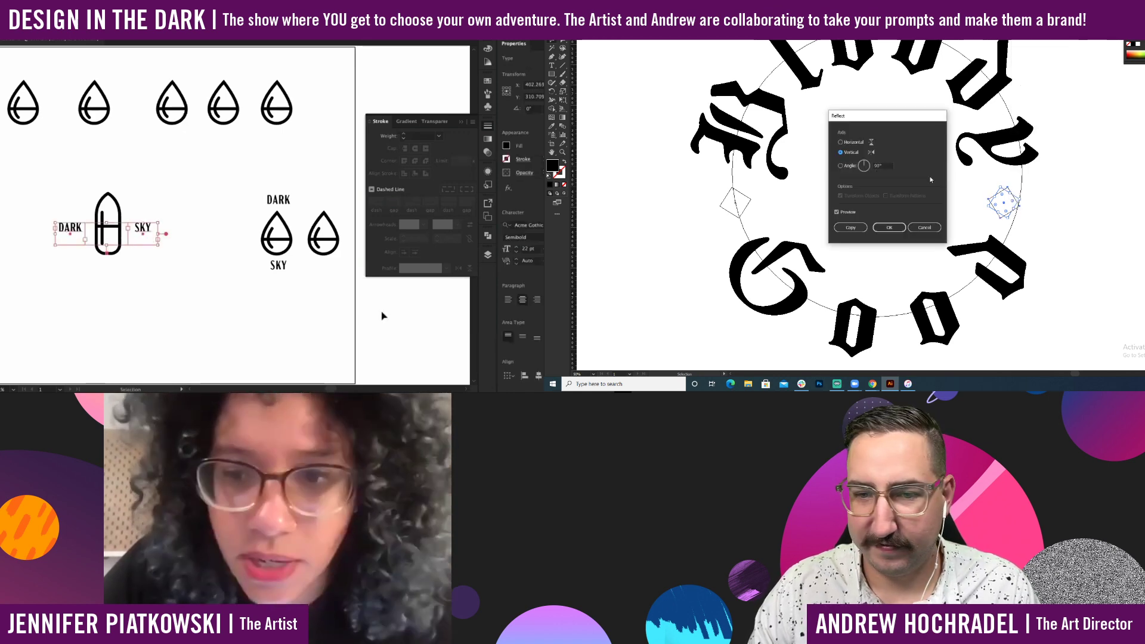
{"action": "left_click", "coordinate": [132, 227]}
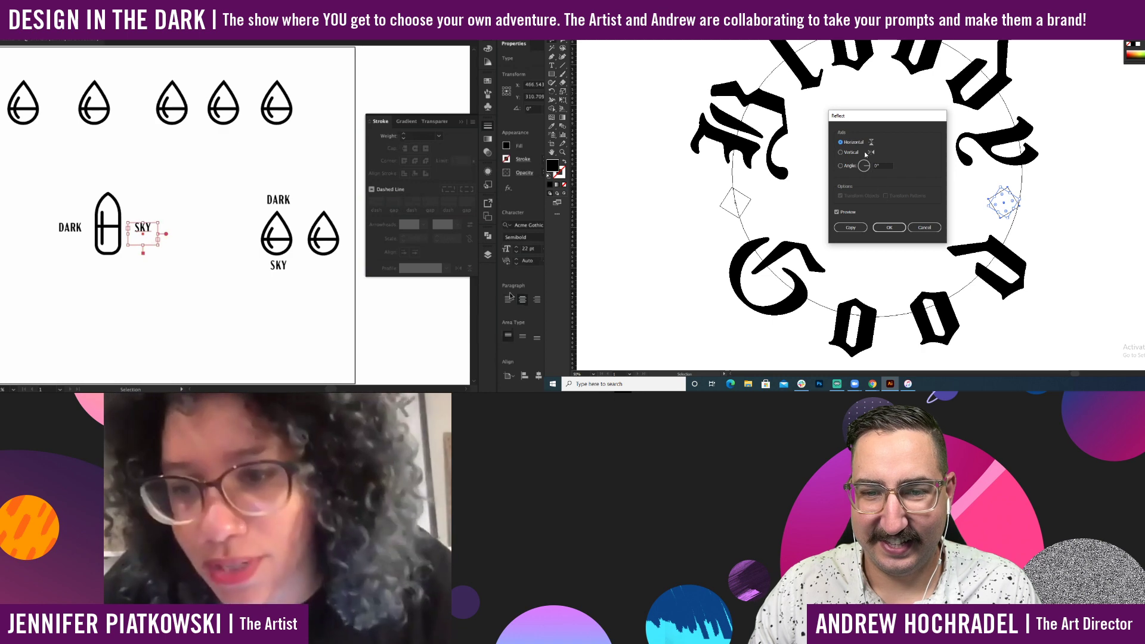
{"action": "left_click", "coordinate": [145, 241]}
{"action": "left_click_drag", "start_coordinate": [146, 235], "coordinate": [149, 235]}
{"action": "left_click", "coordinate": [889, 228]}
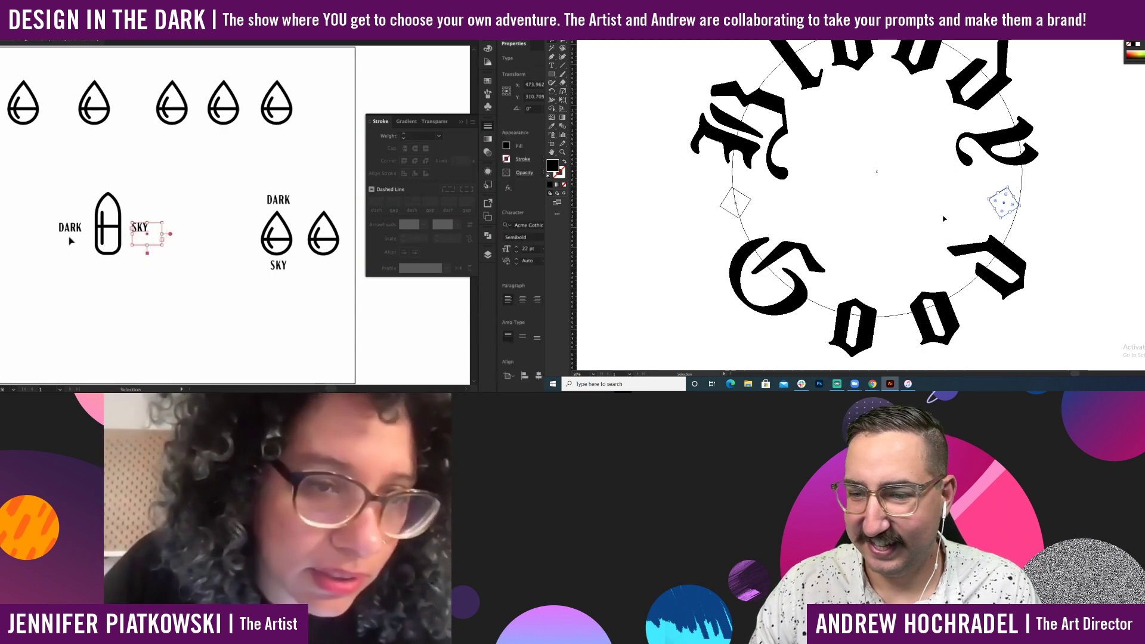
Duplicate the pointed vessel with its "DARK" and "SKY" text directly below the original.
{"action": "left_click", "coordinate": [69, 229]}
{"action": "left_click_drag", "start_coordinate": [46, 189], "coordinate": [119, 322]}
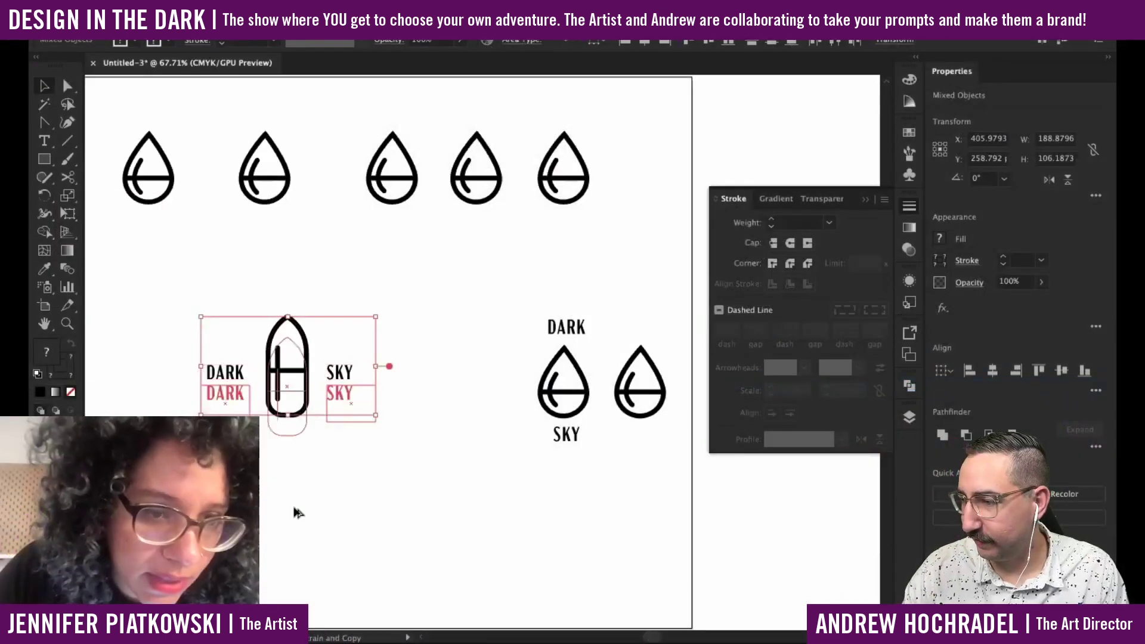
{"action": "left_click", "coordinate": [426, 566]}
Select the lower copy's "SKY" and "DARK" text and open its character settings.
{"action": "left_click", "coordinate": [345, 518]}
{"action": "left_click", "coordinate": [226, 516], "text": "shift"}
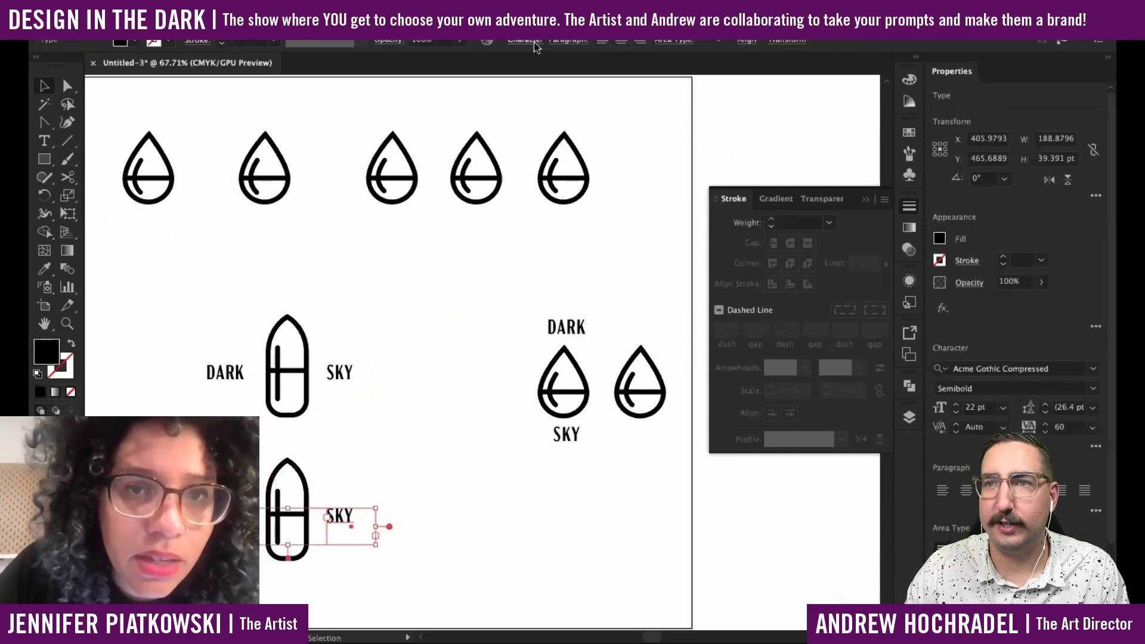
{"action": "left_click", "coordinate": [515, 47]}
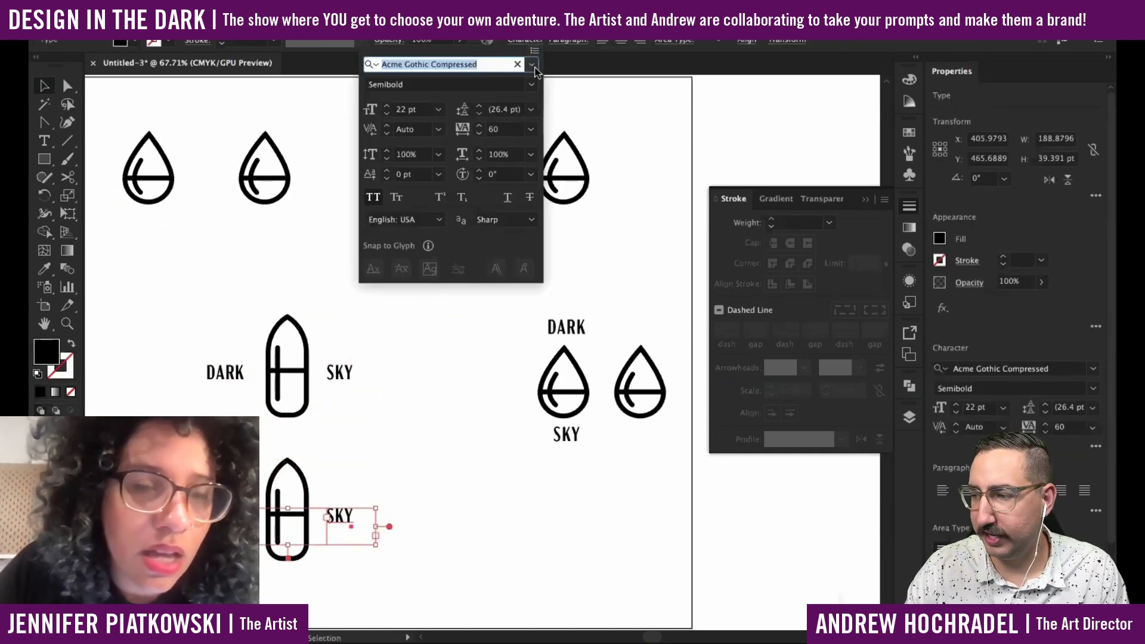
{"action": "left_click", "coordinate": [532, 64]}
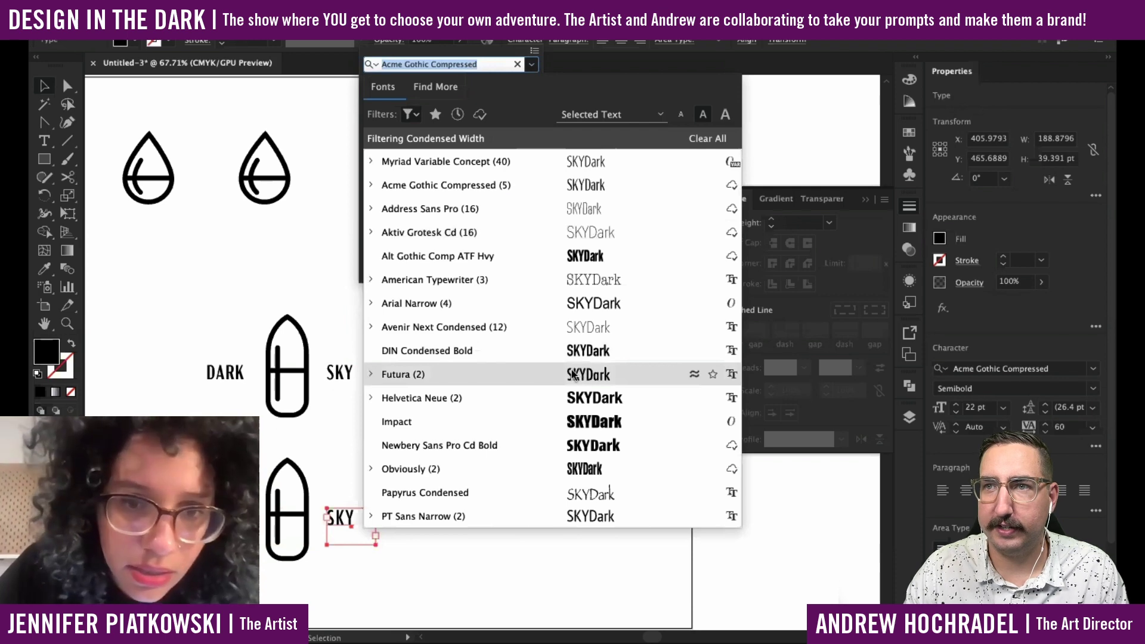
{"action": "left_click", "coordinate": [329, 270]}
{"action": "left_click_drag", "start_coordinate": [260, 256], "coordinate": [255, 290]}
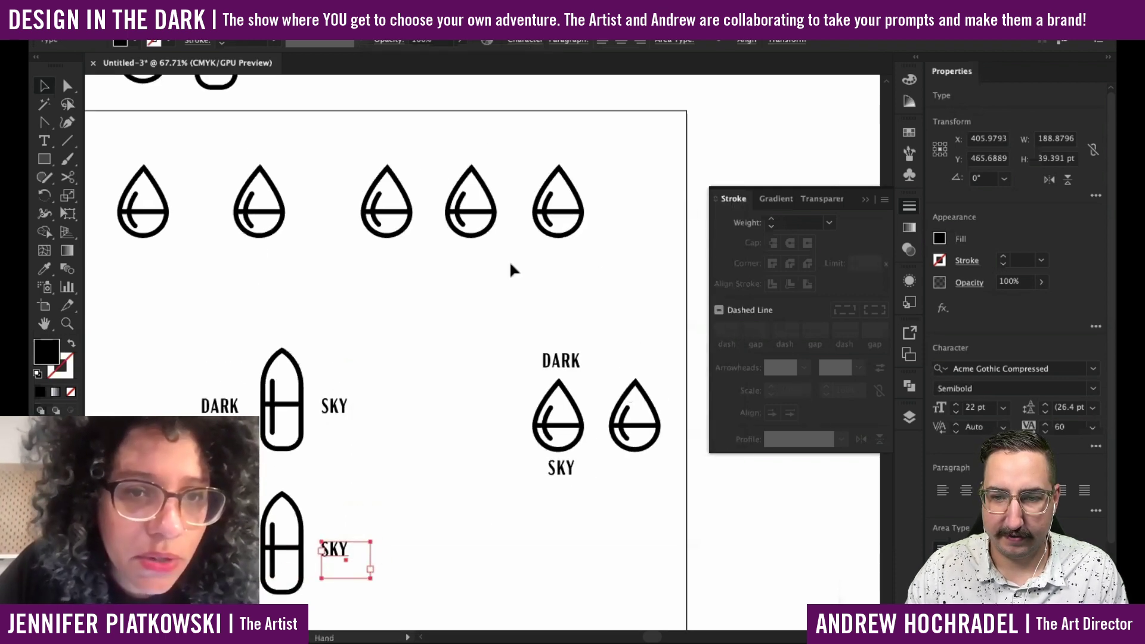
Increase the stroke weight of the fourth droplet in the top row to 7 pt.
{"action": "left_click", "coordinate": [461, 180]}
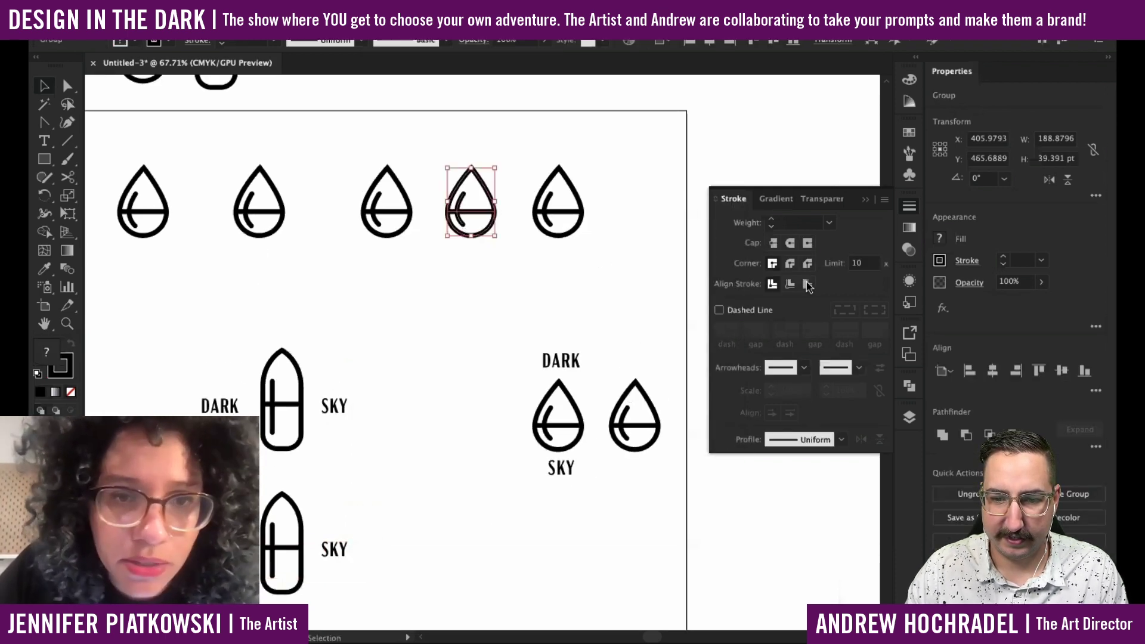
{"action": "left_click", "coordinate": [1004, 260]}
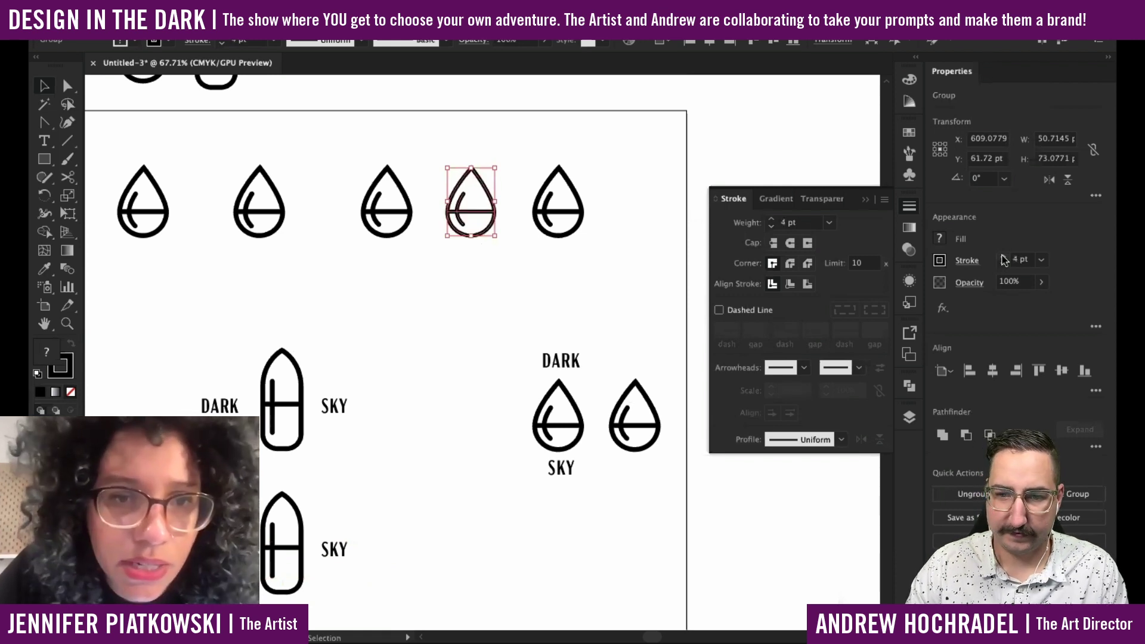
{"action": "left_click", "coordinate": [1003, 256]}
{"action": "left_click", "coordinate": [1003, 256]}
{"action": "left_click", "coordinate": [1003, 256]}
{"action": "left_click", "coordinate": [494, 321]}
Set the stroke weight of the last droplet in the top row to 6 pt and deselect it.
{"action": "left_click_drag", "start_coordinate": [617, 263], "coordinate": [547, 175]}
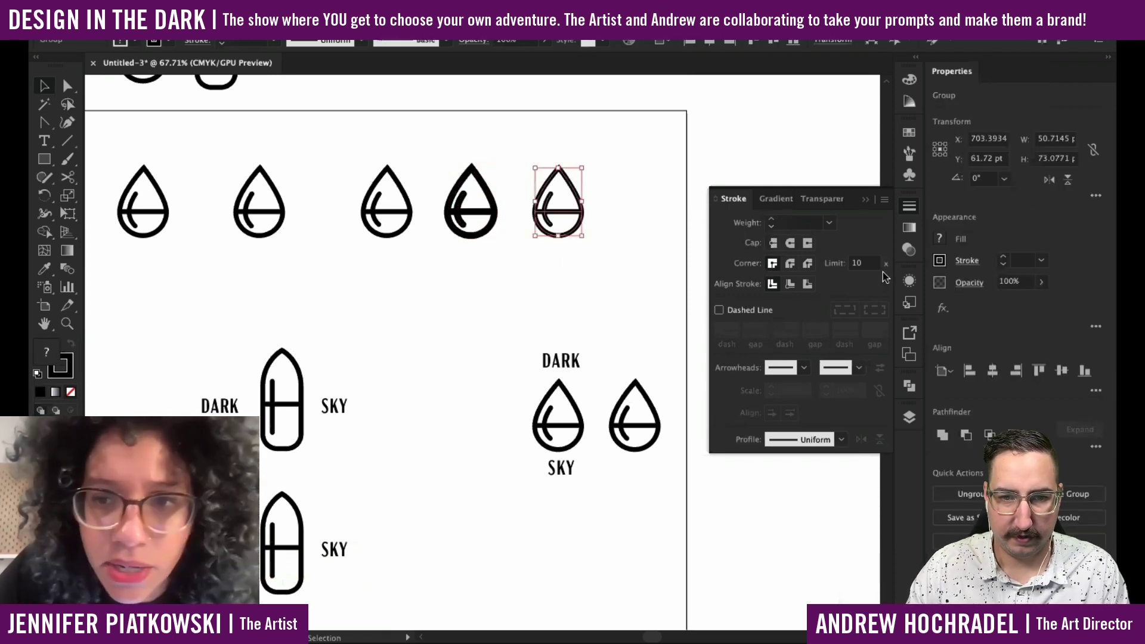
{"action": "left_click", "coordinate": [1002, 257]}
{"action": "left_click", "coordinate": [1002, 257]}
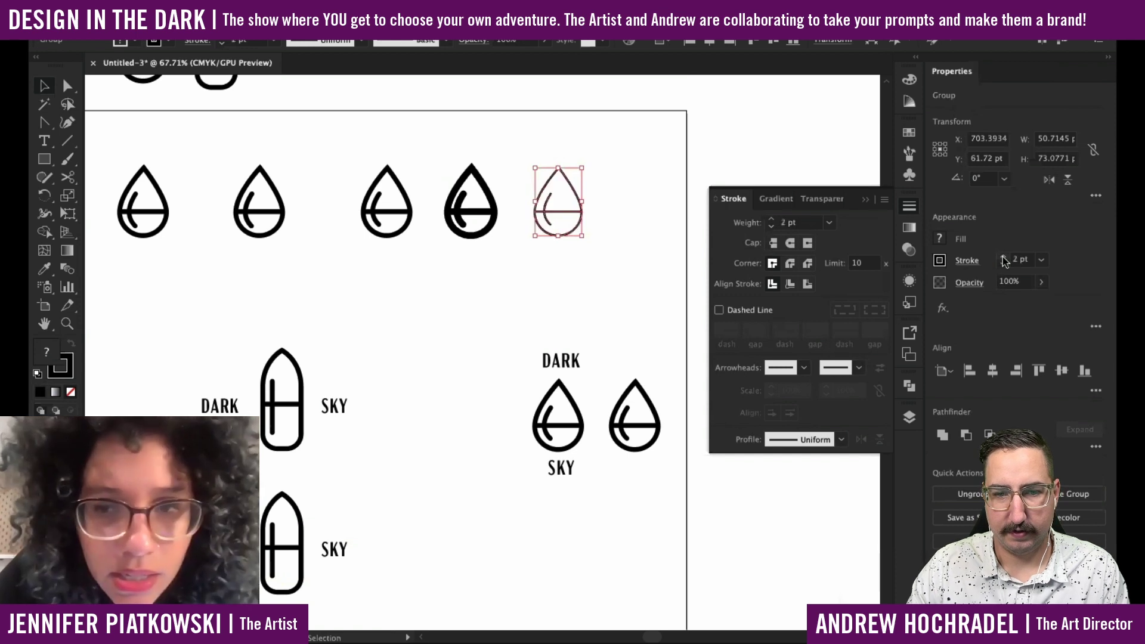
{"action": "left_click", "coordinate": [1003, 256]}
{"action": "left_click", "coordinate": [1002, 257]}
{"action": "left_click", "coordinate": [1003, 257]}
{"action": "left_click", "coordinate": [1003, 256]}
{"action": "left_click", "coordinate": [967, 261]}
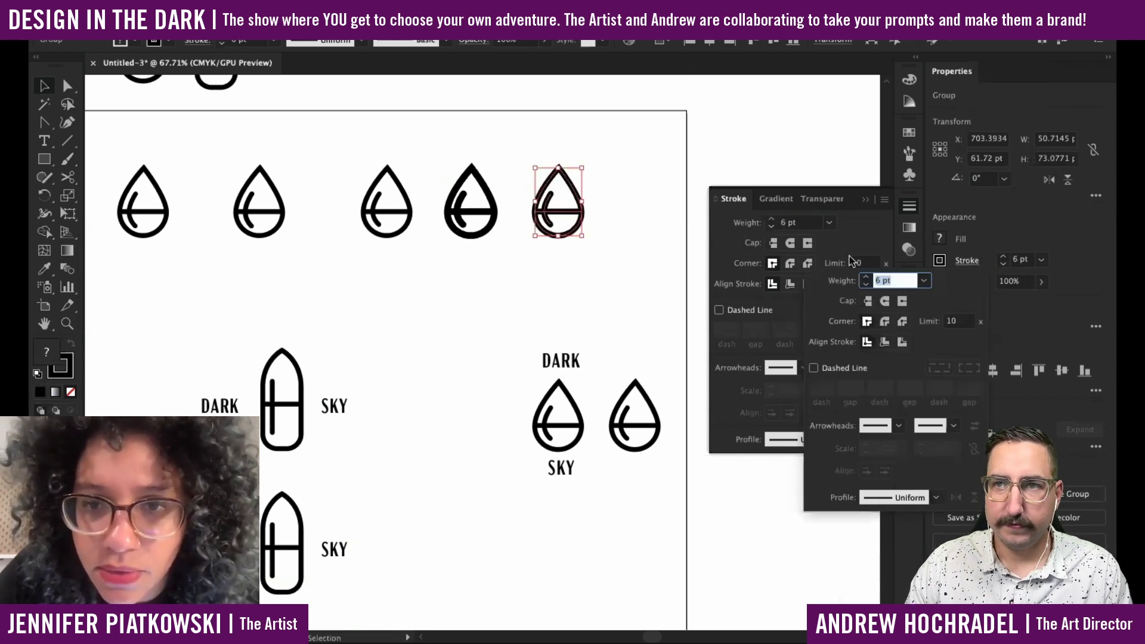
{"action": "left_click", "coordinate": [769, 247]}
{"action": "left_click", "coordinate": [696, 263]}
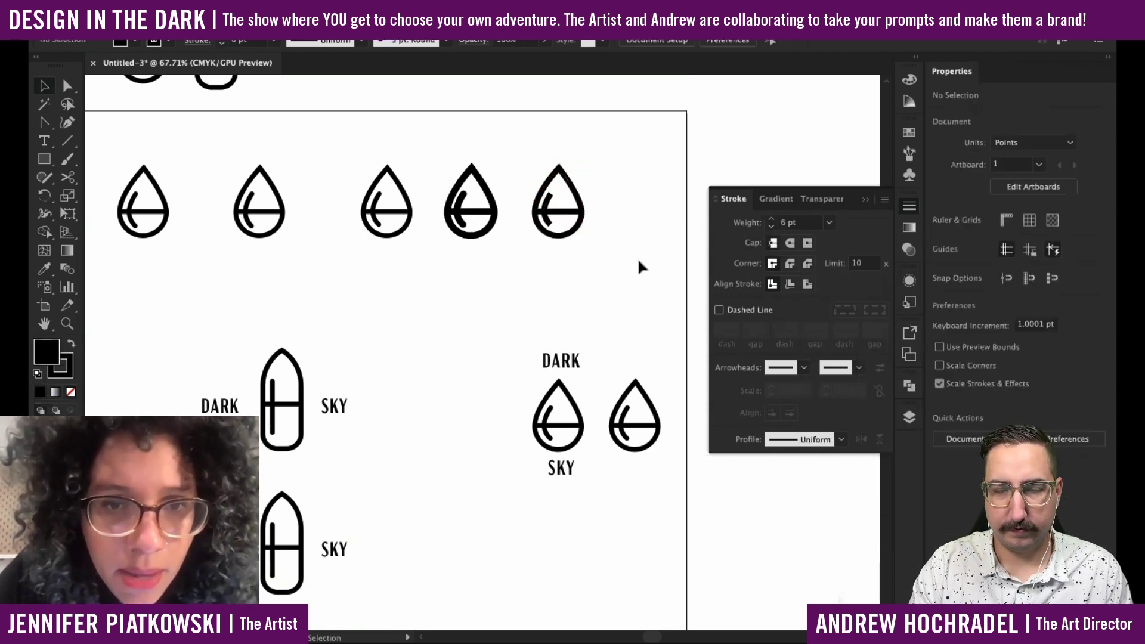
Isolate the 7 pt droplet, shift its curved highlight slightly to the right, and exit isolation mode.
{"action": "left_click_drag", "start_coordinate": [588, 258], "coordinate": [520, 264]}
{"action": "scroll", "coordinate": [442, 213], "scroll_direction": "up", "scroll_amount": 5}
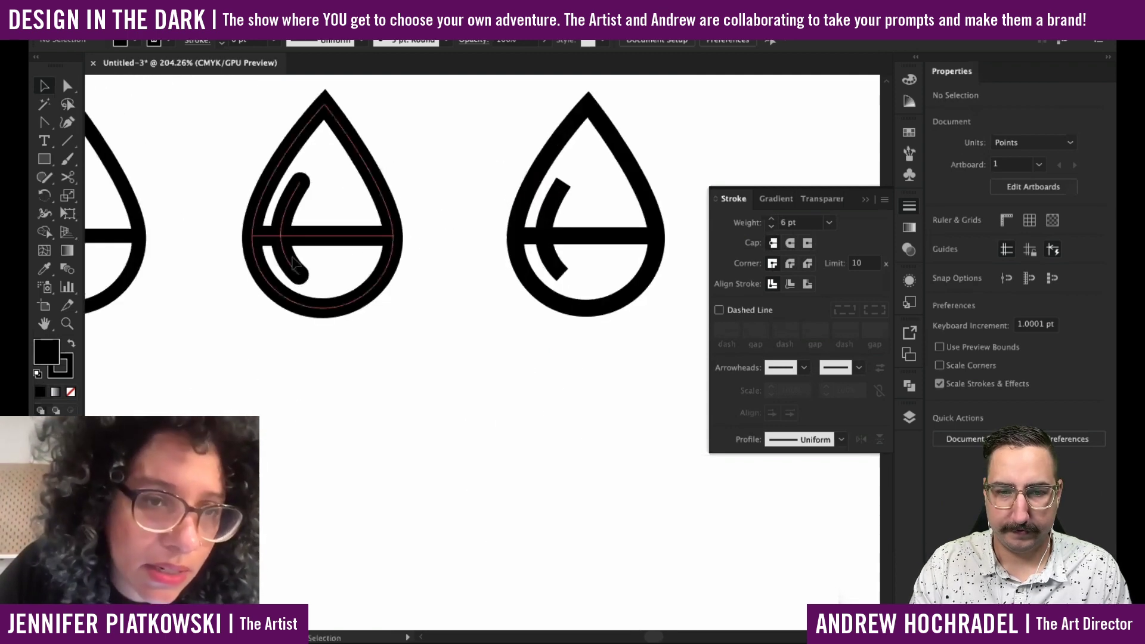
{"action": "left_click_drag", "start_coordinate": [283, 258], "coordinate": [293, 258]}
{"action": "key", "text": "super+z"}
{"action": "double_click", "coordinate": [289, 267]}
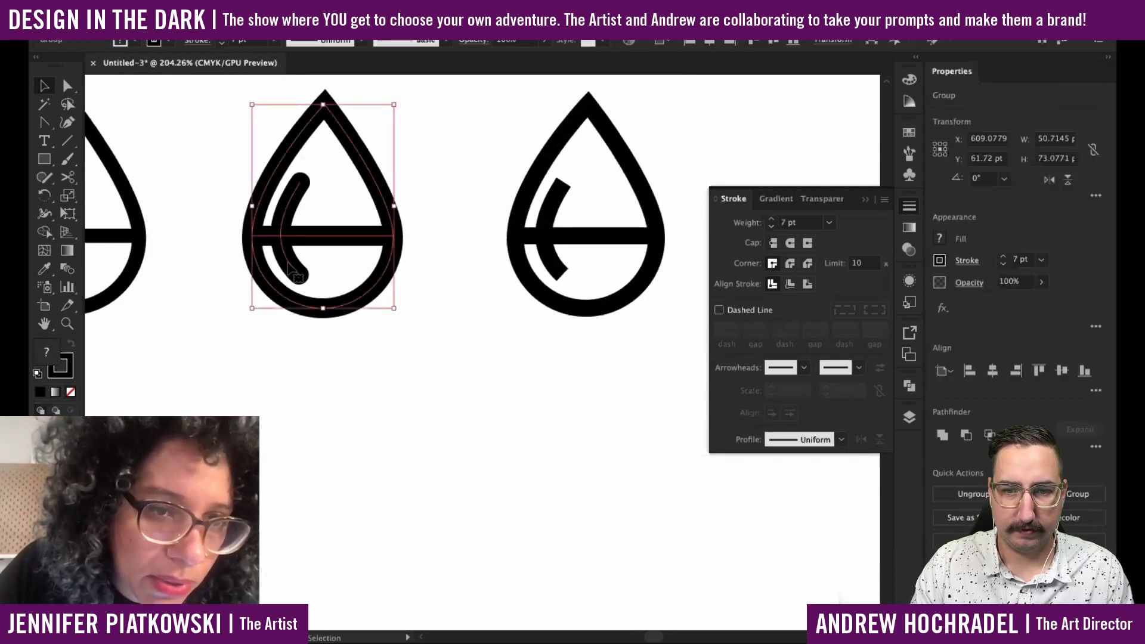
{"action": "left_click", "coordinate": [293, 266]}
{"action": "left_click", "coordinate": [420, 334]}
{"action": "left_click_drag", "start_coordinate": [421, 336], "coordinate": [401, 343]}
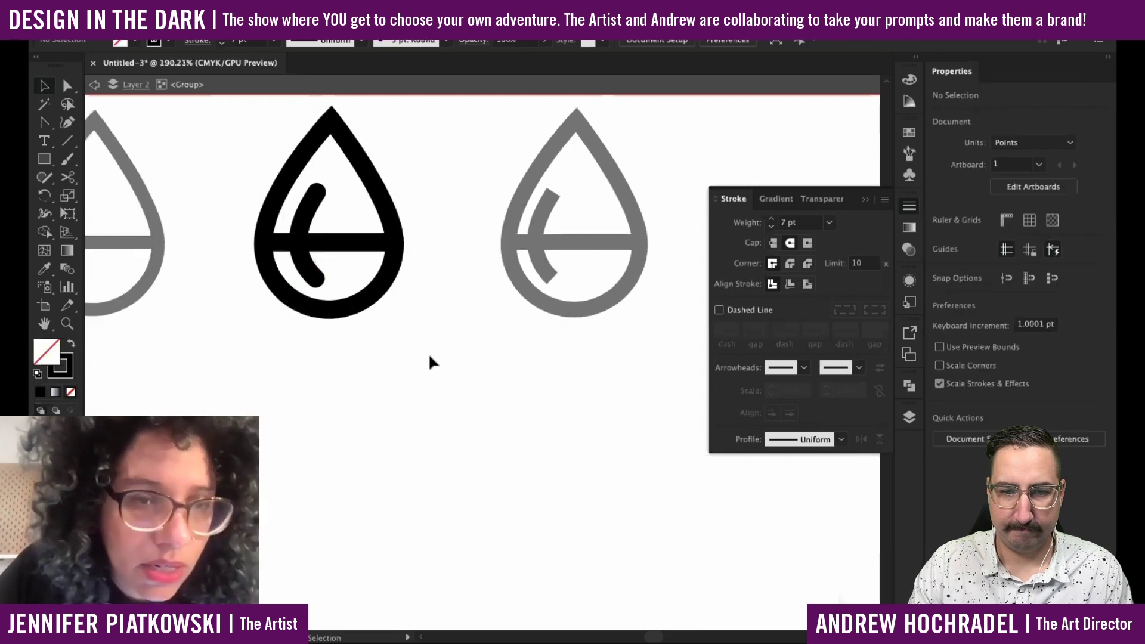
{"action": "double_click", "coordinate": [454, 369]}
{"action": "left_click_drag", "start_coordinate": [525, 370], "coordinate": [224, 371]}
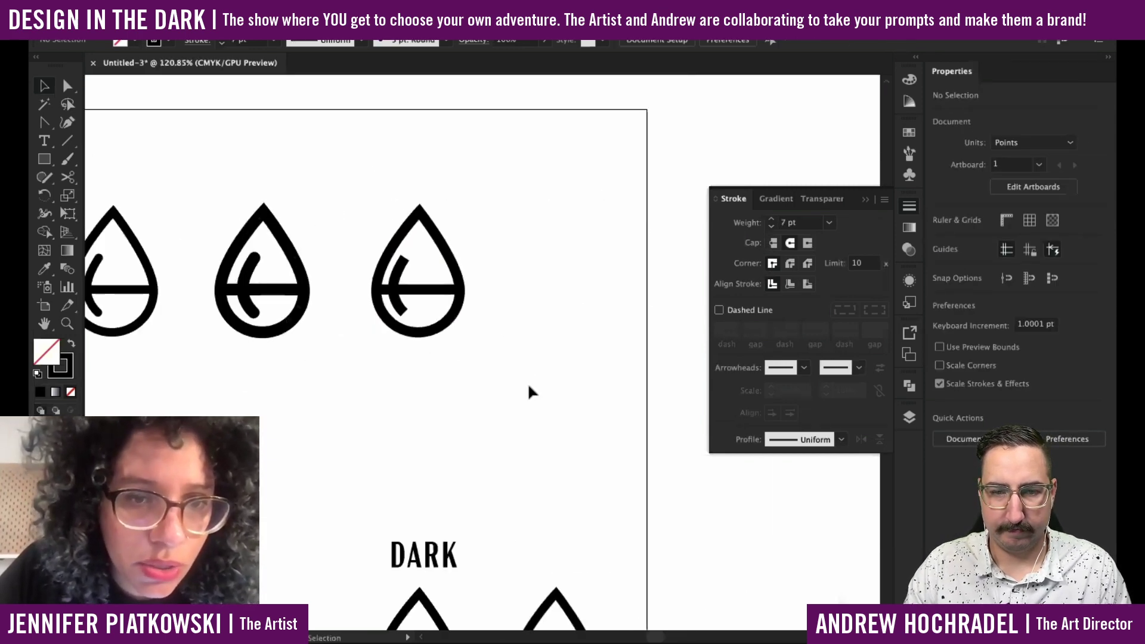
Duplicate the 6 pt droplet into the empty space beside the upper DARK SKY pill icon.
{"action": "left_click", "coordinate": [455, 292]}
{"action": "key", "text": "ctrl+minus"}
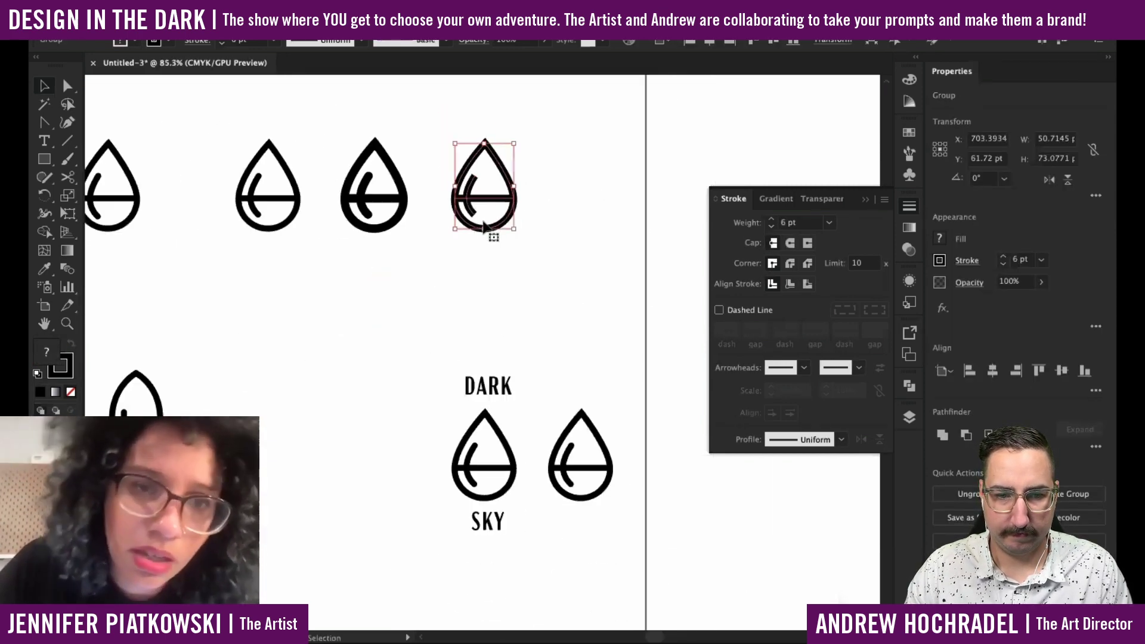
{"action": "left_click_drag", "start_coordinate": [472, 202], "coordinate": [274, 445]}
{"action": "left_click", "coordinate": [322, 503]}
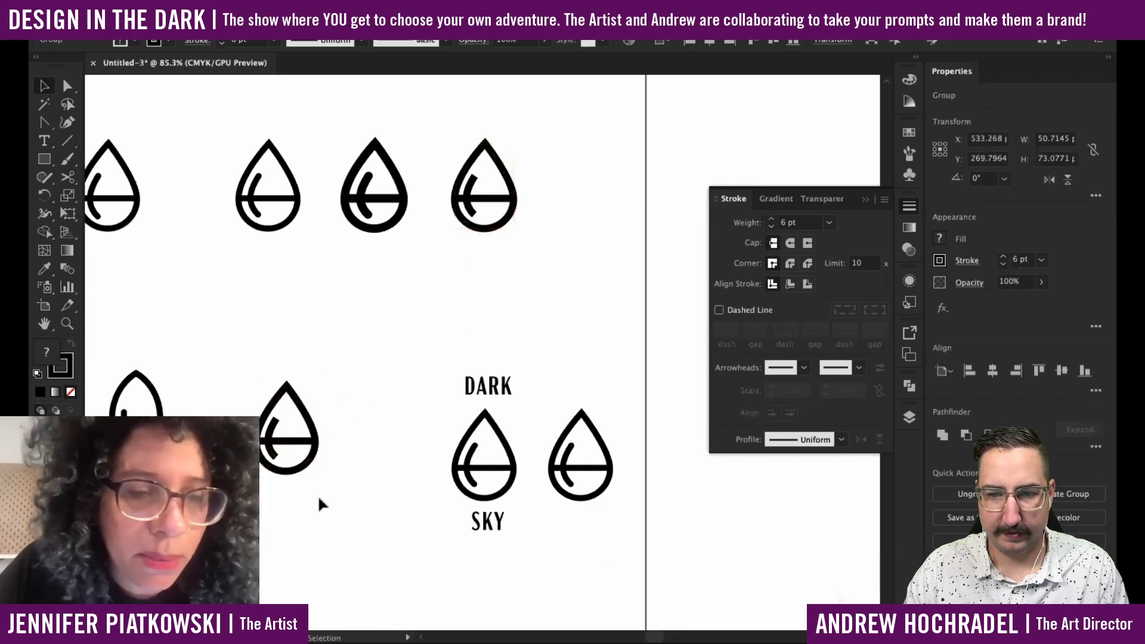
Compare the droplet and pill icon variations on and above the artboard.
{"action": "scroll", "coordinate": [320, 506], "scroll_direction": "down", "scroll_amount": 2}
{"action": "scroll", "coordinate": [321, 506], "scroll_direction": "down", "scroll_amount": 2}
{"action": "left_click_drag", "start_coordinate": [325, 500], "coordinate": [457, 417]}
{"action": "scroll", "coordinate": [470, 396], "scroll_direction": "up", "scroll_amount": 2}
{"action": "left_click_drag", "start_coordinate": [403, 443], "coordinate": [512, 416]}
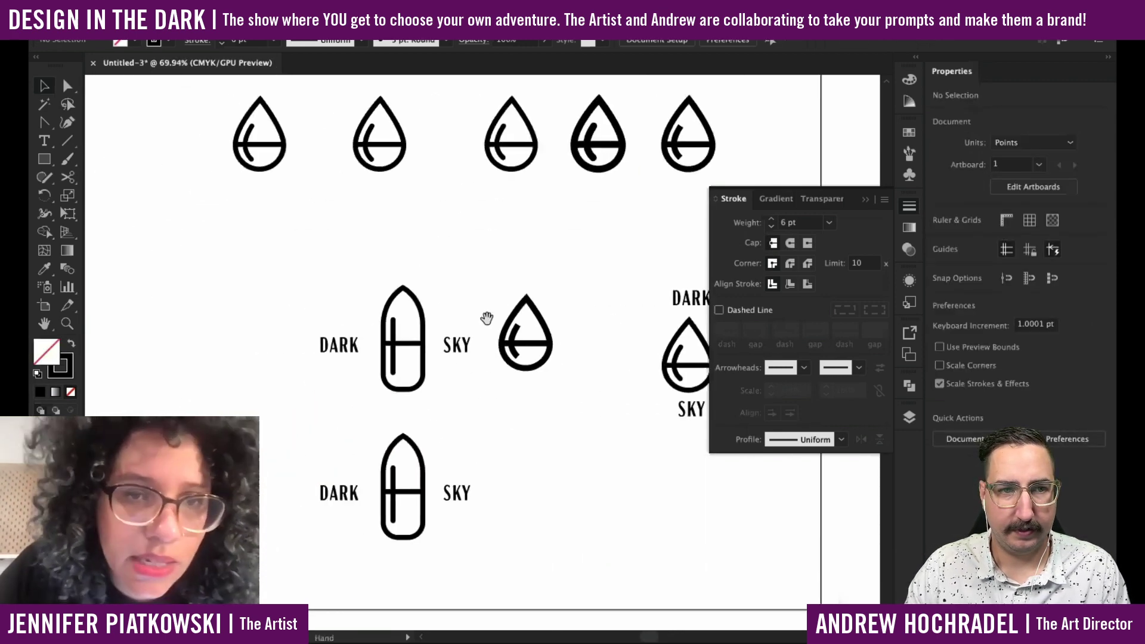
{"action": "left_click_drag", "start_coordinate": [479, 304], "coordinate": [366, 480]}
{"action": "left_click_drag", "start_coordinate": [215, 320], "coordinate": [316, 431]}
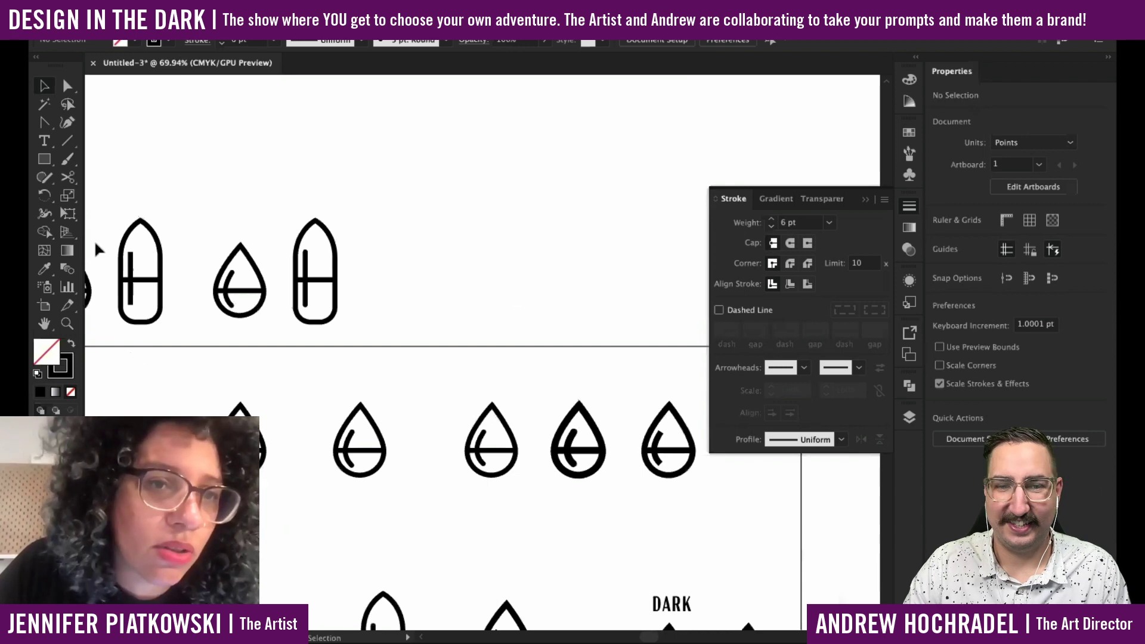
{"action": "left_click_drag", "start_coordinate": [572, 406], "coordinate": [532, 401]}
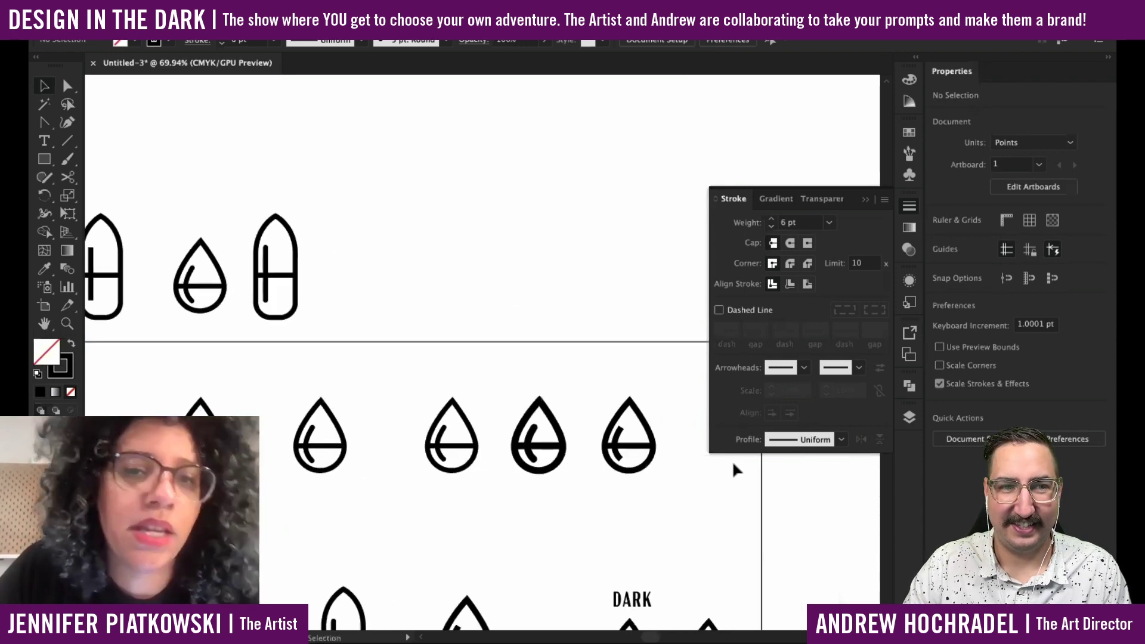
Duplicate the 6 pt droplet next to the upper pill icon into the blank area below the artboard.
{"action": "left_click_drag", "start_coordinate": [495, 503], "coordinate": [509, 286]}
{"action": "left_click_drag", "start_coordinate": [458, 455], "coordinate": [460, 277]}
{"action": "left_click_drag", "start_coordinate": [499, 312], "coordinate": [450, 161]}
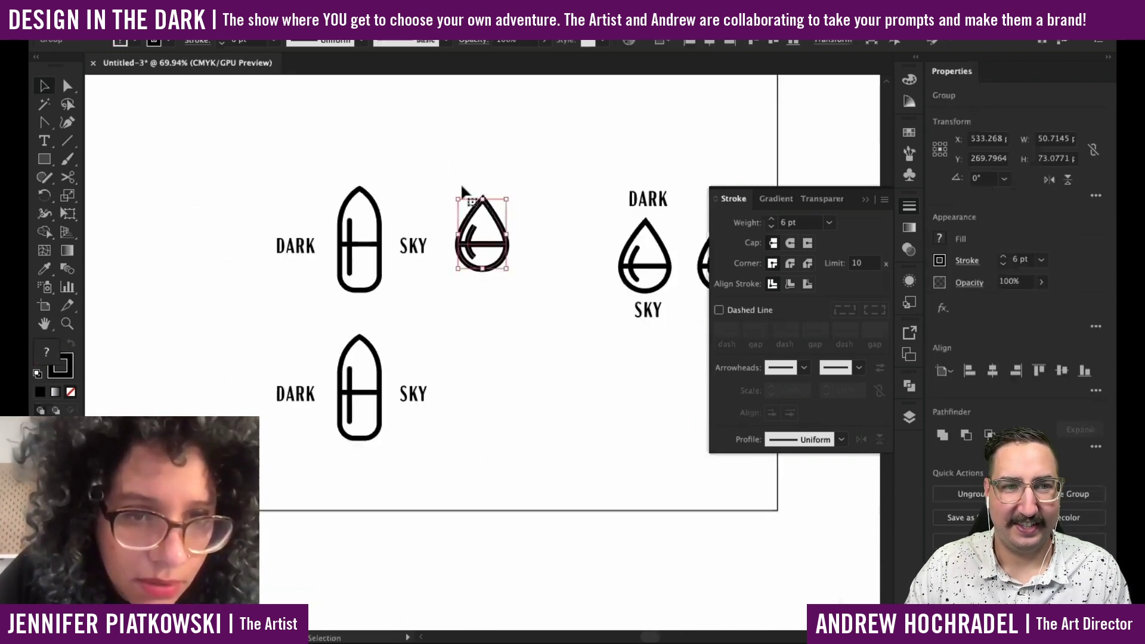
{"action": "left_click_drag", "start_coordinate": [476, 243], "coordinate": [322, 580]}
{"action": "left_click", "coordinate": [450, 577]}
{"action": "left_click_drag", "start_coordinate": [452, 569], "coordinate": [448, 424]}
Duplicate the lower pill icon without its text below the artboard, to the right of the droplet copy.
{"action": "left_click", "coordinate": [401, 262]}
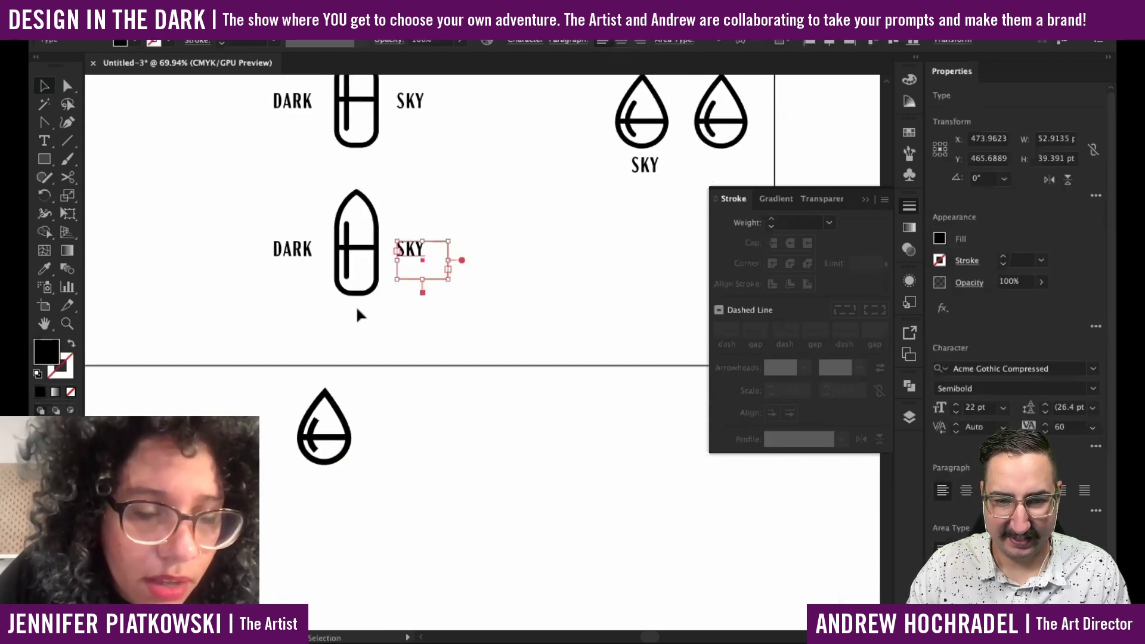
{"action": "left_click", "coordinate": [344, 219]}
{"action": "left_click_drag", "start_coordinate": [450, 429], "coordinate": [475, 412]}
{"action": "left_click_drag", "start_coordinate": [530, 516], "coordinate": [457, 437]}
{"action": "scroll", "coordinate": [428, 434], "scroll_direction": "left", "scroll_amount": 2}
Isolate the droplet copy below the artboard and scale its curved highlight down slightly.
{"action": "left_click", "coordinate": [352, 439]}
{"action": "scroll", "coordinate": [351, 437], "scroll_direction": "up", "scroll_amount": 4}
{"action": "scroll", "coordinate": [353, 442], "scroll_direction": "up", "scroll_amount": 3}
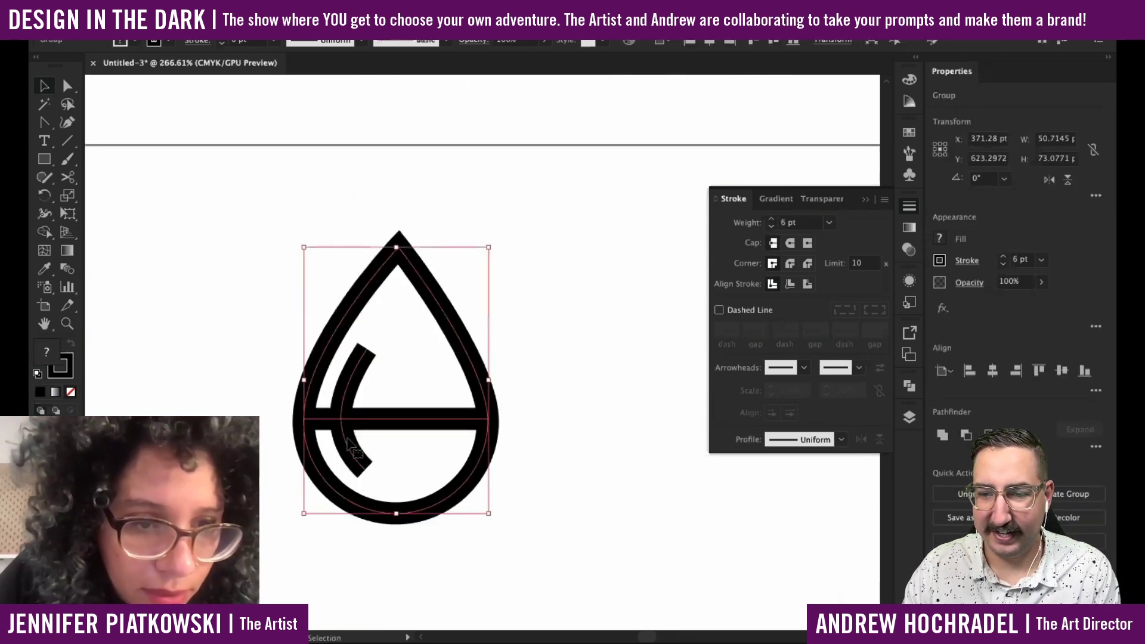
{"action": "double_click", "coordinate": [343, 413]}
{"action": "left_click", "coordinate": [341, 412]}
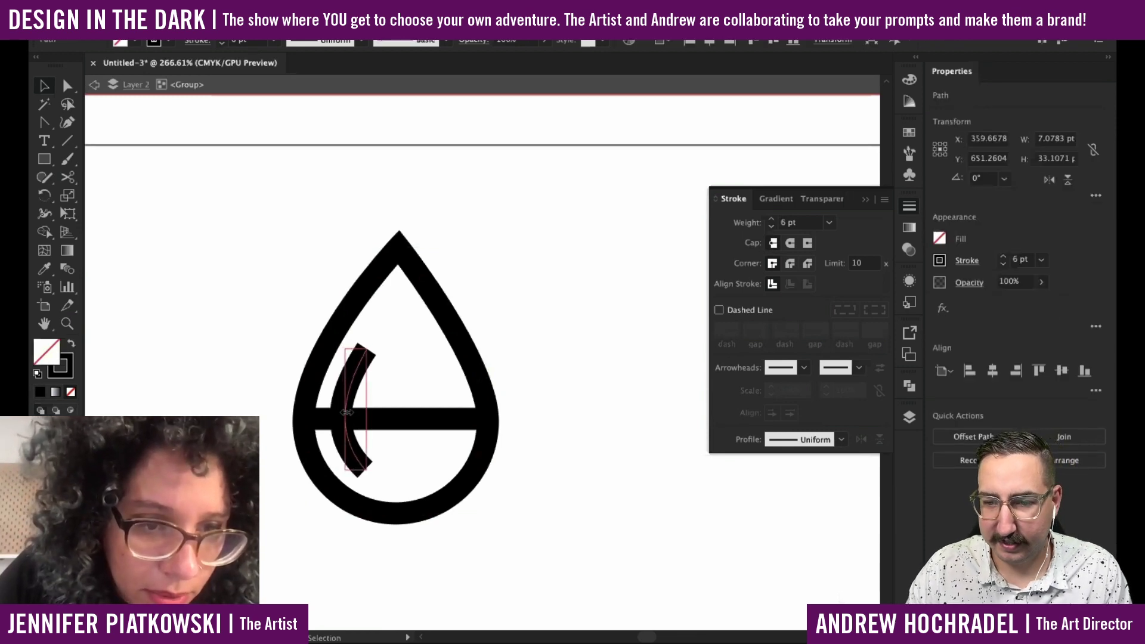
{"action": "left_click", "coordinate": [540, 459]}
{"action": "scroll", "coordinate": [519, 465], "scroll_direction": "down", "scroll_amount": 3}
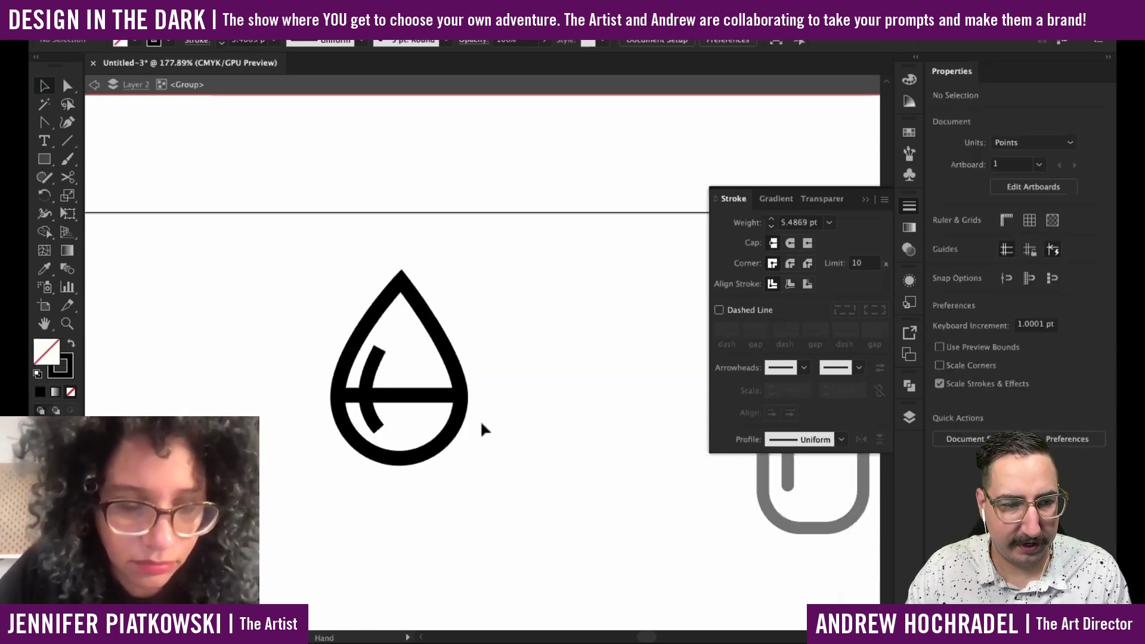
{"action": "left_click_drag", "start_coordinate": [486, 486], "coordinate": [371, 311]}
{"action": "left_click", "coordinate": [486, 479]}
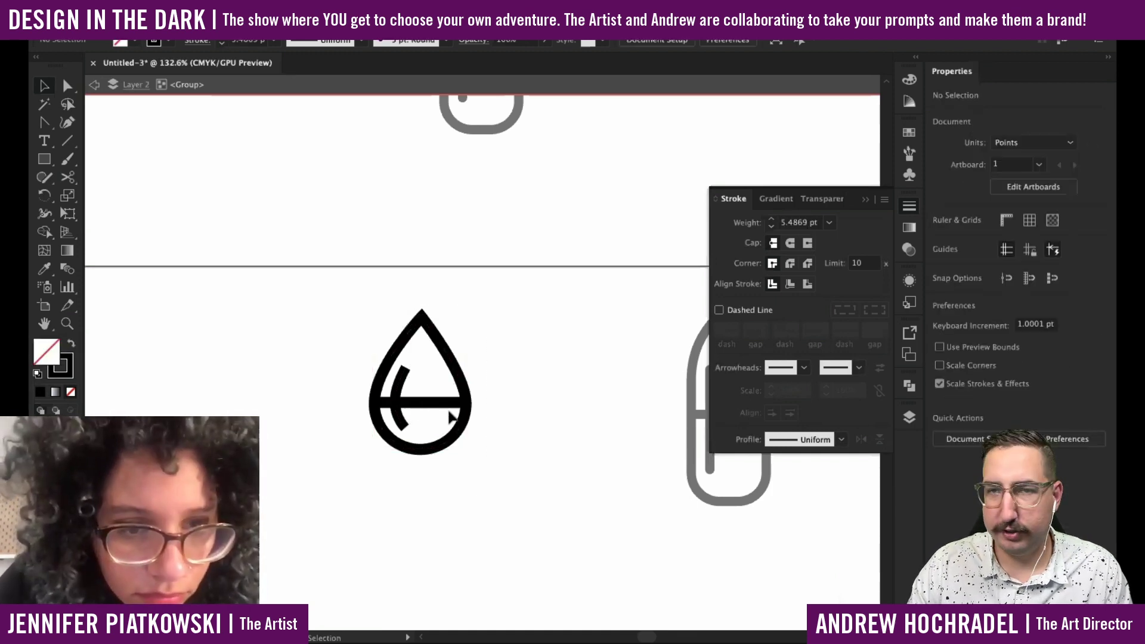
Select the circle path running through the circular "Bloody Good" lettering and activate the Pen tool.
{"action": "left_click_drag", "start_coordinate": [504, 443], "coordinate": [453, 346]}
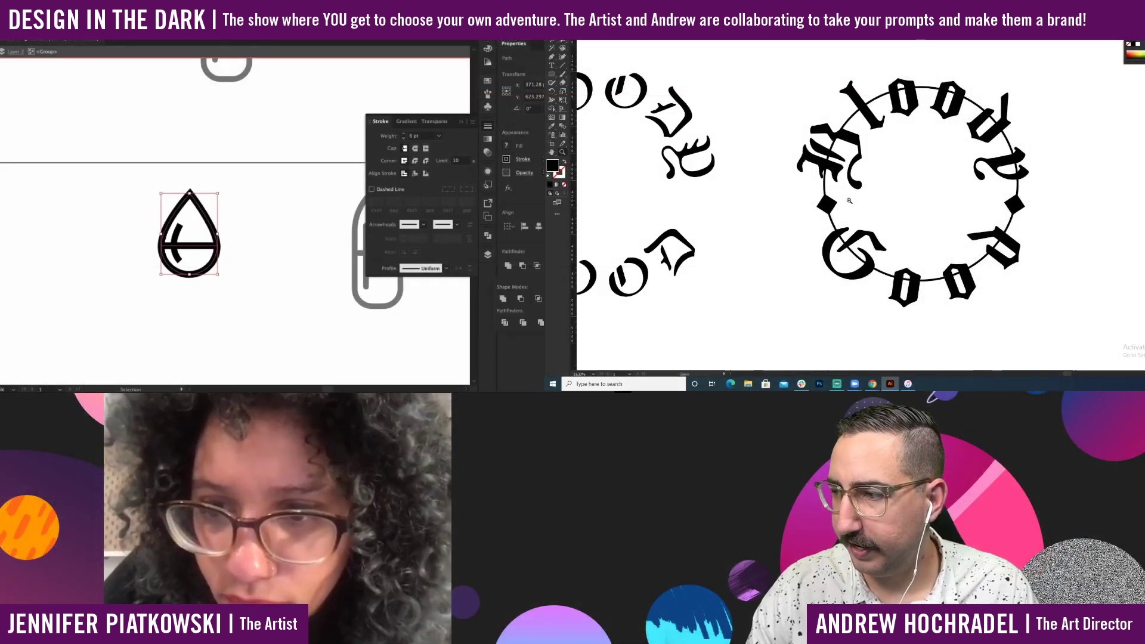
{"action": "left_click", "coordinate": [1095, 446]}
{"action": "left_click_drag", "start_coordinate": [835, 189], "coordinate": [795, 202]}
{"action": "left_click", "coordinate": [505, 323]}
{"action": "left_click", "coordinate": [786, 199]}
{"action": "left_click", "coordinate": [251, 288]}
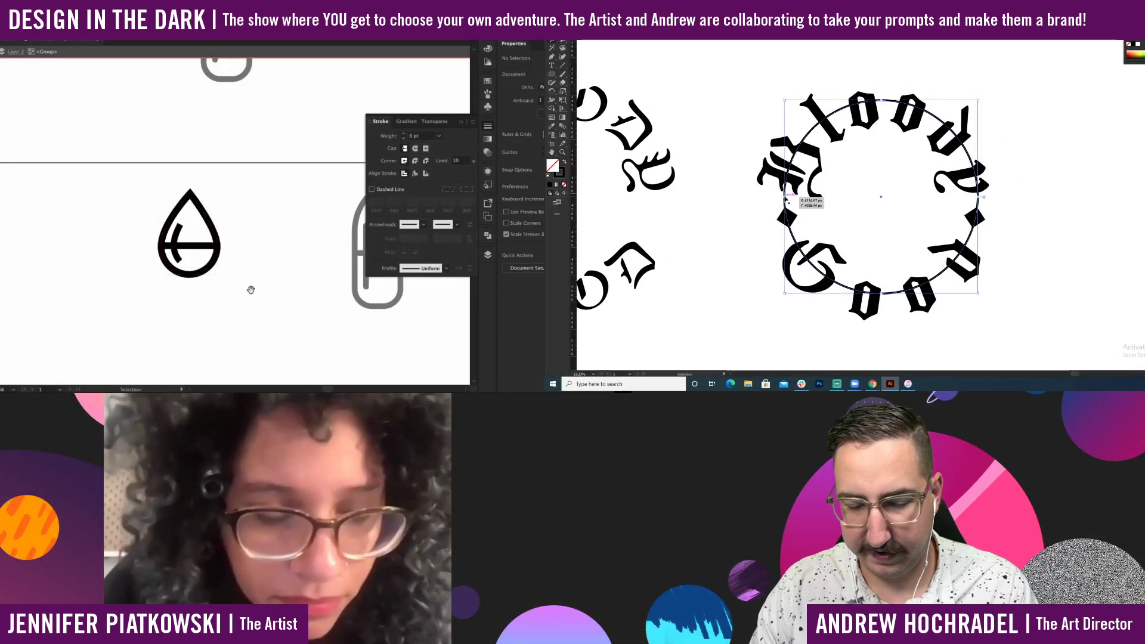
{"action": "key", "text": "p"}
Exit isolation mode and duplicate the droplet below the artboard to the left of the original.
{"action": "left_click_drag", "start_coordinate": [251, 288], "coordinate": [89, 183]}
{"action": "double_click", "coordinate": [199, 283]}
{"action": "scroll", "coordinate": [216, 239], "scroll_direction": "left", "scroll_amount": 3}
{"action": "left_click_drag", "start_coordinate": [217, 236], "coordinate": [74, 235]}
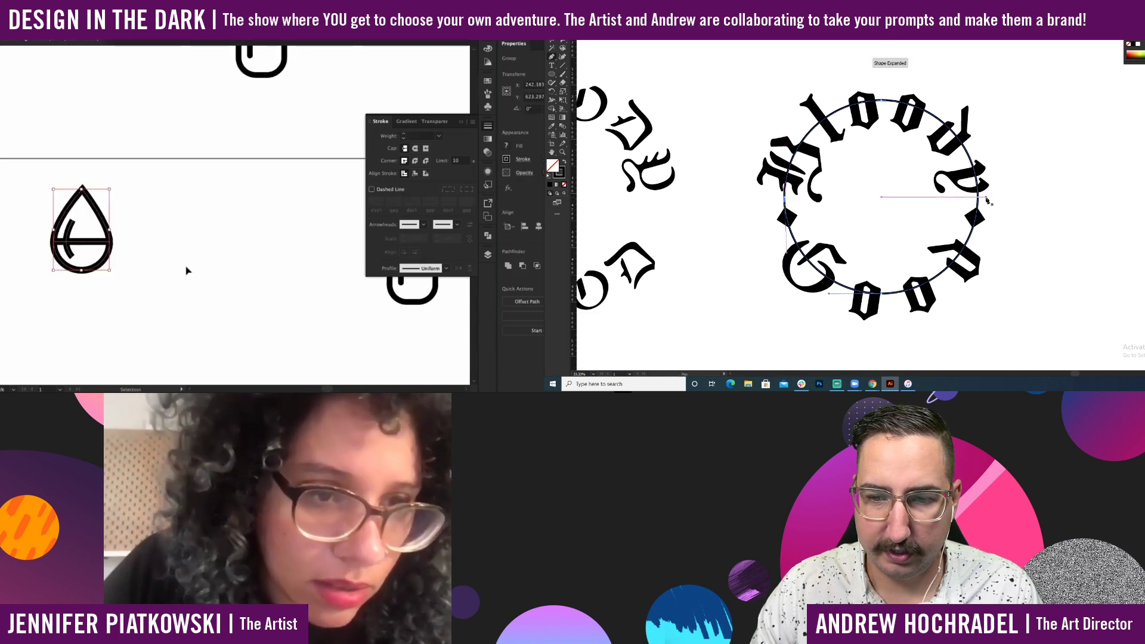
{"action": "left_click", "coordinate": [186, 267]}
Add anchor points to the circle near the diamonds, and remove the curved highlight from the isolated droplet copy.
{"action": "left_click", "coordinate": [978, 202]}
{"action": "double_click", "coordinate": [102, 244]}
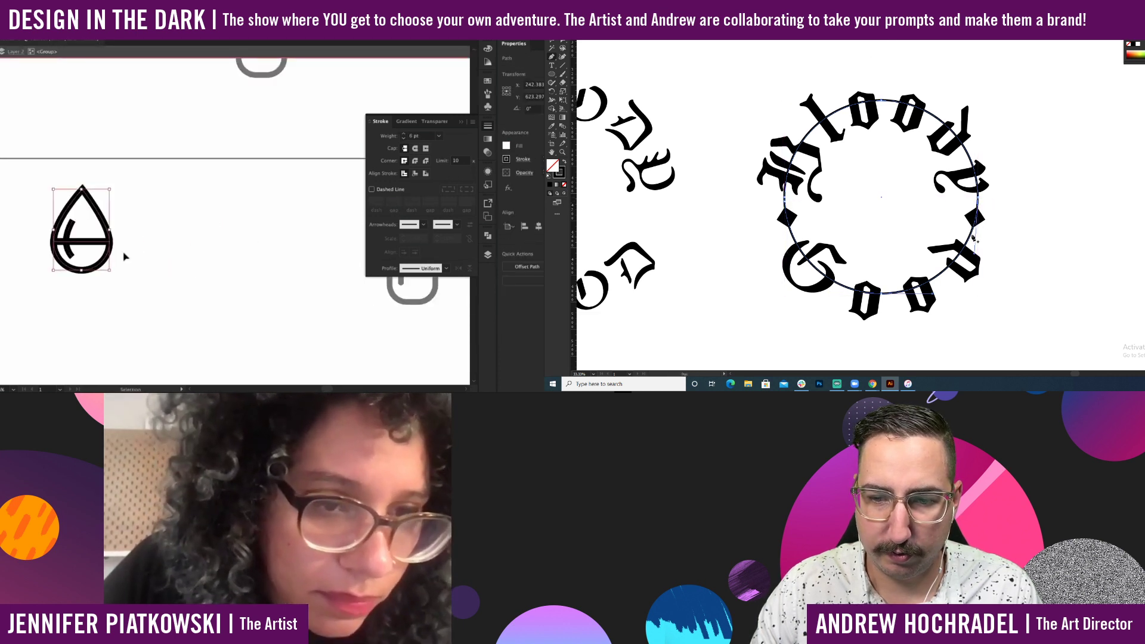
{"action": "double_click", "coordinate": [115, 257]}
{"action": "double_click", "coordinate": [104, 223]}
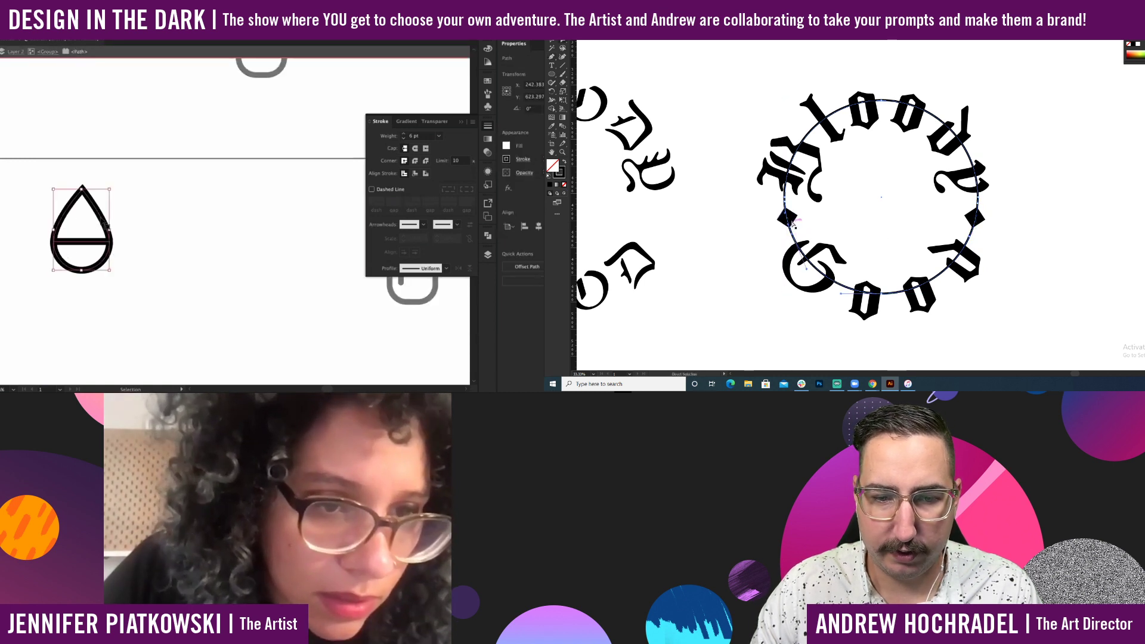
{"action": "left_click_drag", "start_coordinate": [133, 218], "coordinate": [132, 219]}
{"action": "key", "text": "ctrl+z"}
Delete the circle's bottom and top arcs, keeping only short segments beside the two diamonds.
{"action": "left_click", "coordinate": [882, 293]}
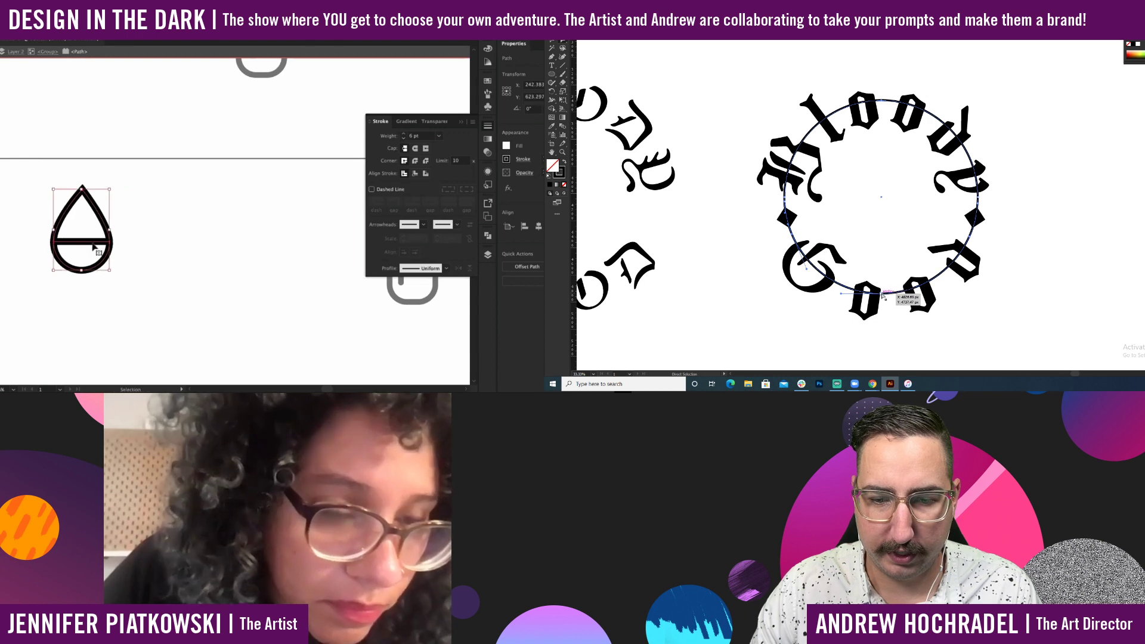
{"action": "key", "text": "Delete"}
{"action": "left_click", "coordinate": [882, 101]}
{"action": "left_click", "coordinate": [141, 256]}
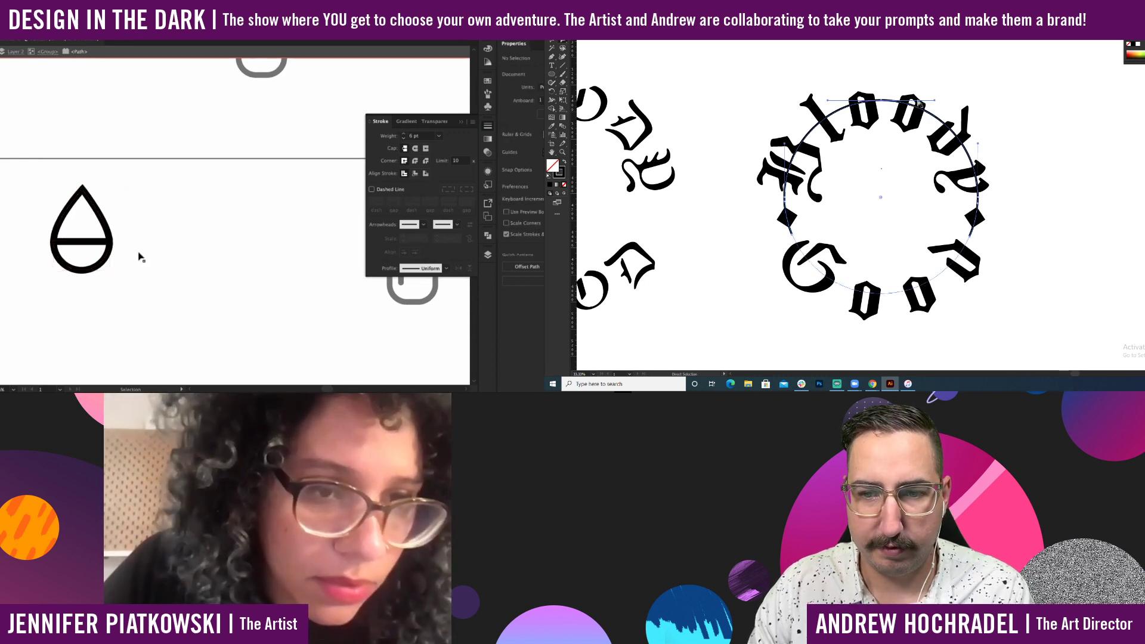
{"action": "key", "text": "Delete"}
Select the outline of the droplet without a highlight and switch to the Direct Selection tool.
{"action": "left_click", "coordinate": [102, 244]}
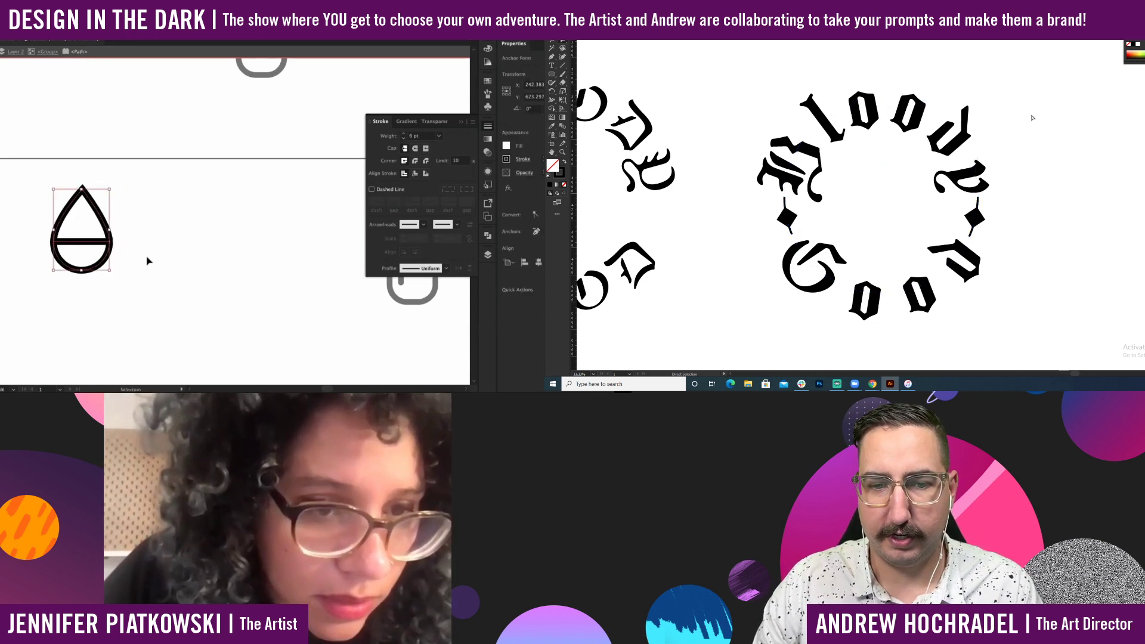
{"action": "scroll", "coordinate": [66, 243], "scroll_direction": "up", "scroll_amount": 5}
{"action": "key", "text": "a"}
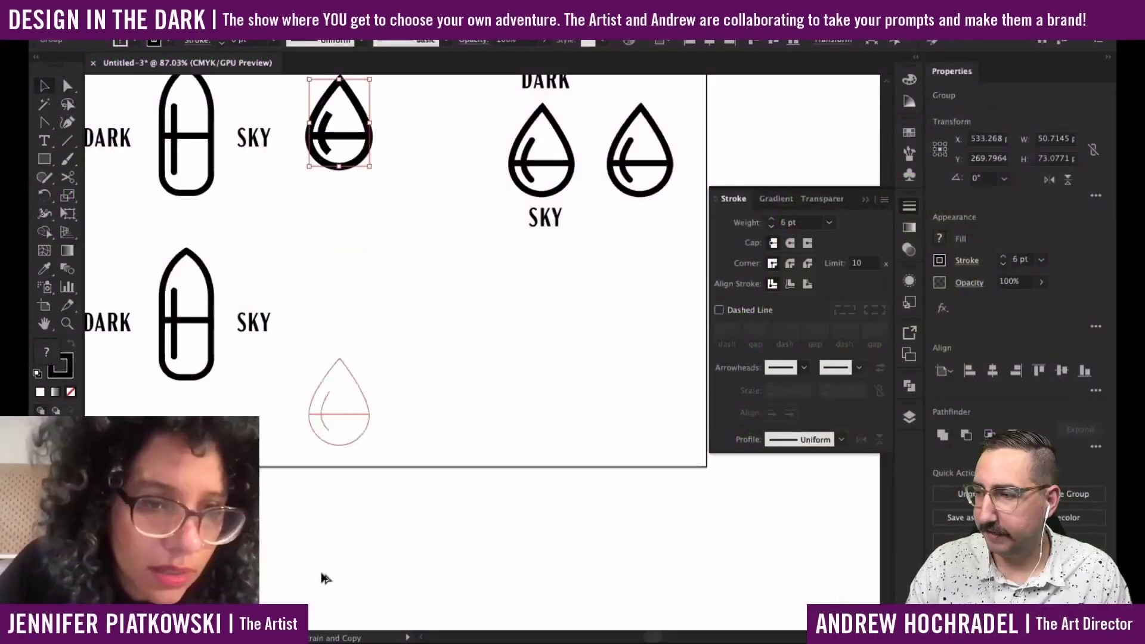
Duplicate the 6 pt droplet beside the upper pill icon straight down below the artboard.
{"action": "left_click_drag", "start_coordinate": [325, 579], "coordinate": [325, 580]}
{"action": "left_click", "coordinate": [409, 552]}
{"action": "scroll", "coordinate": [409, 552], "scroll_direction": "up", "scroll_amount": 4}
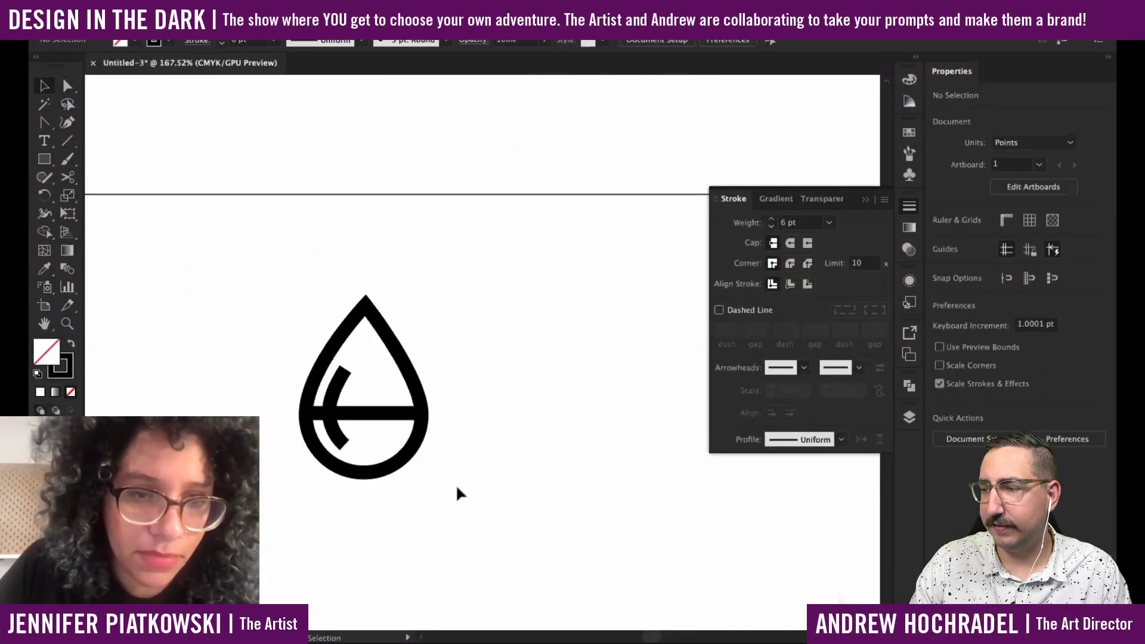
{"action": "left_click_drag", "start_coordinate": [460, 492], "coordinate": [215, 320]}
{"action": "left_click", "coordinate": [506, 400]}
Isolate the droplet group and lengthen its horizontal line to about 84 pt, extending past both sides of the outline.
{"action": "left_click", "coordinate": [370, 412]}
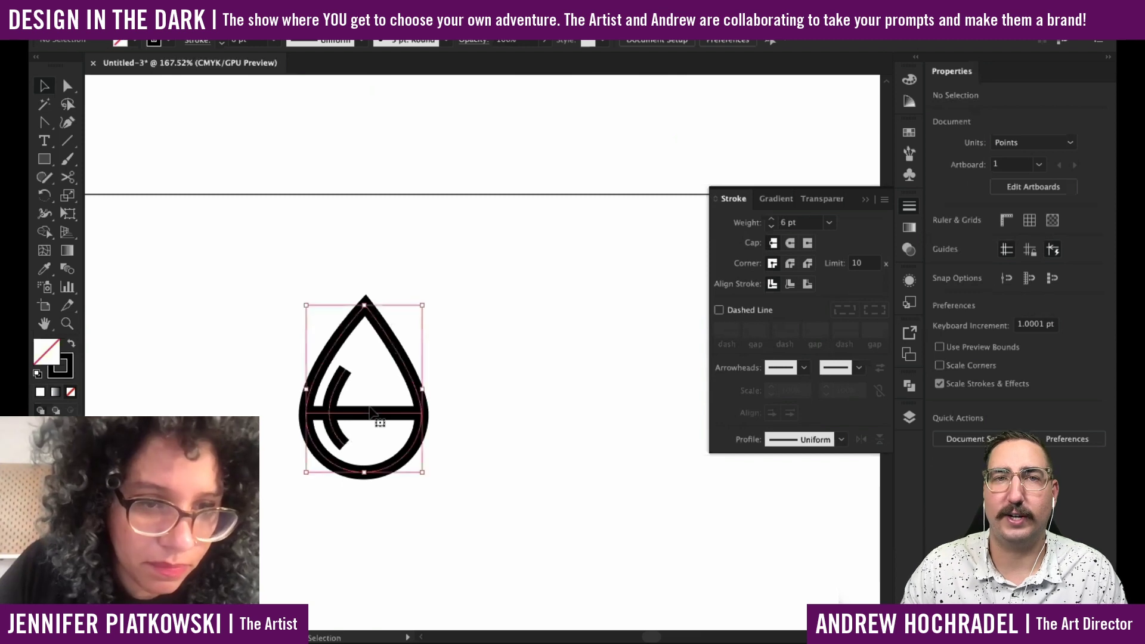
{"action": "double_click", "coordinate": [370, 412]}
{"action": "left_click", "coordinate": [373, 415]}
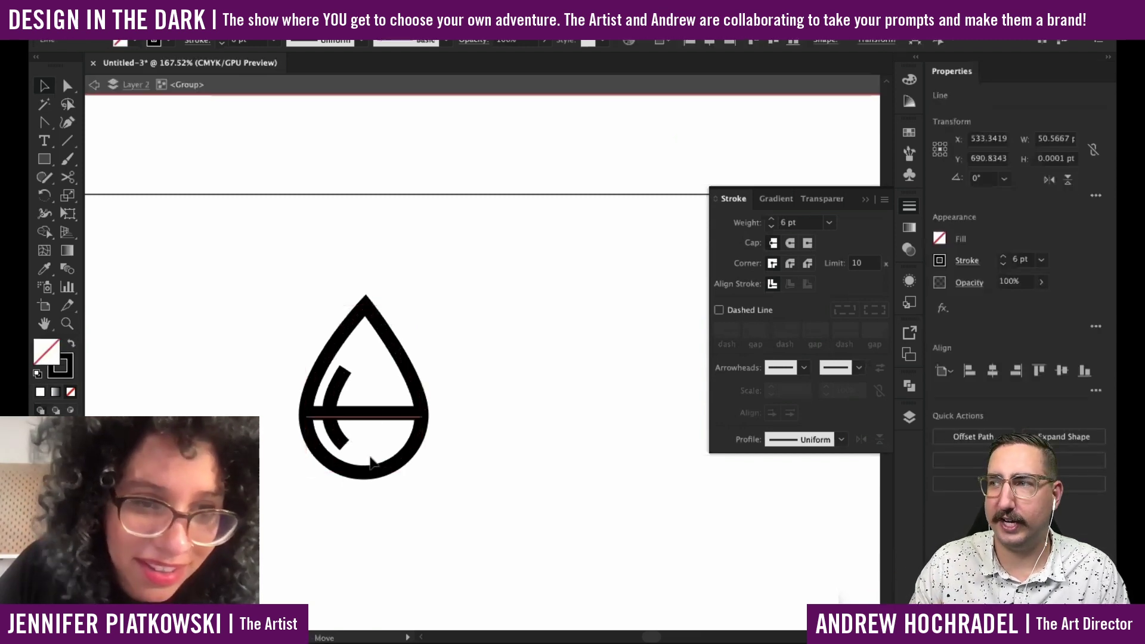
{"action": "left_click", "coordinate": [452, 457]}
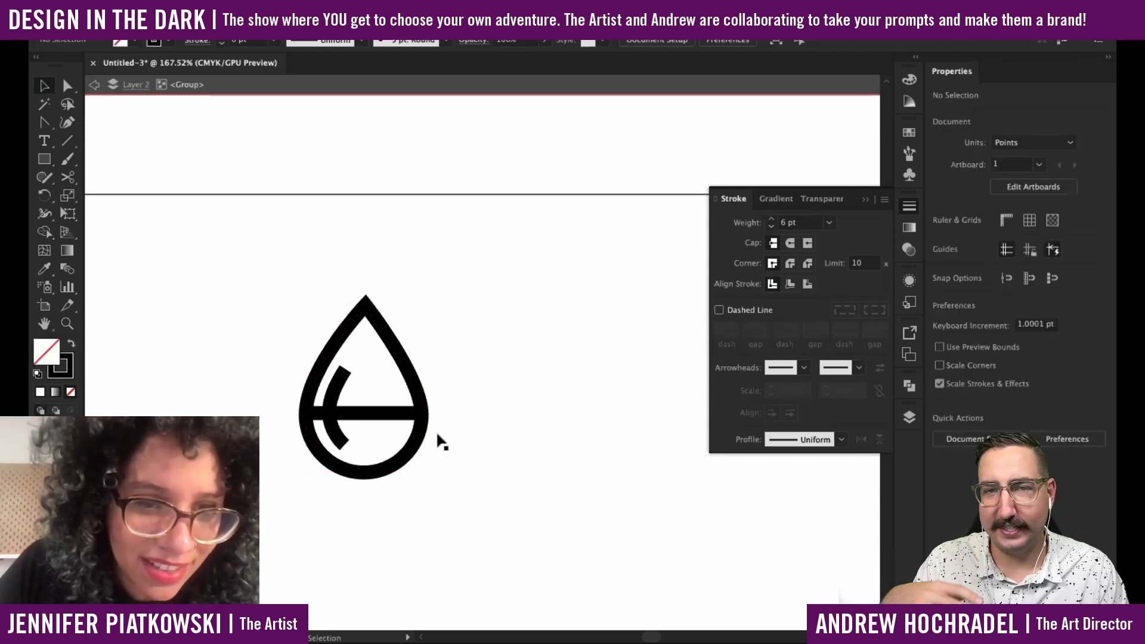
{"action": "left_click", "coordinate": [412, 414]}
{"action": "left_click_drag", "start_coordinate": [423, 413], "coordinate": [461, 412]}
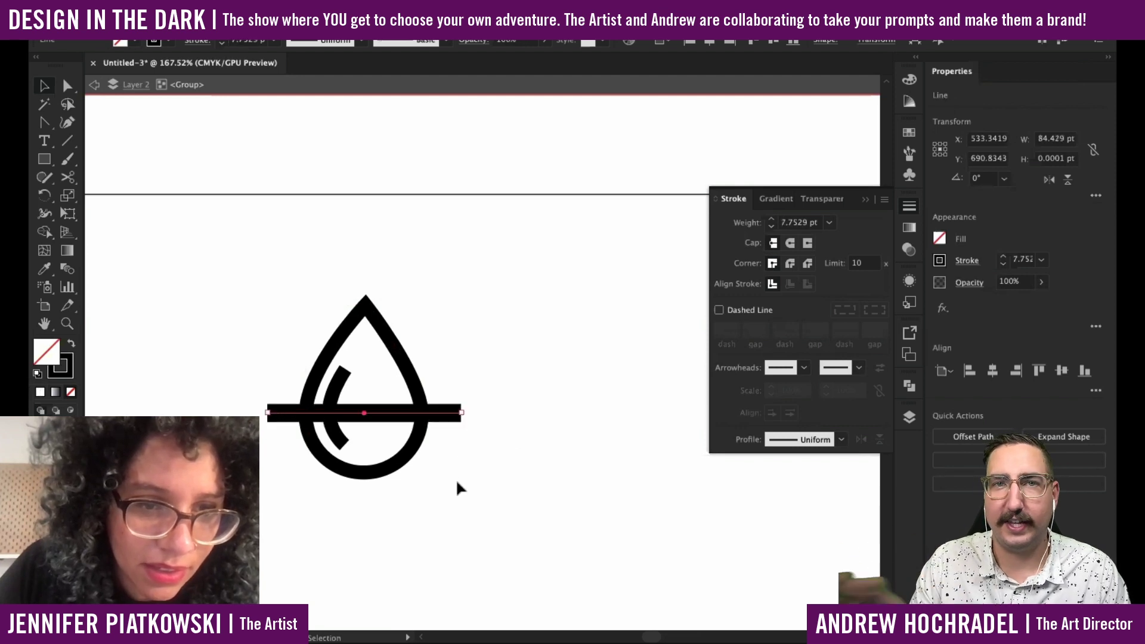
Split the droplet outline along the extended horizontal line with the Divide pathfinder and leave the isolated group.
{"action": "left_click_drag", "start_coordinate": [457, 482], "coordinate": [398, 342]}
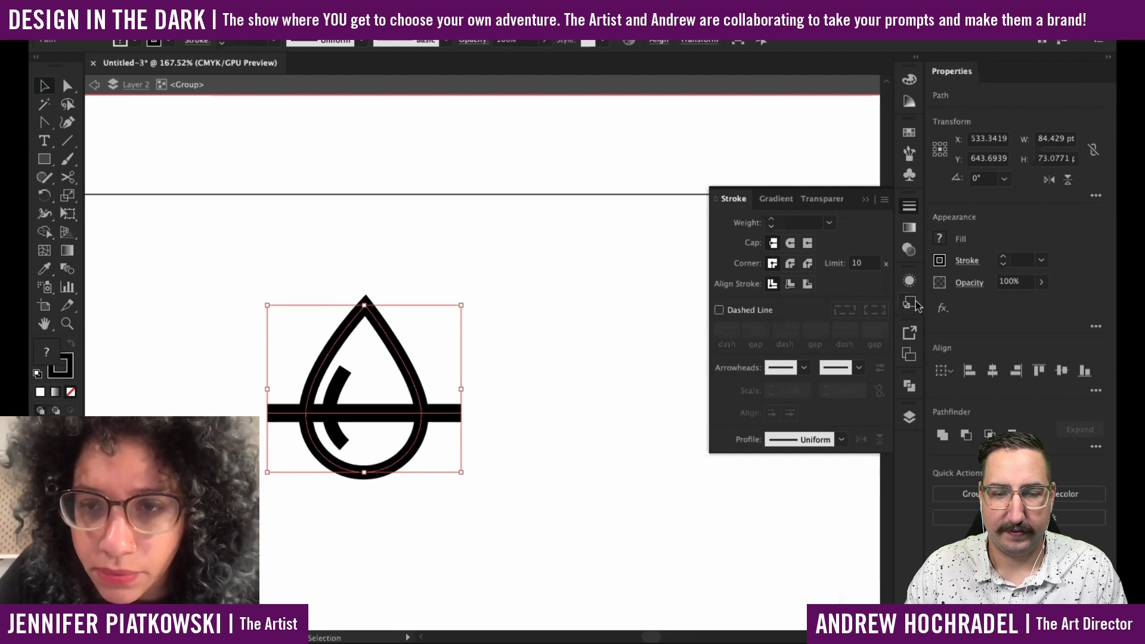
{"action": "left_click", "coordinate": [654, 42]}
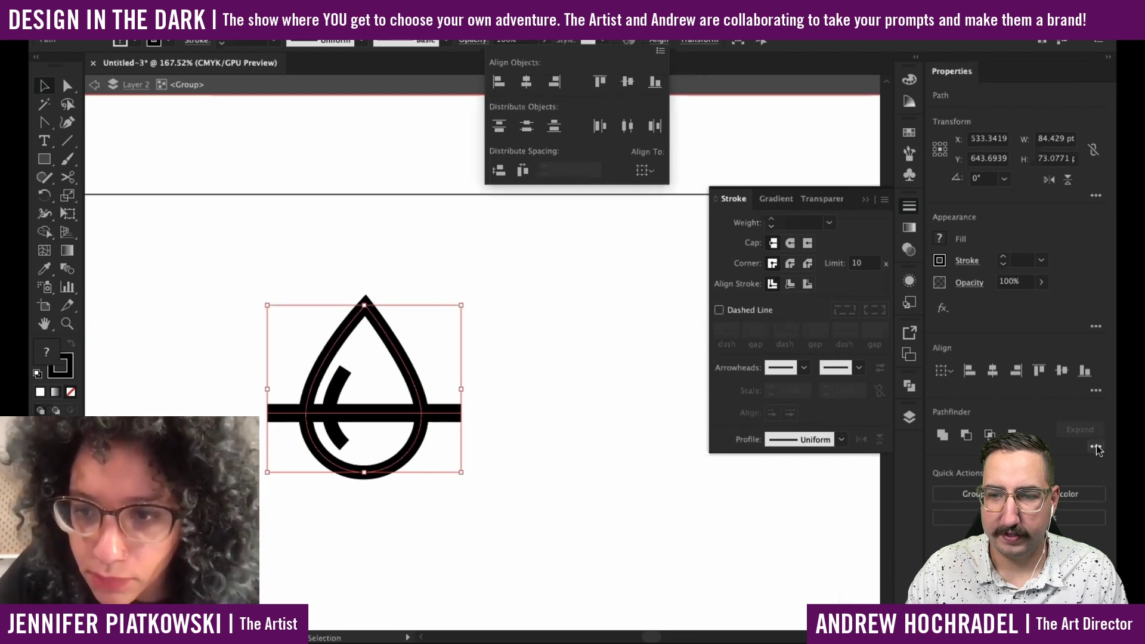
{"action": "left_click", "coordinate": [967, 500]}
{"action": "left_click", "coordinate": [1096, 449]}
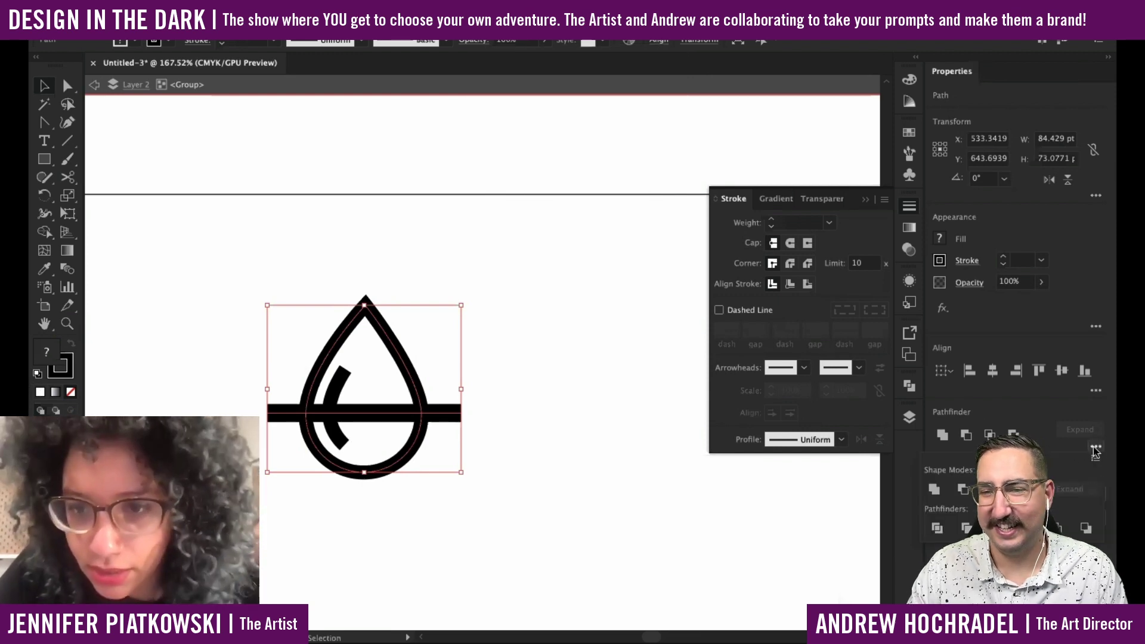
{"action": "left_click", "coordinate": [938, 531]}
{"action": "left_click", "coordinate": [459, 507]}
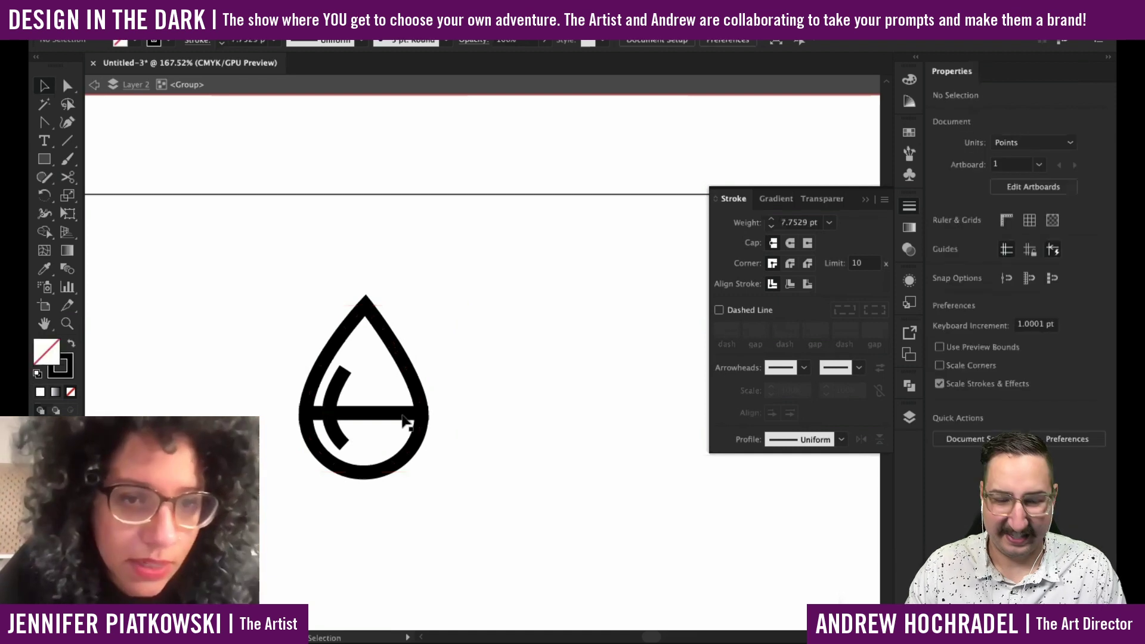
{"action": "left_click", "coordinate": [405, 421]}
{"action": "double_click", "coordinate": [453, 426]}
{"action": "left_click", "coordinate": [401, 420]}
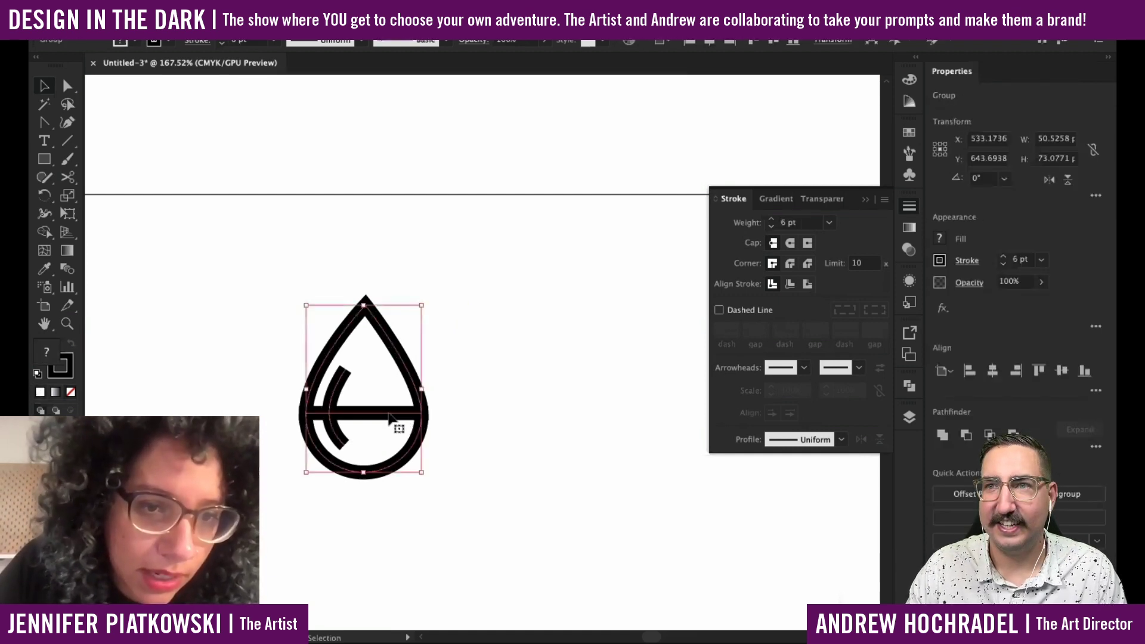
{"action": "left_click_drag", "start_coordinate": [392, 419], "coordinate": [578, 419]}
{"action": "left_click", "coordinate": [507, 510]}
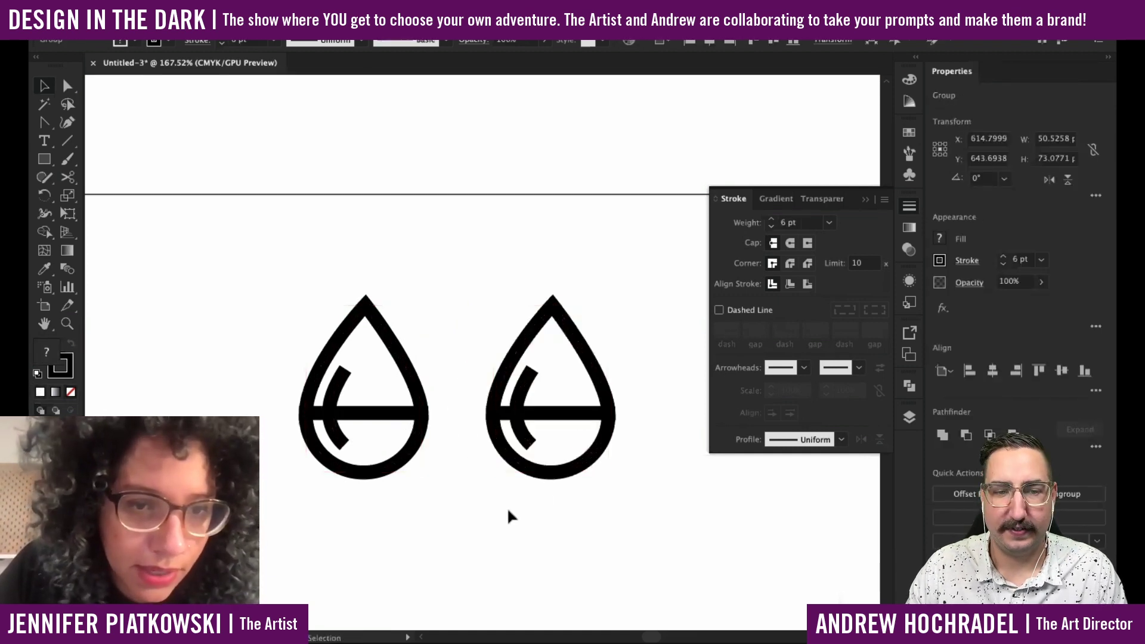
{"action": "key", "text": "ctrl+z"}
{"action": "left_click", "coordinate": [494, 492]}
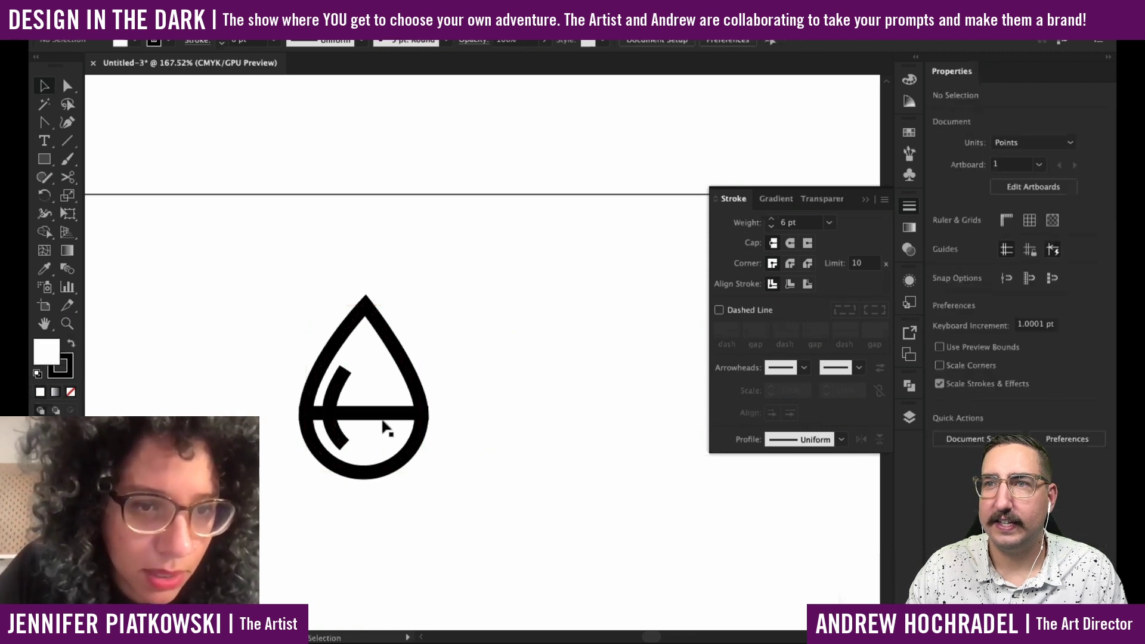
Isolate the divided pieces nested inside the droplet group.
{"action": "left_click", "coordinate": [385, 425]}
{"action": "double_click", "coordinate": [384, 424]}
{"action": "left_click", "coordinate": [384, 424]}
{"action": "key", "text": "Delete"}
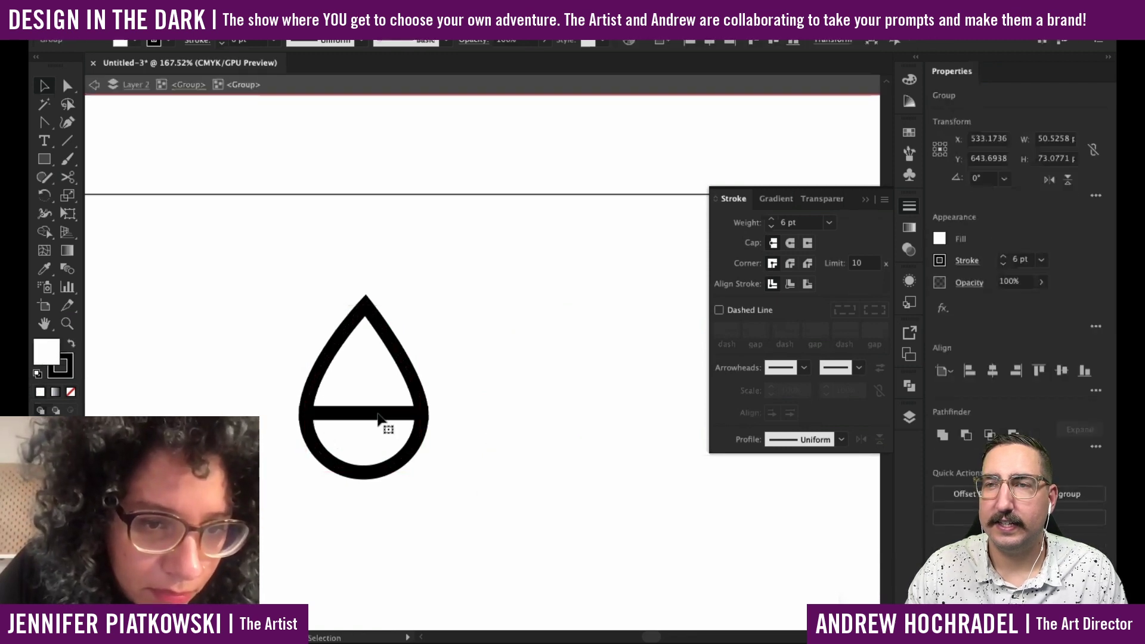
{"action": "left_click", "coordinate": [380, 419]}
{"action": "left_click", "coordinate": [397, 364]}
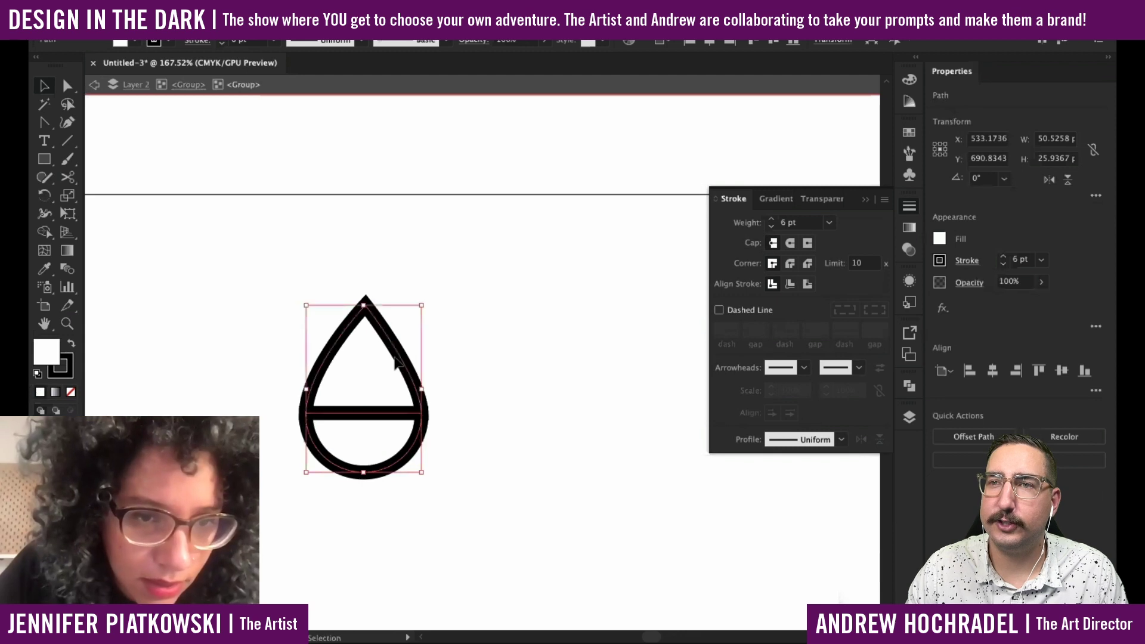
Cut the droplet's upper piece out of the nested group and paste it in place outside the group.
{"action": "key", "text": "v"}
{"action": "left_click", "coordinate": [460, 385]}
{"action": "left_click_drag", "start_coordinate": [409, 368], "coordinate": [449, 370]}
{"action": "key", "text": "ctrl+z"}
{"action": "key", "text": "Delete"}
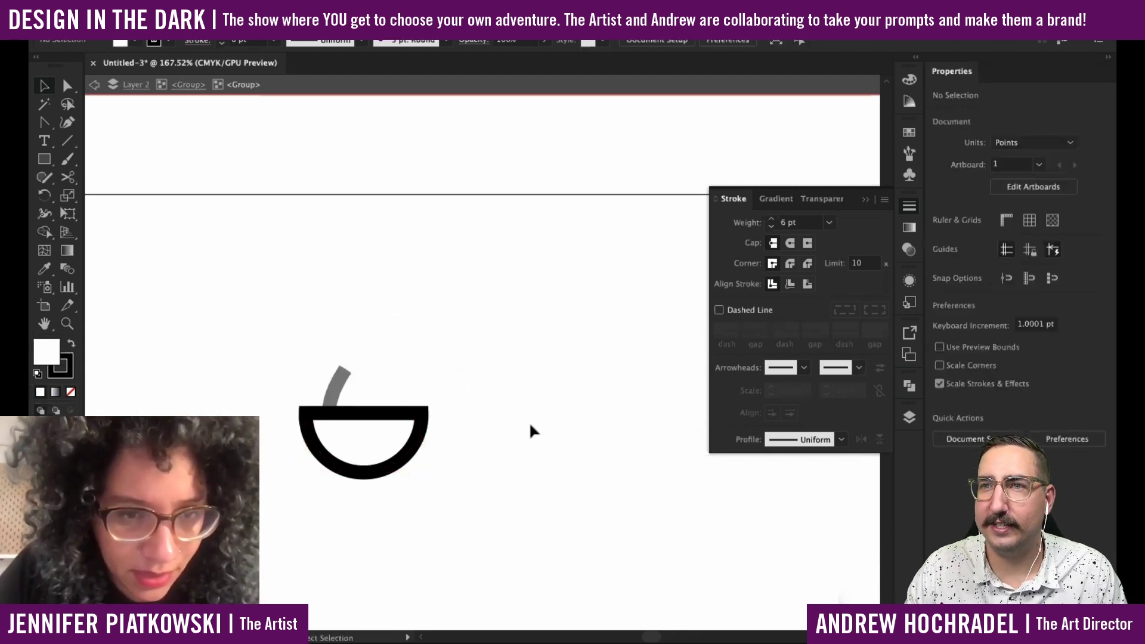
{"action": "double_click", "coordinate": [532, 429]}
{"action": "key", "text": "ctrl+z"}
{"action": "left_click", "coordinate": [482, 453]}
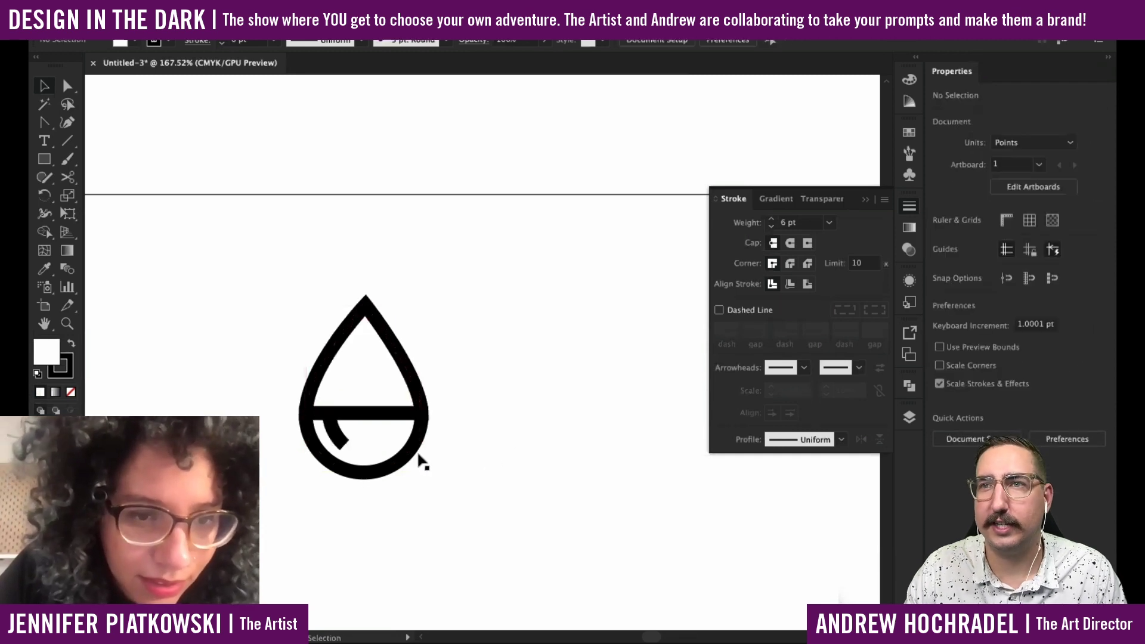
Cut the droplet's lower piece out of its group and paste it in place outside the group.
{"action": "left_click", "coordinate": [413, 451]}
{"action": "double_click", "coordinate": [414, 451]}
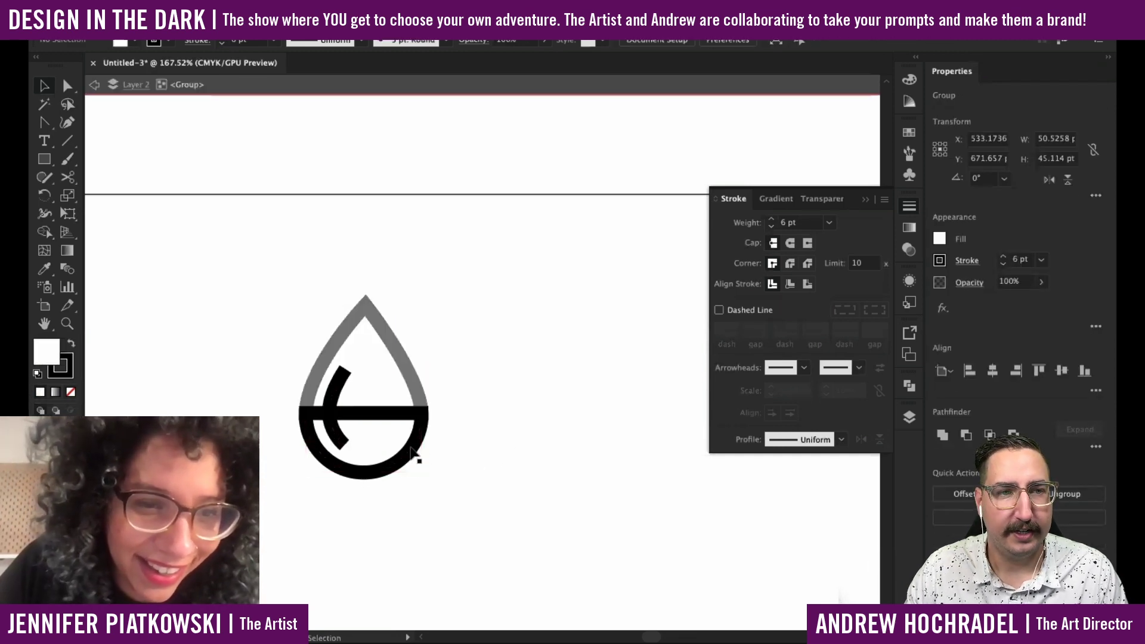
{"action": "key", "text": "Delete"}
{"action": "double_click", "coordinate": [444, 478]}
{"action": "key", "text": "ctrl+z"}
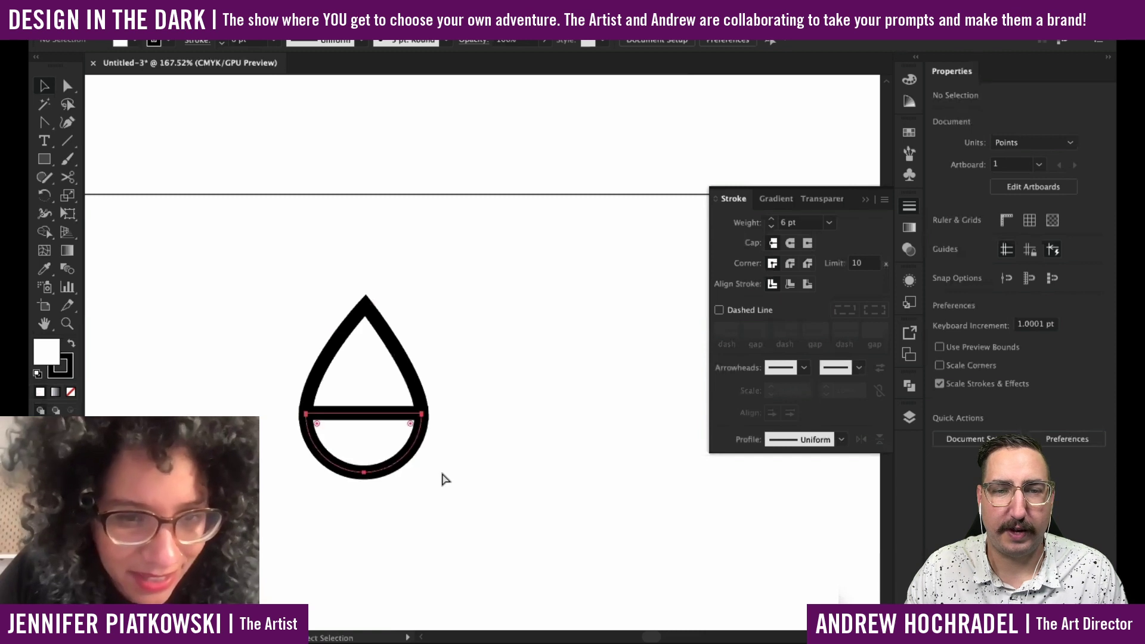
Select the upper and lower droplet pieces together and send them behind the curved highlight.
{"action": "left_click_drag", "start_coordinate": [471, 486], "coordinate": [413, 403]}
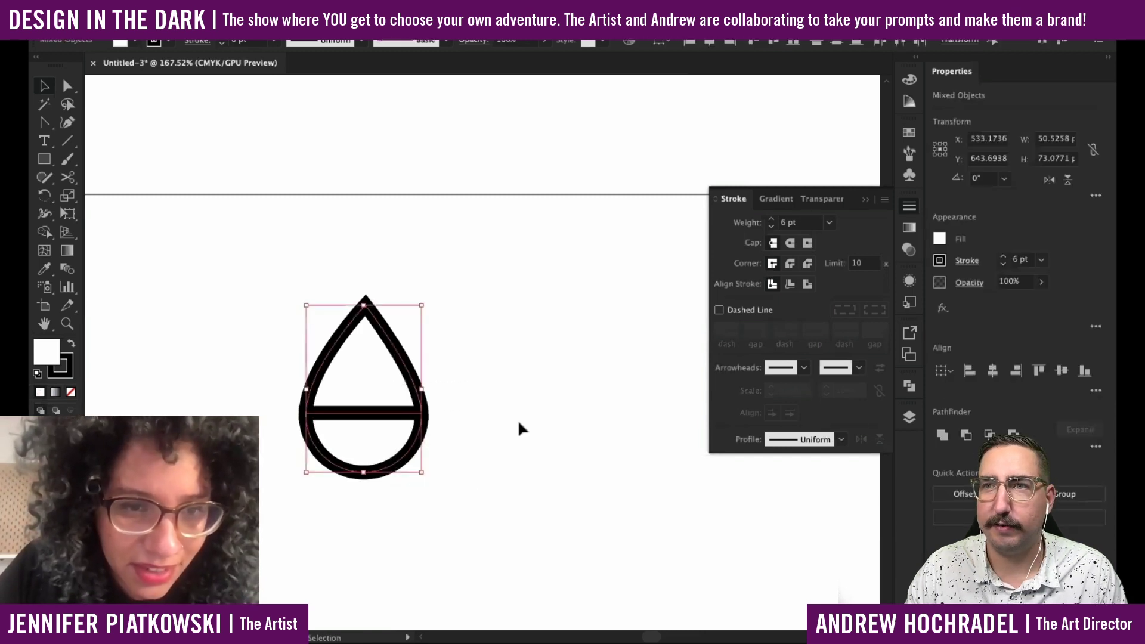
{"action": "left_click", "coordinate": [441, 431]}
{"action": "left_click", "coordinate": [423, 427]}
{"action": "left_click", "coordinate": [417, 390], "text": "shift"}
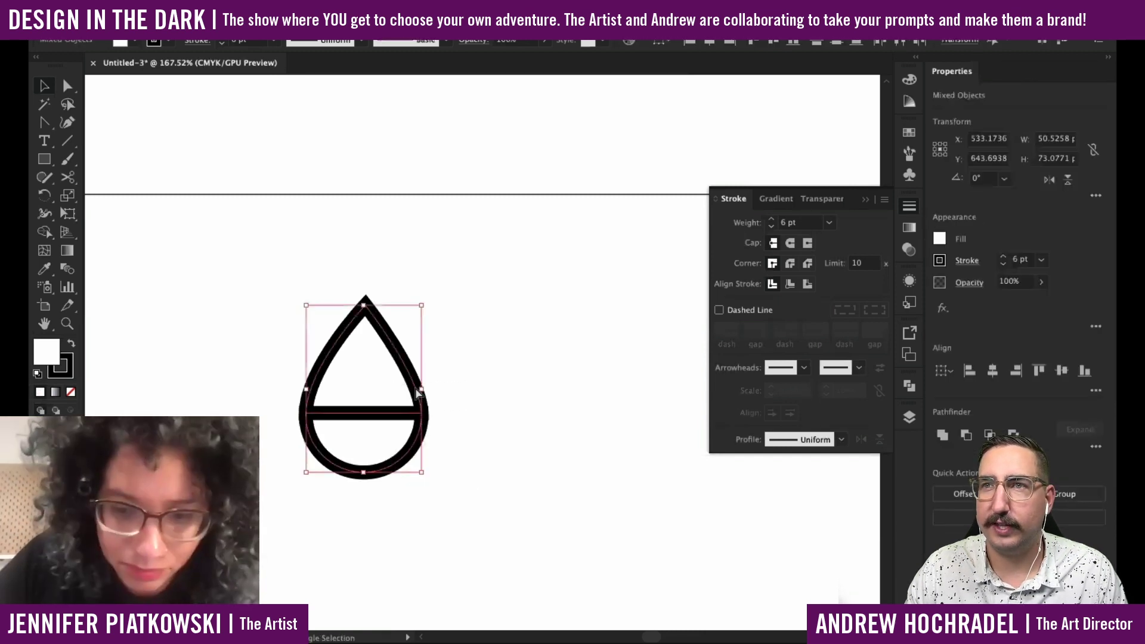
{"action": "key", "text": "ctrl+shift+bracketleft"}
{"action": "left_click", "coordinate": [571, 469]}
Duplicate the split droplet with its highlight about 94 pt to the right.
{"action": "left_click_drag", "start_coordinate": [418, 464], "coordinate": [351, 462]}
{"action": "left_click", "coordinate": [342, 412]}
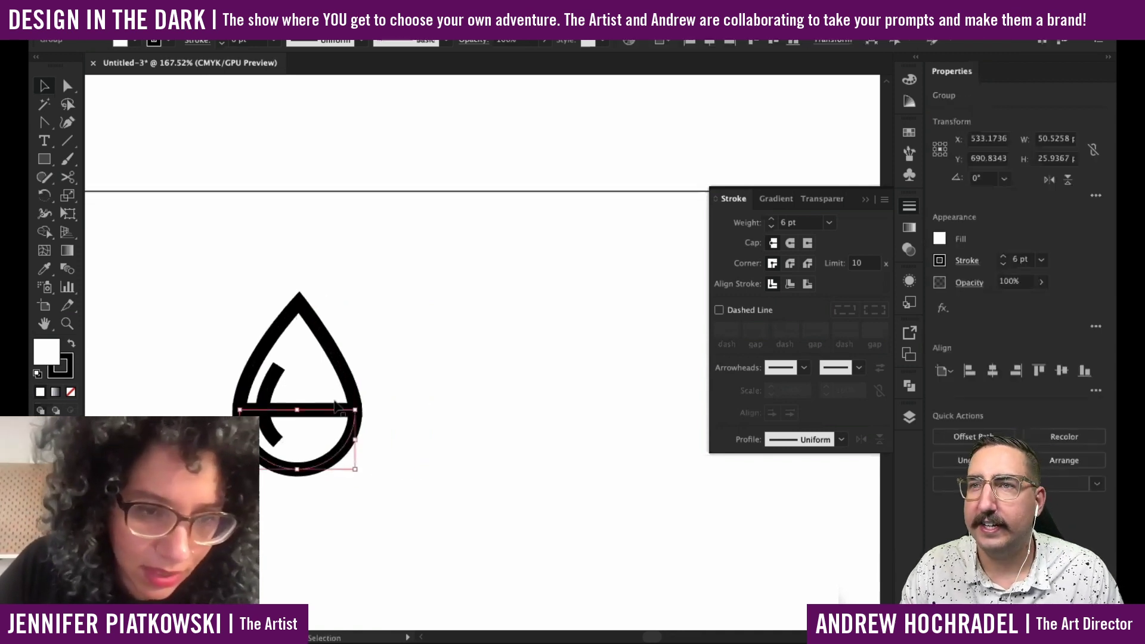
{"action": "left_click", "coordinate": [273, 375], "text": "shift"}
{"action": "left_click_drag", "start_coordinate": [271, 375], "coordinate": [487, 404]}
{"action": "left_click", "coordinate": [551, 492]}
Set the fill of the copied droplet's lower half to dark red 721F1F.
{"action": "left_click", "coordinate": [541, 428]}
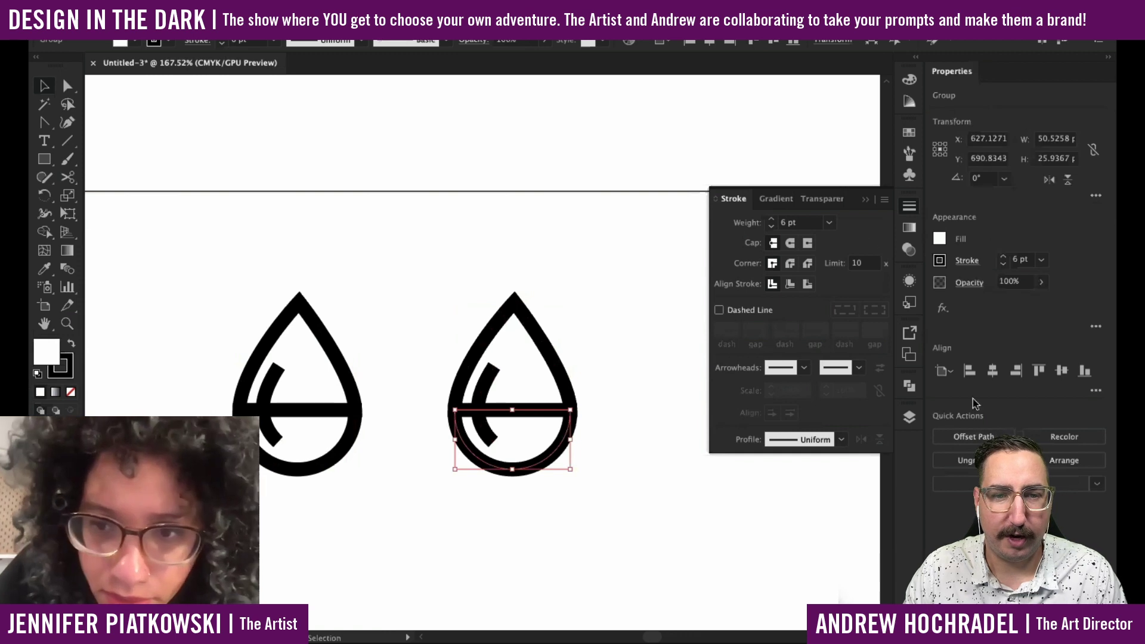
{"action": "double_click", "coordinate": [39, 360]}
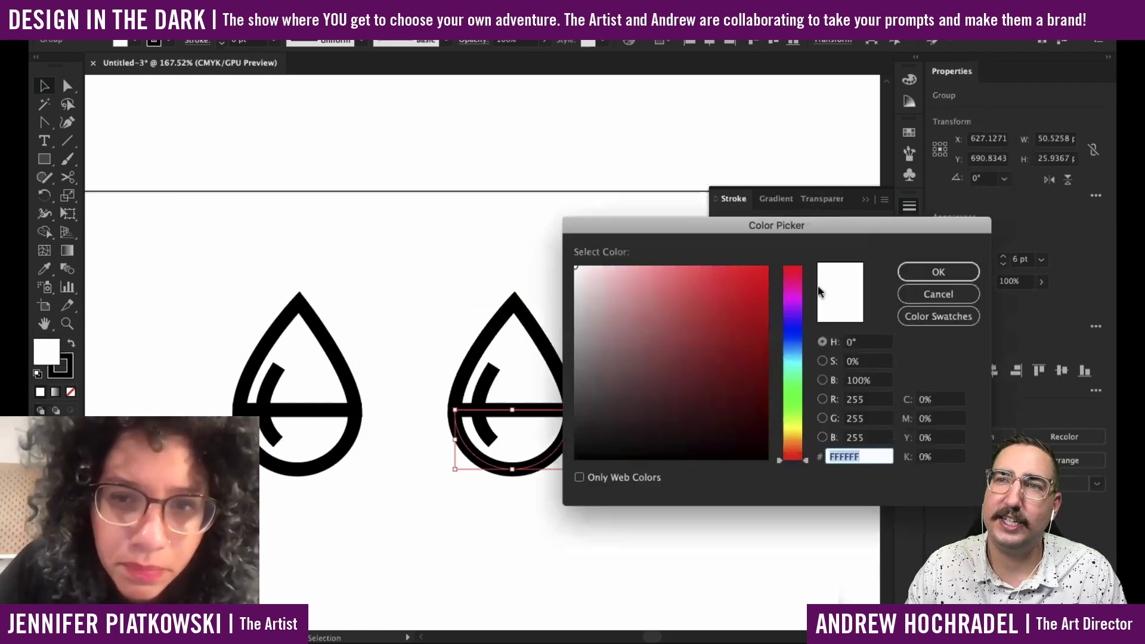
{"action": "mouse_move", "coordinate": [746, 298]}
{"action": "left_mouse_down"}
{"action": "mouse_move", "coordinate": [728, 288]}
{"action": "mouse_move", "coordinate": [716, 373]}
{"action": "left_mouse_up"}
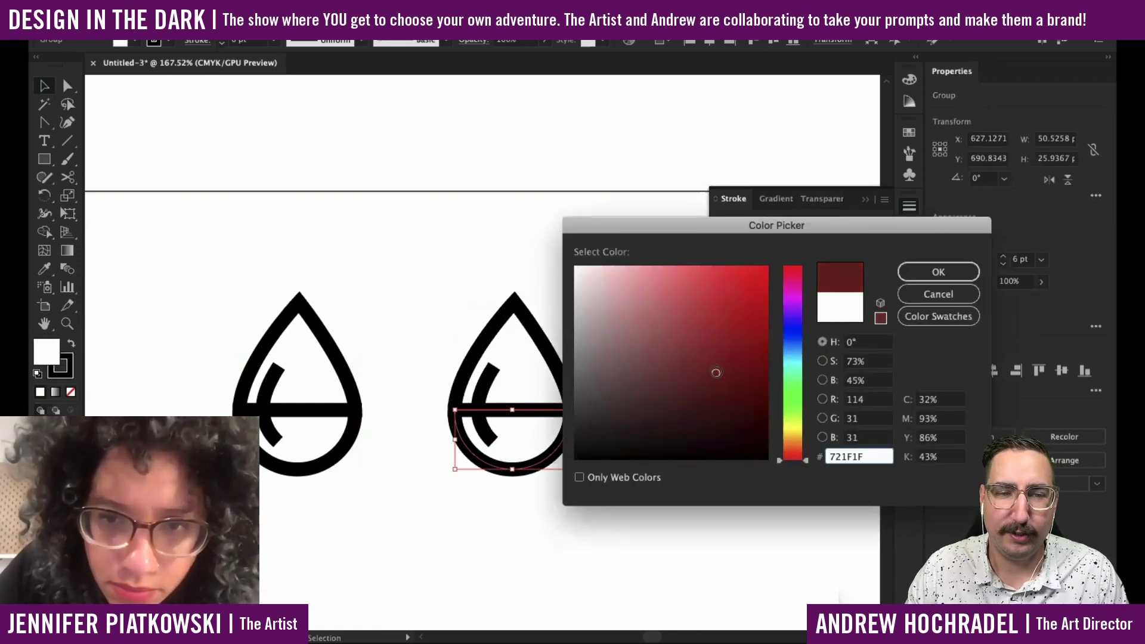
{"action": "left_click", "coordinate": [938, 271]}
{"action": "left_click", "coordinate": [546, 481]}
{"action": "left_click", "coordinate": [517, 433]}
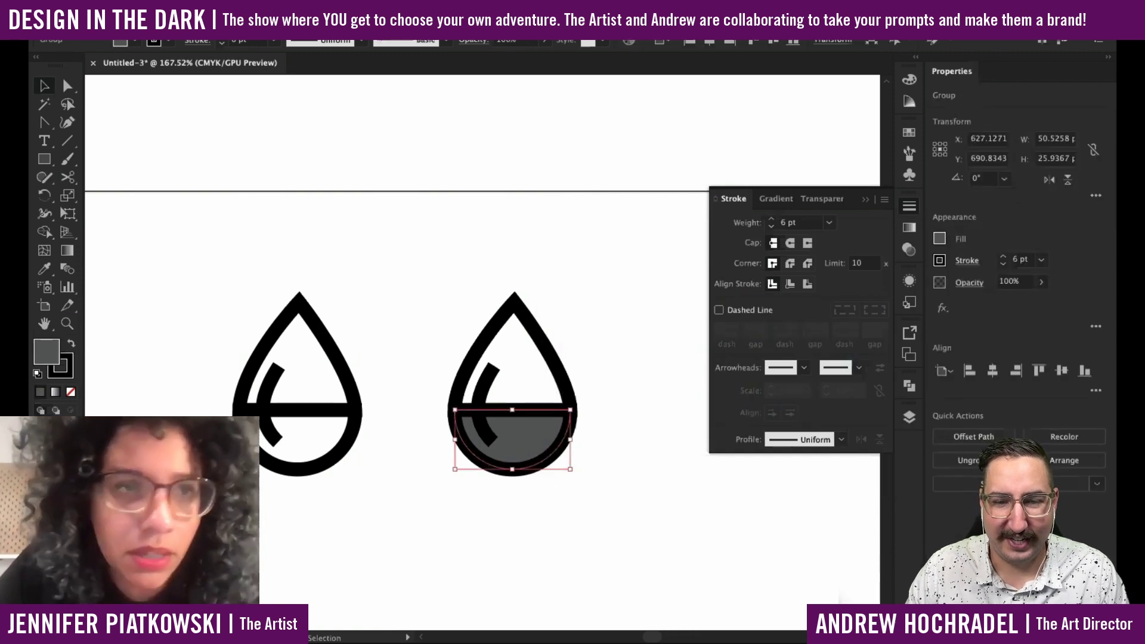
{"action": "left_click", "coordinate": [95, 5]}
{"action": "mouse_move", "coordinate": [171, 217]}
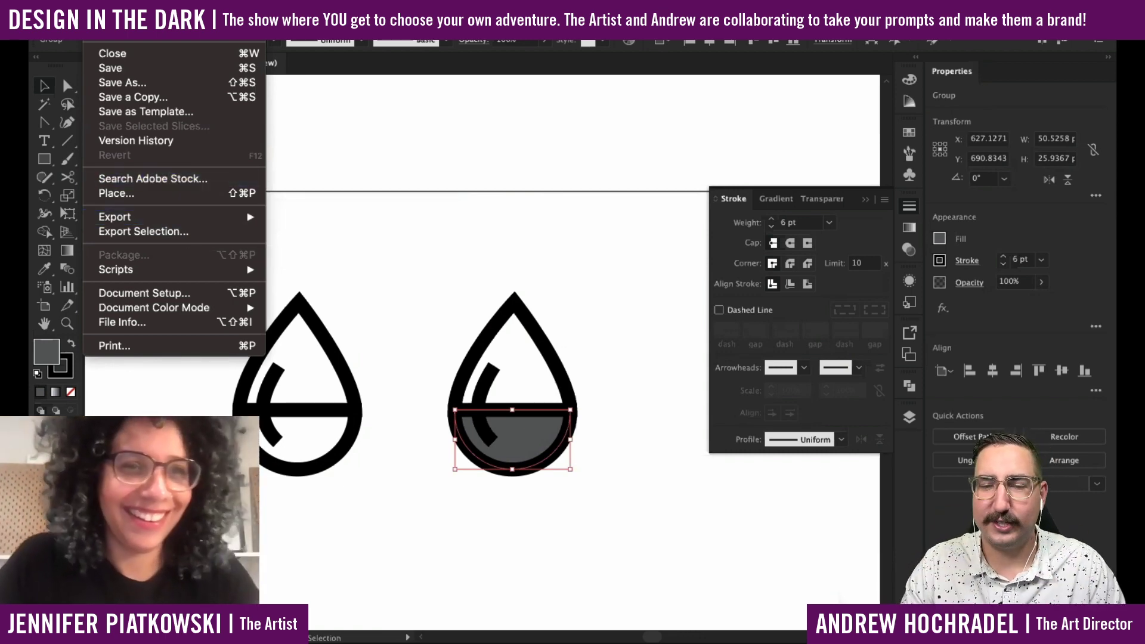
{"action": "mouse_move", "coordinate": [129, 3]}
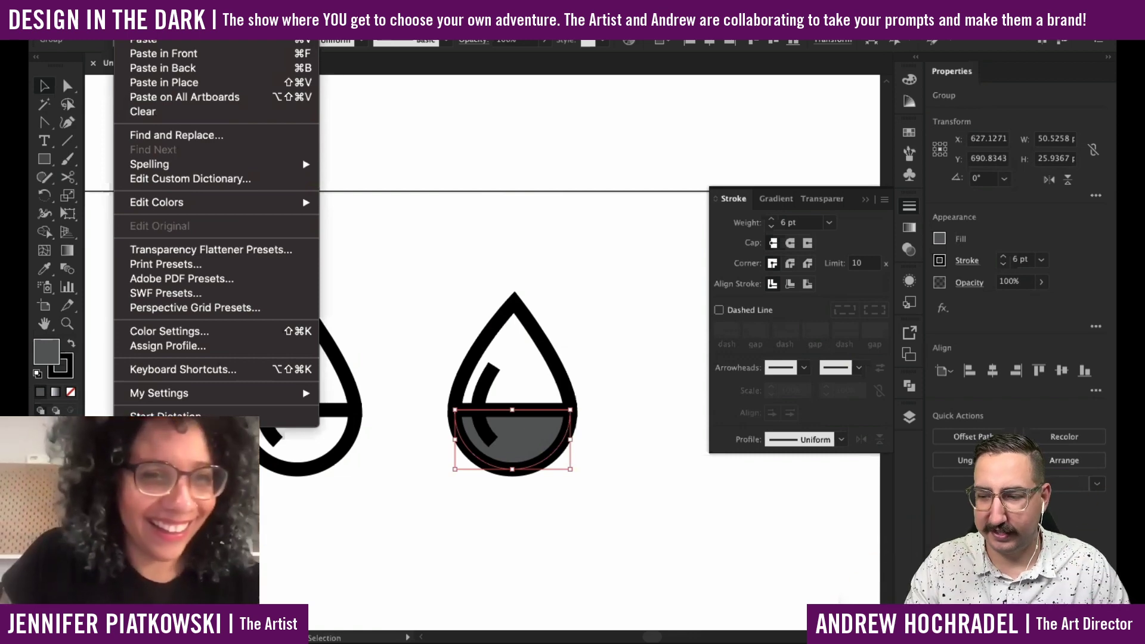
{"action": "key", "text": "Escape"}
{"action": "left_click", "coordinate": [129, 3]}
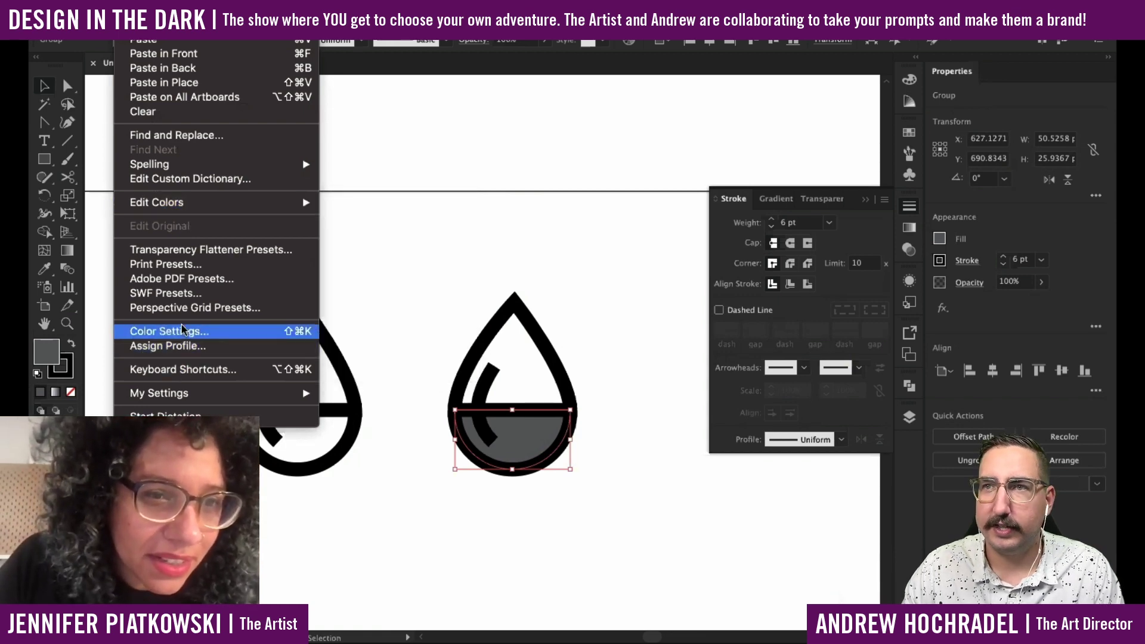
{"action": "left_click", "coordinate": [530, 373]}
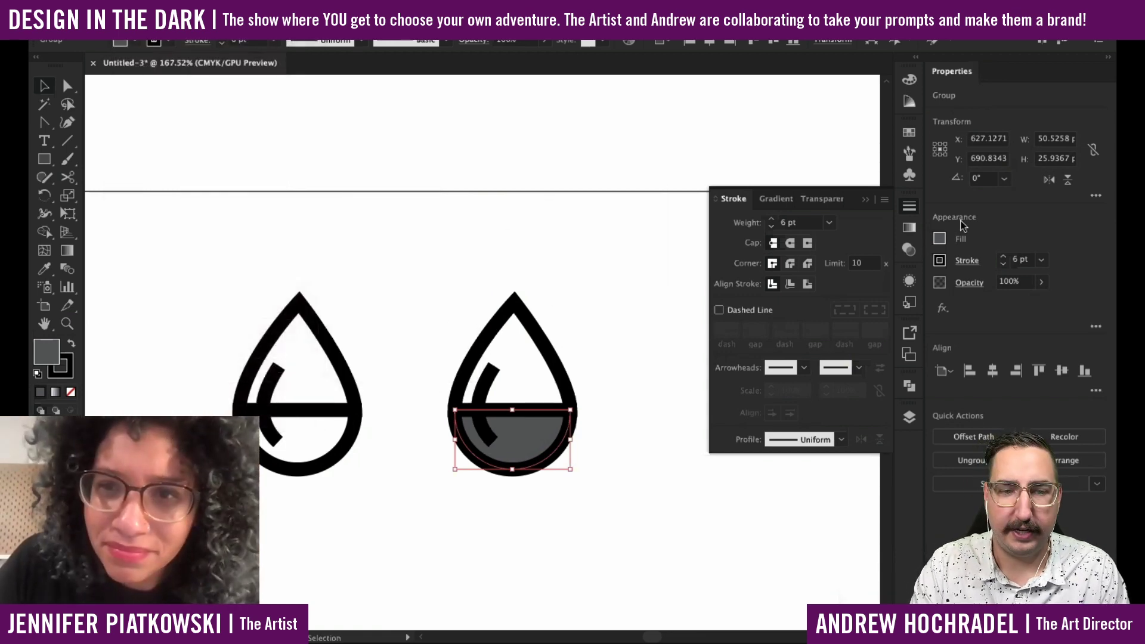
Switch the lower half's fill from grayscale to CMYK, giving it the dark red C 32.38, M 93.21, Y 85.65, K 43.24.
{"action": "left_click", "coordinate": [910, 81]}
{"action": "left_click", "coordinate": [885, 74]}
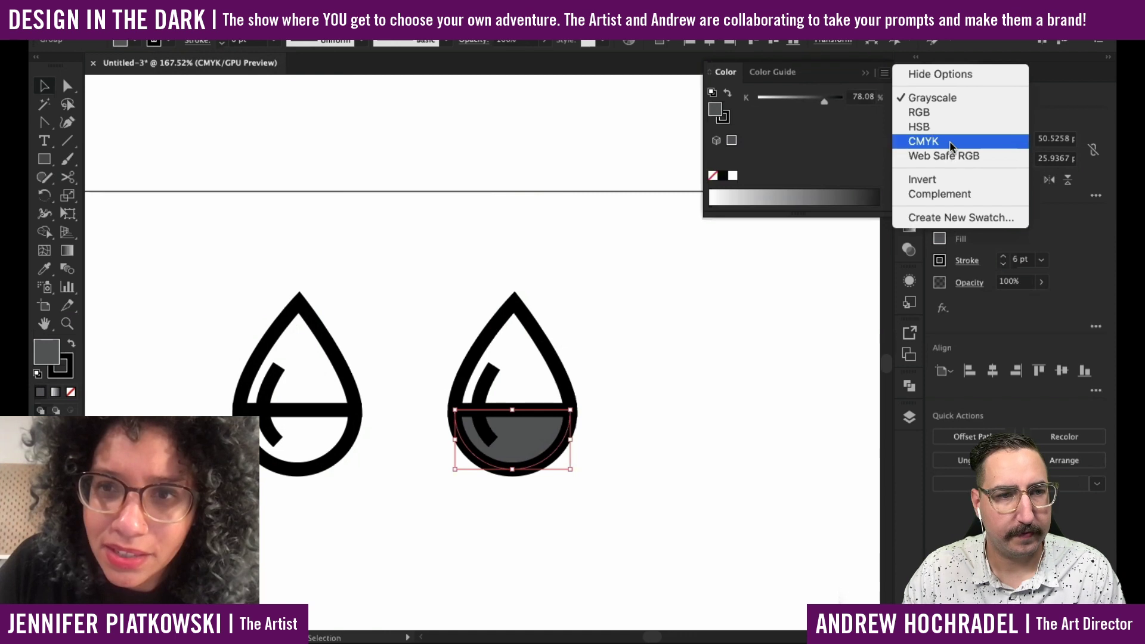
{"action": "left_click", "coordinate": [951, 147]}
{"action": "left_click", "coordinate": [736, 380]}
{"action": "left_click", "coordinate": [540, 421]}
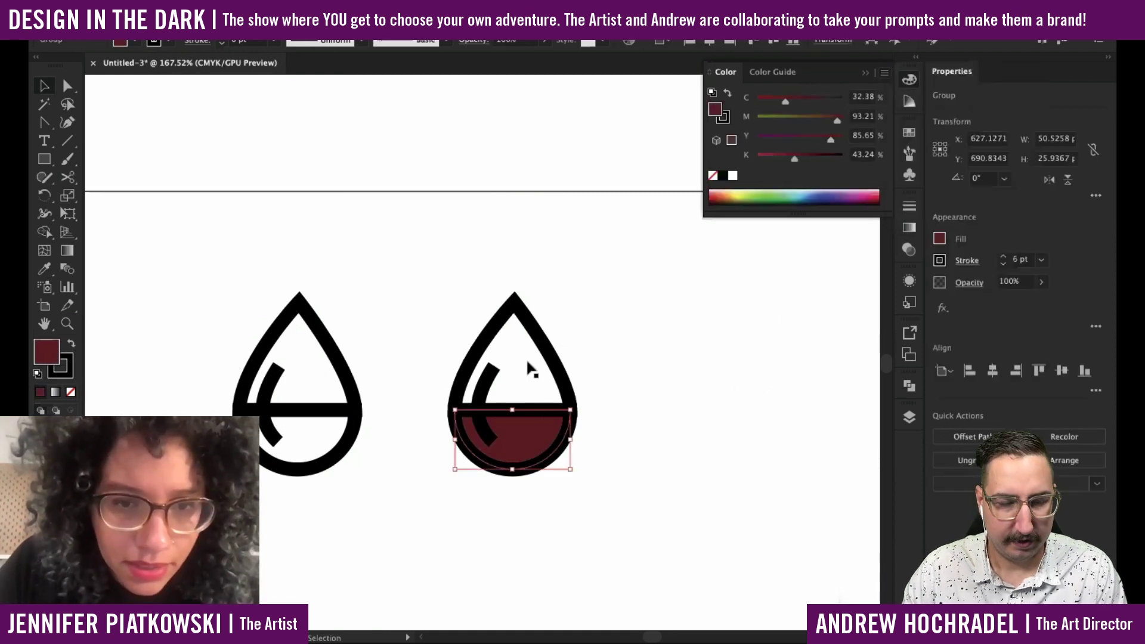
Fill the copied droplet's upper half with a CMYK mauve-brown of C 43, M 57, Y 56, K 0.
{"action": "left_click", "coordinate": [530, 370]}
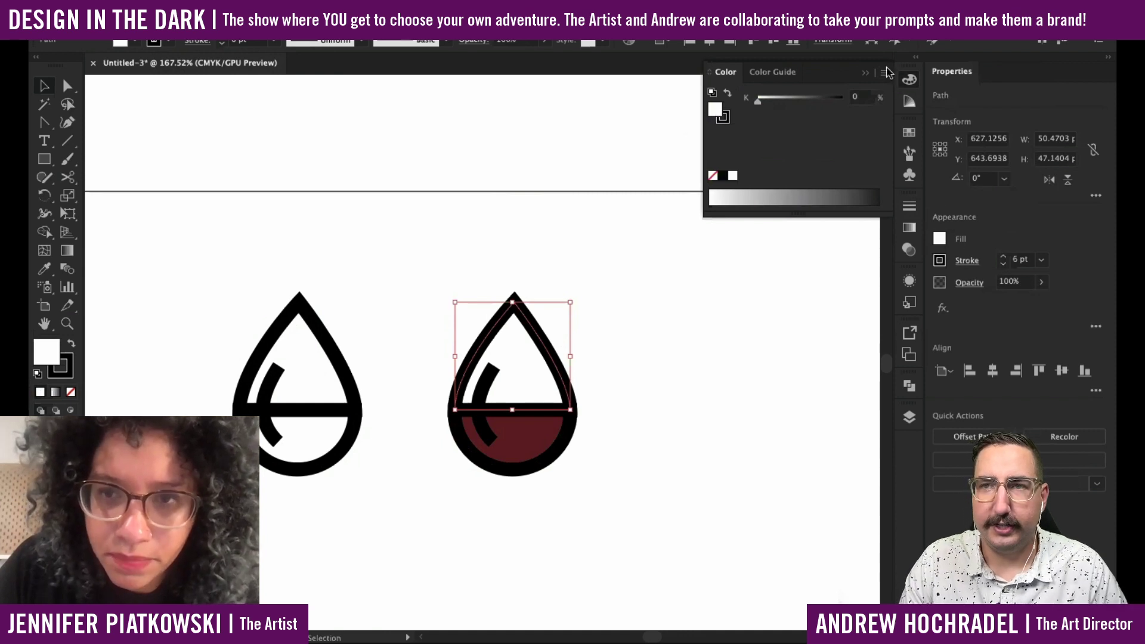
{"action": "left_click", "coordinate": [887, 72]}
{"action": "left_click", "coordinate": [930, 142]}
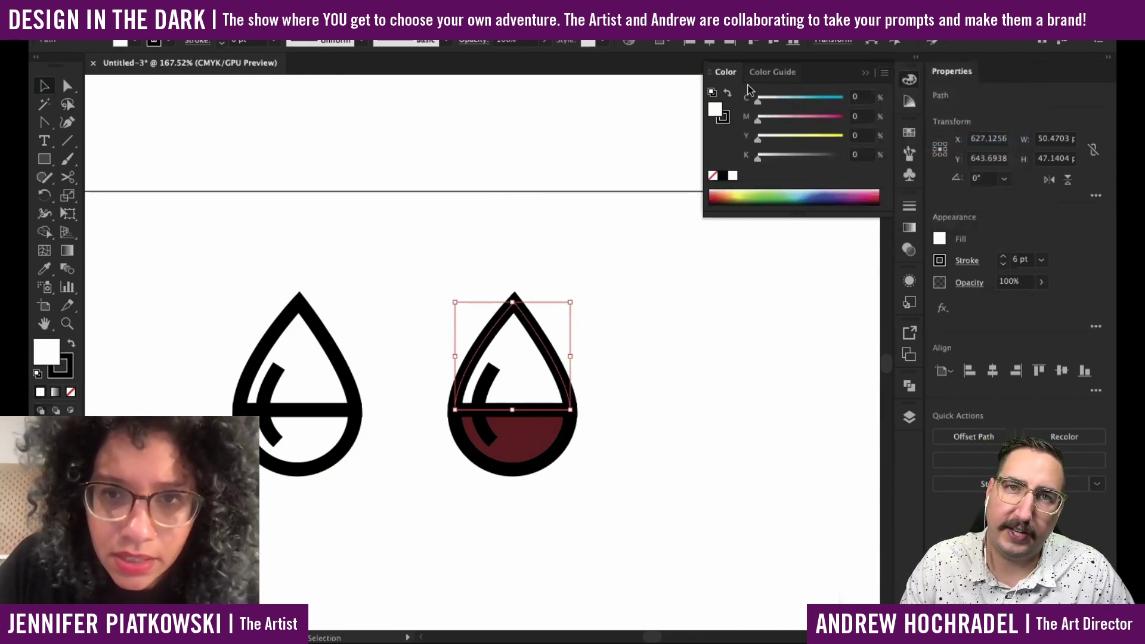
{"action": "left_click", "coordinate": [794, 103]}
{"action": "left_click", "coordinate": [796, 117]}
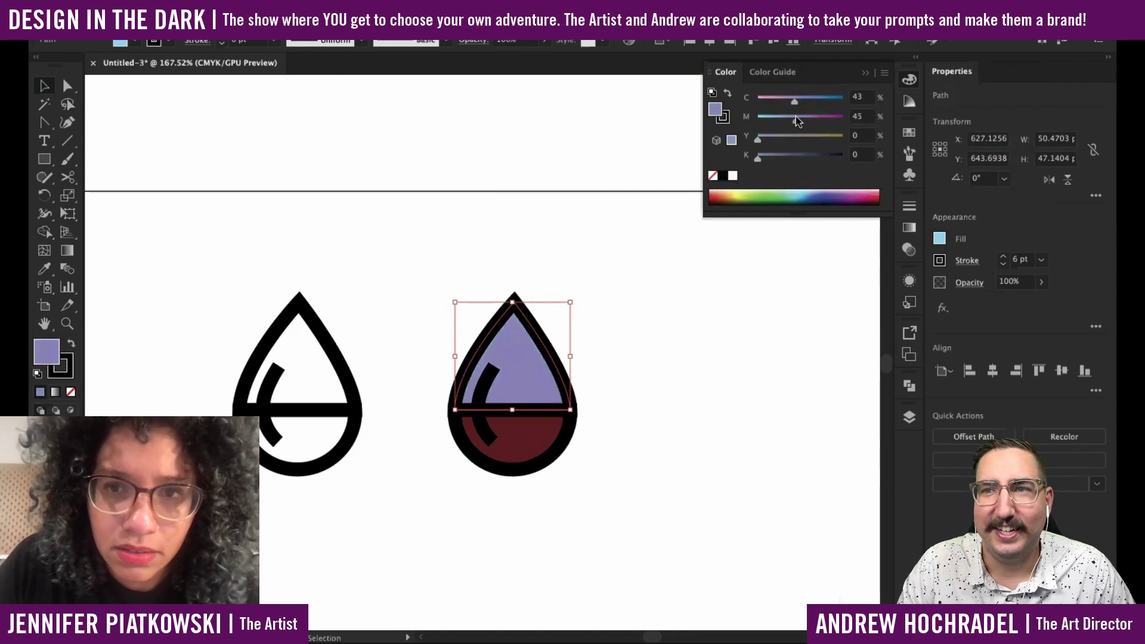
{"action": "left_click", "coordinate": [797, 140]}
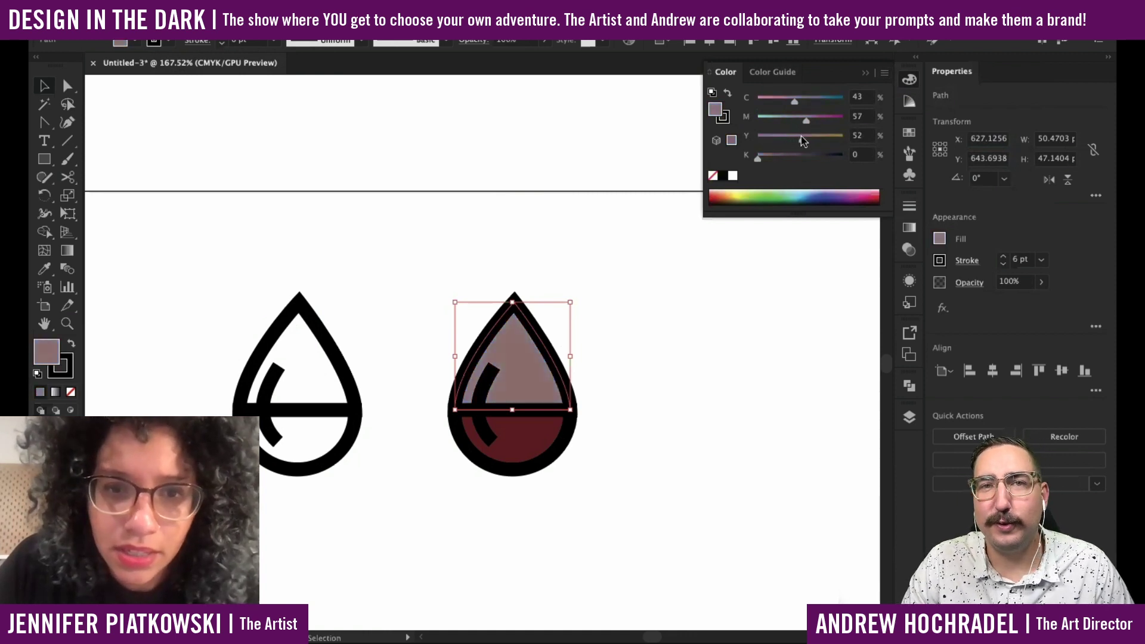
{"action": "left_click_drag", "start_coordinate": [801, 136], "coordinate": [807, 136]}
{"action": "left_click", "coordinate": [680, 385]}
{"action": "scroll", "coordinate": [680, 382], "scroll_direction": "down", "scroll_amount": 3}
{"action": "left_click_drag", "start_coordinate": [679, 378], "coordinate": [386, 423]}
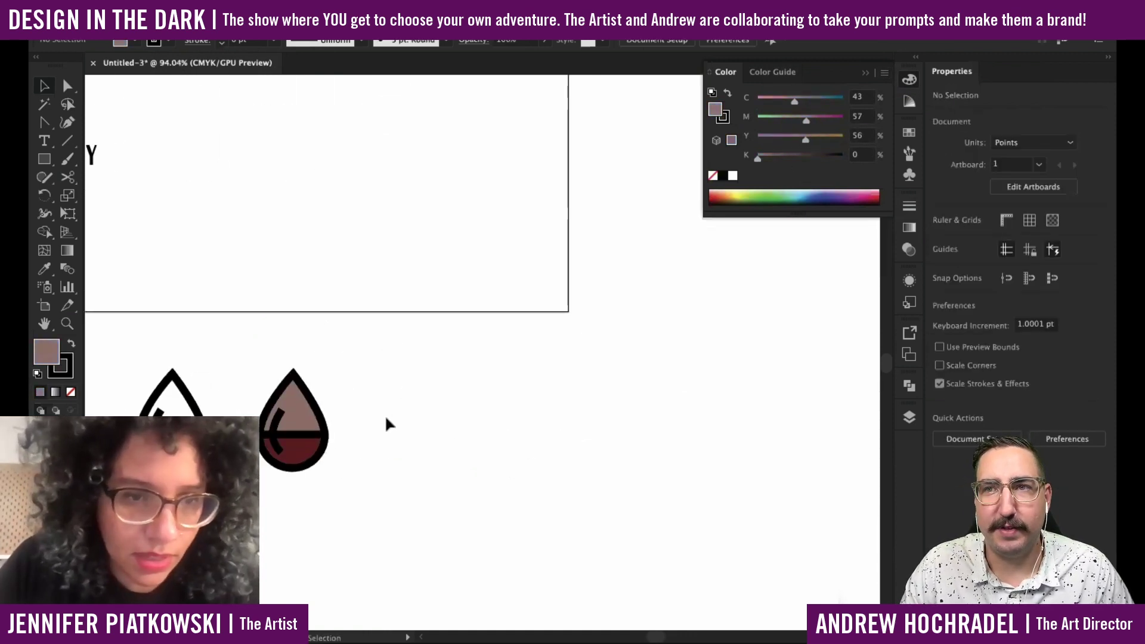
Try a magenta value of 90 in the fill of the colored droplet's upper half, and undo the change.
{"action": "scroll", "coordinate": [387, 423], "scroll_direction": "down", "scroll_amount": 1}
{"action": "scroll", "coordinate": [386, 414], "scroll_direction": "up", "scroll_amount": 2}
{"action": "left_click", "coordinate": [387, 405]}
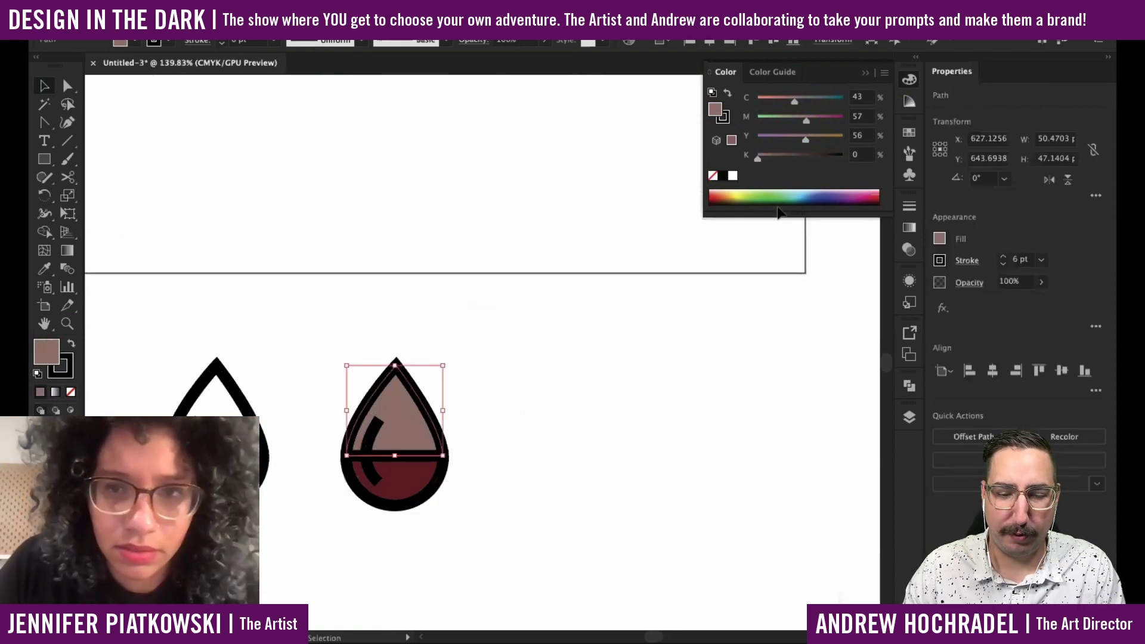
{"action": "left_click", "coordinate": [835, 119]}
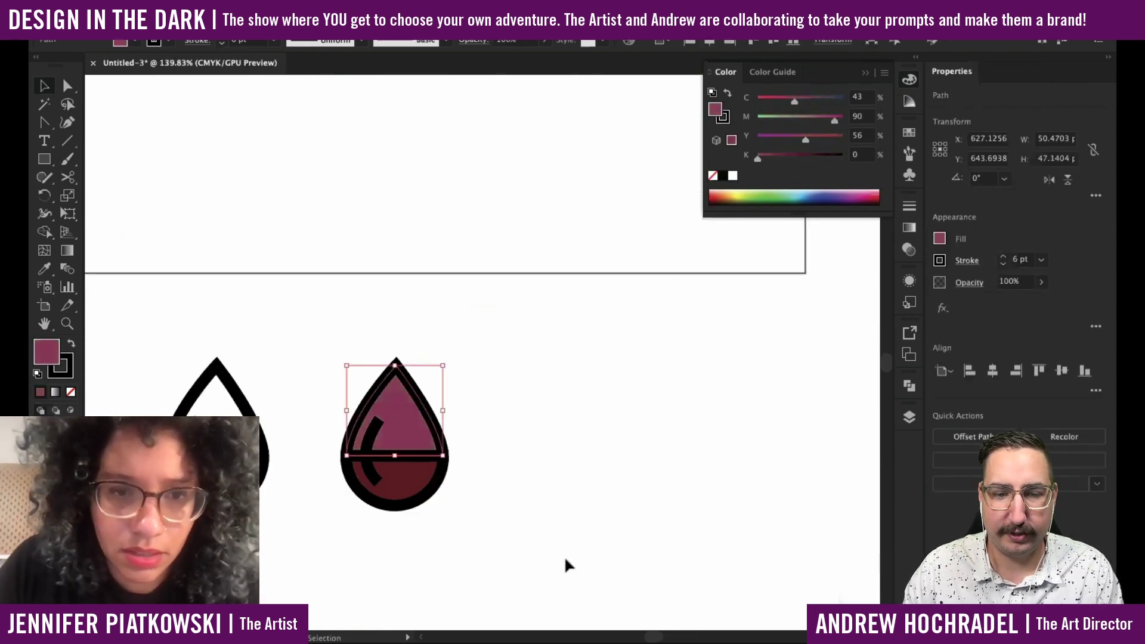
{"action": "left_click", "coordinate": [483, 512]}
{"action": "scroll", "coordinate": [483, 508], "scroll_direction": "down", "scroll_amount": 1}
{"action": "left_click_drag", "start_coordinate": [483, 512], "coordinate": [439, 526]}
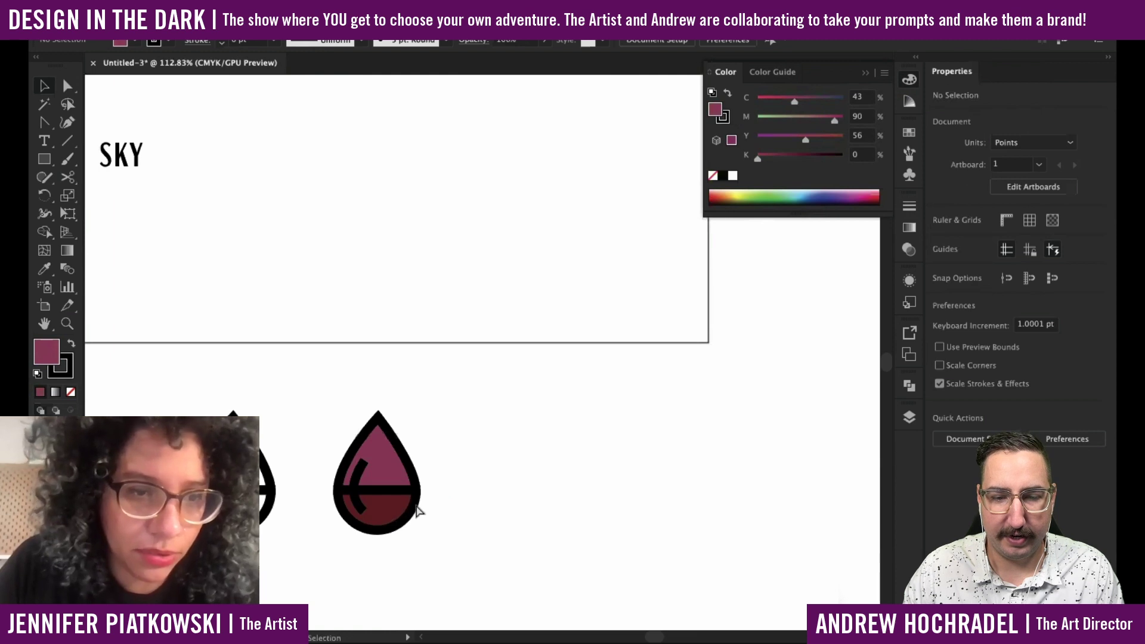
{"action": "key", "text": "super+z"}
Move the colored droplet straight up onto the artboard, beside the lower pill logo.
{"action": "scroll", "coordinate": [338, 443], "scroll_direction": "down", "scroll_amount": 1}
{"action": "scroll", "coordinate": [338, 443], "scroll_direction": "down", "scroll_amount": 1}
{"action": "left_click", "coordinate": [273, 325]}
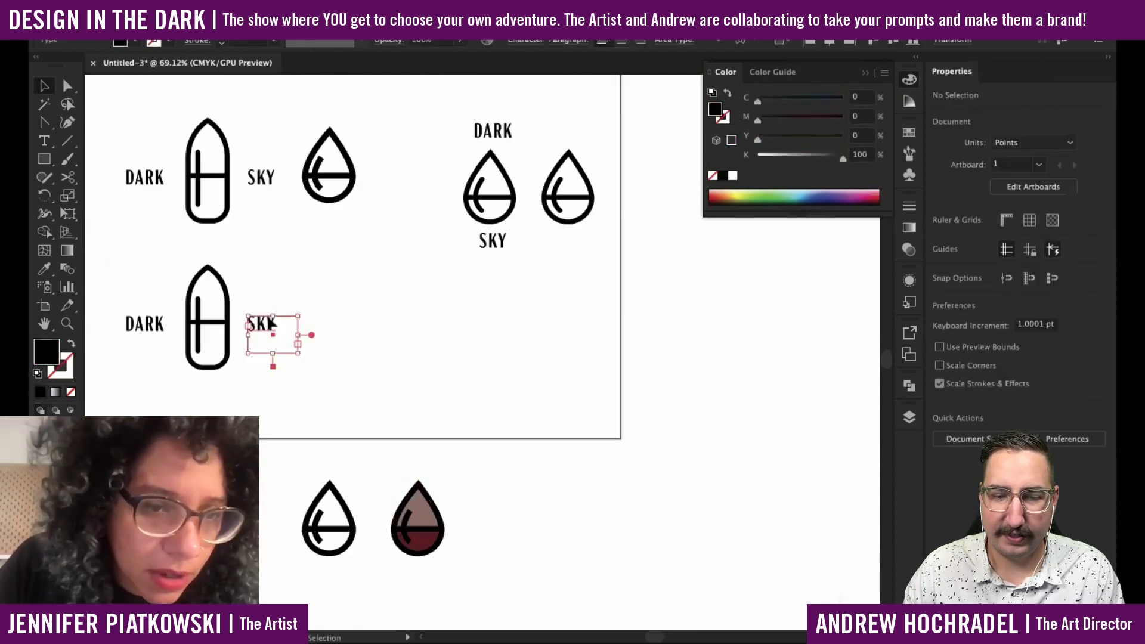
{"action": "left_click_drag", "start_coordinate": [470, 596], "coordinate": [346, 474]}
{"action": "left_click_drag", "start_coordinate": [459, 560], "coordinate": [395, 491]}
{"action": "left_click_drag", "start_coordinate": [427, 527], "coordinate": [427, 342]}
{"action": "left_click", "coordinate": [478, 374]}
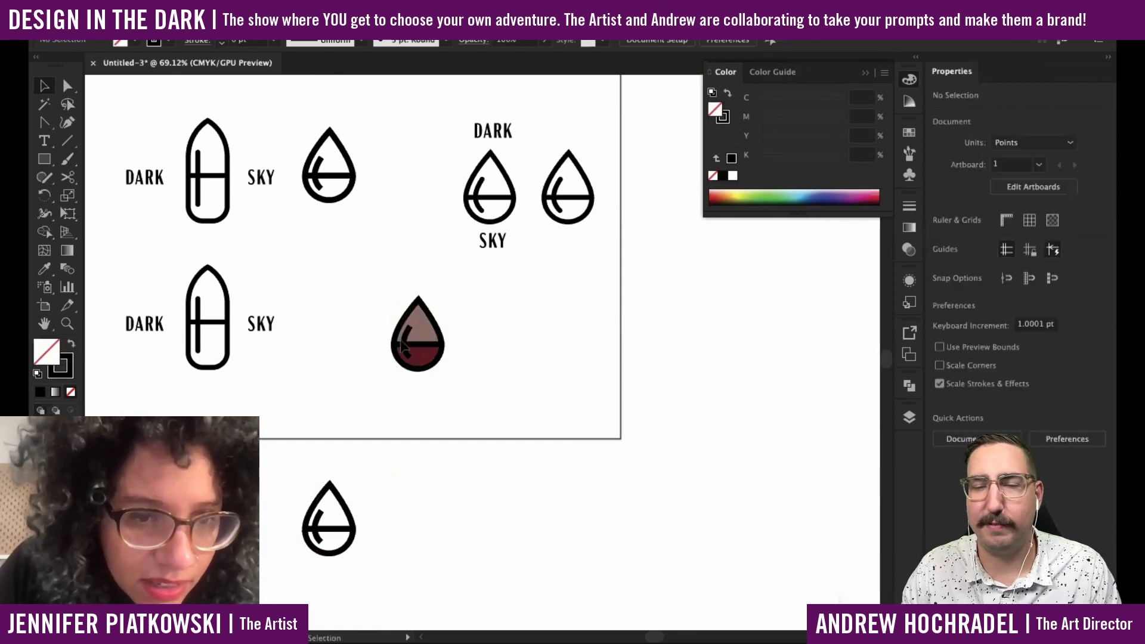
Duplicate the lower pill logo's DARK and SKY labels to just below the colored droplet.
{"action": "left_click", "coordinate": [267, 323]}
{"action": "left_click", "coordinate": [140, 324], "text": "shift"}
{"action": "left_click_drag", "start_coordinate": [139, 324], "coordinate": [390, 387]}
{"action": "left_click", "coordinate": [478, 460]}
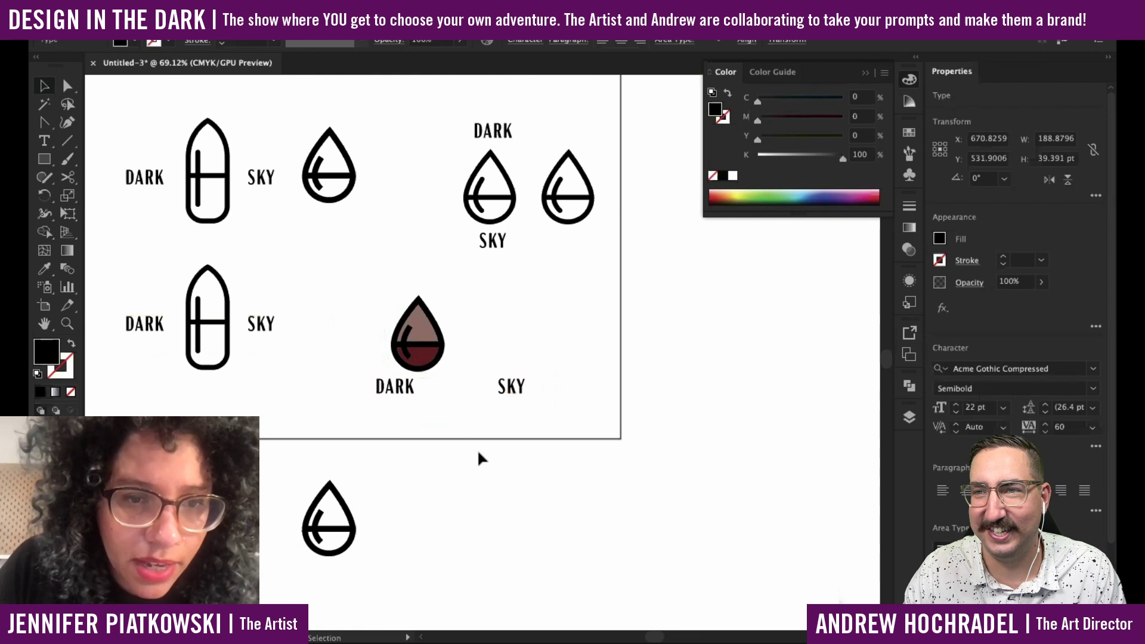
Change the copied DARK label to DARK SKY, widen its text box under the droplet, and delete the separate SKY copy.
{"action": "left_click", "coordinate": [508, 401]}
{"action": "key", "text": "t"}
{"action": "left_click", "coordinate": [410, 388]}
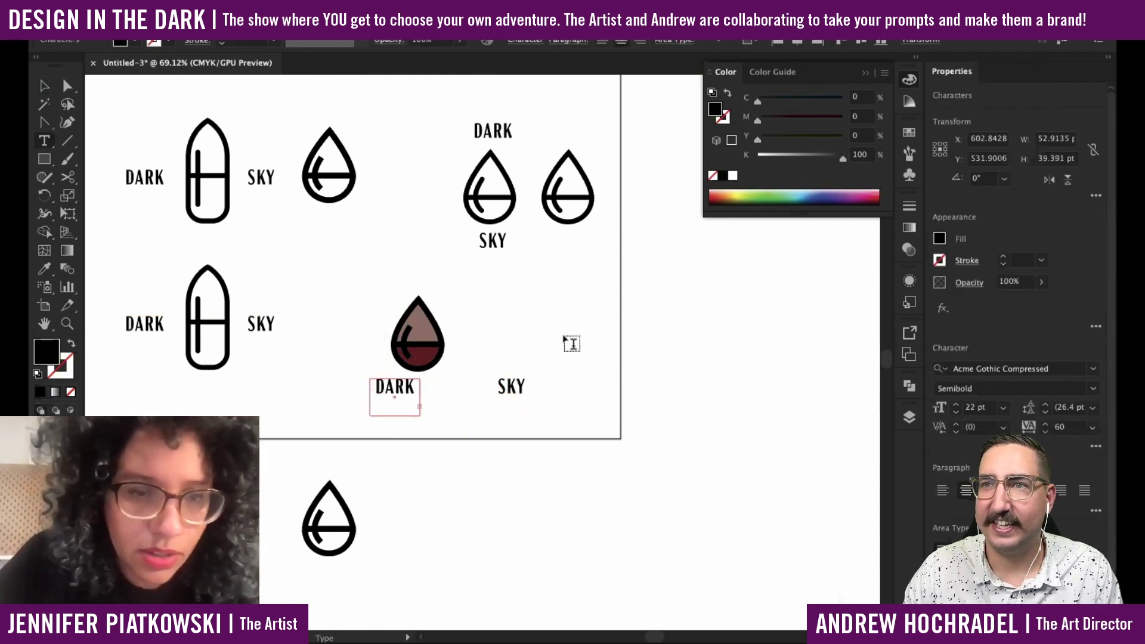
{"action": "left_click", "coordinate": [44, 85]}
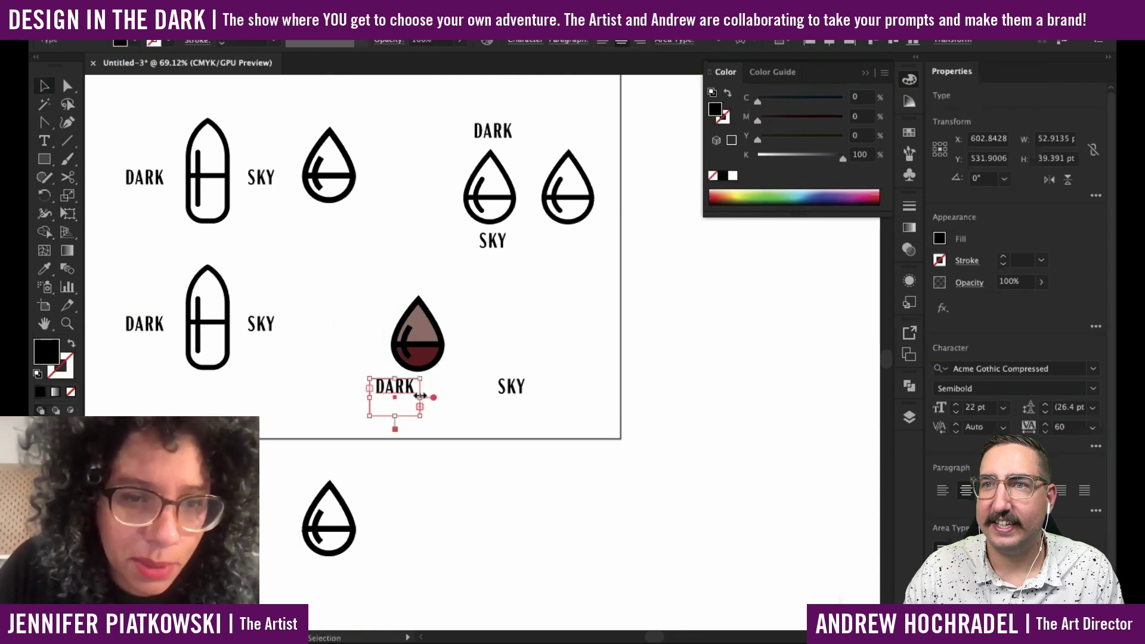
{"action": "left_click_drag", "start_coordinate": [420, 396], "coordinate": [469, 396]}
{"action": "left_click", "coordinate": [516, 393]}
{"action": "key", "text": "Delete"}
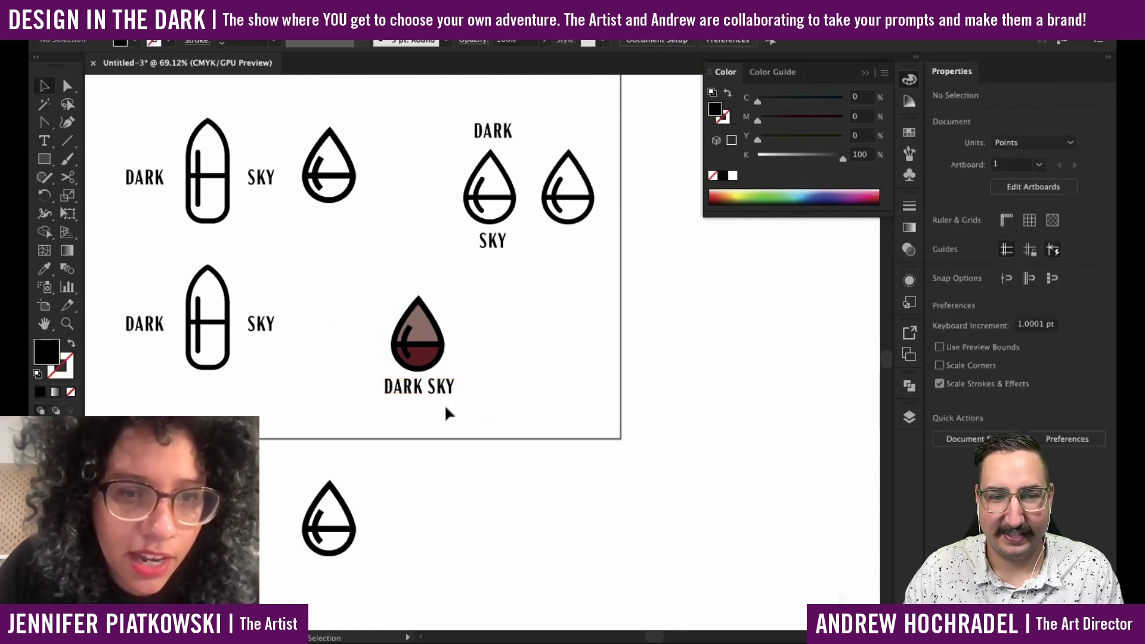
Filter the Adobe Fonts list for the DARK SKY text to condensed-width sans serif typefaces.
{"action": "left_click", "coordinate": [444, 399]}
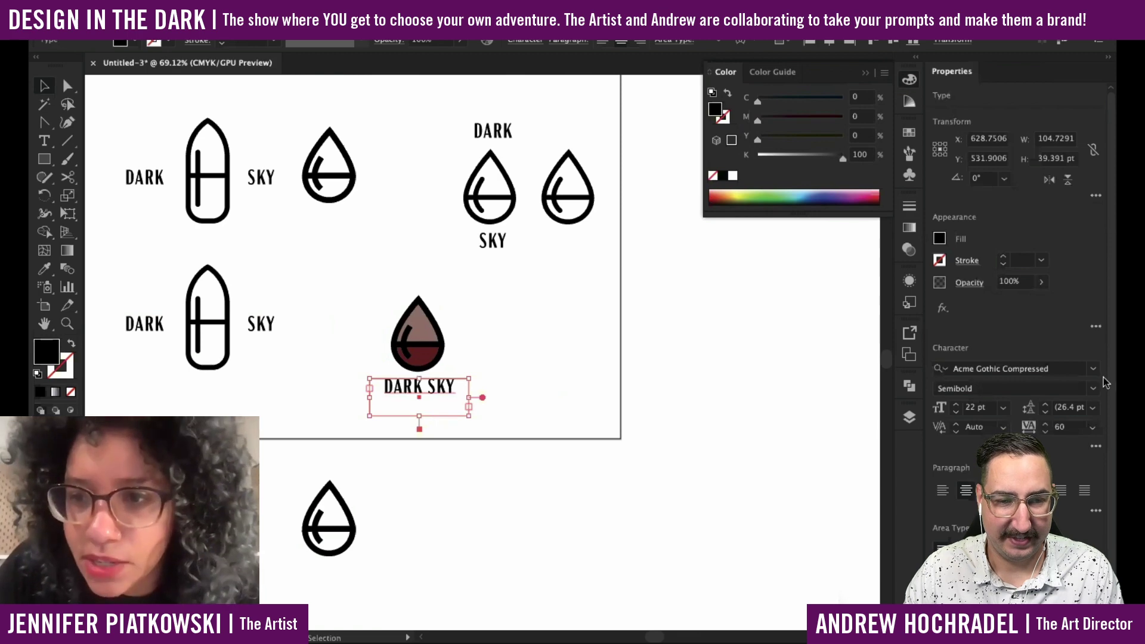
{"action": "left_click", "coordinate": [1093, 369]}
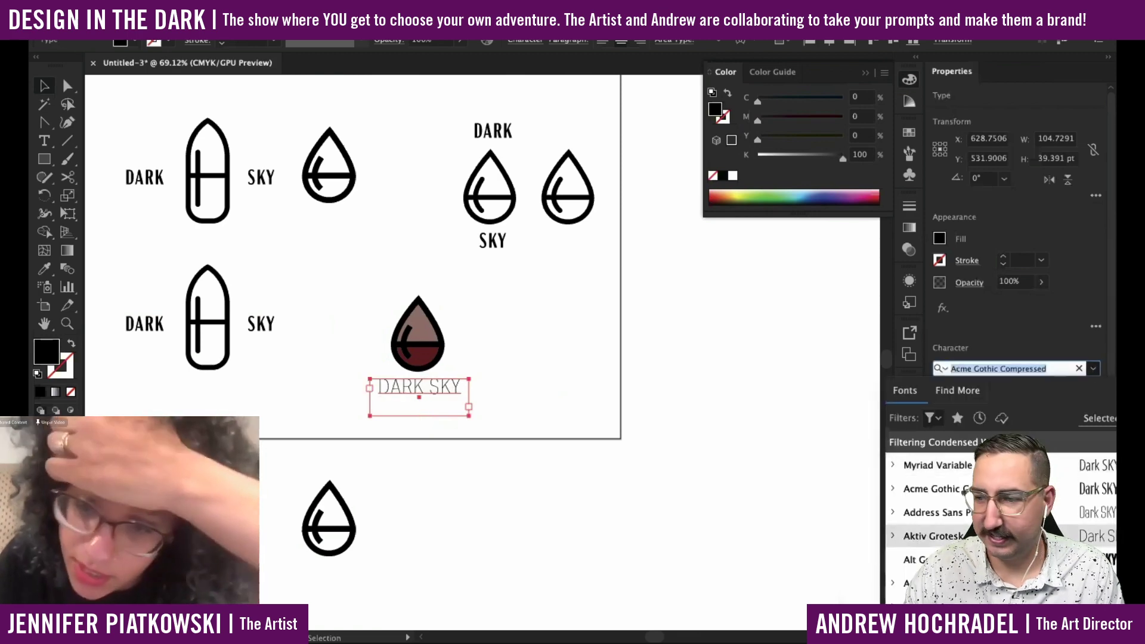
{"action": "scroll", "coordinate": [954, 519], "scroll_direction": "down", "scroll_amount": 3}
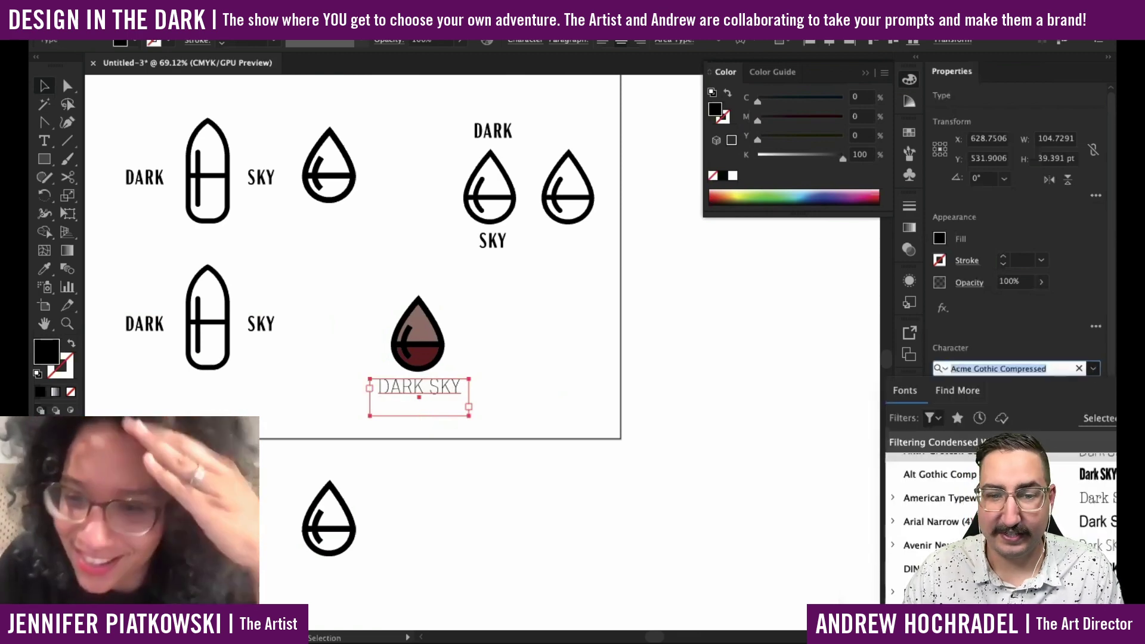
{"action": "left_click", "coordinate": [952, 391]}
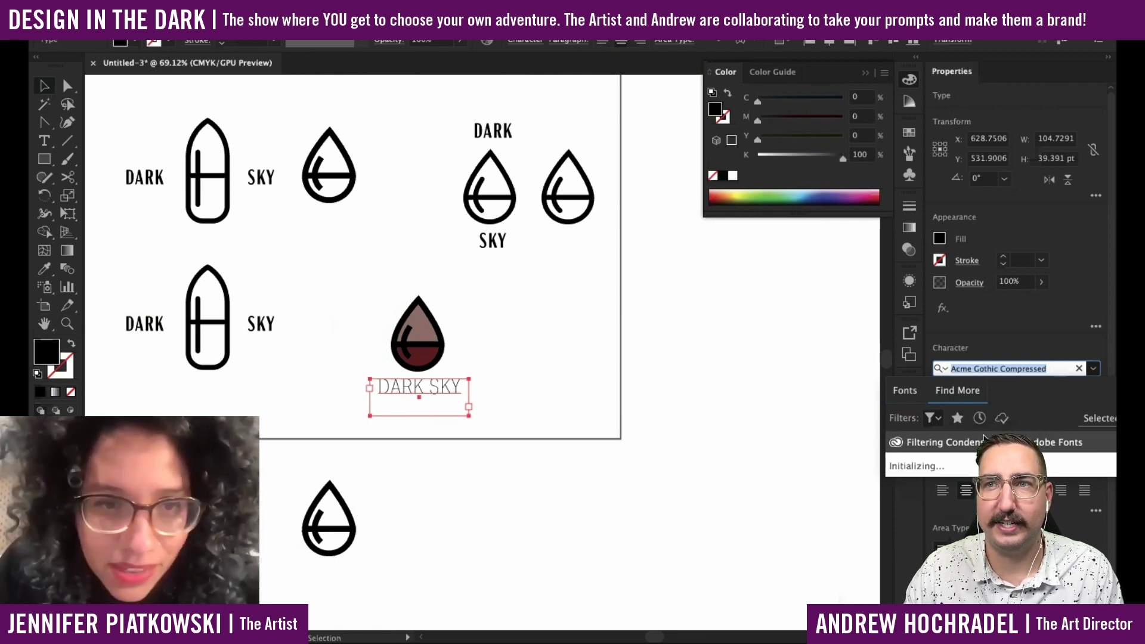
{"action": "left_click", "coordinate": [910, 392]}
{"action": "left_click", "coordinate": [974, 392]}
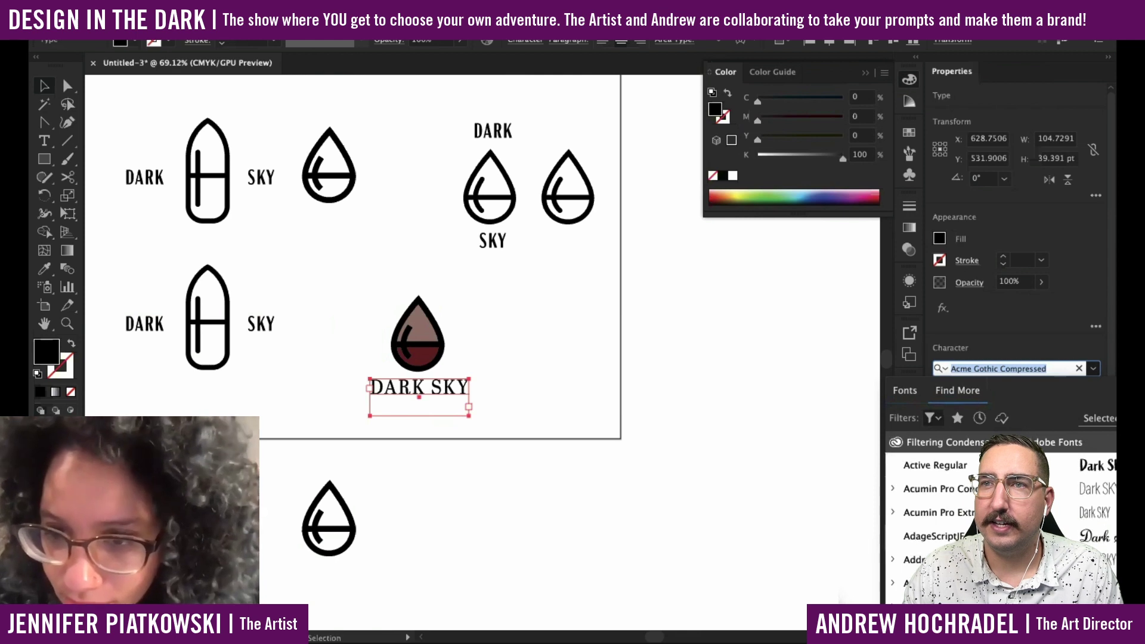
{"action": "left_click", "coordinate": [930, 418]}
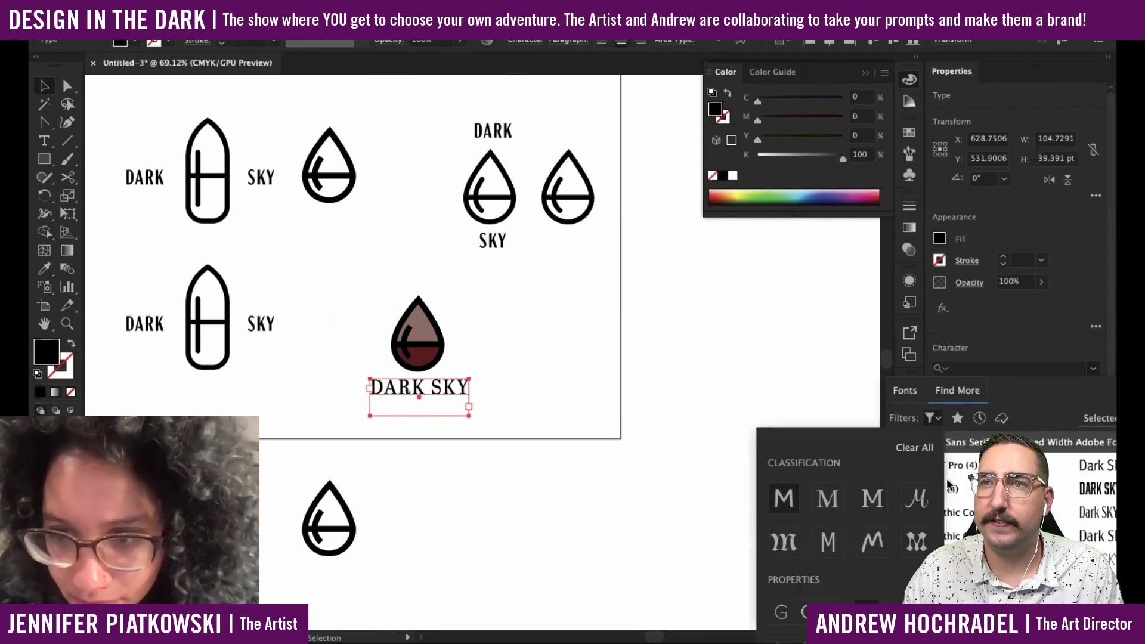
{"action": "left_click", "coordinate": [1042, 409]}
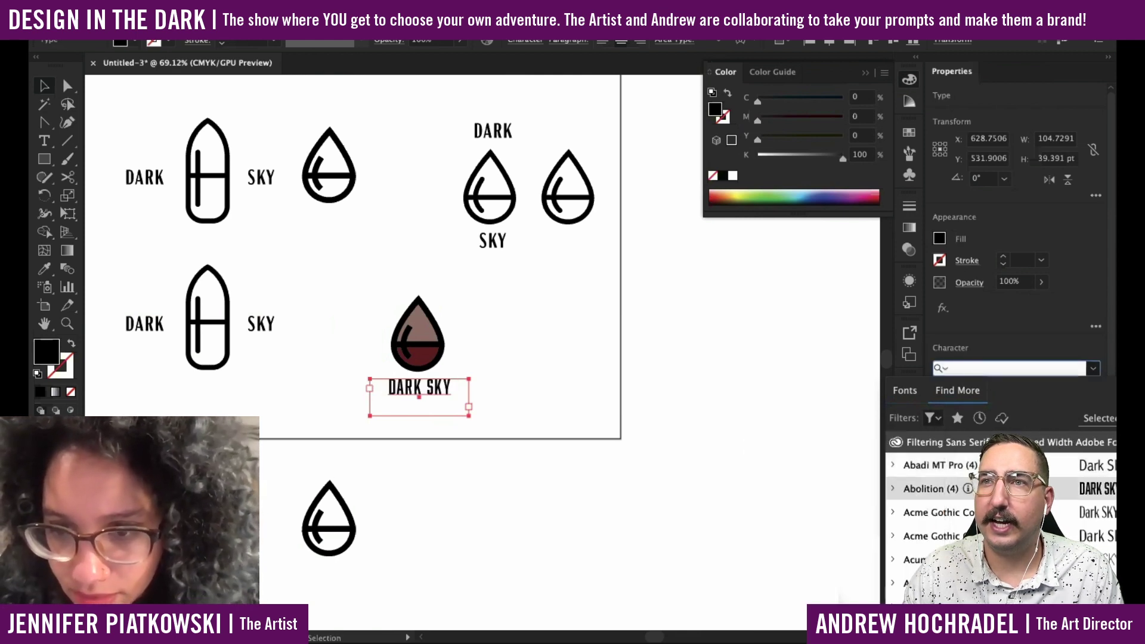
Browse the filtered condensed sans serif fonts, previewing them on the DARK SKY text under the colored droplet.
{"action": "scroll", "coordinate": [1008, 537], "scroll_direction": "down", "scroll_amount": 6}
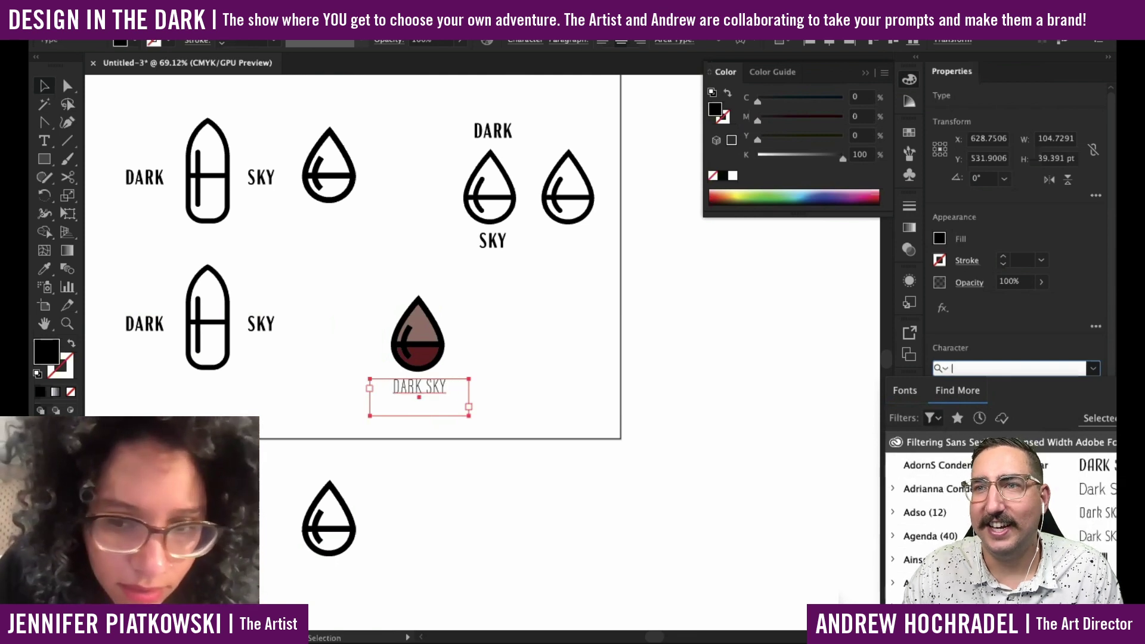
{"action": "scroll", "coordinate": [1008, 537], "scroll_direction": "down", "scroll_amount": 3}
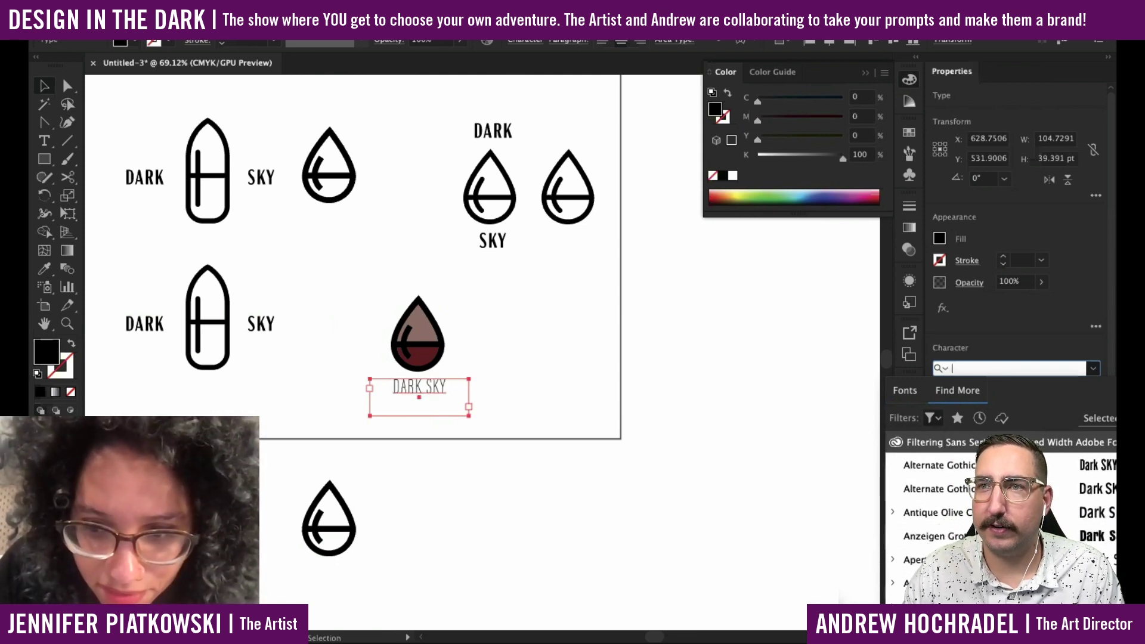
{"action": "scroll", "coordinate": [1008, 537], "scroll_direction": "down", "scroll_amount": 2}
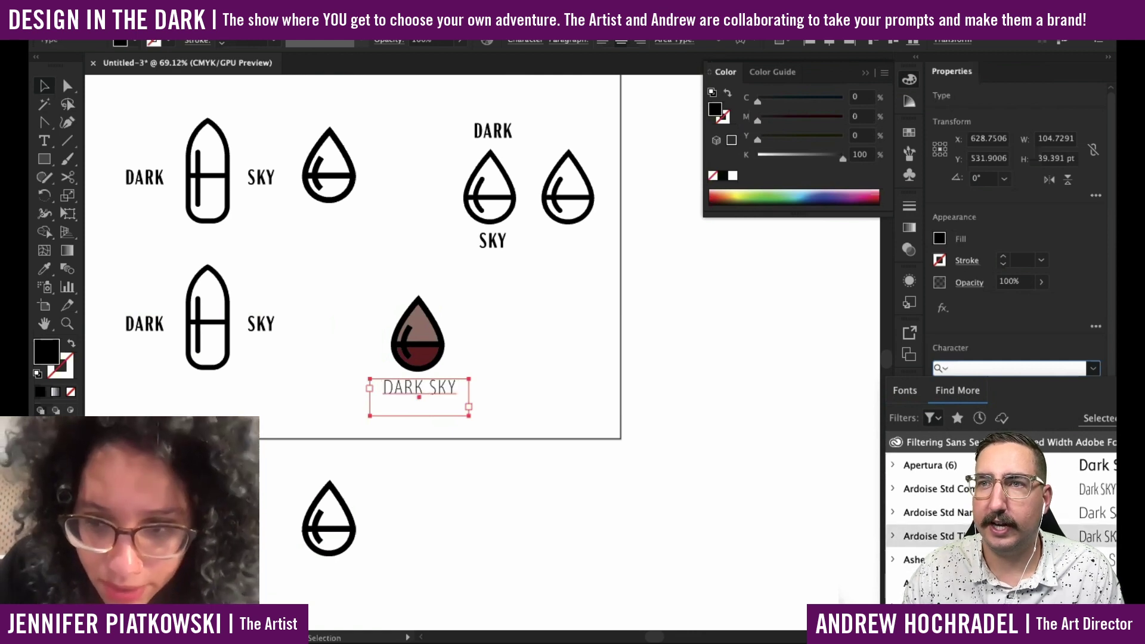
{"action": "scroll", "coordinate": [1008, 525], "scroll_direction": "down", "scroll_amount": 1}
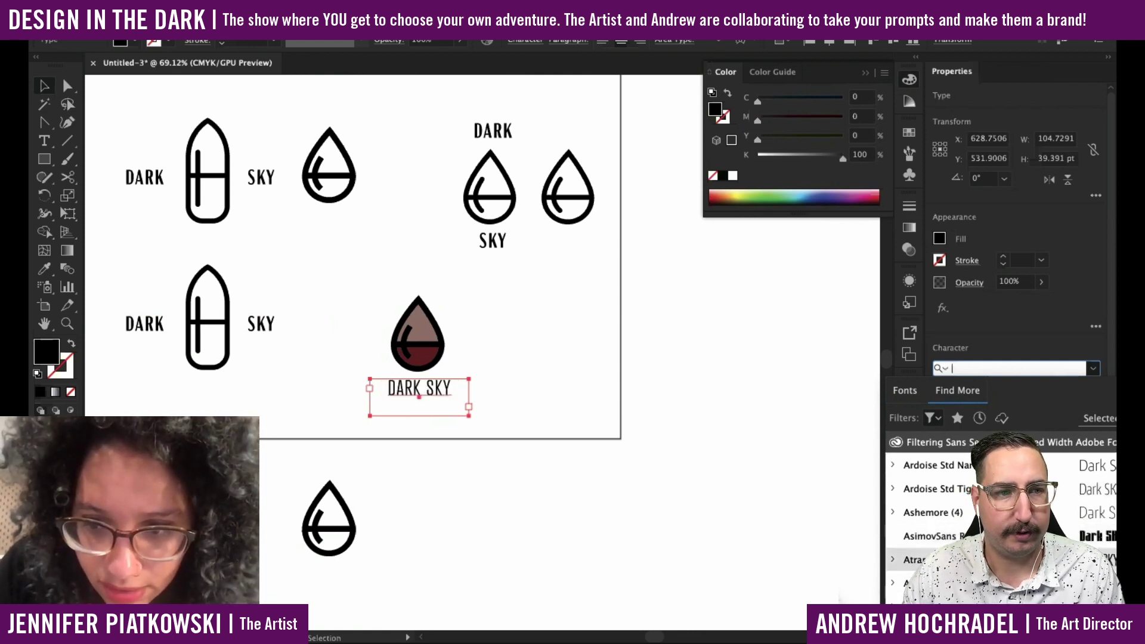
{"action": "scroll", "coordinate": [1008, 513], "scroll_direction": "down", "scroll_amount": 5}
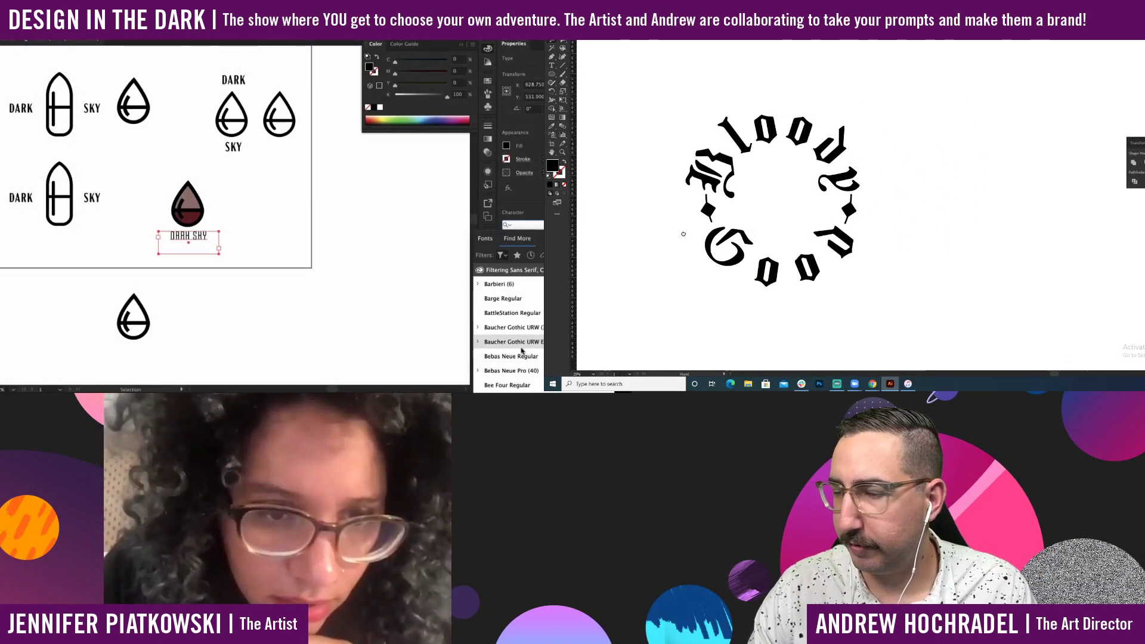
Unlock all artwork in the Bloody Good document and duplicate the whole circular wordmark horizontally to its right.
{"action": "left_click_drag", "start_coordinate": [683, 234], "coordinate": [663, 212]}
{"action": "left_click_drag", "start_coordinate": [635, 95], "coordinate": [874, 295]}
{"action": "left_click_drag", "start_coordinate": [869, 292], "coordinate": [861, 325]}
{"action": "left_click", "coordinate": [614, 37]}
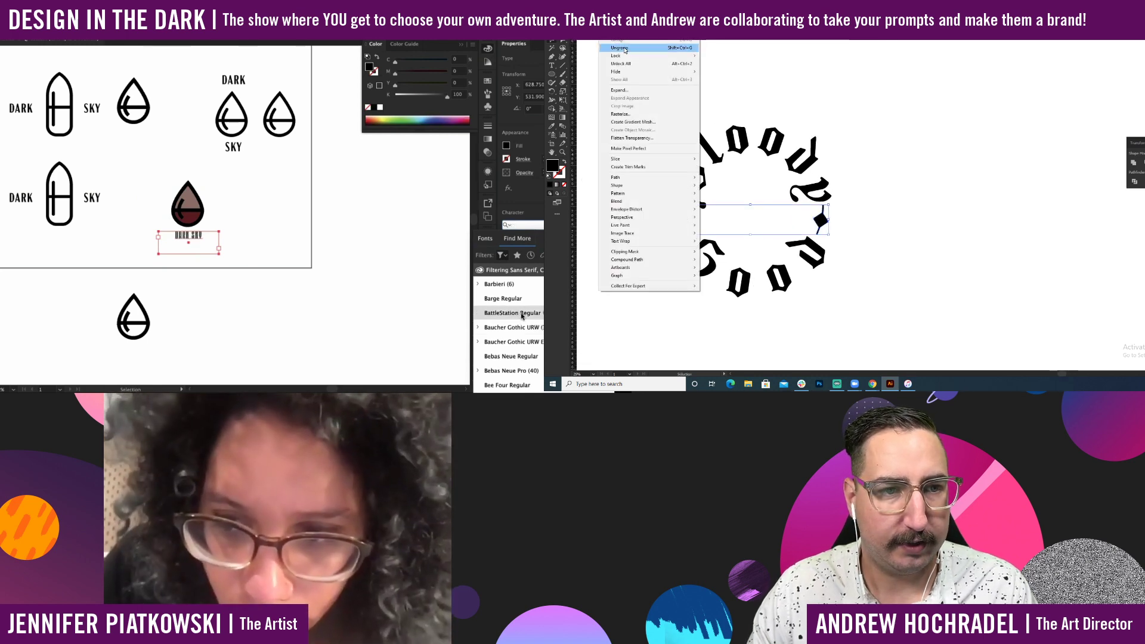
{"action": "left_click", "coordinate": [628, 64]}
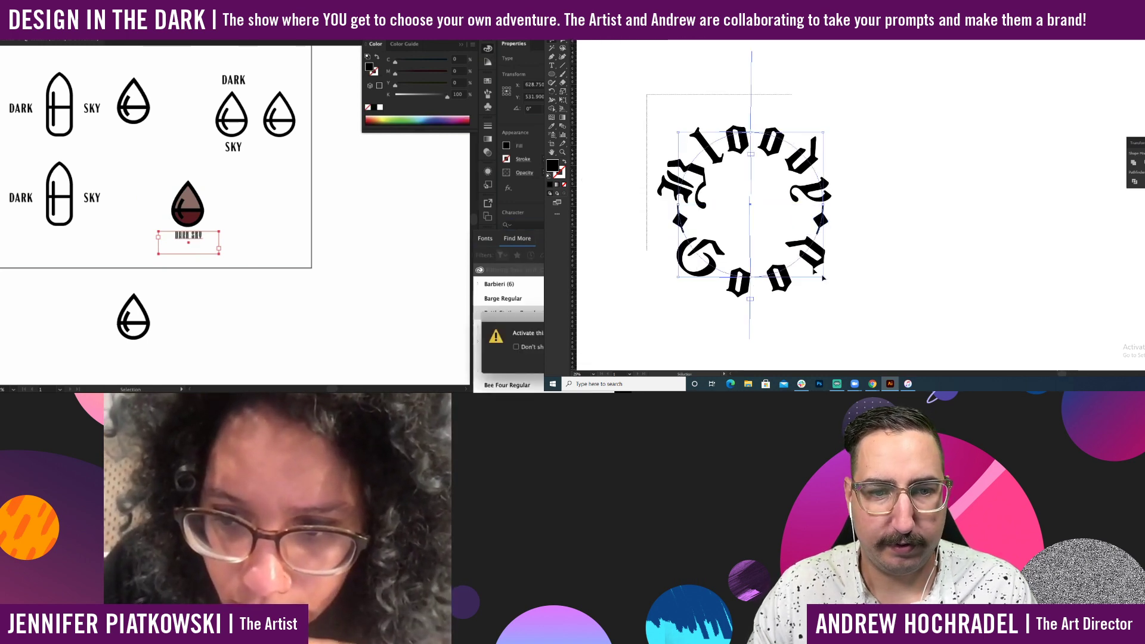
{"action": "left_click_drag", "start_coordinate": [808, 162], "coordinate": [1092, 164]}
{"action": "scroll", "coordinate": [510, 334], "scroll_direction": "down", "scroll_amount": 3}
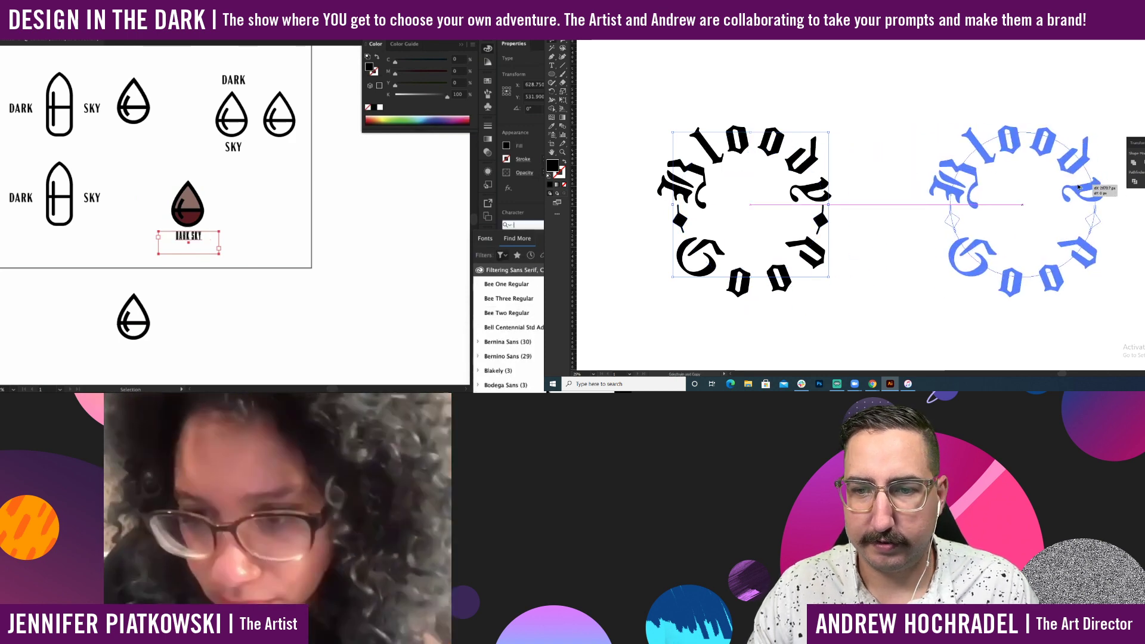
{"action": "left_click_drag", "start_coordinate": [1092, 239], "coordinate": [941, 237]}
Fill the Bloody and Good lettering of the copied wordmark with dark red 9e1212.
{"action": "scroll", "coordinate": [510, 334], "scroll_direction": "down", "scroll_amount": 10}
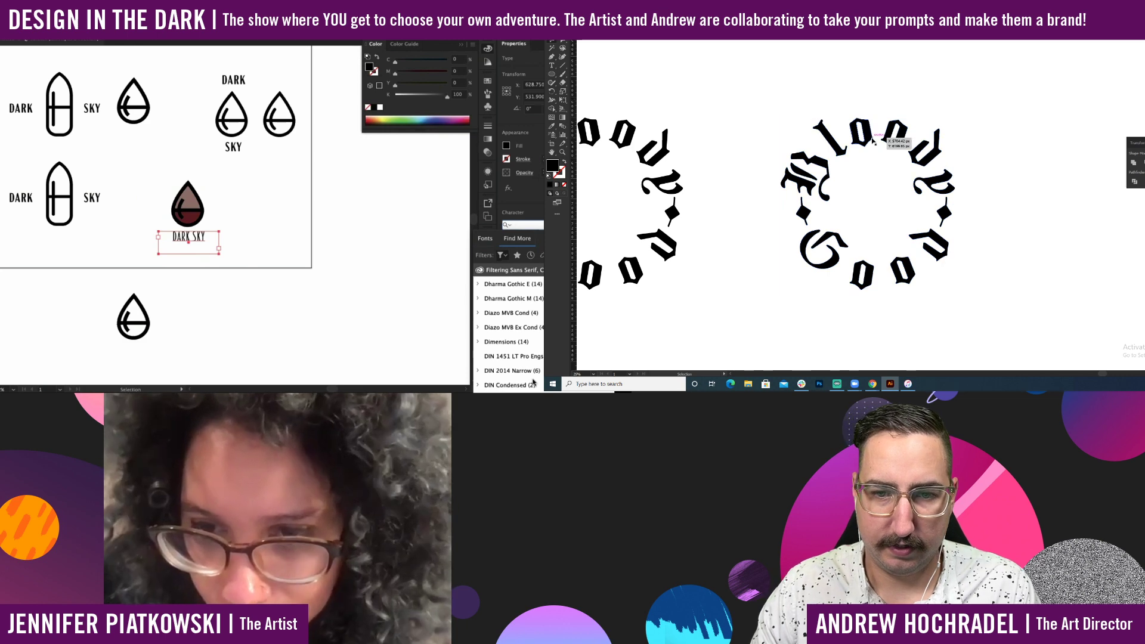
{"action": "scroll", "coordinate": [534, 382], "scroll_direction": "down", "scroll_amount": 5}
{"action": "left_click", "coordinate": [836, 237], "text": "shift"}
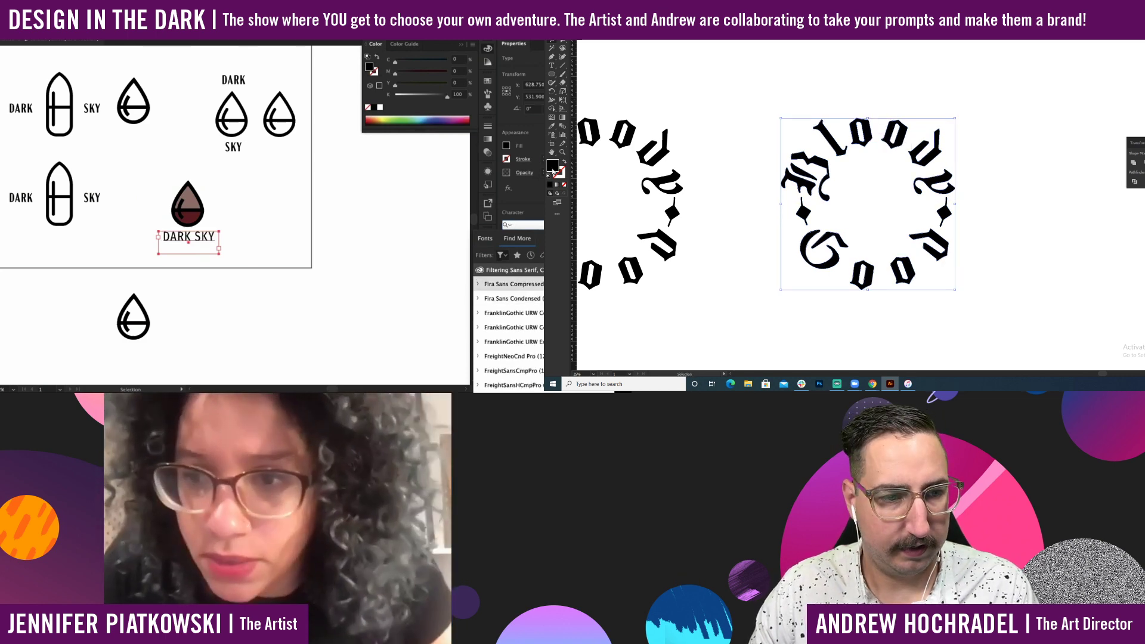
{"action": "double_click", "coordinate": [552, 166]}
{"action": "left_click", "coordinate": [665, 115]}
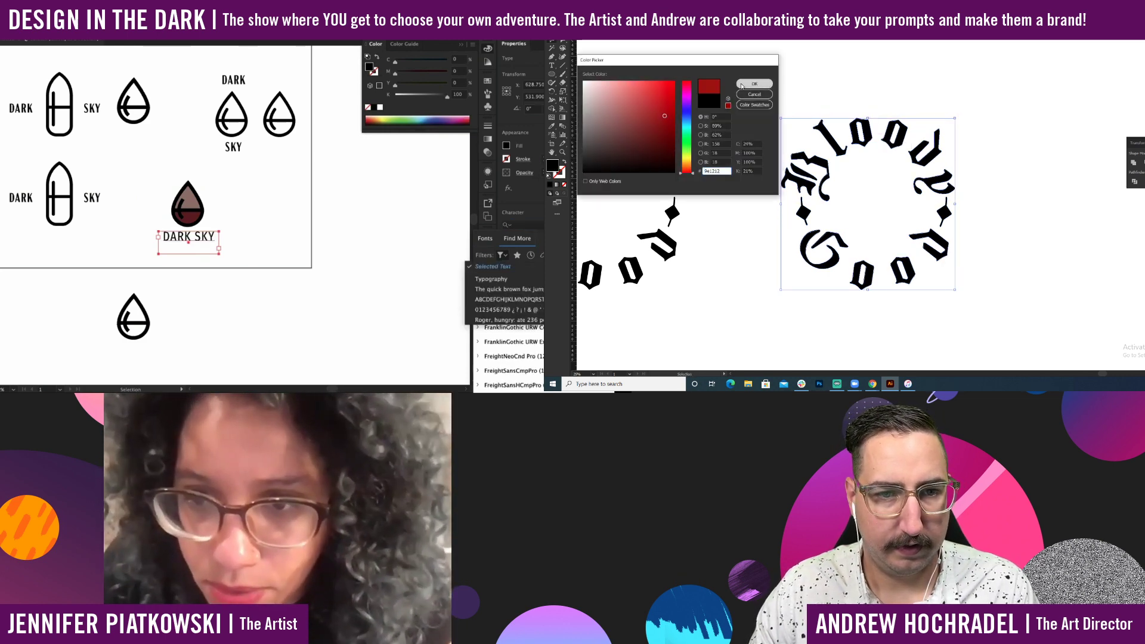
{"action": "left_click", "coordinate": [742, 87]}
{"action": "left_click", "coordinate": [887, 207]}
Fill the two diamond ornaments of the copied wordmark with purple 680e64.
{"action": "left_click", "coordinate": [804, 213]}
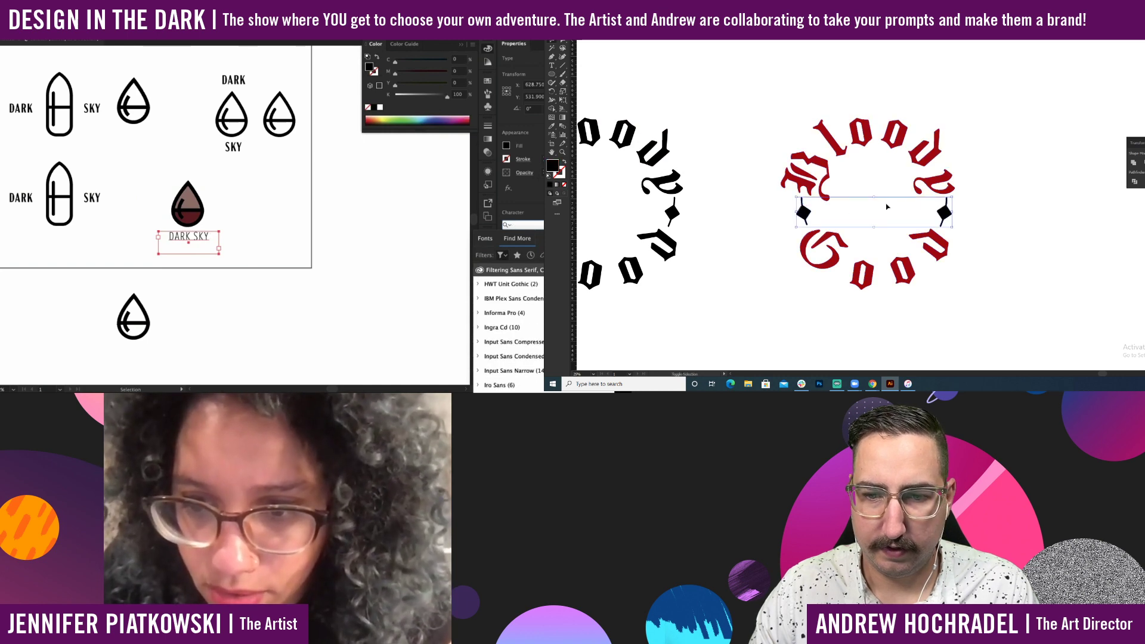
{"action": "scroll", "coordinate": [509, 334], "scroll_direction": "down", "scroll_amount": 10}
{"action": "double_click", "coordinate": [553, 166]}
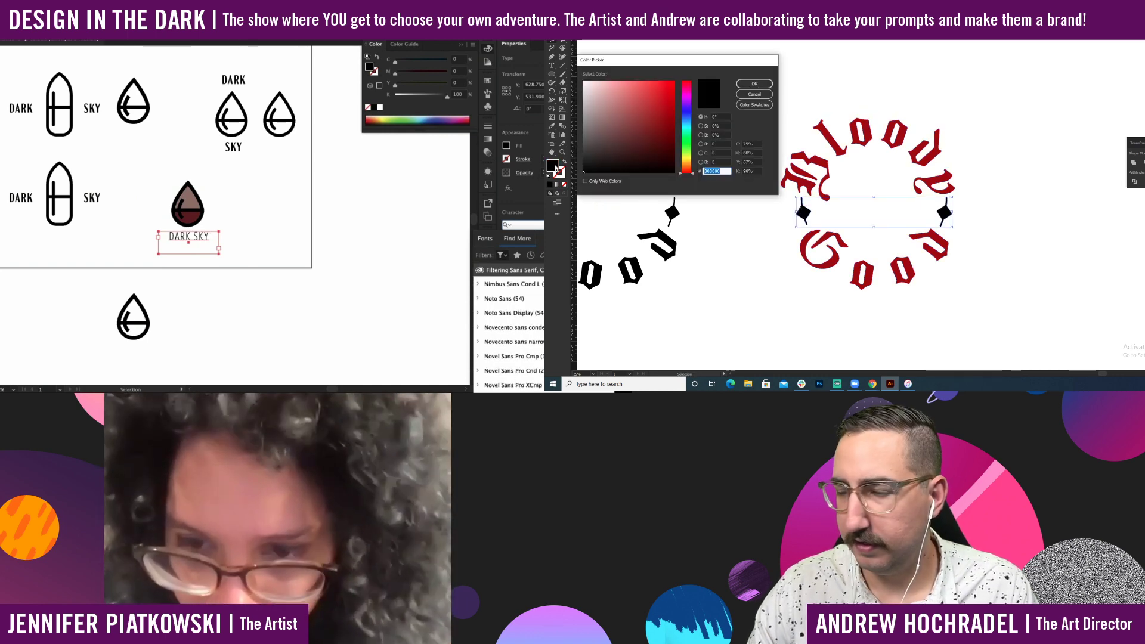
{"action": "scroll", "coordinate": [508, 334], "scroll_direction": "down", "scroll_amount": 5}
{"action": "scroll", "coordinate": [509, 334], "scroll_direction": "up", "scroll_amount": 3}
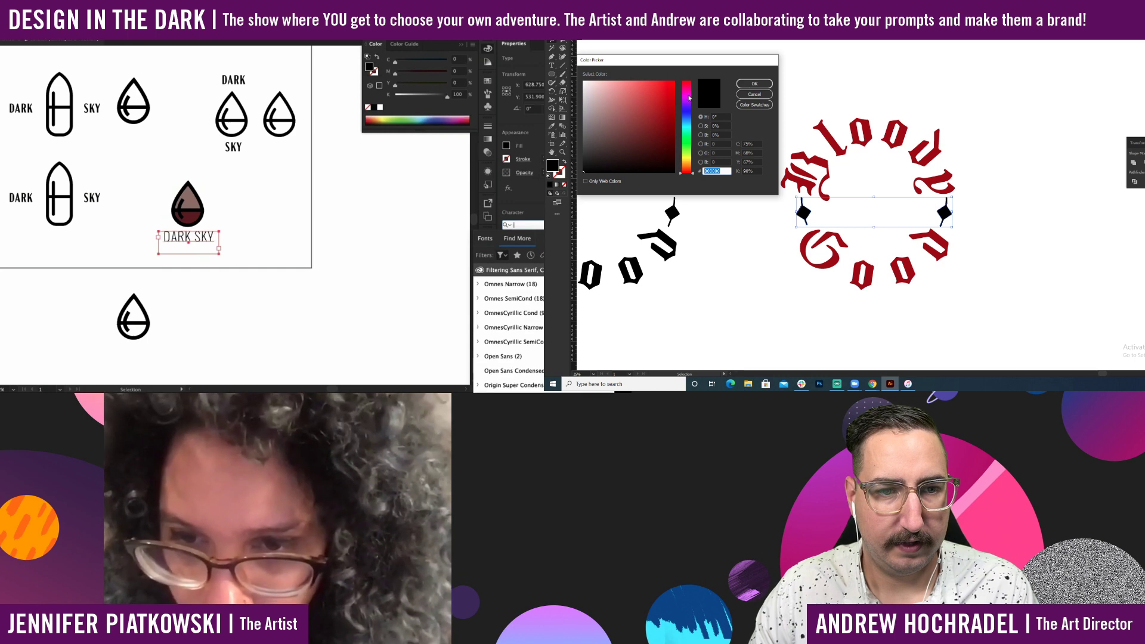
{"action": "type", "text": "680e64"}
{"action": "left_click", "coordinate": [756, 83]}
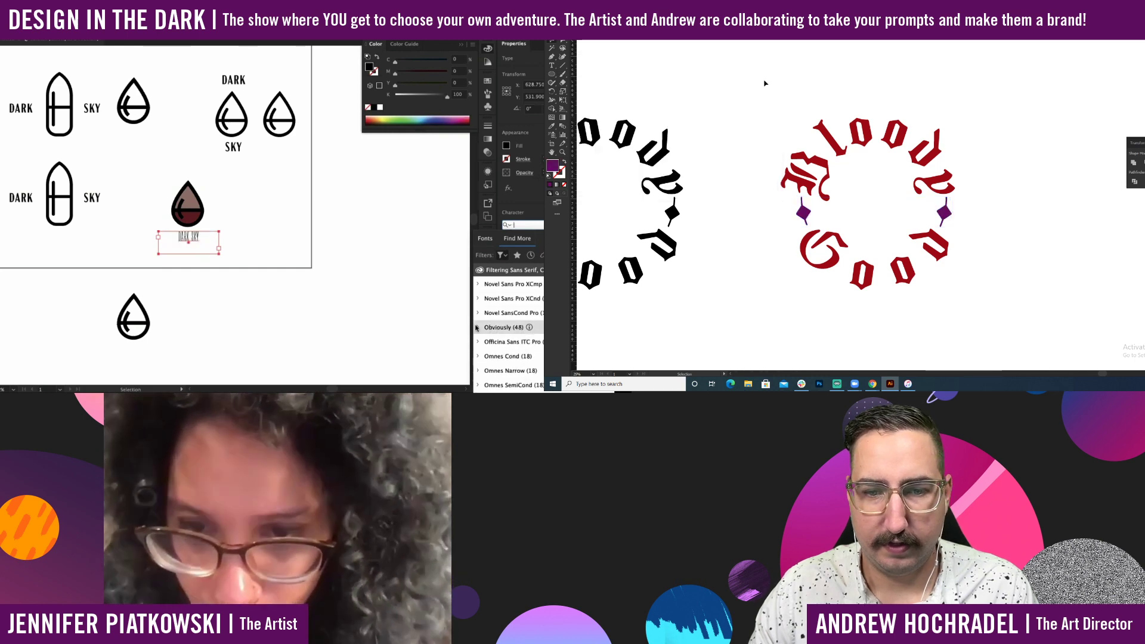
Preview the compressed styles of the Obviously font family on the DARK SKY text.
{"action": "left_click", "coordinate": [478, 327]}
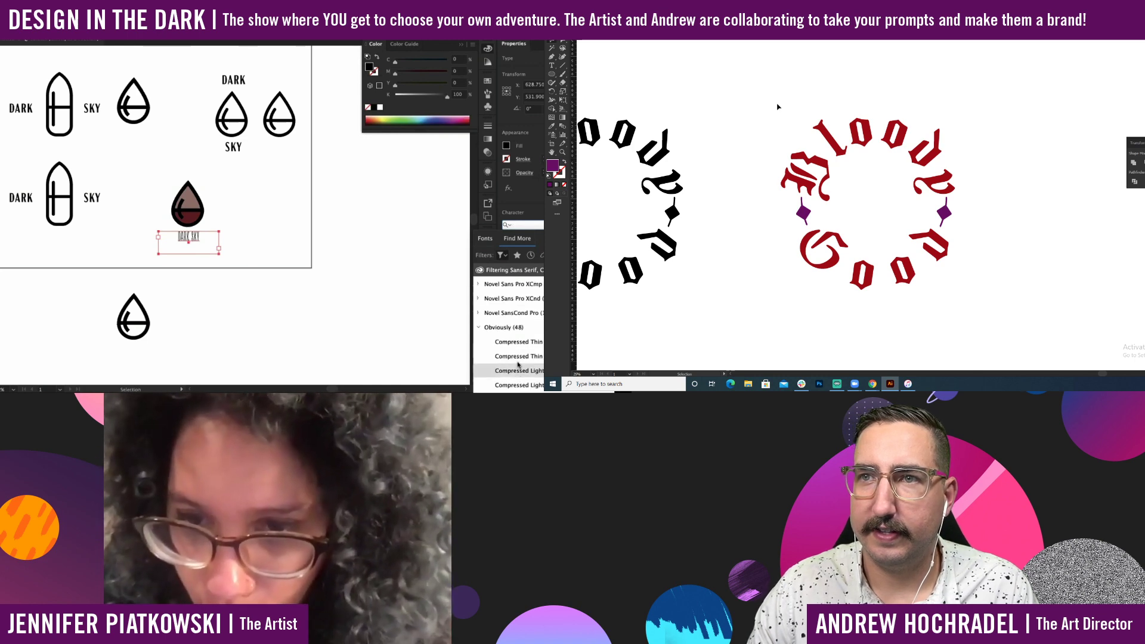
{"action": "scroll", "coordinate": [516, 370], "scroll_direction": "down", "scroll_amount": 3}
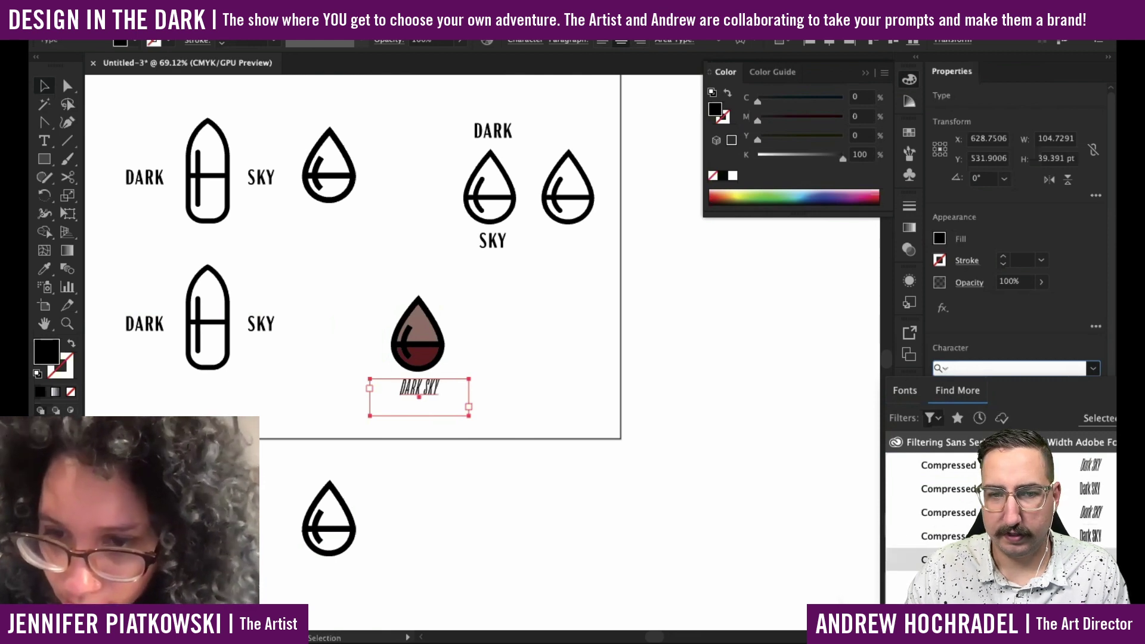
{"action": "key", "text": "Up"}
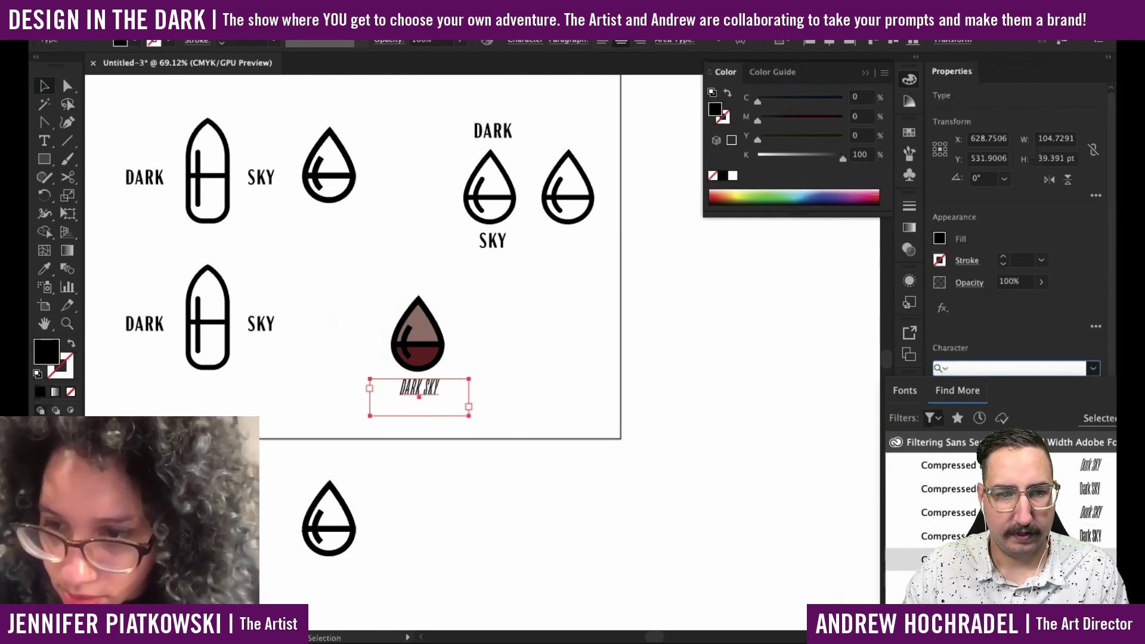
{"action": "key", "text": "Return"}
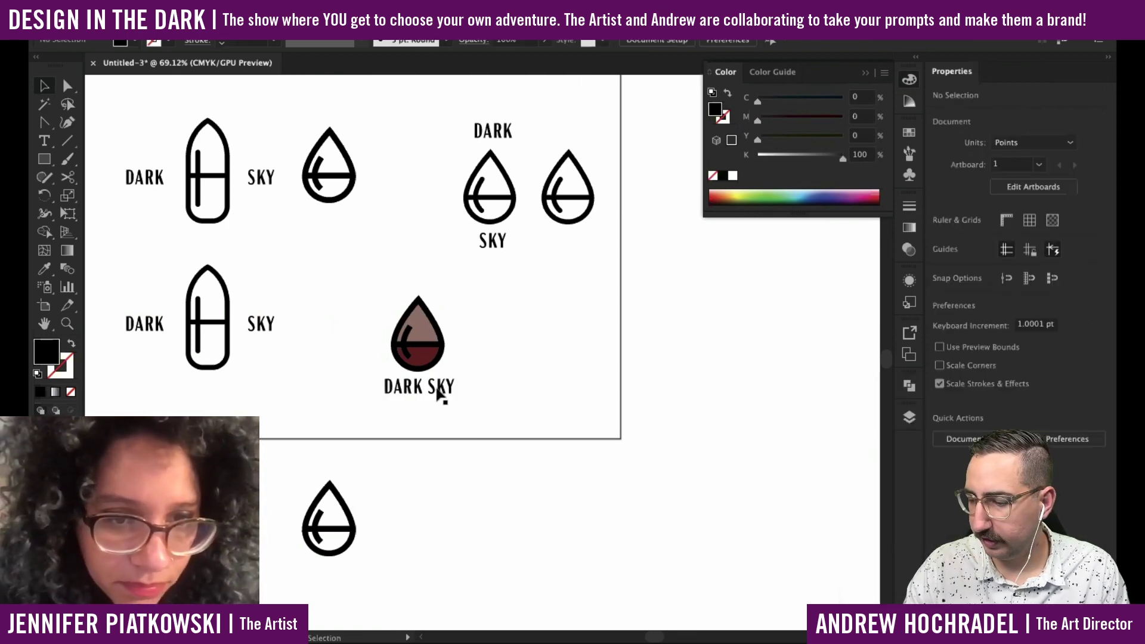
Switch to the OH no Type Co. page on Adobe Fonts and set the sample text to "Realigned equestrian fez bewilders picky monarch".
{"action": "left_click", "coordinate": [442, 391]}
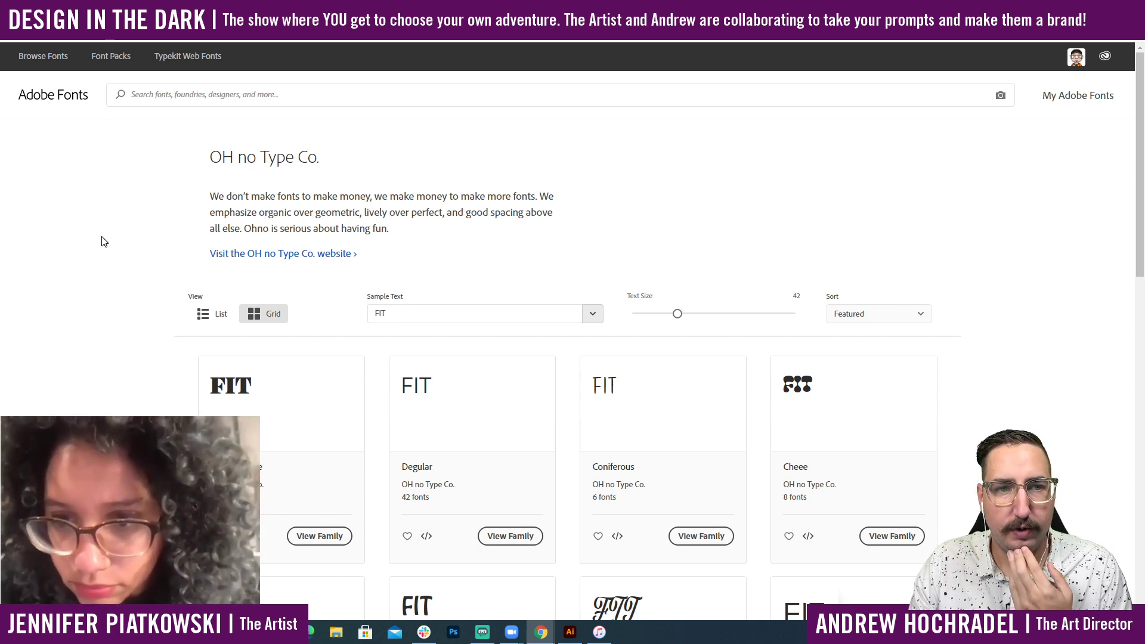
{"action": "scroll", "coordinate": [149, 154], "scroll_direction": "down", "scroll_amount": 2}
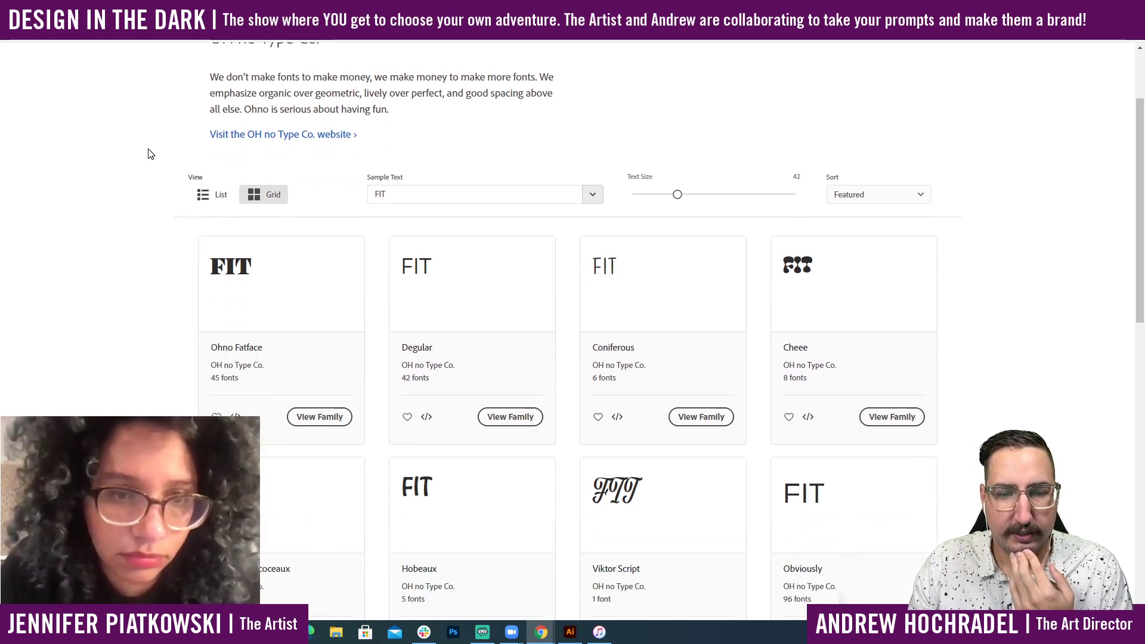
{"action": "left_click", "coordinate": [403, 195]}
{"action": "left_click", "coordinate": [593, 195]}
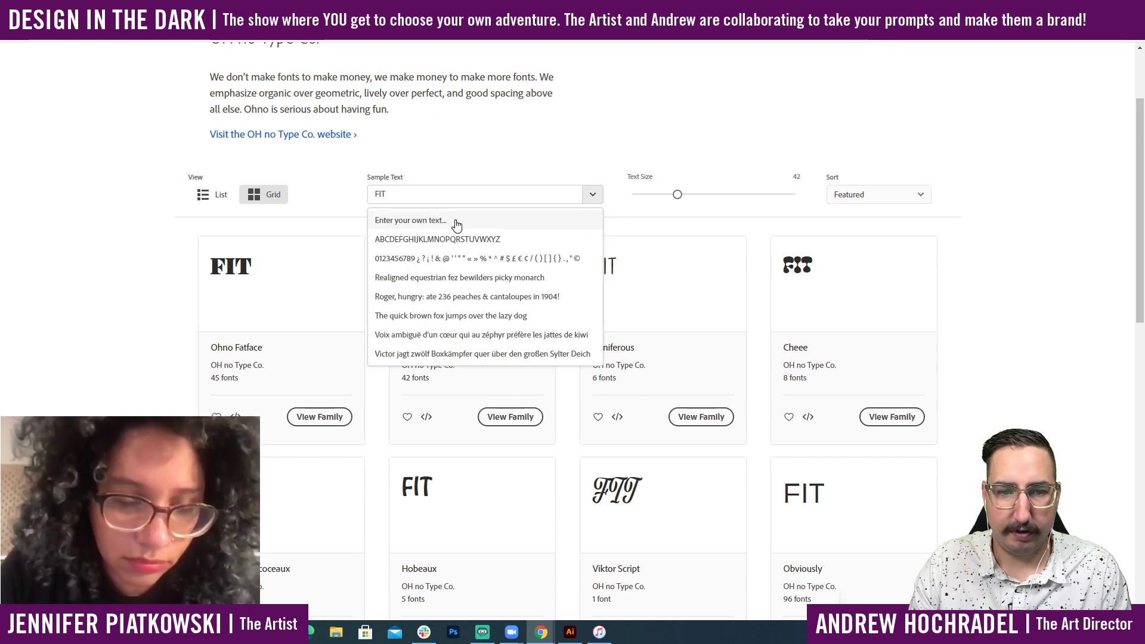
{"action": "left_click", "coordinate": [441, 278]}
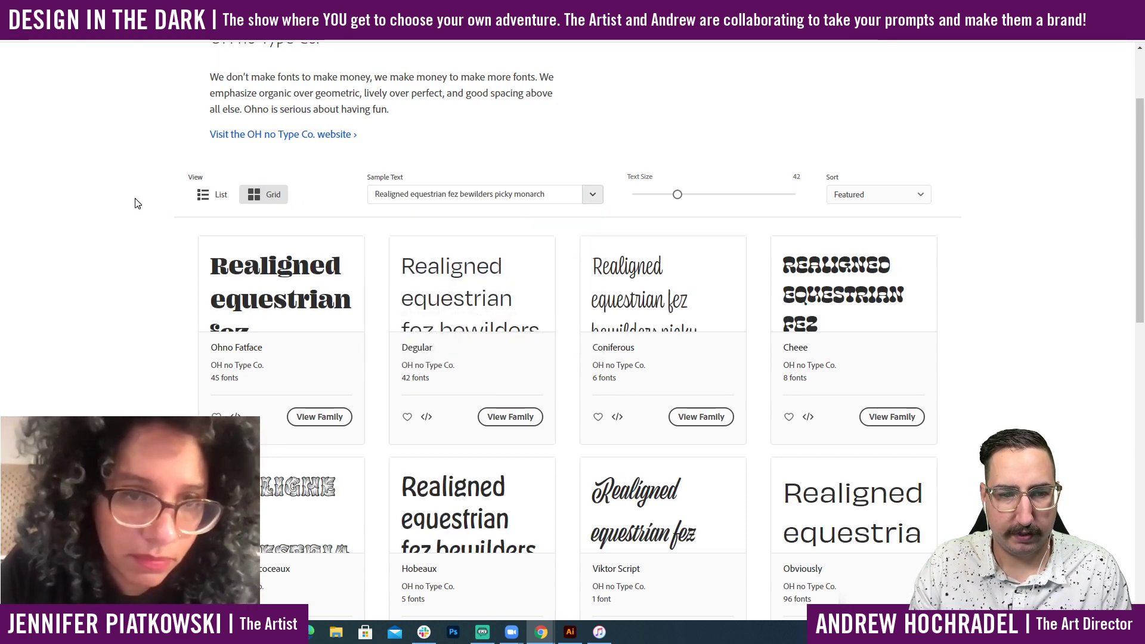
Browse the OH no Type Co. font families and compare their letterforms in the sample text.
{"action": "scroll", "coordinate": [136, 203], "scroll_direction": "down", "scroll_amount": 1}
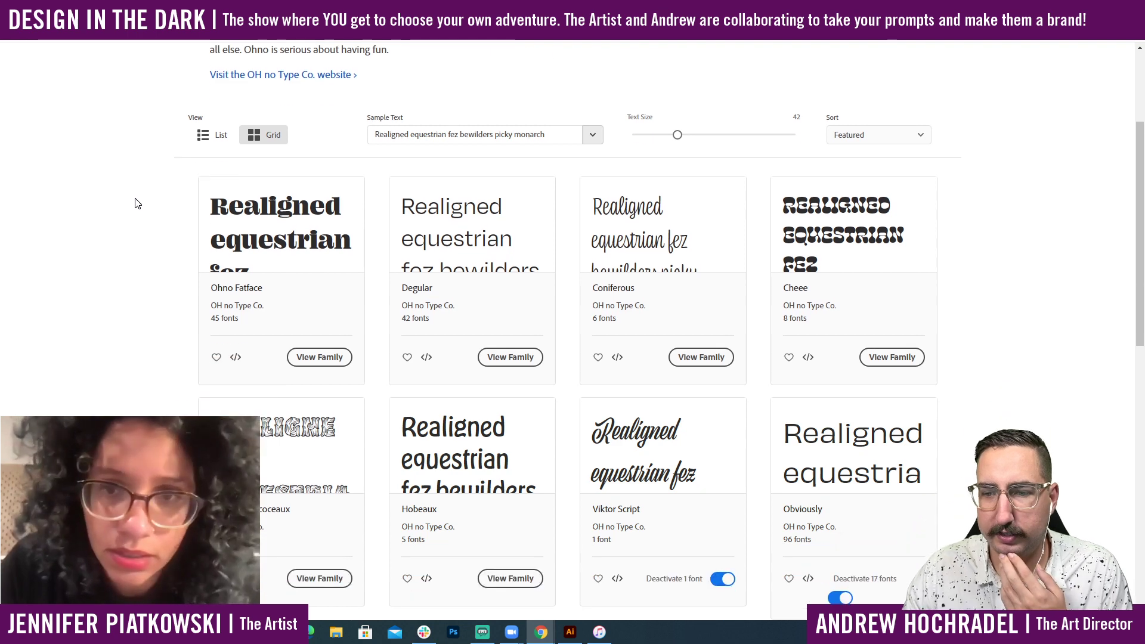
{"action": "scroll", "coordinate": [136, 203], "scroll_direction": "down", "scroll_amount": 4}
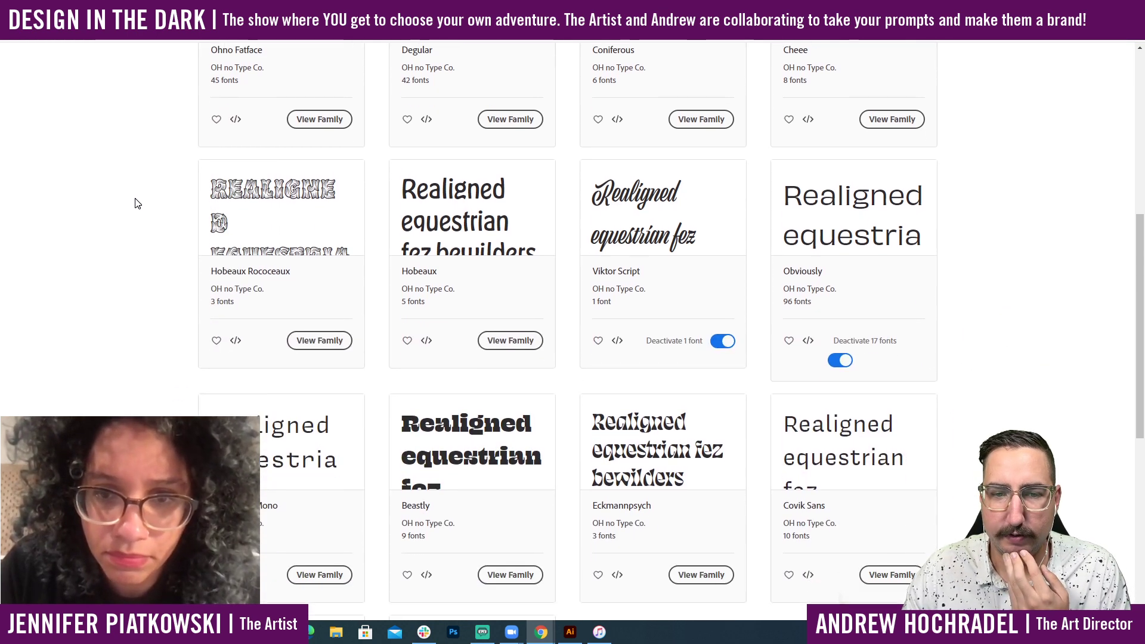
{"action": "scroll", "coordinate": [136, 203], "scroll_direction": "down", "scroll_amount": 1}
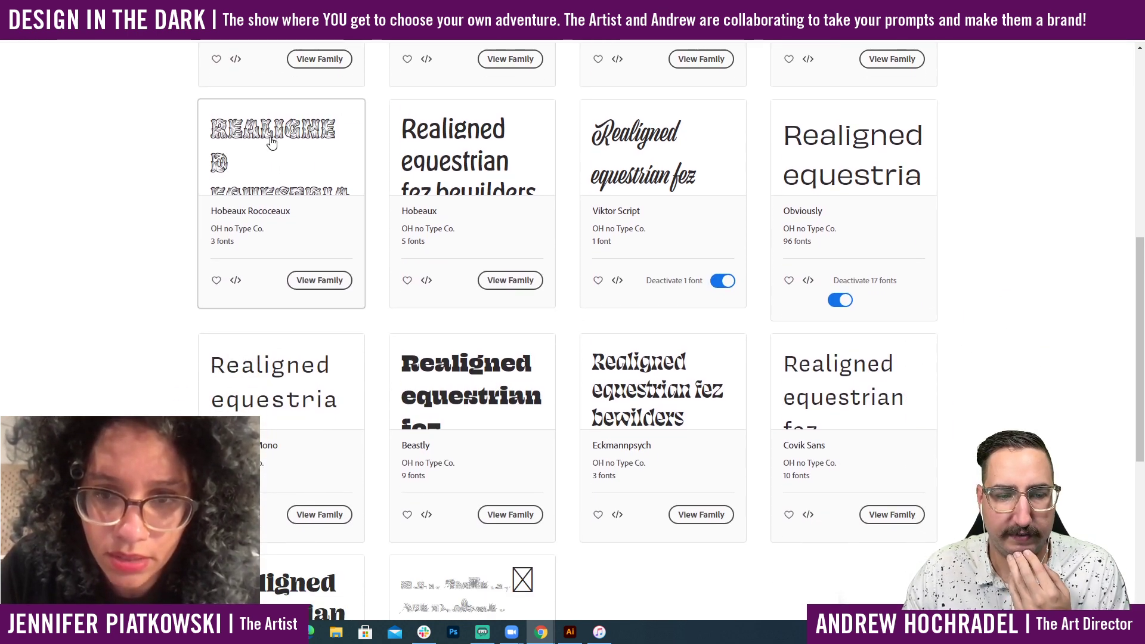
{"action": "scroll", "coordinate": [164, 146], "scroll_direction": "down", "scroll_amount": 3}
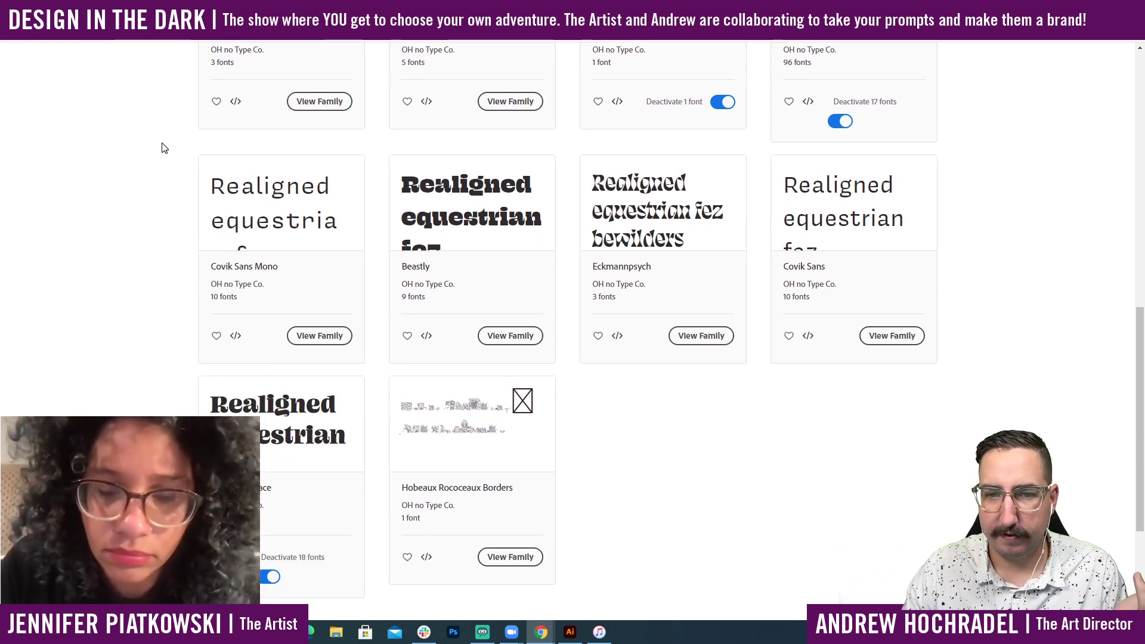
{"action": "scroll", "coordinate": [164, 147], "scroll_direction": "down", "scroll_amount": 1}
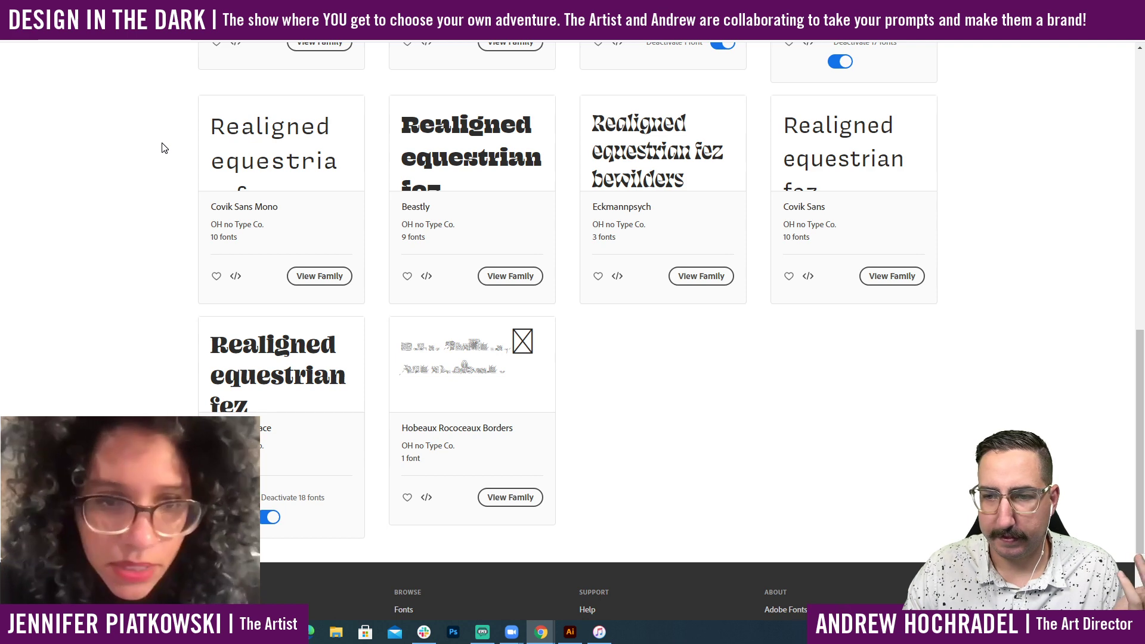
{"action": "scroll", "coordinate": [164, 147], "scroll_direction": "up", "scroll_amount": 5}
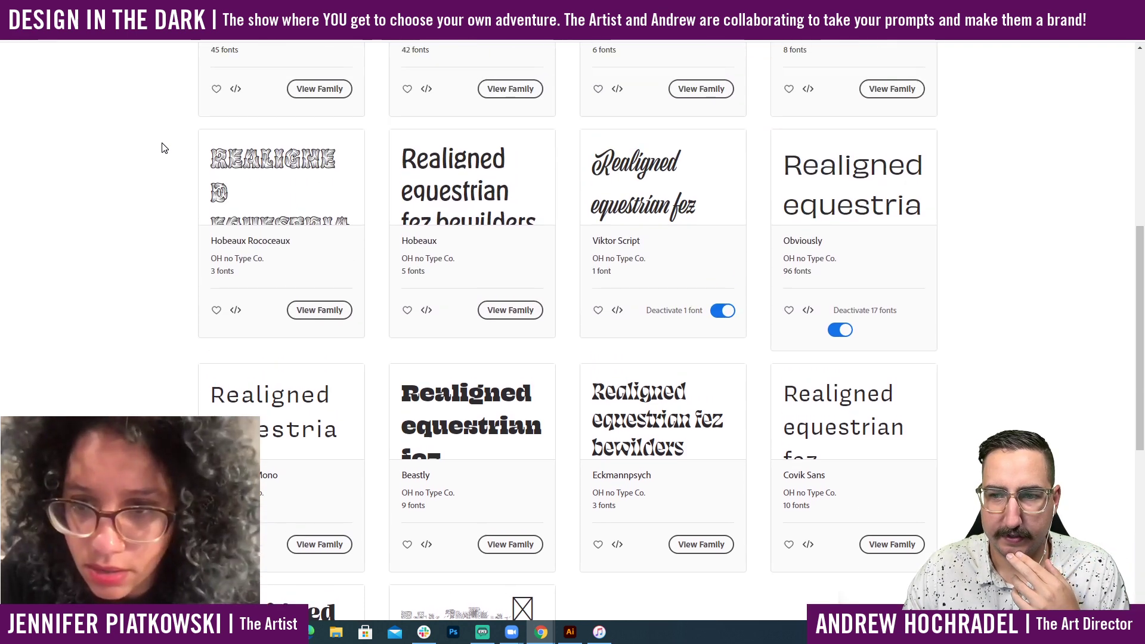
{"action": "scroll", "coordinate": [163, 146], "scroll_direction": "up", "scroll_amount": 1}
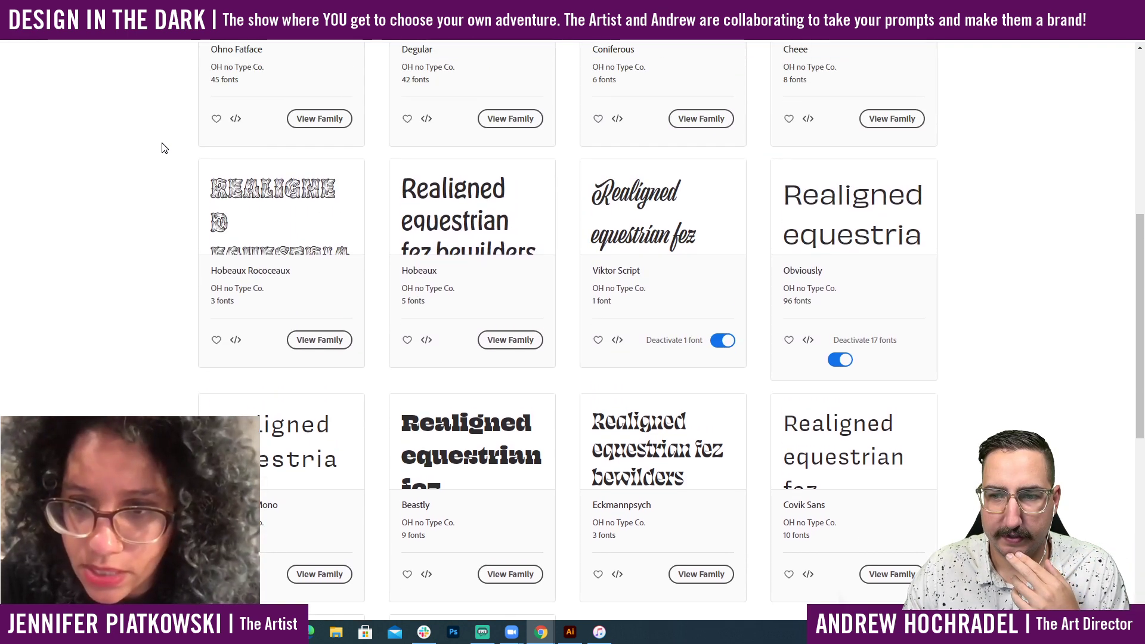
Open the Obviously font family and examine its weights and italic styles.
{"action": "left_click", "coordinate": [818, 274]}
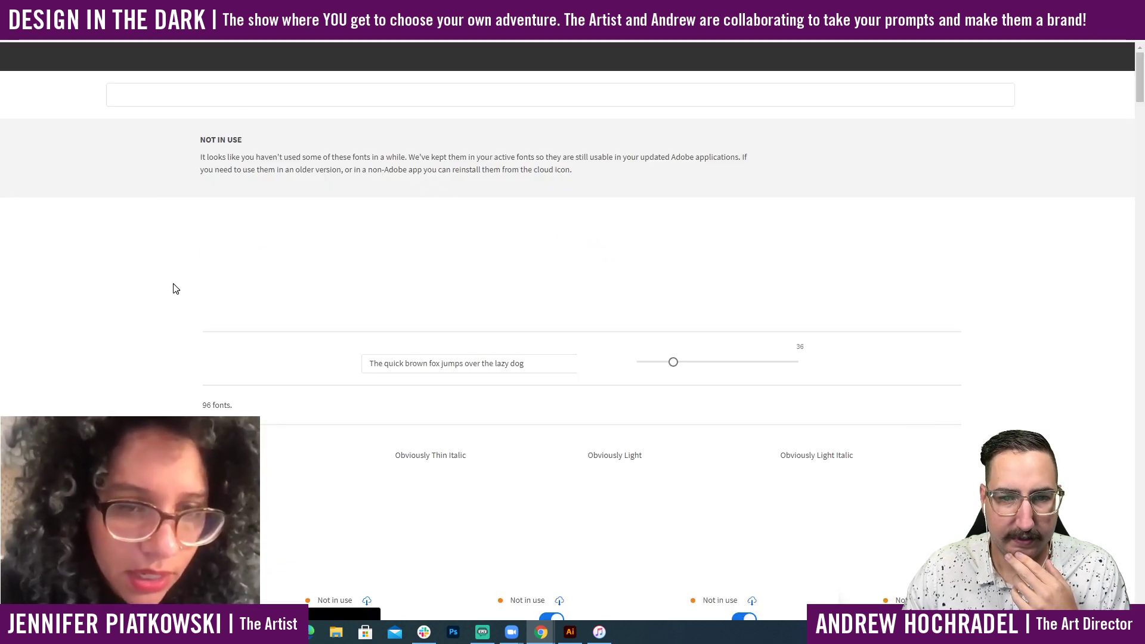
{"action": "scroll", "coordinate": [119, 294], "scroll_direction": "down", "scroll_amount": 7}
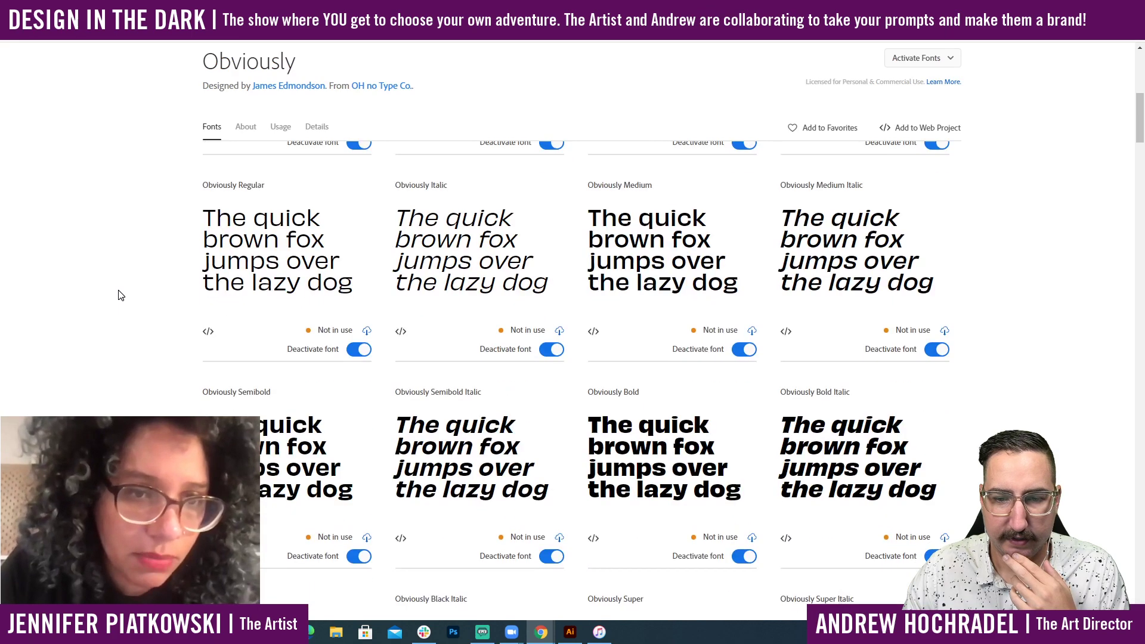
{"action": "scroll", "coordinate": [119, 294], "scroll_direction": "down", "scroll_amount": 6}
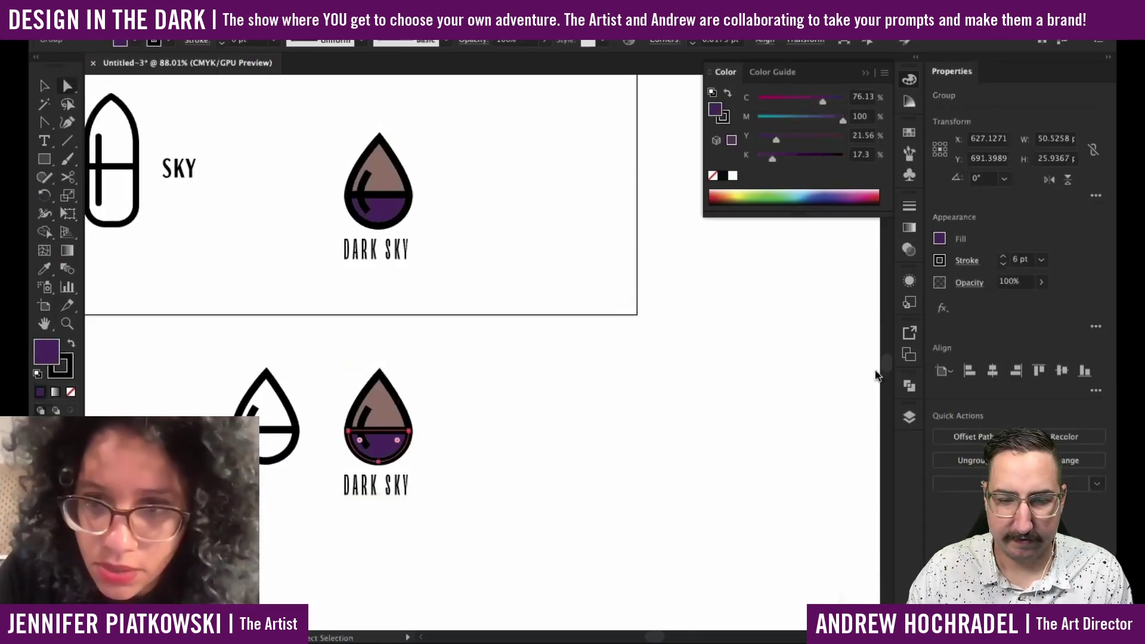
Switch to Illustrator and duplicate the two-color droplet with its DARK SKY lettering to the right, below the artboard.
{"action": "left_click", "coordinate": [939, 238]}
{"action": "left_click", "coordinate": [584, 411]}
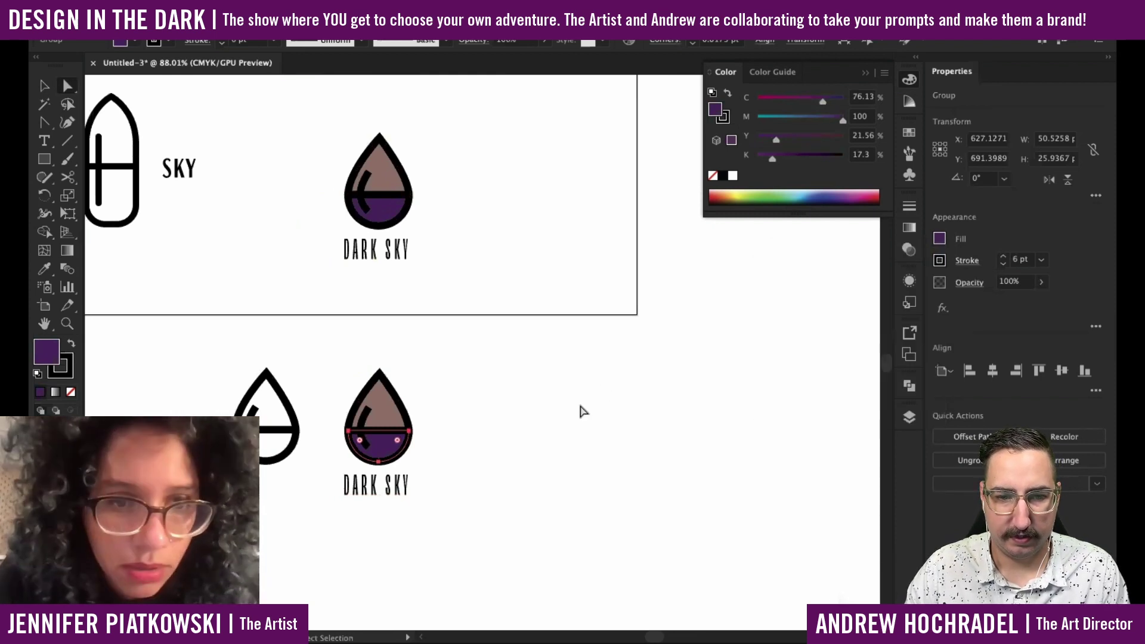
{"action": "left_click", "coordinate": [375, 414]}
{"action": "left_click", "coordinate": [556, 431]}
{"action": "key", "text": "space"}
{"action": "left_click_drag", "start_coordinate": [459, 439], "coordinate": [467, 438]}
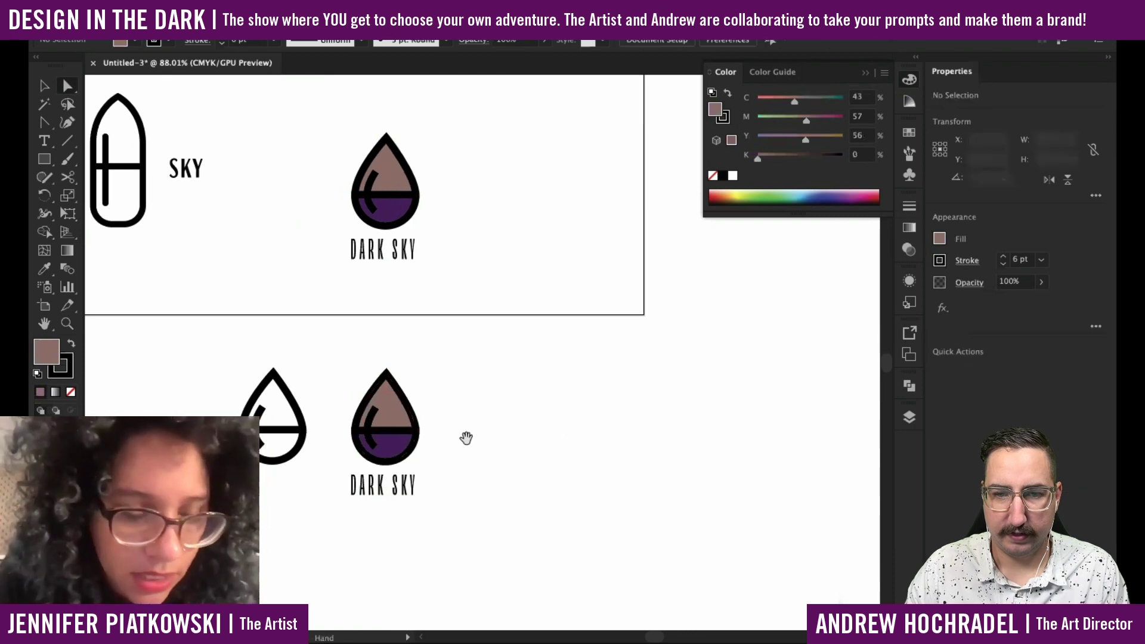
{"action": "scroll", "coordinate": [412, 457], "scroll_direction": "up", "scroll_amount": 5}
{"action": "key", "text": "v"}
{"action": "left_click", "coordinate": [385, 411]}
{"action": "scroll", "coordinate": [385, 411], "scroll_direction": "down", "scroll_amount": 3}
{"action": "left_click_drag", "start_coordinate": [460, 509], "coordinate": [575, 400]}
{"action": "left_click", "coordinate": [720, 465]}
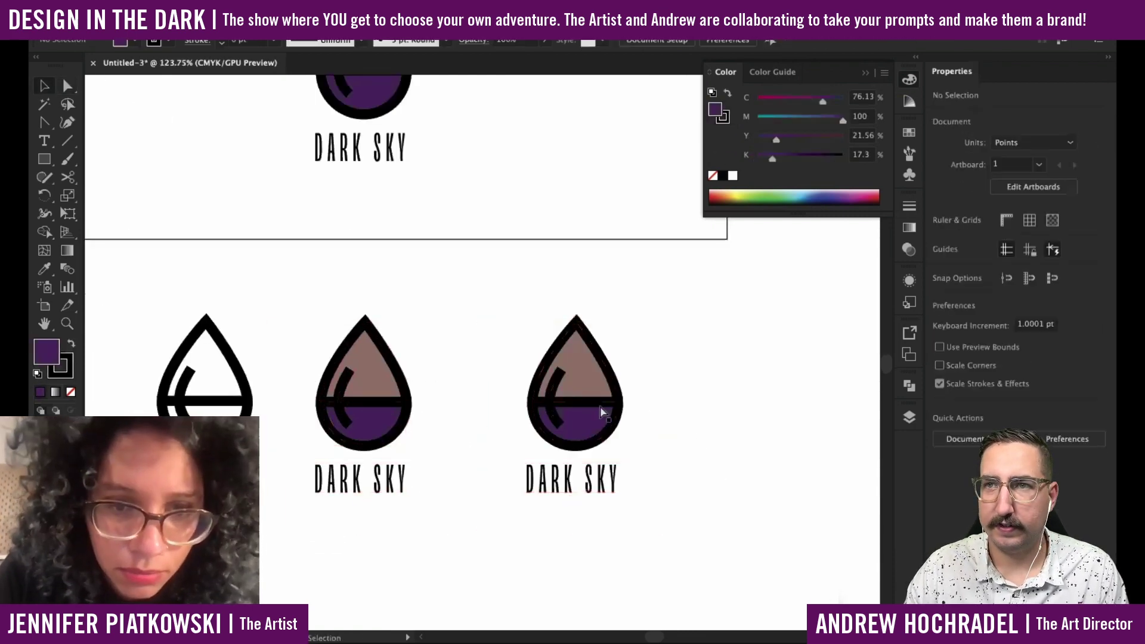
Set the stroke of the copied droplet's two halves and its curved highlight to white.
{"action": "left_click", "coordinate": [599, 410]}
{"action": "key", "text": "a"}
{"action": "left_click", "coordinate": [615, 383], "text": "shift"}
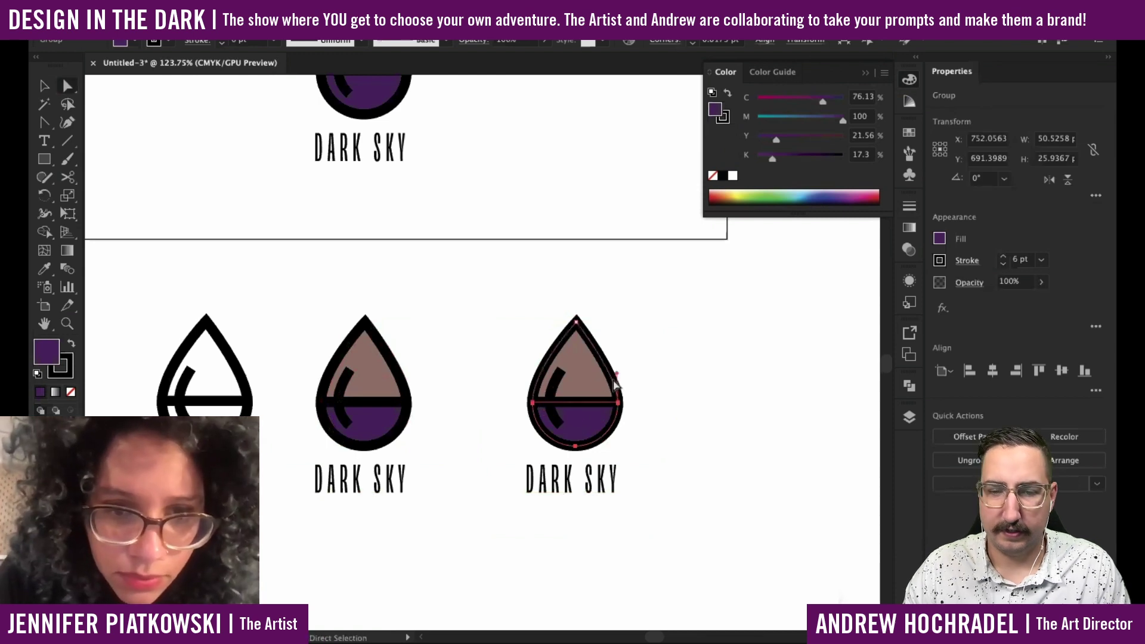
{"action": "left_click", "coordinate": [556, 380], "text": "shift"}
{"action": "double_click", "coordinate": [62, 366]}
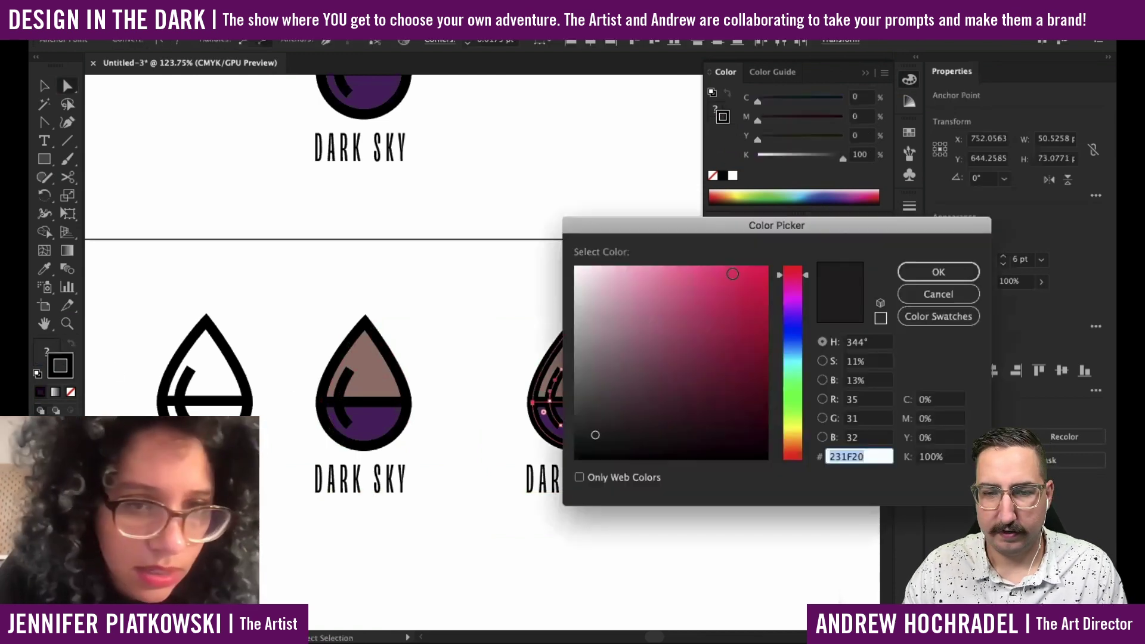
{"action": "left_click_drag", "start_coordinate": [692, 291], "coordinate": [552, 252]}
{"action": "key", "text": "Return"}
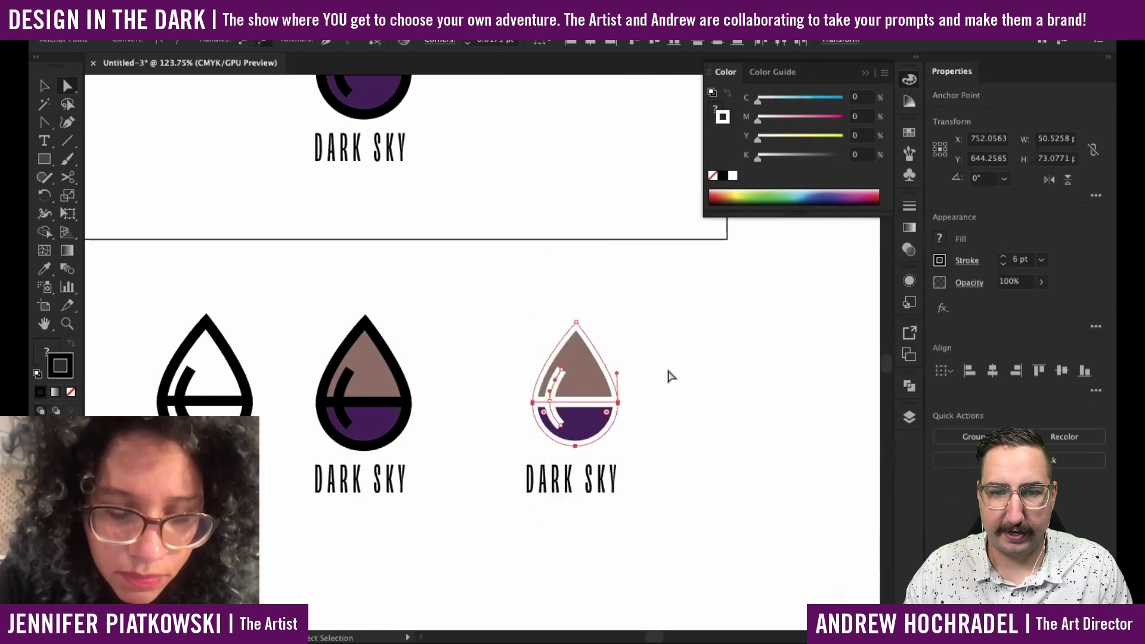
{"action": "key", "text": "v"}
{"action": "left_click", "coordinate": [675, 454]}
Give the copied droplet's curved highlight a black stroke and no fill, sampling the style from the neighboring black-outlined droplet.
{"action": "left_click", "coordinate": [599, 429], "text": "super"}
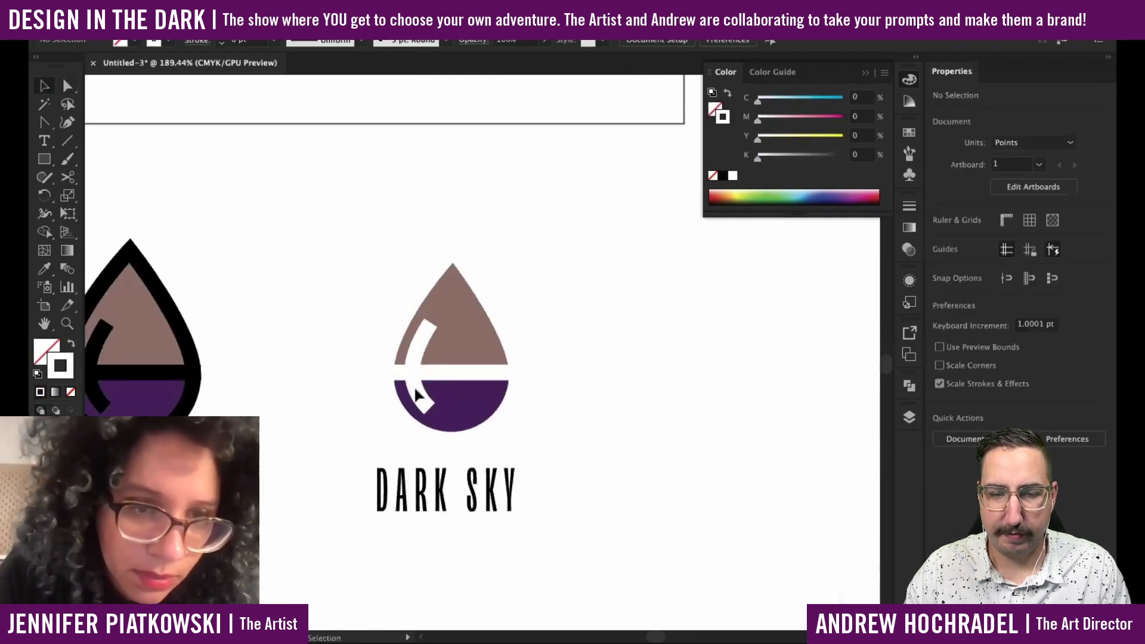
{"action": "left_click", "coordinate": [416, 391]}
{"action": "key", "text": "i"}
{"action": "left_click", "coordinate": [173, 307]}
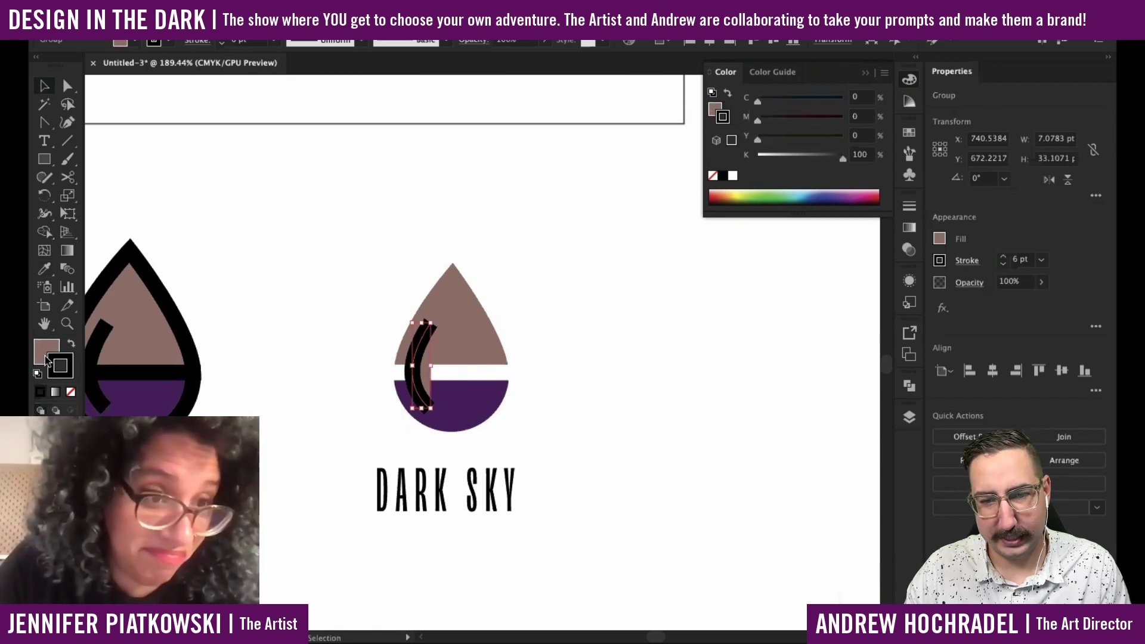
{"action": "key", "text": "slash"}
{"action": "left_click", "coordinate": [581, 406]}
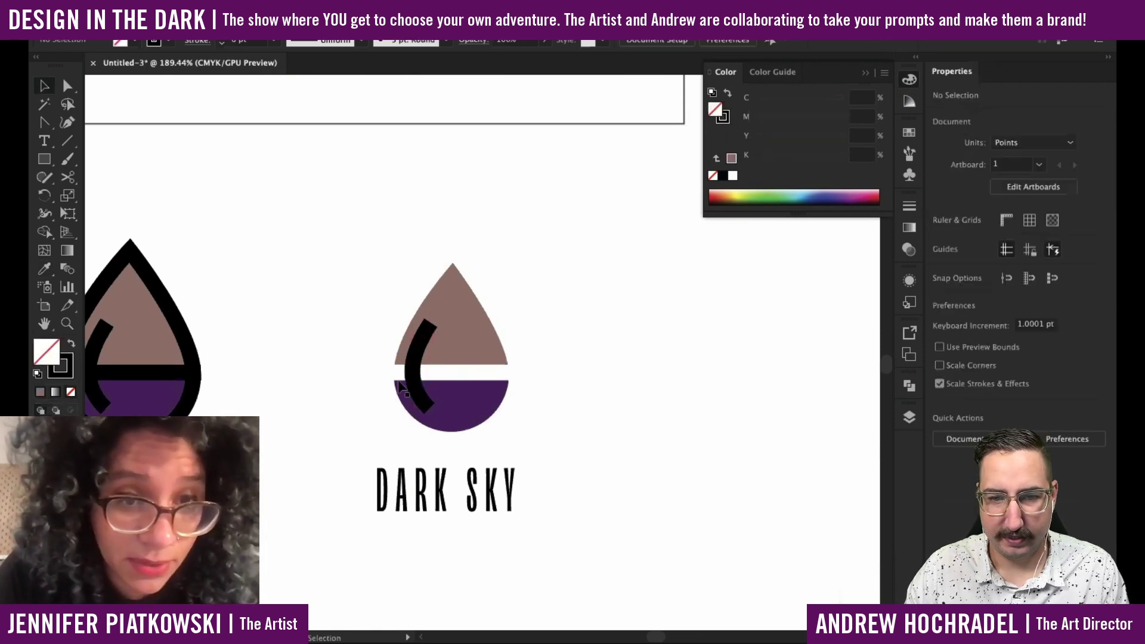
Reduce the stroke weight of the black curved highlight on the copied droplet.
{"action": "left_click", "coordinate": [404, 387]}
{"action": "left_click", "coordinate": [417, 370]}
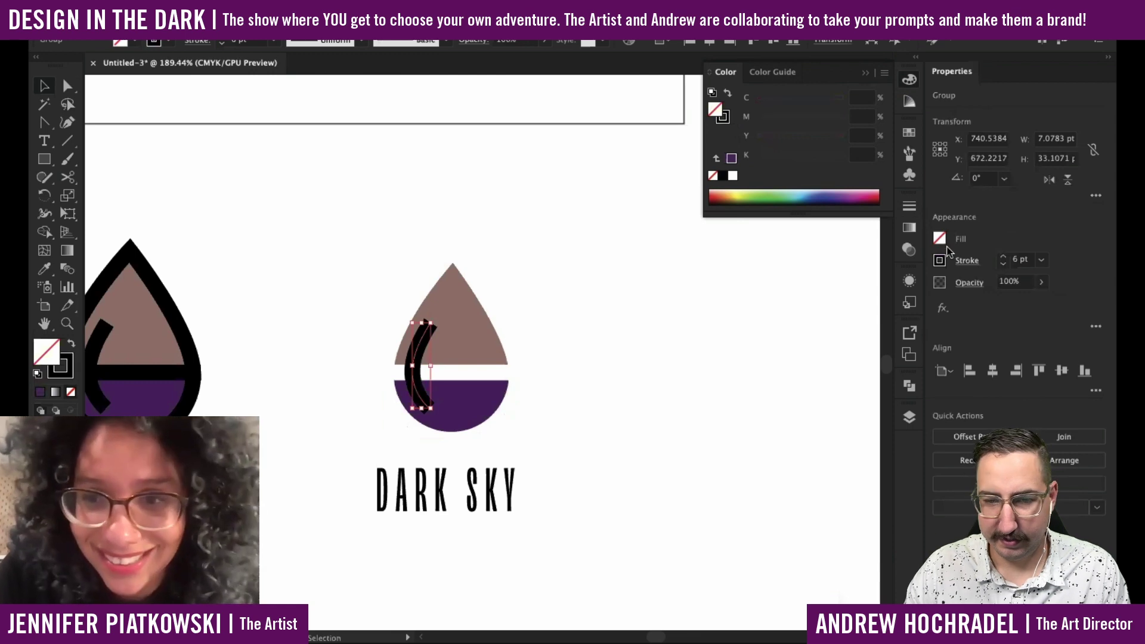
{"action": "left_click", "coordinate": [1003, 267]}
{"action": "left_click", "coordinate": [1004, 266]}
{"action": "left_click", "coordinate": [616, 411]}
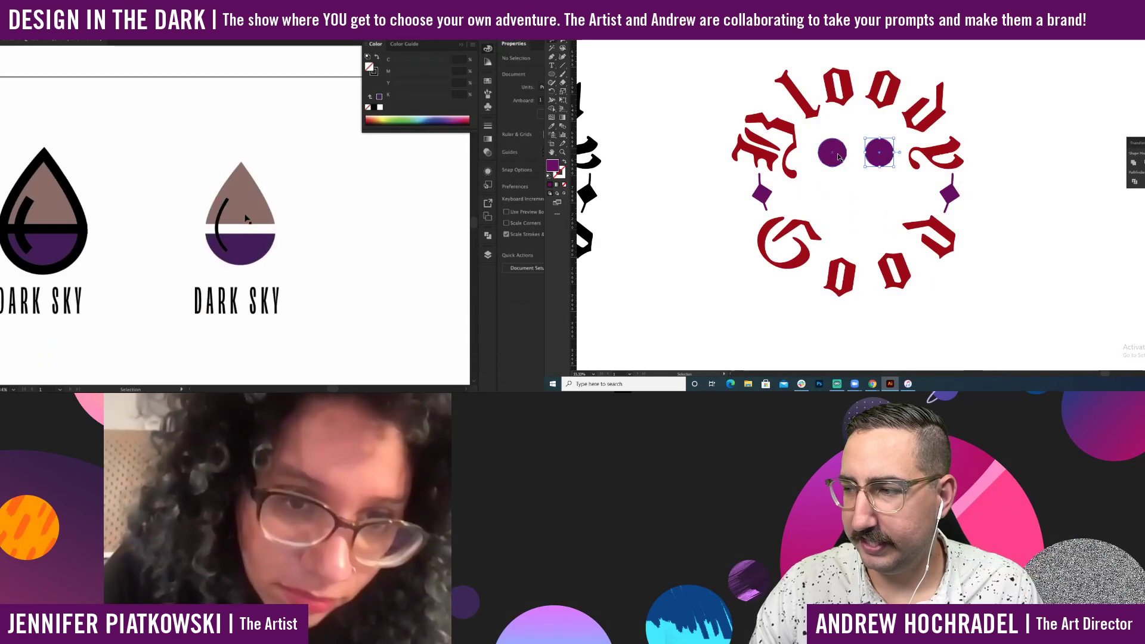
Thin the white strokes around both droplet halves and nudge the two purple circles apart inside the Bloody Good lettering.
{"action": "left_click", "coordinate": [247, 210]}
{"action": "left_click", "coordinate": [832, 153]}
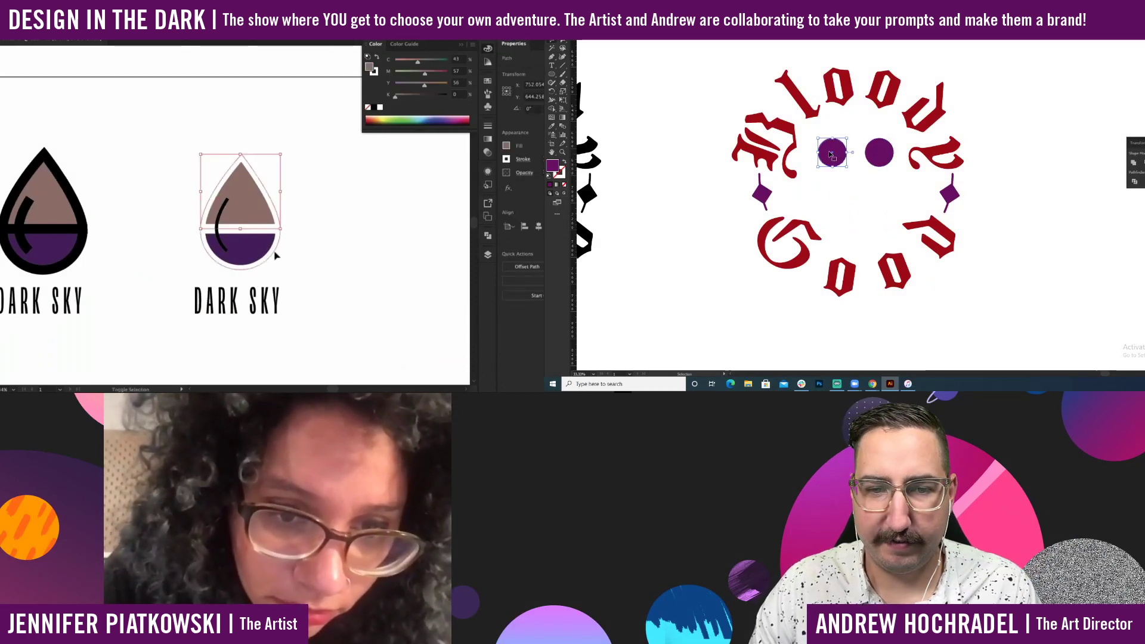
{"action": "left_click", "coordinate": [275, 255], "text": "shift"}
{"action": "key", "text": "shift+Left"}
{"action": "key", "text": "shift+Left"}
{"action": "key", "text": "shift+Left"}
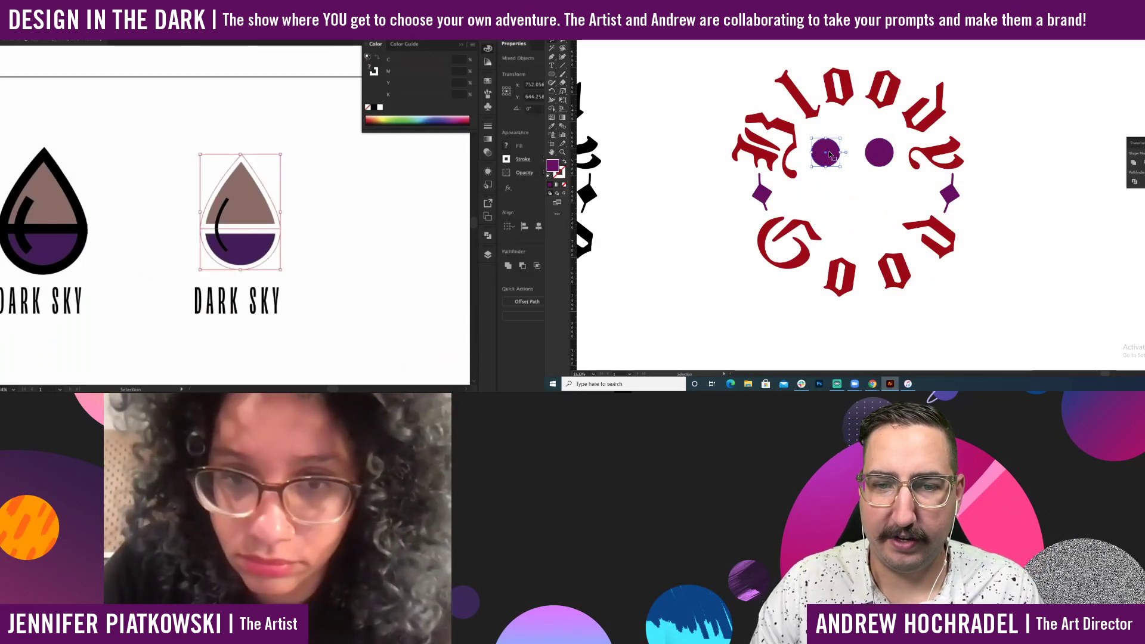
{"action": "left_click", "coordinate": [883, 159]}
{"action": "left_click", "coordinate": [358, 248]}
{"action": "left_click", "coordinate": [206, 228]}
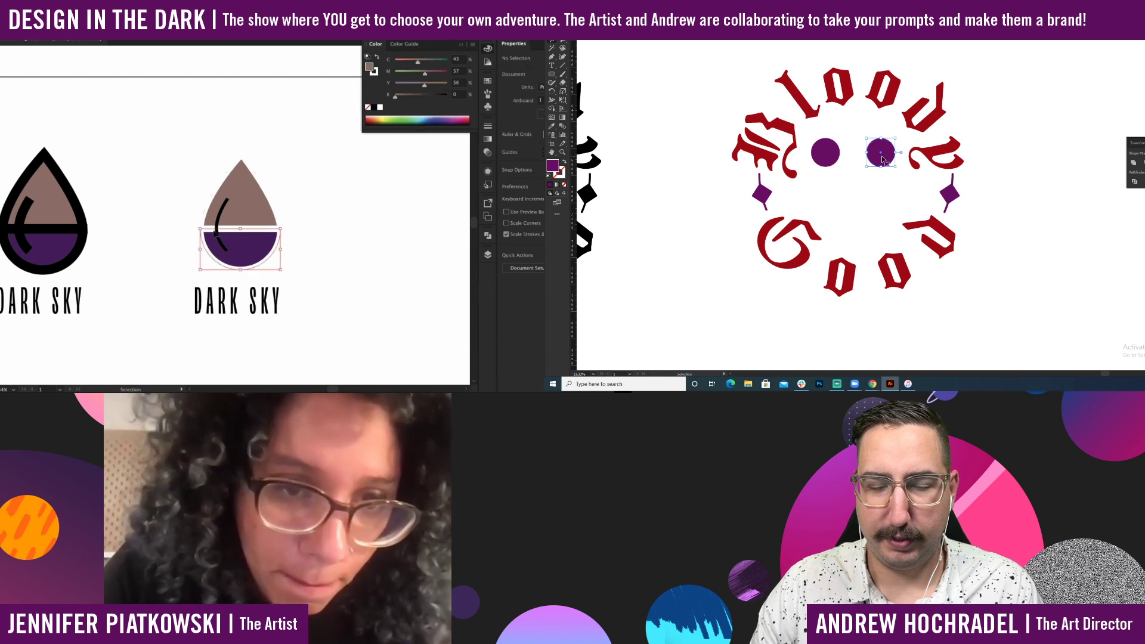
{"action": "left_click", "coordinate": [334, 245]}
Remove the highlight curve from the Dark Sky droplet and copy a purple circle to centered below the other two in the Bloody Good wordmark.
{"action": "mouse_move", "coordinate": [878, 160]}
{"action": "left_mouse_down"}
{"action": "mouse_move", "coordinate": [851, 182]}
{"action": "mouse_move", "coordinate": [851, 206]}
{"action": "left_mouse_up"}
{"action": "scroll", "coordinate": [250, 214], "scroll_direction": "down", "scroll_amount": 3}
{"action": "left_click_drag", "start_coordinate": [248, 303], "coordinate": [98, 176]}
{"action": "left_click_drag", "start_coordinate": [852, 206], "coordinate": [851, 207], "text": "alt"}
{"action": "left_click_drag", "start_coordinate": [99, 176], "coordinate": [98, 175]}
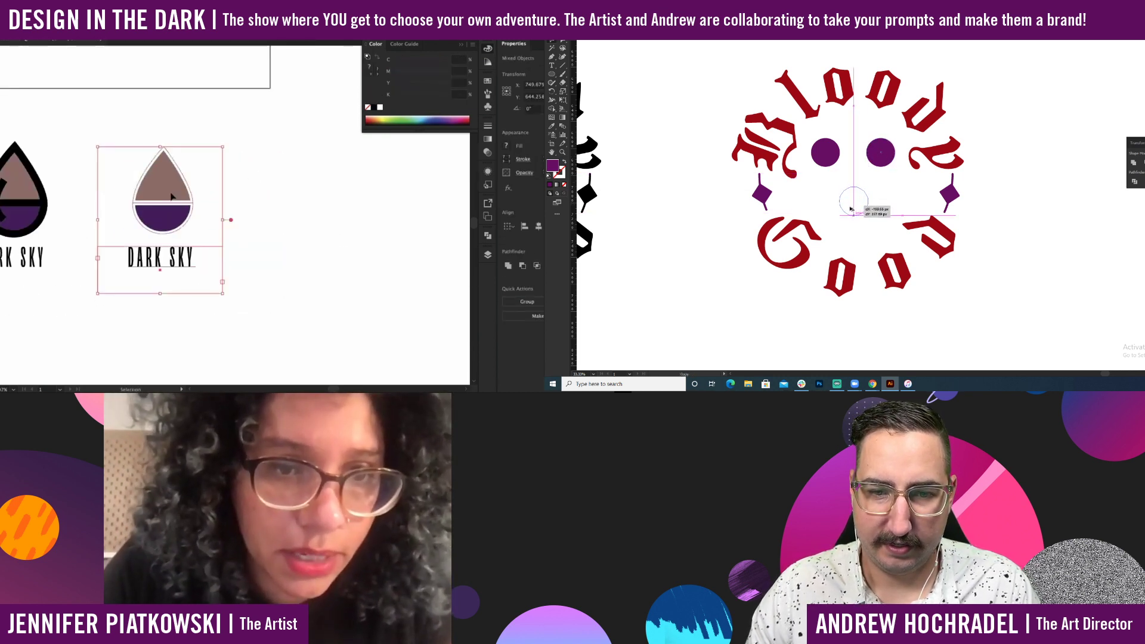
{"action": "left_click_drag", "start_coordinate": [852, 207], "coordinate": [851, 209], "text": "alt"}
Duplicate the highlight-free Dark Sky droplet and its lettering to the right.
{"action": "left_click_drag", "start_coordinate": [172, 193], "coordinate": [310, 190], "text": "alt"}
{"action": "left_click_drag", "start_coordinate": [852, 209], "coordinate": [851, 209], "text": "alt"}
{"action": "left_click", "coordinate": [392, 248]}
{"action": "left_click_drag", "start_coordinate": [394, 250], "coordinate": [283, 241]}
{"action": "left_click", "coordinate": [886, 195]}
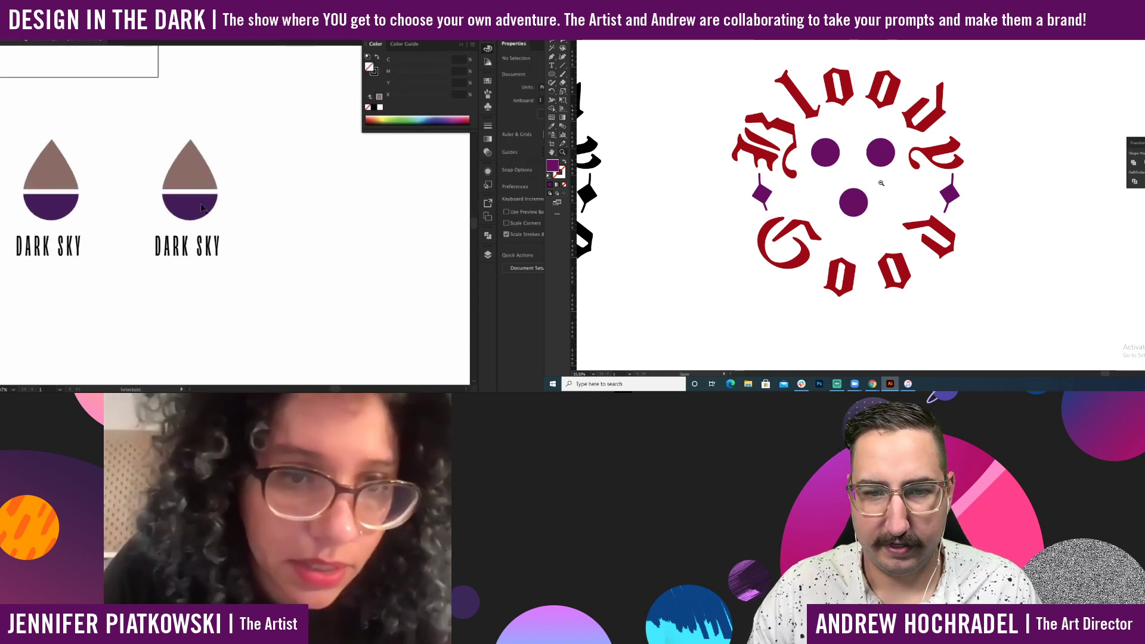
Recolor the upper half of the newest droplet copy to a berry red with magenta at 100%.
{"action": "left_click", "coordinate": [882, 183], "text": "alt"}
{"action": "left_click", "coordinate": [203, 208]}
{"action": "left_click", "coordinate": [883, 183], "text": "alt"}
{"action": "left_click", "coordinate": [1002, 234]}
{"action": "key", "text": "a"}
{"action": "left_click_drag", "start_coordinate": [829, 188], "coordinate": [859, 213]}
{"action": "left_click", "coordinate": [184, 178]}
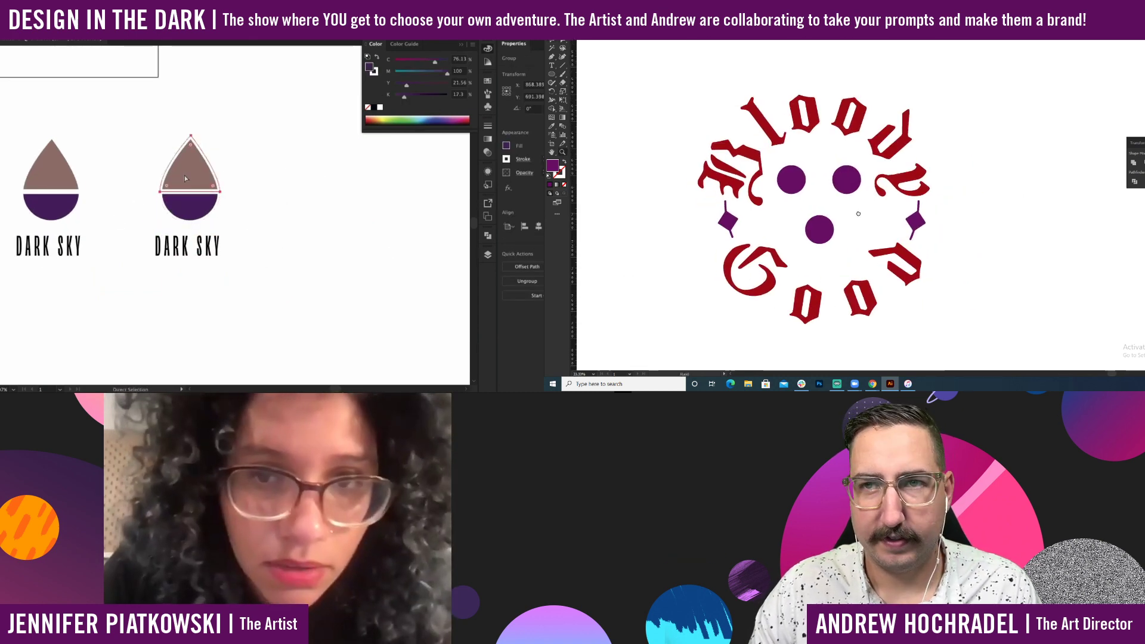
{"action": "left_click_drag", "start_coordinate": [423, 62], "coordinate": [452, 80]}
Darken the droplet's berry-red upper half to 58% black, and fill the Bloody Good wordmark's three circles and two diamonds with darker purple.
{"action": "left_click", "coordinate": [797, 181]}
{"action": "left_click", "coordinate": [845, 184], "text": "shift"}
{"action": "left_click", "coordinate": [297, 291]}
{"action": "left_click", "coordinate": [826, 230], "text": "shift"}
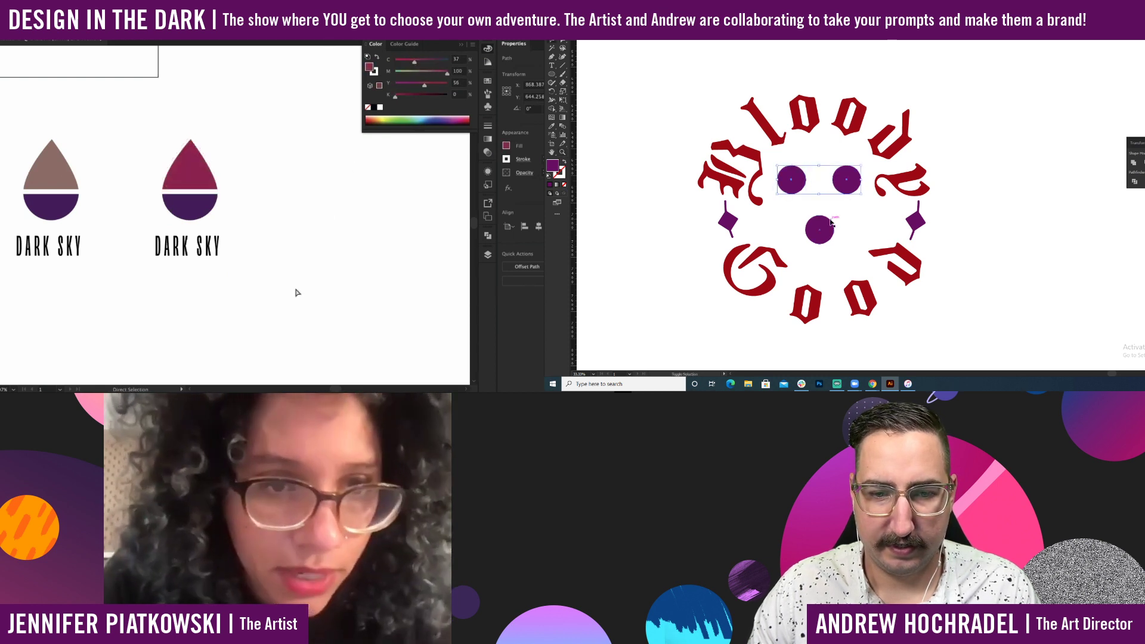
{"action": "left_click_drag", "start_coordinate": [287, 259], "coordinate": [283, 276]}
{"action": "left_click", "coordinate": [912, 226], "text": "shift"}
{"action": "left_click", "coordinate": [195, 192]}
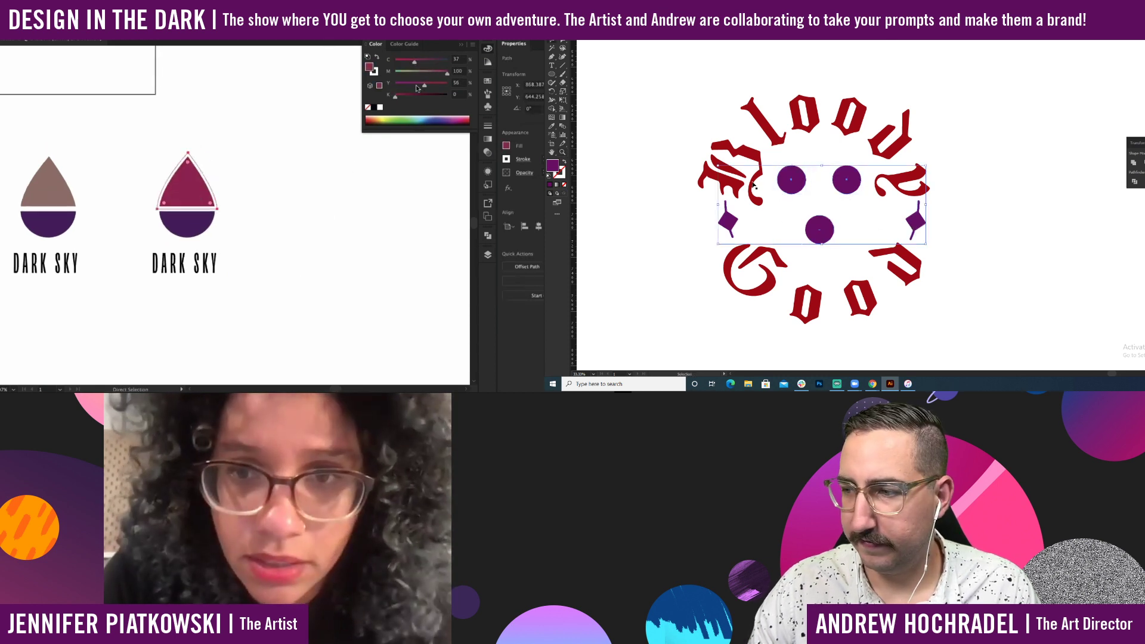
{"action": "left_click_drag", "start_coordinate": [422, 97], "coordinate": [425, 95]}
{"action": "double_click", "coordinate": [552, 165]}
{"action": "left_click", "coordinate": [291, 214]}
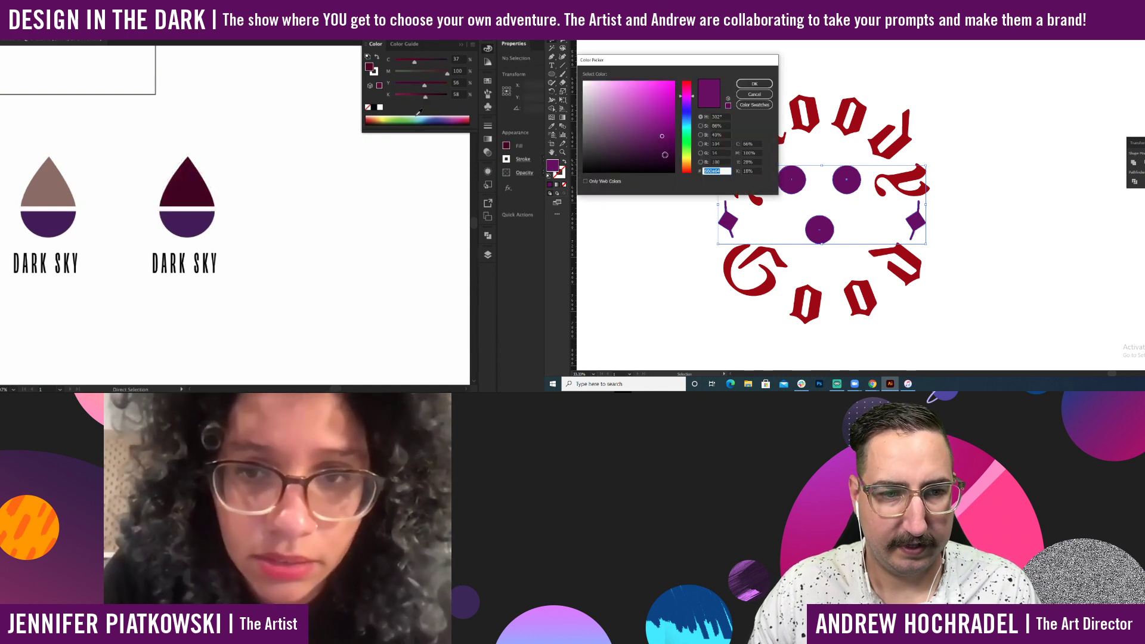
{"action": "left_click", "coordinate": [196, 196]}
{"action": "left_click", "coordinate": [755, 84]}
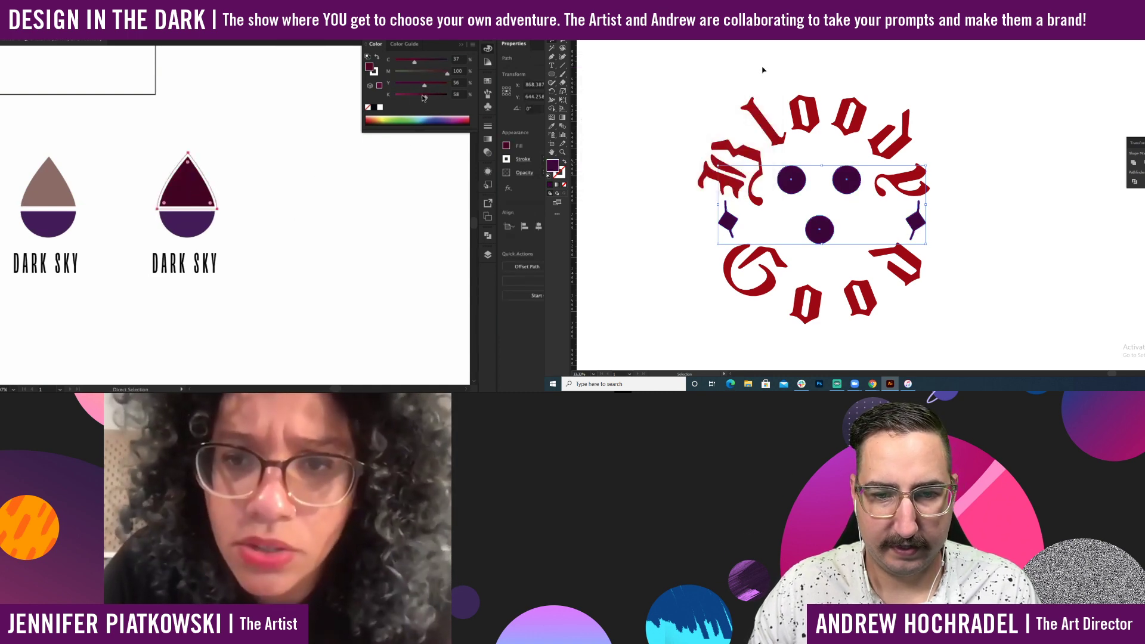
Recolor the newest droplet's upper half to hex 3a073a, matching the purple circles in the Bloody Good wordmark.
{"action": "left_click", "coordinate": [763, 70]}
{"action": "mouse_move", "coordinate": [424, 98]}
{"action": "left_mouse_down"}
{"action": "mouse_move", "coordinate": [401, 97]}
{"action": "mouse_move", "coordinate": [442, 88]}
{"action": "mouse_move", "coordinate": [424, 97]}
{"action": "left_mouse_up"}
{"action": "left_click", "coordinate": [794, 174]}
{"action": "left_click", "coordinate": [841, 181], "text": "shift"}
{"action": "left_click", "coordinate": [661, 161]}
{"action": "double_click", "coordinate": [553, 167]}
{"action": "left_click", "coordinate": [302, 210]}
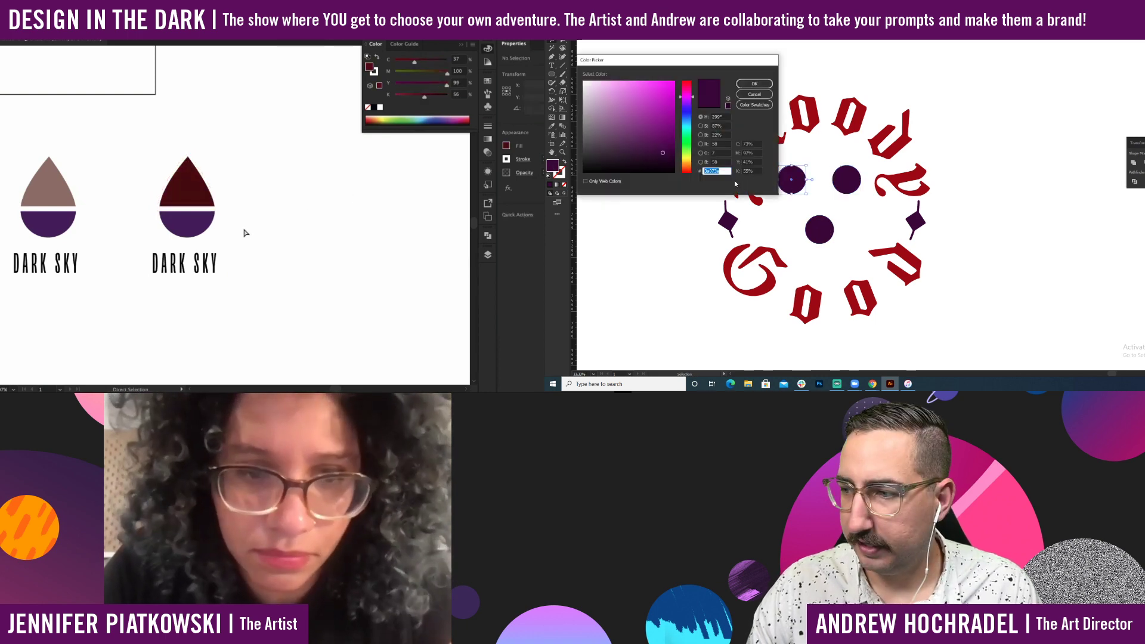
{"action": "left_click", "coordinate": [192, 199]}
{"action": "double_click", "coordinate": [369, 67]}
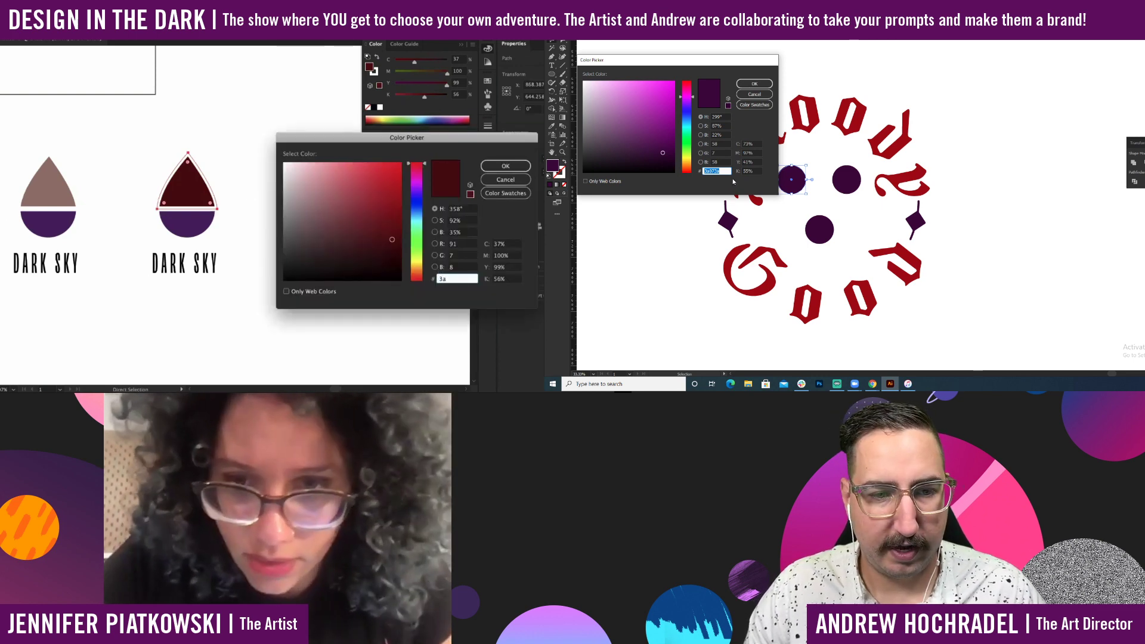
{"action": "type", "text": "3a07"}
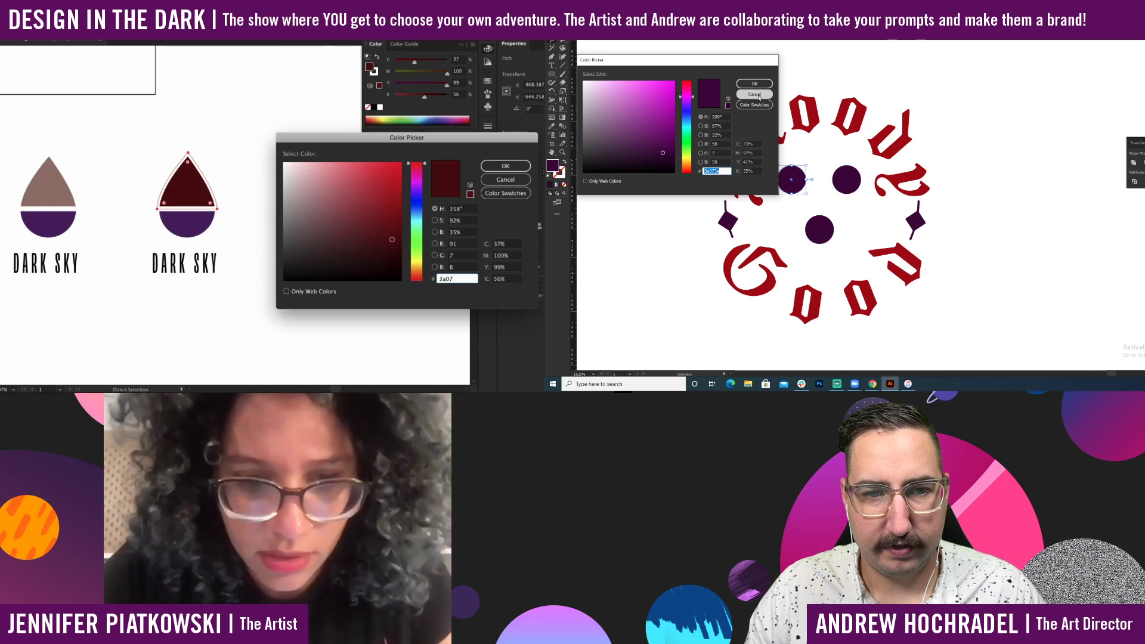
{"action": "type", "text": "3a"}
{"action": "left_click", "coordinate": [758, 96]}
{"action": "key", "text": "Return"}
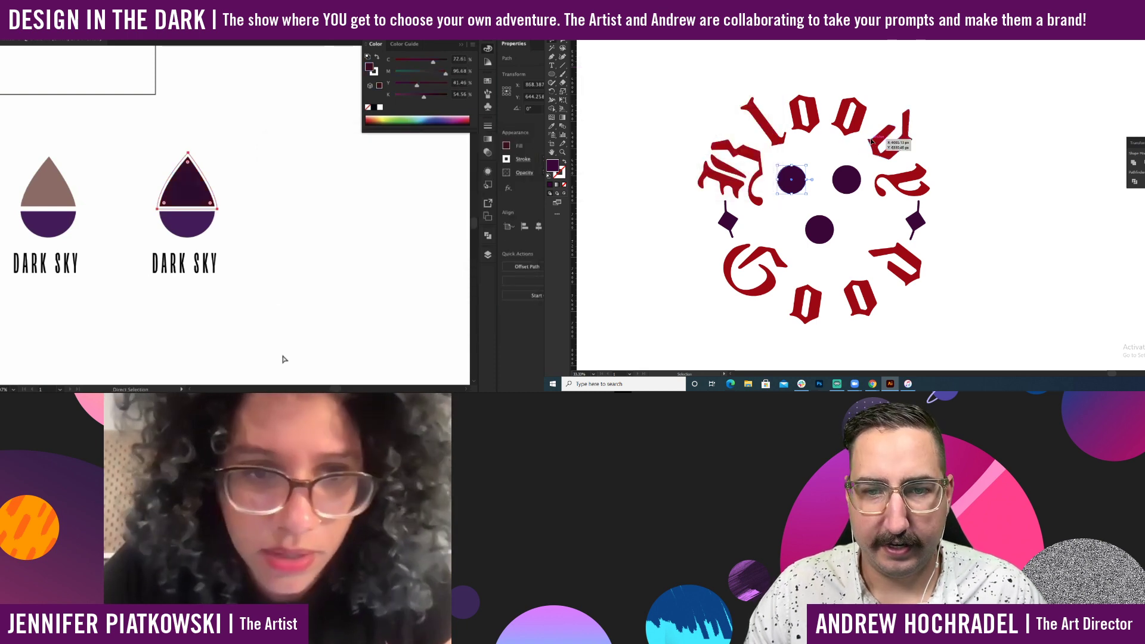
Fill the lower half of the same droplet with hex 9e1212, matching the red Bloody Good lettering.
{"action": "left_click", "coordinate": [899, 141]}
{"action": "left_click", "coordinate": [284, 360]}
{"action": "left_click", "coordinate": [192, 224]}
{"action": "double_click", "coordinate": [552, 166]}
{"action": "double_click", "coordinate": [369, 67]}
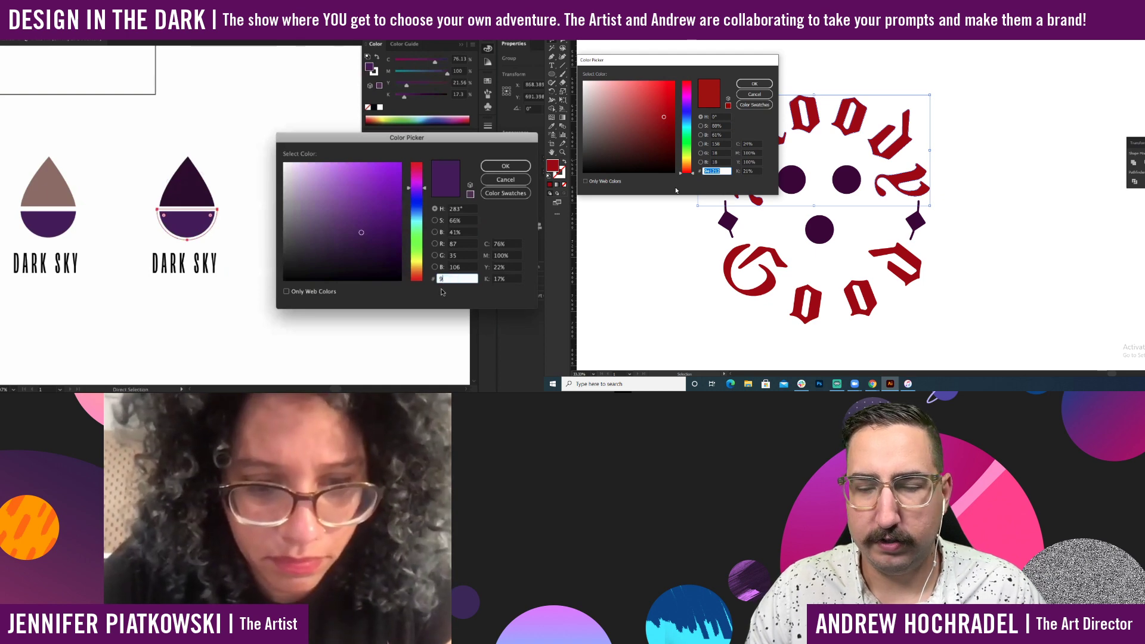
{"action": "type", "text": "9e"}
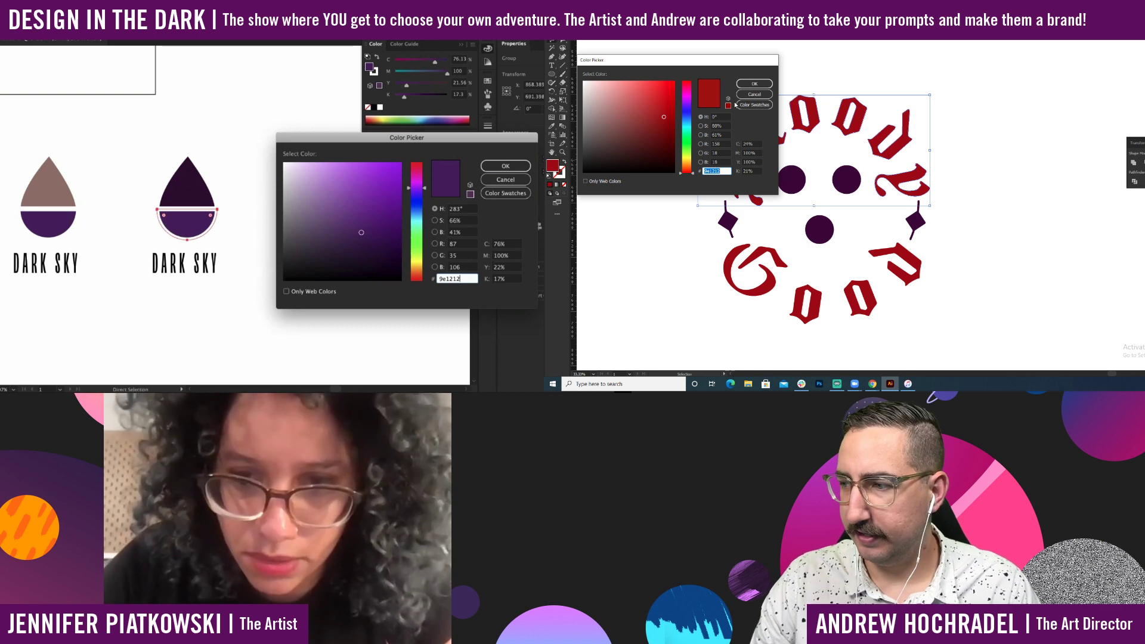
{"action": "type", "text": "1212"}
{"action": "key", "text": "Return"}
{"action": "left_click", "coordinate": [332, 286]}
{"action": "scroll", "coordinate": [249, 268], "scroll_direction": "right", "scroll_amount": 2}
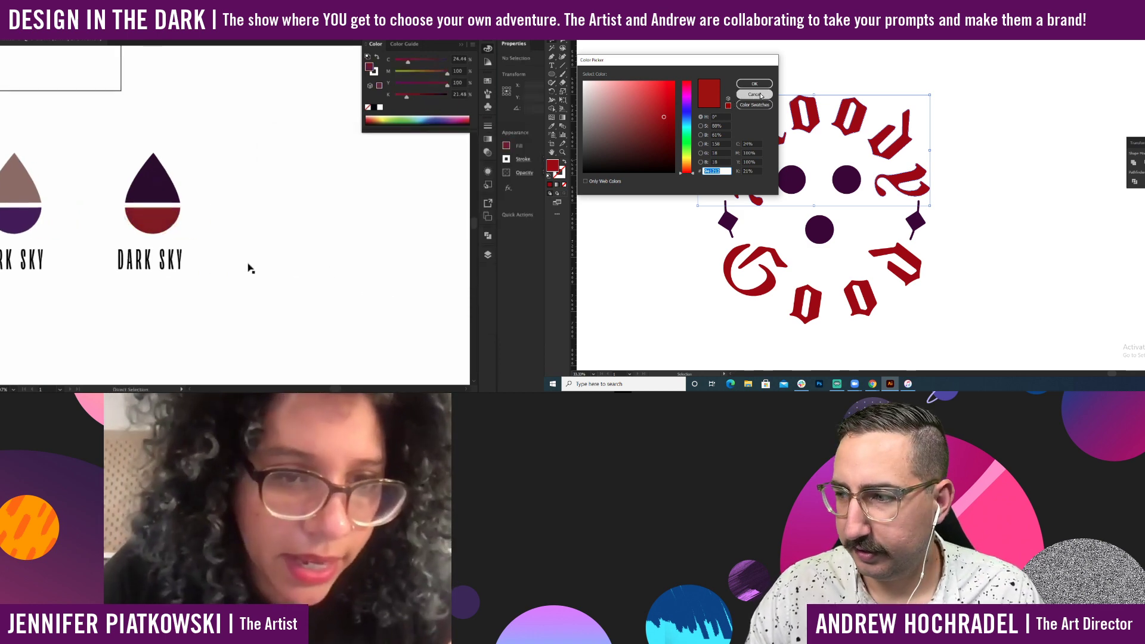
Sample the droplet's red lower half onto the Dark Sky lettering beneath it and use the red as its fill.
{"action": "left_click", "coordinate": [181, 262]}
{"action": "key", "text": "i"}
{"action": "left_click", "coordinate": [761, 96]}
{"action": "left_click", "coordinate": [155, 221]}
{"action": "left_click", "coordinate": [846, 80]}
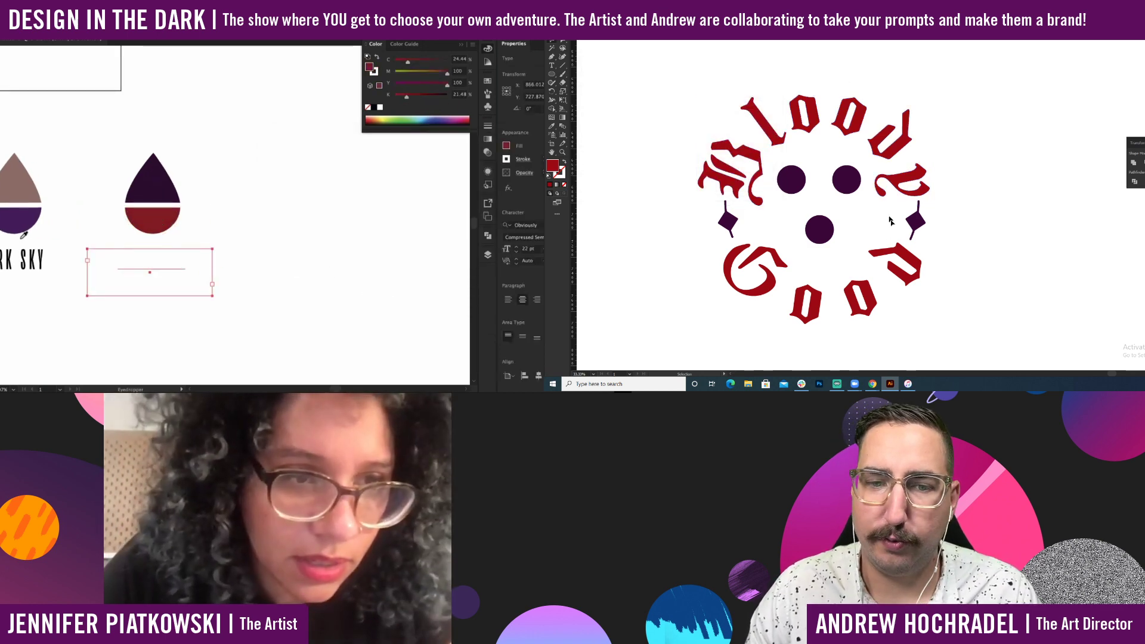
{"action": "key", "text": "shift+x"}
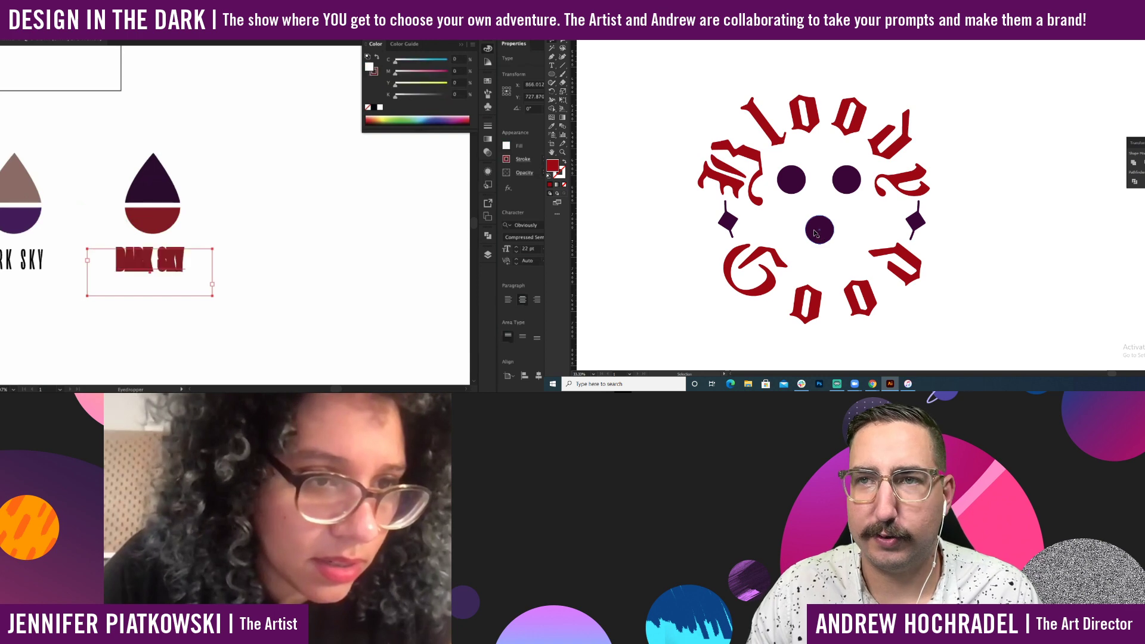
{"action": "left_click", "coordinate": [829, 202], "text": "ctrl"}
{"action": "left_click_drag", "start_coordinate": [846, 190], "coordinate": [826, 164]}
{"action": "key", "text": "shift+x"}
Delete the two upper circles from the Bloody Good wordmark and remove the stroke from the red Dark Sky lettering.
{"action": "left_click", "coordinate": [797, 169]}
{"action": "key", "text": "Delete"}
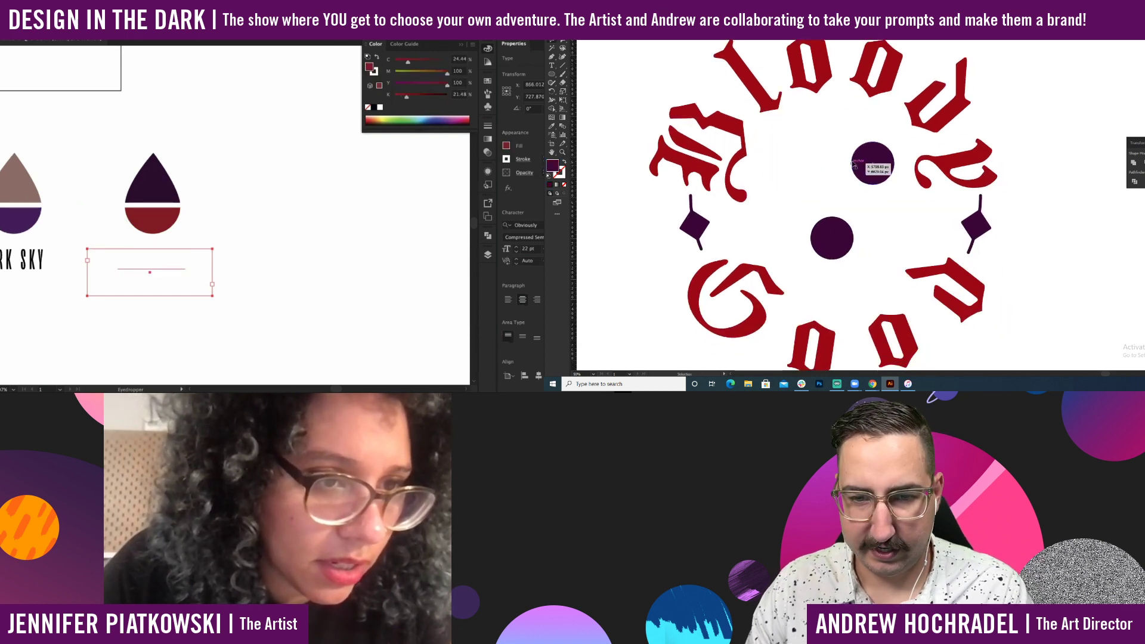
{"action": "left_click", "coordinate": [854, 164]}
{"action": "key", "text": "Delete"}
{"action": "key", "text": "x"}
{"action": "left_click", "coordinate": [845, 235]}
{"action": "key", "text": "slash"}
{"action": "key", "text": "v"}
{"action": "left_click", "coordinate": [317, 237]}
Delete the last circle from the Bloody Good wordmark and copy the recolored Dark Sky logo to the right.
{"action": "key", "text": "m"}
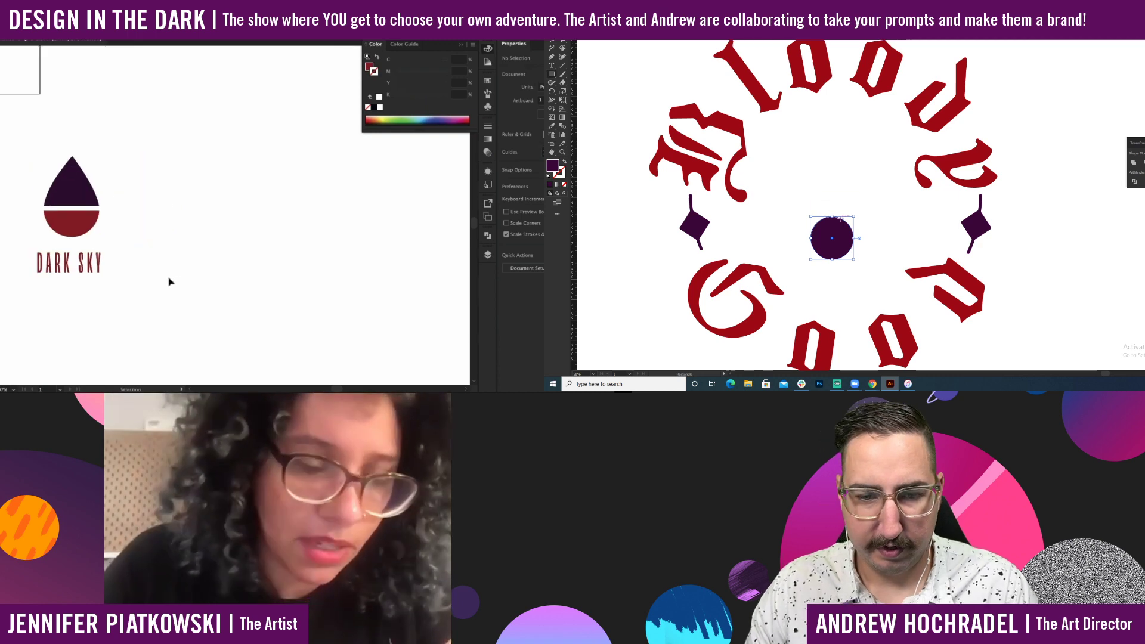
{"action": "scroll", "coordinate": [169, 279], "scroll_direction": "down", "scroll_amount": 2}
{"action": "left_click_drag", "start_coordinate": [161, 287], "coordinate": [56, 184]}
{"action": "key", "text": "Delete"}
{"action": "left_click_drag", "start_coordinate": [91, 217], "coordinate": [255, 218]}
{"action": "left_click", "coordinate": [335, 293]}
Draw a purple square inside the wordmark, rotate it into a diamond, and copy the newest Dark Sky lettering above its droplet.
{"action": "left_click_drag", "start_coordinate": [793, 200], "coordinate": [768, 174]}
{"action": "left_click", "coordinate": [272, 269]}
{"action": "key", "text": "r"}
{"action": "left_click_drag", "start_coordinate": [272, 269], "coordinate": [271, 152]}
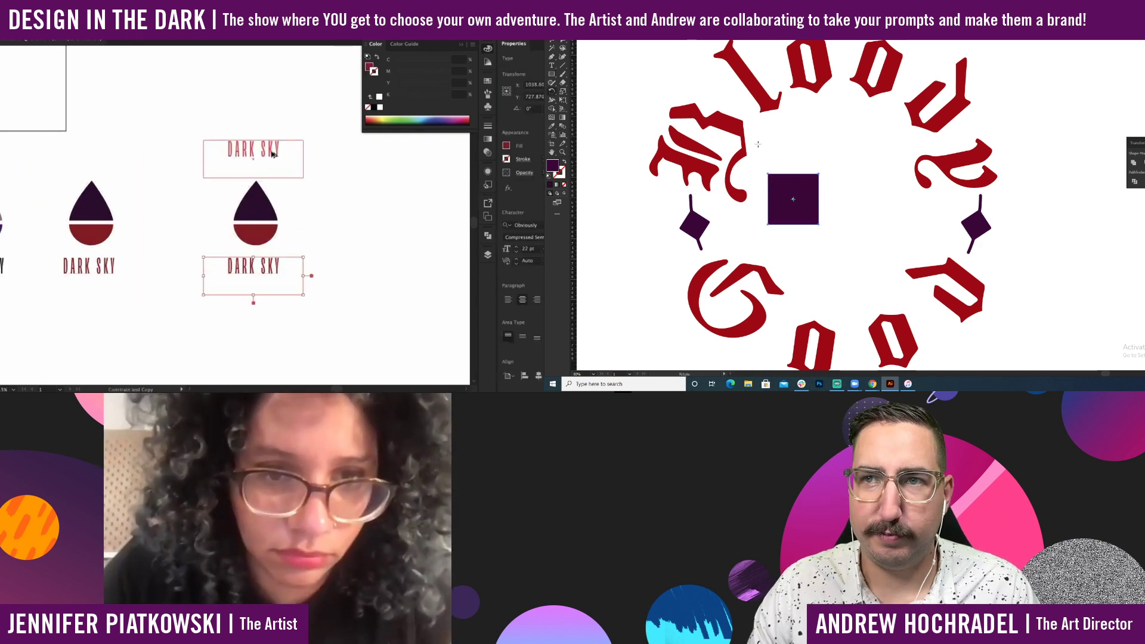
{"action": "left_click", "coordinate": [317, 205]}
{"action": "left_click_drag", "start_coordinate": [758, 144], "coordinate": [824, 139]}
{"action": "left_click_drag", "start_coordinate": [318, 220], "coordinate": [294, 209]}
{"action": "key", "text": "v"}
{"action": "left_click_drag", "start_coordinate": [813, 195], "coordinate": [823, 148]}
Change the copied lettering to 1000AD and place it under Dark Sky, and copy the scaled-down diamond to its right.
{"action": "double_click", "coordinate": [250, 142]}
{"action": "key", "text": "super+a"}
{"action": "key", "text": "s"}
{"action": "left_click_drag", "start_coordinate": [866, 94], "coordinate": [847, 115]}
{"action": "type", "text": "1000"}
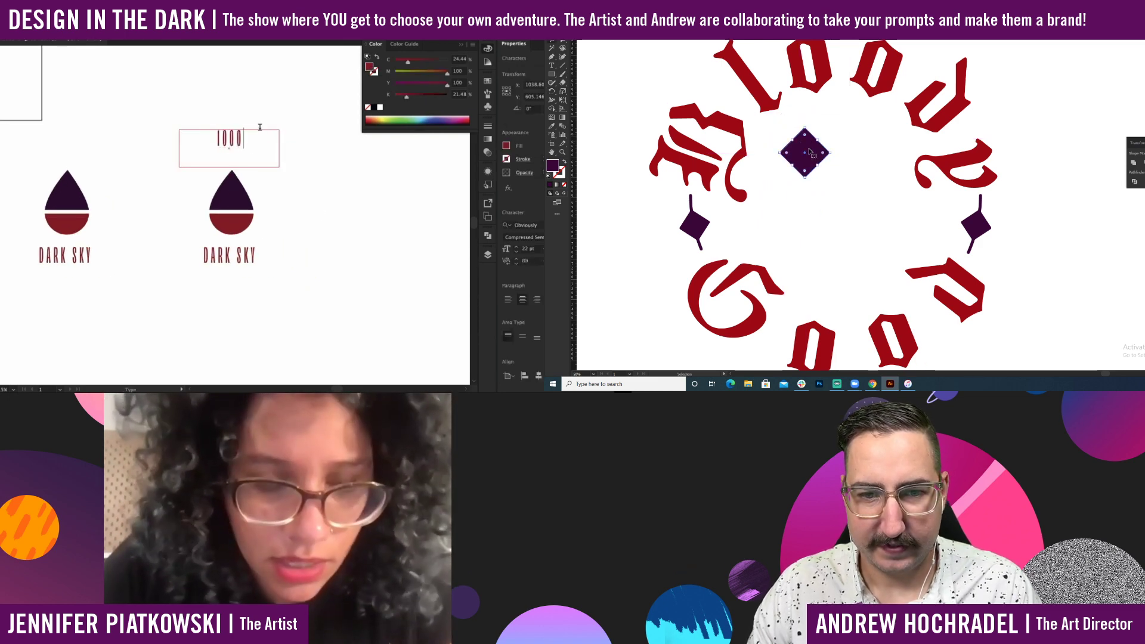
{"action": "left_click_drag", "start_coordinate": [811, 154], "coordinate": [880, 150]}
{"action": "type", "text": "AD"}
{"action": "key", "text": "Escape"}
{"action": "left_click_drag", "start_coordinate": [246, 140], "coordinate": [246, 285]}
Center the pair of diamonds horizontally under the curved Bloody lettering.
{"action": "left_click", "coordinate": [811, 154], "text": "shift"}
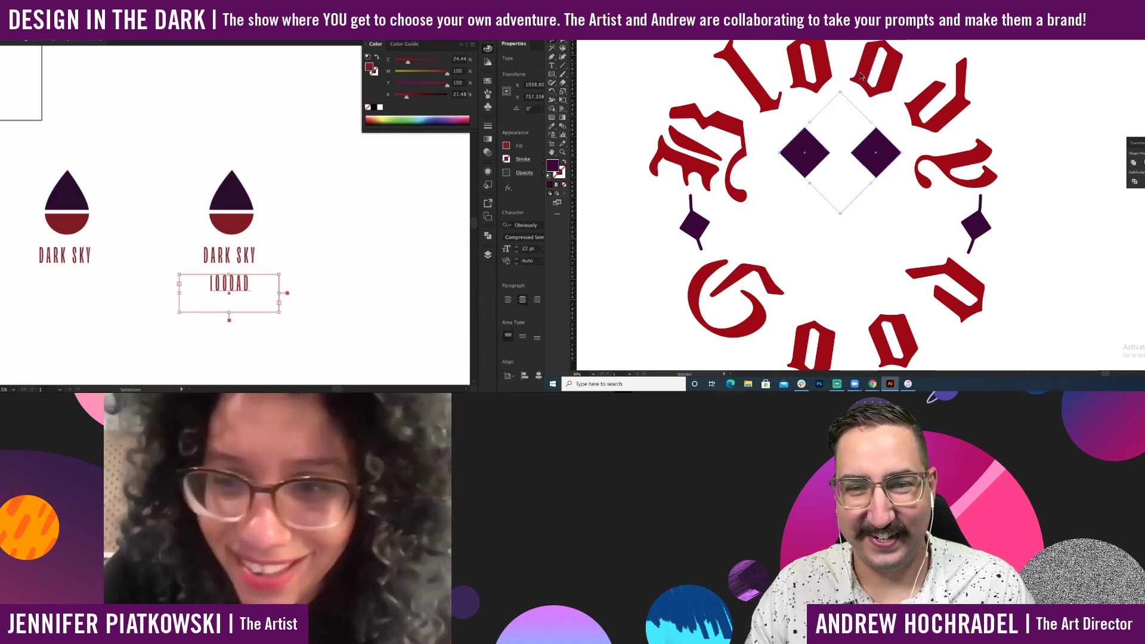
{"action": "left_click", "coordinate": [865, 68], "text": "shift"}
{"action": "left_click", "coordinate": [865, 68]}
{"action": "left_click", "coordinate": [876, 15]}
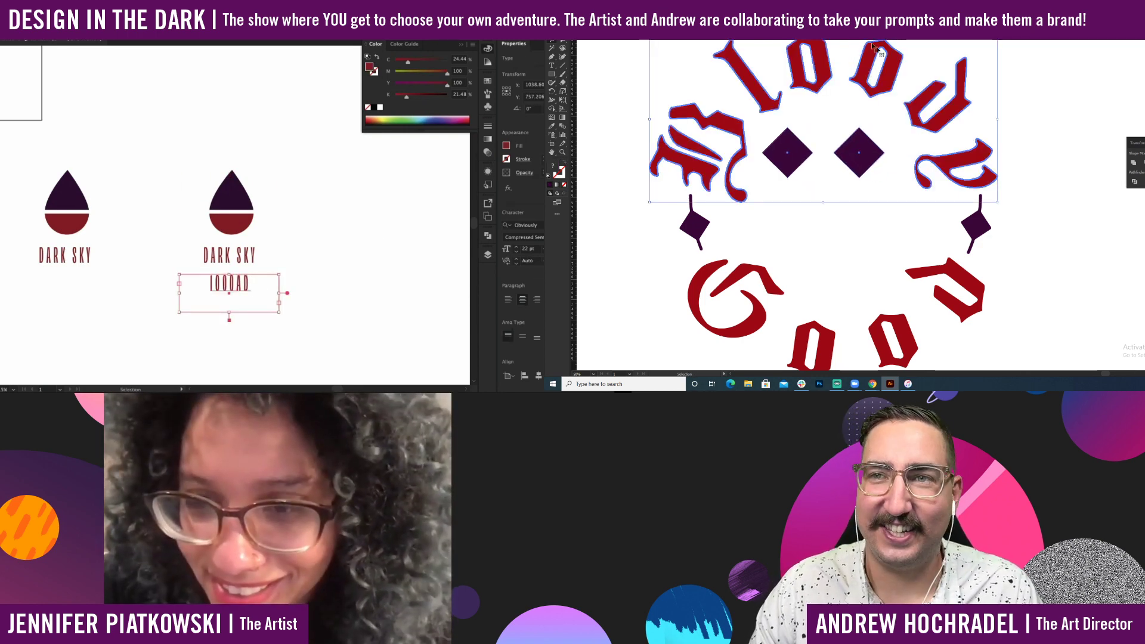
{"action": "left_click", "coordinate": [1028, 113]}
Preview other typefaces for the 1000AD text and nudge the pair of diamonds slightly right within the wordmark.
{"action": "left_click", "coordinate": [540, 225]}
{"action": "key", "text": "ctrl+minus"}
{"action": "key", "text": "ctrl+minus"}
{"action": "left_click_drag", "start_coordinate": [869, 204], "coordinate": [798, 225]}
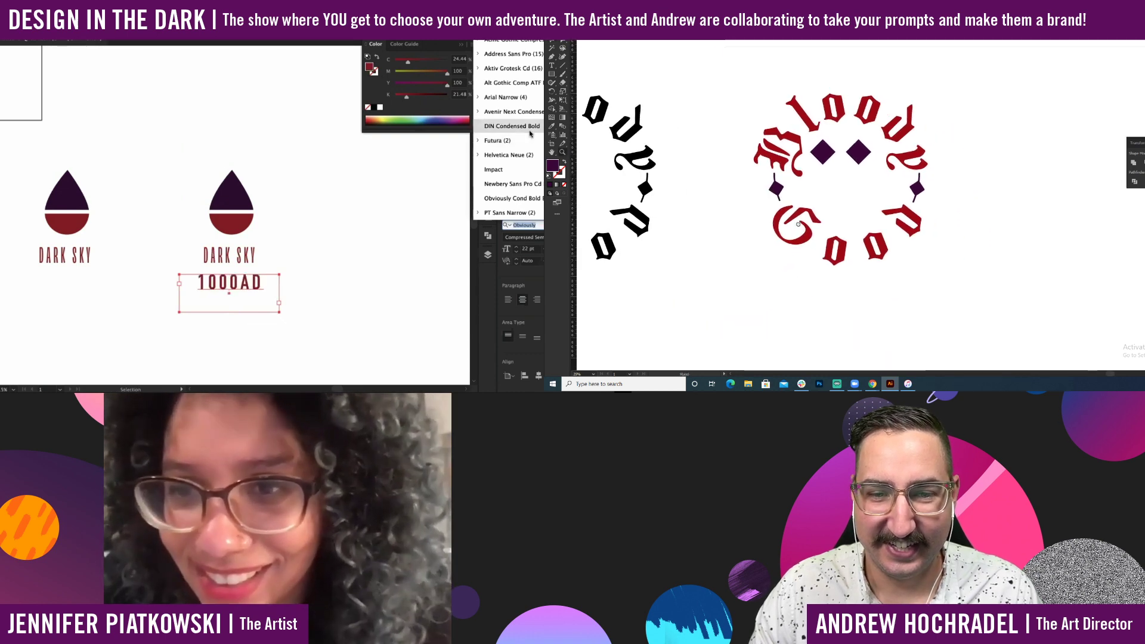
{"action": "left_click", "coordinate": [866, 154]}
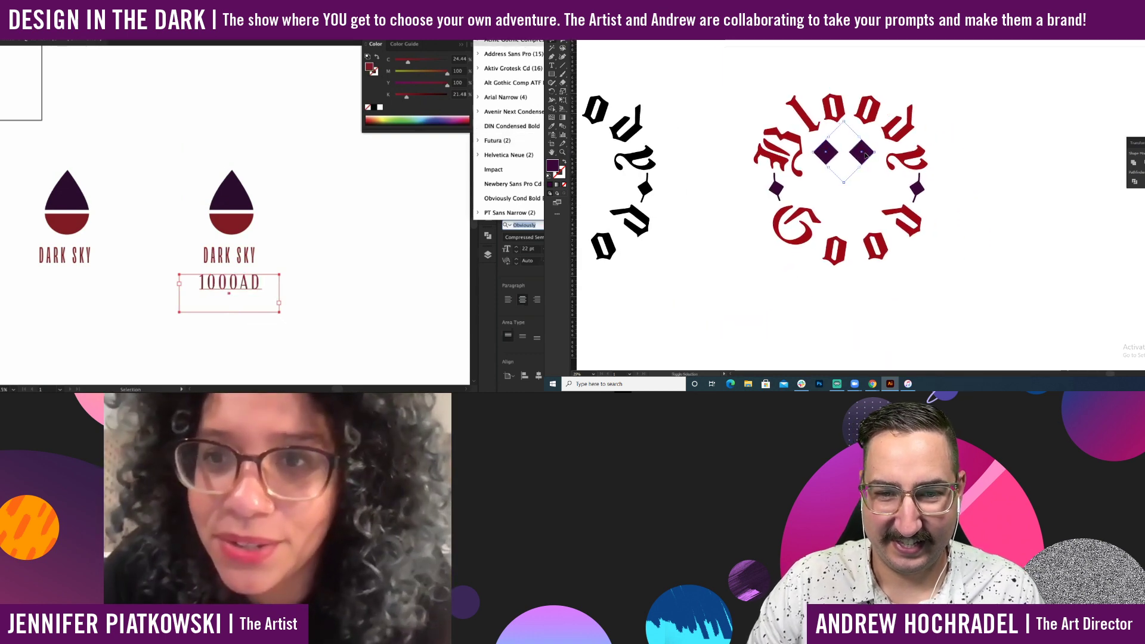
{"action": "left_click", "coordinate": [504, 16]}
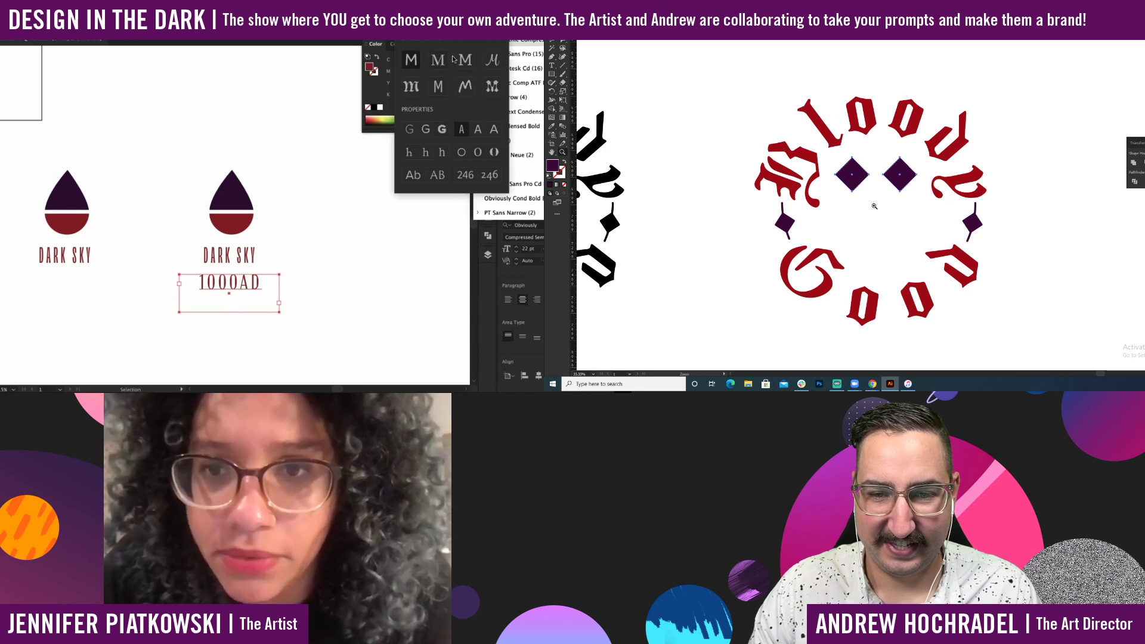
{"action": "left_click", "coordinate": [874, 206]}
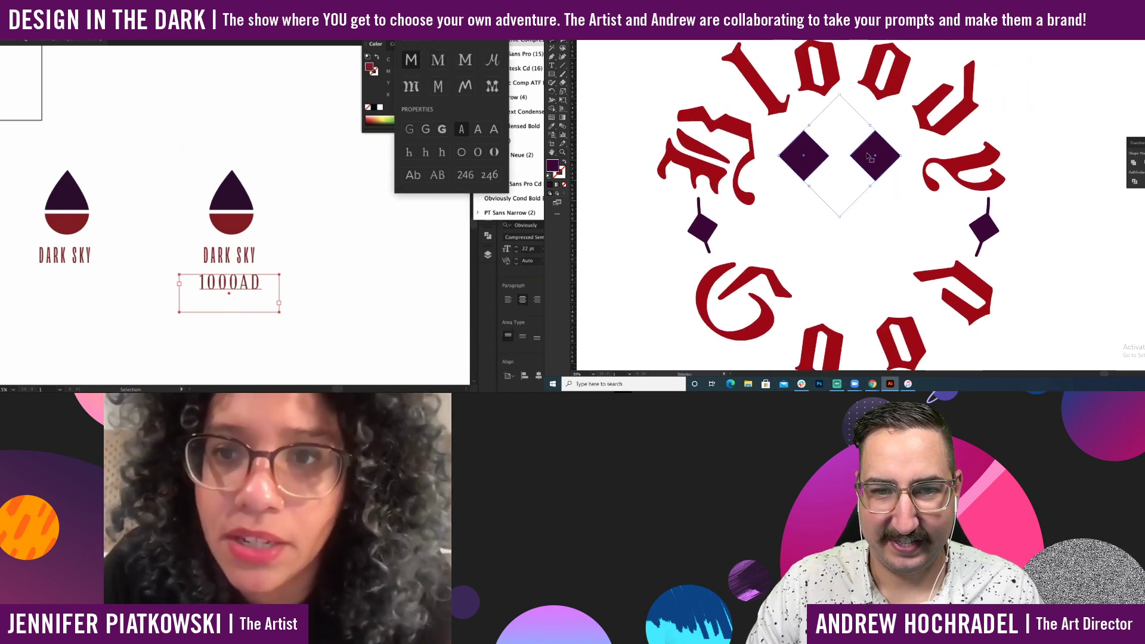
{"action": "key", "text": "shift+Right"}
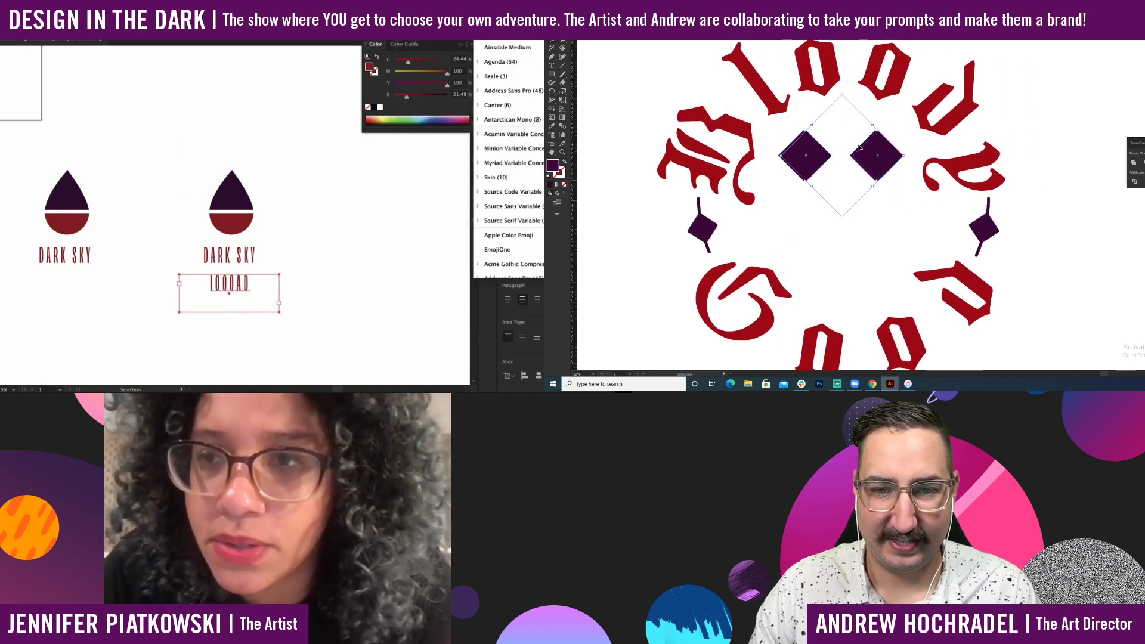
{"action": "key", "text": "shift+Left"}
Copy the pair of diamonds directly below itself and set the 1000AD text in Georgia Bold.
{"action": "left_click_drag", "start_coordinate": [862, 149], "coordinate": [888, 251]}
{"action": "left_click", "coordinate": [513, 263]}
{"action": "left_click", "coordinate": [507, 327]}
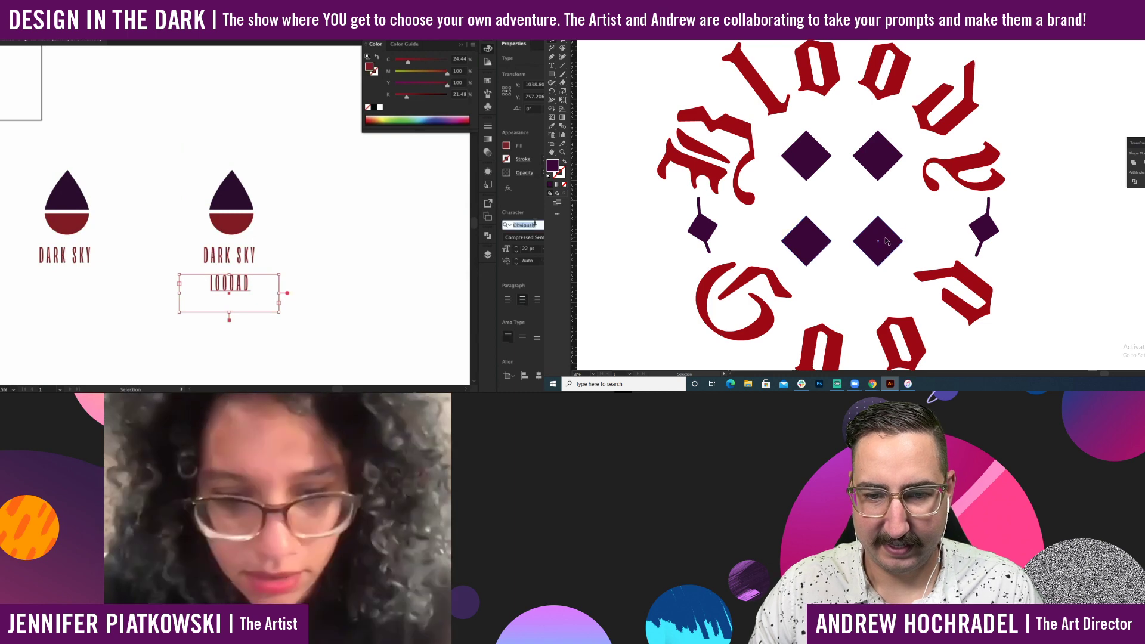
{"action": "double_click", "coordinate": [878, 241]}
{"action": "type", "text": "geor"}
{"action": "key", "text": "Escape"}
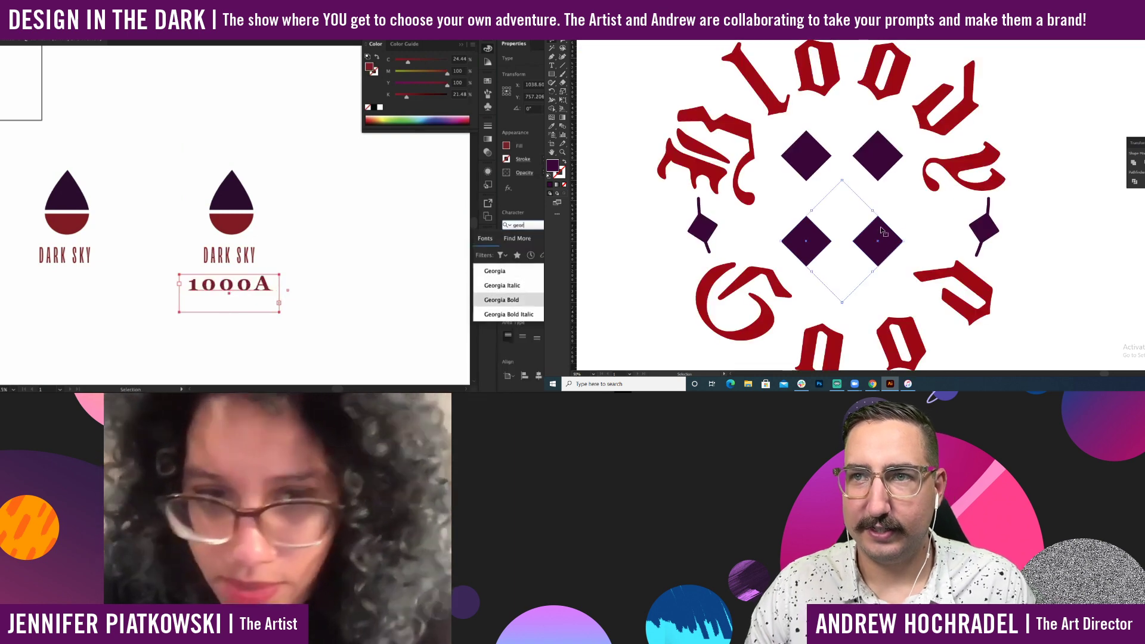
{"action": "key", "text": "Return"}
Add a fifth diamond in the middle of the other four, and tighten the 1000AD text so it fits on its line.
{"action": "left_click_drag", "start_coordinate": [888, 238], "coordinate": [856, 190]}
{"action": "key", "text": "ctrl+z"}
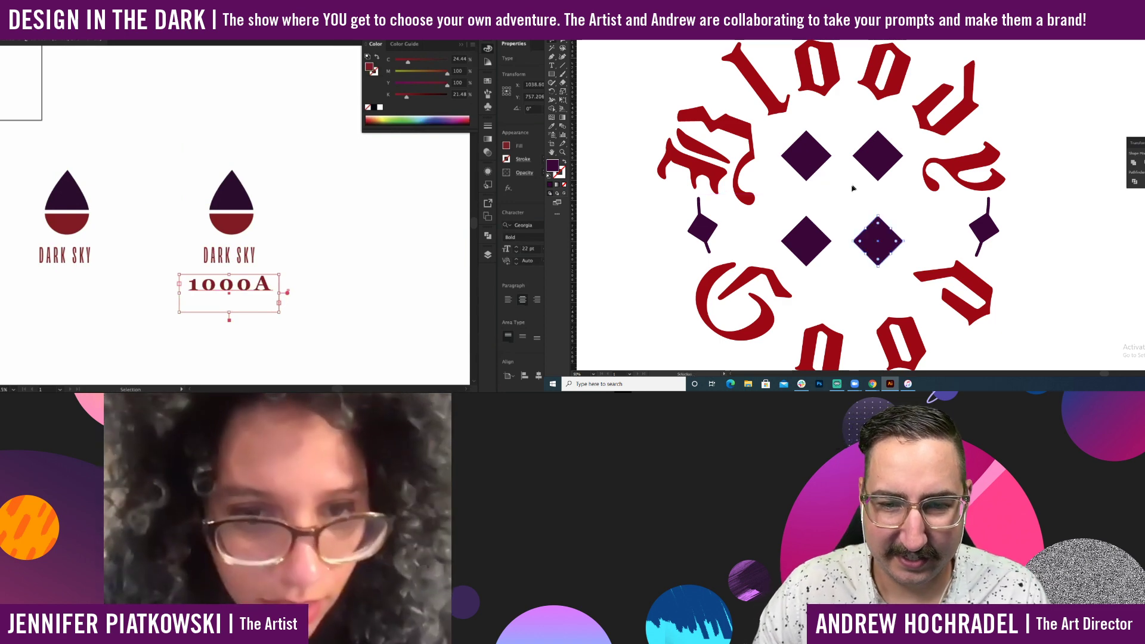
{"action": "left_click_drag", "start_coordinate": [882, 240], "coordinate": [847, 198]}
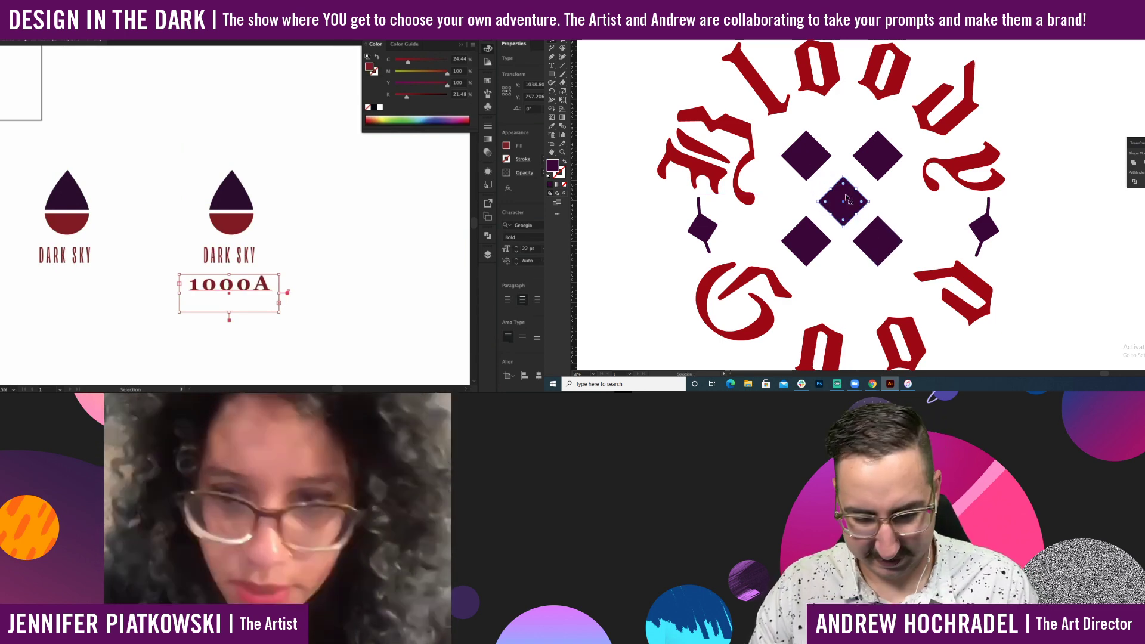
{"action": "type", "text": "D"}
{"action": "left_click", "coordinate": [877, 241]}
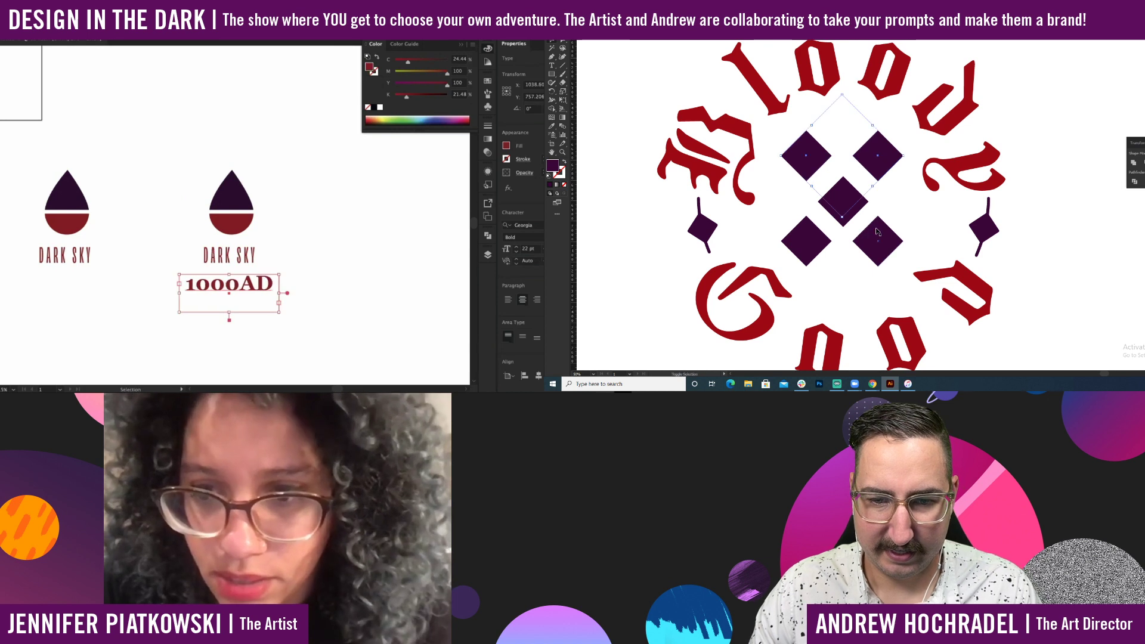
{"action": "left_click", "coordinate": [818, 230], "text": "shift"}
{"action": "left_click", "coordinate": [815, 162], "text": "shift"}
Try the digits 1234526 in place of the 1000AD text under Dark Sky.
{"action": "left_click", "coordinate": [279, 319]}
{"action": "left_click", "coordinate": [211, 285]}
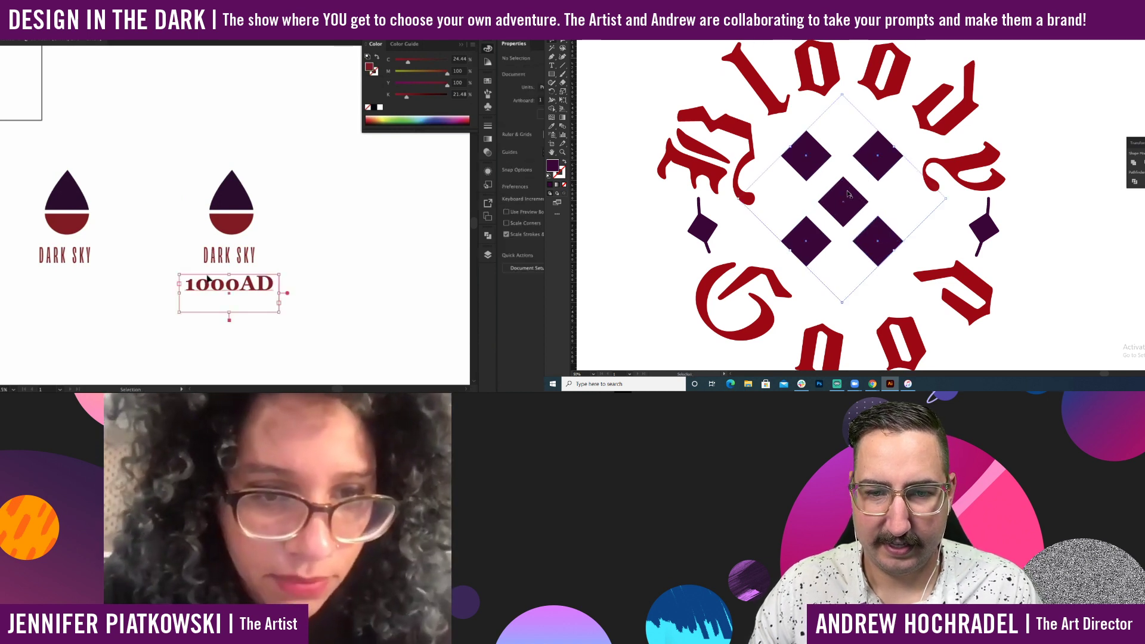
{"action": "double_click", "coordinate": [211, 285]}
{"action": "type", "text": "123"}
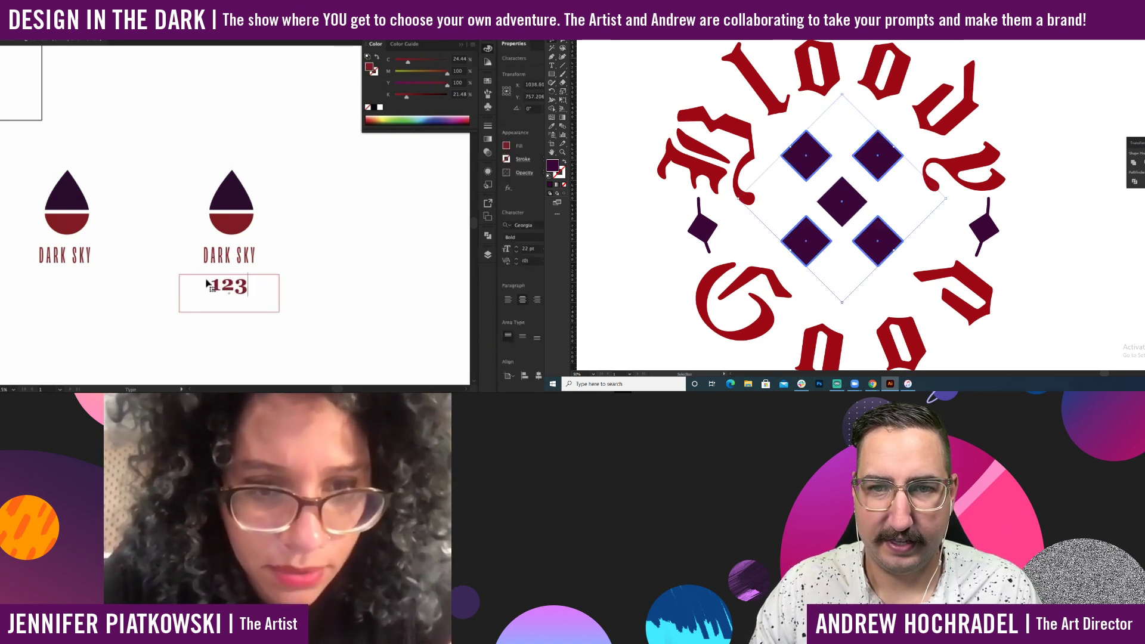
{"action": "type", "text": "45"}
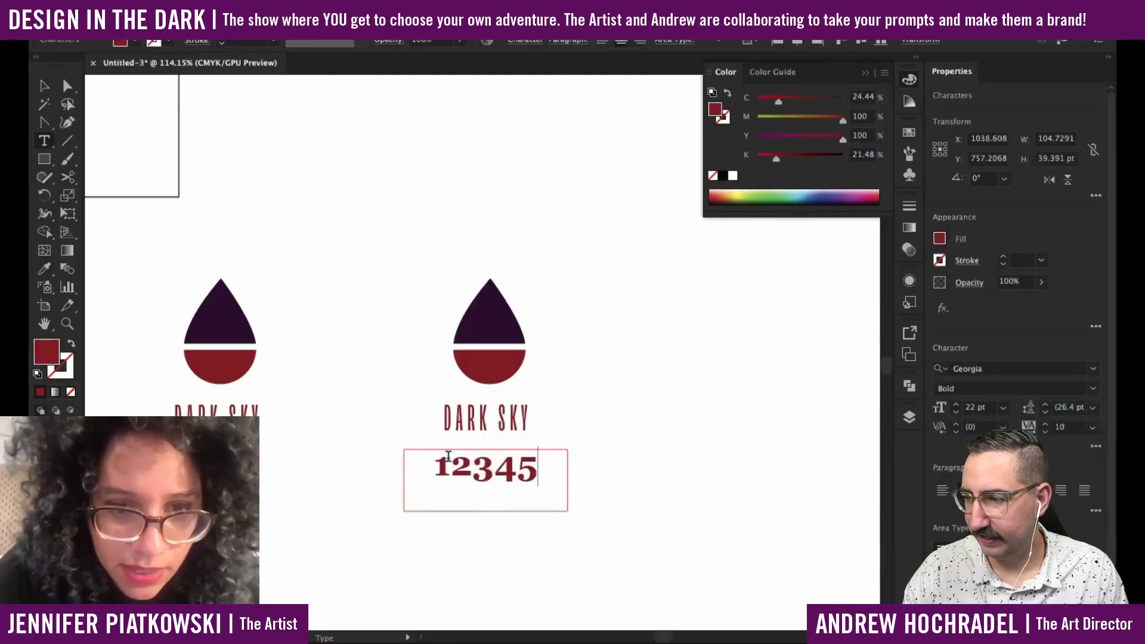
{"action": "type", "text": "26"}
Replace the trial digits under Dark Sky with 1000 and set their tracking to 30.
{"action": "double_click", "coordinate": [458, 467]}
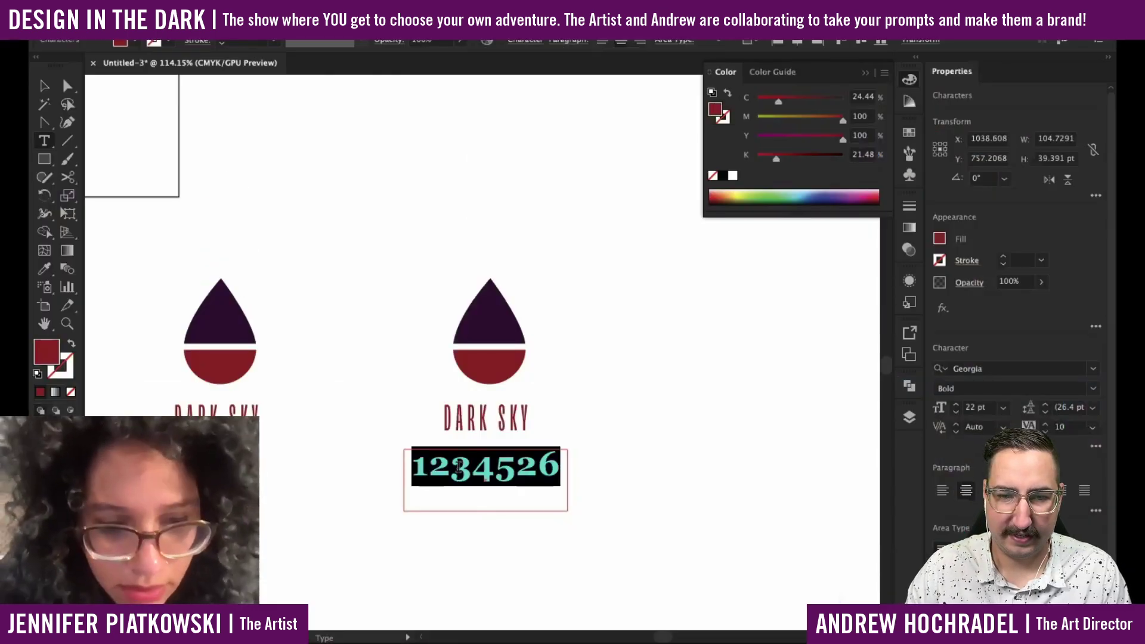
{"action": "type", "text": "1000"}
{"action": "left_click_drag", "start_coordinate": [530, 456], "coordinate": [367, 462]}
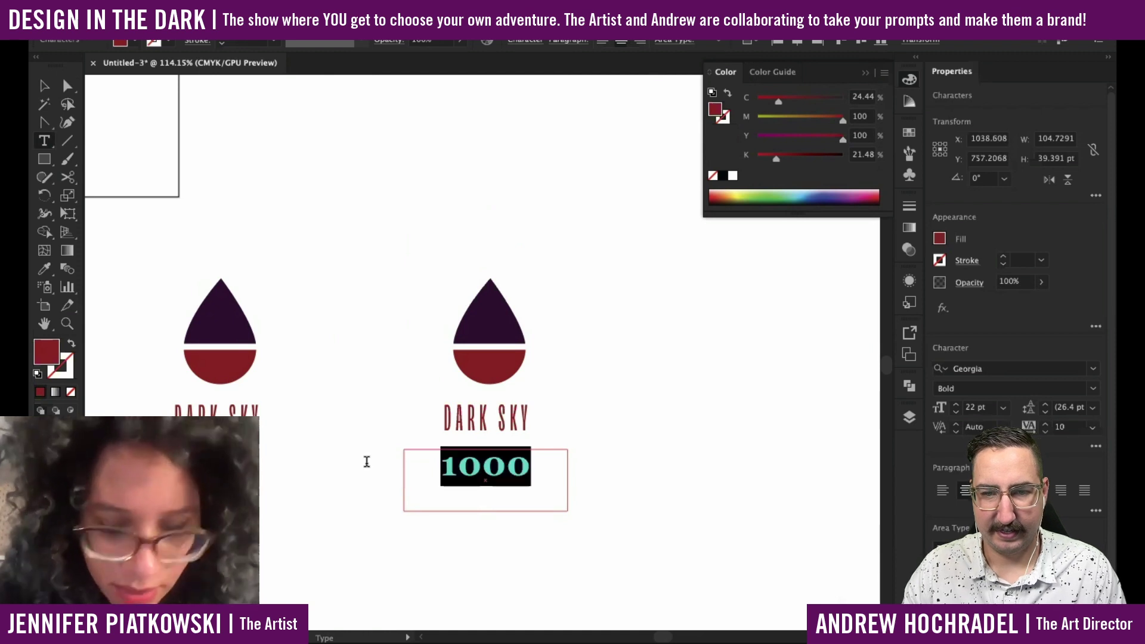
{"action": "key", "text": "alt+Left"}
{"action": "key", "text": "alt+Left"}
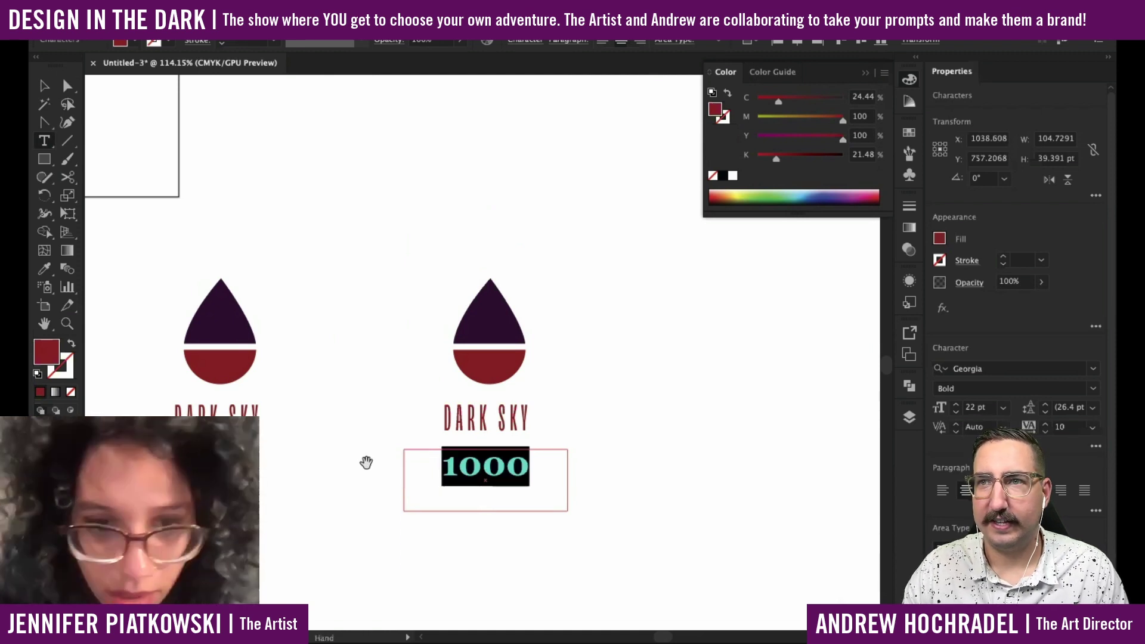
{"action": "key", "text": "alt+Right"}
{"action": "key", "text": "alt+Right"}
{"action": "key", "text": "alt+Right"}
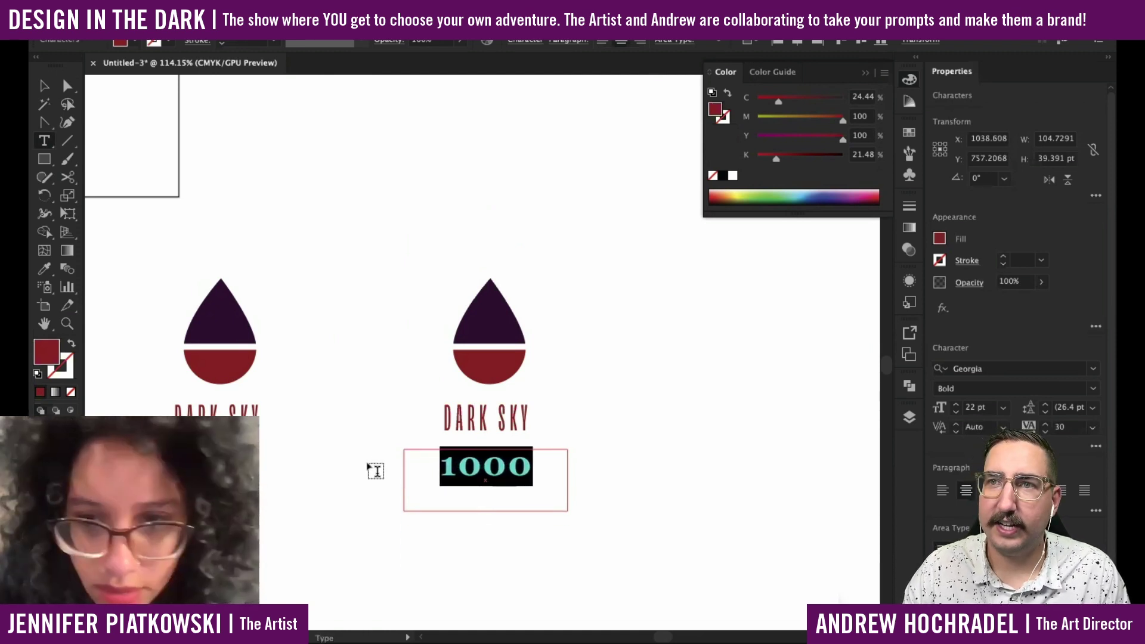
Reduce the number 1000 under Dark Sky to 10 pt and finish editing the text.
{"action": "left_click", "coordinate": [956, 412]}
{"action": "left_click", "coordinate": [956, 412]}
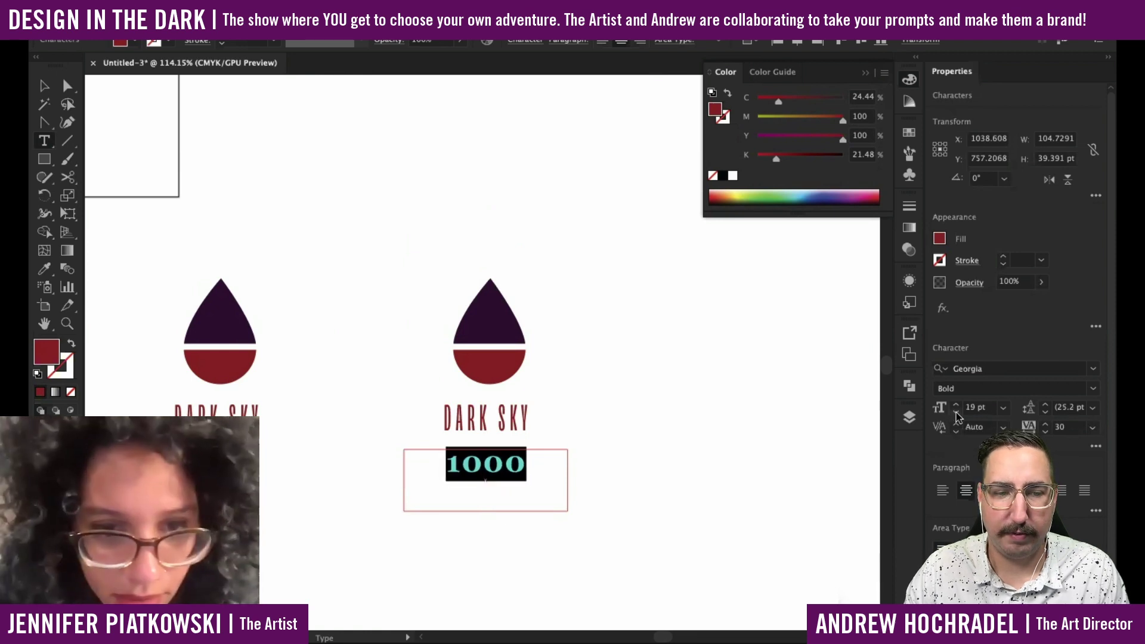
{"action": "left_click", "coordinate": [956, 412]}
{"action": "left_click", "coordinate": [956, 412]}
{"action": "left_click", "coordinate": [637, 518]}
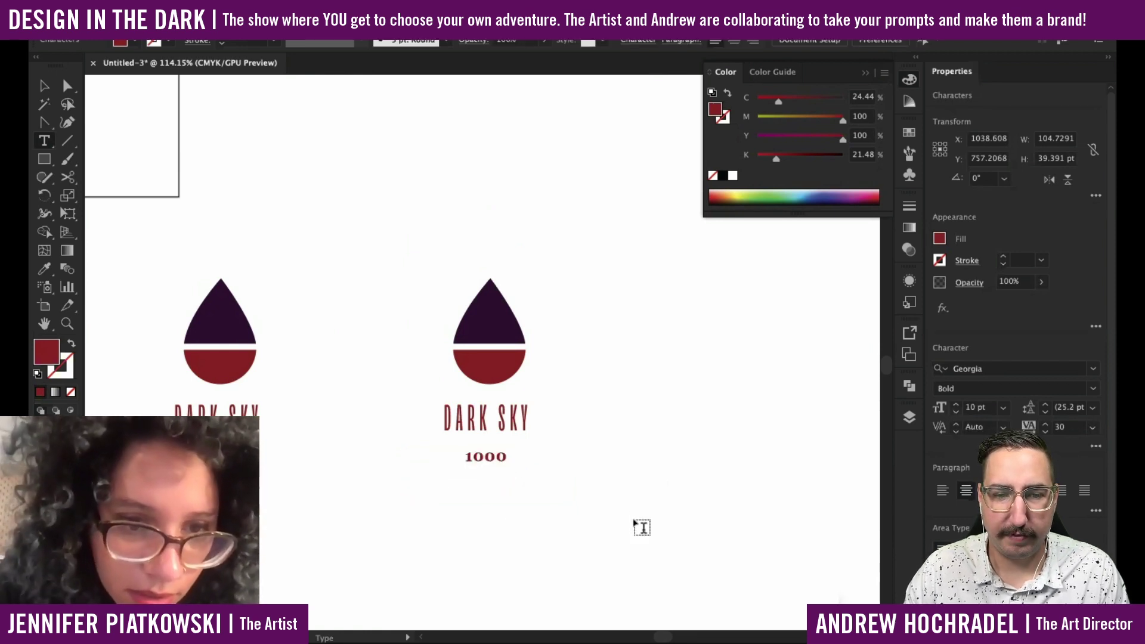
{"action": "key", "text": "Escape"}
{"action": "left_click", "coordinate": [502, 469]}
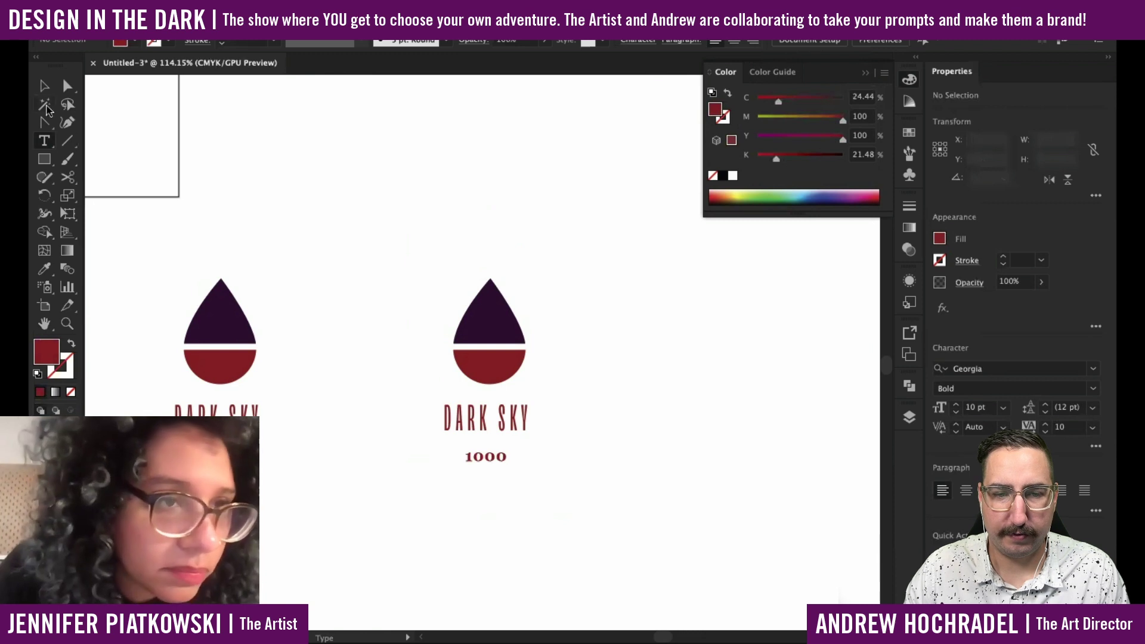
Append AD to the 1000 line under the Dark Sky lettering so it reads 1000AD.
{"action": "left_click", "coordinate": [45, 86]}
{"action": "left_click", "coordinate": [496, 461]}
{"action": "double_click", "coordinate": [508, 457]}
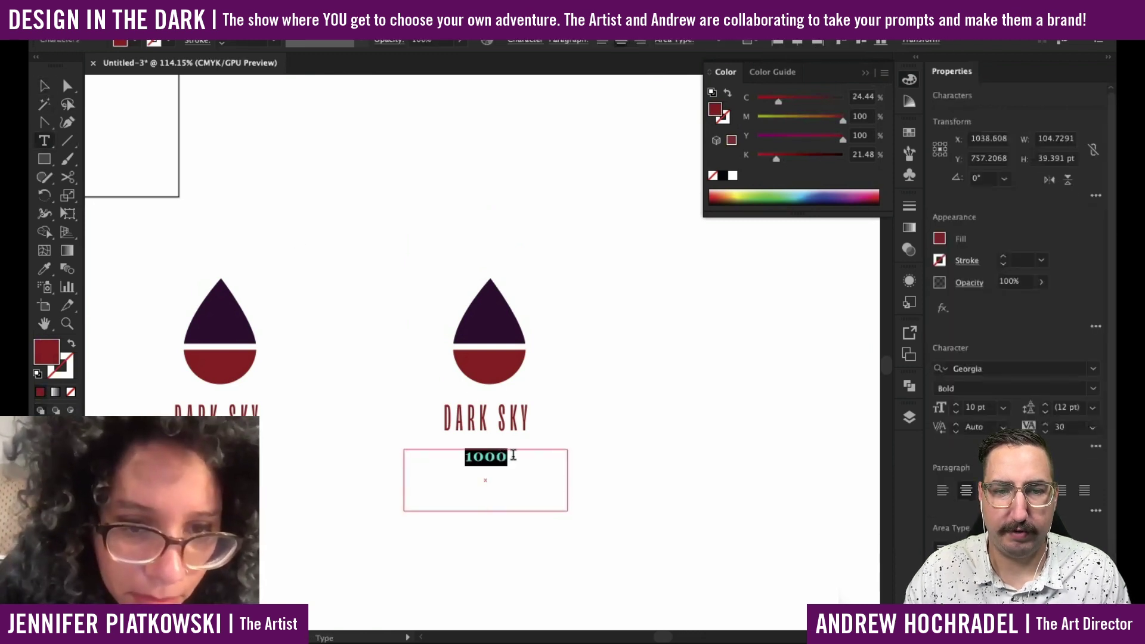
{"action": "type", "text": "AD"}
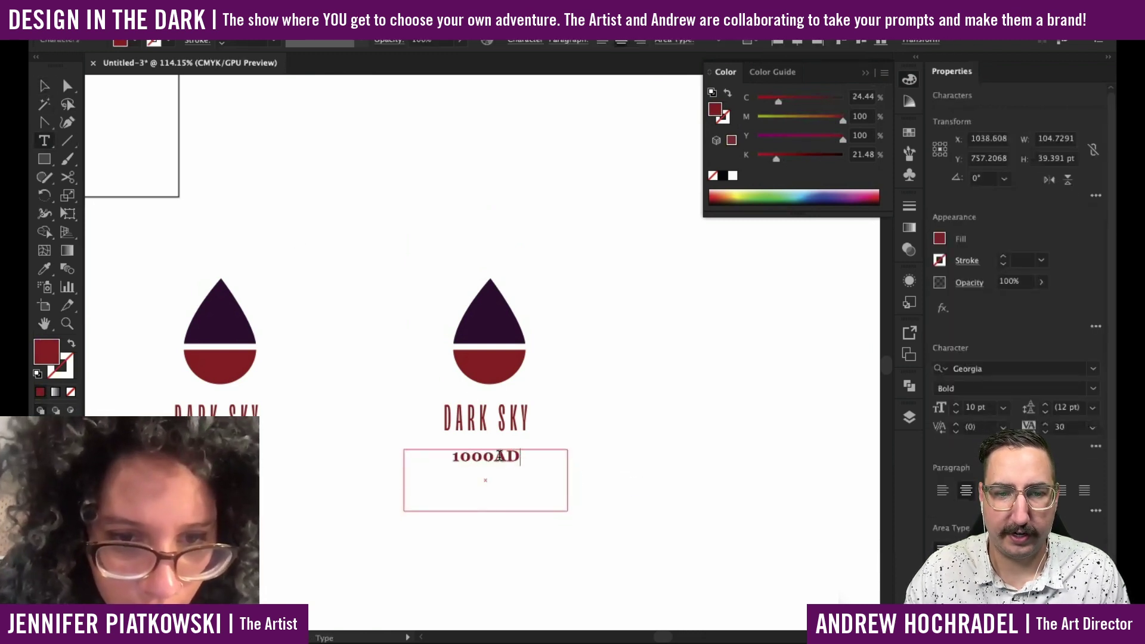
Preview alternative fonts on the whole 1000AD line, starting from Georgia and browsing through the alphabetical font list.
{"action": "key", "text": "super+a"}
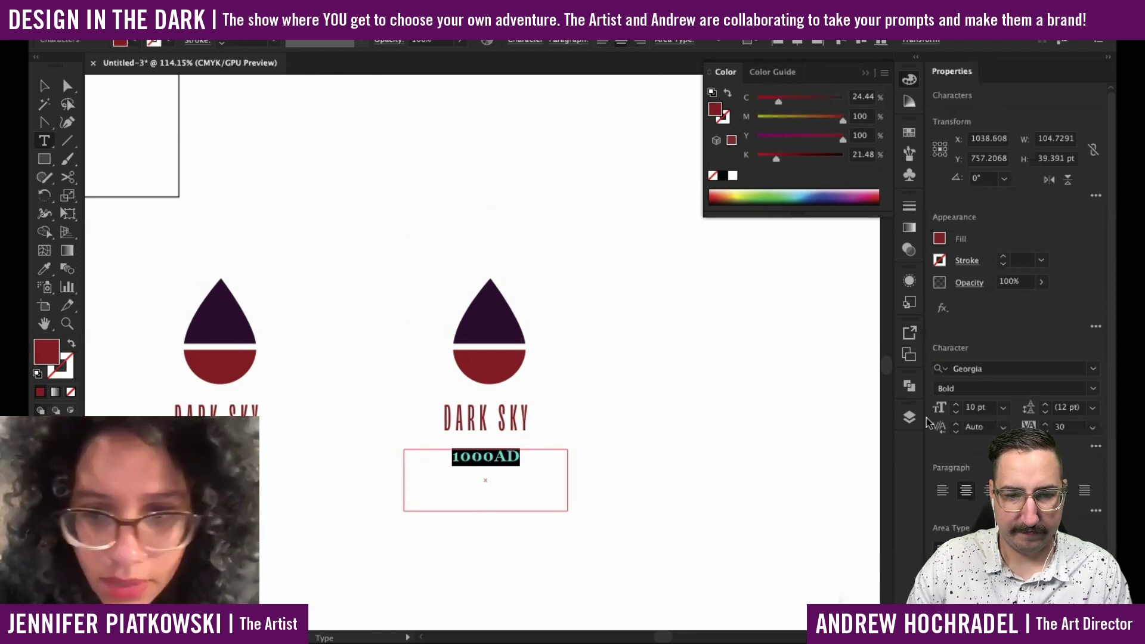
{"action": "left_click", "coordinate": [1093, 371]}
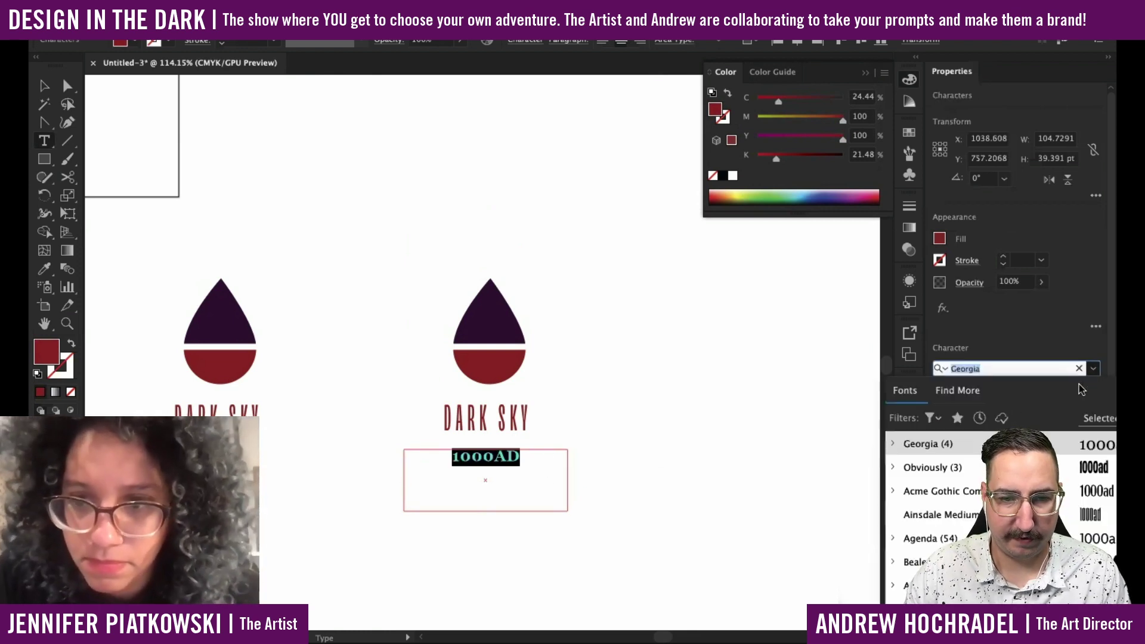
{"action": "scroll", "coordinate": [954, 513], "scroll_direction": "down", "scroll_amount": 5}
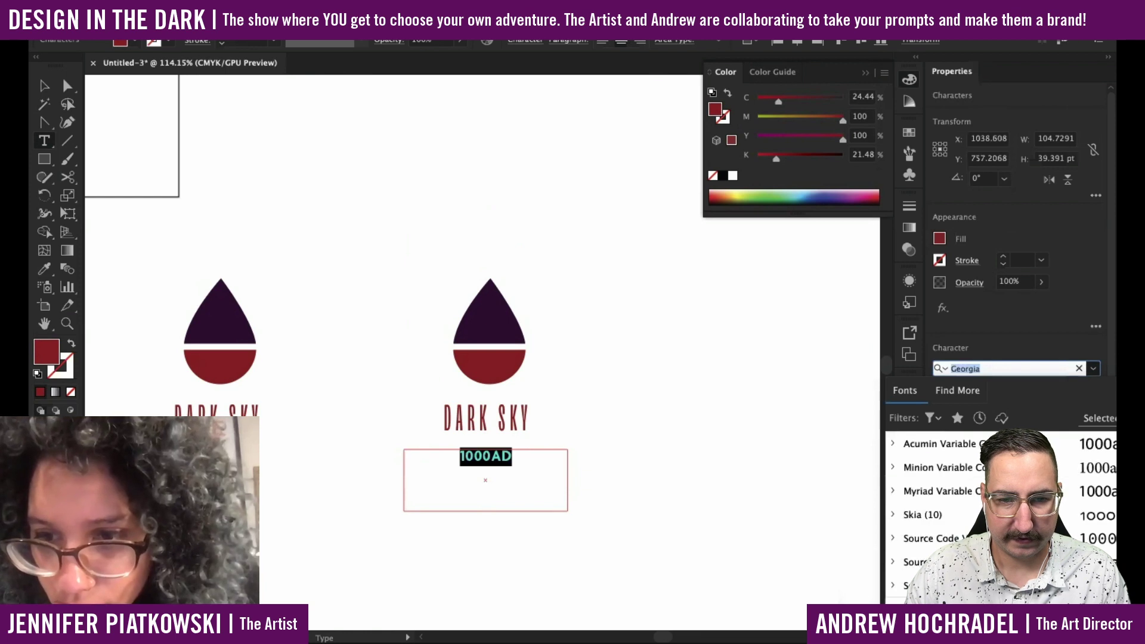
{"action": "scroll", "coordinate": [954, 513], "scroll_direction": "up", "scroll_amount": 2}
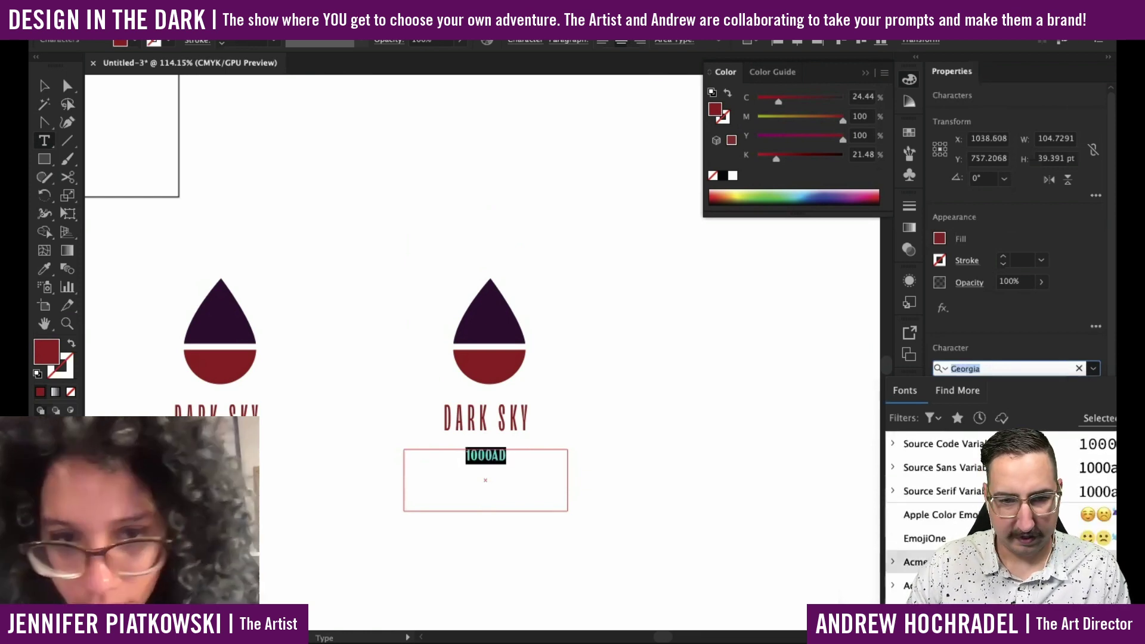
{"action": "scroll", "coordinate": [954, 513], "scroll_direction": "down", "scroll_amount": 3}
{"action": "scroll", "coordinate": [954, 513], "scroll_direction": "down", "scroll_amount": 5}
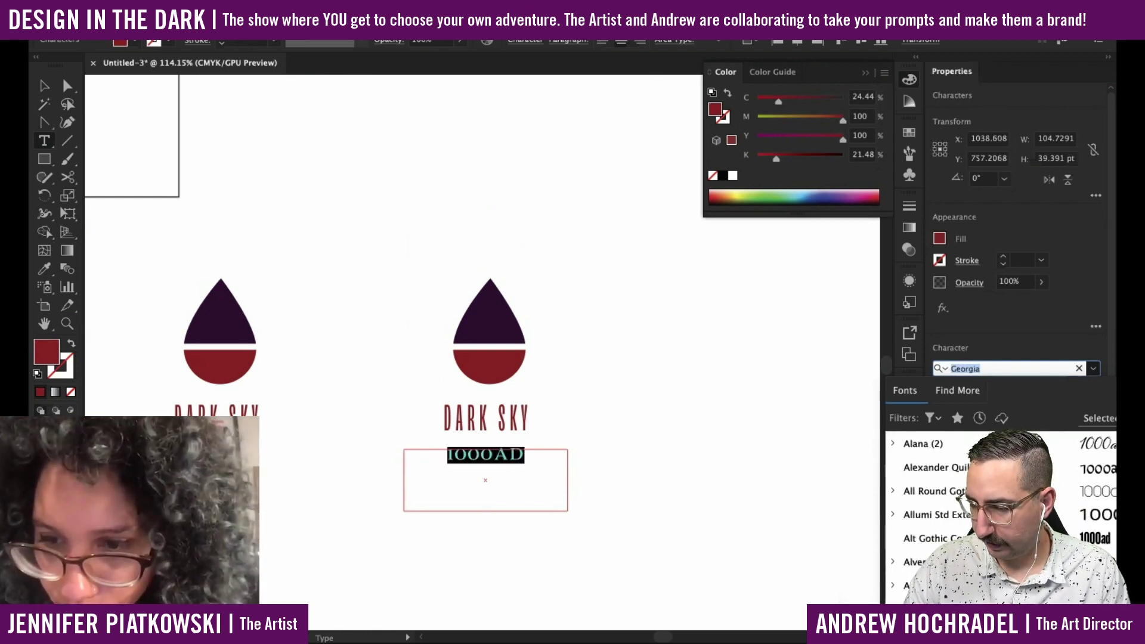
{"action": "scroll", "coordinate": [954, 513], "scroll_direction": "down", "scroll_amount": 3}
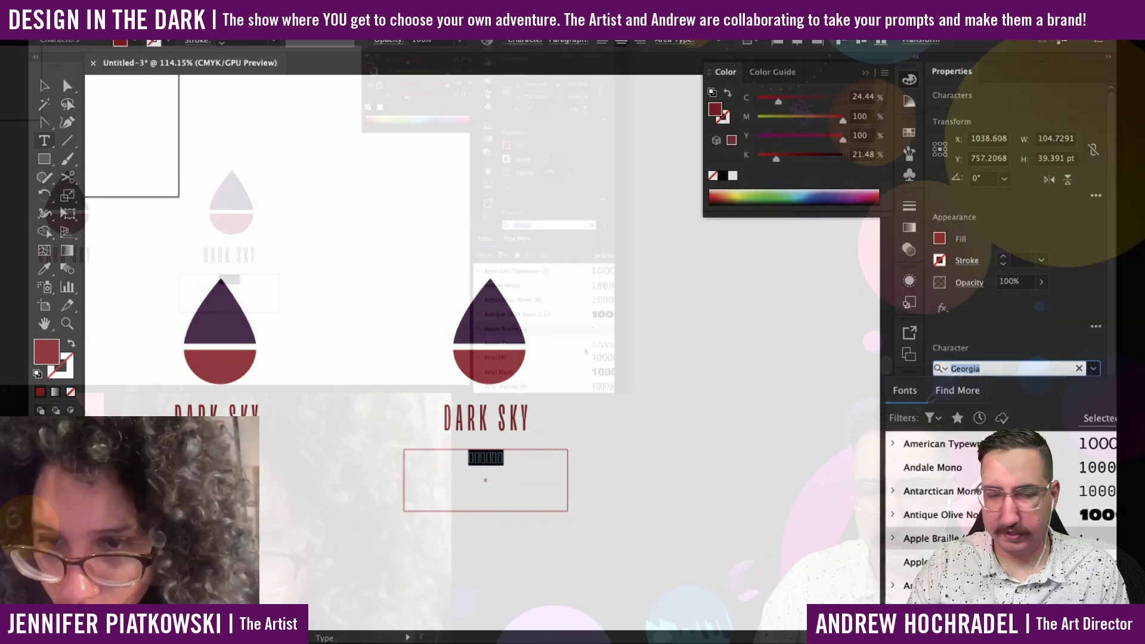
{"action": "scroll", "coordinate": [508, 328], "scroll_direction": "down", "scroll_amount": 5}
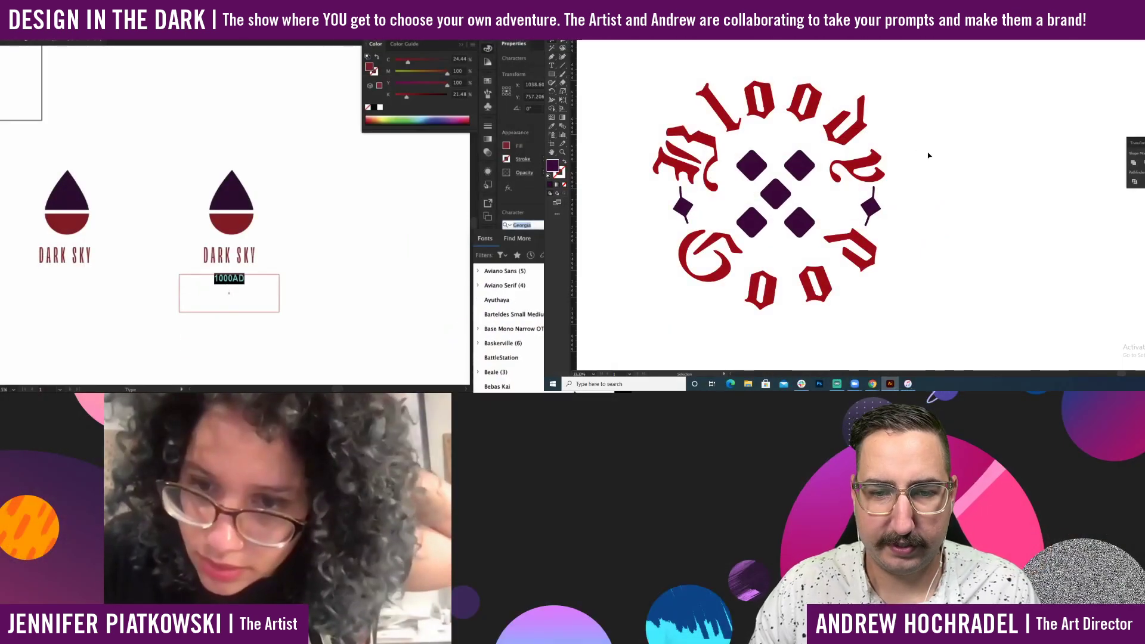
Delete the five purple diamonds inside the red circular Bloody Good wordmark, keeping the two side ornaments.
{"action": "key", "text": "ctrl+minus"}
{"action": "left_click", "coordinate": [863, 209], "text": "alt"}
{"action": "scroll", "coordinate": [513, 387], "scroll_direction": "down", "scroll_amount": 6}
{"action": "left_click_drag", "start_coordinate": [713, 205], "coordinate": [793, 105]}
{"action": "left_click", "coordinate": [860, 171]}
{"action": "left_click_drag", "start_coordinate": [847, 179], "coordinate": [890, 176]}
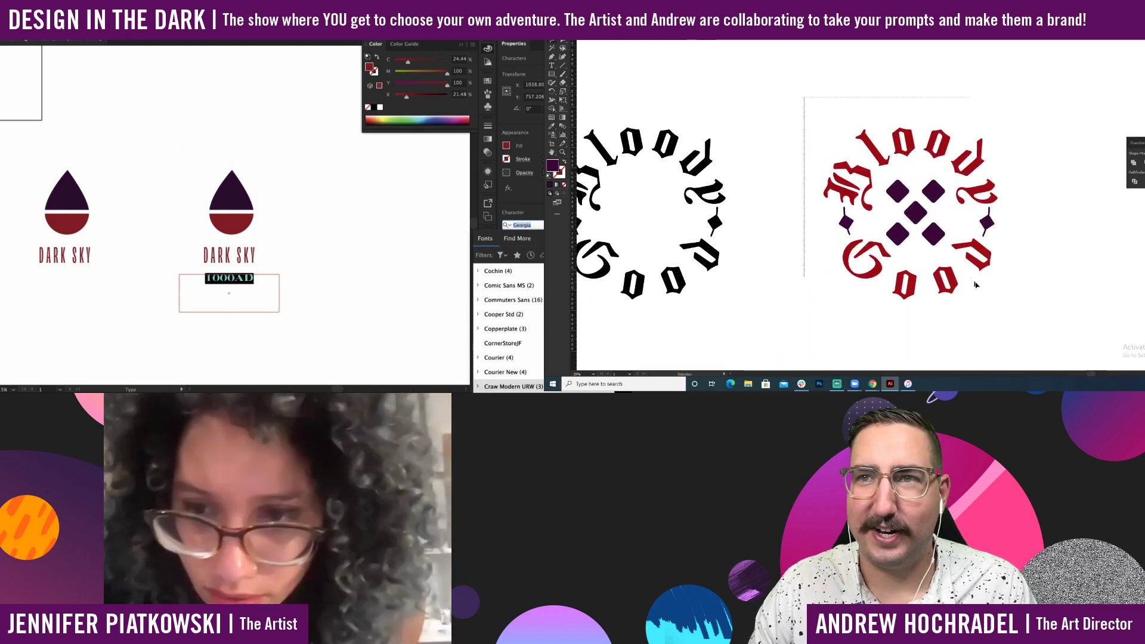
{"action": "scroll", "coordinate": [509, 328], "scroll_direction": "down", "scroll_amount": 3}
{"action": "left_click_drag", "start_coordinate": [829, 239], "coordinate": [951, 160]}
{"action": "scroll", "coordinate": [513, 292], "scroll_direction": "down", "scroll_amount": 3}
{"action": "scroll", "coordinate": [509, 374], "scroll_direction": "down", "scroll_amount": 1}
{"action": "left_click", "coordinate": [916, 177], "text": "ctrl"}
{"action": "left_click", "coordinate": [799, 245], "text": "ctrl"}
{"action": "scroll", "coordinate": [479, 381], "scroll_direction": "down", "scroll_amount": 2}
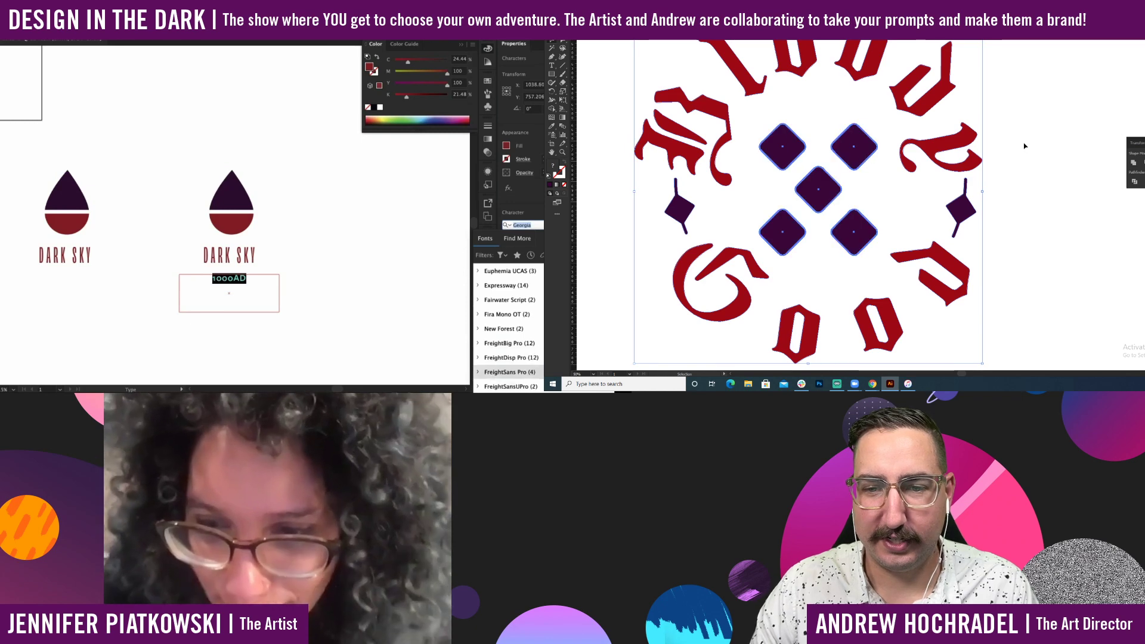
{"action": "left_click", "coordinate": [1026, 145]}
{"action": "scroll", "coordinate": [508, 328], "scroll_direction": "down", "scroll_amount": 3}
{"action": "left_click", "coordinate": [854, 145]}
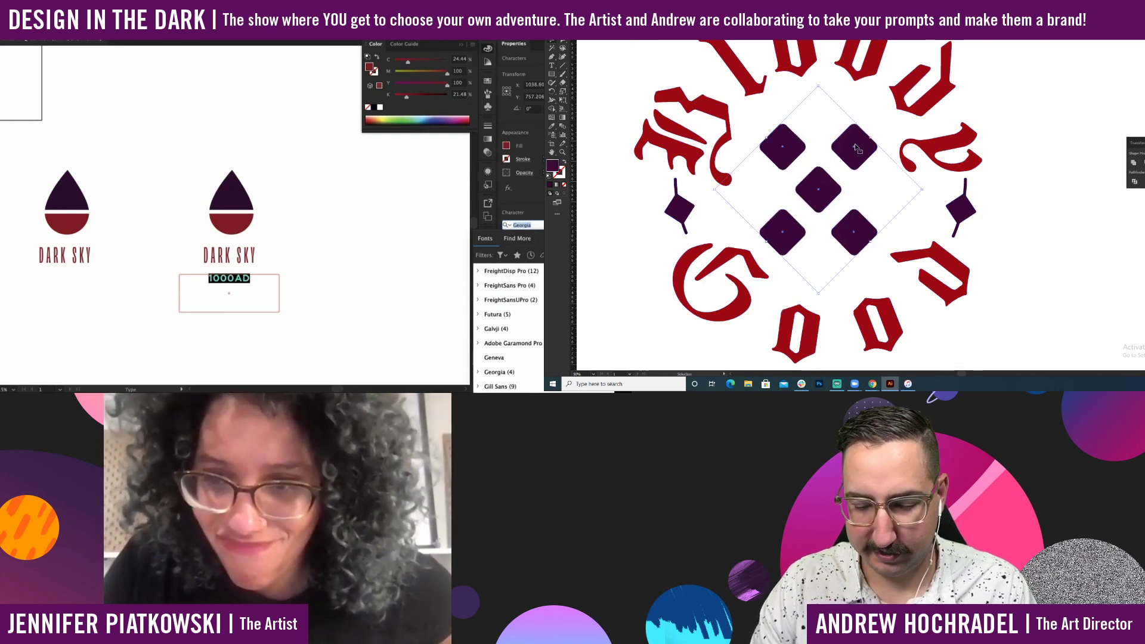
{"action": "key", "text": "Delete"}
Preview further fonts for the 1000AD line down to the Noto Sans families, and leave the line in Georgia.
{"action": "scroll", "coordinate": [508, 328], "scroll_direction": "down", "scroll_amount": 5}
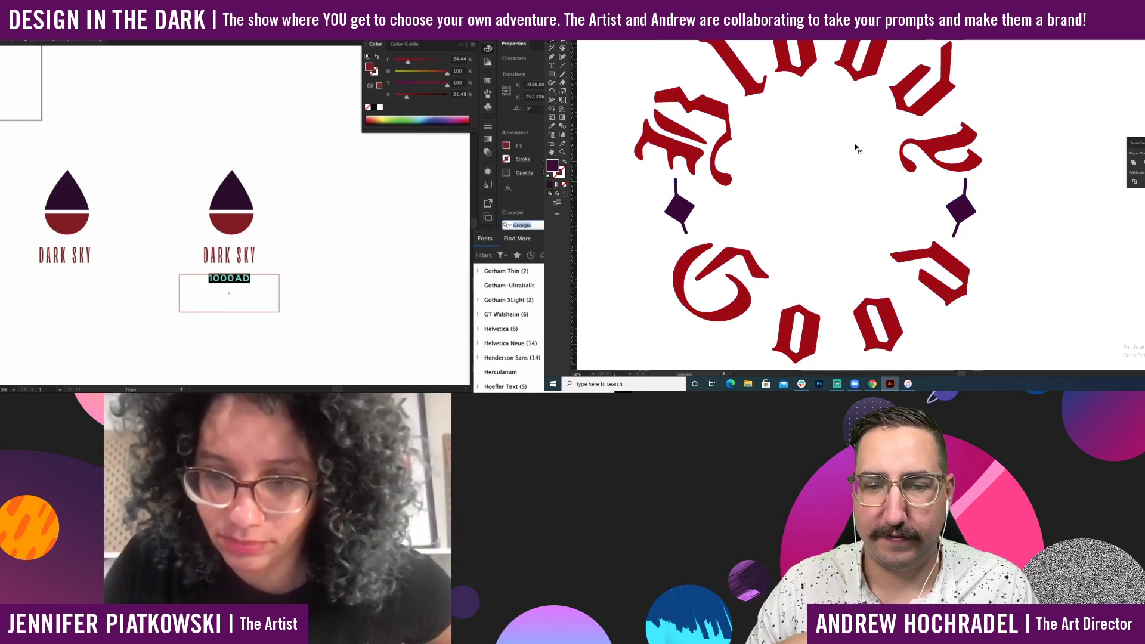
{"action": "scroll", "coordinate": [508, 328], "scroll_direction": "down", "scroll_amount": 3}
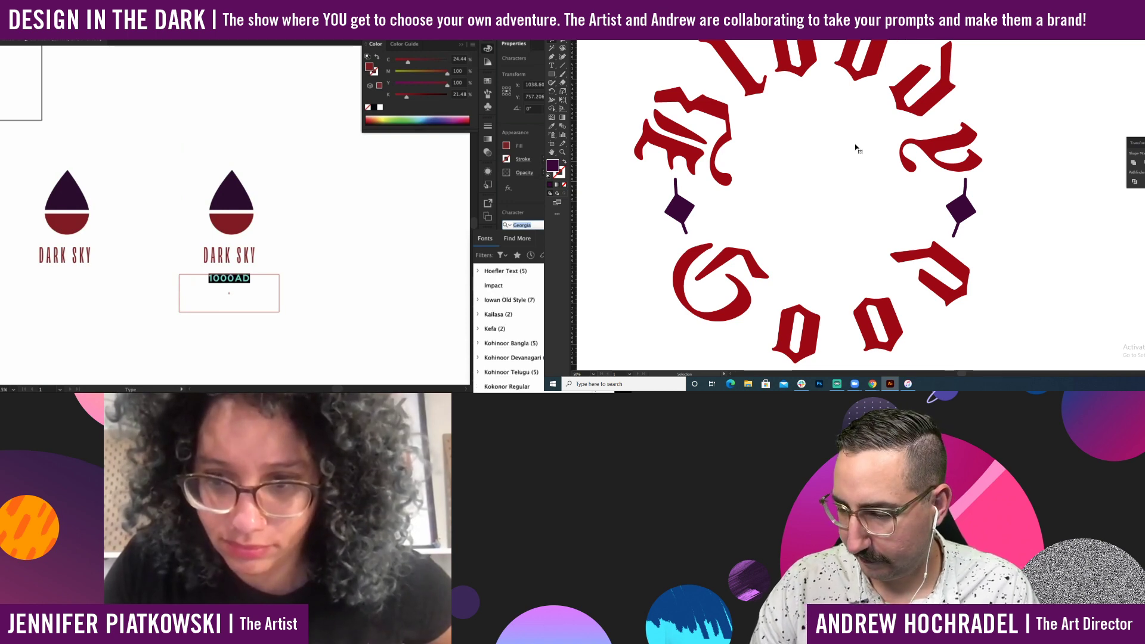
{"action": "scroll", "coordinate": [509, 328], "scroll_direction": "down", "scroll_amount": 3}
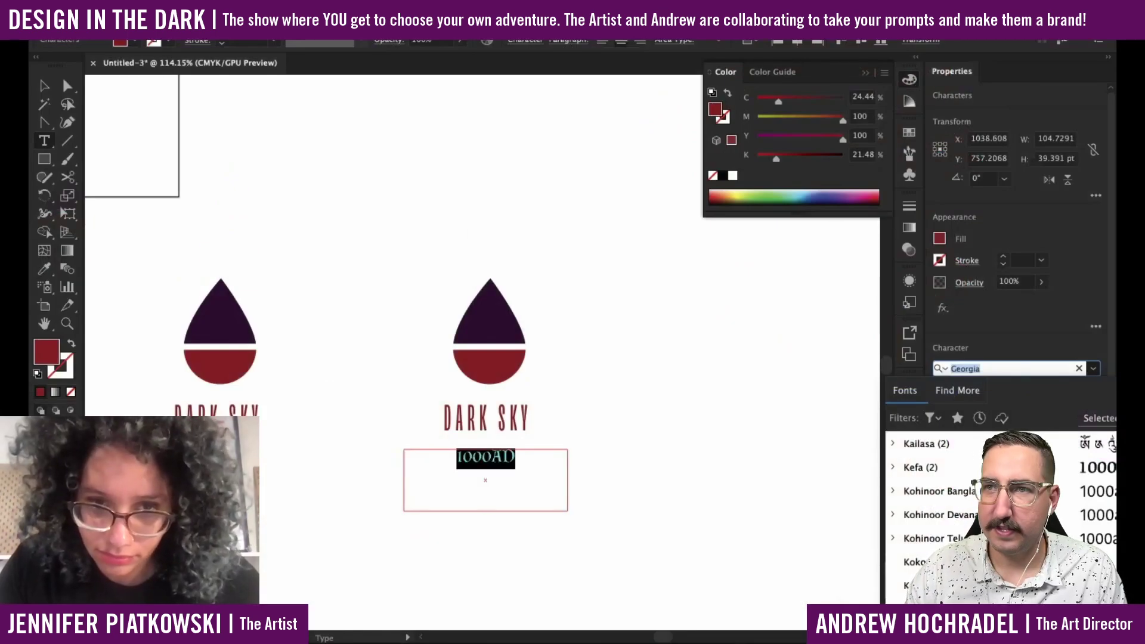
{"action": "scroll", "coordinate": [1014, 514], "scroll_direction": "down", "scroll_amount": 3}
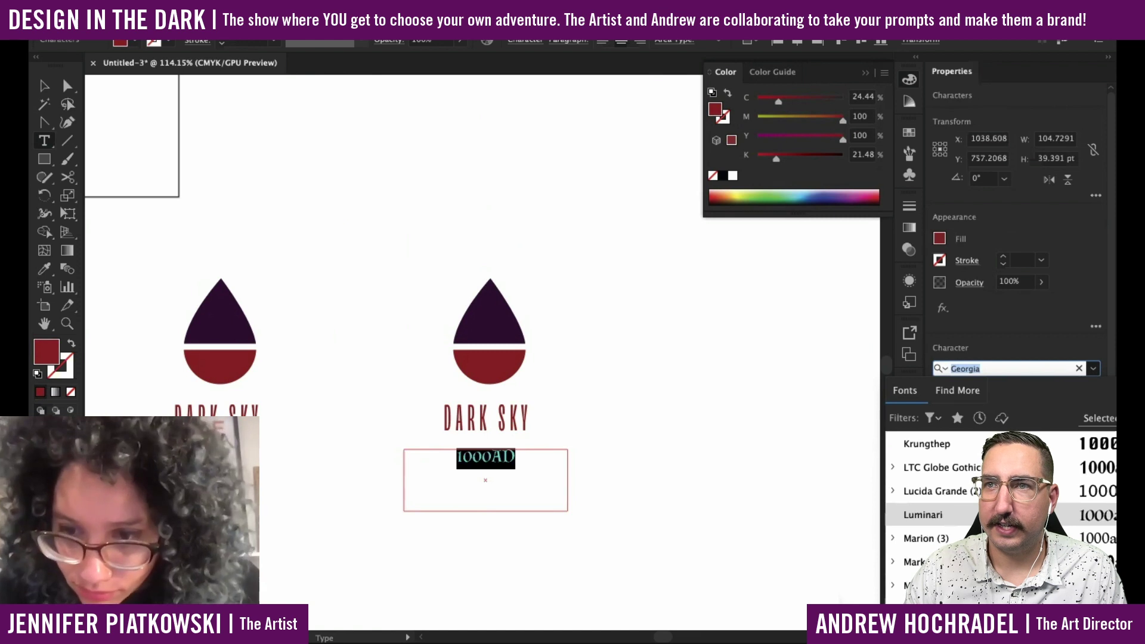
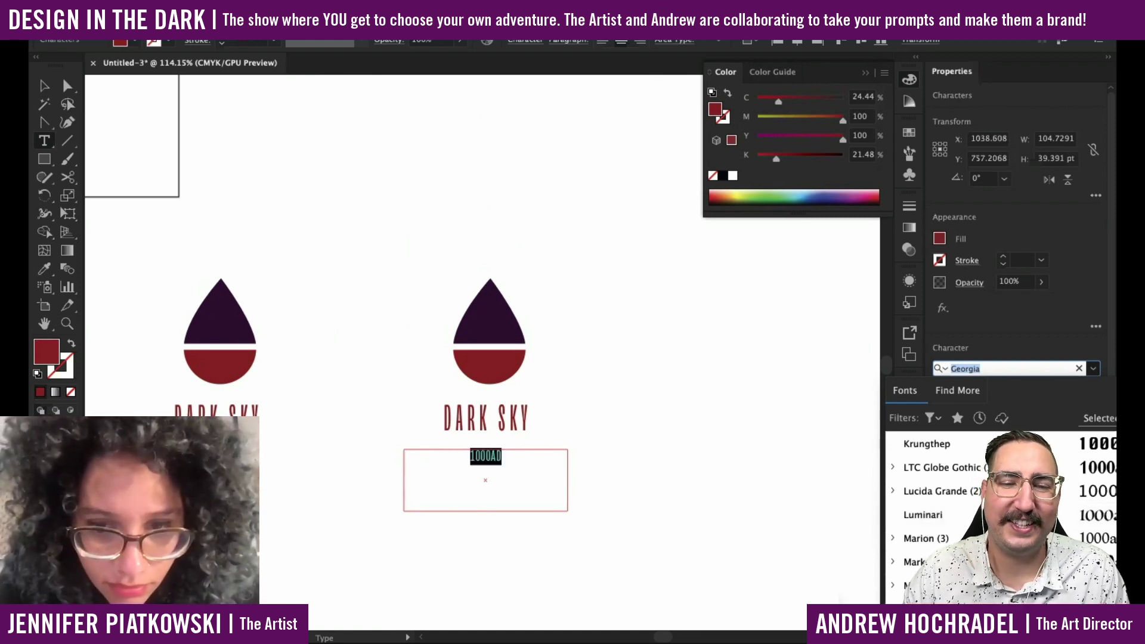
{"action": "scroll", "coordinate": [1014, 514], "scroll_direction": "down", "scroll_amount": 3}
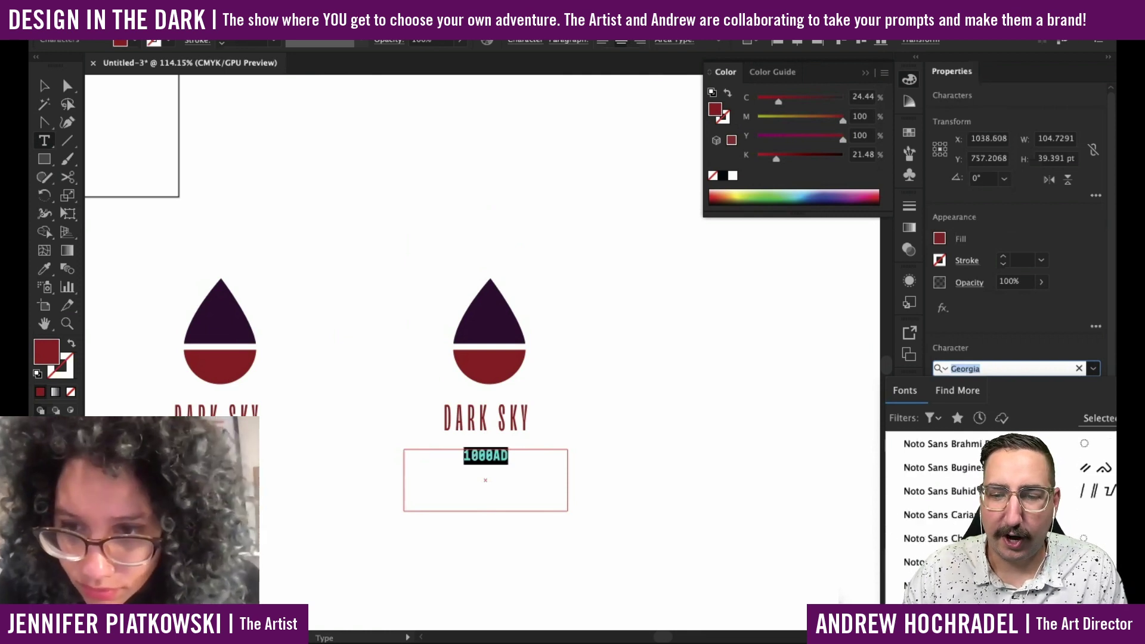
{"action": "scroll", "coordinate": [985, 514], "scroll_direction": "up", "scroll_amount": 15}
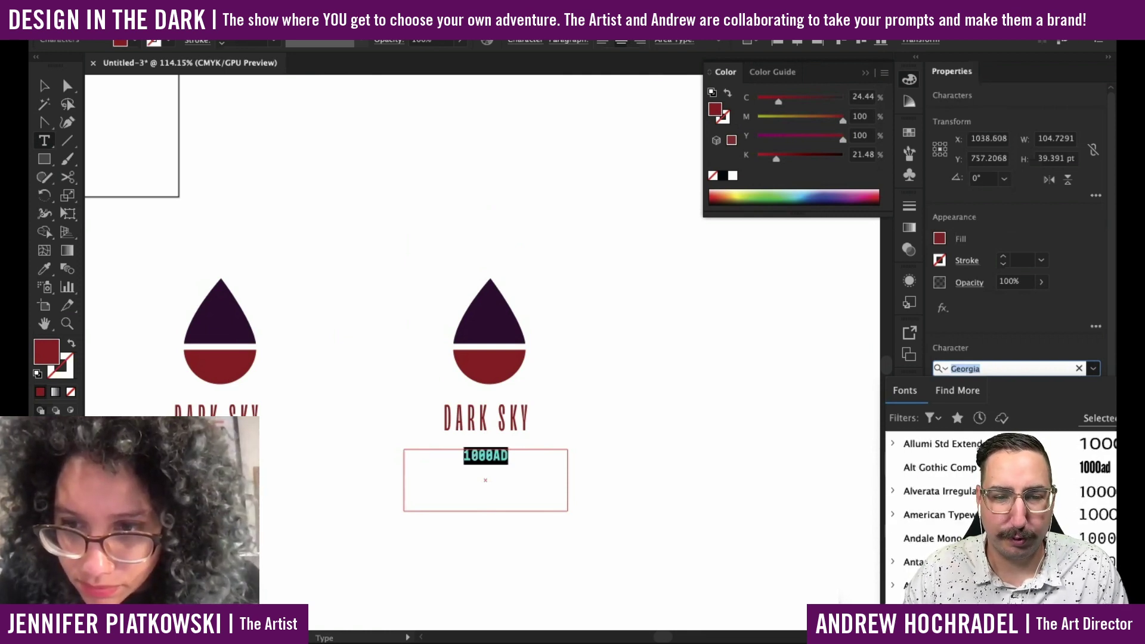
{"action": "scroll", "coordinate": [984, 514], "scroll_direction": "up", "scroll_amount": 10}
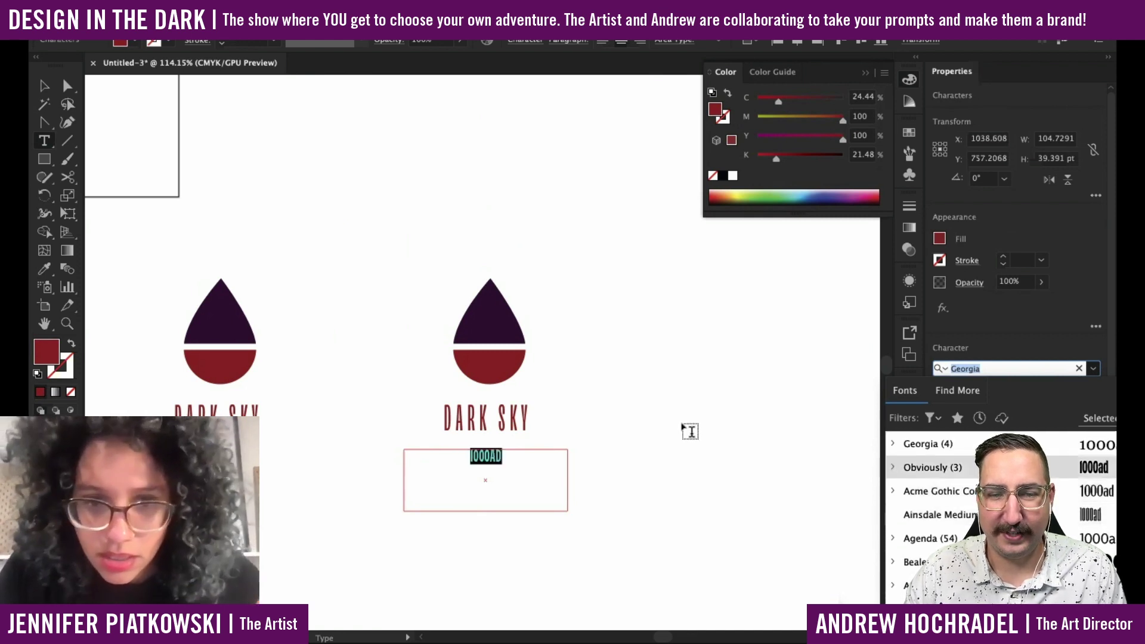
{"action": "left_click", "coordinate": [690, 430]}
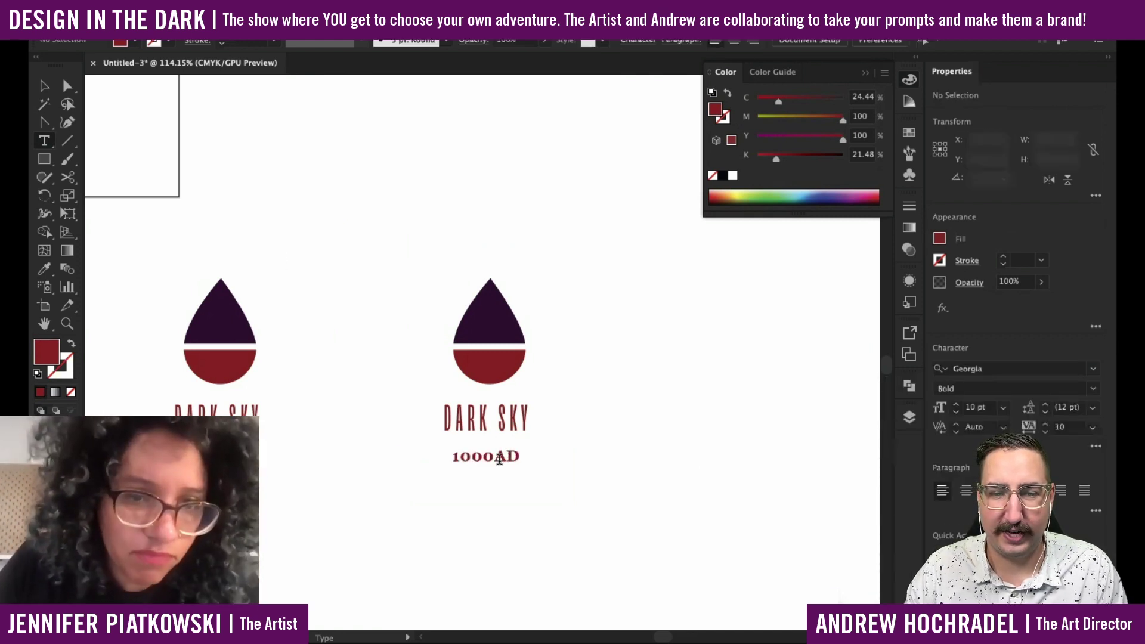
Delete the 1000AD text from below the Dark Sky lettering.
{"action": "double_click", "coordinate": [499, 459]}
{"action": "left_click", "coordinate": [37, 88]}
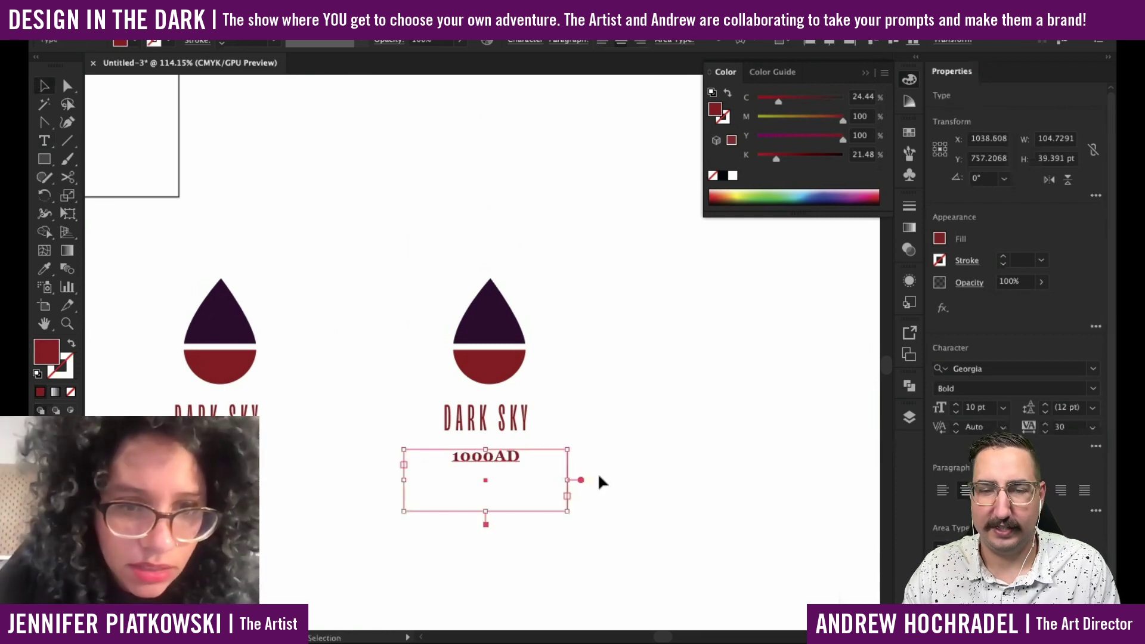
{"action": "key", "text": "Delete"}
Review the row of Dark Sky logo variations and examine the last droplet with its lettering up close.
{"action": "scroll", "coordinate": [596, 426], "scroll_direction": "up", "scroll_amount": 1}
{"action": "left_click", "coordinate": [516, 393]}
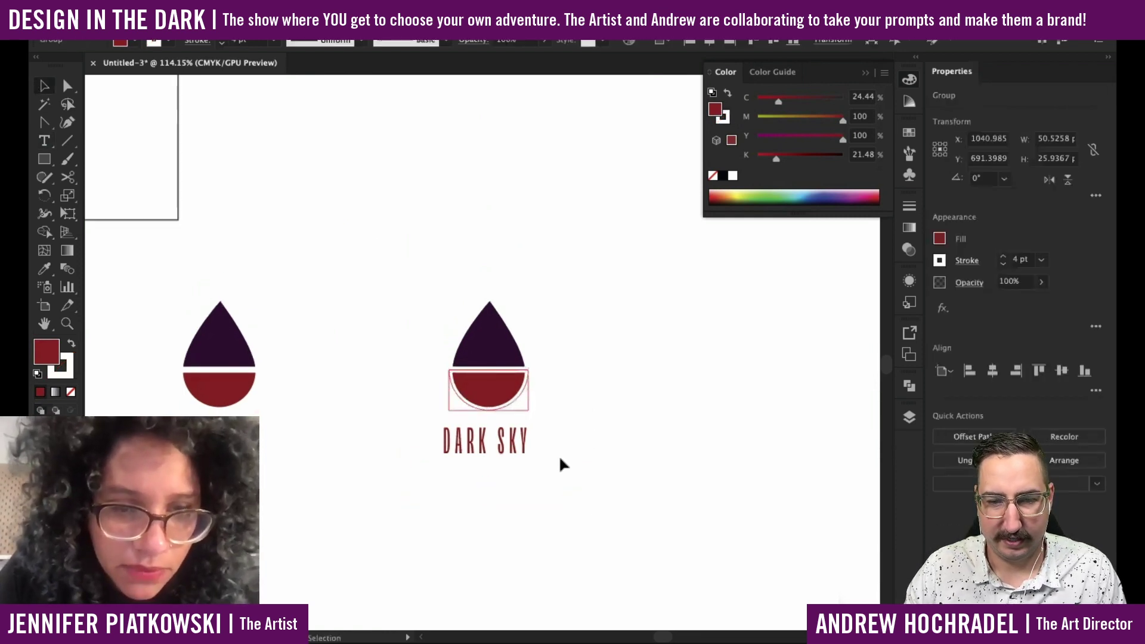
{"action": "left_click_drag", "start_coordinate": [562, 474], "coordinate": [422, 268]}
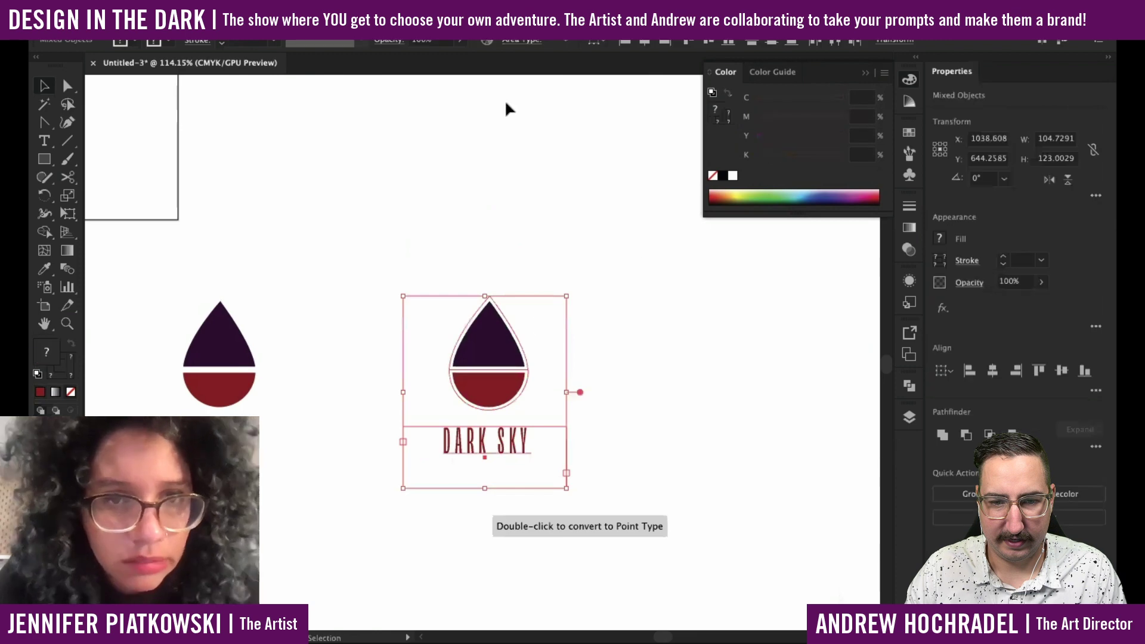
{"action": "left_click", "coordinate": [617, 481]}
{"action": "scroll", "coordinate": [544, 473], "scroll_direction": "down", "scroll_amount": 6}
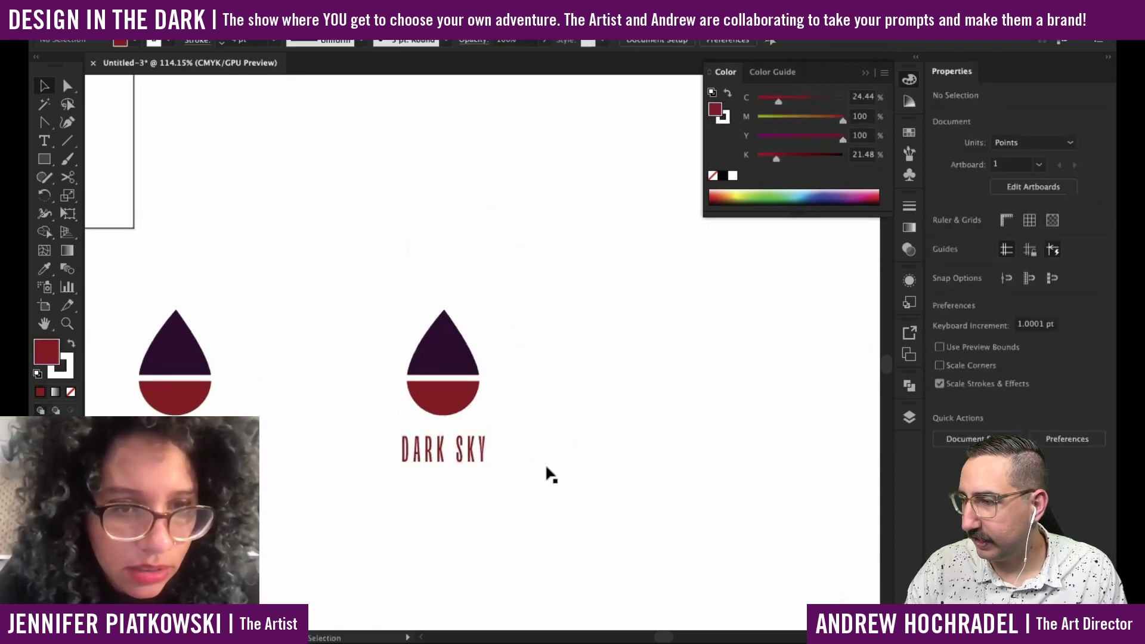
{"action": "scroll", "coordinate": [477, 256], "scroll_direction": "up", "scroll_amount": 5}
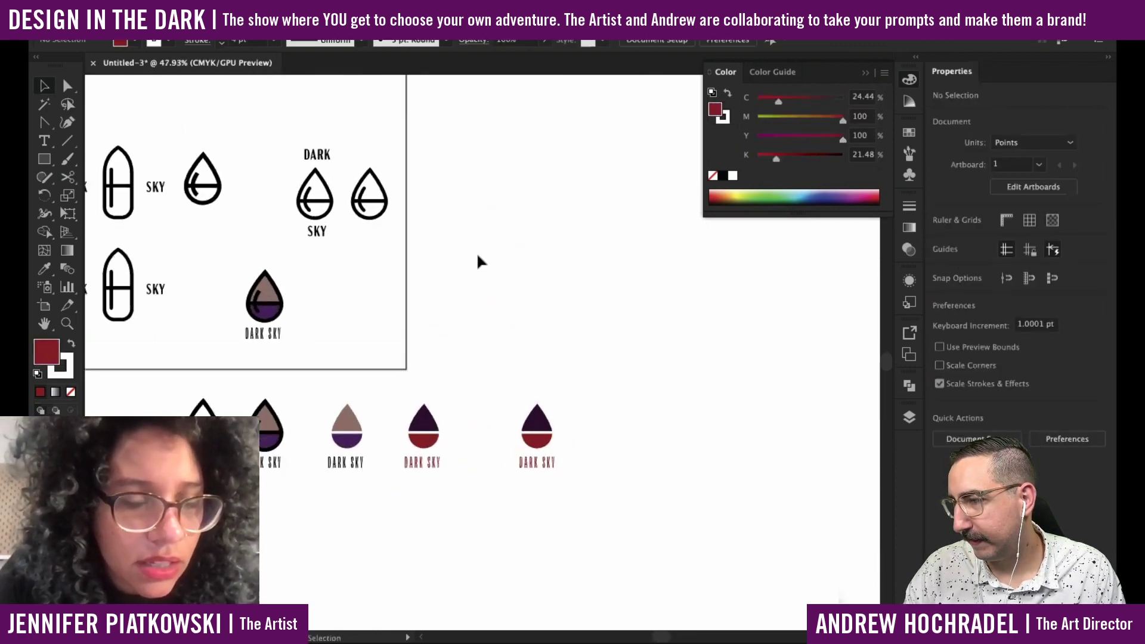
{"action": "left_click_drag", "start_coordinate": [441, 399], "coordinate": [463, 428]}
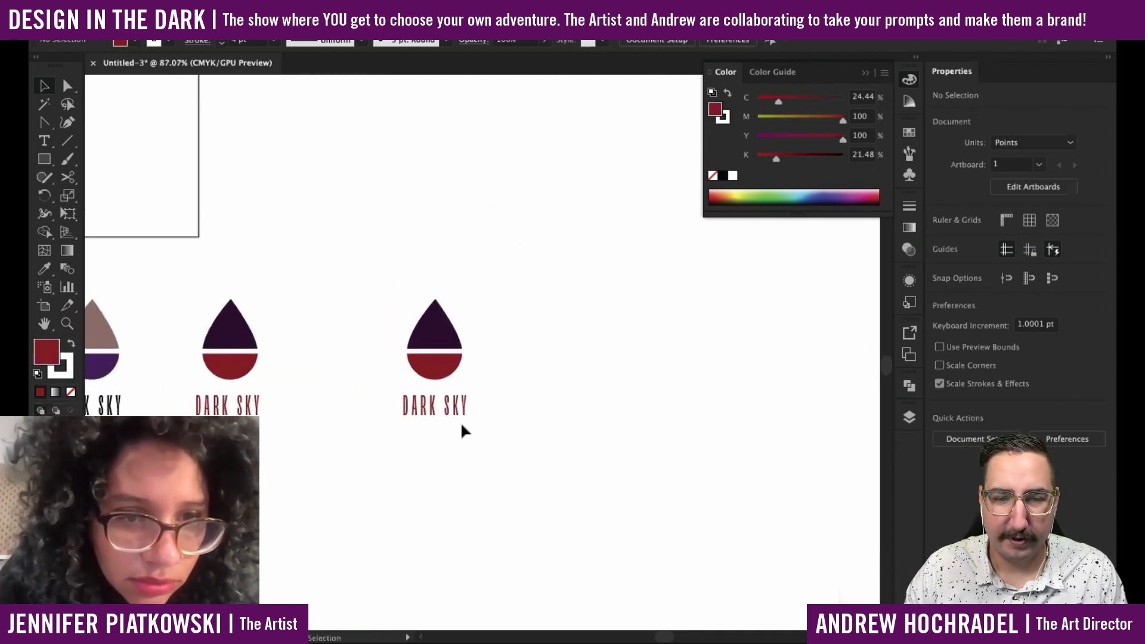
{"action": "left_click", "coordinate": [453, 412]}
{"action": "scroll", "coordinate": [459, 435], "scroll_direction": "up", "scroll_amount": 2}
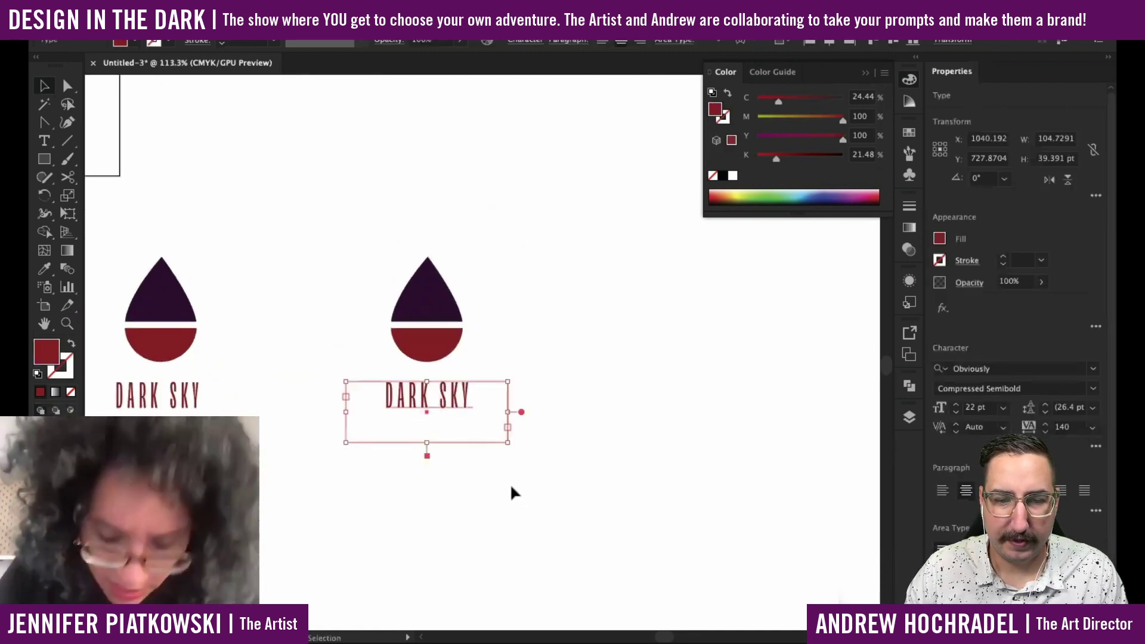
{"action": "left_click", "coordinate": [528, 445]}
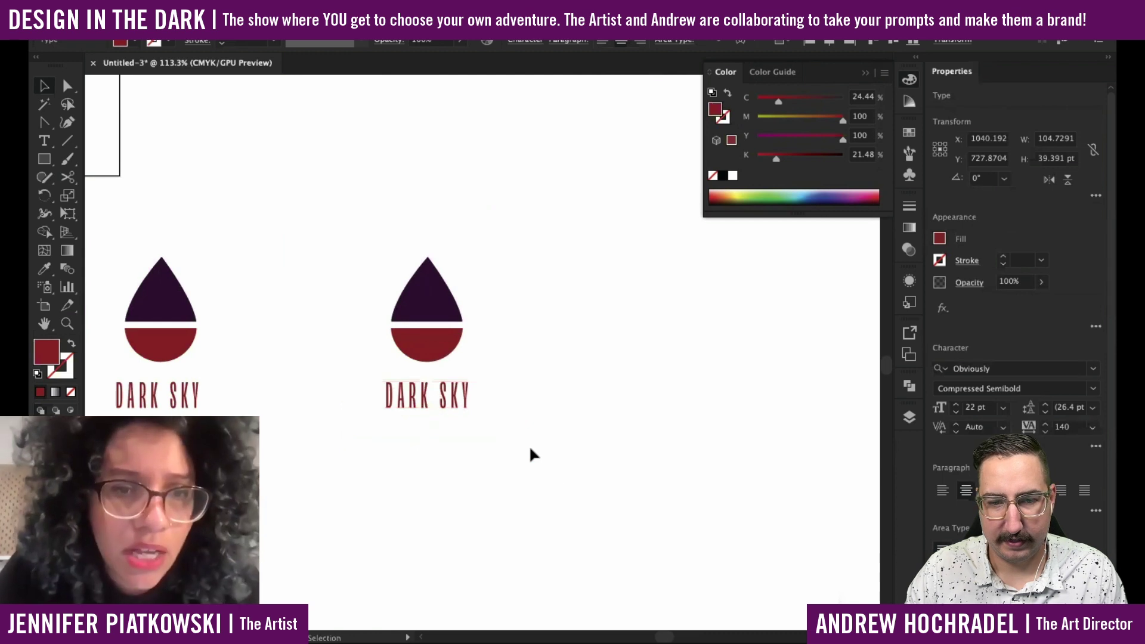
{"action": "left_click_drag", "start_coordinate": [562, 480], "coordinate": [379, 244]}
{"action": "left_click", "coordinate": [608, 426]}
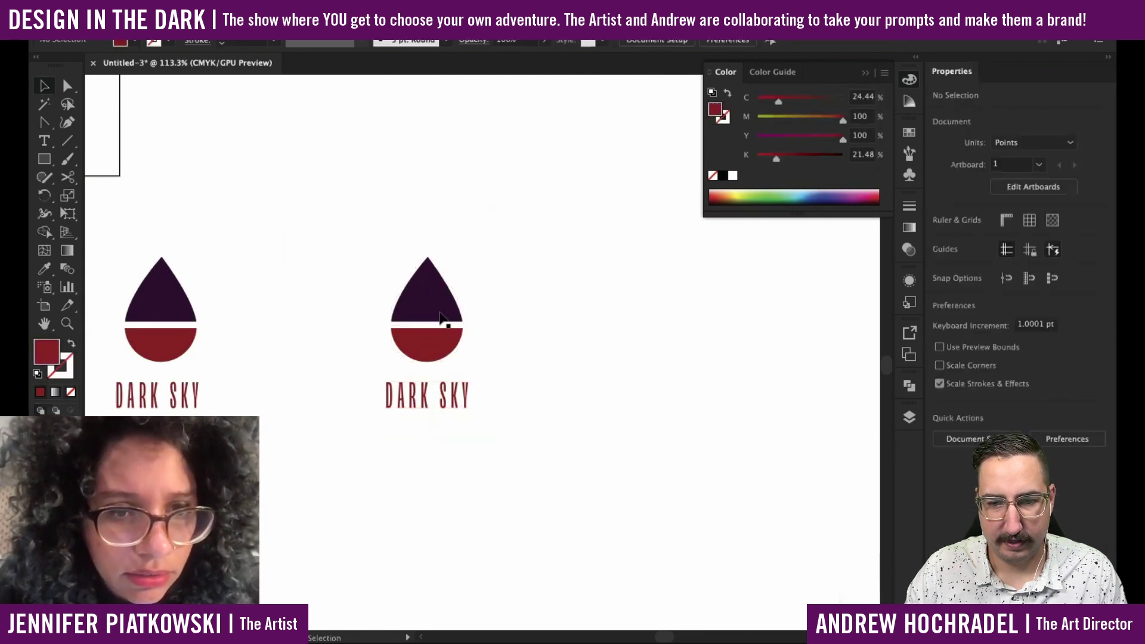
Duplicate the last two-color droplet with its Dark Sky lettering about 170 pt to its right.
{"action": "left_click", "coordinate": [437, 326]}
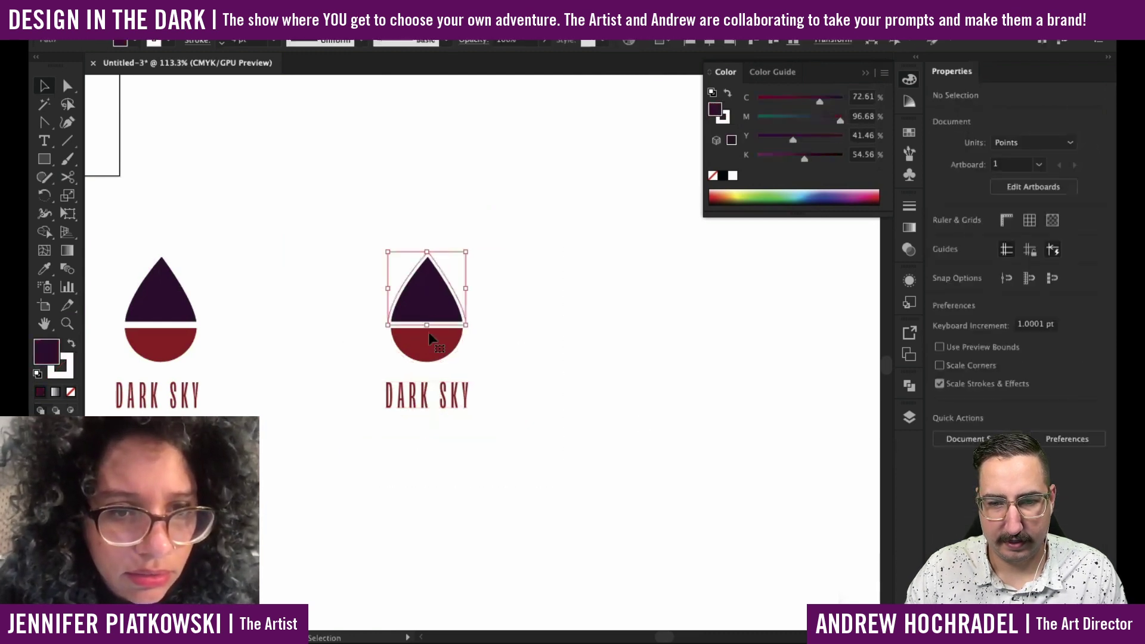
{"action": "left_click", "coordinate": [446, 398], "text": "shift"}
{"action": "left_click_drag", "start_coordinate": [446, 398], "coordinate": [615, 447]}
{"action": "left_click", "coordinate": [718, 432]}
Preview fonts such as Ainsdale Medium, Minion Variable and Apple Color Emoji for the Dark Sky lettering under the last droplet.
{"action": "left_click", "coordinate": [617, 419]}
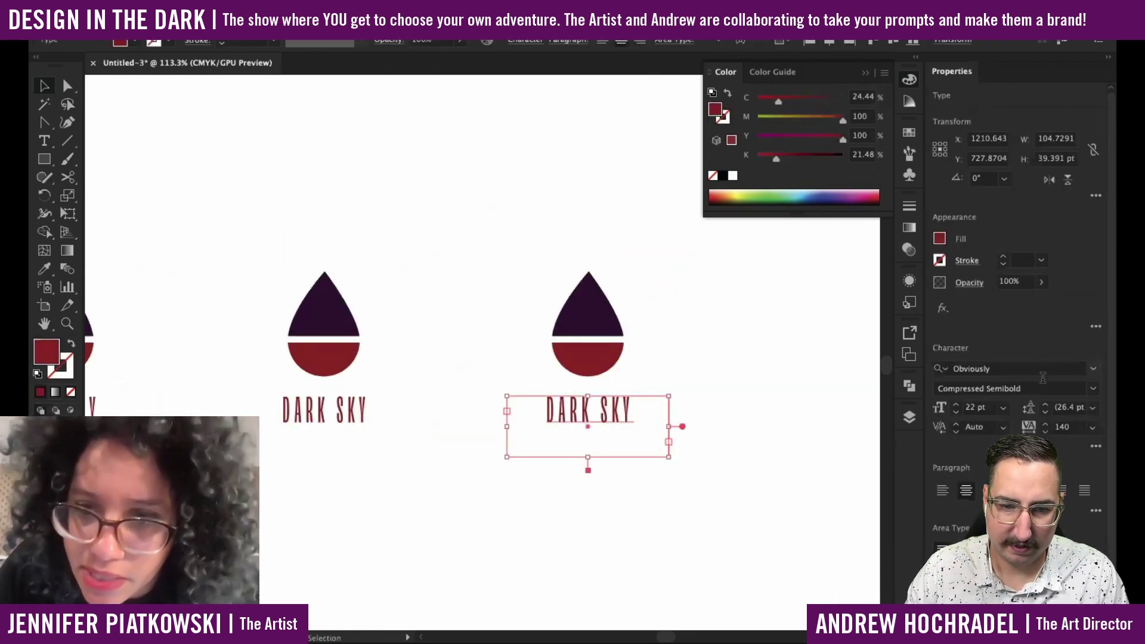
{"action": "left_click", "coordinate": [1095, 372]}
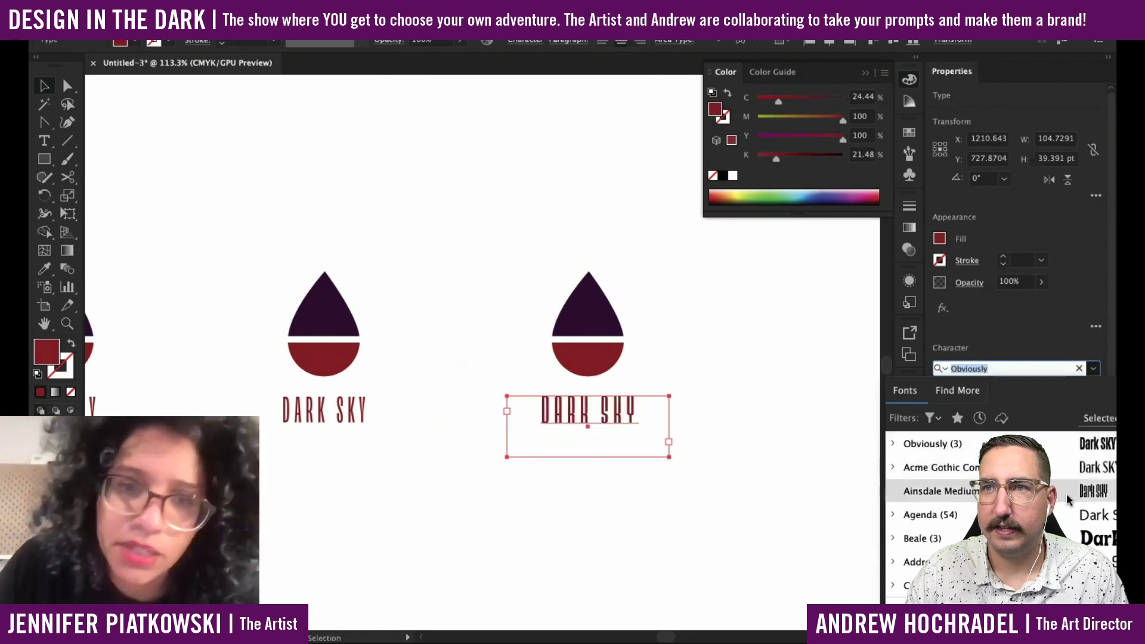
{"action": "scroll", "coordinate": [1001, 537], "scroll_direction": "down", "scroll_amount": 4}
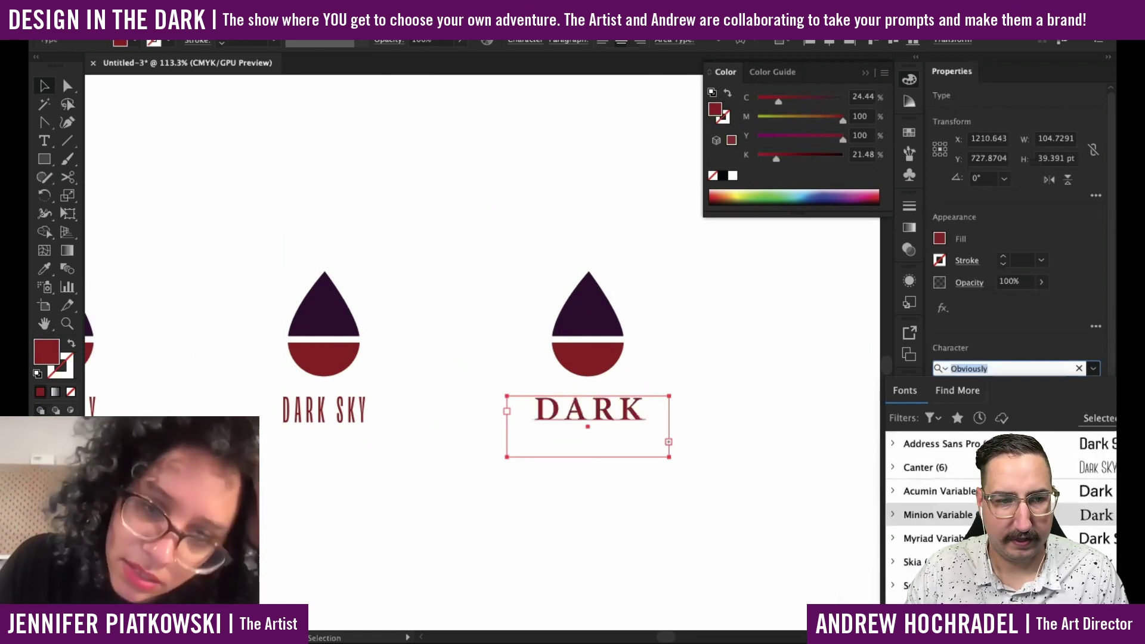
{"action": "scroll", "coordinate": [1001, 537], "scroll_direction": "down", "scroll_amount": 3}
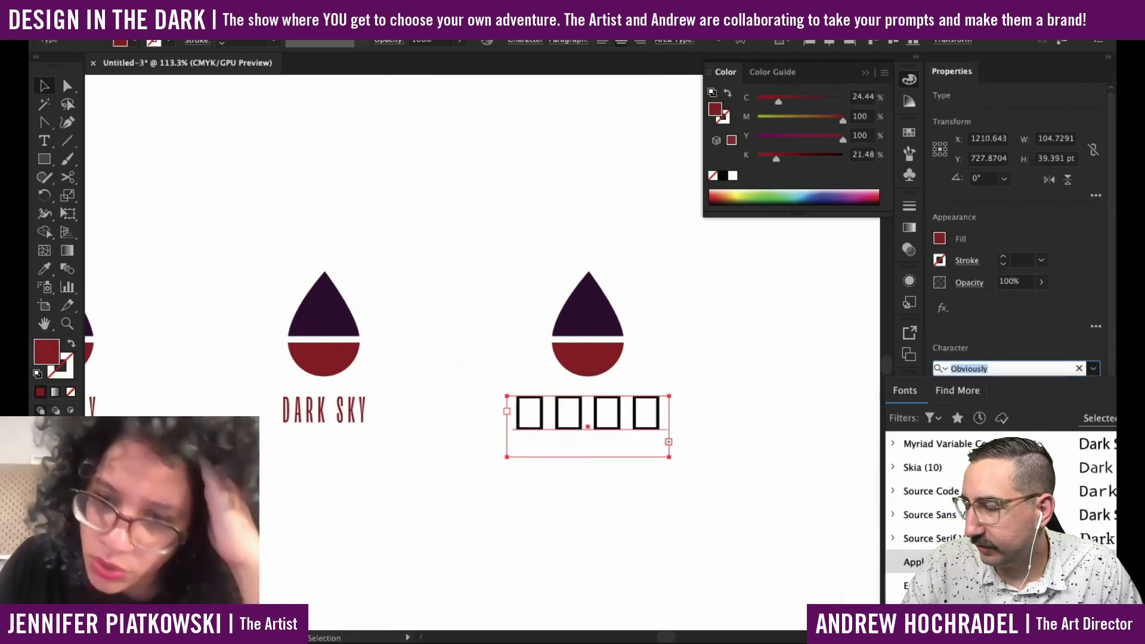
{"action": "scroll", "coordinate": [1000, 537], "scroll_direction": "down", "scroll_amount": 4}
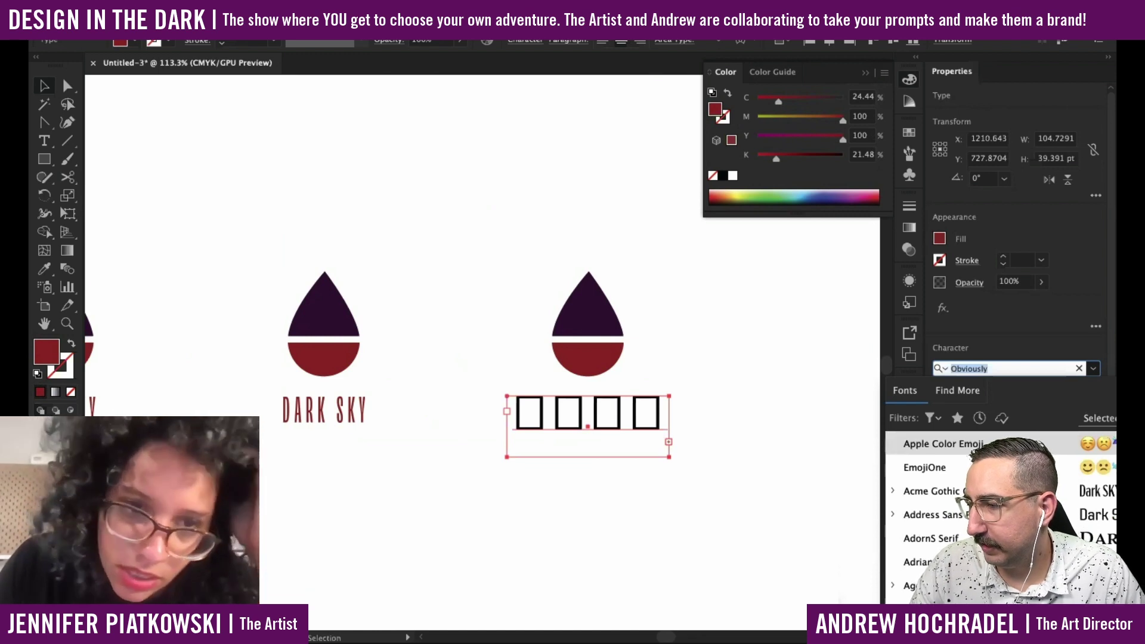
{"action": "scroll", "coordinate": [1001, 513], "scroll_direction": "down", "scroll_amount": 3}
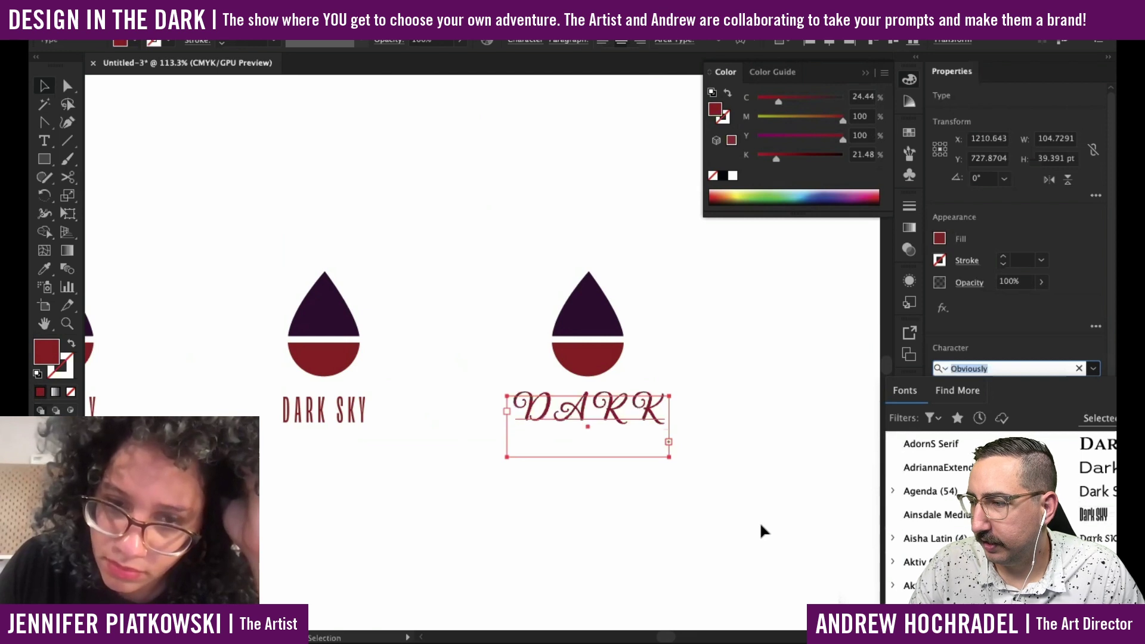
{"action": "left_click", "coordinate": [745, 536]}
{"action": "left_click", "coordinate": [605, 417]}
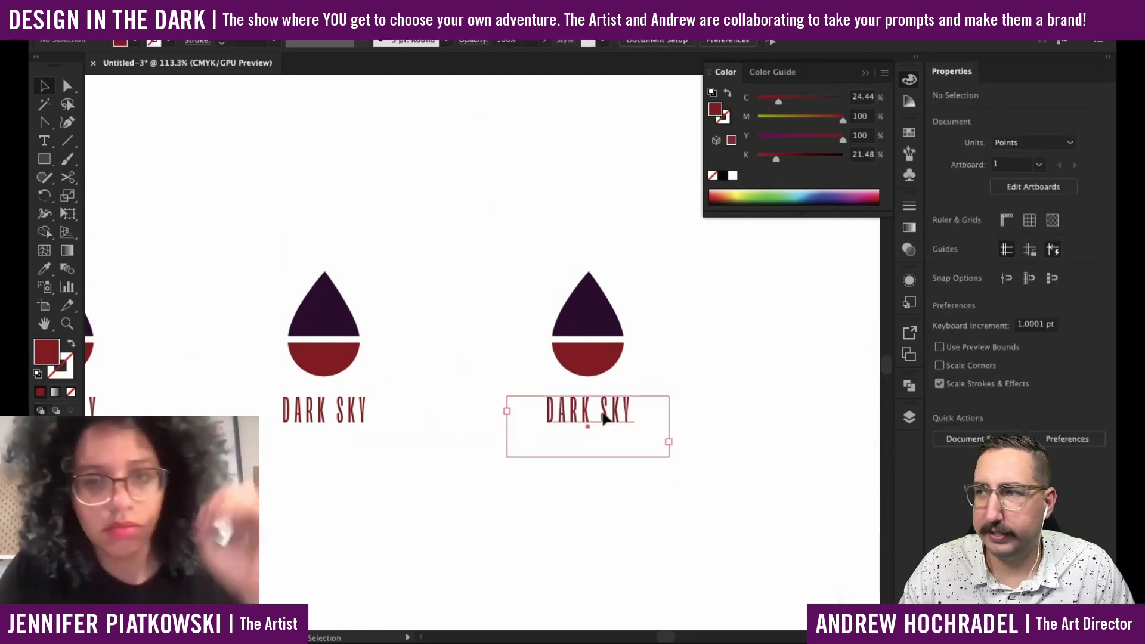
{"action": "left_click", "coordinate": [697, 523]}
Set the Dark Sky lettering under the last droplet in Futura Condensed Medium.
{"action": "left_click", "coordinate": [601, 427]}
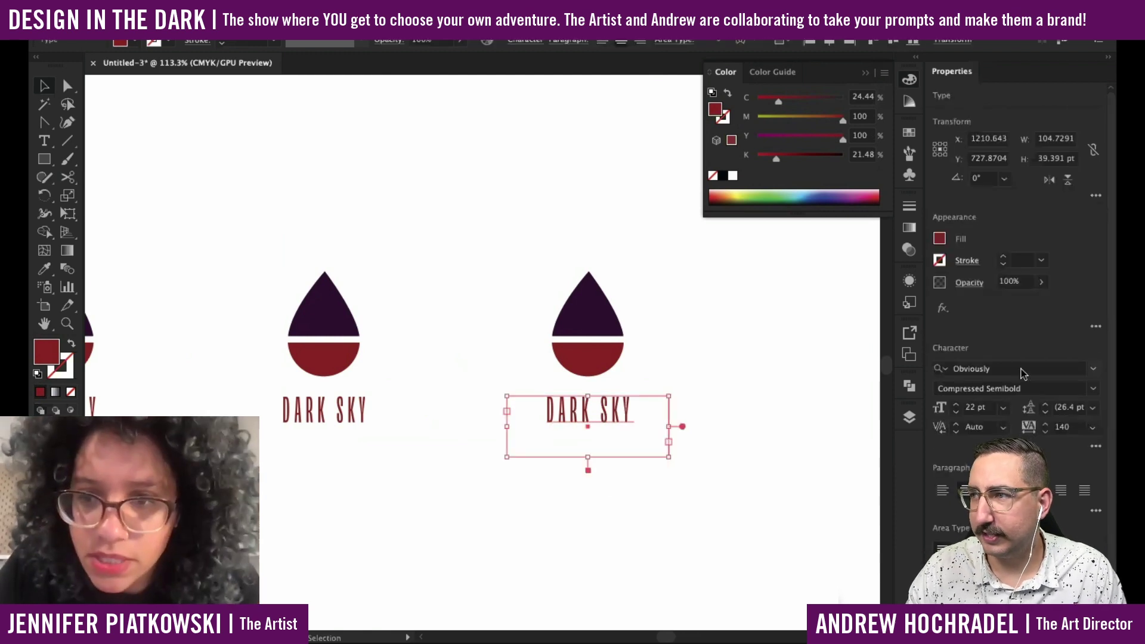
{"action": "left_click", "coordinate": [989, 368]}
{"action": "type", "text": "fu"}
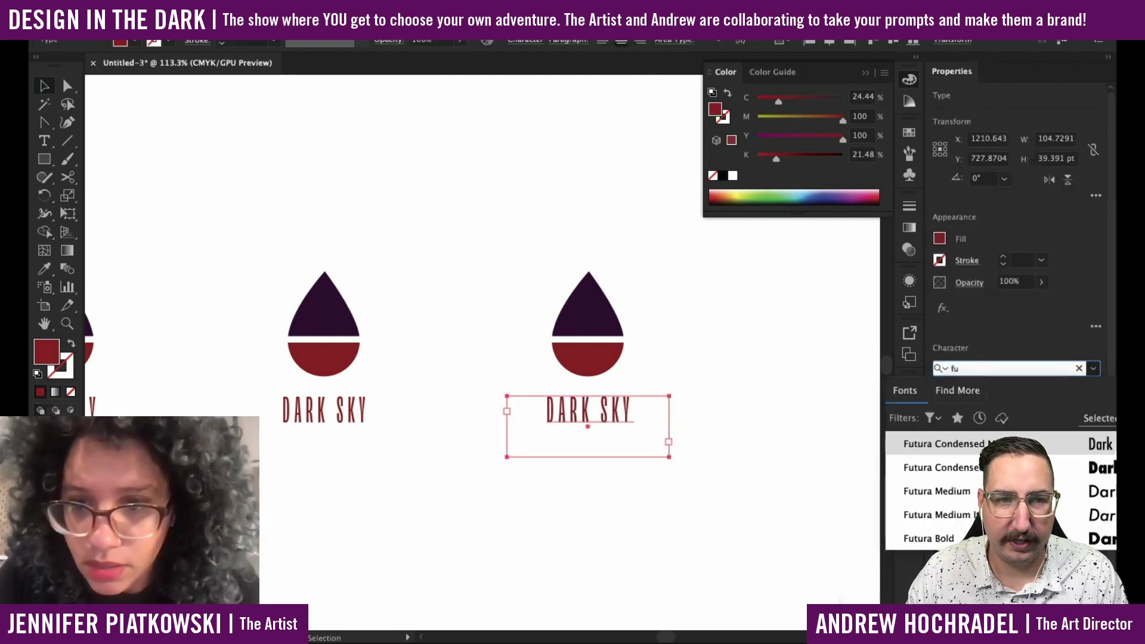
{"action": "key", "text": "Return"}
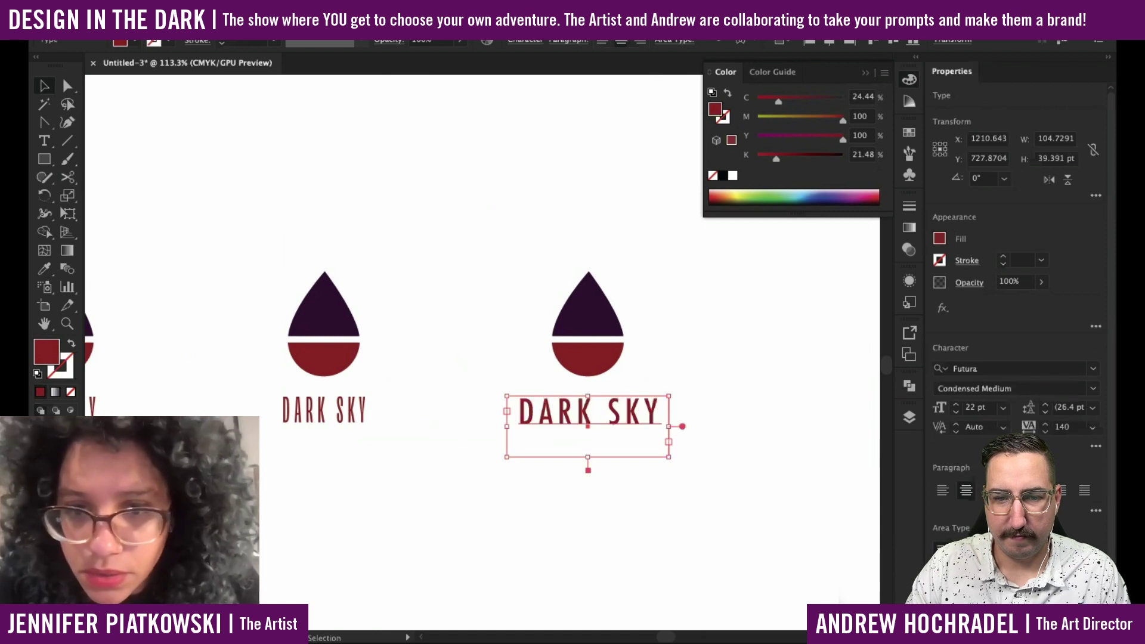
{"action": "left_click", "coordinate": [796, 466]}
{"action": "left_click", "coordinate": [632, 412]}
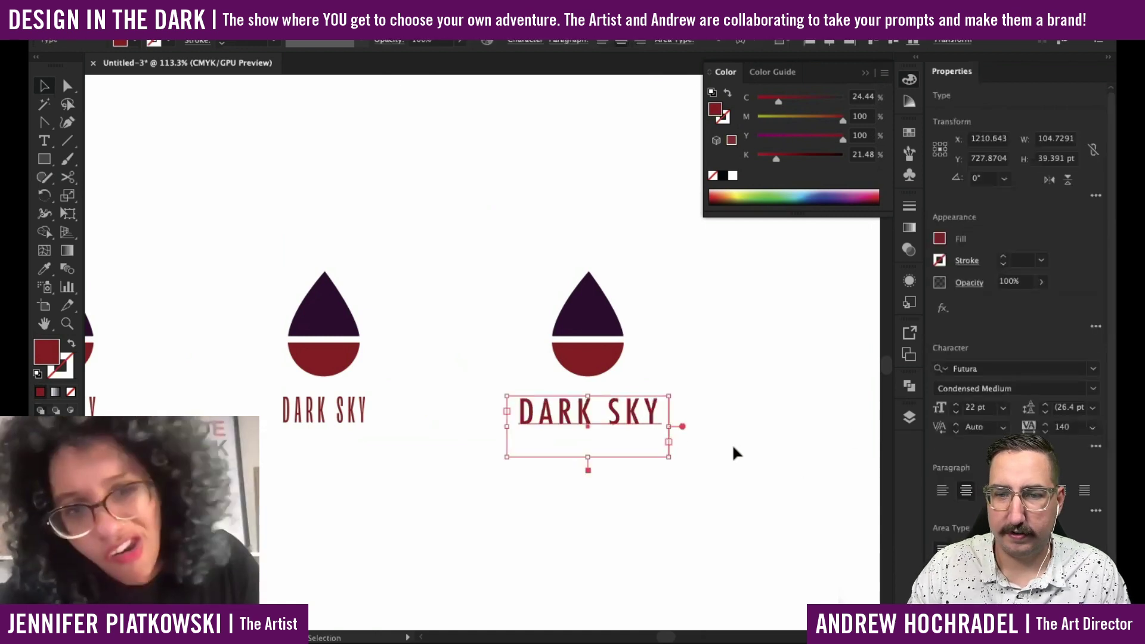
Review the last droplet with its new lettering, and compare it with the other Dark Sky marks on and below the artboard.
{"action": "key", "text": "space"}
{"action": "left_click_drag", "start_coordinate": [665, 460], "coordinate": [635, 464]}
{"action": "left_click", "coordinate": [537, 371], "text": "shift"}
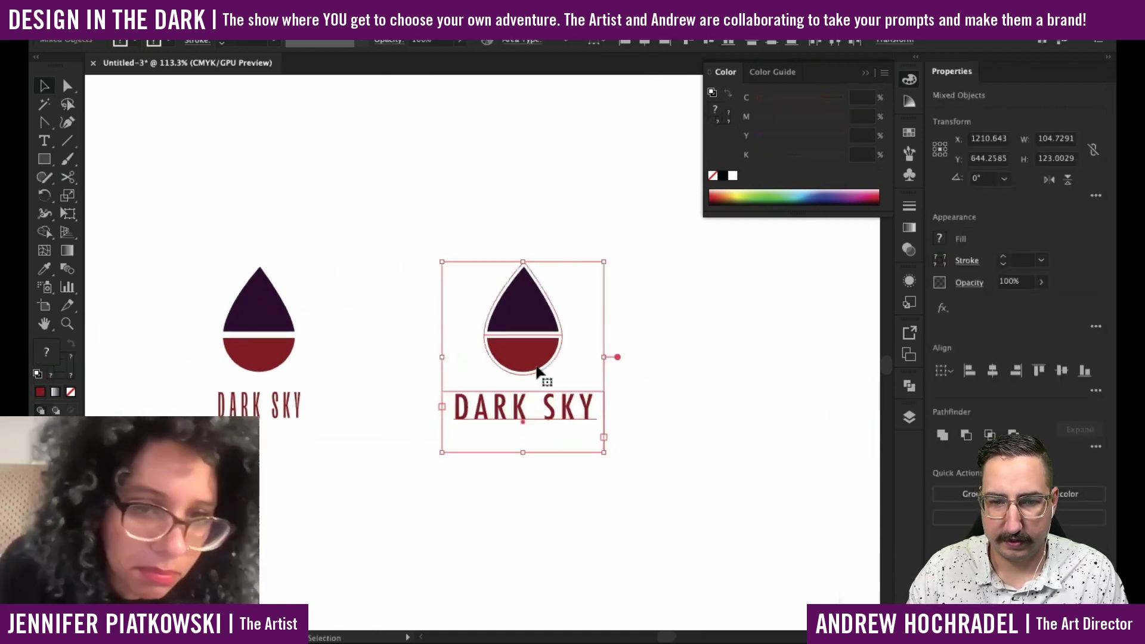
{"action": "left_click", "coordinate": [635, 392]}
{"action": "key", "text": "super+space"}
{"action": "left_click_drag", "start_coordinate": [528, 437], "coordinate": [603, 550]}
{"action": "key", "text": "super+space"}
{"action": "left_click_drag", "start_coordinate": [603, 550], "coordinate": [528, 480]}
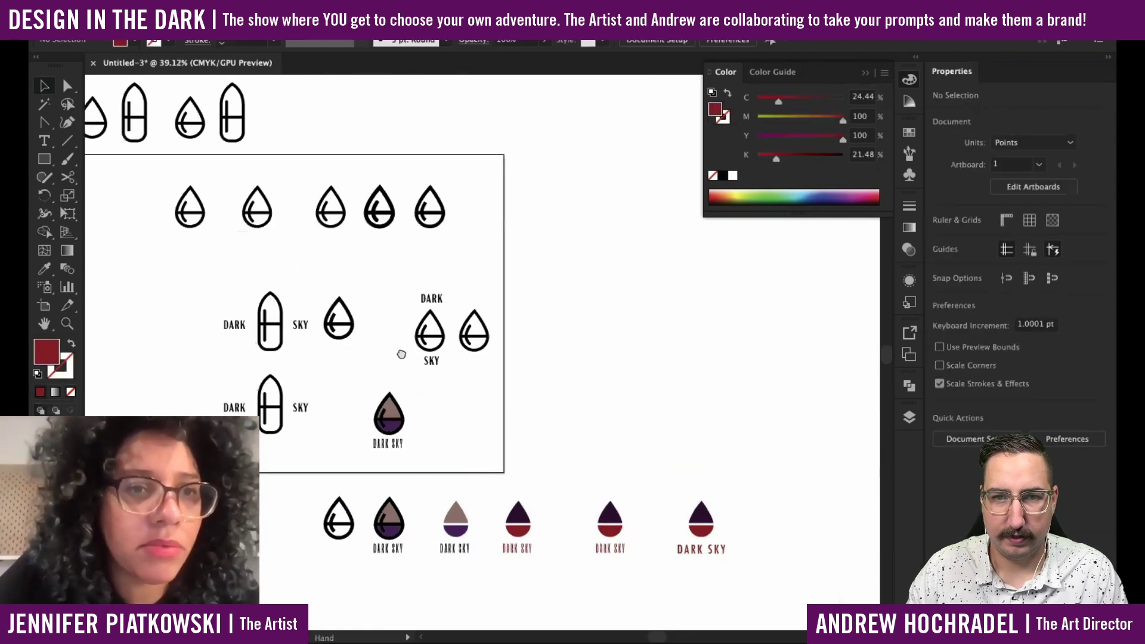
{"action": "left_click_drag", "start_coordinate": [401, 356], "coordinate": [487, 369]}
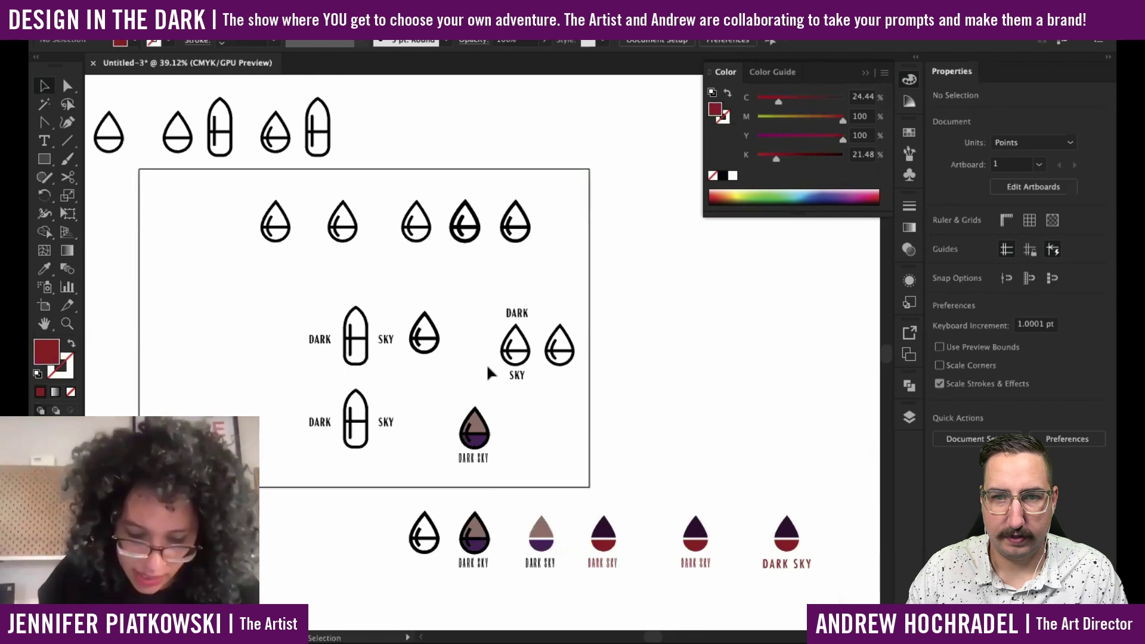
Duplicate the second-to-last droplet with its Dark Sky lettering about 250 pt straight above the original.
{"action": "left_click_drag", "start_coordinate": [598, 361], "coordinate": [316, 235]}
{"action": "key", "text": "super+space"}
{"action": "left_click_drag", "start_coordinate": [397, 417], "coordinate": [493, 432]}
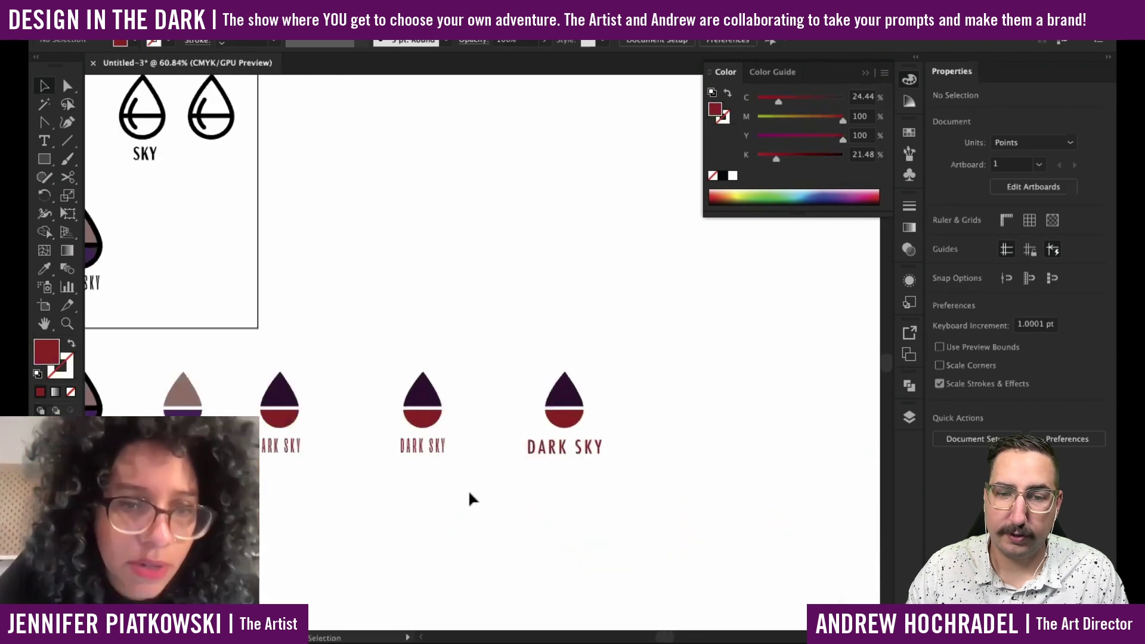
{"action": "left_click", "coordinate": [425, 396]}
{"action": "left_click_drag", "start_coordinate": [425, 397], "coordinate": [427, 190]}
{"action": "left_click", "coordinate": [468, 234]}
{"action": "left_click_drag", "start_coordinate": [473, 233], "coordinate": [491, 360]}
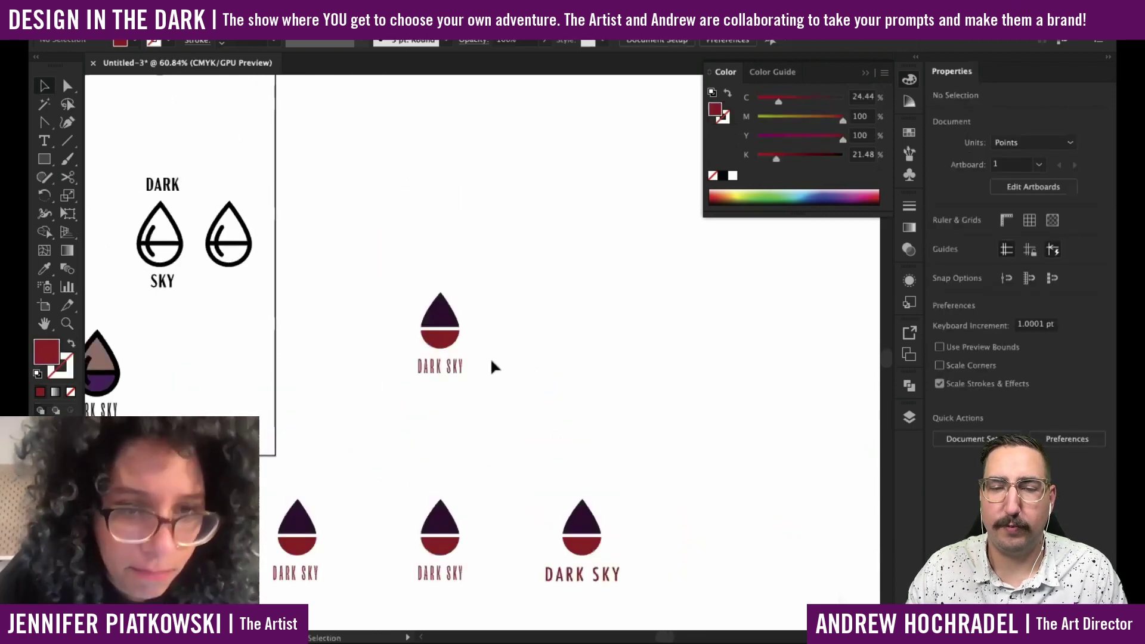
Replace the Dark Sky text under the duplicated droplet with the initials DS.
{"action": "left_click", "coordinate": [457, 358]}
{"action": "key", "text": "super+space"}
{"action": "left_click_drag", "start_coordinate": [439, 396], "coordinate": [511, 396]}
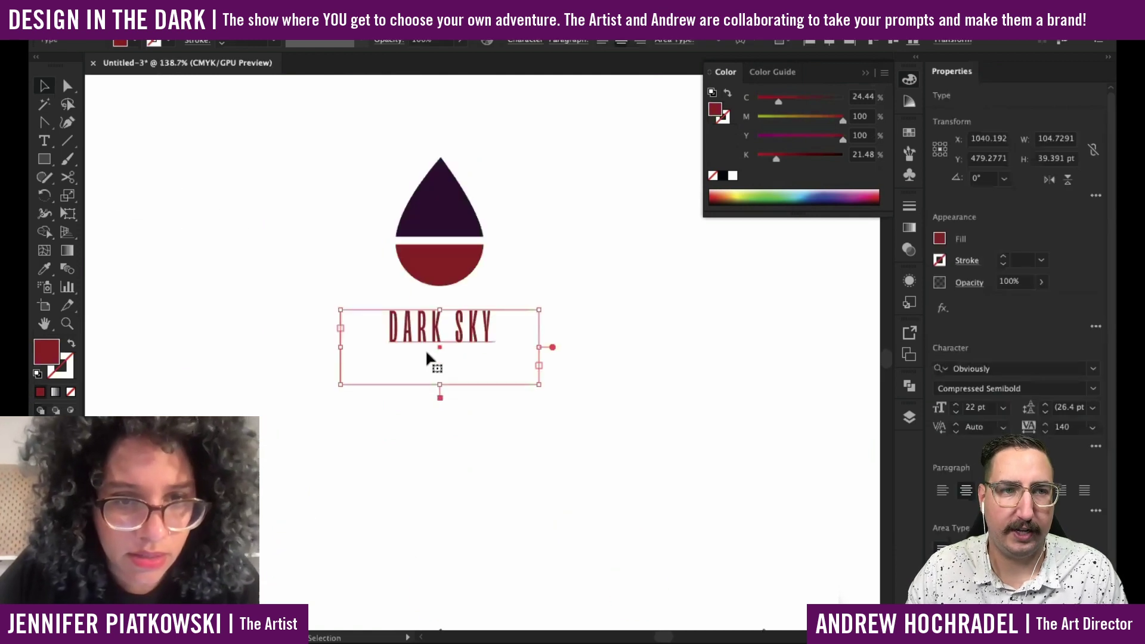
{"action": "double_click", "coordinate": [389, 338]}
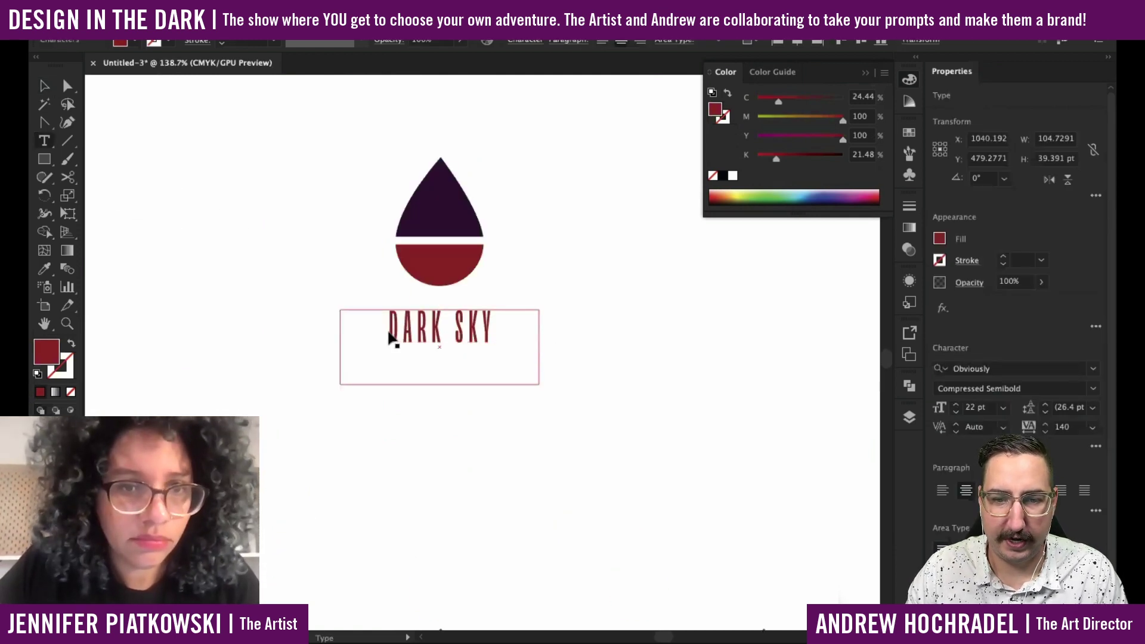
{"action": "double_click", "coordinate": [415, 337]}
{"action": "key", "text": "super+a"}
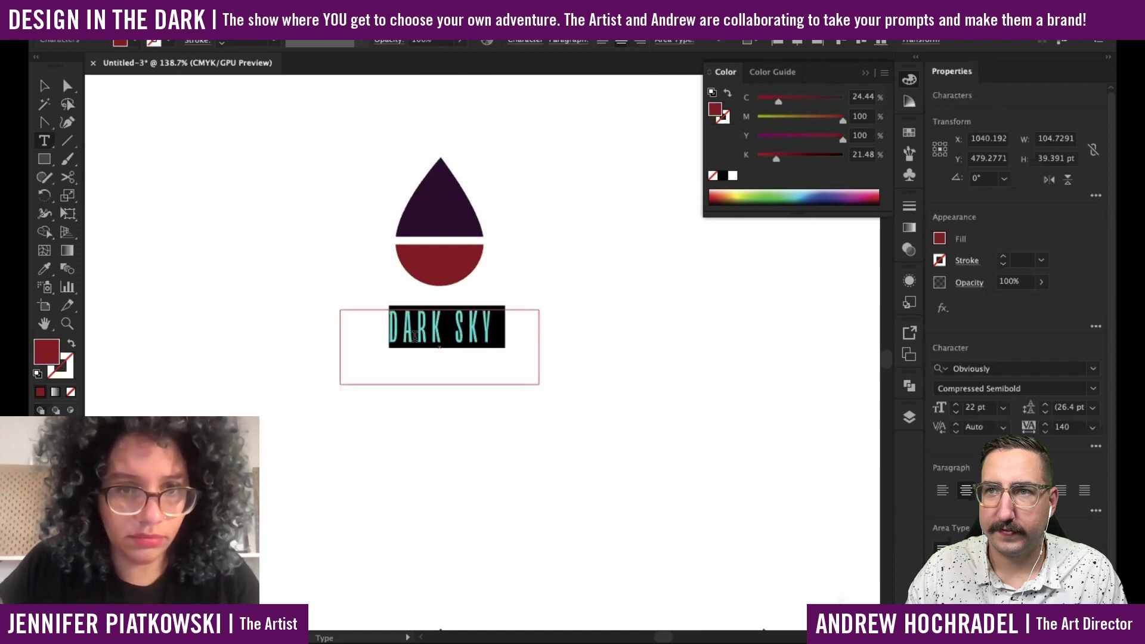
{"action": "type", "text": "DS"}
{"action": "key", "text": "super+a"}
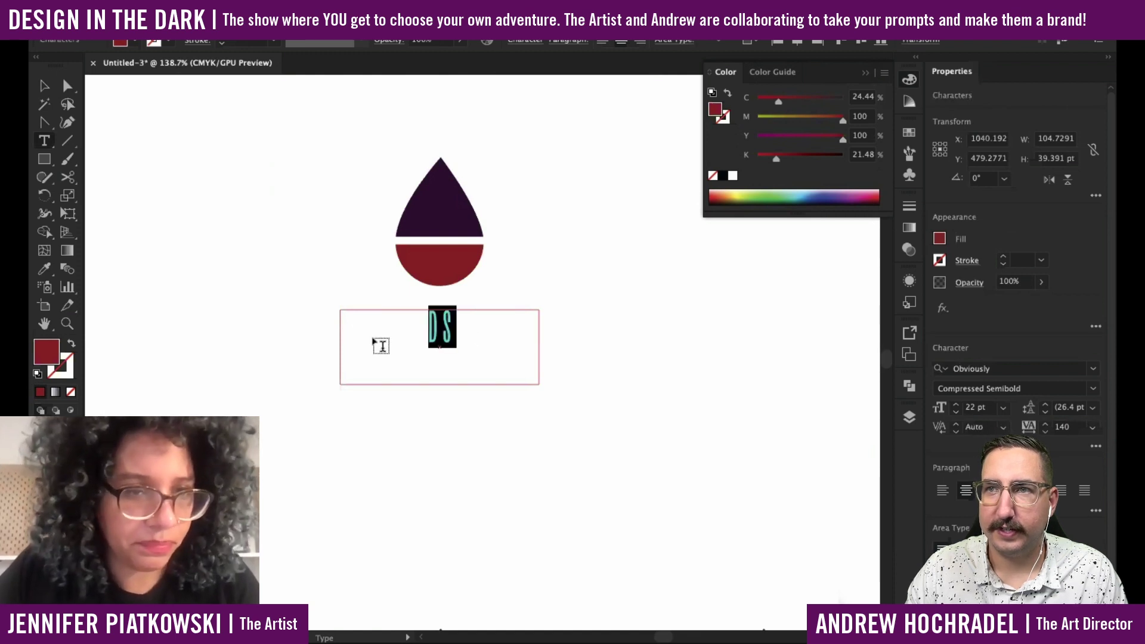
Color the DS lettering with the droplet's dark purple fill and remove its stroke.
{"action": "left_click", "coordinate": [44, 87]}
{"action": "key", "text": "i"}
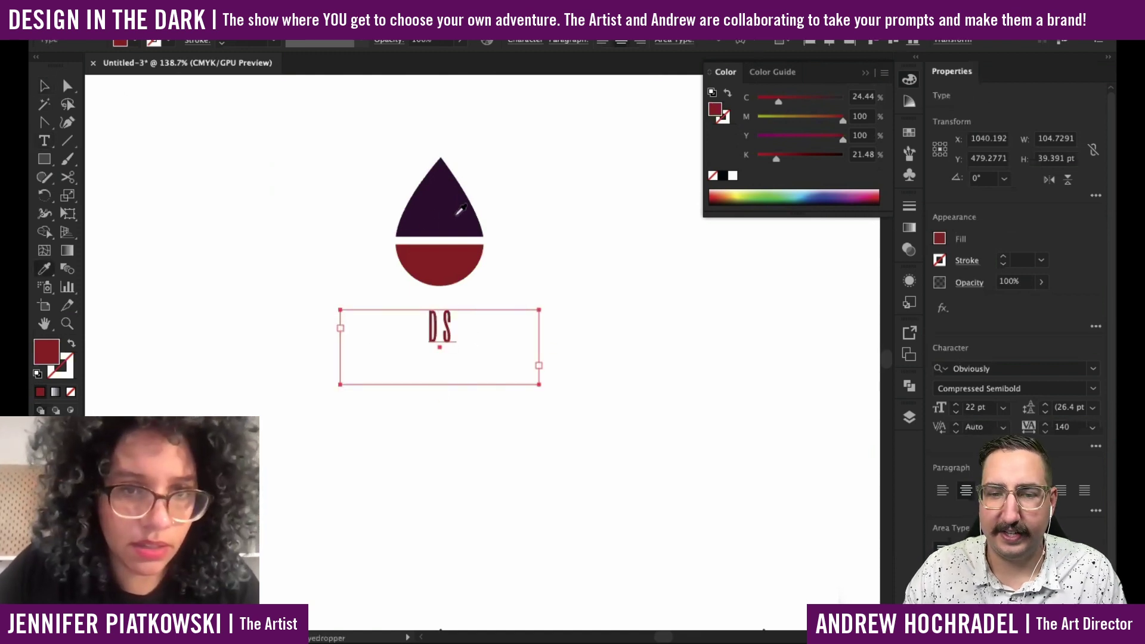
{"action": "left_click", "coordinate": [462, 213]}
{"action": "left_click", "coordinate": [68, 371]}
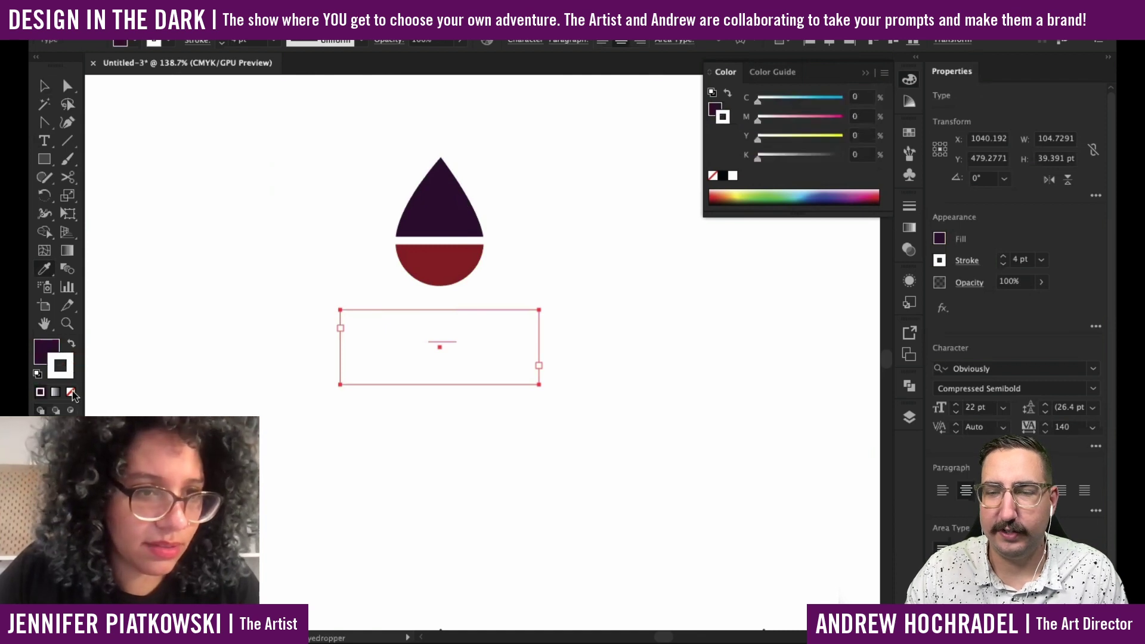
{"action": "left_click", "coordinate": [70, 392]}
{"action": "key", "text": "v"}
{"action": "left_click", "coordinate": [445, 488]}
{"action": "left_click", "coordinate": [444, 348]}
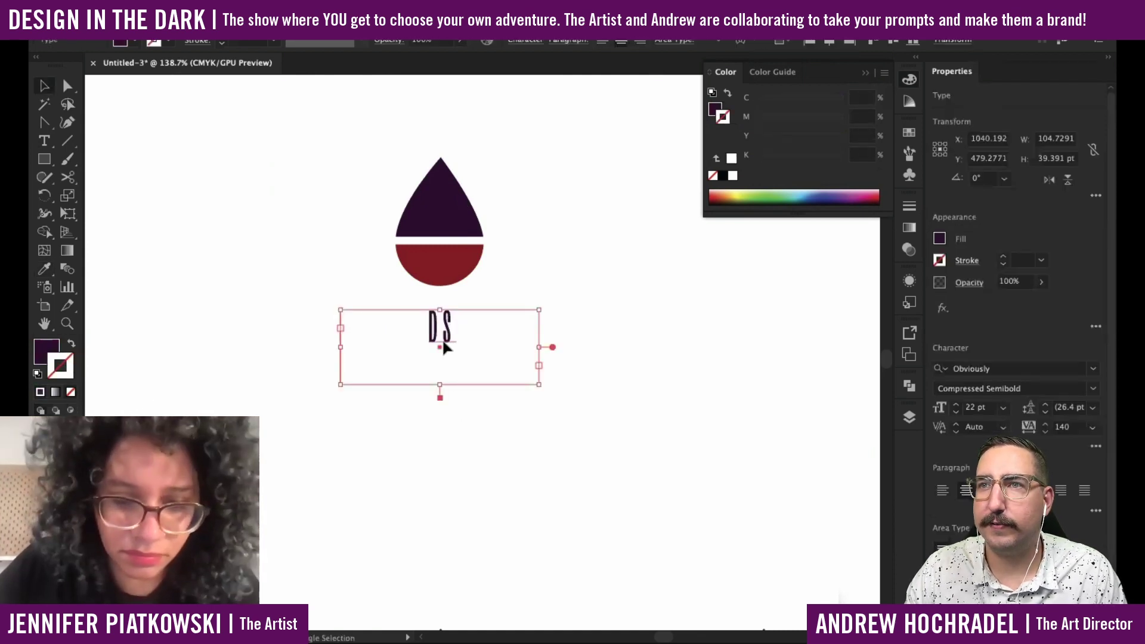
Convert the DS lettering to outlines and enlarge it proportionally to about 66 pt high.
{"action": "key", "text": "ctrl+shift+o"}
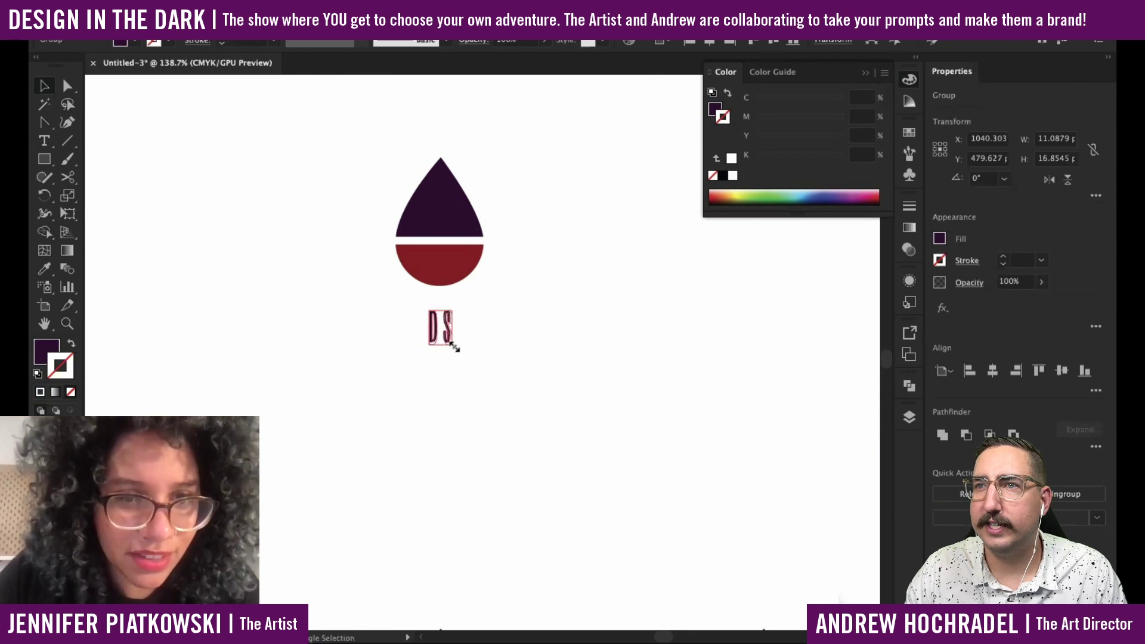
{"action": "left_click_drag", "start_coordinate": [450, 343], "coordinate": [606, 444]}
{"action": "left_click", "coordinate": [606, 439]}
Move the outlined D to the left side of the droplet and separate it from the S's group.
{"action": "double_click", "coordinate": [450, 436]}
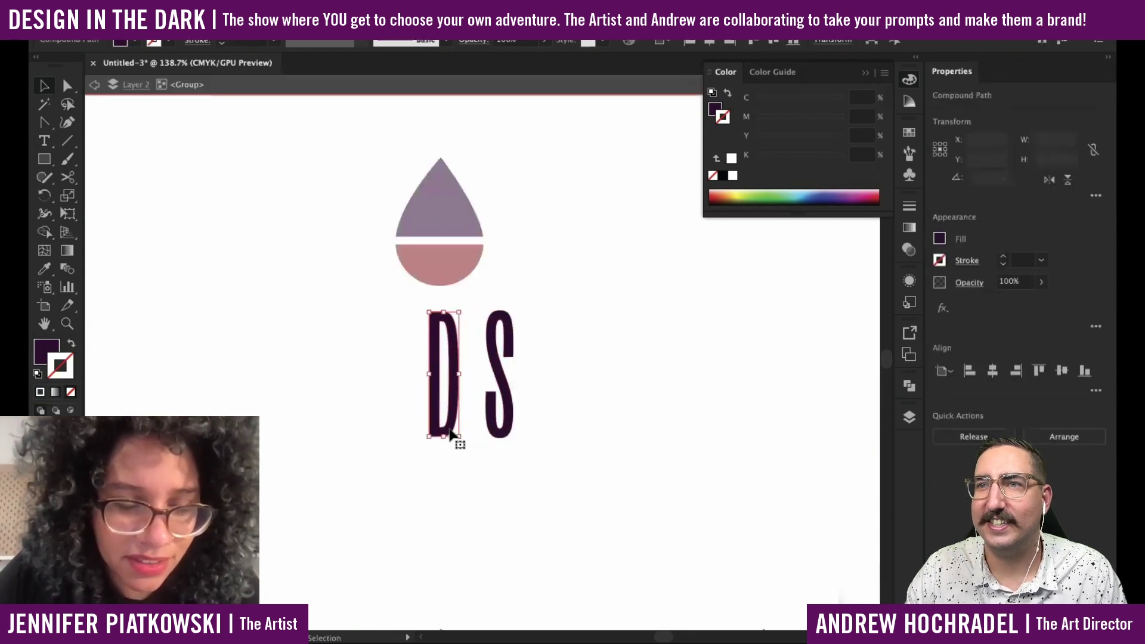
{"action": "left_click_drag", "start_coordinate": [451, 432], "coordinate": [359, 270]}
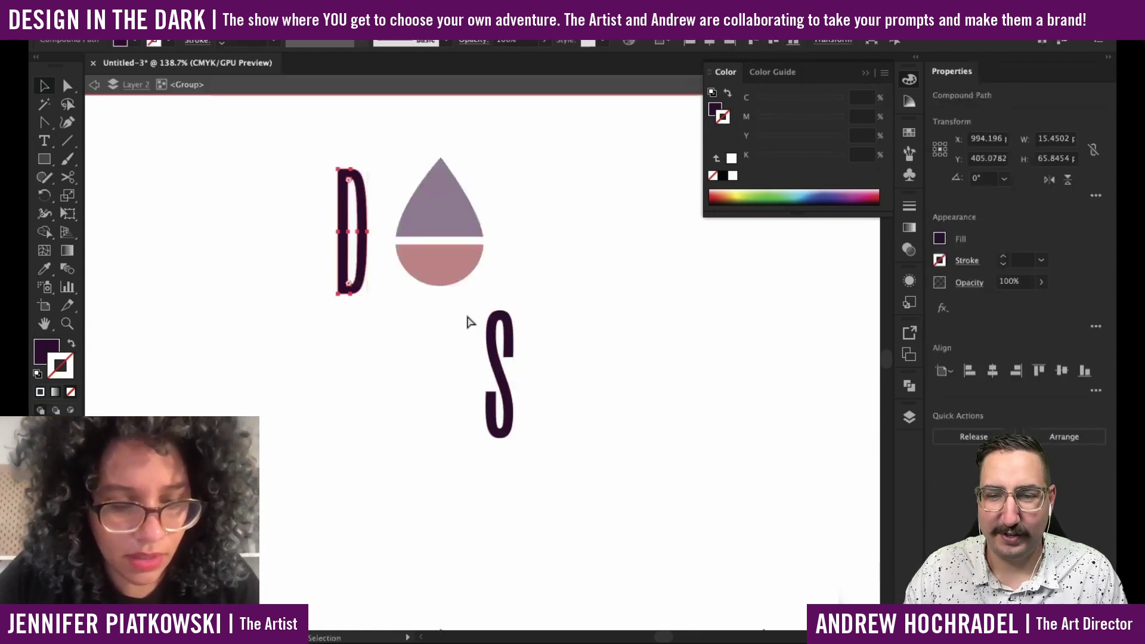
{"action": "key", "text": "Delete"}
{"action": "double_click", "coordinate": [579, 411]}
{"action": "key", "text": "ctrl+z"}
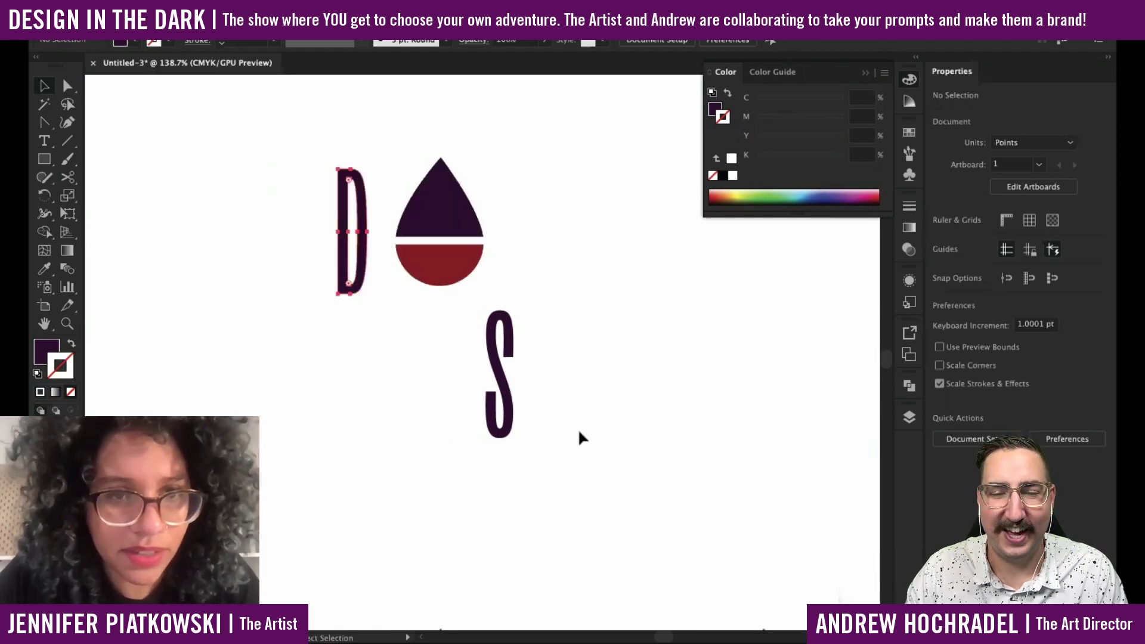
Align the D, the two-color droplet and the S on their vertical centers, keeping the droplet's halves together.
{"action": "left_click", "coordinate": [452, 251]}
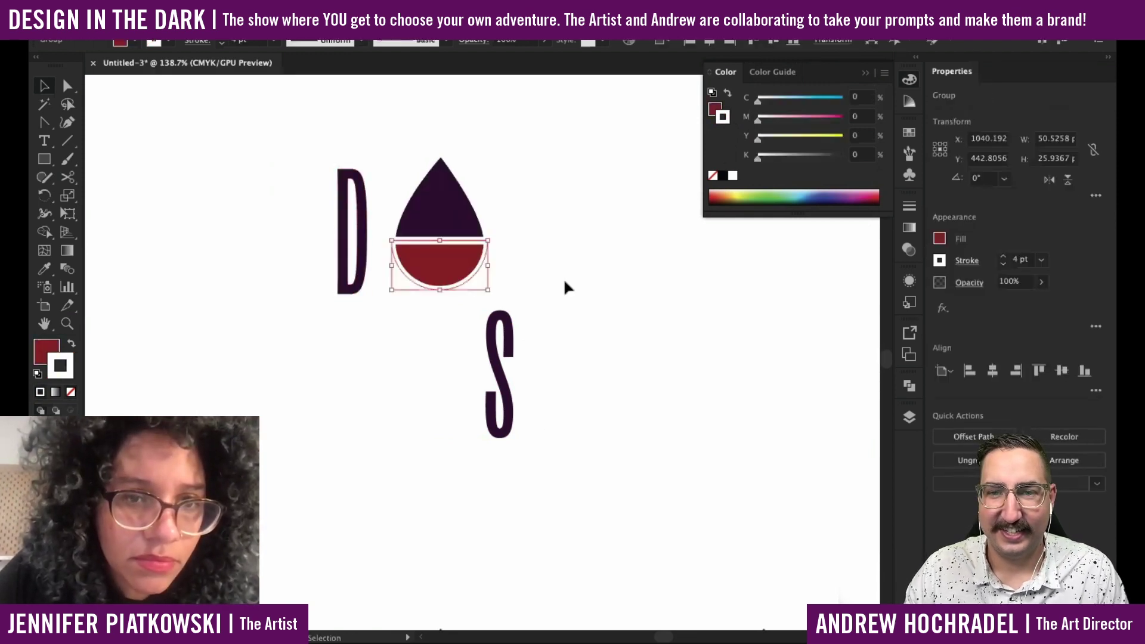
{"action": "left_click_drag", "start_coordinate": [563, 278], "coordinate": [316, 151]}
{"action": "left_click_drag", "start_coordinate": [402, 409], "coordinate": [569, 403]}
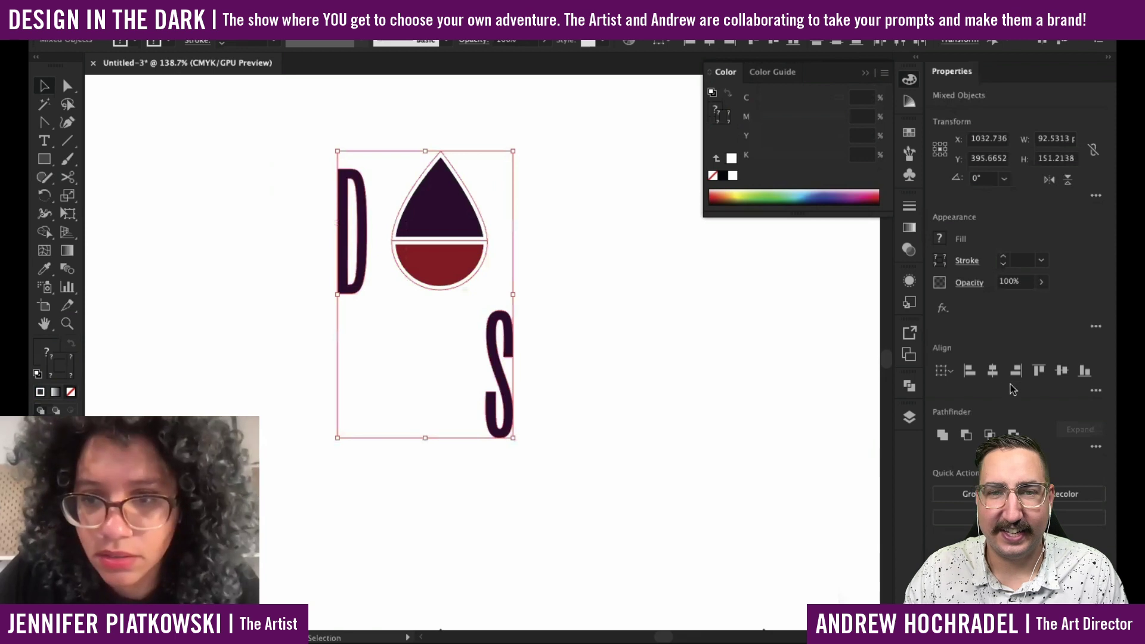
{"action": "left_click", "coordinate": [1062, 371]}
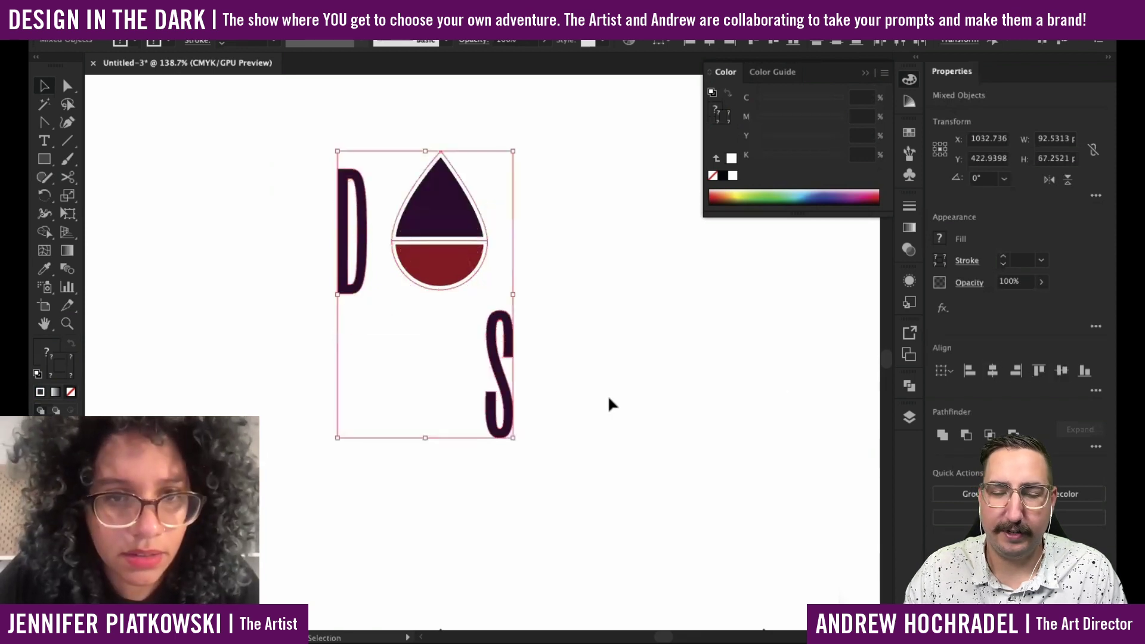
{"action": "left_click", "coordinate": [419, 255]}
{"action": "left_click_drag", "start_coordinate": [588, 410], "coordinate": [277, 123]}
{"action": "left_click", "coordinate": [1062, 370]}
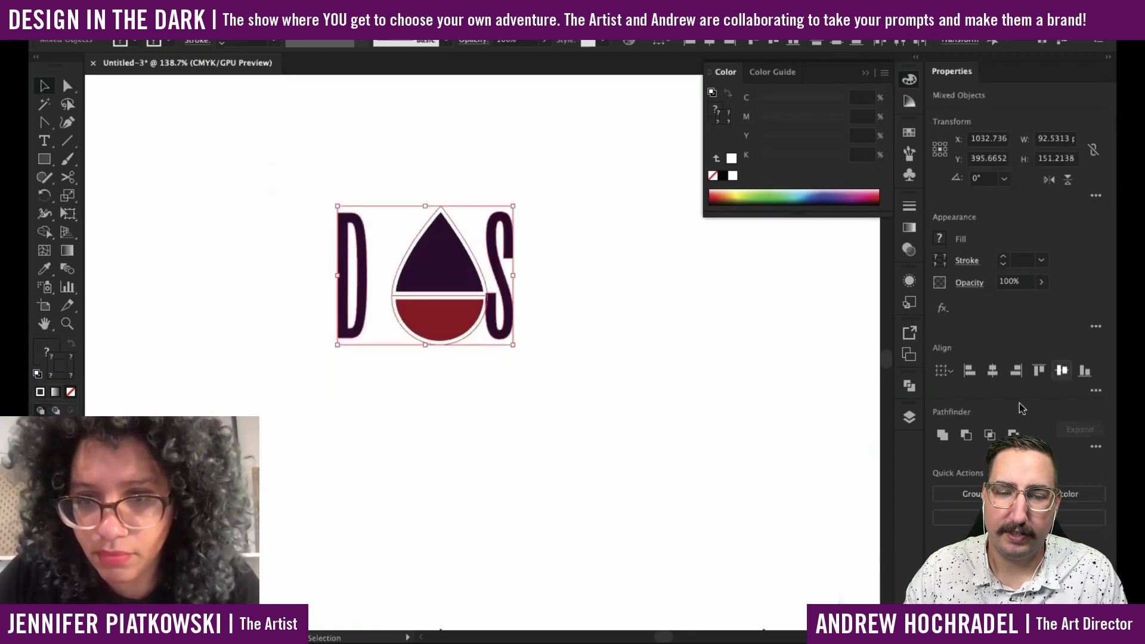
Shift the D and the S horizontally so they flank the droplet with narrow, even gaps on both sides.
{"action": "left_click", "coordinate": [755, 415]}
{"action": "left_click_drag", "start_coordinate": [498, 337], "coordinate": [522, 341]}
{"action": "left_click", "coordinate": [571, 359]}
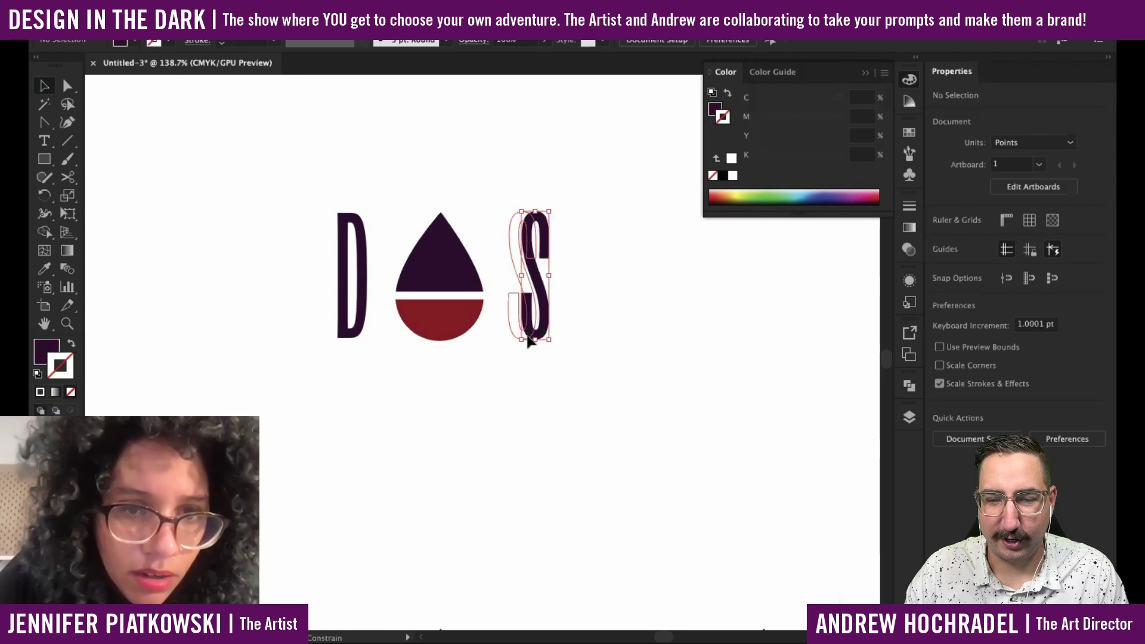
{"action": "left_click", "coordinate": [358, 337]}
{"action": "left_click_drag", "start_coordinate": [360, 340], "coordinate": [368, 340]}
{"action": "left_click", "coordinate": [490, 356]}
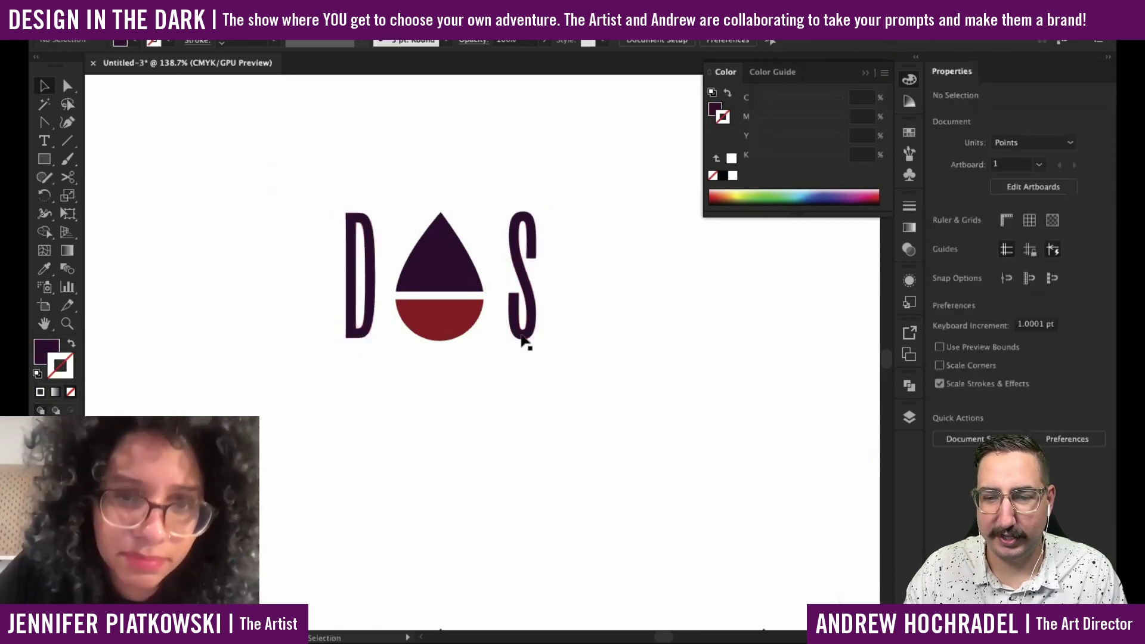
{"action": "left_click_drag", "start_coordinate": [521, 339], "coordinate": [517, 339]}
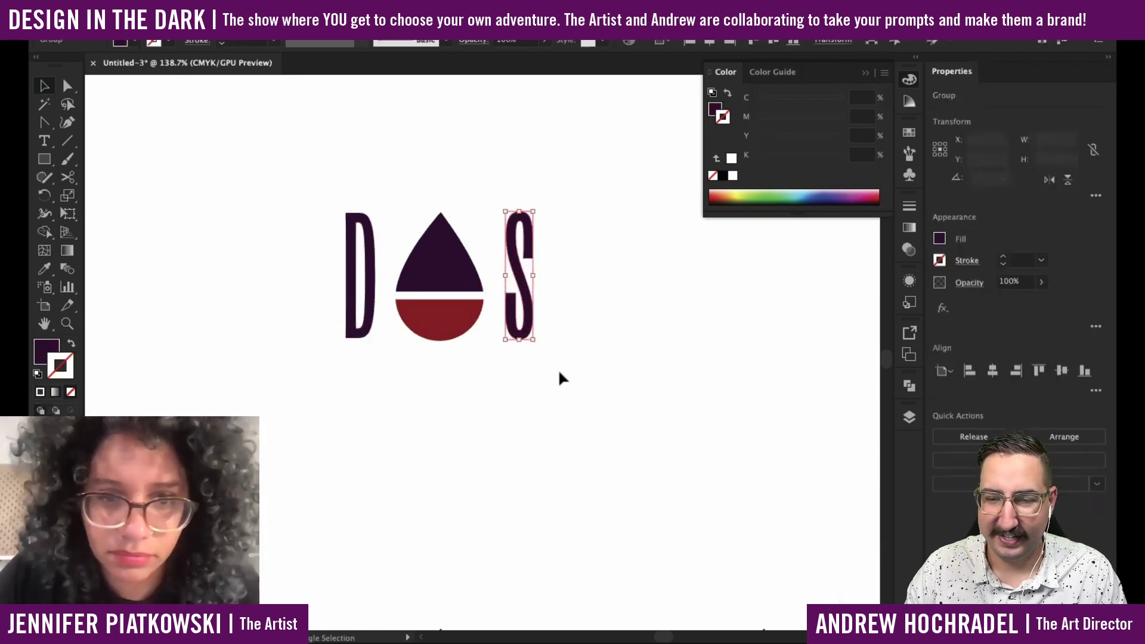
{"action": "left_click", "coordinate": [558, 368]}
{"action": "scroll", "coordinate": [480, 396], "scroll_direction": "down", "scroll_amount": 3}
{"action": "scroll", "coordinate": [481, 429], "scroll_direction": "down", "scroll_amount": 5}
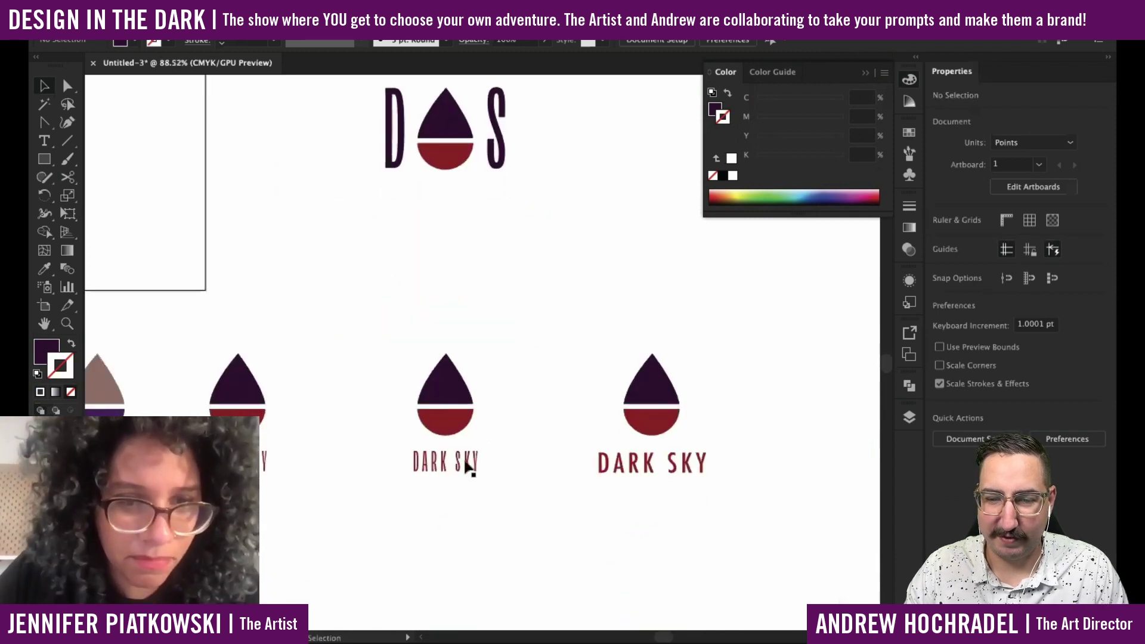
Place a copy of the DARK SKY lettering beneath the D-droplet-S monogram and recolor it the letters' dark purple.
{"action": "left_click", "coordinate": [465, 471]}
{"action": "left_click_drag", "start_coordinate": [465, 471], "coordinate": [464, 202]}
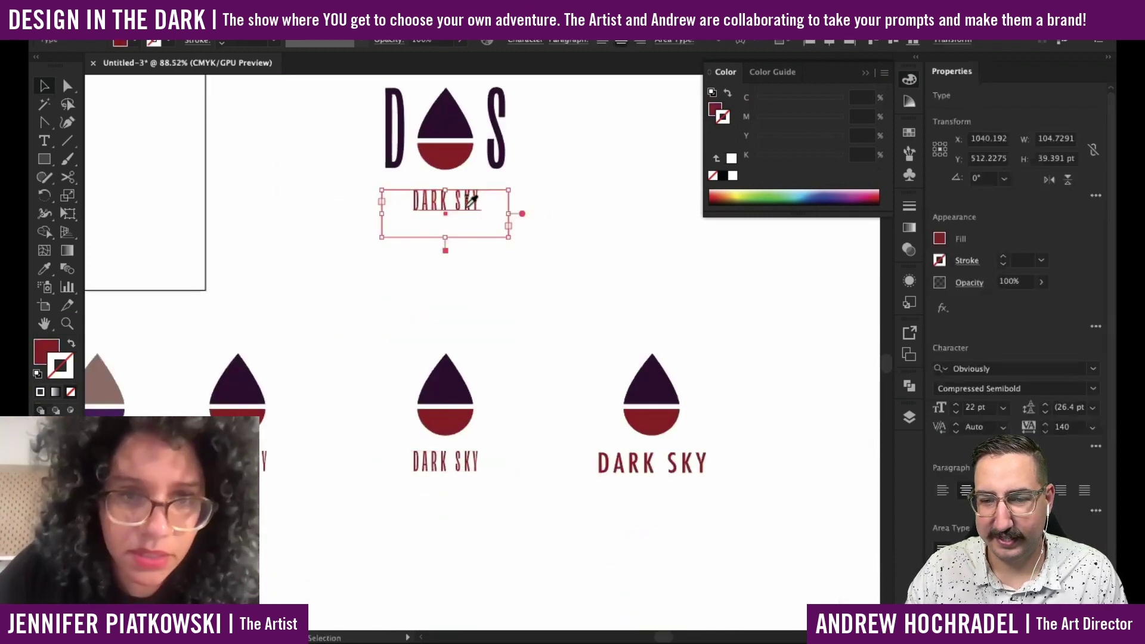
{"action": "key", "text": "i"}
{"action": "left_click", "coordinate": [554, 242]}
{"action": "left_click_drag", "start_coordinate": [525, 221], "coordinate": [493, 359]}
Scale the monogram's S and D down around their centers to about 53 pt high.
{"action": "left_click", "coordinate": [474, 311]}
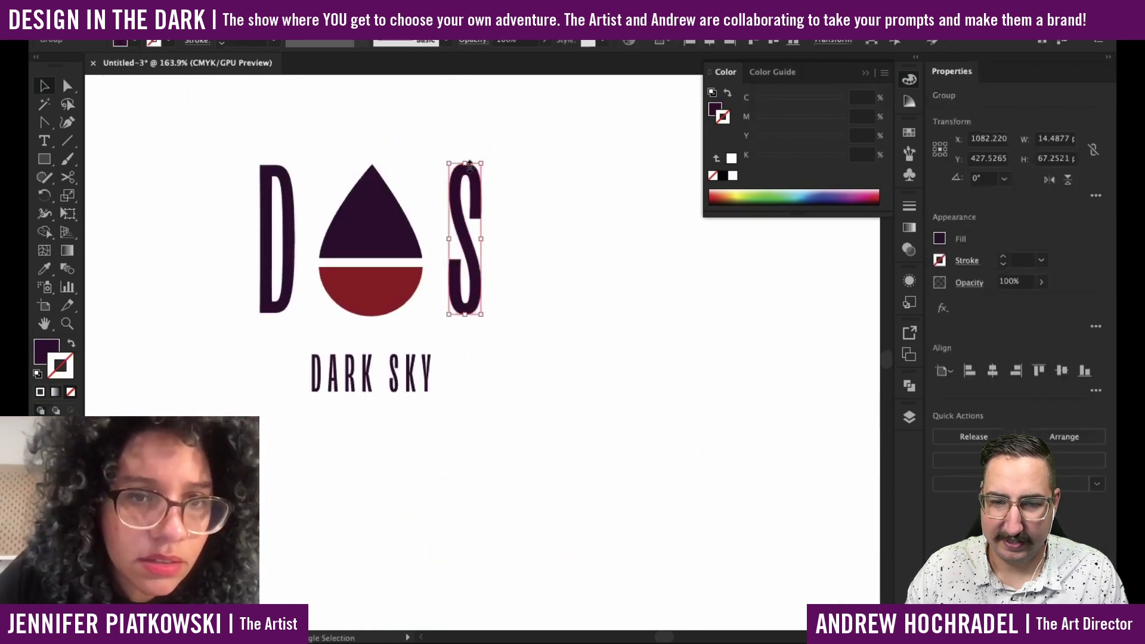
{"action": "left_click_drag", "start_coordinate": [466, 170], "coordinate": [466, 179]}
{"action": "left_click", "coordinate": [294, 286]}
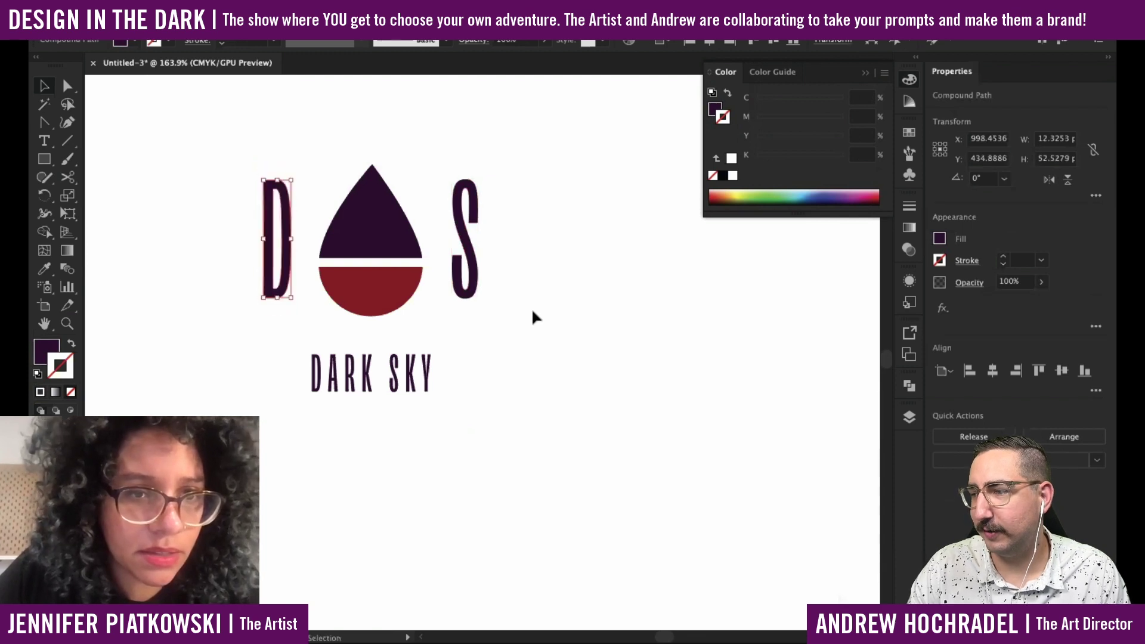
{"action": "left_click_drag", "start_coordinate": [556, 333], "coordinate": [194, 218]}
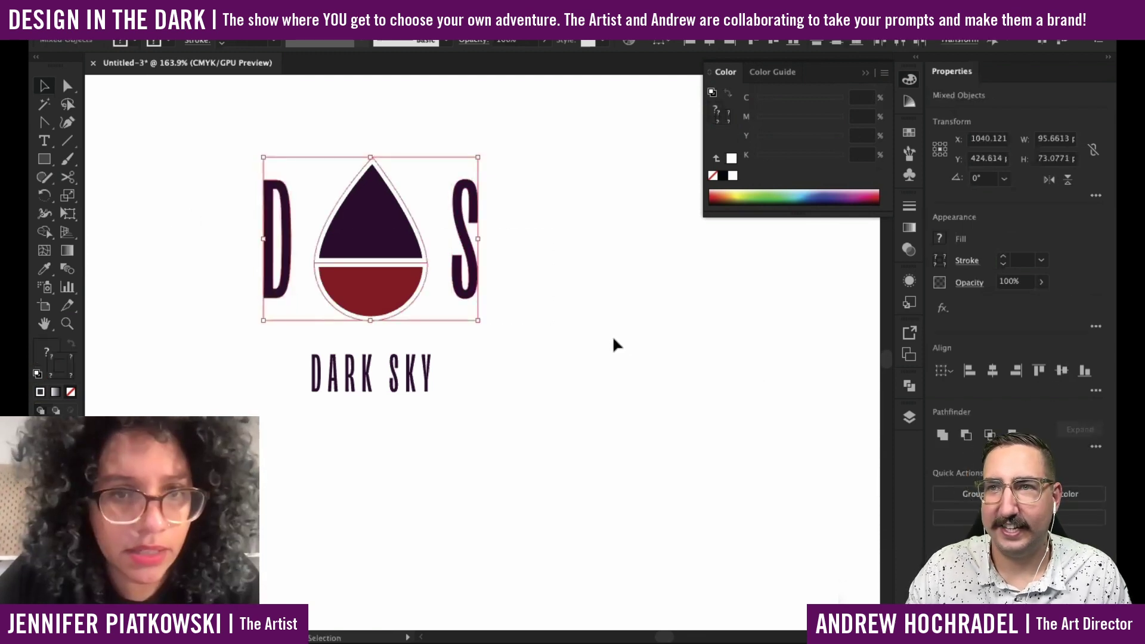
{"action": "left_click", "coordinate": [468, 311]}
Move the D and S down together so their bases line up with the bottom of the droplet.
{"action": "left_click", "coordinate": [275, 266]}
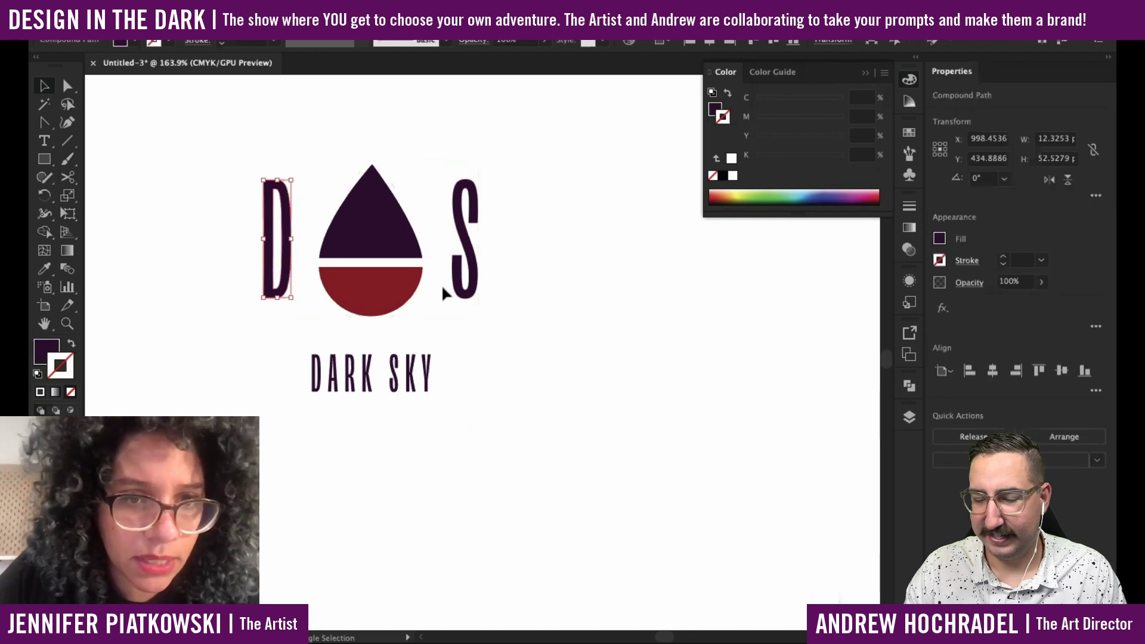
{"action": "left_click", "coordinate": [463, 293], "text": "shift"}
{"action": "left_click_drag", "start_coordinate": [464, 310], "coordinate": [471, 332]}
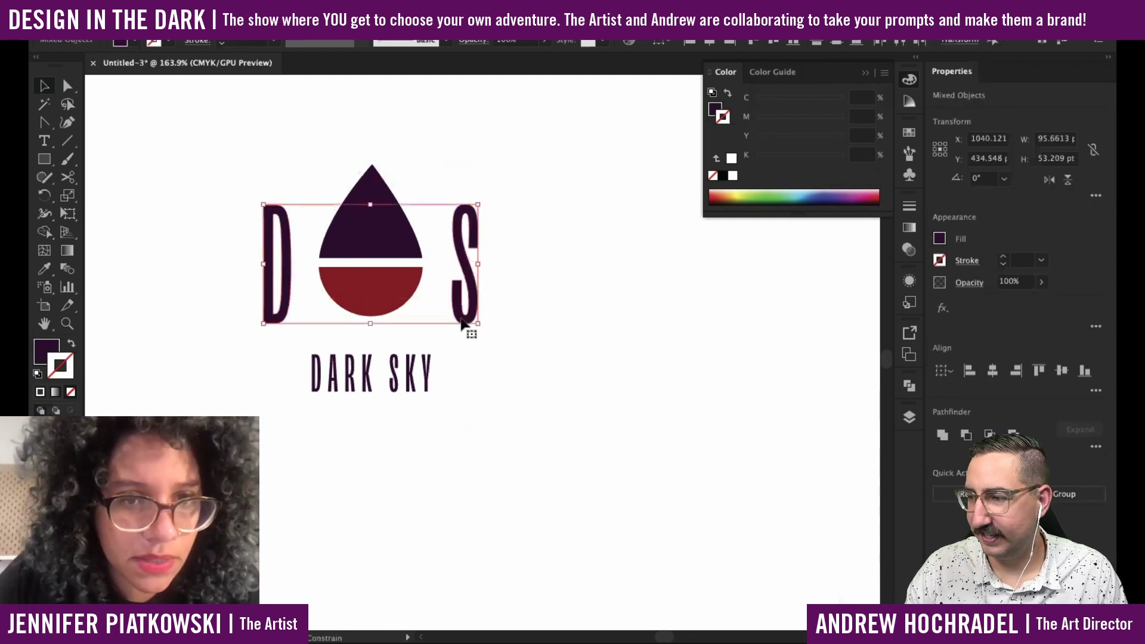
{"action": "left_click", "coordinate": [545, 311]}
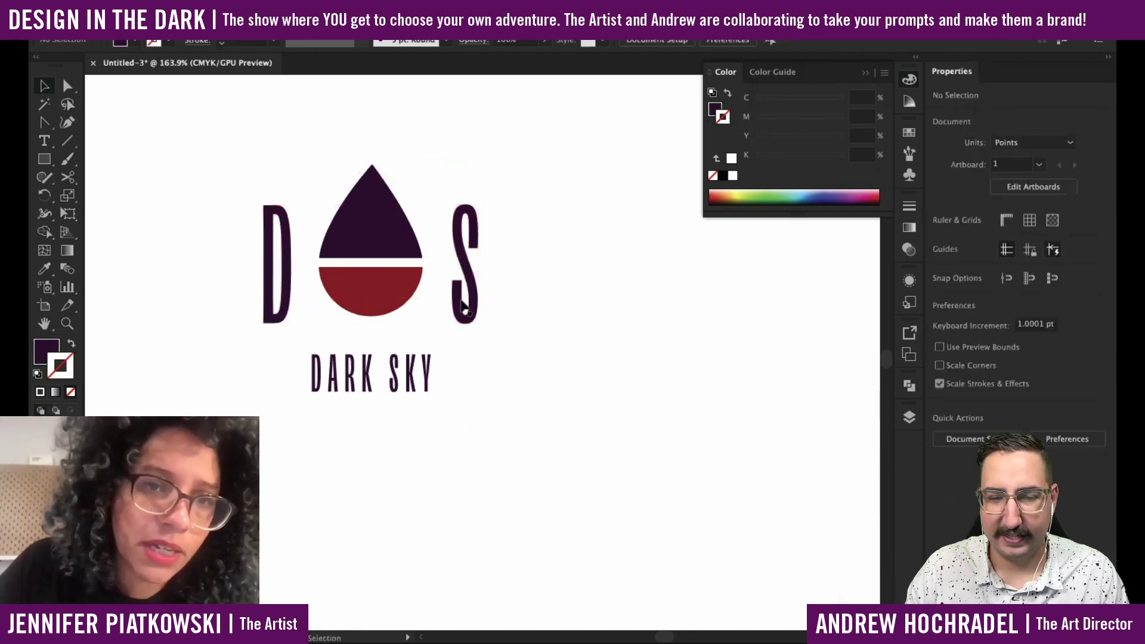
{"action": "left_click", "coordinate": [464, 308]}
{"action": "left_click", "coordinate": [273, 308], "text": "shift"}
{"action": "key", "text": "Up"}
{"action": "key", "text": "Up"}
{"action": "key", "text": "Up"}
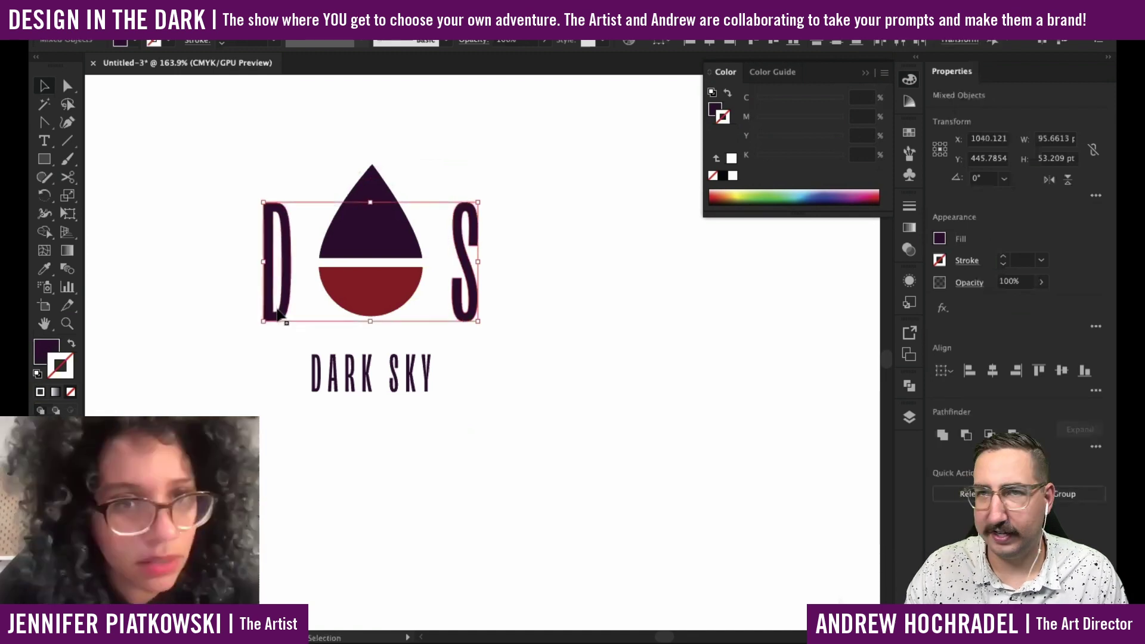
{"action": "left_click", "coordinate": [495, 309]}
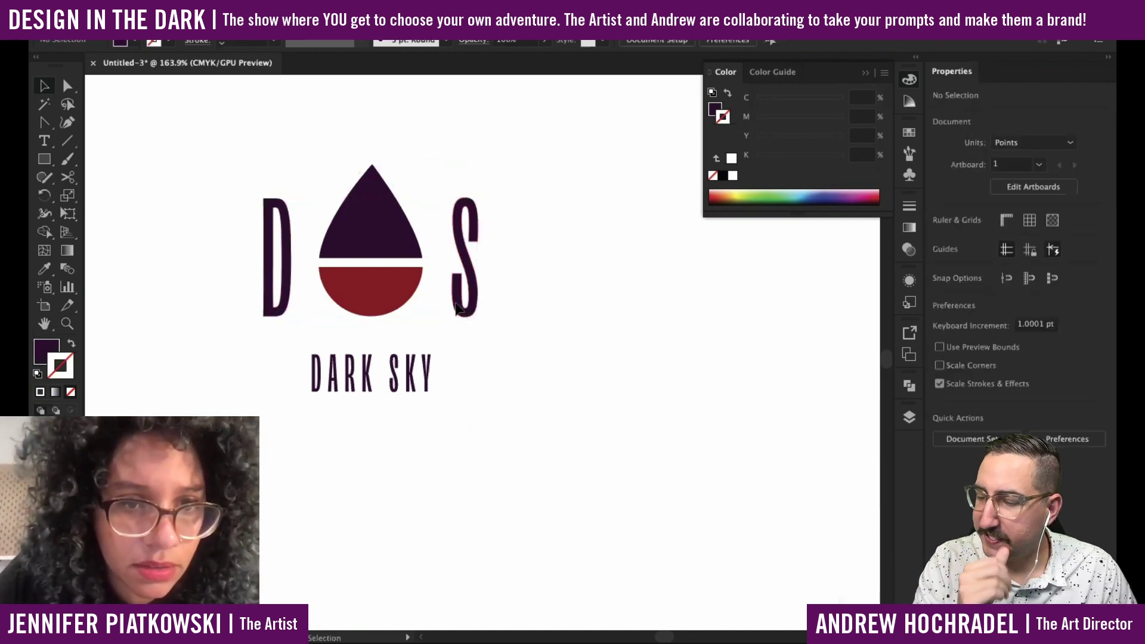
Nudge the S left and the D right to tighten the gaps on both sides of the droplet.
{"action": "left_click", "coordinate": [458, 309]}
{"action": "key", "text": "Left"}
{"action": "key", "text": "Left"}
{"action": "key", "text": "Left"}
{"action": "left_click", "coordinate": [554, 314]}
{"action": "left_click", "coordinate": [289, 305]}
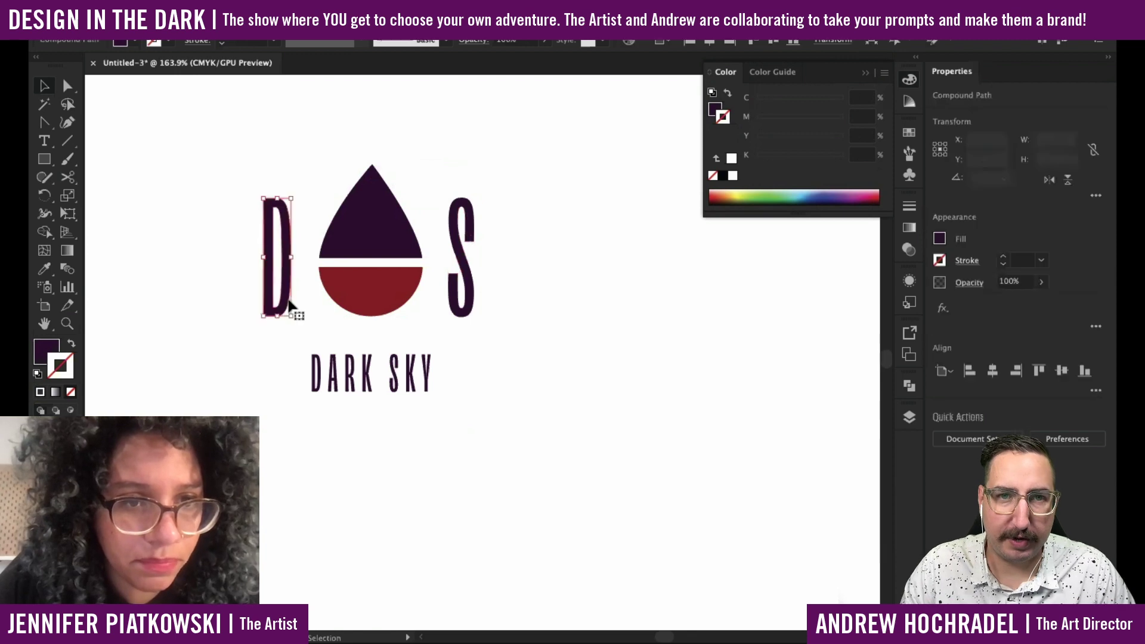
{"action": "key", "text": "Right"}
{"action": "key", "text": "Right"}
{"action": "key", "text": "Right"}
{"action": "key", "text": "Right"}
{"action": "left_click", "coordinate": [440, 378]}
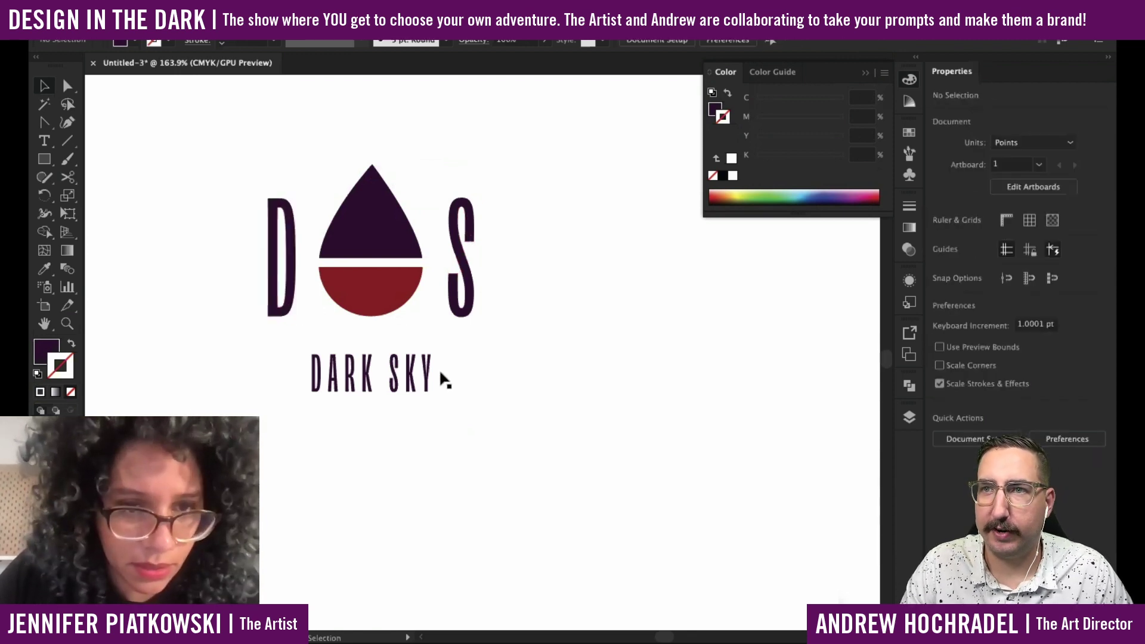
Move the DARK SKY lettering lower and place a rectangle about 158 by 109 pt behind the monogram, roughly centered on it.
{"action": "left_click_drag", "start_coordinate": [440, 378], "coordinate": [412, 481]}
{"action": "key", "text": "m"}
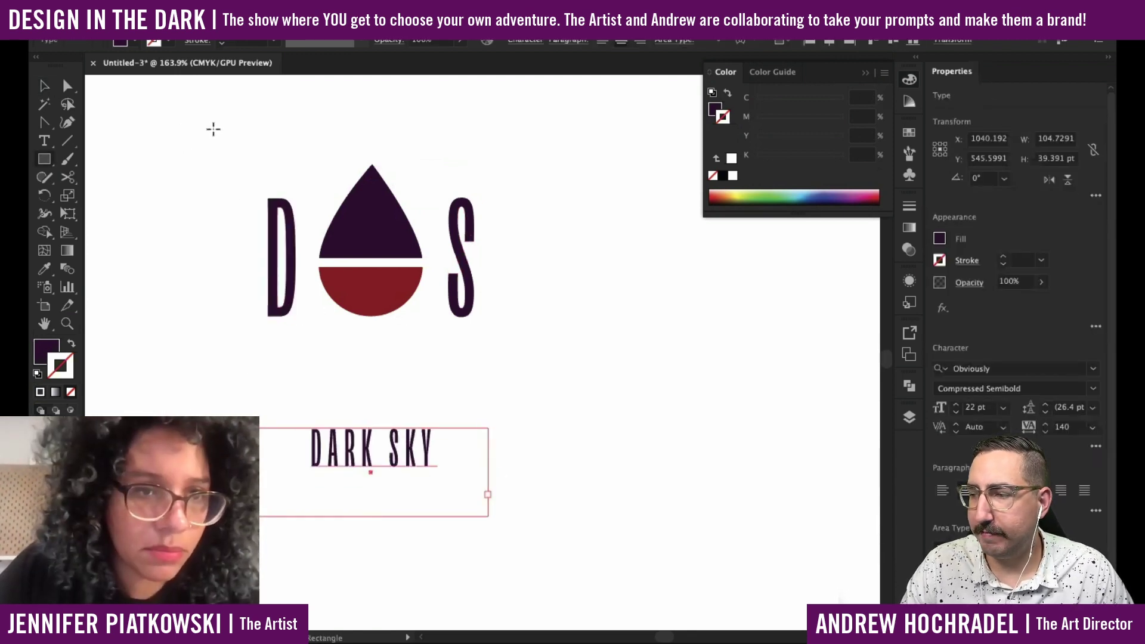
{"action": "mouse_move", "coordinate": [215, 128]}
{"action": "left_mouse_down"}
{"action": "mouse_move", "coordinate": [621, 365]}
{"action": "mouse_move", "coordinate": [568, 373]}
{"action": "left_mouse_up"}
{"action": "key", "text": "ctrl+bracketleft"}
{"action": "key", "text": "v"}
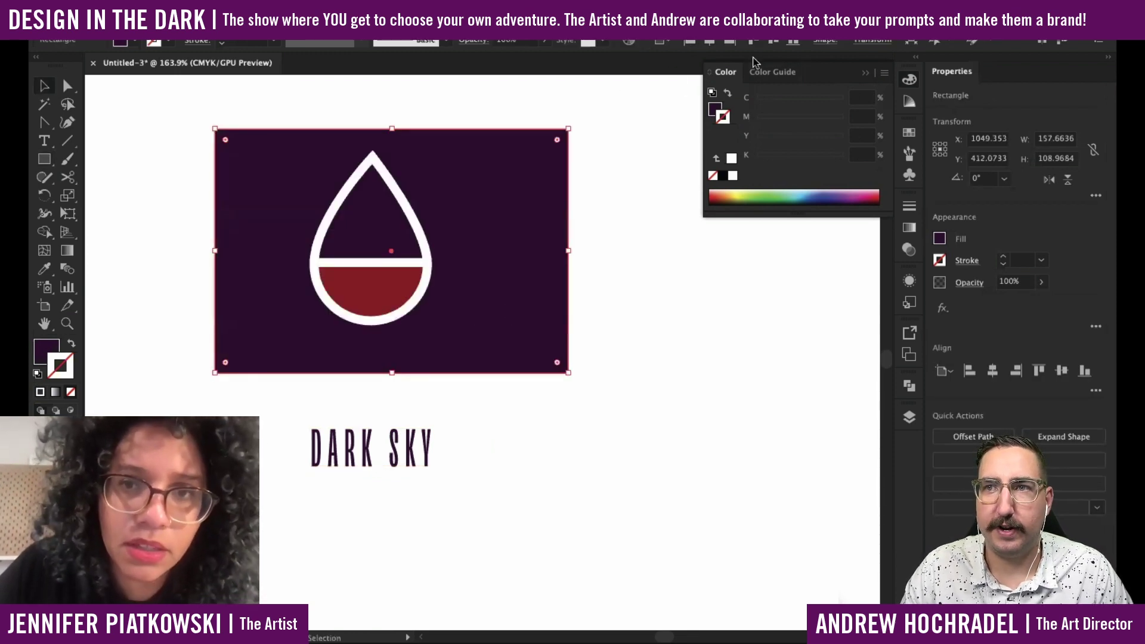
{"action": "left_click_drag", "start_coordinate": [557, 377], "coordinate": [537, 377]}
{"action": "left_click_drag", "start_coordinate": [458, 324], "coordinate": [493, 360]}
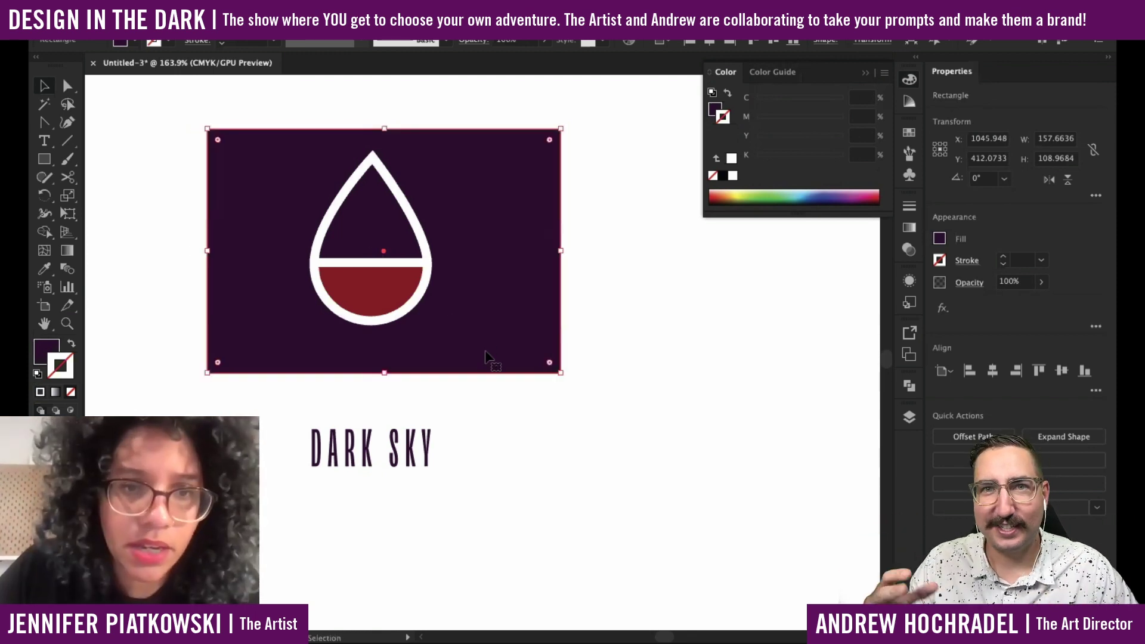
{"action": "left_click", "coordinate": [384, 248]}
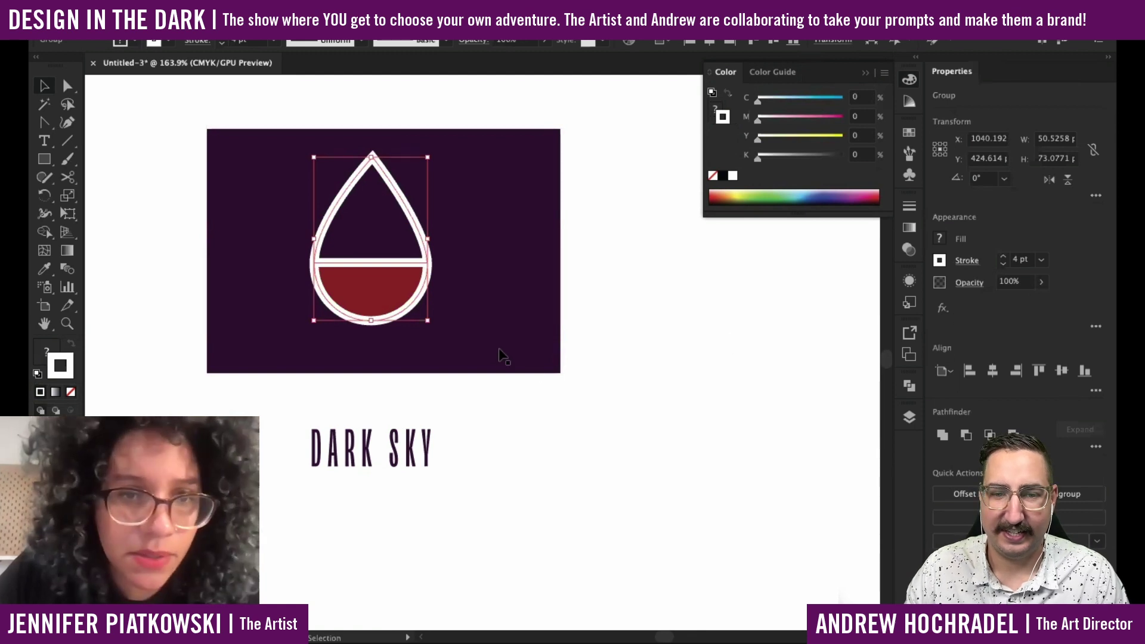
{"action": "left_click_drag", "start_coordinate": [503, 357], "coordinate": [484, 353]}
Fill the background rectangle with a pale cream of C 3, M 7, Y 15, K 0.
{"action": "left_click", "coordinate": [42, 352]}
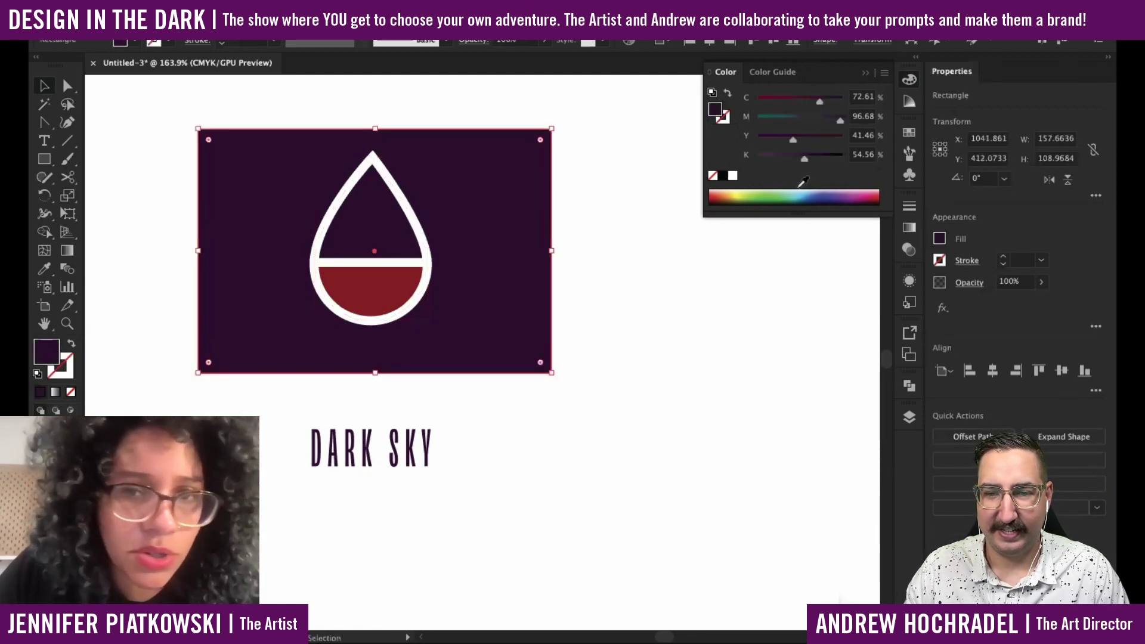
{"action": "left_click", "coordinate": [764, 119]}
{"action": "left_click_drag", "start_coordinate": [758, 138], "coordinate": [758, 137]}
{"action": "left_click_drag", "start_coordinate": [769, 155], "coordinate": [757, 156]}
{"action": "left_click", "coordinate": [761, 99]}
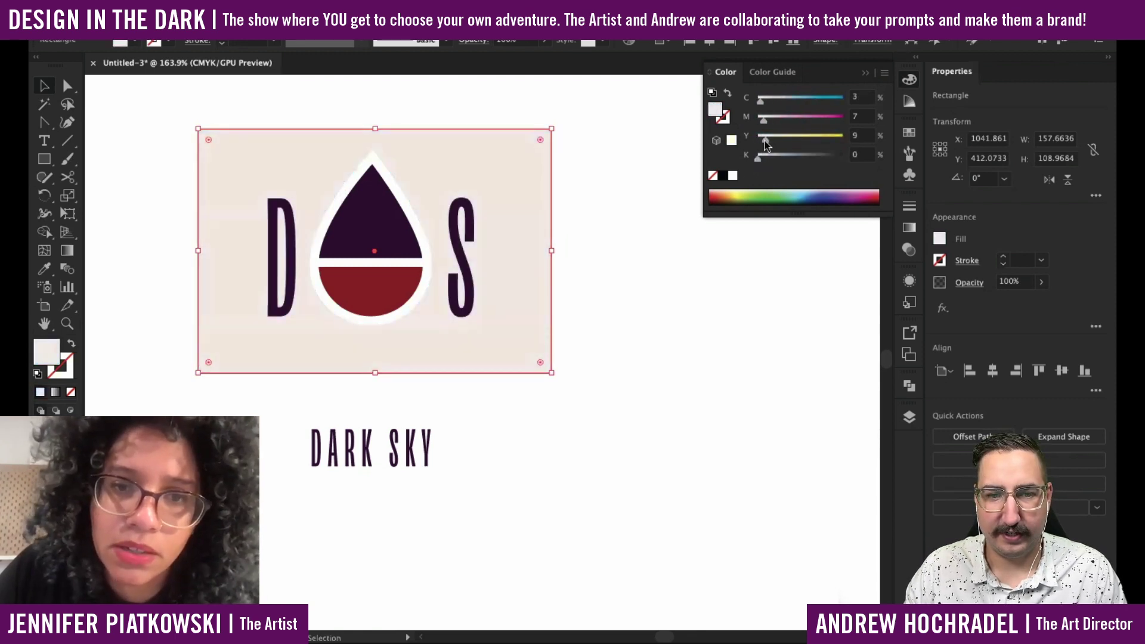
{"action": "left_click", "coordinate": [677, 343]}
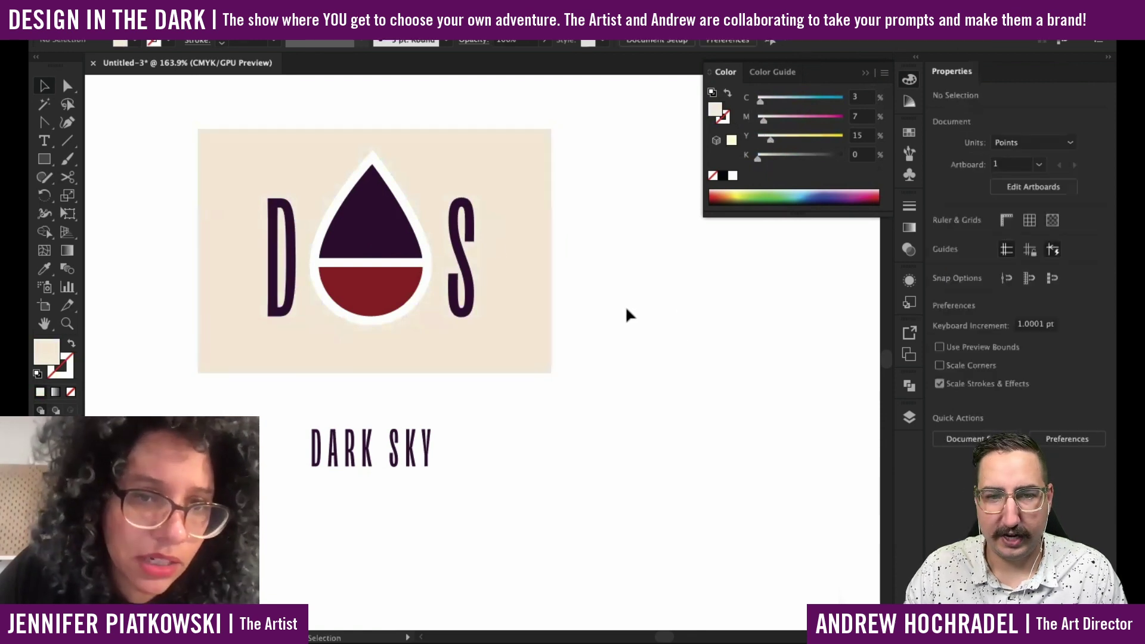
Copy the background's cream color f5e8d6 and apply it to the droplet's white stroke.
{"action": "left_click_drag", "start_coordinate": [626, 309], "coordinate": [560, 298]}
{"action": "left_click", "coordinate": [399, 295]}
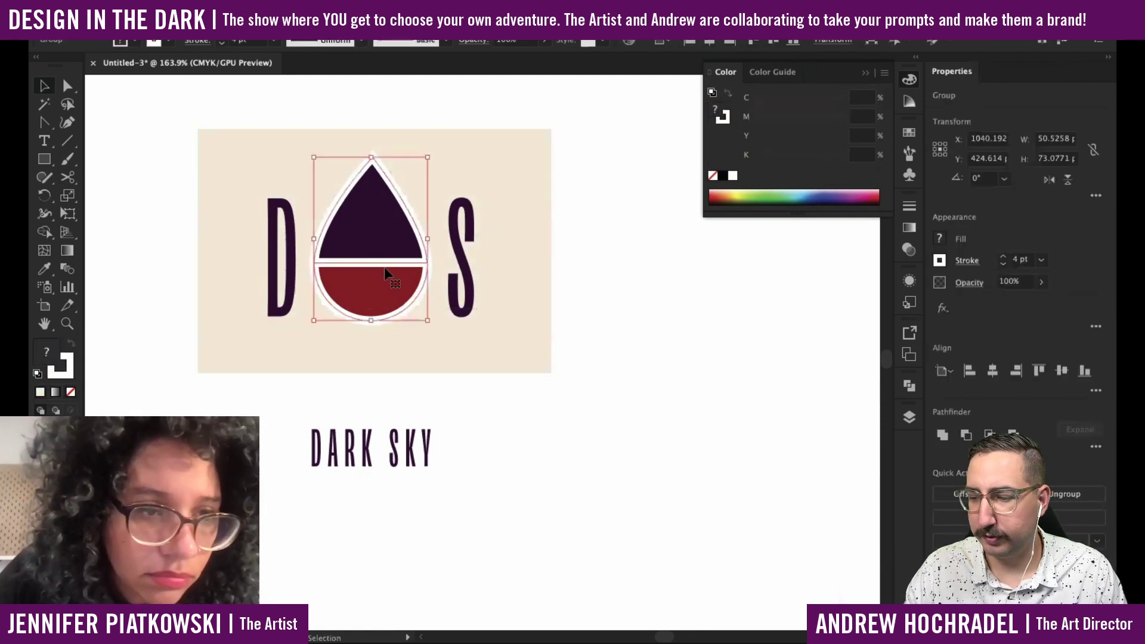
{"action": "left_click", "coordinate": [276, 374]}
{"action": "double_click", "coordinate": [43, 360]}
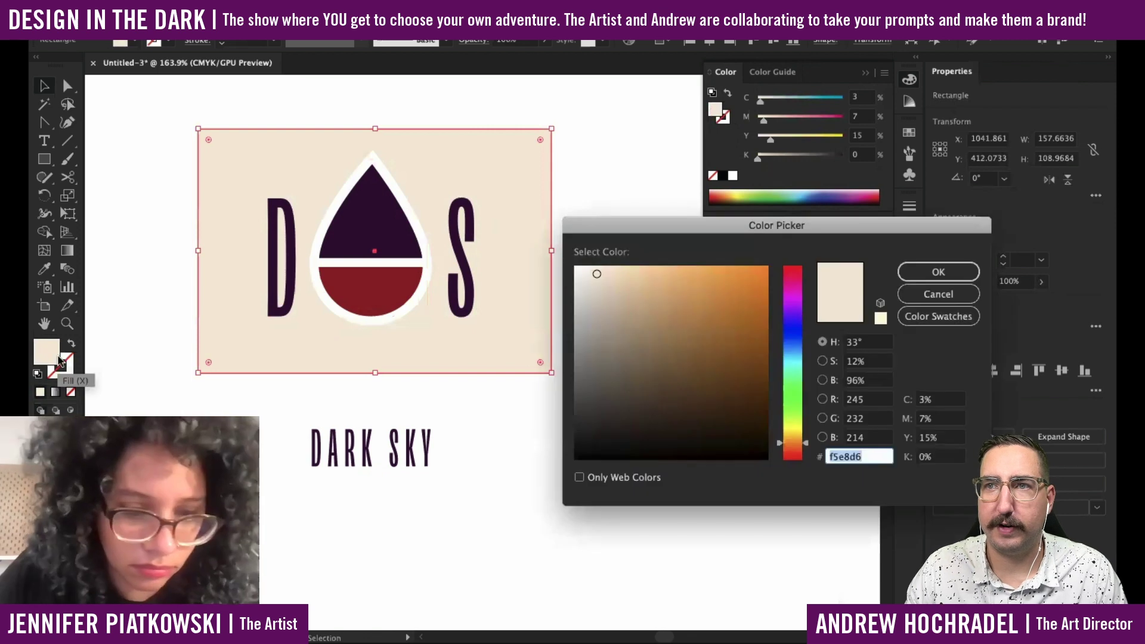
{"action": "left_click", "coordinate": [938, 272]}
{"action": "left_click", "coordinate": [67, 376]}
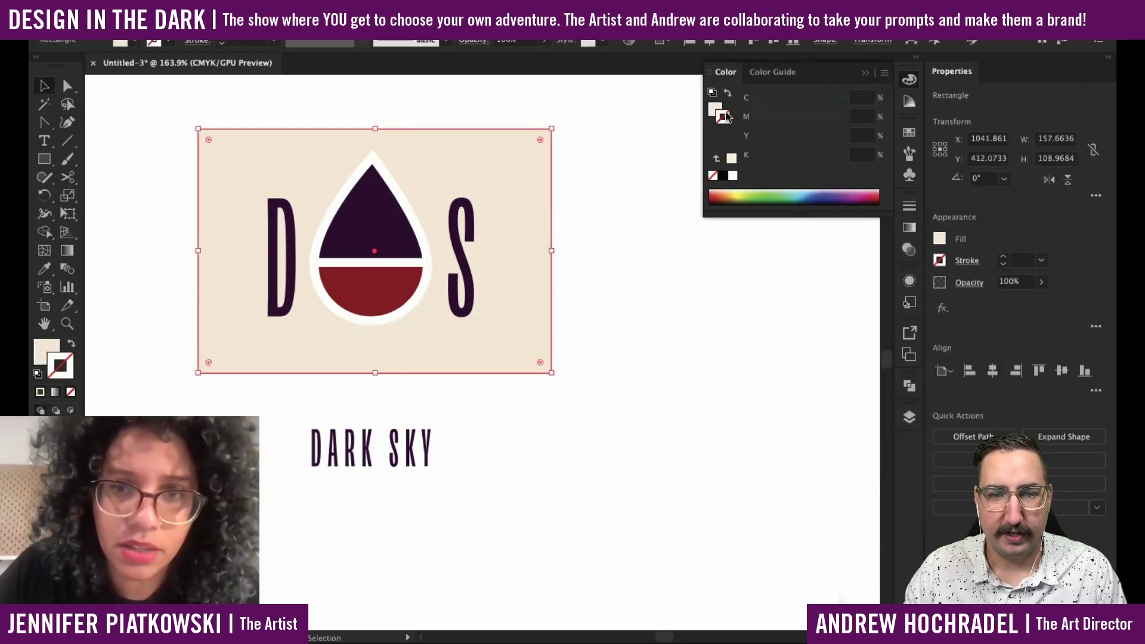
{"action": "left_click", "coordinate": [348, 236]}
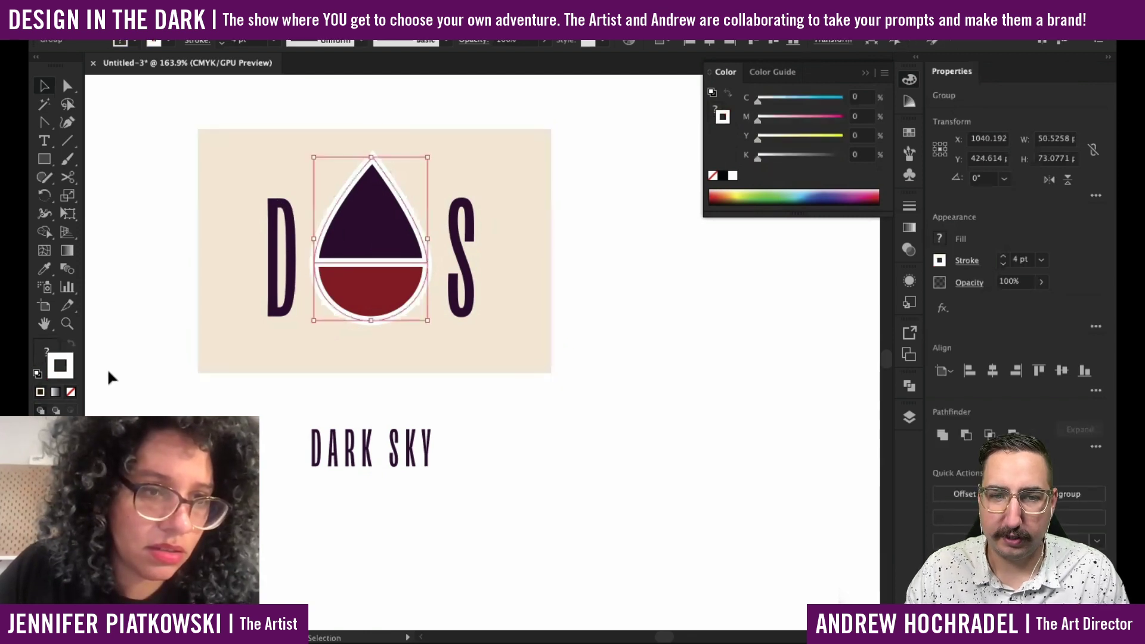
{"action": "double_click", "coordinate": [69, 373]}
{"action": "key", "text": "super+v"}
{"action": "key", "text": "Return"}
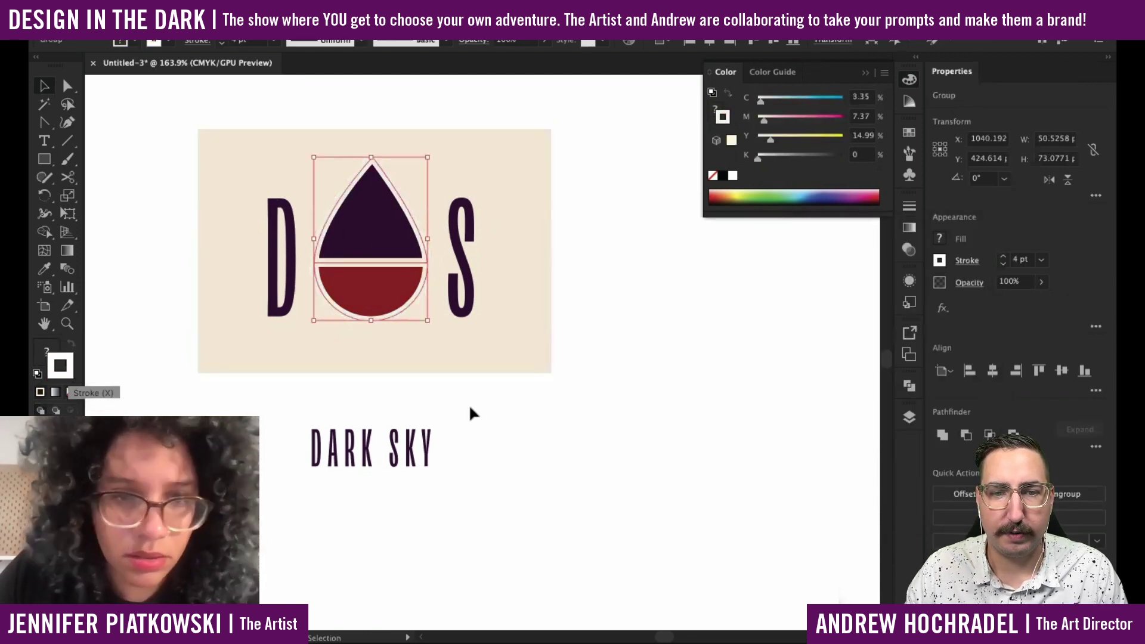
{"action": "left_click", "coordinate": [539, 409]}
Duplicate the monogram with its cream background horizontally to the right, leaving a clear gap between the two cards.
{"action": "scroll", "coordinate": [534, 397], "scroll_direction": "right", "scroll_amount": 2}
{"action": "scroll", "coordinate": [419, 350], "scroll_direction": "down", "scroll_amount": 3}
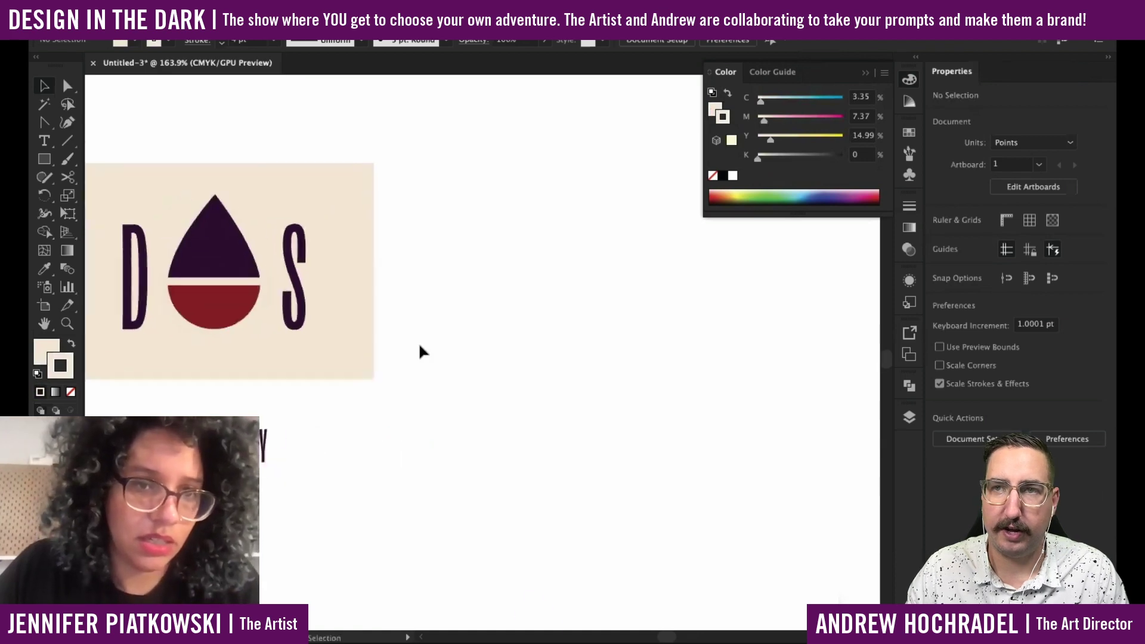
{"action": "left_click_drag", "start_coordinate": [456, 333], "coordinate": [115, 216]}
{"action": "left_click_drag", "start_coordinate": [368, 329], "coordinate": [634, 329], "text": "alt"}
{"action": "left_click", "coordinate": [696, 376]}
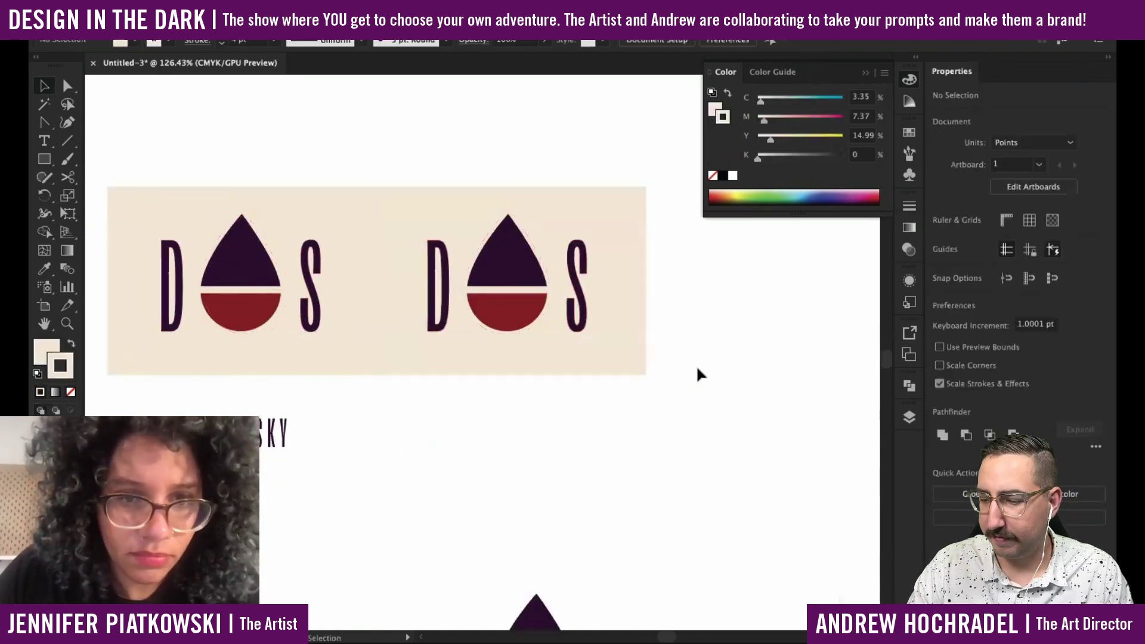
{"action": "left_click", "coordinate": [450, 237]}
{"action": "left_click_drag", "start_coordinate": [451, 237], "coordinate": [582, 237]}
Replace the DARK SKY text below the first card with 1000AD.
{"action": "left_click", "coordinate": [266, 432]}
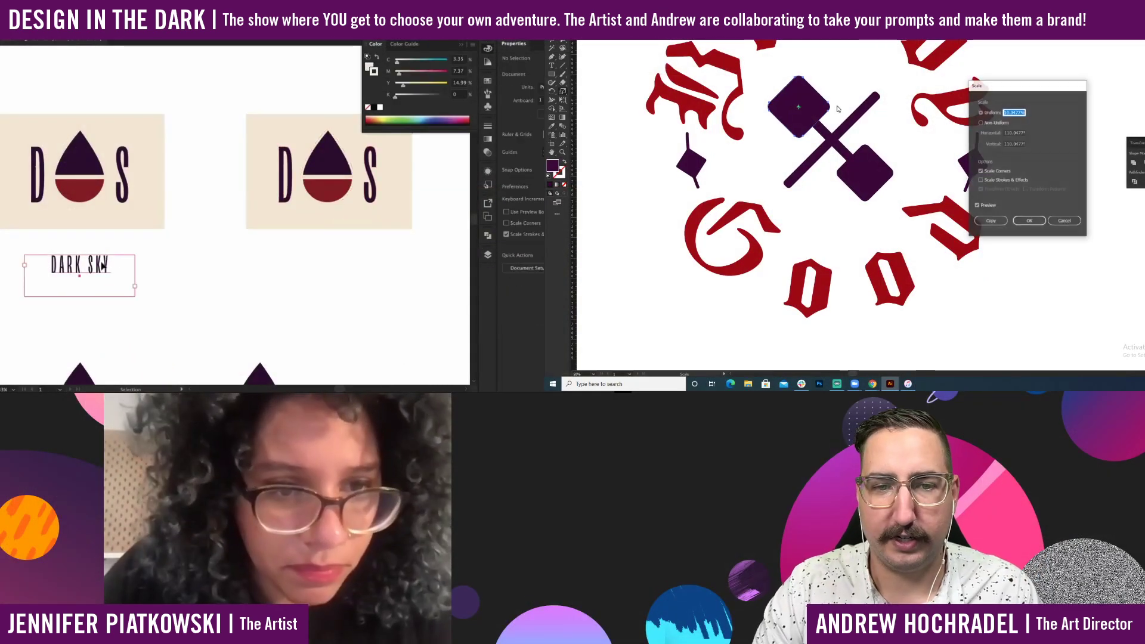
{"action": "double_click", "coordinate": [106, 263]}
{"action": "key", "text": "ctrl+a"}
{"action": "type", "text": "1000"}
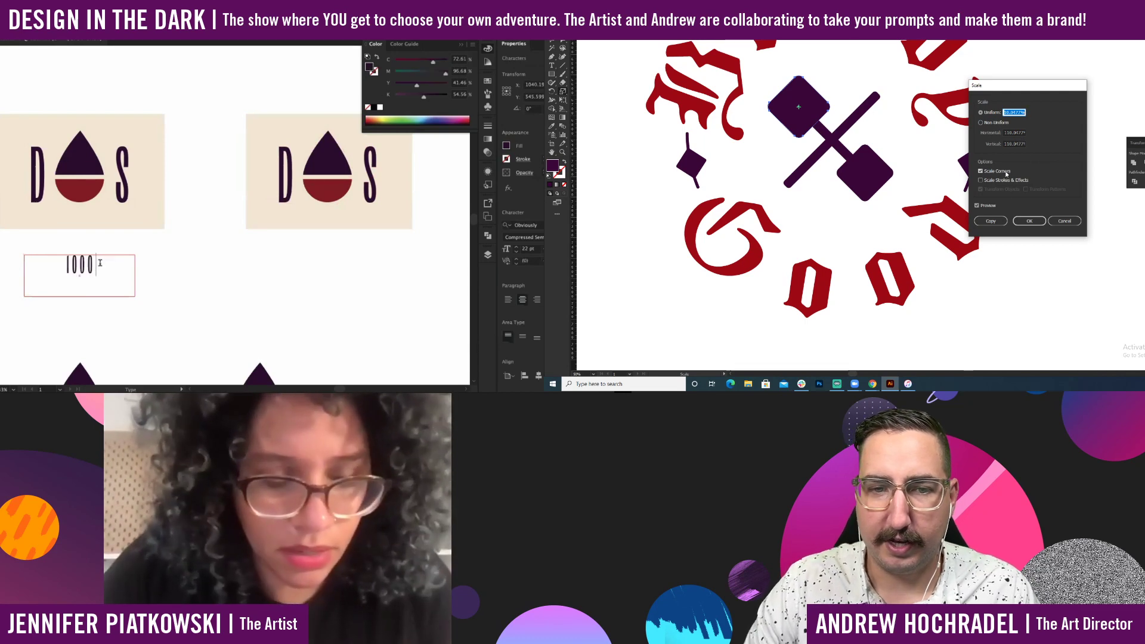
{"action": "type", "text": "80AD"}
{"action": "key", "text": "Escape"}
{"action": "key", "text": "shift+Down"}
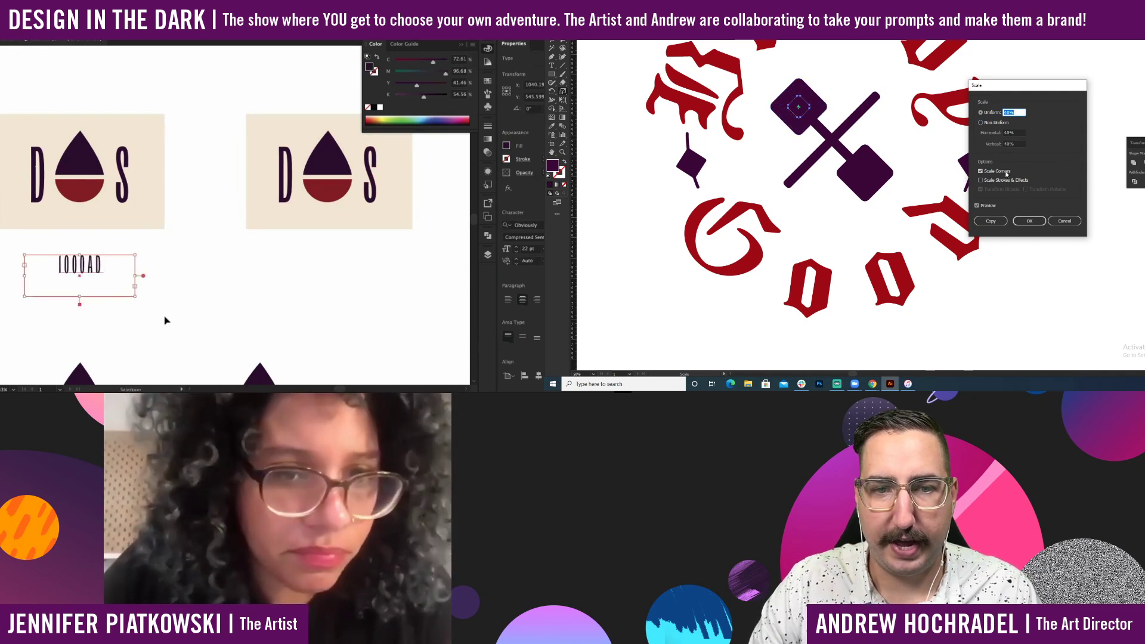
Move the 1000AD lettering above the droplet on the second card and make that card's cream background taller.
{"action": "left_click_drag", "start_coordinate": [85, 270], "coordinate": [265, 98]}
{"action": "key", "text": "Return"}
{"action": "left_click", "coordinate": [885, 182]}
{"action": "left_click", "coordinate": [292, 139]}
{"action": "left_click", "coordinate": [388, 179]}
{"action": "left_click_drag", "start_coordinate": [363, 189], "coordinate": [193, 180]}
Fill the smaller diamonds inside the crossed mark of the Bloody Good emblem with white.
{"action": "left_click", "coordinate": [801, 108], "text": "shift"}
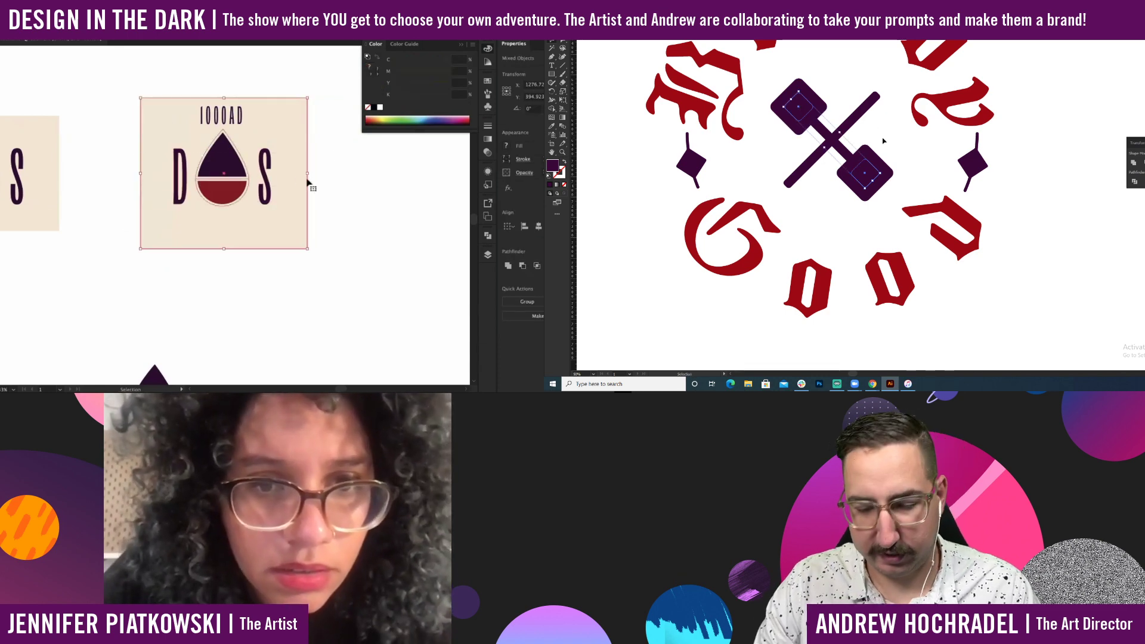
{"action": "left_click", "coordinate": [348, 200]}
{"action": "key", "text": "ctrl+minus"}
{"action": "key", "text": "ctrl+minus"}
{"action": "key", "text": "ctrl+minus"}
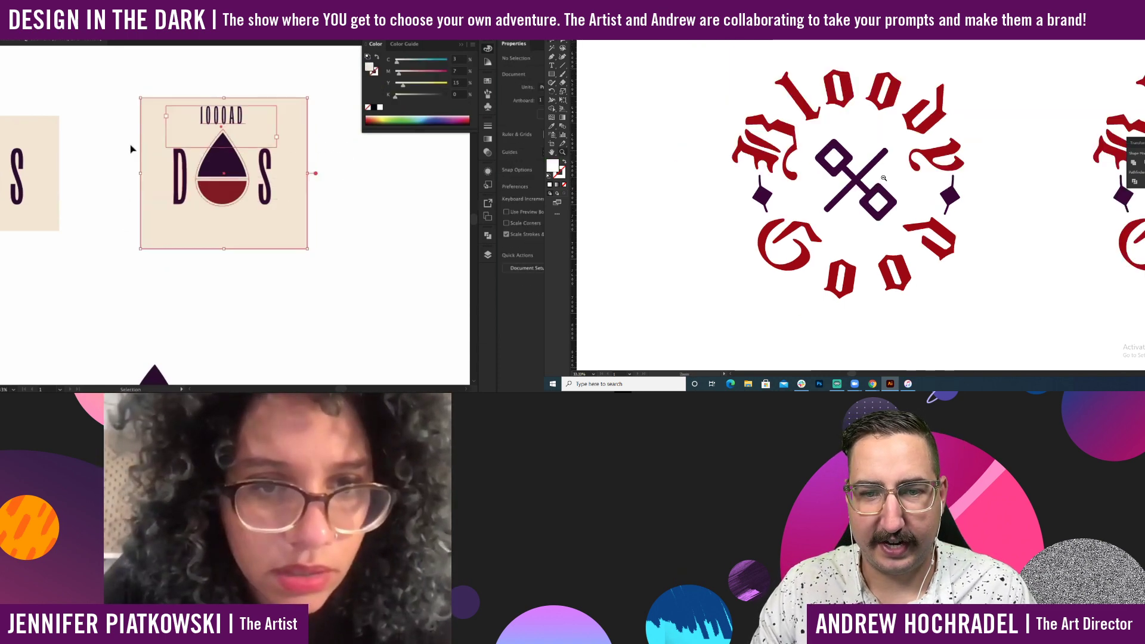
Group the D, droplet and S on the 1000AD card and shift the group slightly lower, away from the text.
{"action": "key", "text": "a"}
{"action": "left_click_drag", "start_coordinate": [163, 147], "coordinate": [246, 181]}
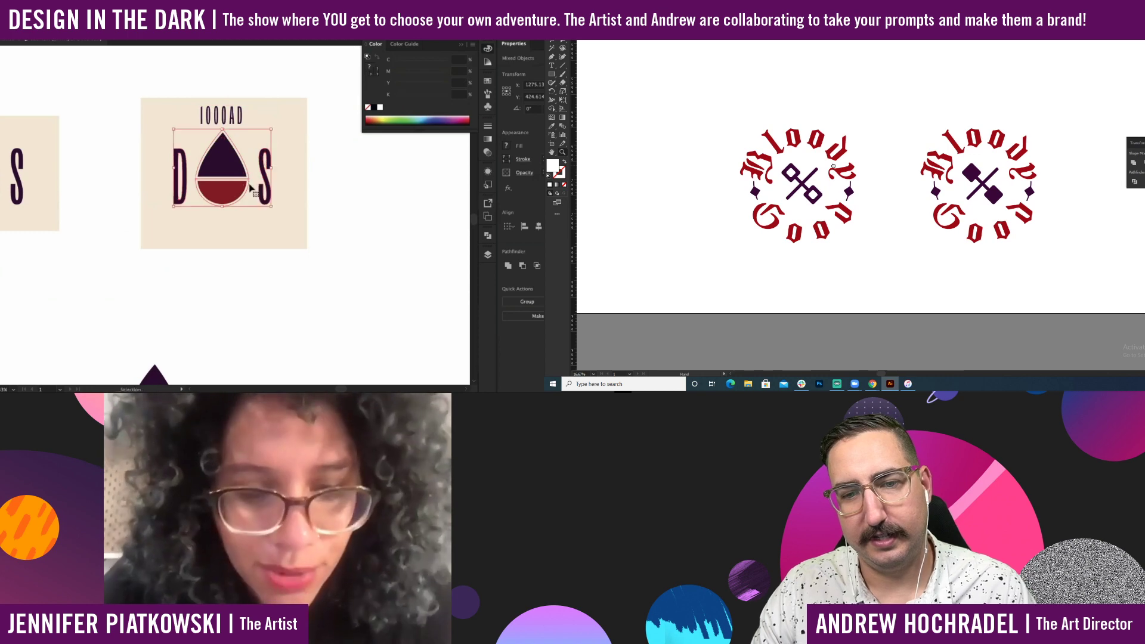
{"action": "left_click_drag", "start_coordinate": [833, 167], "coordinate": [865, 200]}
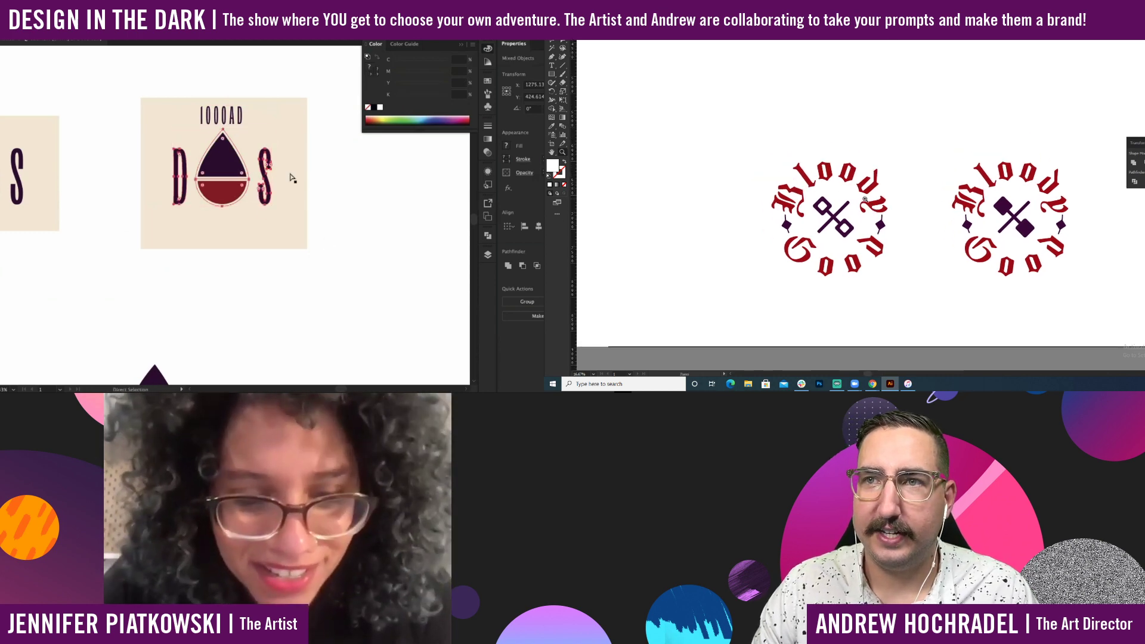
{"action": "left_click", "coordinate": [834, 216]}
{"action": "key", "text": "v"}
{"action": "left_click", "coordinate": [296, 222]}
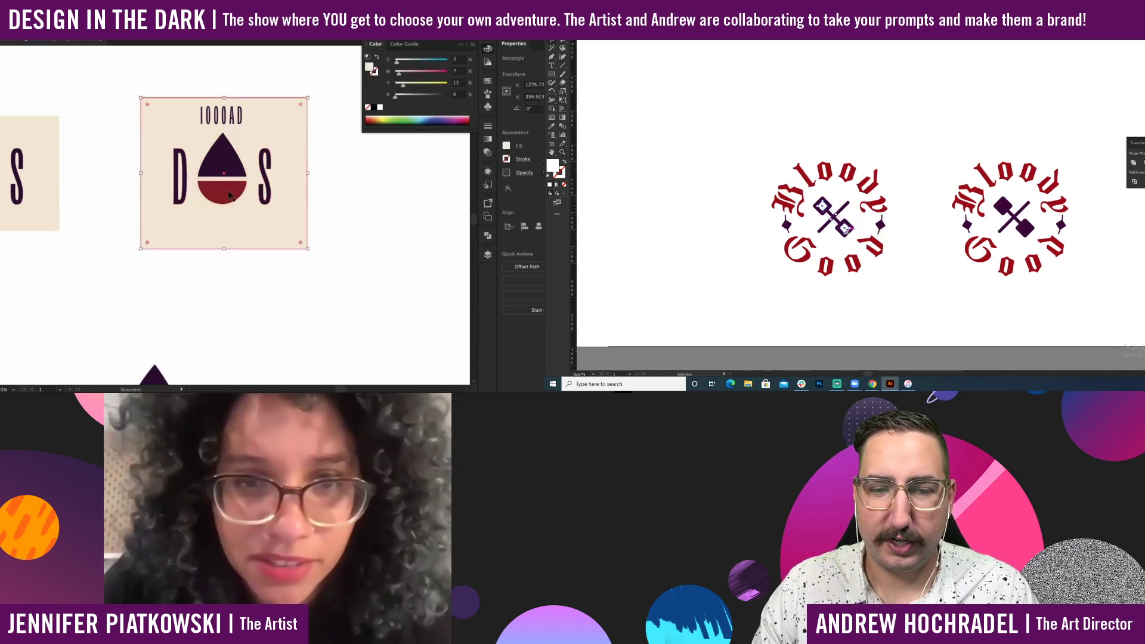
{"action": "left_click", "coordinate": [239, 196]}
{"action": "left_click", "coordinate": [292, 218]}
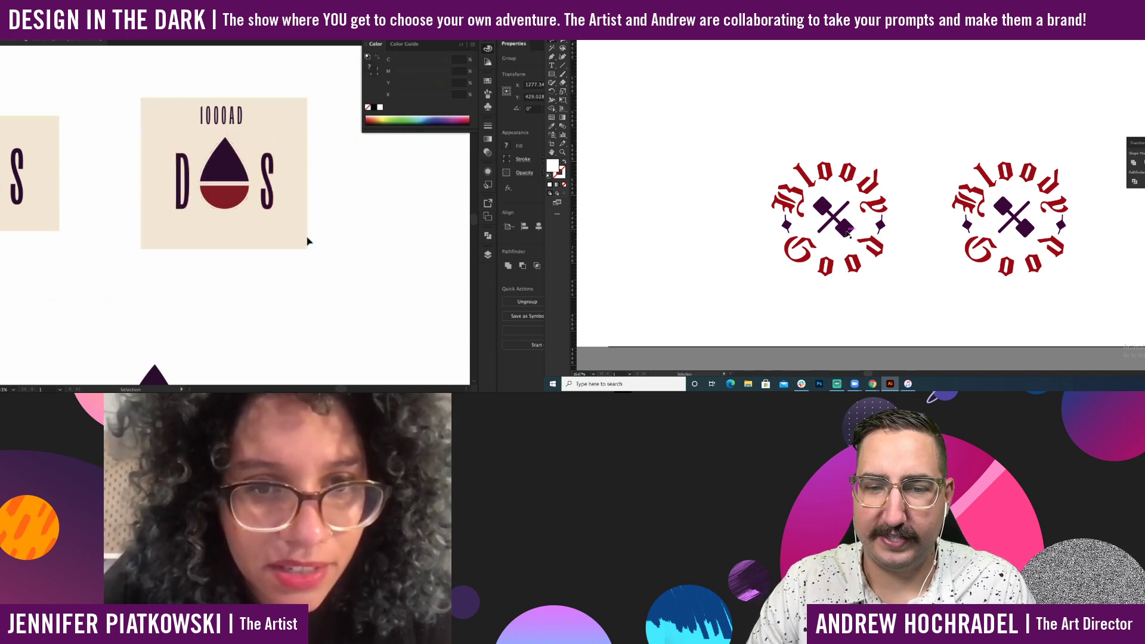
Apply a white fill to the inner diamonds of the first emblem's crossed mark.
{"action": "left_click_drag", "start_coordinate": [350, 216], "coordinate": [125, 178]}
{"action": "left_click", "coordinate": [848, 234]}
{"action": "key", "text": "v"}
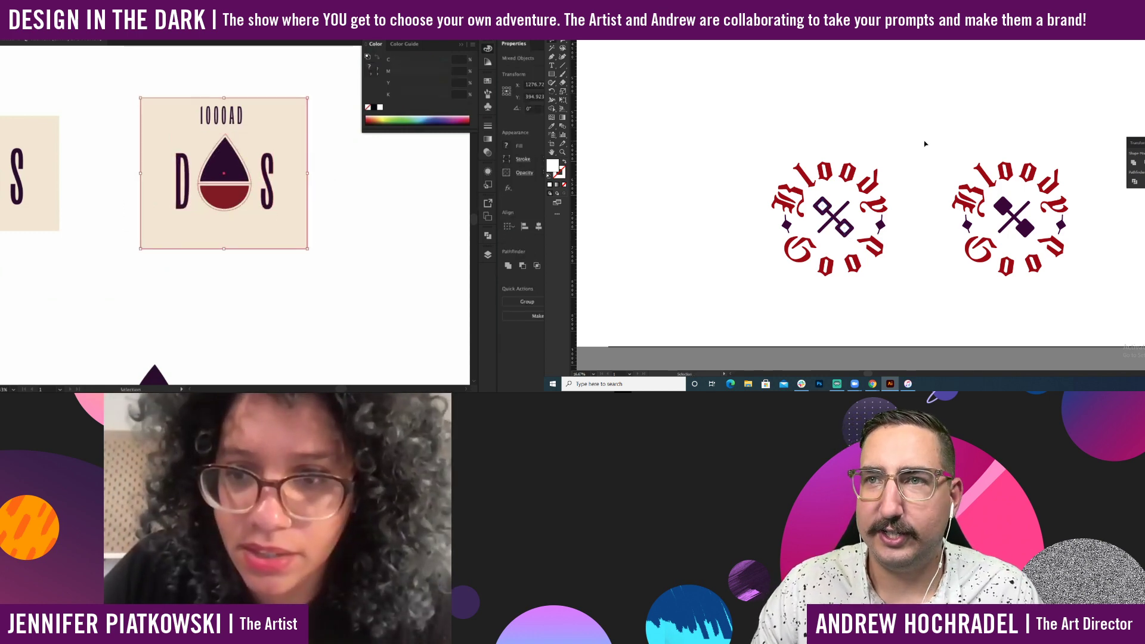
{"action": "left_click_drag", "start_coordinate": [896, 167], "coordinate": [890, 130]}
{"action": "scroll", "coordinate": [895, 158], "scroll_direction": "up", "scroll_amount": 1}
{"action": "left_click", "coordinate": [330, 248]}
Browse and preview fonts on the 1000AD lettering of the second card.
{"action": "left_click", "coordinate": [221, 116]}
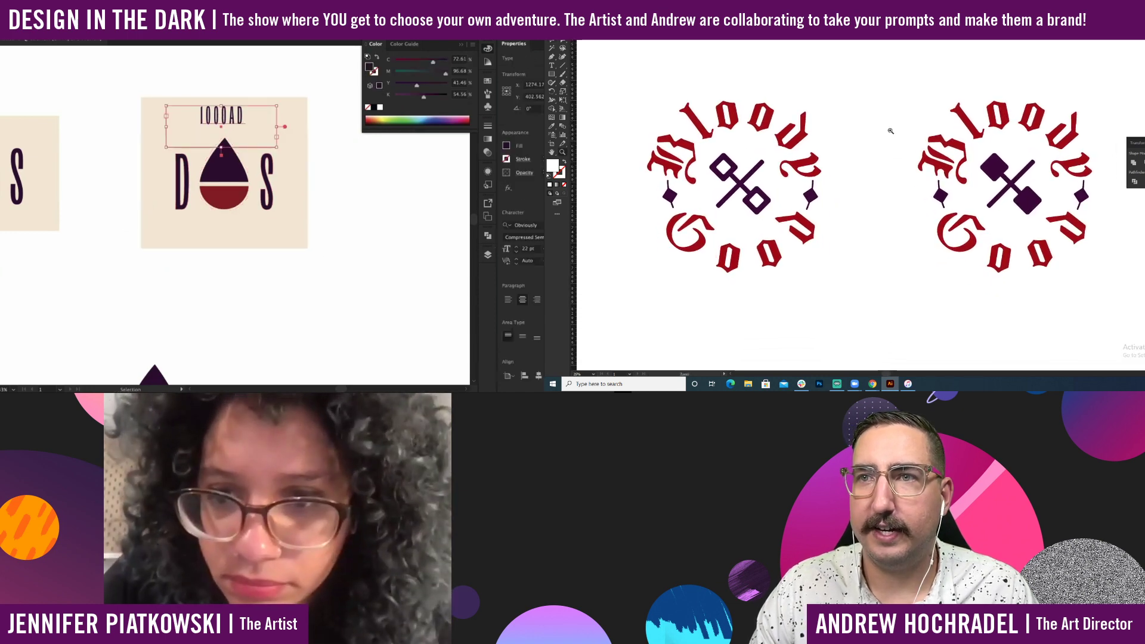
{"action": "left_click", "coordinate": [506, 225]}
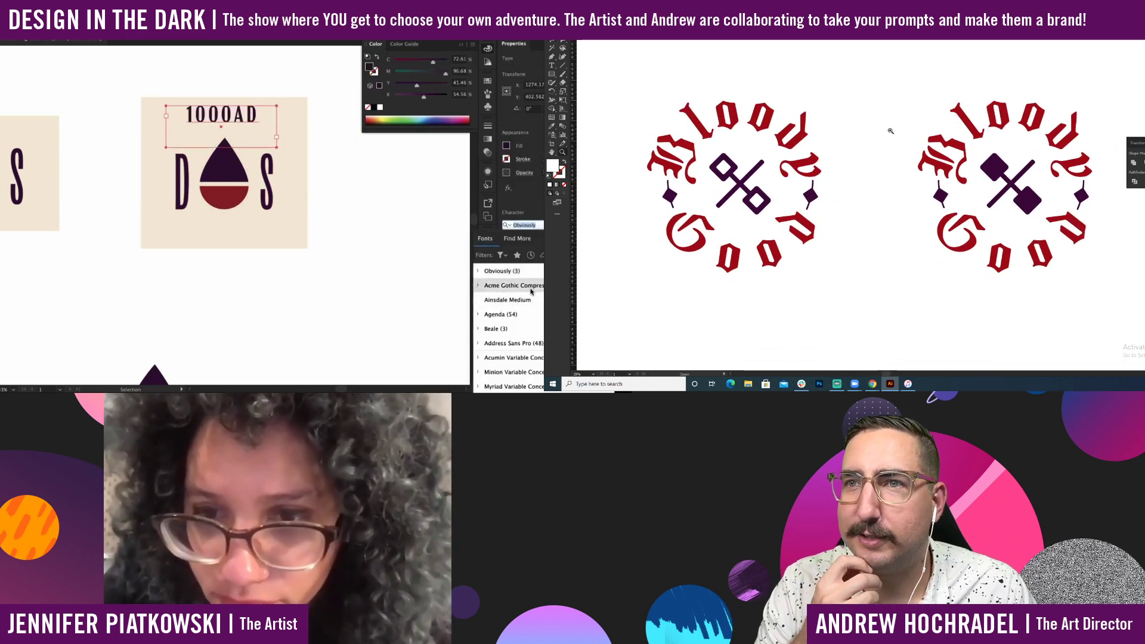
{"action": "scroll", "coordinate": [533, 352], "scroll_direction": "down", "scroll_amount": 3}
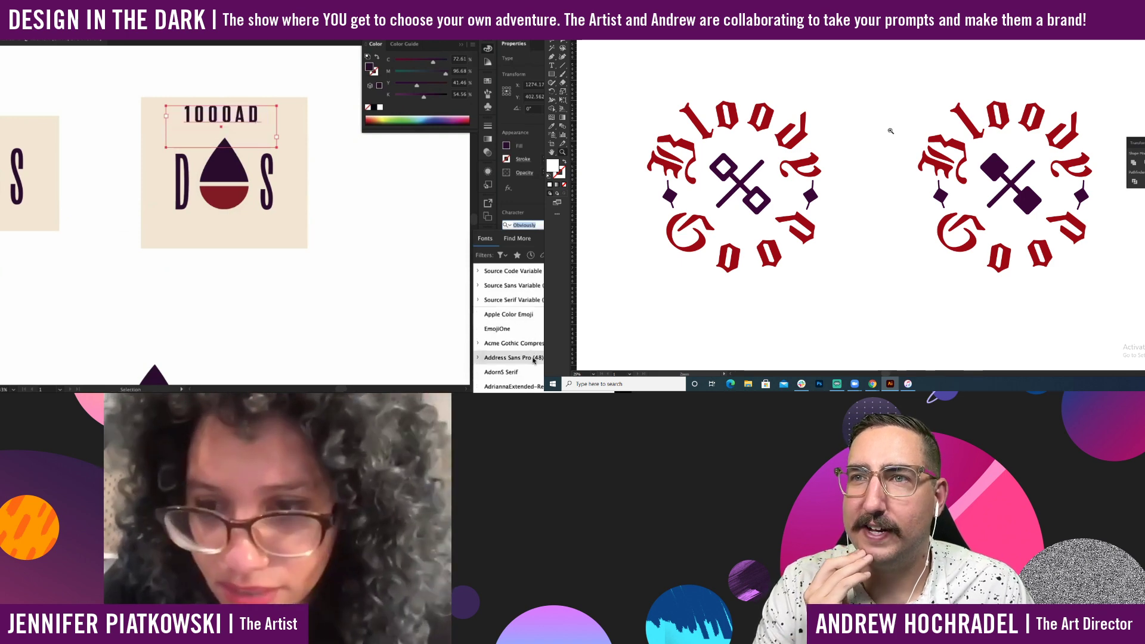
{"action": "scroll", "coordinate": [533, 360], "scroll_direction": "down", "scroll_amount": 6}
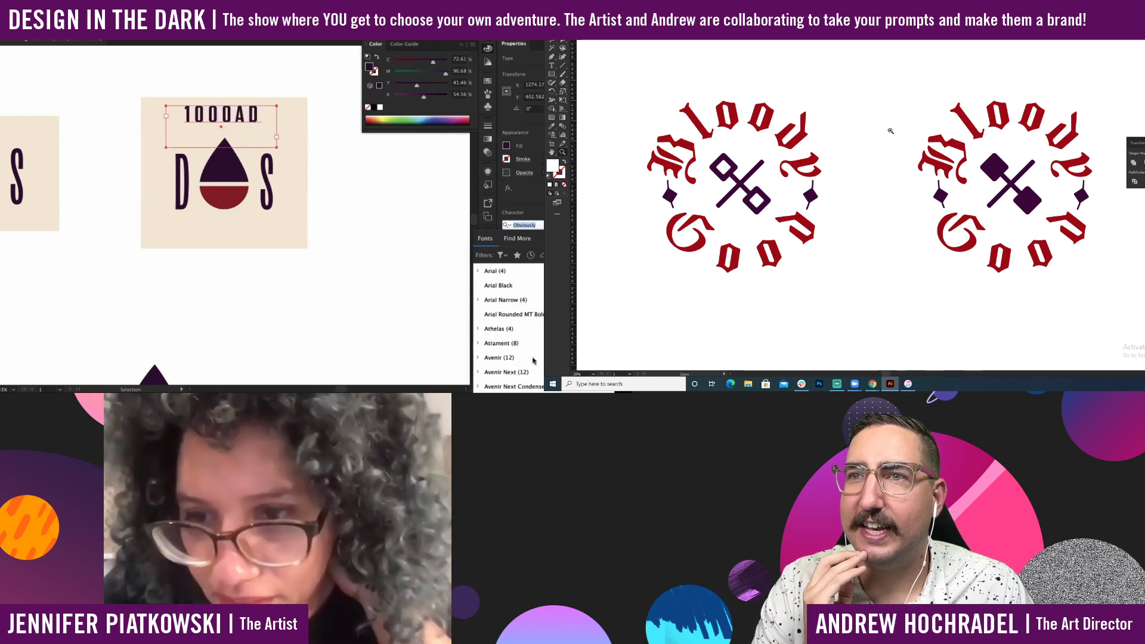
{"action": "scroll", "coordinate": [533, 360], "scroll_direction": "down", "scroll_amount": 4}
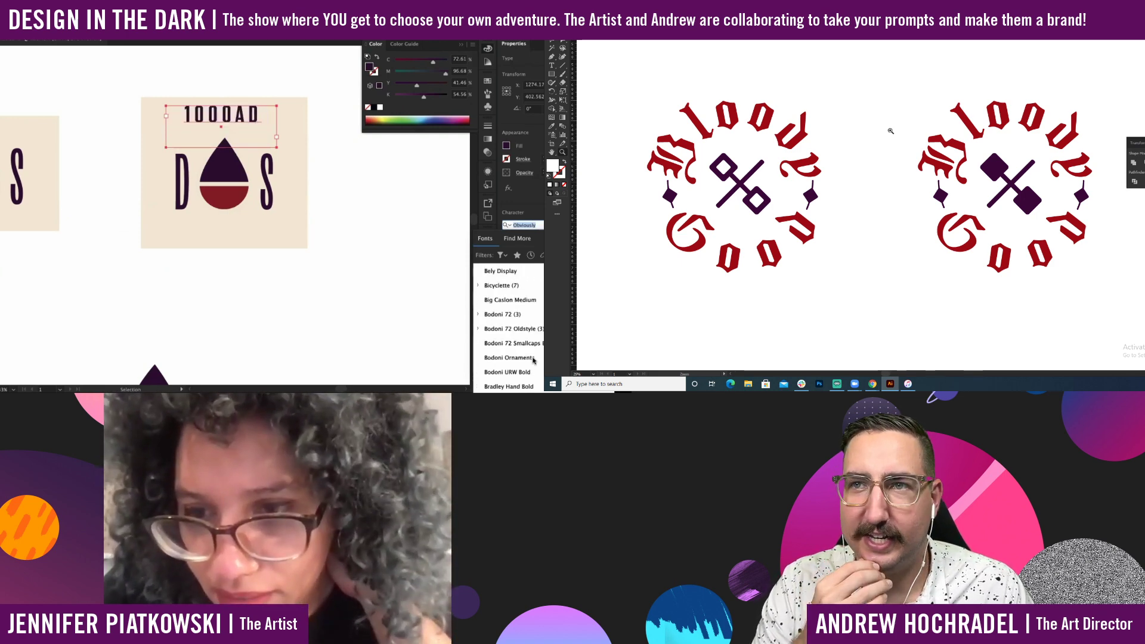
{"action": "left_click", "coordinate": [522, 241]}
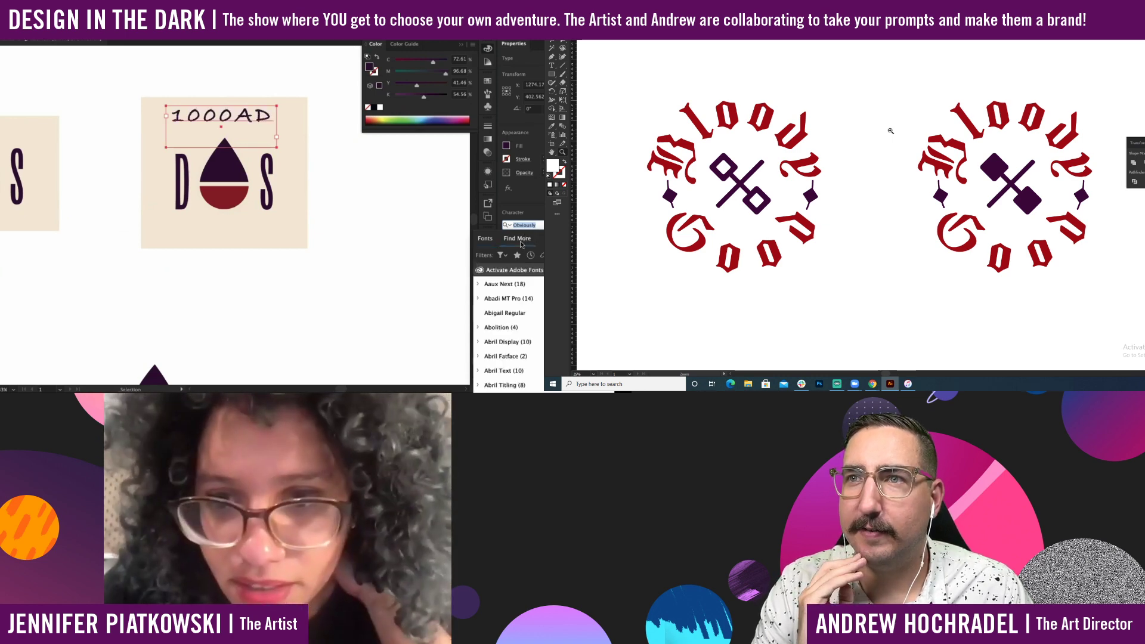
{"action": "left_click", "coordinate": [490, 243]}
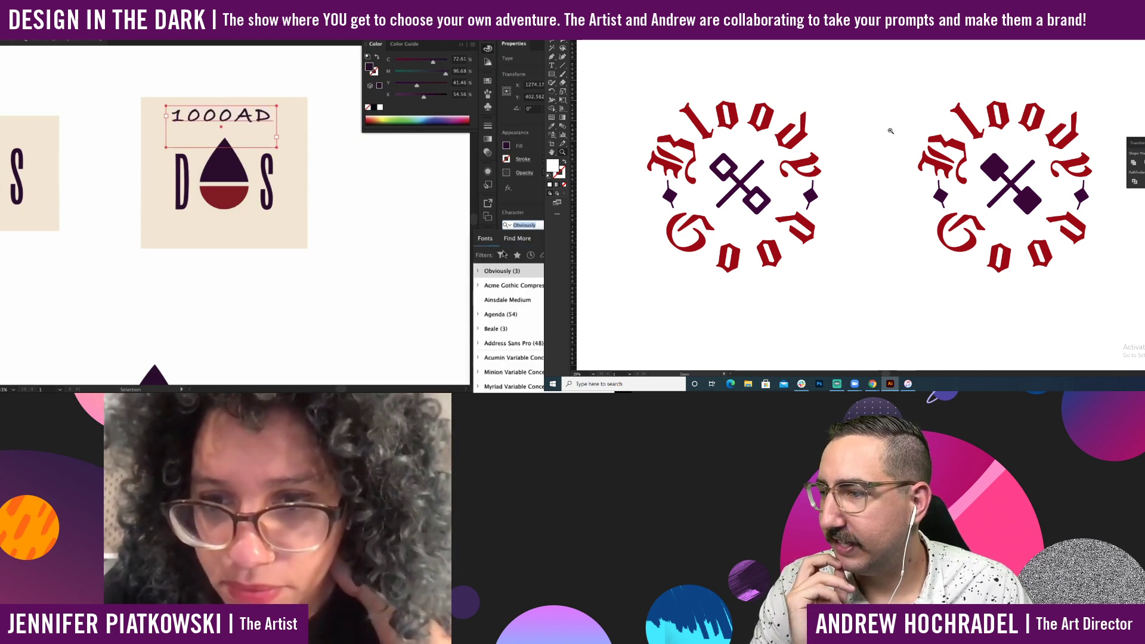
Filter the fonts to serif and set the card's 1000AD lettering in Bodoni 72 Oldstyle.
{"action": "left_click", "coordinate": [502, 255]}
{"action": "left_click", "coordinate": [443, 309]}
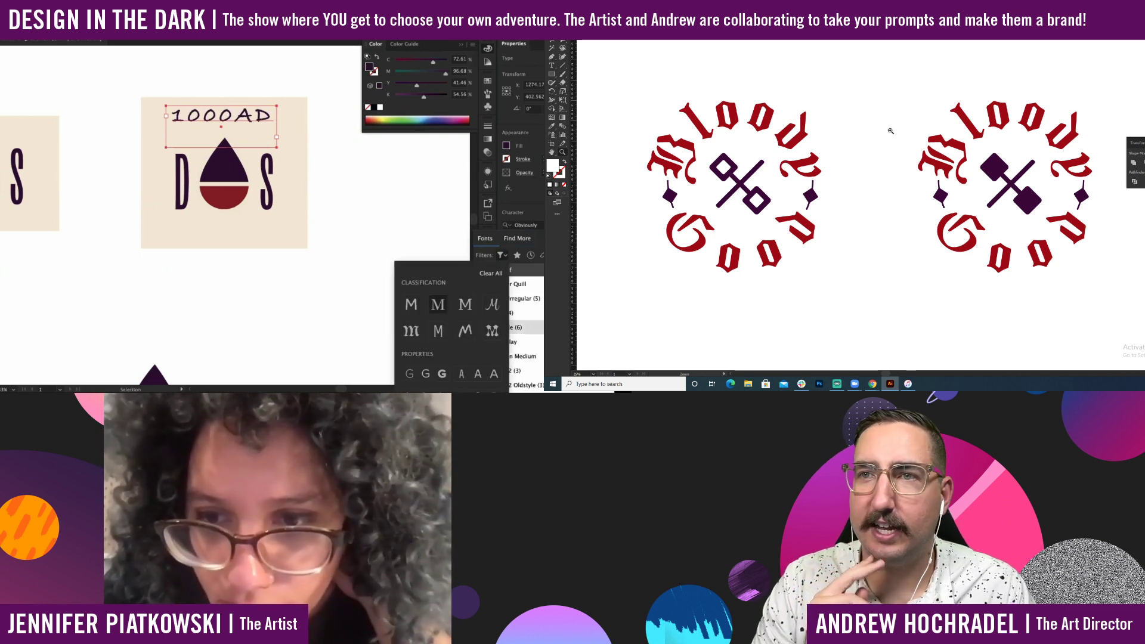
{"action": "left_click", "coordinate": [525, 284]}
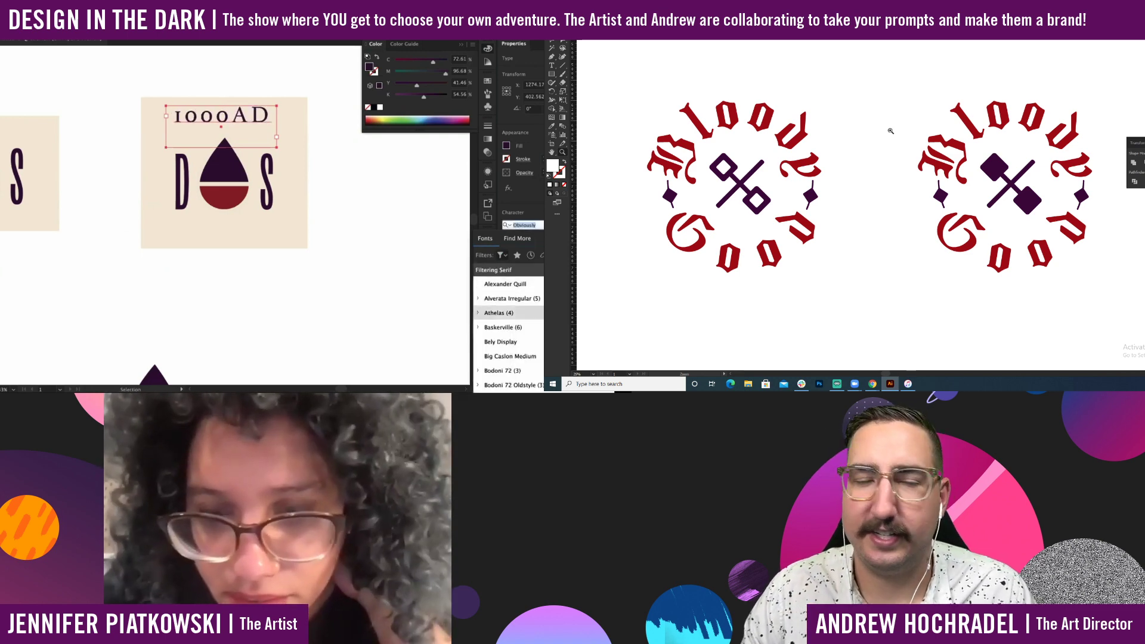
{"action": "left_click", "coordinate": [818, 189], "text": "alt"}
{"action": "left_click_drag", "start_coordinate": [828, 223], "coordinate": [785, 200]}
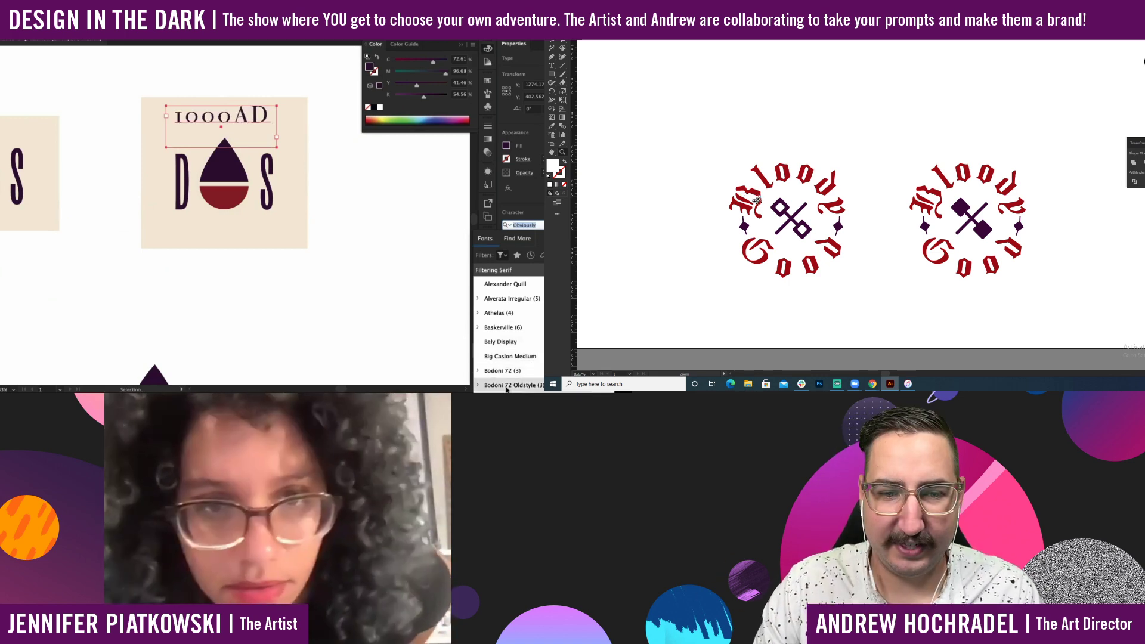
{"action": "left_click", "coordinate": [506, 387]}
{"action": "left_click", "coordinate": [338, 287]}
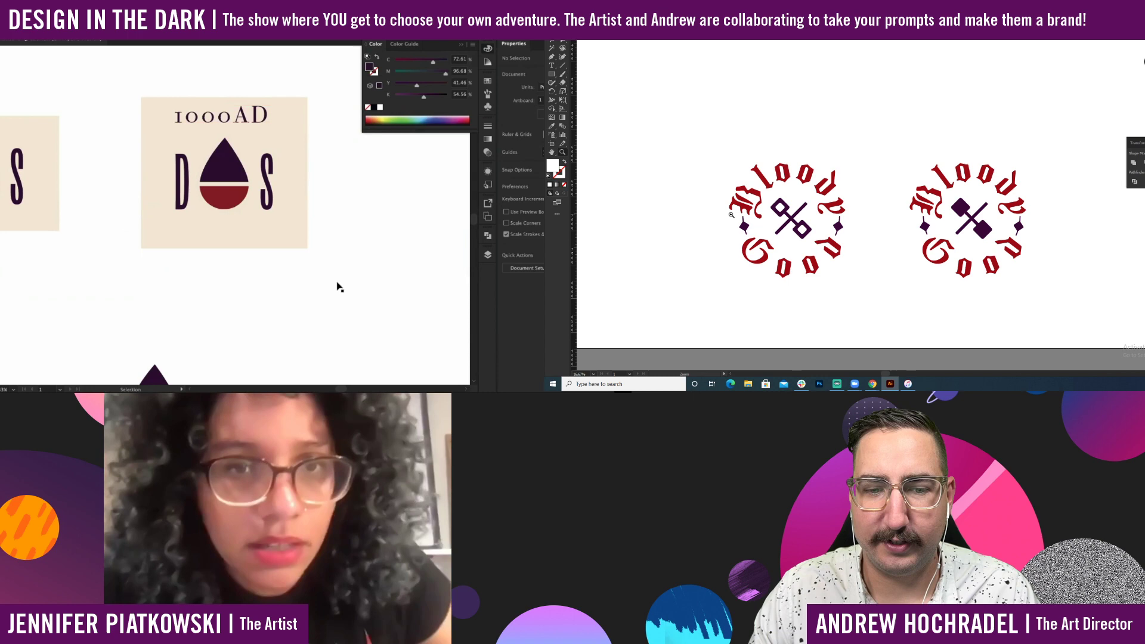
Apply small caps to the 1000AD lettering and retype its last two letters as lowercase ad.
{"action": "triple_click", "coordinate": [243, 118]}
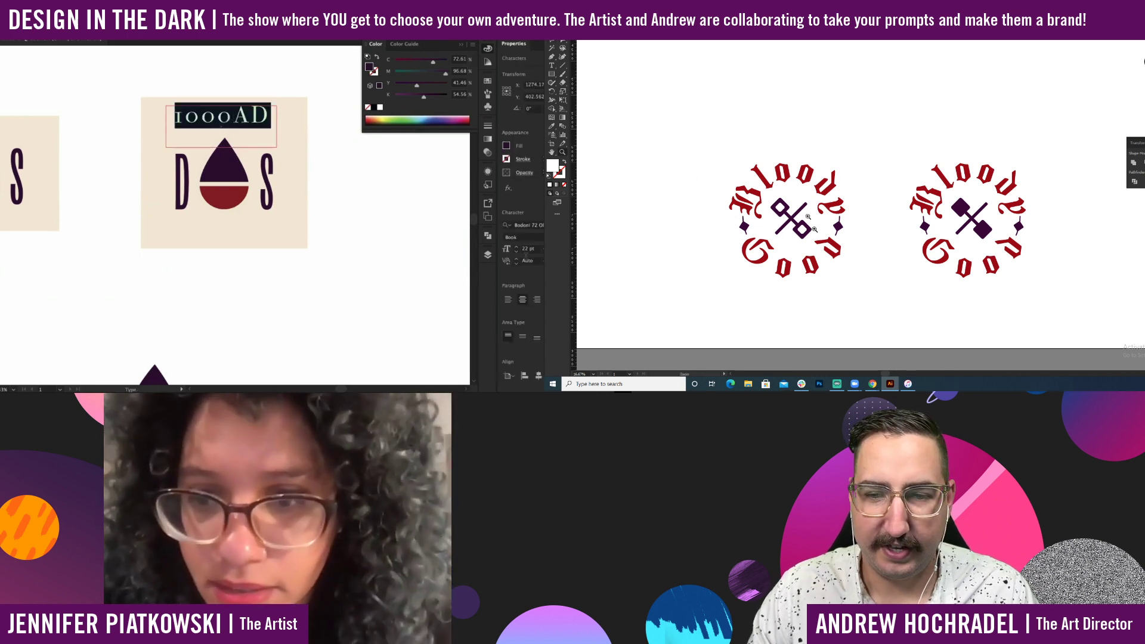
{"action": "mouse_move", "coordinate": [793, 198]}
{"action": "left_mouse_down"}
{"action": "mouse_move", "coordinate": [917, 204]}
{"action": "mouse_move", "coordinate": [820, 228]}
{"action": "mouse_move", "coordinate": [815, 254]}
{"action": "mouse_move", "coordinate": [813, 210]}
{"action": "left_mouse_up"}
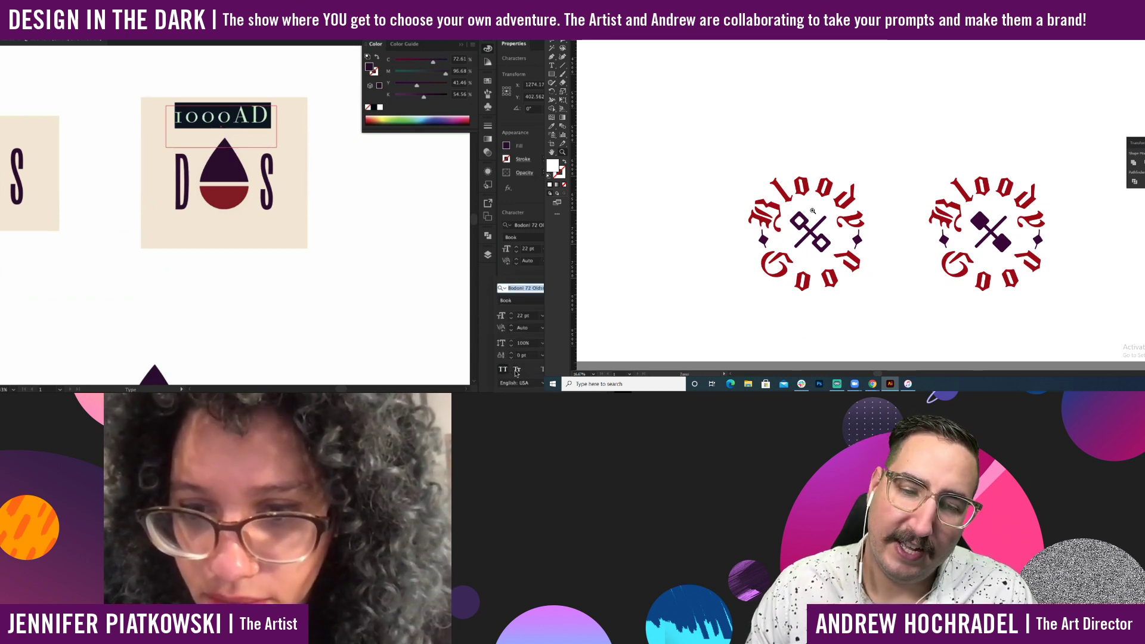
{"action": "left_click", "coordinate": [516, 371]}
{"action": "left_click_drag", "start_coordinate": [737, 157], "coordinate": [868, 302]}
{"action": "mouse_move", "coordinate": [234, 115]}
{"action": "left_mouse_down"}
{"action": "mouse_move", "coordinate": [287, 115]}
{"action": "mouse_move", "coordinate": [238, 117]}
{"action": "left_mouse_up"}
{"action": "type", "text": "ad"}
{"action": "left_click", "coordinate": [877, 153]}
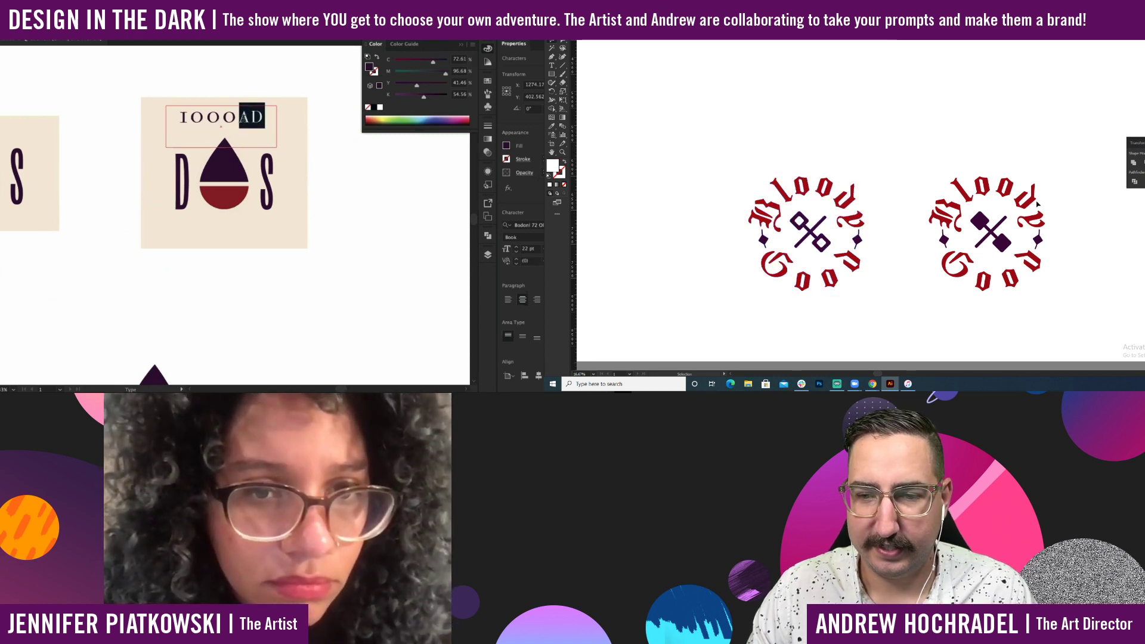
{"action": "left_click_drag", "start_coordinate": [1077, 214], "coordinate": [586, 251]}
{"action": "key", "text": "Escape"}
Tighten the kerning within the 1000AD lettering and set the AD part to 21 pt.
{"action": "left_click", "coordinate": [335, 164]}
{"action": "left_click_drag", "start_coordinate": [780, 190], "coordinate": [793, 238]}
{"action": "left_click_drag", "start_coordinate": [251, 123], "coordinate": [258, 124]}
{"action": "left_click_drag", "start_coordinate": [783, 173], "coordinate": [957, 336]}
{"action": "left_click_drag", "start_coordinate": [907, 233], "coordinate": [703, 95]}
{"action": "key", "text": "alt+Left"}
{"action": "key", "text": "alt+Left"}
{"action": "key", "text": "alt+Left"}
{"action": "left_click", "coordinate": [417, 240]}
{"action": "left_click_drag", "start_coordinate": [770, 205], "coordinate": [947, 272]}
{"action": "double_click", "coordinate": [242, 116]}
{"action": "left_click", "coordinate": [885, 214], "text": "ctrl"}
{"action": "left_click_drag", "start_coordinate": [242, 115], "coordinate": [264, 117]}
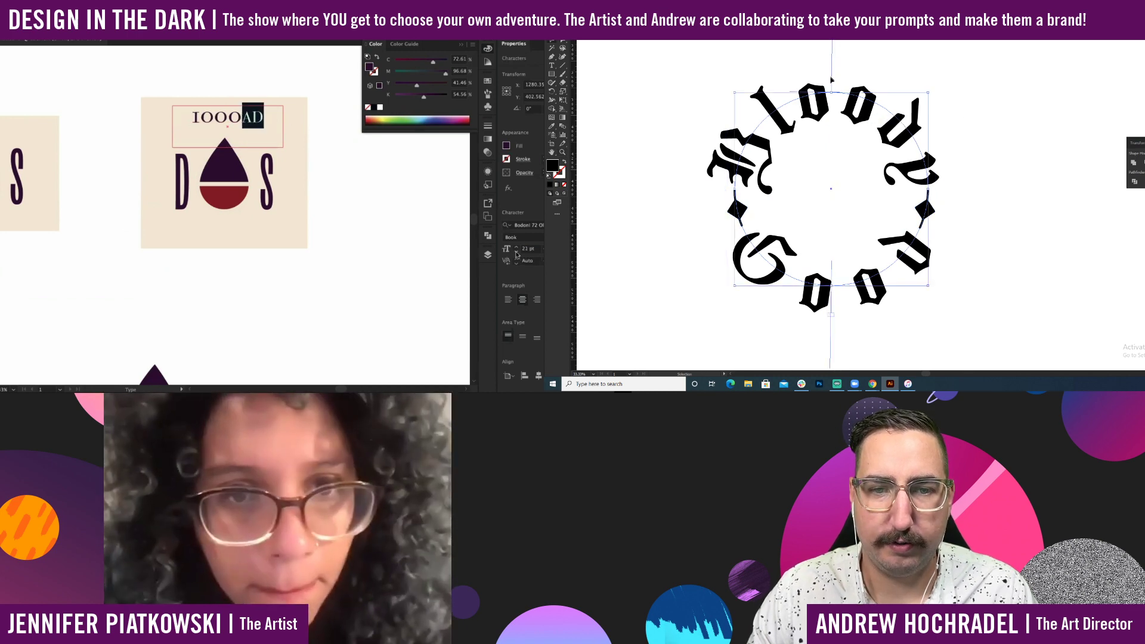
Flip the words Bloody and Good to the opposite side of their circular path on the black emblem.
{"action": "left_click_drag", "start_coordinate": [831, 79], "coordinate": [833, 123]}
{"action": "left_click_drag", "start_coordinate": [263, 117], "coordinate": [239, 115]}
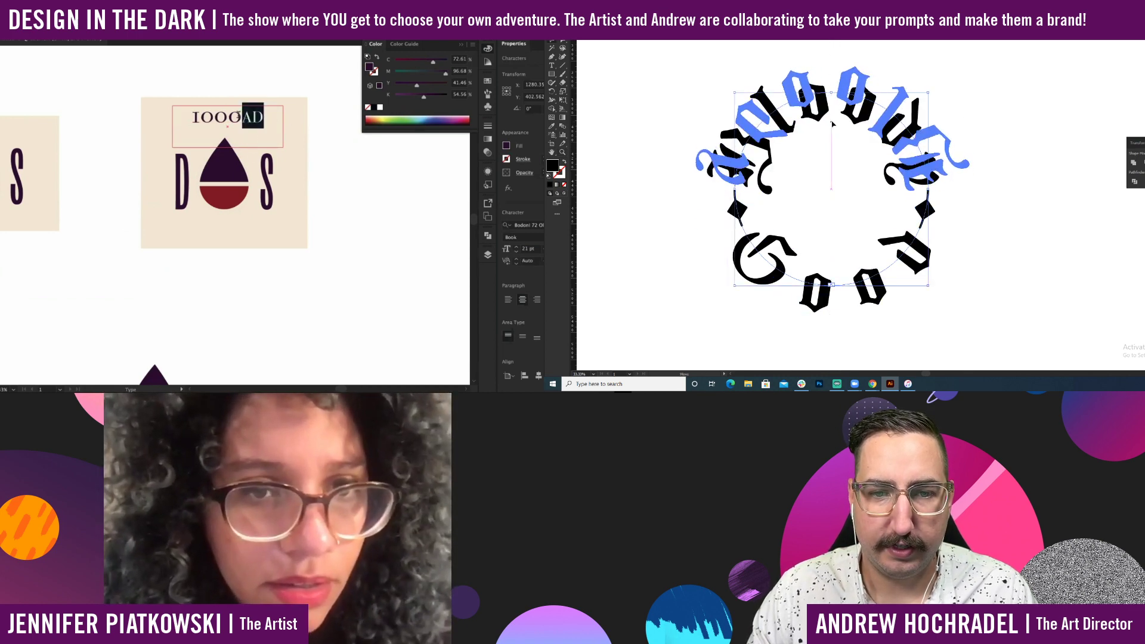
{"action": "left_click_drag", "start_coordinate": [833, 123], "coordinate": [832, 125]}
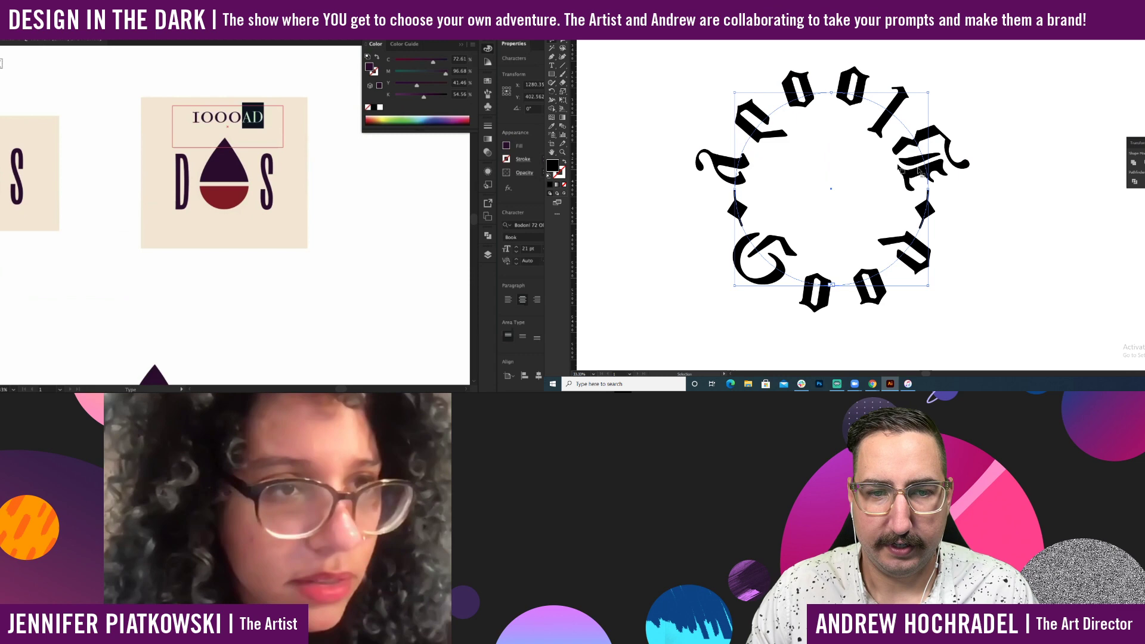
{"action": "key", "text": "Escape"}
{"action": "left_click", "coordinate": [923, 267]}
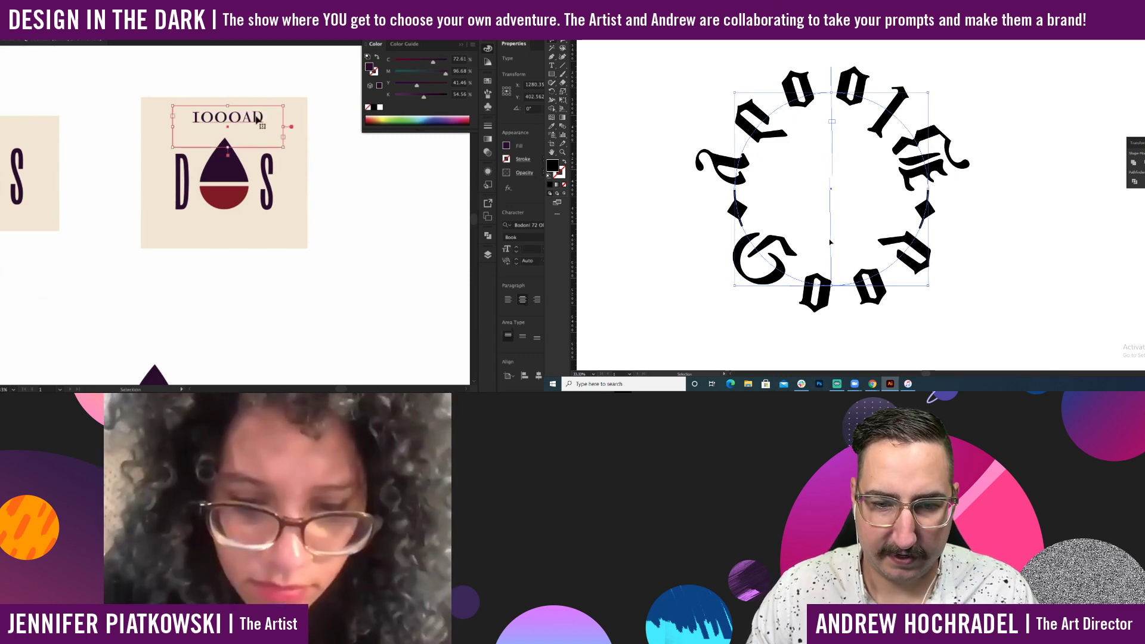
{"action": "double_click", "coordinate": [257, 119]}
{"action": "left_click_drag", "start_coordinate": [831, 244], "coordinate": [843, 314]}
{"action": "left_click_drag", "start_coordinate": [242, 117], "coordinate": [306, 117]}
{"action": "mouse_move", "coordinate": [844, 313]}
{"action": "left_mouse_down"}
{"action": "mouse_move", "coordinate": [851, 220]}
{"action": "mouse_move", "coordinate": [837, 202]}
{"action": "mouse_move", "coordinate": [827, 320]}
{"action": "left_mouse_up"}
{"action": "left_click", "coordinate": [323, 156]}
{"action": "key", "text": "v"}
Duplicate the 1000AD lettering into the space below the droplet on the second card.
{"action": "left_click", "coordinate": [252, 121]}
{"action": "left_click_drag", "start_coordinate": [252, 122], "coordinate": [253, 221]}
{"action": "left_click_drag", "start_coordinate": [827, 321], "coordinate": [718, 271]}
{"action": "left_click_drag", "start_coordinate": [253, 220], "coordinate": [252, 236]}
{"action": "left_click_drag", "start_coordinate": [718, 271], "coordinate": [833, 357]}
{"action": "double_click", "coordinate": [252, 236]}
Replace the duplicated text below the droplet with DARK SKY.
{"action": "key", "text": "super+a"}
{"action": "type", "text": "DA"}
{"action": "type", "text": "DAR"}
{"action": "left_click", "coordinate": [984, 205]}
{"action": "type", "text": "Y SKYz"}
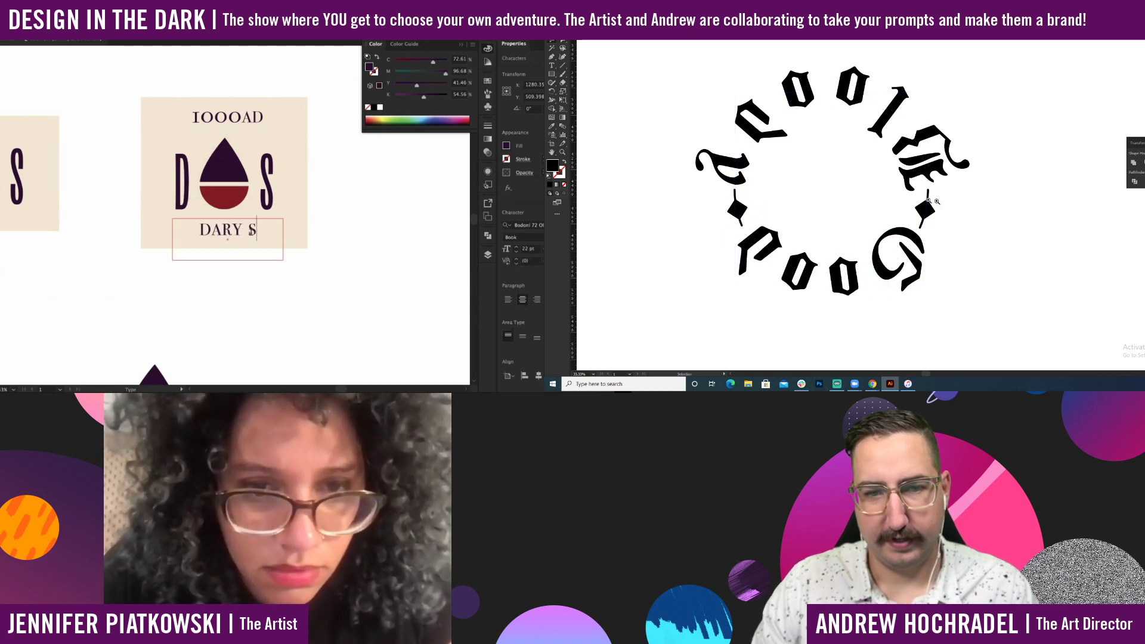
{"action": "left_click", "coordinate": [889, 217], "text": "alt"}
{"action": "left_click", "coordinate": [876, 220], "text": "alt"}
{"action": "left_click_drag", "start_coordinate": [886, 228], "coordinate": [840, 226]}
{"action": "key", "text": "v"}
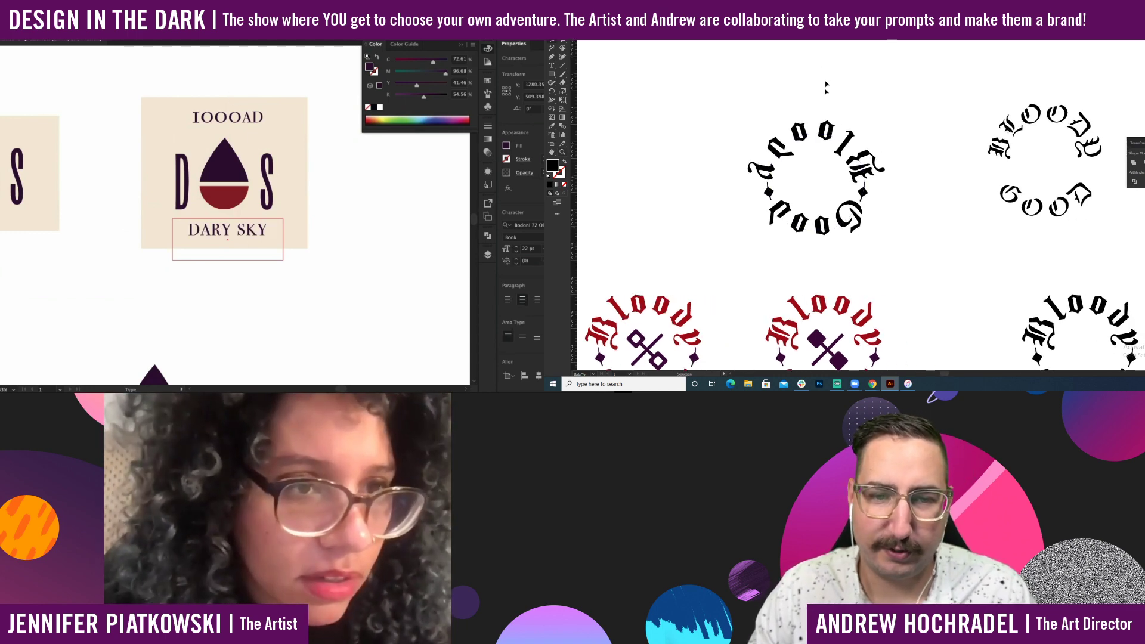
{"action": "left_click_drag", "start_coordinate": [826, 87], "coordinate": [778, 176]}
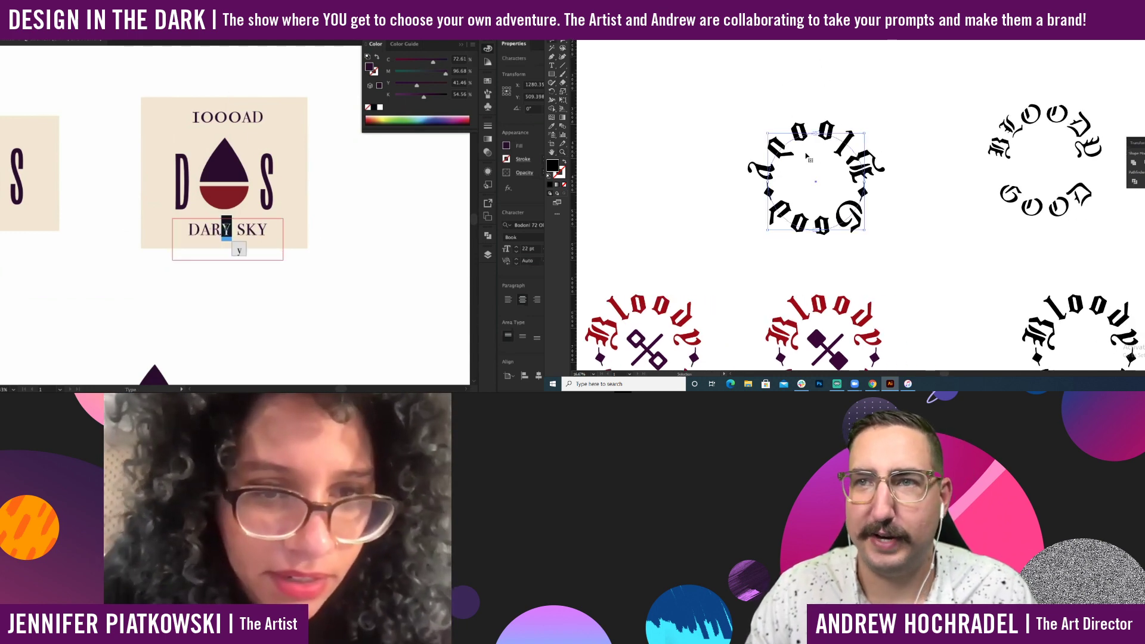
{"action": "key", "text": "BackSpace"}
{"action": "type", "text": "K"}
Reduce the tracking of the flipped circular lettering on the black emblem.
{"action": "key", "text": "ctrl+t"}
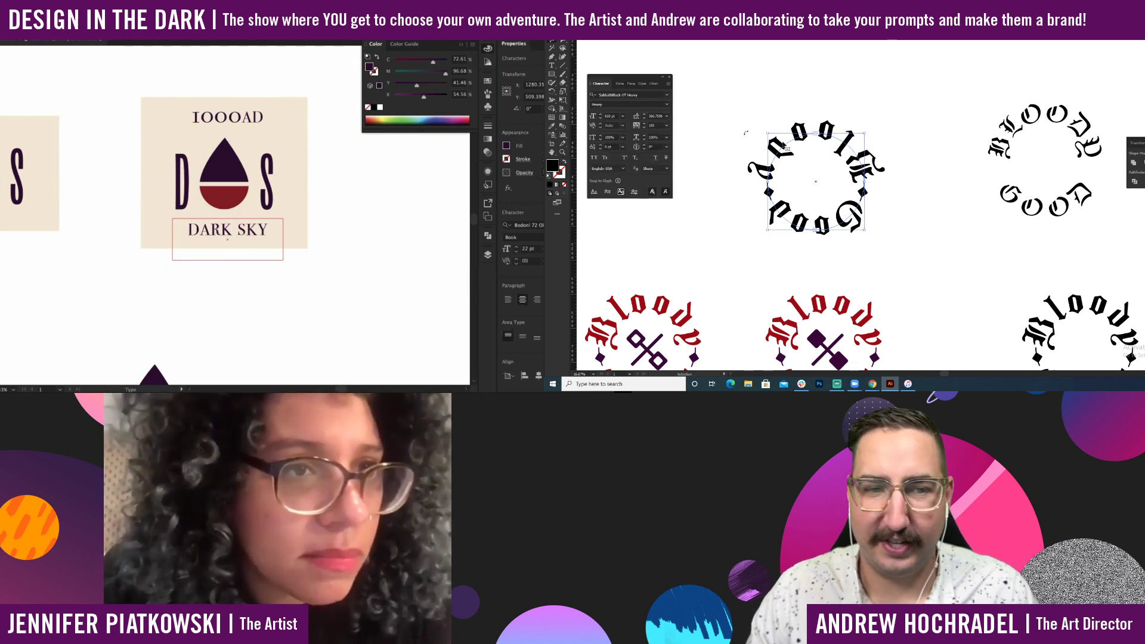
{"action": "double_click", "coordinate": [655, 114]}
{"action": "left_click_drag", "start_coordinate": [201, 251], "coordinate": [255, 255]}
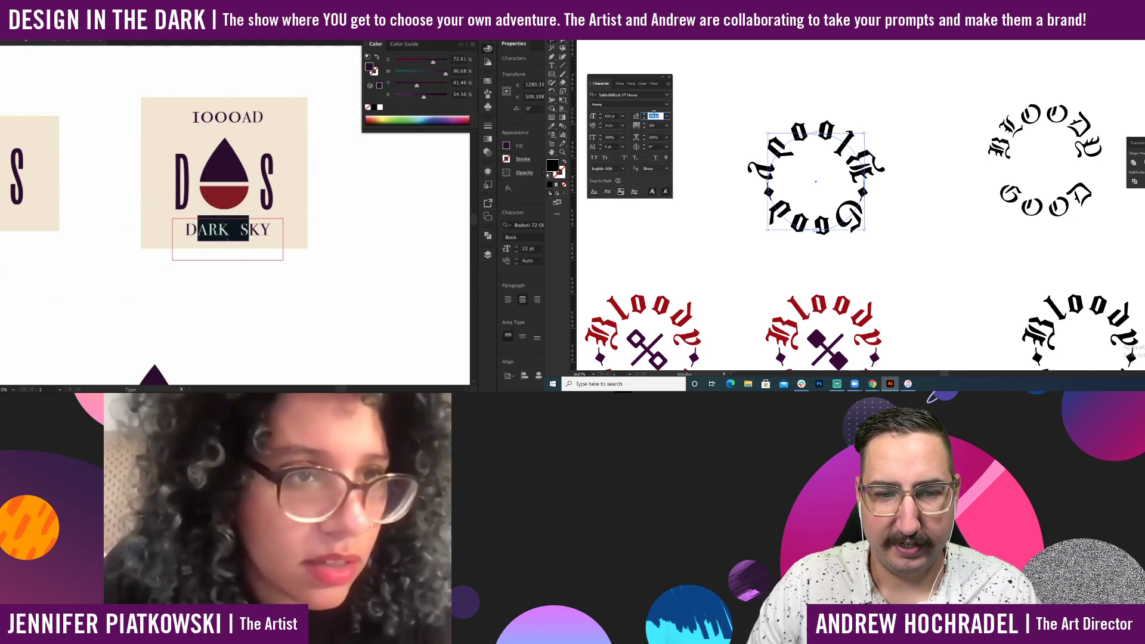
{"action": "key", "text": "Escape"}
{"action": "left_click", "coordinate": [654, 125]}
{"action": "left_click_drag", "start_coordinate": [198, 191], "coordinate": [219, 191]}
{"action": "key", "text": "i"}
{"action": "key", "text": "shift+Down"}
{"action": "key", "text": "shift+Down"}
Match the DARK SKY text to the condensed Obviously style of the 1000AD lettering below the first card.
{"action": "left_click", "coordinate": [49, 261]}
{"action": "key", "text": "v"}
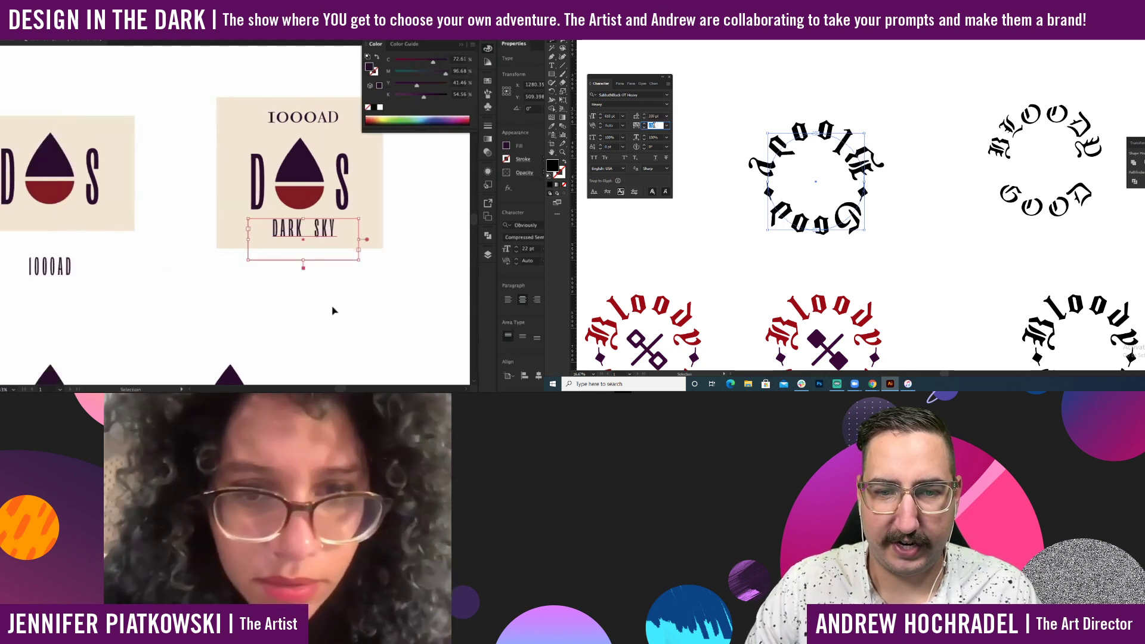
{"action": "left_click_drag", "start_coordinate": [351, 303], "coordinate": [314, 306]}
{"action": "key", "text": "Return"}
Widen the letter spacing of the 1000AD lettering above the droplet on the second card.
{"action": "left_click", "coordinate": [288, 118]}
{"action": "left_click", "coordinate": [744, 111]}
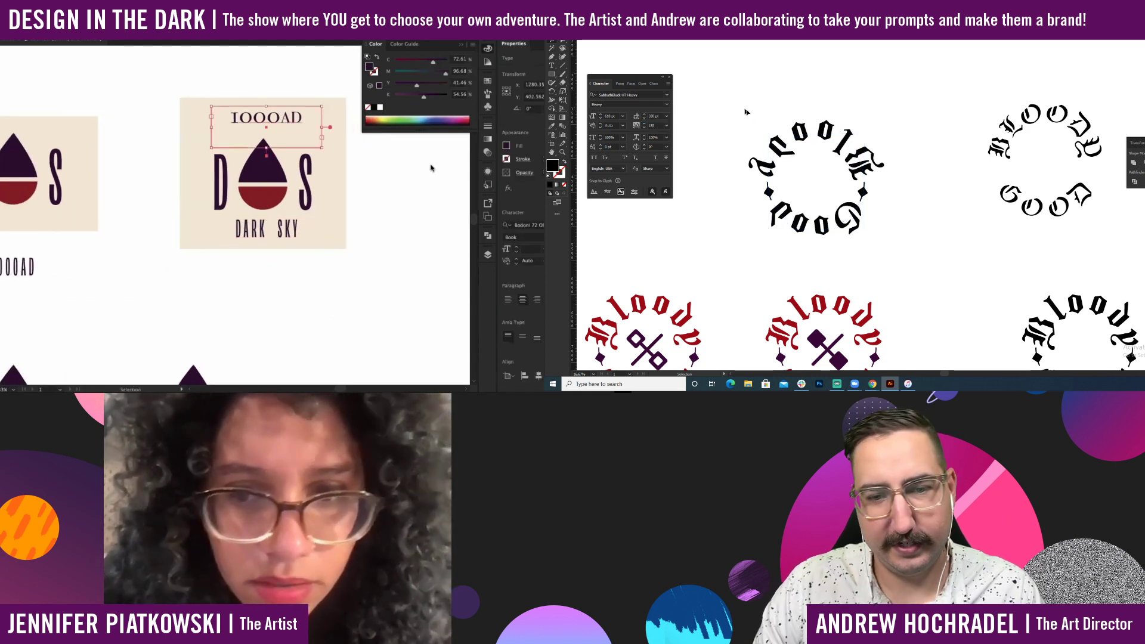
{"action": "key", "text": "alt+Right"}
{"action": "key", "text": "alt+Right"}
{"action": "key", "text": "alt+Right"}
{"action": "key", "text": "alt+Right"}
{"action": "key", "text": "alt+Right"}
{"action": "key", "text": "alt+Right"}
{"action": "key", "text": "alt+Right"}
{"action": "key", "text": "alt+Right"}
{"action": "key", "text": "alt+Right"}
{"action": "key", "text": "alt+Right"}
{"action": "key", "text": "alt+Right"}
{"action": "key", "text": "alt+Right"}
{"action": "key", "text": "alt+Right"}
{"action": "key", "text": "alt+Right"}
{"action": "left_click_drag", "start_coordinate": [743, 103], "coordinate": [797, 232]}
{"action": "left_click", "coordinate": [385, 298]}
{"action": "scroll", "coordinate": [826, 249], "scroll_direction": "down", "scroll_amount": 1}
Convert the 1000AD lettering above the droplet to outlines and make the row of letters narrower overall.
{"action": "left_click", "coordinate": [294, 124]}
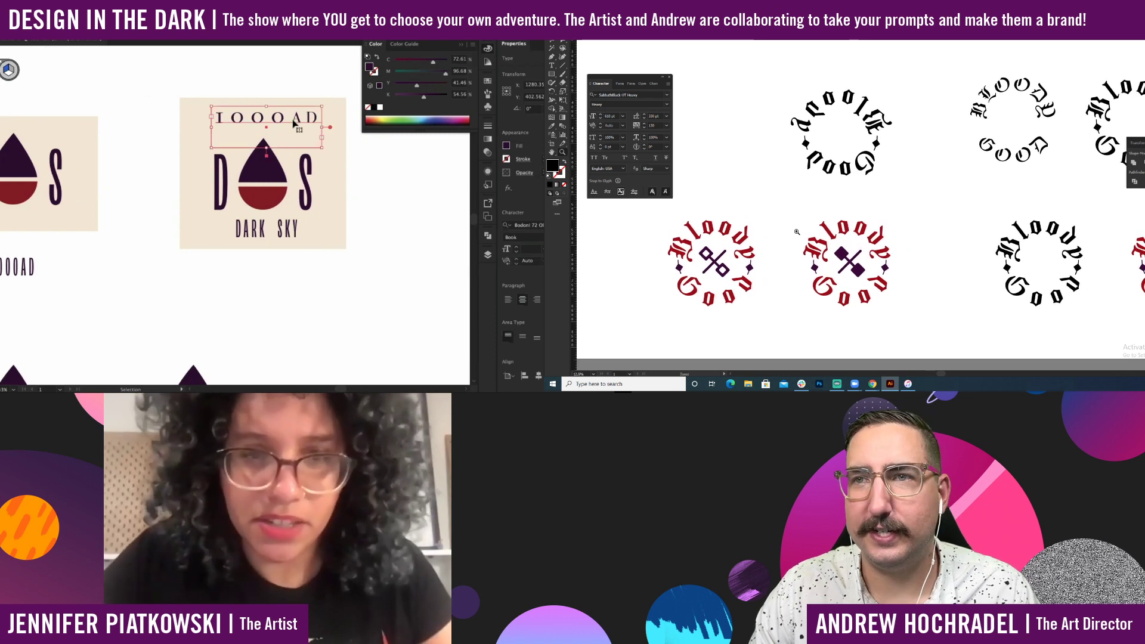
{"action": "left_click", "coordinate": [2, 64]}
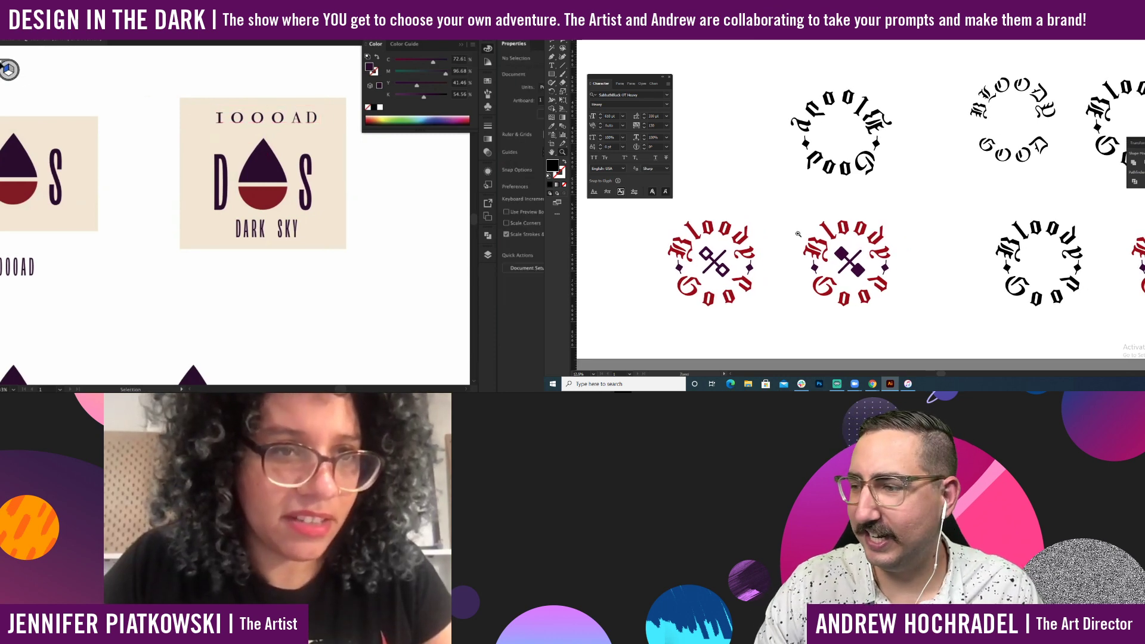
{"action": "left_click", "coordinate": [252, 129]}
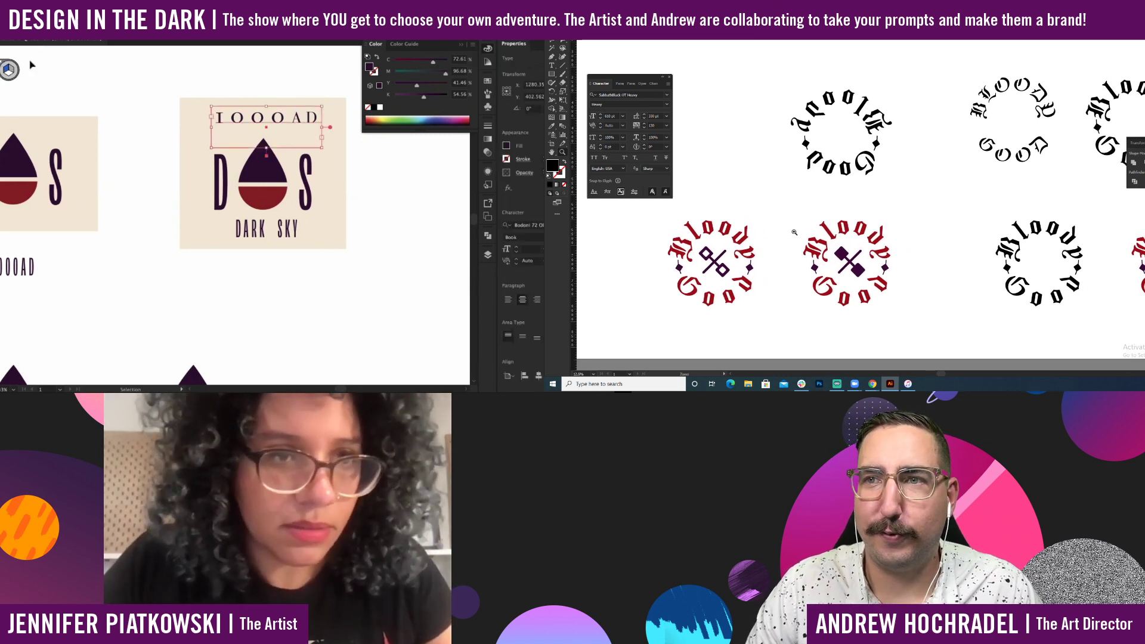
{"action": "key", "text": "ctrl+shift+o"}
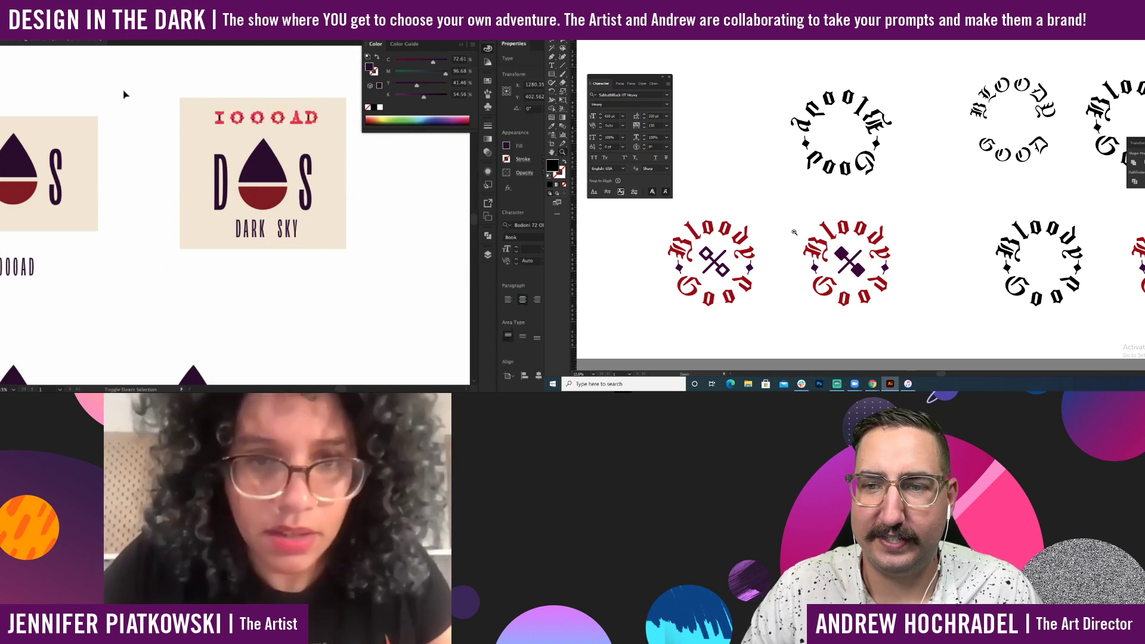
{"action": "mouse_move", "coordinate": [317, 119]}
{"action": "left_mouse_down"}
{"action": "mouse_move", "coordinate": [300, 118]}
{"action": "mouse_move", "coordinate": [314, 119]}
{"action": "left_mouse_up"}
{"action": "left_click", "coordinate": [366, 141]}
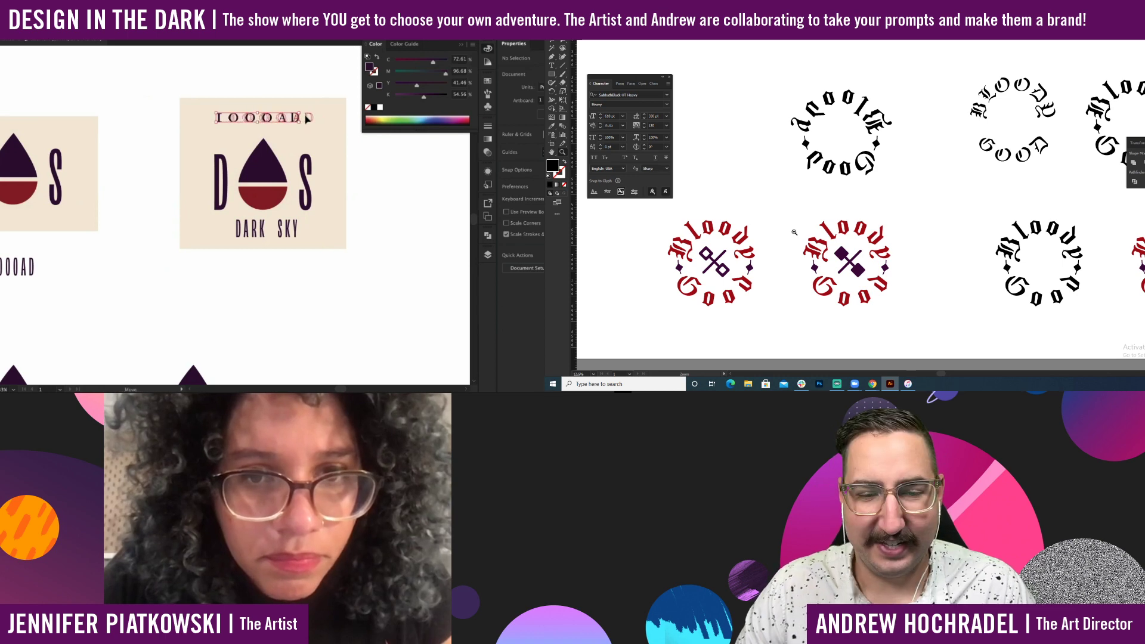
Cut the A and D out of the outlined 1000AD group, keeping only 1000 above the droplet.
{"action": "double_click", "coordinate": [299, 119]}
{"action": "left_click", "coordinate": [299, 120]}
{"action": "left_click", "coordinate": [311, 119], "text": "shift"}
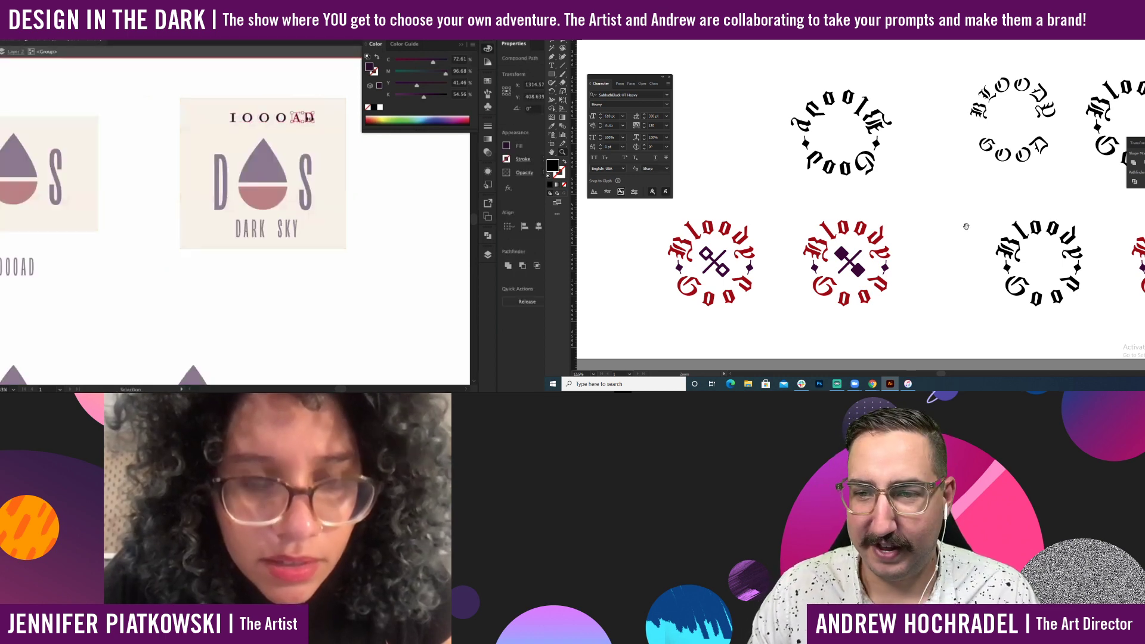
{"action": "key", "text": "Delete"}
{"action": "double_click", "coordinate": [356, 163]}
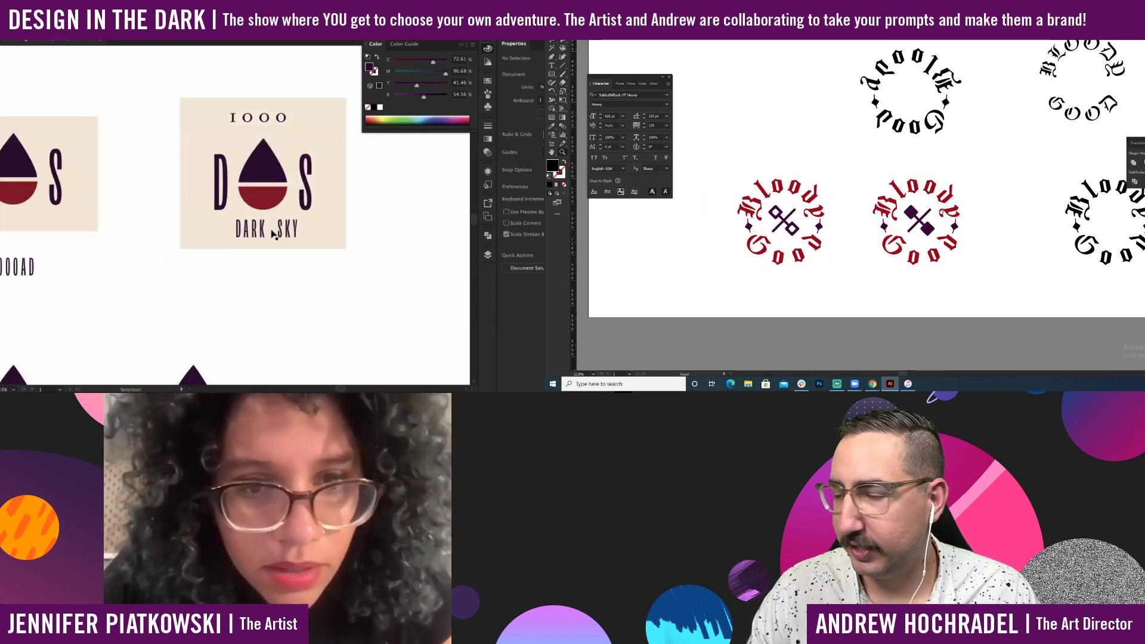
Move DARK SKY below the second card and paste the cut AD letters beneath the droplet.
{"action": "left_click_drag", "start_coordinate": [275, 234], "coordinate": [292, 330]}
{"action": "left_click", "coordinate": [307, 279]}
{"action": "key", "text": "ctrl+f"}
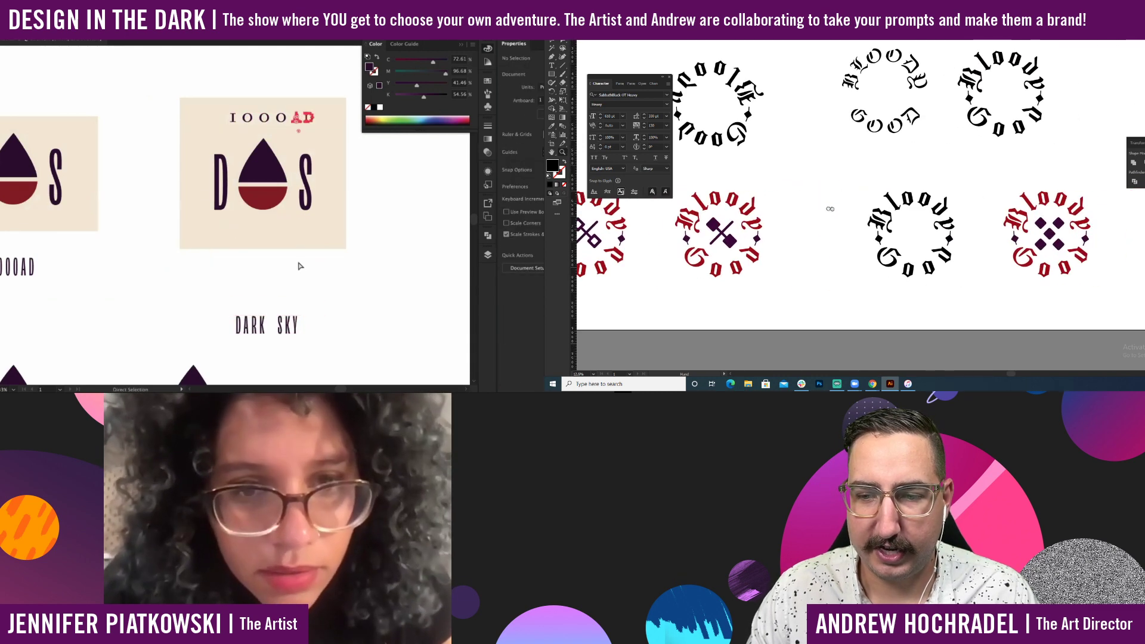
{"action": "left_click_drag", "start_coordinate": [299, 120], "coordinate": [259, 227]}
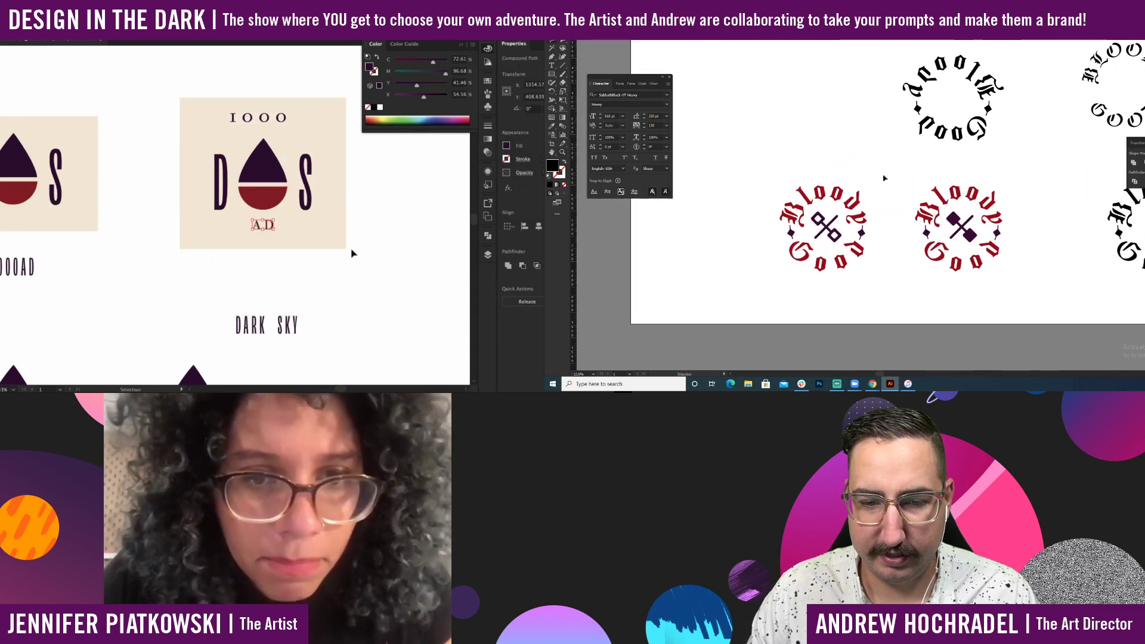
Duplicate the D-droplet-S monogram from the second card into the empty area beside it.
{"action": "left_click", "coordinate": [353, 252]}
{"action": "scroll", "coordinate": [212, 257], "scroll_direction": "right", "scroll_amount": 5}
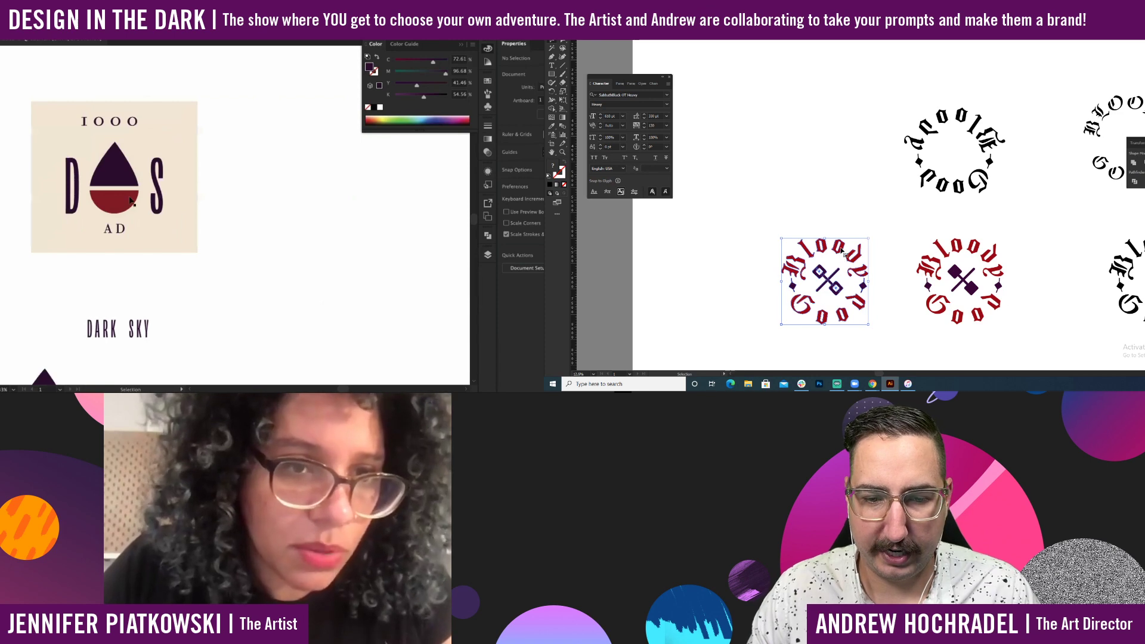
{"action": "left_click", "coordinate": [122, 179]}
{"action": "left_click_drag", "start_coordinate": [173, 177], "coordinate": [365, 196]}
Delete the S and the D from the duplicated monogram, keeping only the droplet.
{"action": "left_click", "coordinate": [405, 174], "text": "super"}
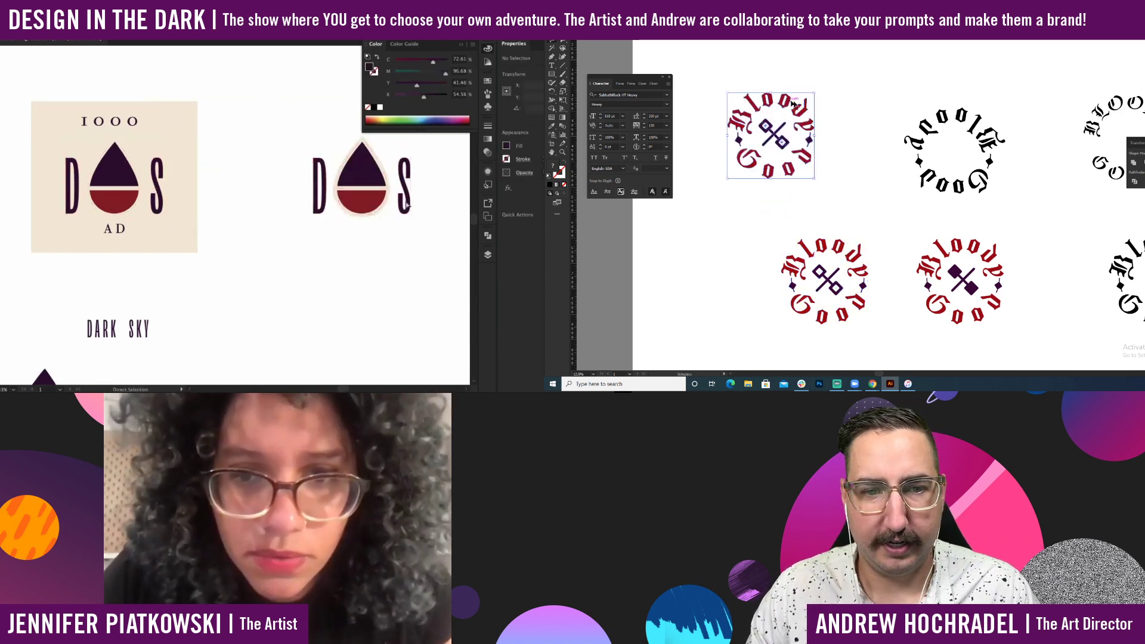
{"action": "key", "text": "Delete"}
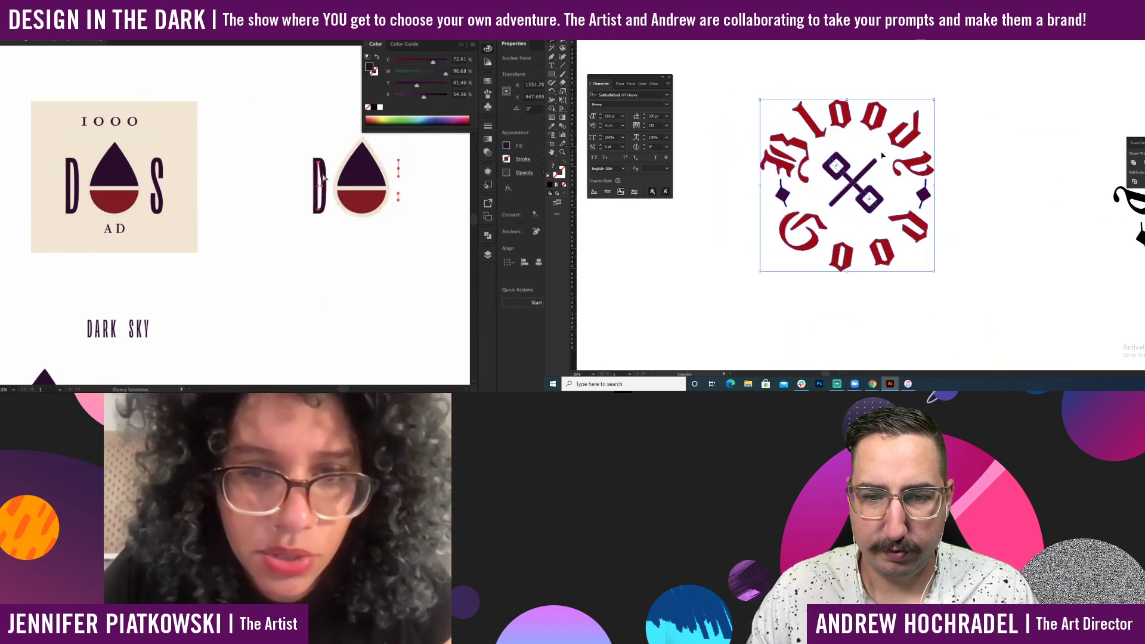
{"action": "left_click", "coordinate": [324, 177]}
{"action": "key", "text": "Delete"}
{"action": "key", "text": "l"}
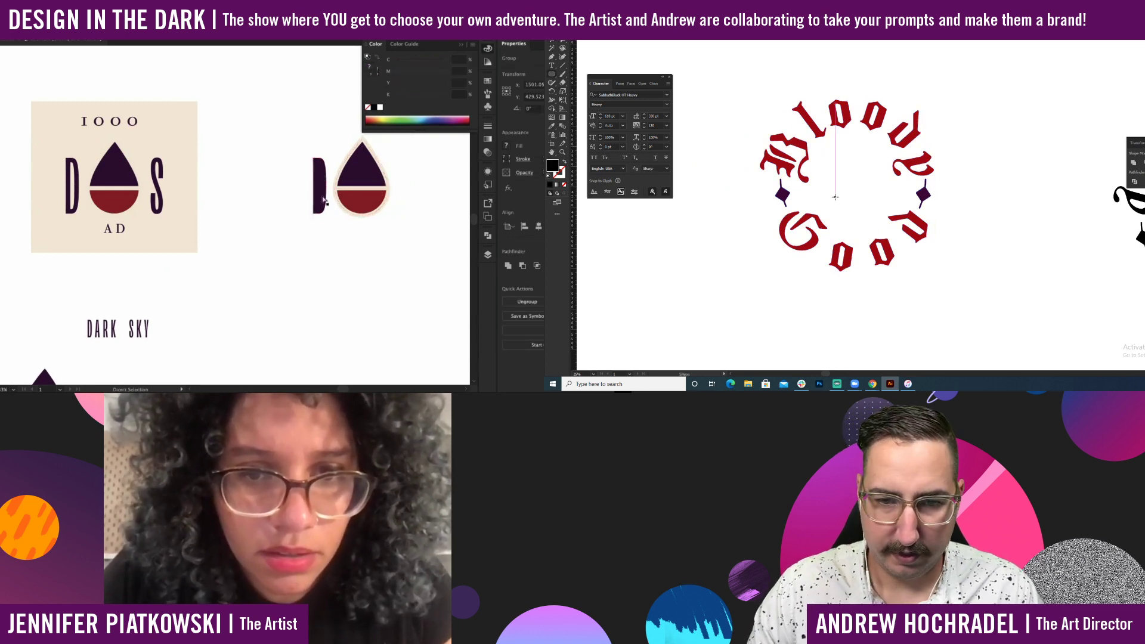
{"action": "key", "text": "Delete"}
Place a copy of the blank beige card behind the standalone droplet.
{"action": "key", "text": "v"}
{"action": "left_click", "coordinate": [181, 209]}
{"action": "mouse_move", "coordinate": [182, 209]}
{"action": "left_mouse_down"}
{"action": "mouse_move", "coordinate": [68, 203]}
{"action": "mouse_move", "coordinate": [293, 211]}
{"action": "left_mouse_up"}
{"action": "left_click_drag", "start_coordinate": [853, 183], "coordinate": [754, 99]}
{"action": "left_click_drag", "start_coordinate": [293, 210], "coordinate": [305, 213]}
{"action": "left_click_drag", "start_coordinate": [754, 99], "coordinate": [757, 104]}
{"action": "left_click_drag", "start_coordinate": [305, 213], "coordinate": [313, 213]}
{"action": "left_click_drag", "start_coordinate": [756, 104], "coordinate": [757, 103]}
{"action": "key", "text": "ctrl+z"}
{"action": "left_click", "coordinate": [238, 334]}
{"action": "left_click_drag", "start_coordinate": [961, 204], "coordinate": [897, 173]}
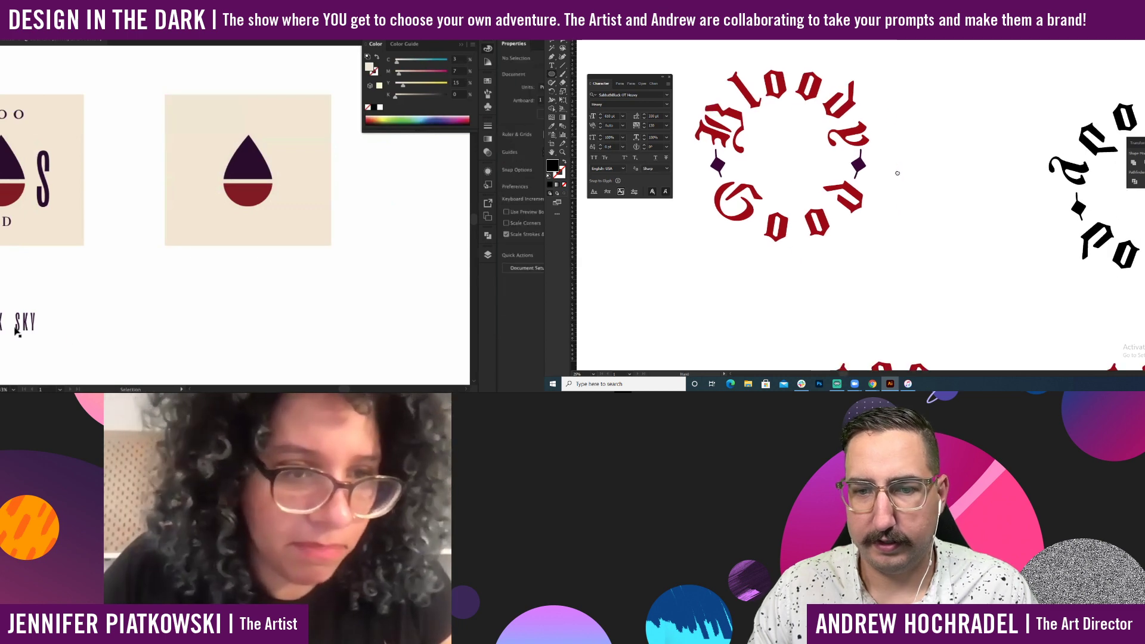
Centre DARK SKY beneath the droplet on the new beige card, and draw a circle over the red Bloody Good lettering.
{"action": "left_click_drag", "start_coordinate": [17, 331], "coordinate": [263, 237]}
{"action": "left_click_drag", "start_coordinate": [791, 155], "coordinate": [713, 77]}
{"action": "left_click_drag", "start_coordinate": [327, 324], "coordinate": [322, 179]}
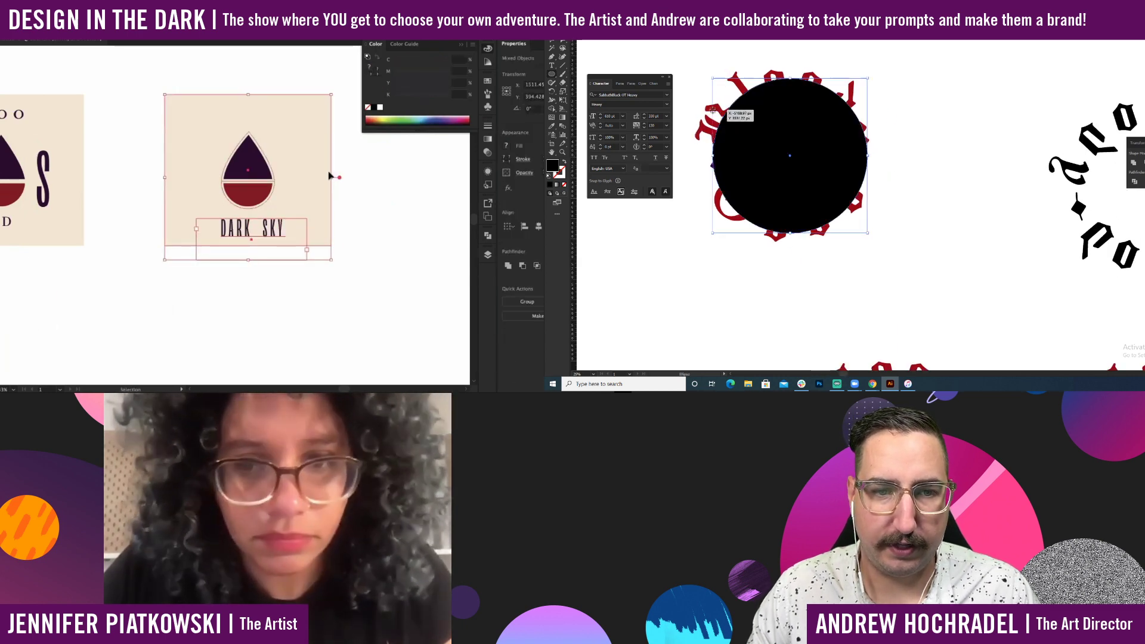
{"action": "left_click", "coordinate": [539, 226]}
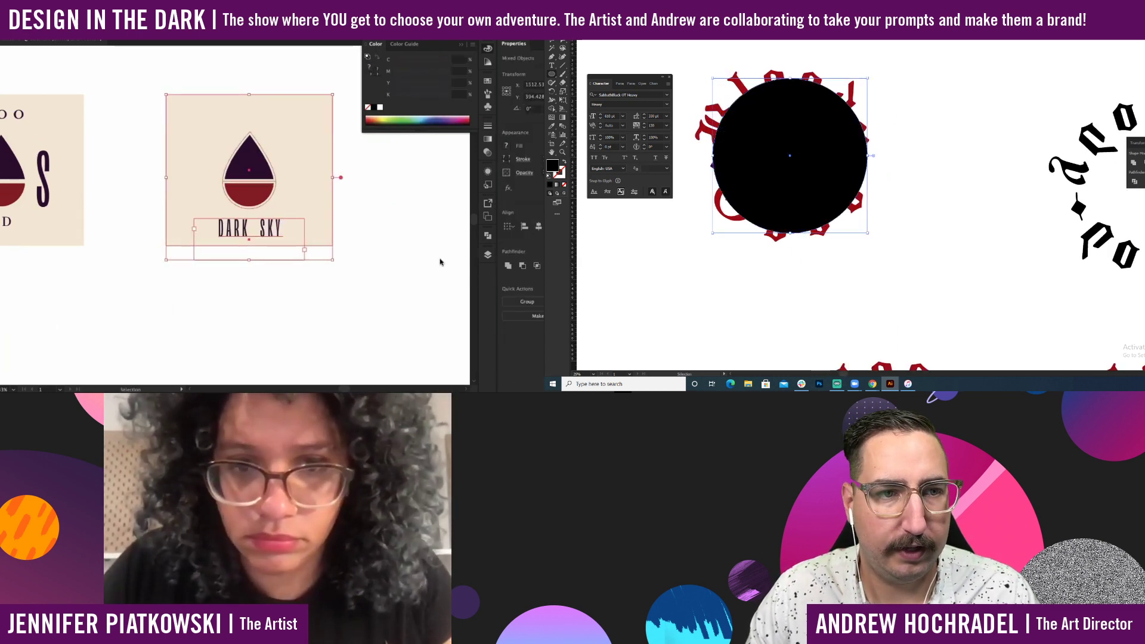
{"action": "left_click", "coordinate": [332, 307]}
Make the new beige card taller at both ends and copy the DARK SKY text above the droplet.
{"action": "left_click", "coordinate": [281, 237]}
{"action": "key", "text": "slash"}
{"action": "left_click", "coordinate": [249, 241]}
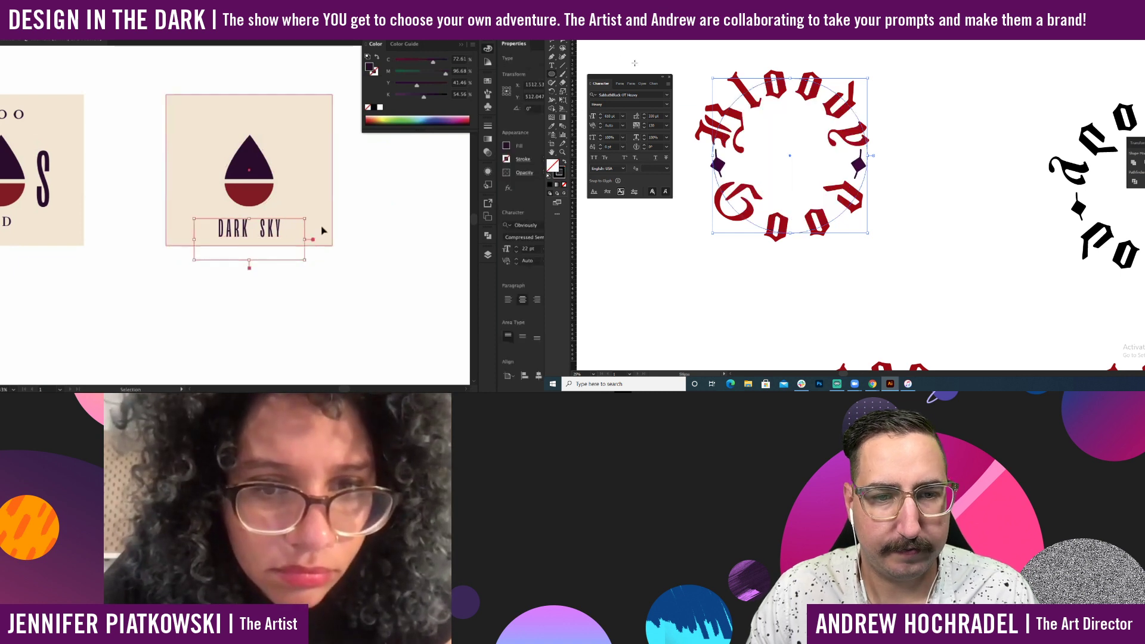
{"action": "left_click_drag", "start_coordinate": [249, 245], "coordinate": [272, 123]}
{"action": "left_click", "coordinate": [278, 238]}
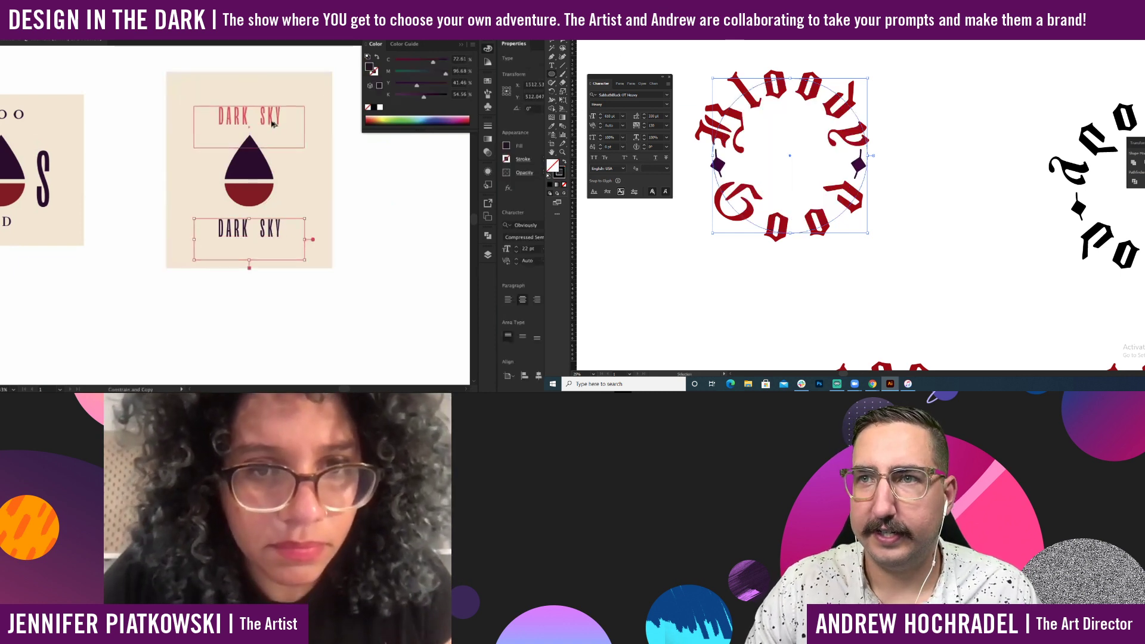
{"action": "left_click", "coordinate": [355, 240]}
Duplicate the whole card with its droplet and both DARK SKY texts to the right of the original.
{"action": "left_click_drag", "start_coordinate": [258, 221], "coordinate": [157, 219]}
{"action": "left_click", "coordinate": [169, 228]}
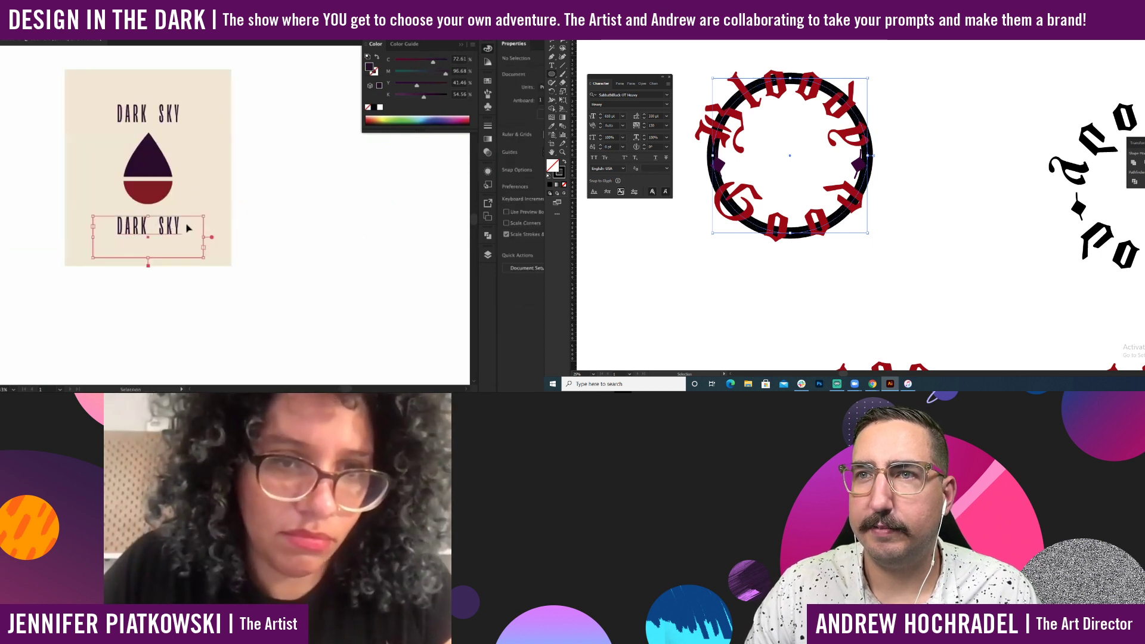
{"action": "left_click", "coordinate": [150, 119], "text": "shift"}
{"action": "left_click", "coordinate": [154, 174], "text": "shift"}
{"action": "left_click", "coordinate": [209, 178], "text": "shift"}
{"action": "left_click_drag", "start_coordinate": [203, 179], "coordinate": [394, 186]}
{"action": "left_click", "coordinate": [398, 272]}
Remove DARK from the text beneath the droplet on the duplicated card, keeping only SKY.
{"action": "left_click_drag", "start_coordinate": [389, 271], "coordinate": [296, 279]}
{"action": "double_click", "coordinate": [245, 242]}
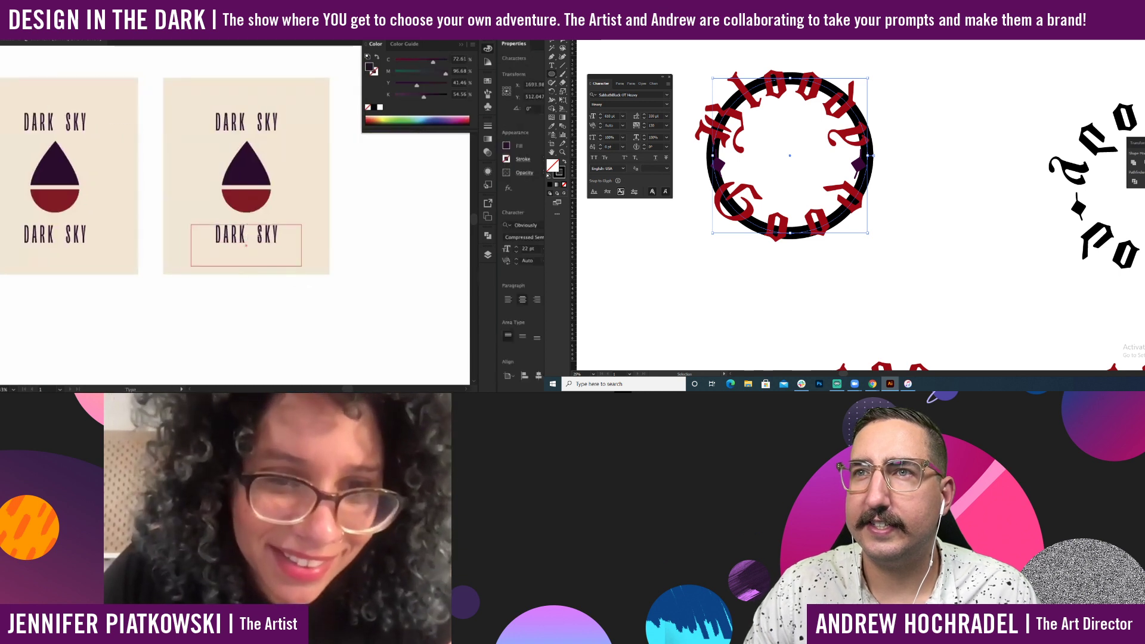
{"action": "left_click_drag", "start_coordinate": [256, 231], "coordinate": [212, 234]}
{"action": "key", "text": "BackSpace"}
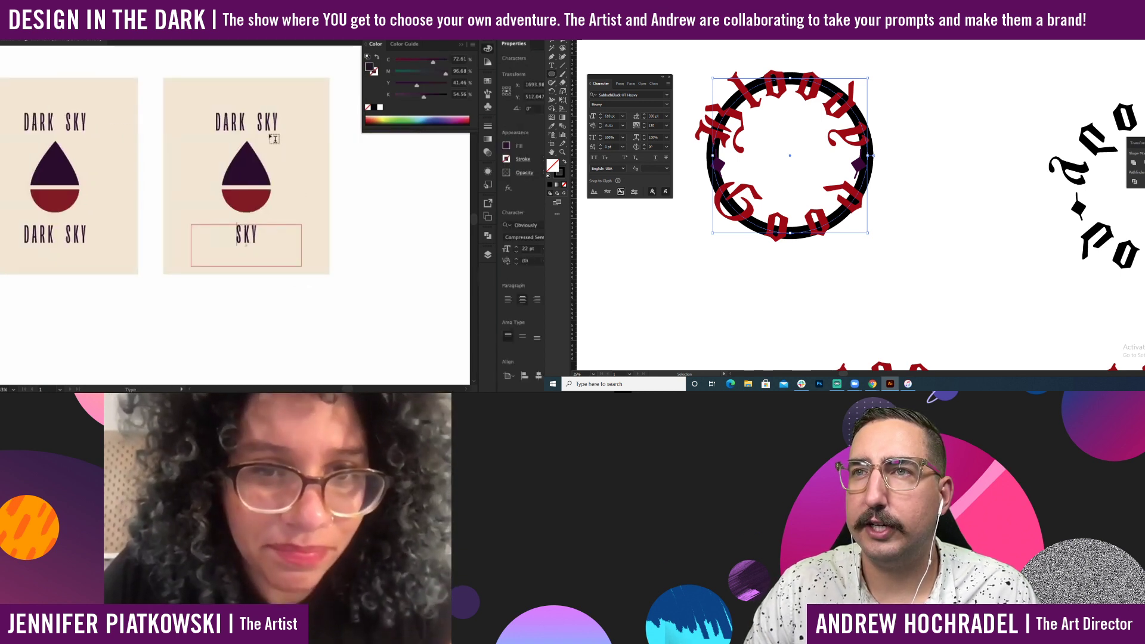
Edit the text above the droplet on the duplicated card to read only DARK.
{"action": "left_click", "coordinate": [305, 120]}
{"action": "key", "text": "BackSpace"}
{"action": "key", "text": "BackSpace"}
{"action": "key", "text": "BackSpace"}
{"action": "key", "text": "BackSpace"}
{"action": "key", "text": "BackSpace"}
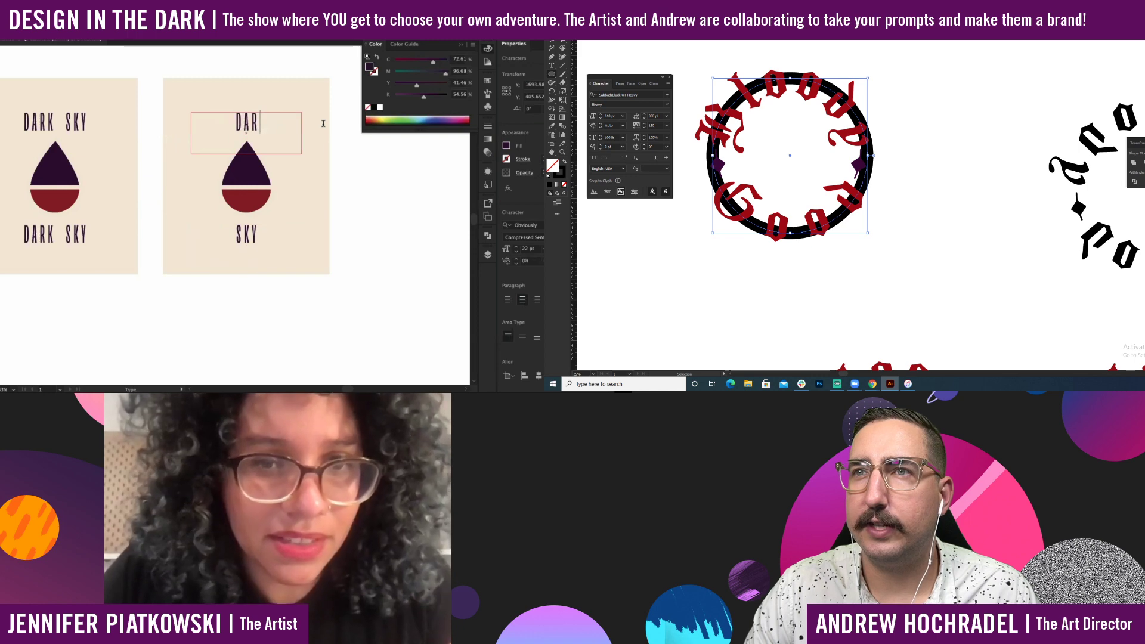
{"action": "type", "text": "K"}
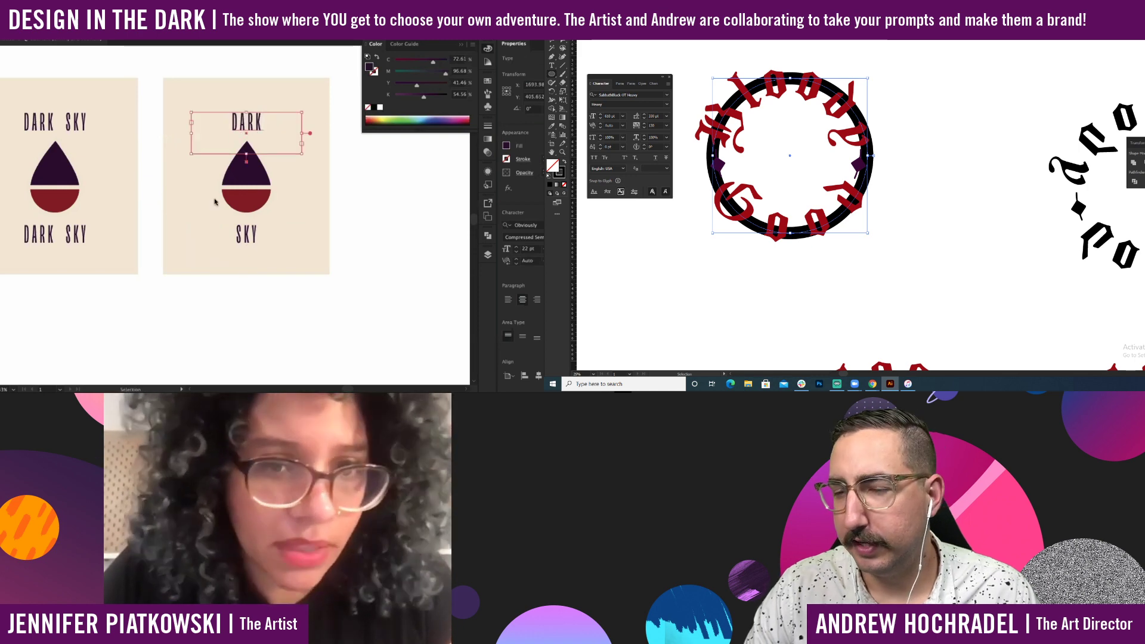
{"action": "key", "text": "Escape"}
Delete the upper DARK SKY text from the original tall card, keeping the text beneath the droplet.
{"action": "scroll", "coordinate": [340, 325], "scroll_direction": "left", "scroll_amount": 2}
{"action": "left_click", "coordinate": [116, 240]}
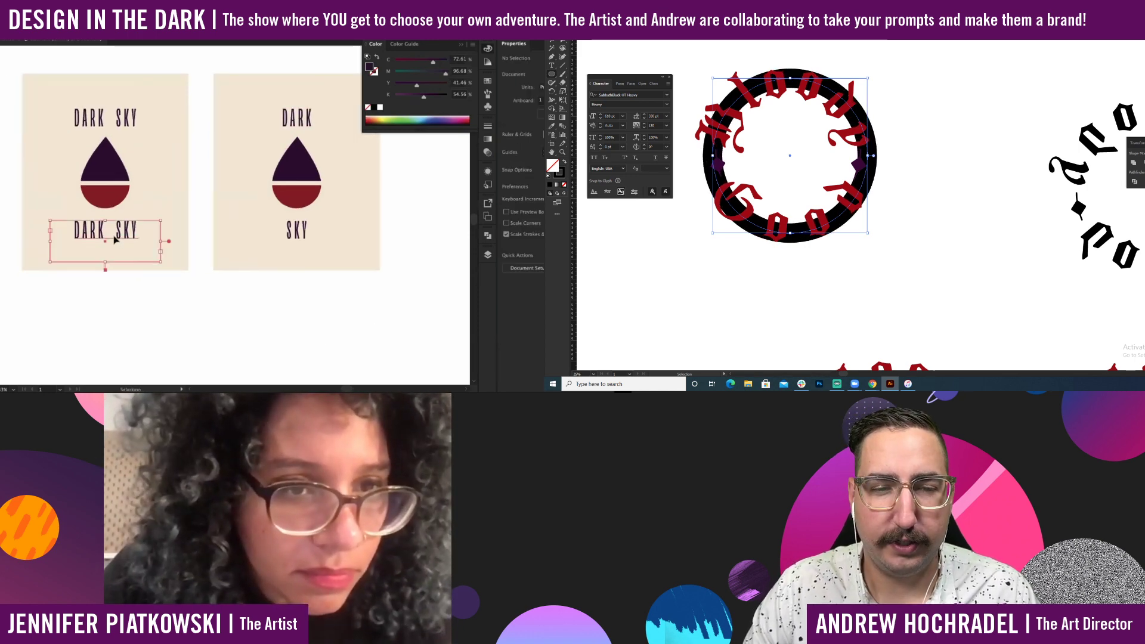
{"action": "key", "text": "a"}
{"action": "left_click", "coordinate": [133, 233]}
{"action": "left_click", "coordinate": [117, 130]}
{"action": "key", "text": "Delete"}
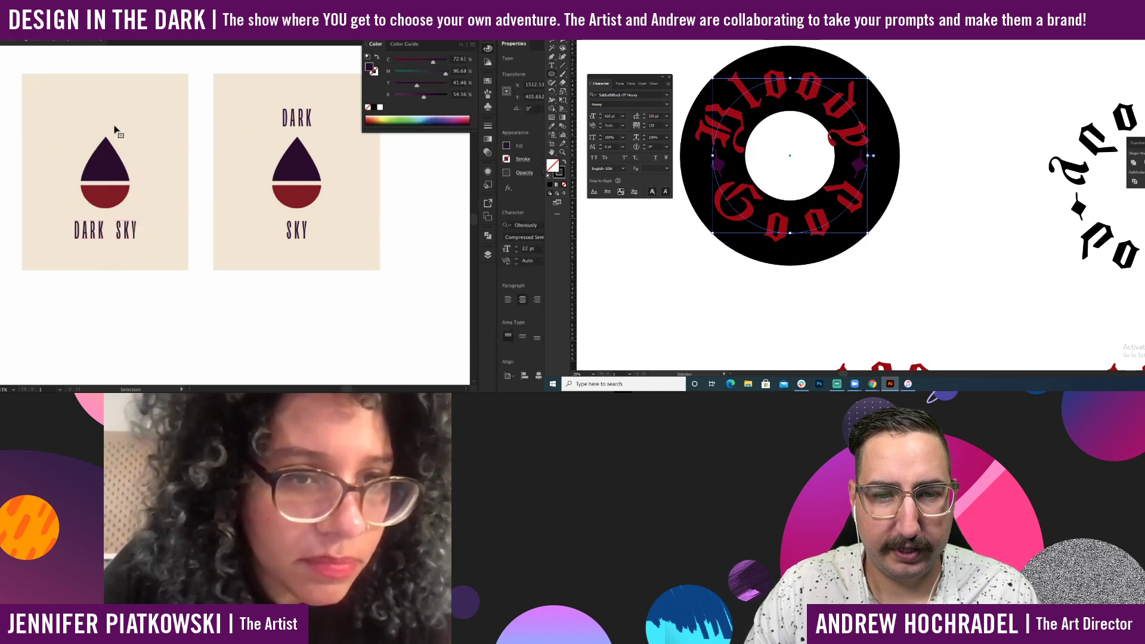
Delete the 1000 and AD lettering from the DS droplet monogram card.
{"action": "scroll", "coordinate": [212, 265], "scroll_direction": "left", "scroll_amount": 3}
{"action": "scroll", "coordinate": [222, 281], "scroll_direction": "down", "scroll_amount": 2}
{"action": "scroll", "coordinate": [306, 260], "scroll_direction": "left", "scroll_amount": 4}
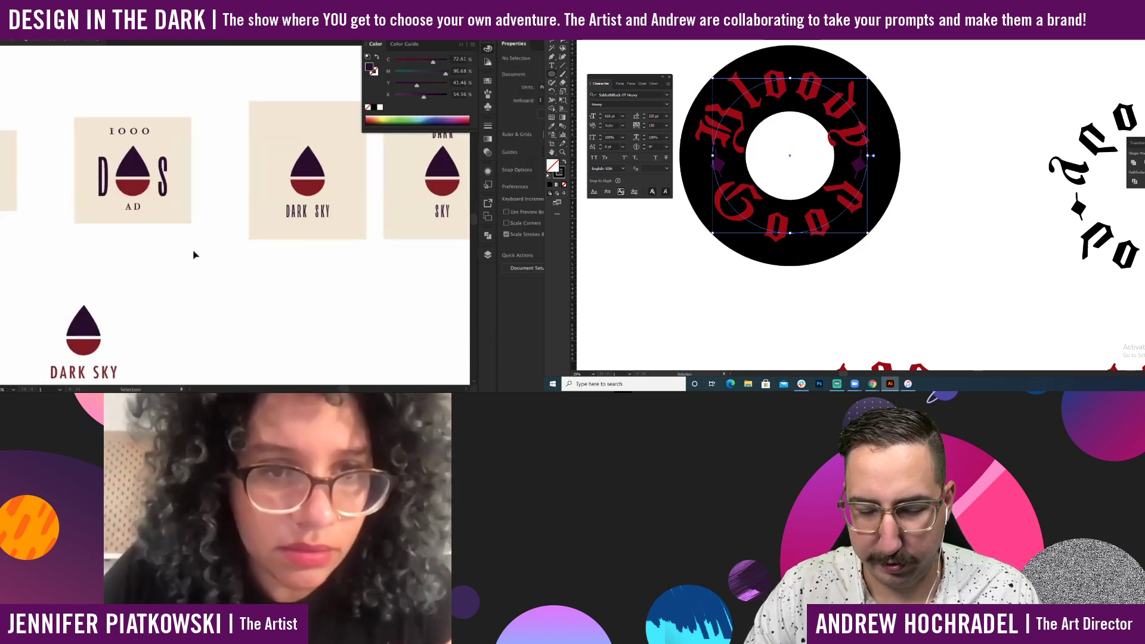
{"action": "scroll", "coordinate": [179, 253], "scroll_direction": "right", "scroll_amount": 1}
{"action": "left_click", "coordinate": [122, 210]}
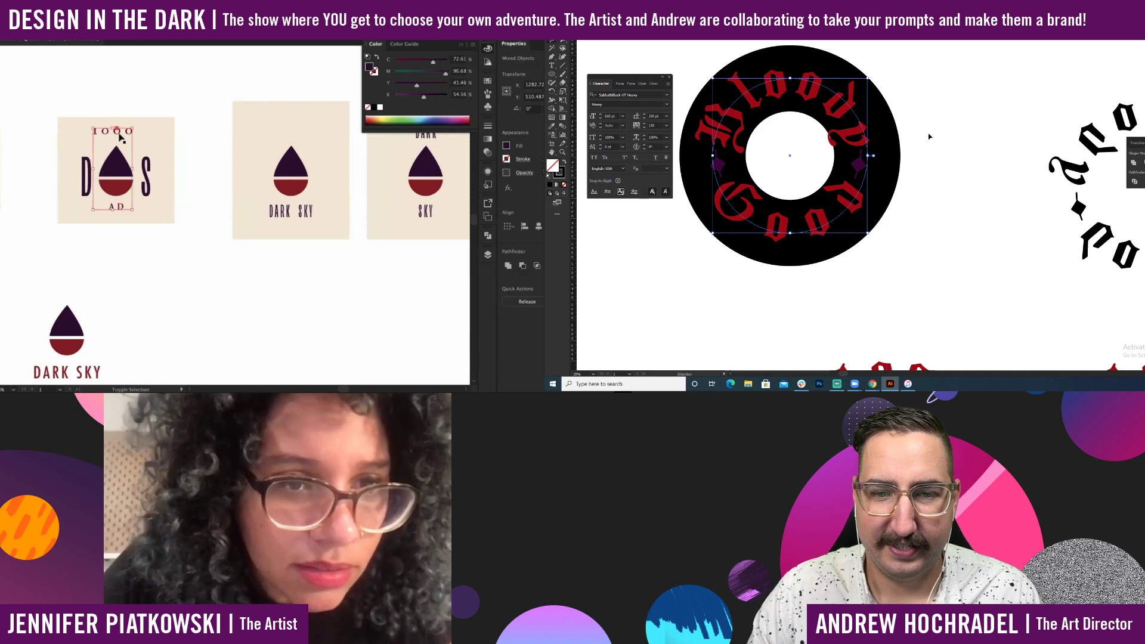
{"action": "left_click", "coordinate": [119, 131], "text": "shift"}
{"action": "key", "text": "Delete"}
Move SKY slightly farther below the droplet on the card with the split DARK and SKY text.
{"action": "scroll", "coordinate": [872, 204], "scroll_direction": "down", "scroll_amount": 3}
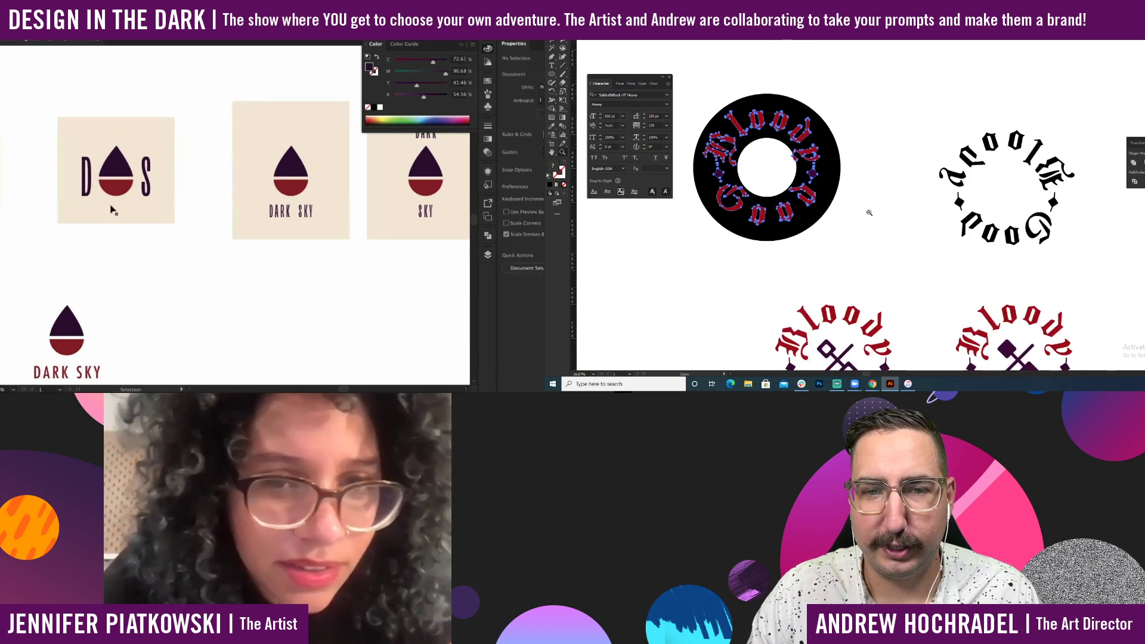
{"action": "scroll", "coordinate": [138, 253], "scroll_direction": "down", "scroll_amount": 3}
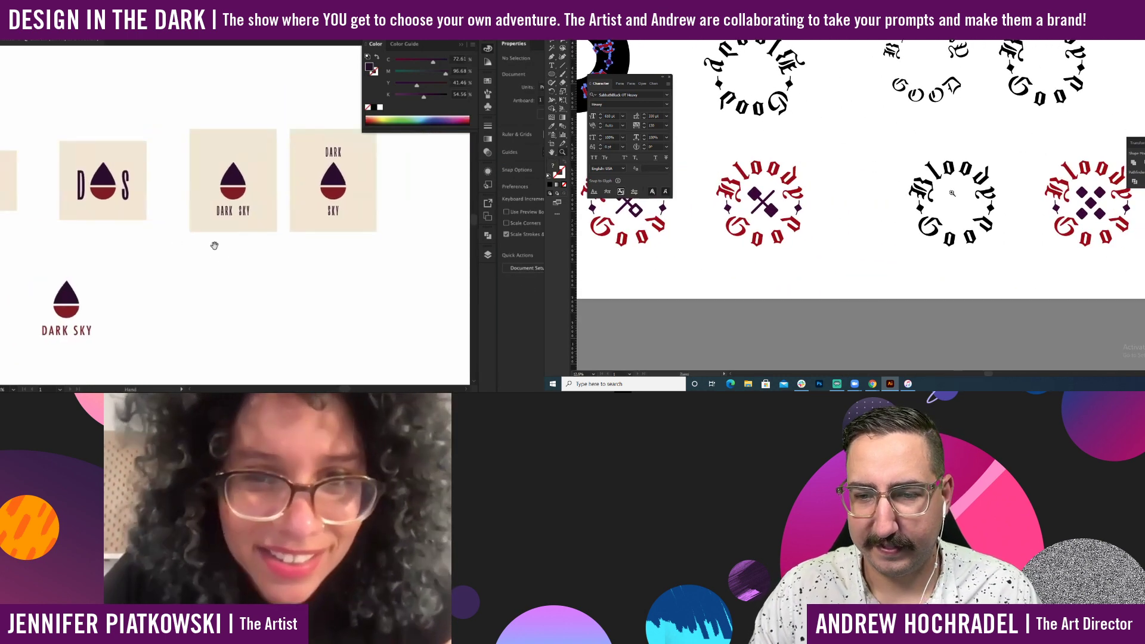
{"action": "scroll", "coordinate": [307, 235], "scroll_direction": "right", "scroll_amount": 2}
{"action": "scroll", "coordinate": [294, 235], "scroll_direction": "up", "scroll_amount": 2}
{"action": "left_click", "coordinate": [220, 192]}
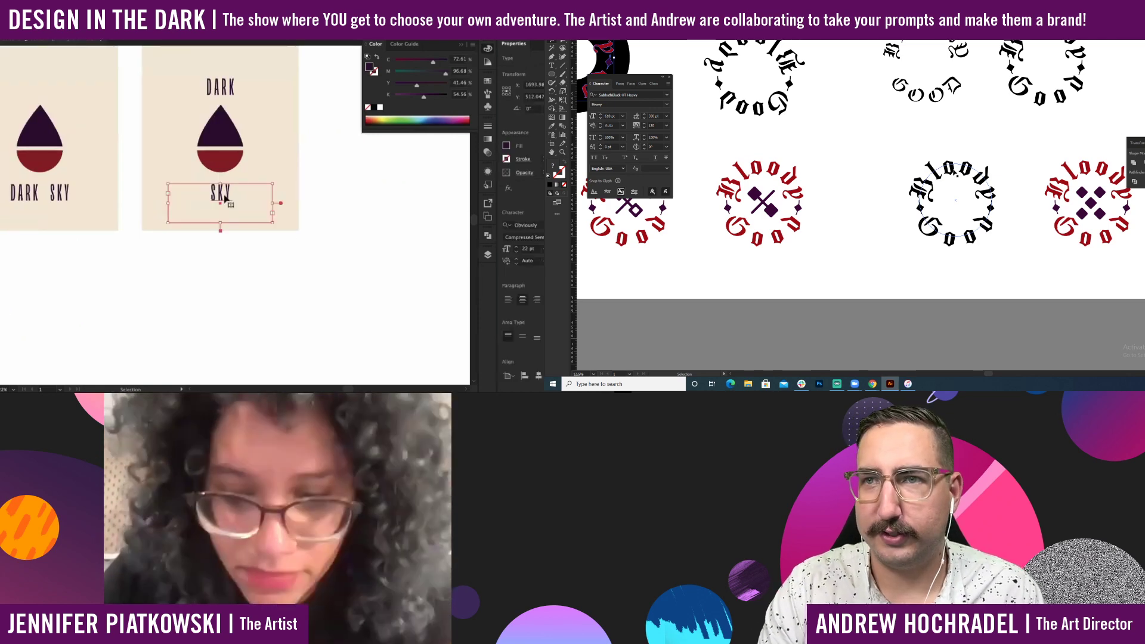
{"action": "left_click_drag", "start_coordinate": [225, 198], "coordinate": [227, 201]}
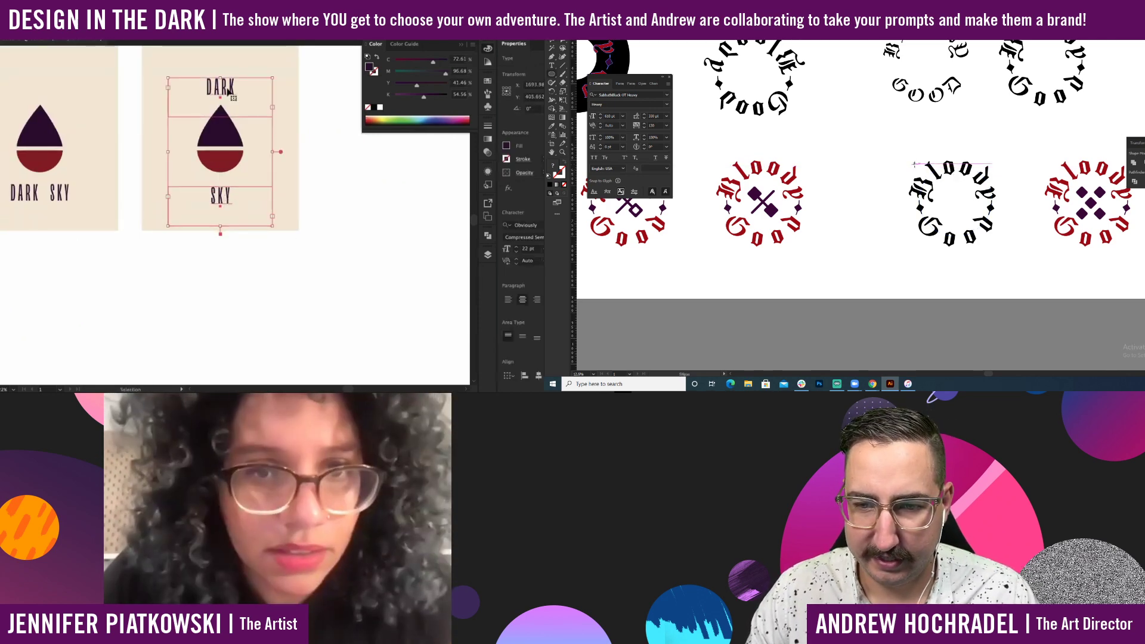
{"action": "left_click", "coordinate": [360, 186]}
Draw a vertical line about 113 pt long to the right of the droplet on the split DARK and SKY card.
{"action": "left_click_drag", "start_coordinate": [280, 294], "coordinate": [288, 188]}
{"action": "key", "text": "ctrl+y"}
{"action": "key", "text": "m"}
{"action": "left_click_drag", "start_coordinate": [265, 150], "coordinate": [266, 264]}
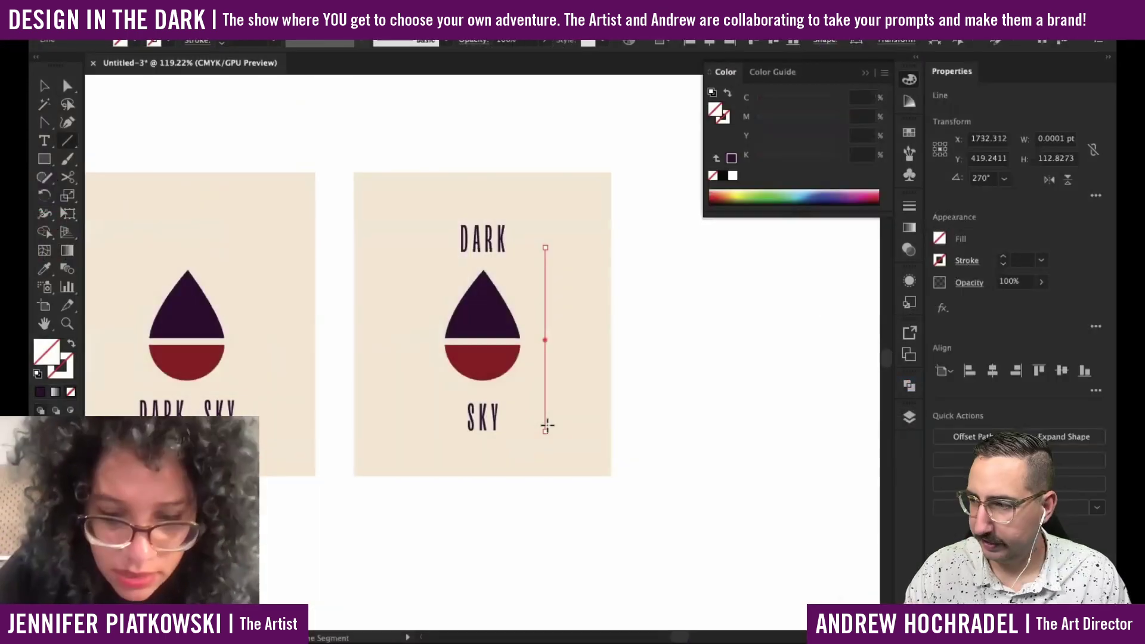
Give the vertical line a 4 pt stroke in the dark purple sampled from the droplet.
{"action": "key", "text": "i"}
{"action": "left_click", "coordinate": [486, 297]}
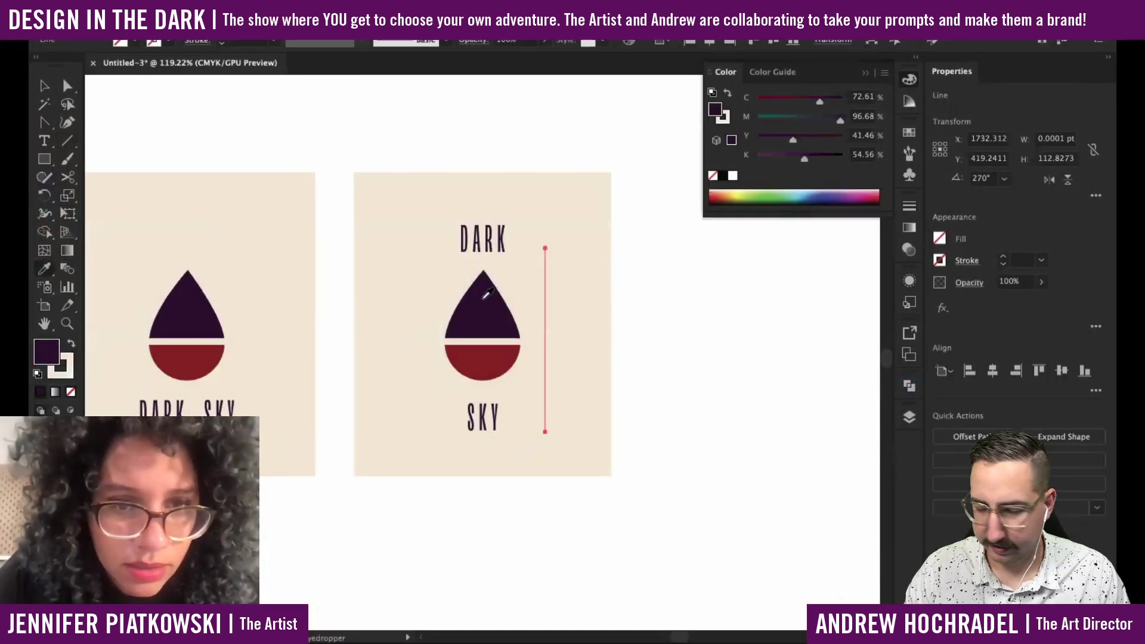
{"action": "key", "text": "shift+c"}
{"action": "key", "text": "v"}
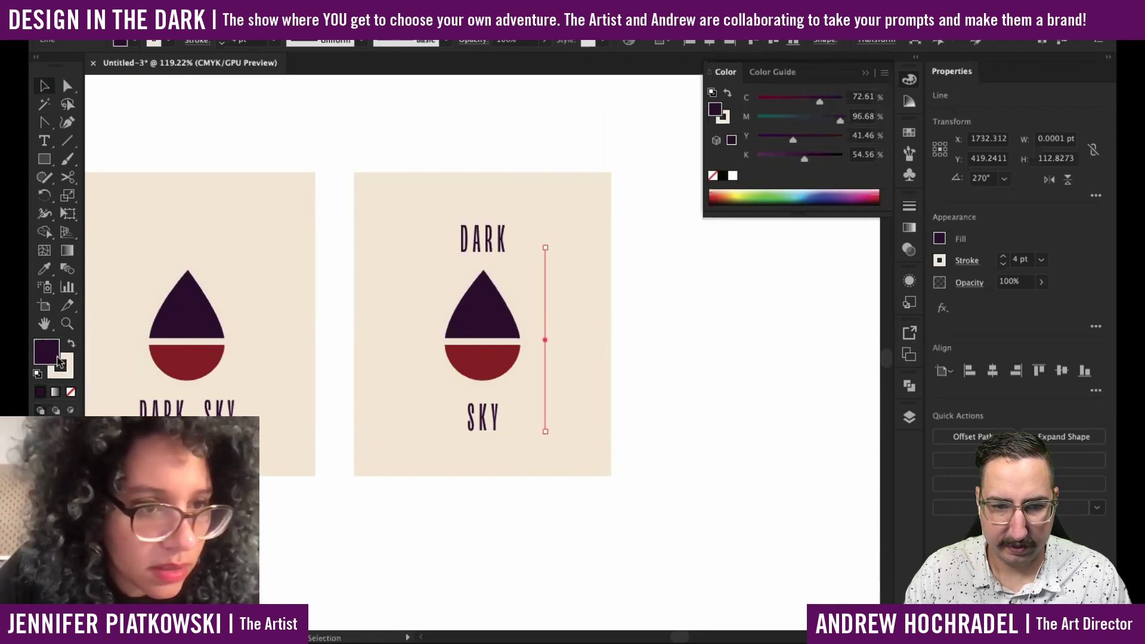
{"action": "left_click", "coordinate": [69, 345]}
{"action": "left_click", "coordinate": [613, 409]}
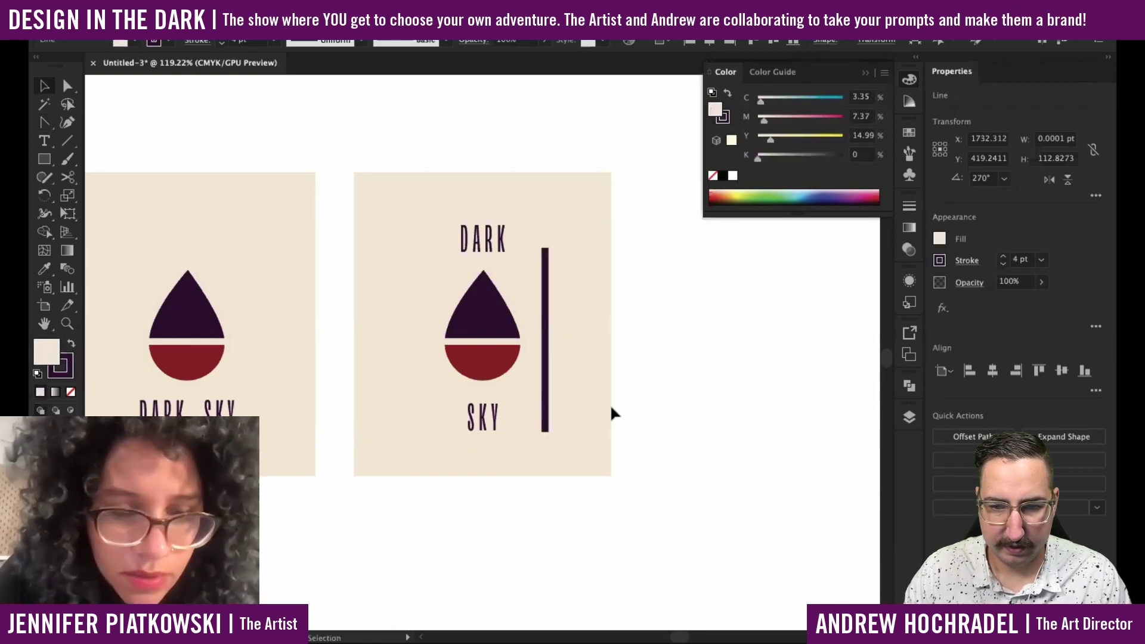
Shorten the vertical line to about 59 pt and copy it to the opposite side of the droplet.
{"action": "left_click", "coordinate": [546, 419]}
{"action": "left_click_drag", "start_coordinate": [548, 438], "coordinate": [422, 376]}
{"action": "left_click", "coordinate": [596, 388]}
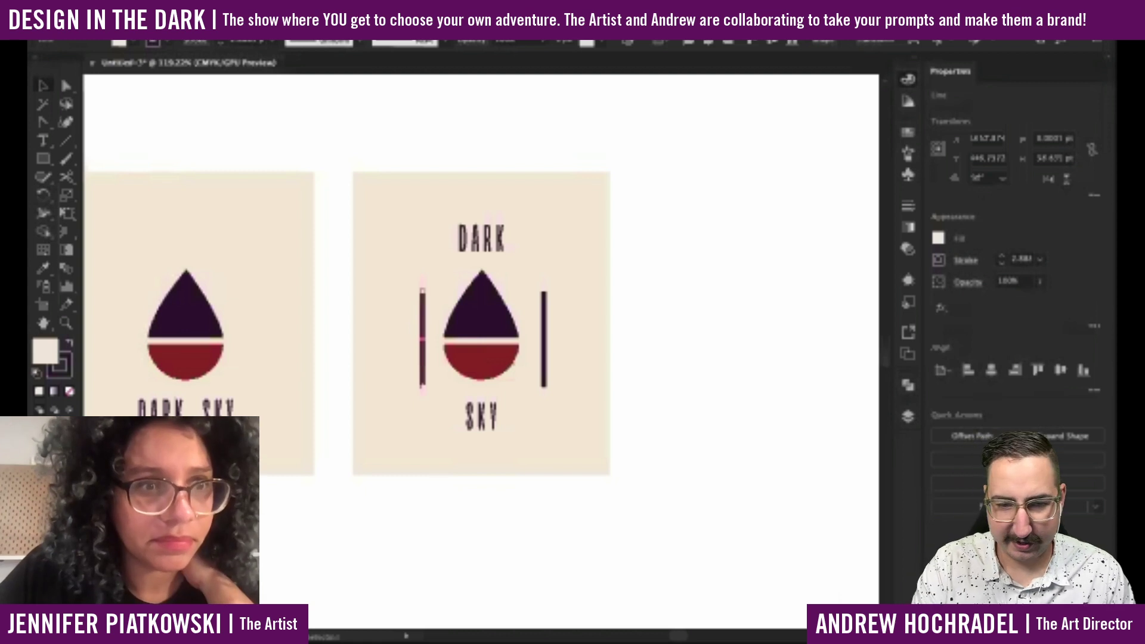
{"action": "key", "text": "F6"}
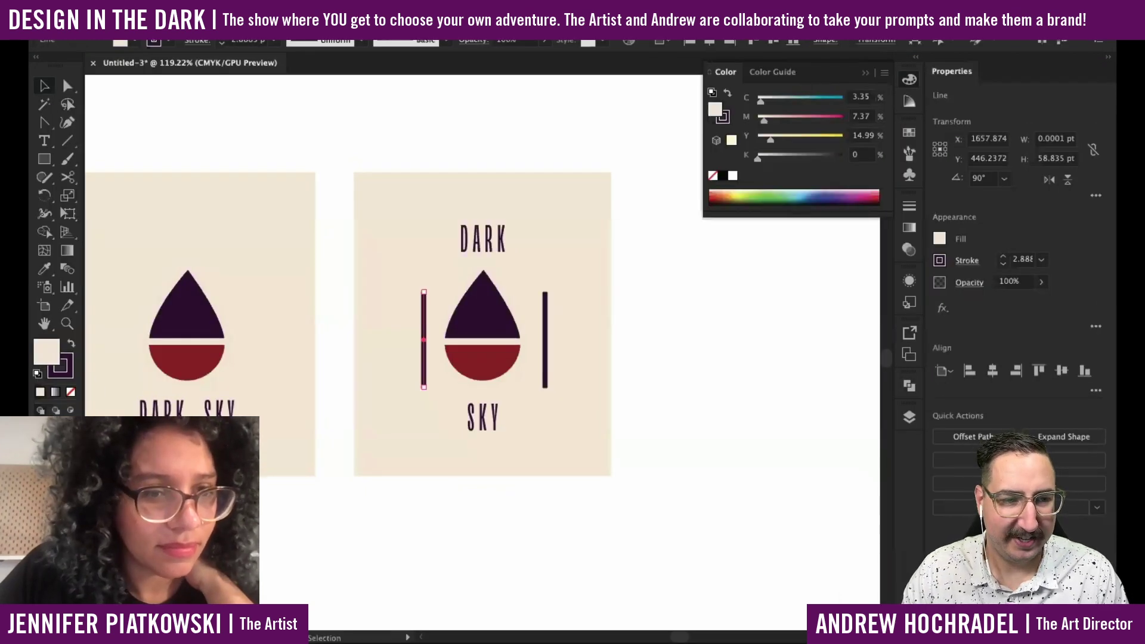
{"action": "key", "text": "F6"}
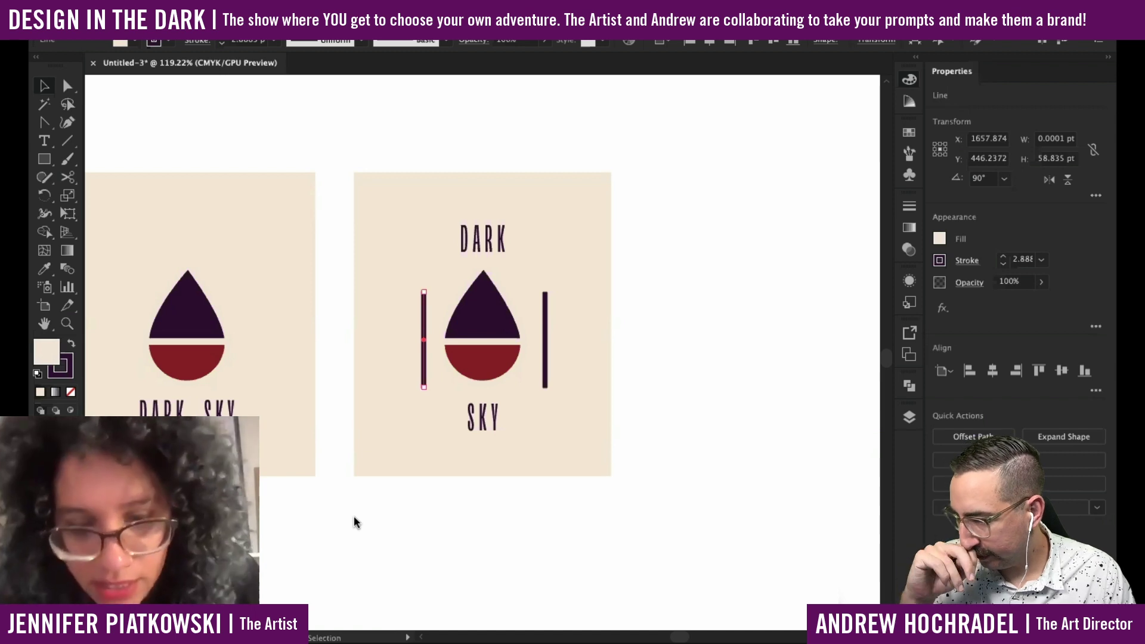
{"action": "key", "text": "F6"}
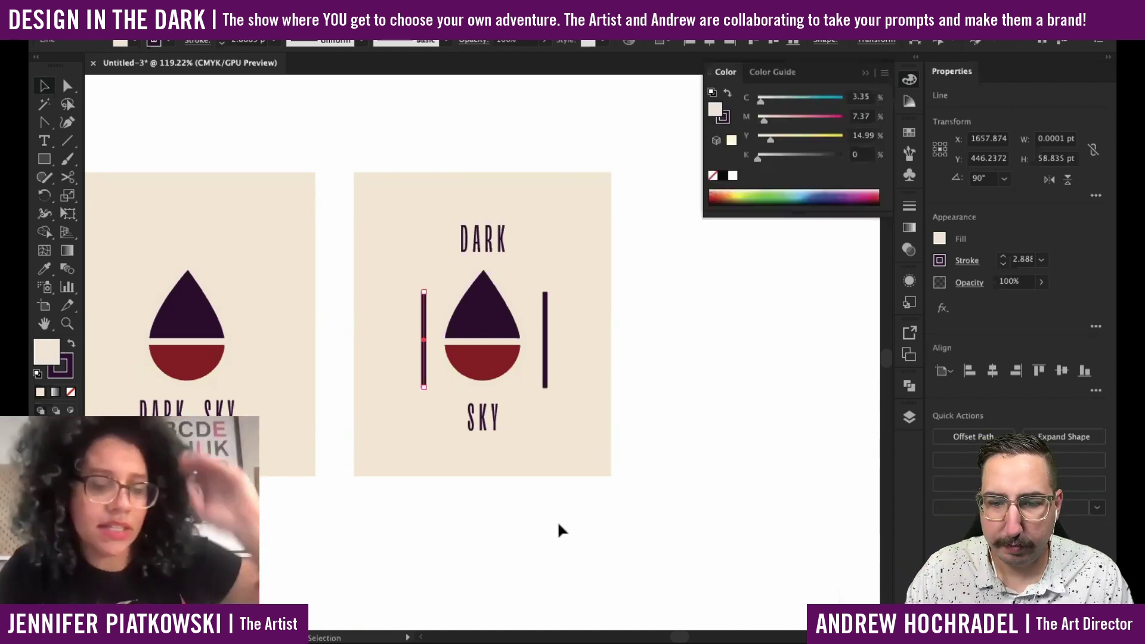
{"action": "left_click", "coordinate": [614, 525]}
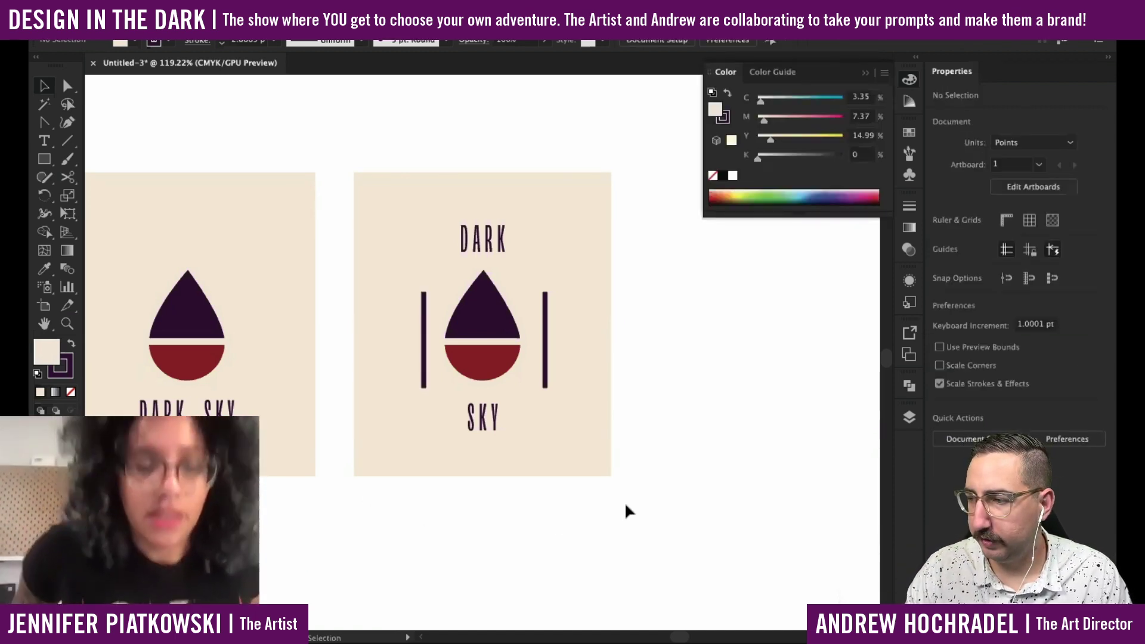
Duplicate the droplet to the right of the original on the card with the single DARK SKY line.
{"action": "left_click", "coordinate": [508, 341]}
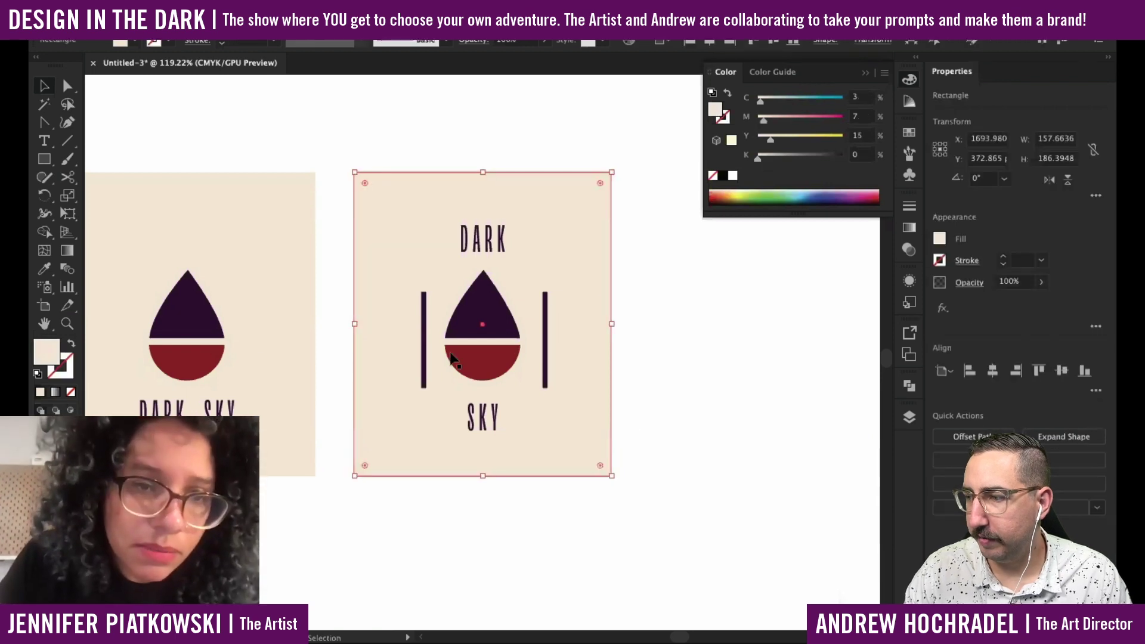
{"action": "left_click_drag", "start_coordinate": [349, 350], "coordinate": [609, 349]}
{"action": "left_click", "coordinate": [455, 361]}
{"action": "left_click_drag", "start_coordinate": [455, 361], "coordinate": [521, 361]}
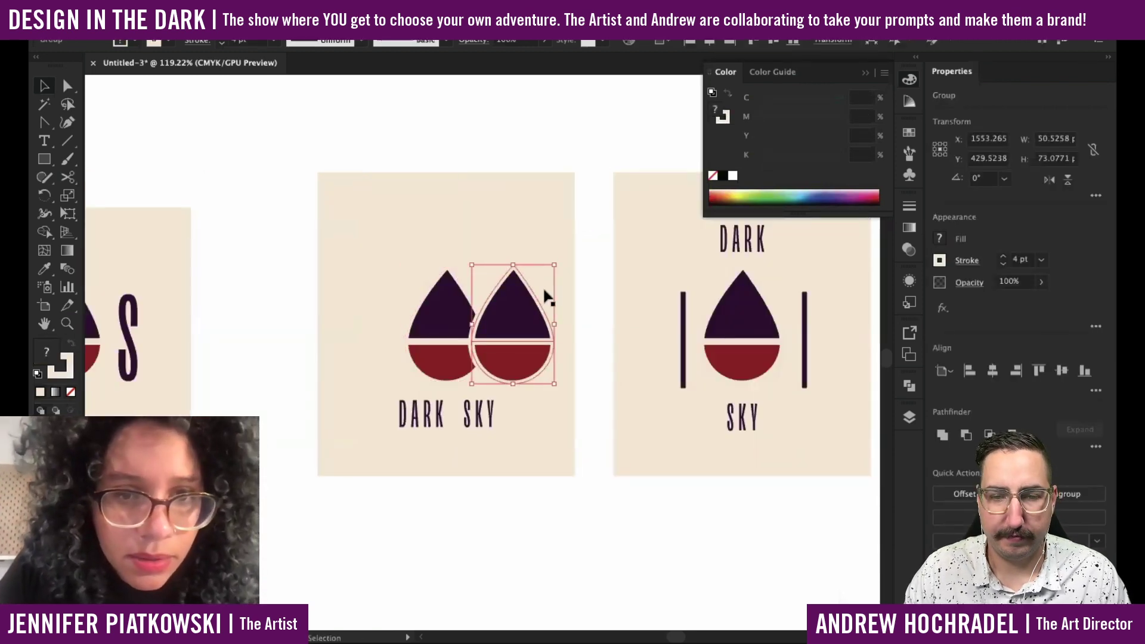
Rotate the duplicated droplet 180° and move it up beside the original droplet's tip.
{"action": "left_click_drag", "start_coordinate": [561, 260], "coordinate": [412, 490]}
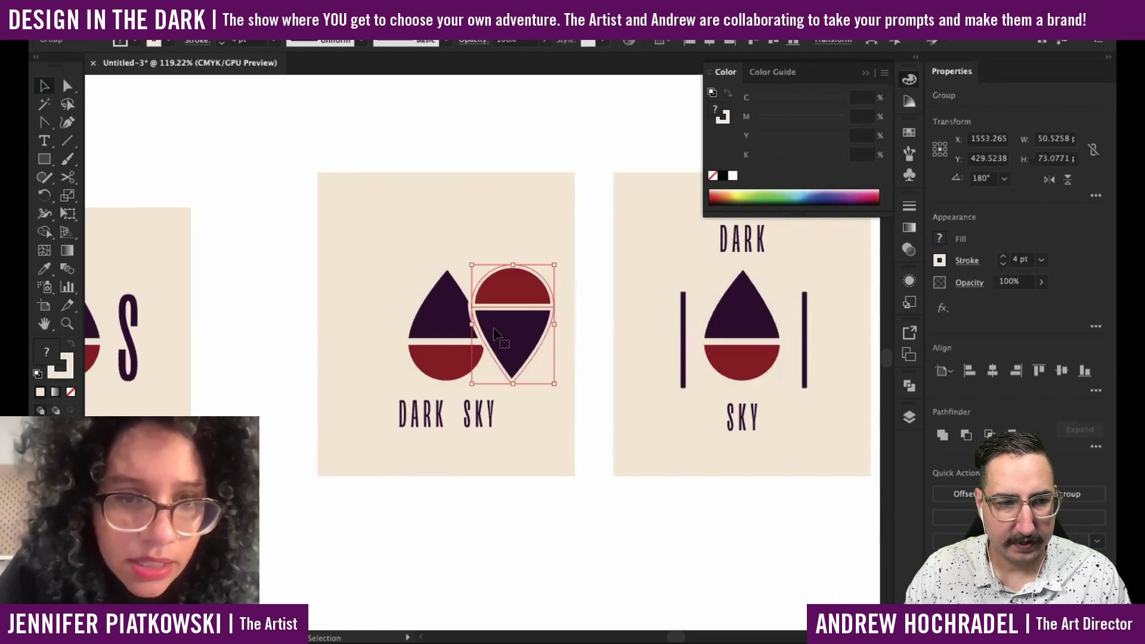
{"action": "left_click_drag", "start_coordinate": [504, 325], "coordinate": [509, 249]}
{"action": "left_click", "coordinate": [557, 485]}
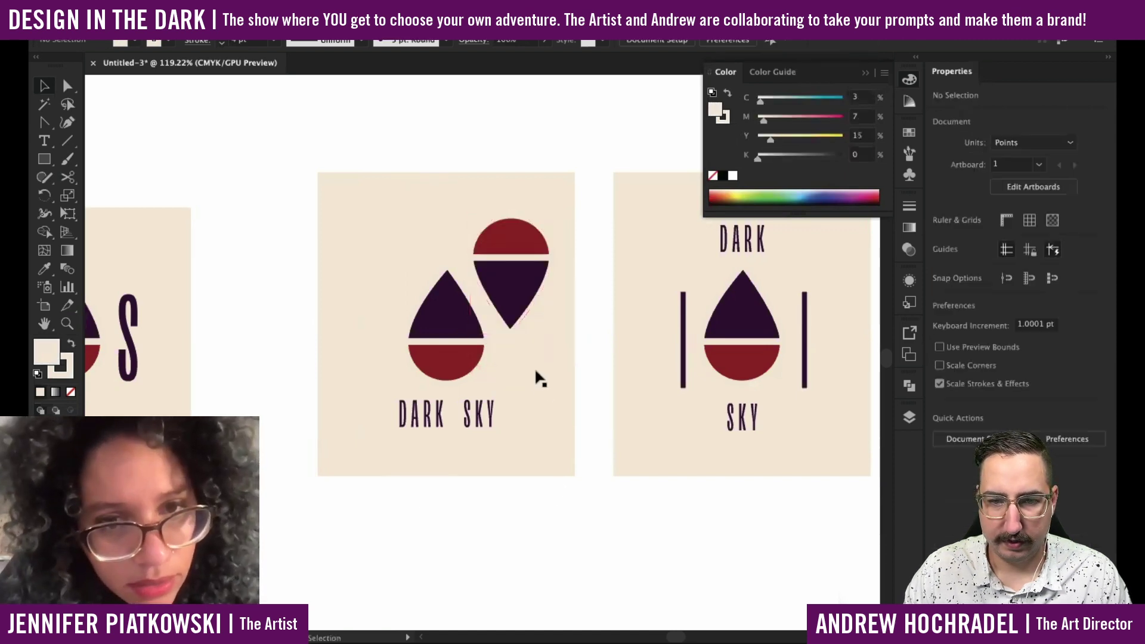
Move the inverted droplet down beside the original and align the two droplets on their vertical centres.
{"action": "left_click_drag", "start_coordinate": [517, 306], "coordinate": [533, 340]}
{"action": "left_click", "coordinate": [452, 352], "text": "shift"}
{"action": "left_click", "coordinate": [1062, 371]}
{"action": "left_click", "coordinate": [460, 490]}
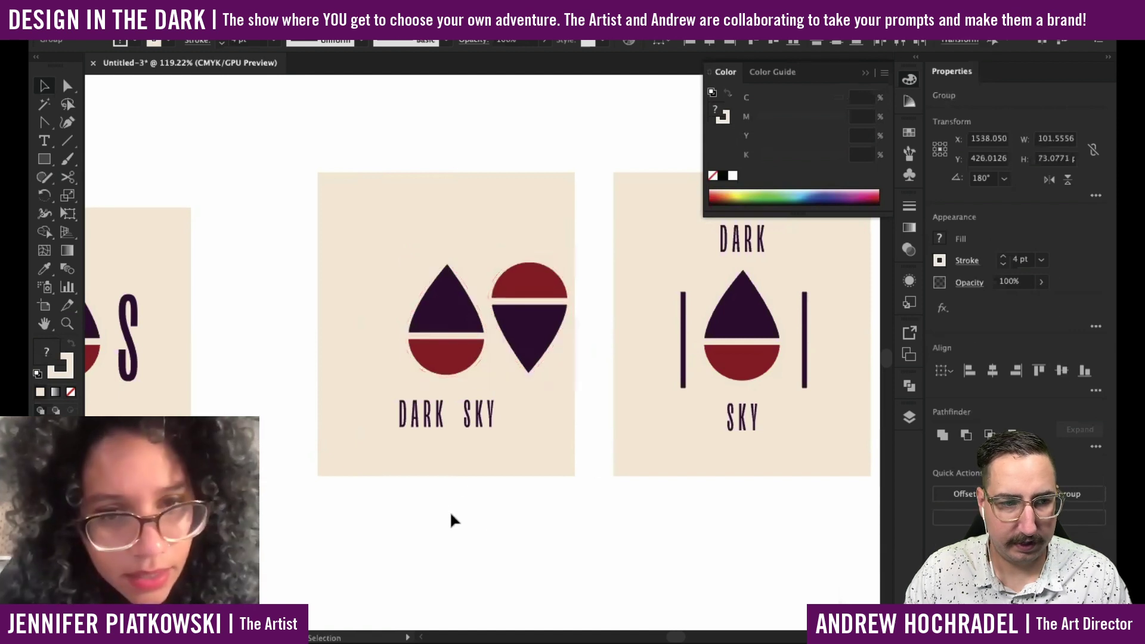
{"action": "key", "text": "space"}
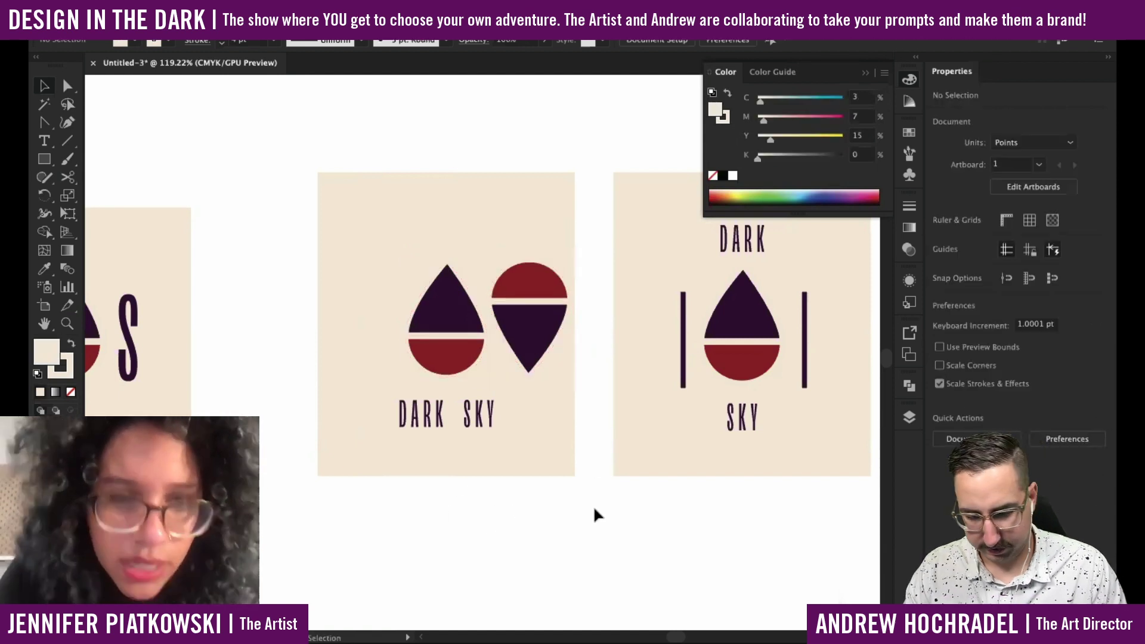
Undo the alignment, moves, rotation and duplication of the second droplet back to the card's single droplet.
{"action": "key", "text": "super+z"}
{"action": "key", "text": "super+z"}
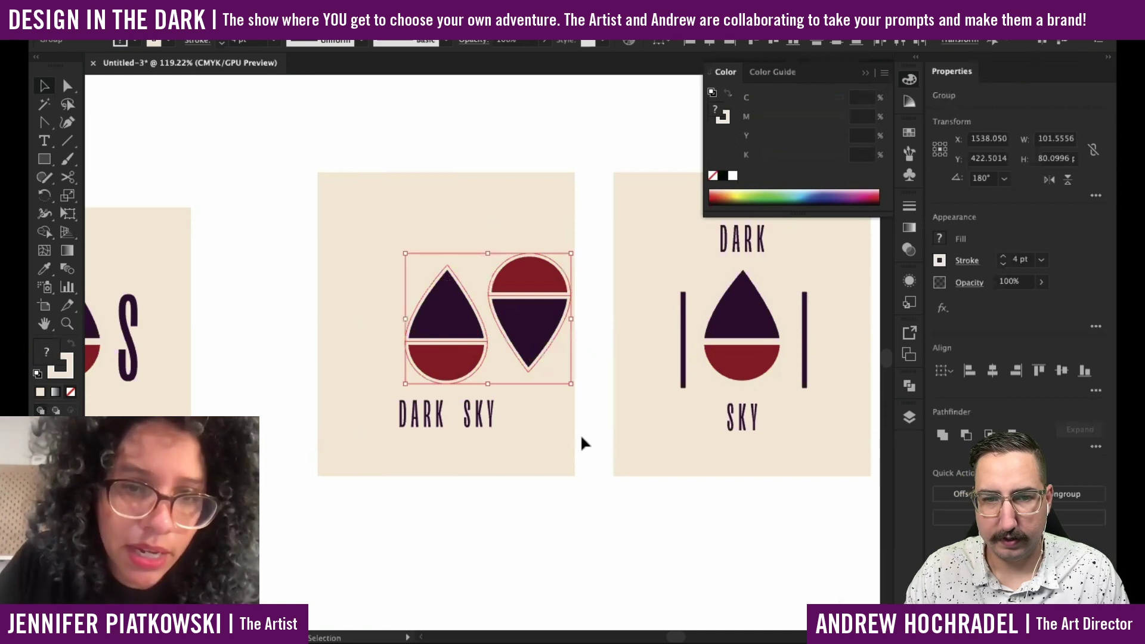
{"action": "key", "text": "super+z"}
{"action": "key", "text": "super+z"}
{"action": "key", "text": "super+z"}
{"action": "key", "text": "super+z"}
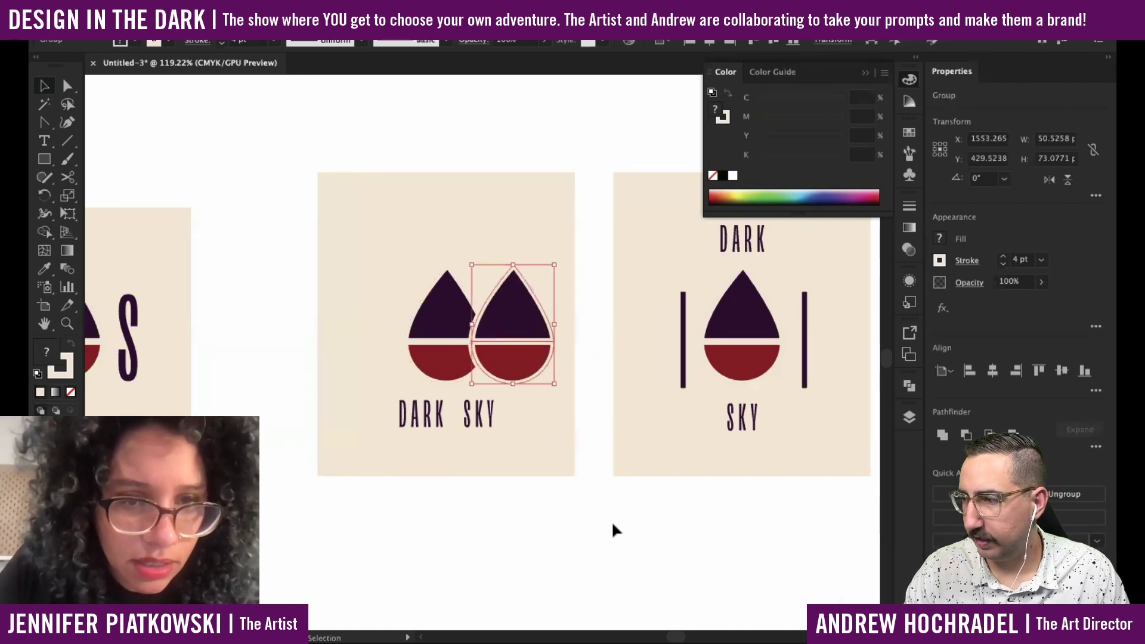
Preview serif fonts on the DARK SKY line beneath the single droplet.
{"action": "left_click_drag", "start_coordinate": [598, 503], "coordinate": [625, 499]}
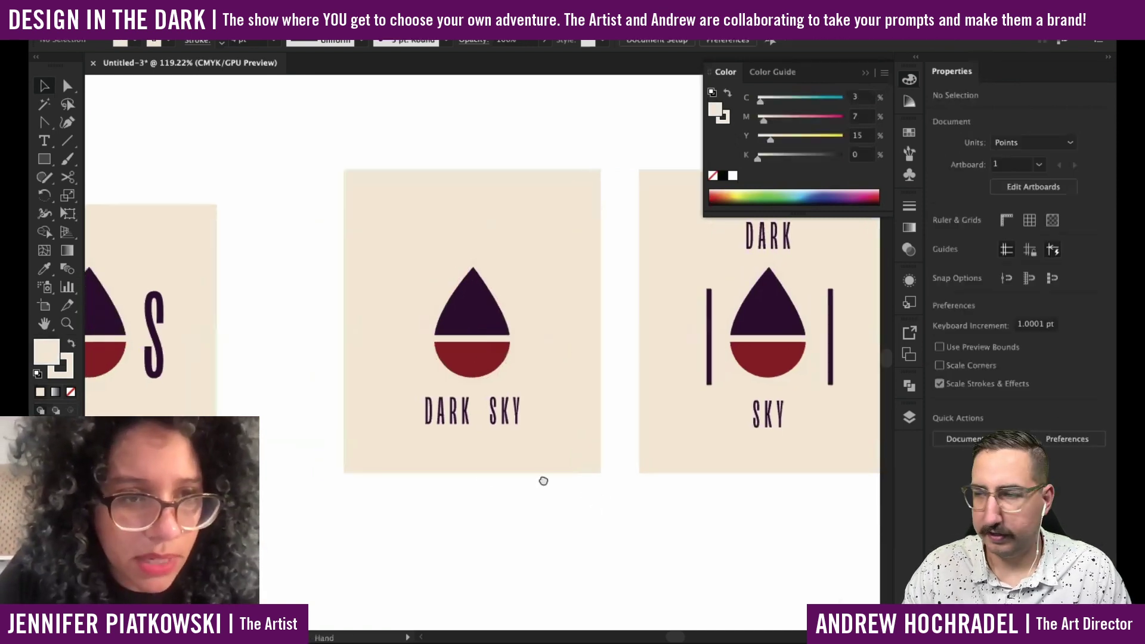
{"action": "mouse_move", "coordinate": [481, 478]}
{"action": "left_mouse_down"}
{"action": "mouse_move", "coordinate": [691, 470]}
{"action": "mouse_move", "coordinate": [589, 453]}
{"action": "left_mouse_up"}
{"action": "scroll", "coordinate": [591, 451], "scroll_direction": "down", "scroll_amount": 5}
{"action": "left_click_drag", "start_coordinate": [535, 484], "coordinate": [776, 479]}
{"action": "left_click_drag", "start_coordinate": [563, 501], "coordinate": [339, 524]}
{"action": "scroll", "coordinate": [687, 437], "scroll_direction": "up", "scroll_amount": 6}
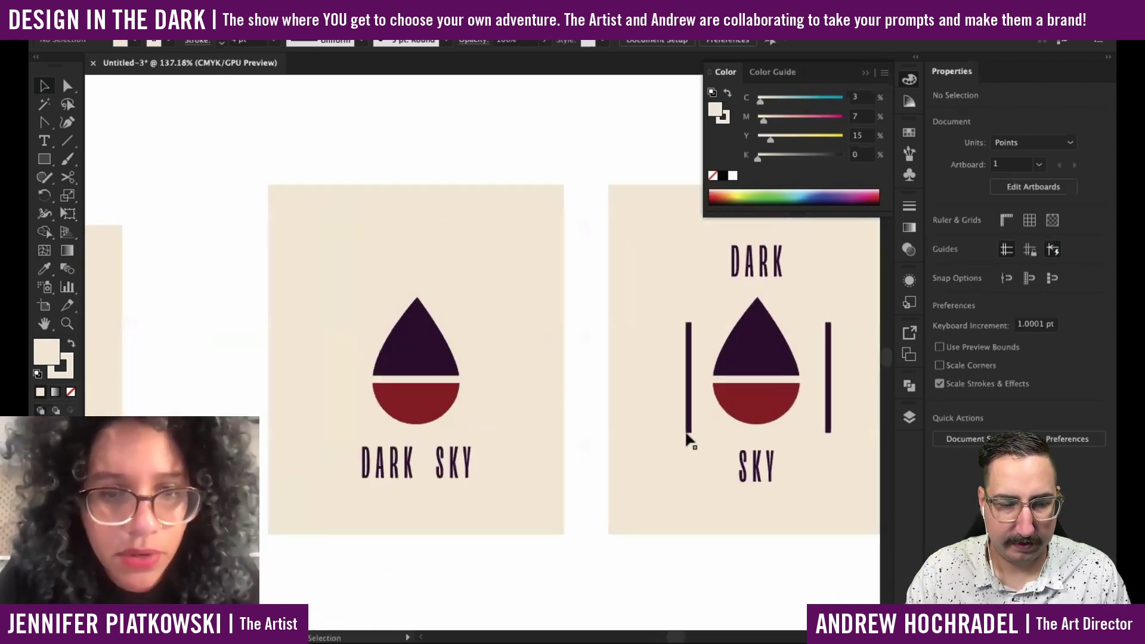
{"action": "left_click_drag", "start_coordinate": [431, 458], "coordinate": [456, 456]}
{"action": "left_click", "coordinate": [457, 458]}
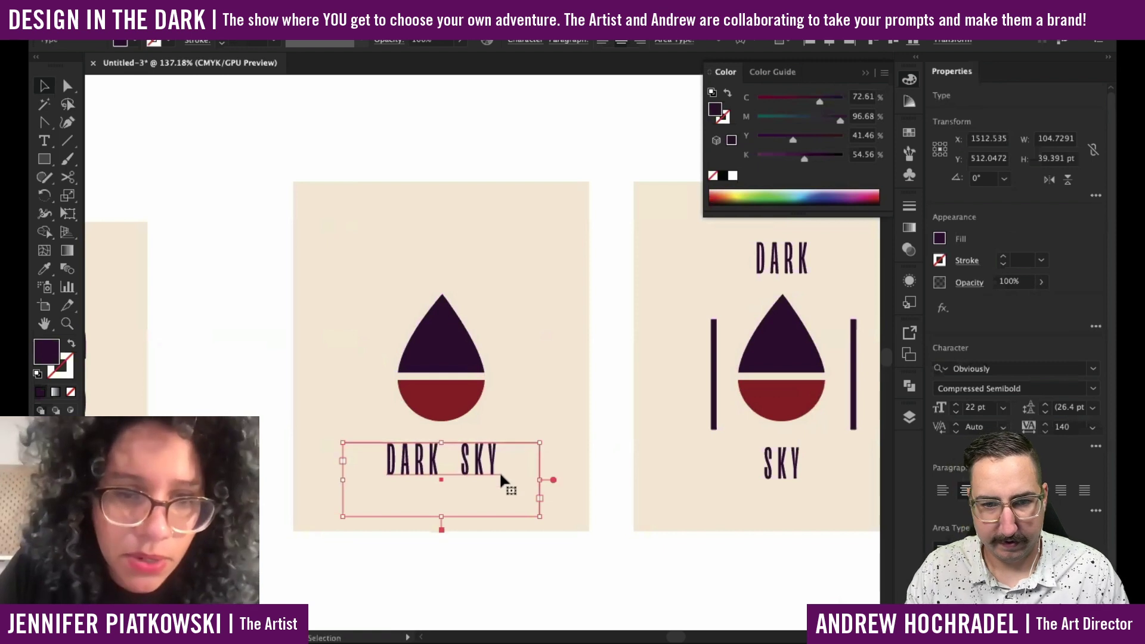
{"action": "left_click_drag", "start_coordinate": [566, 525], "coordinate": [539, 511]}
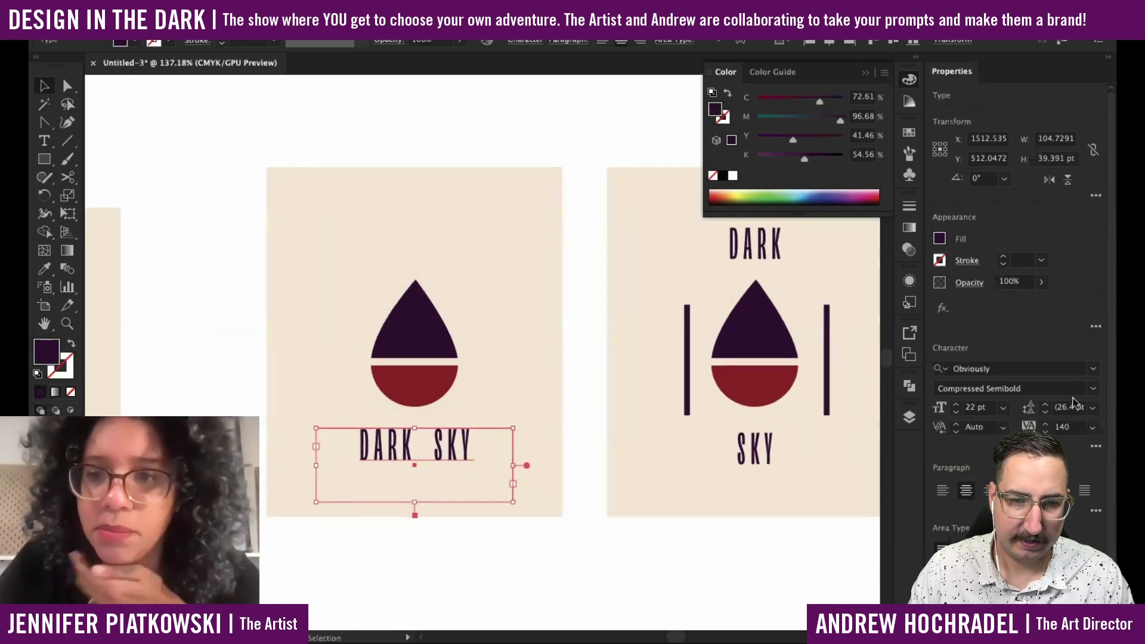
{"action": "left_click", "coordinate": [1094, 371]}
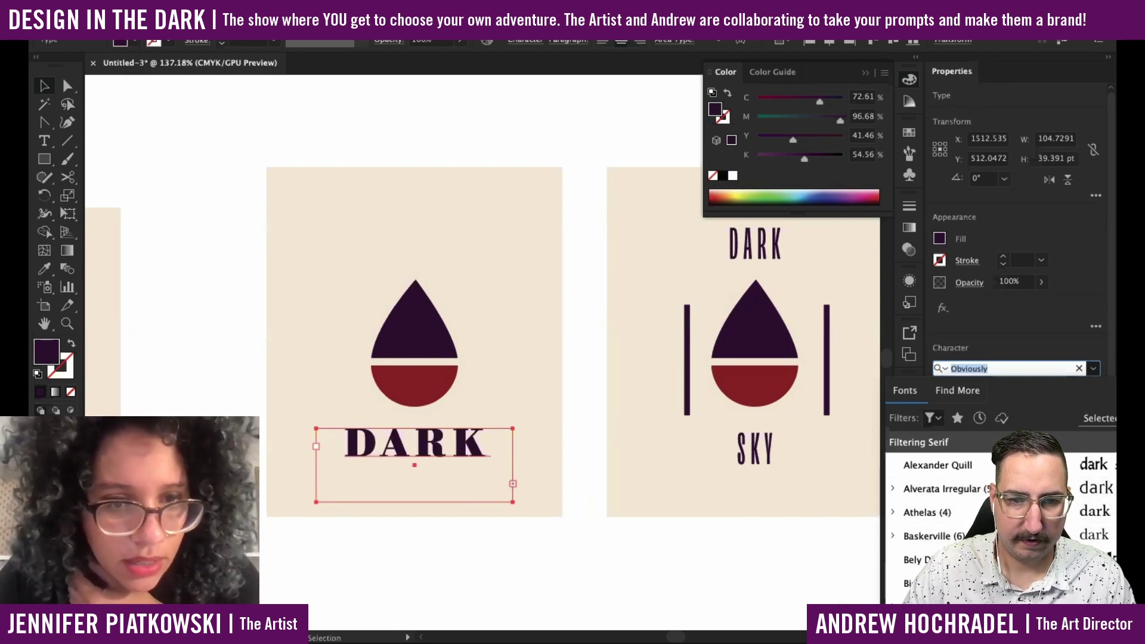
{"action": "scroll", "coordinate": [937, 513], "scroll_direction": "down", "scroll_amount": 3}
{"action": "scroll", "coordinate": [937, 513], "scroll_direction": "down", "scroll_amount": 3}
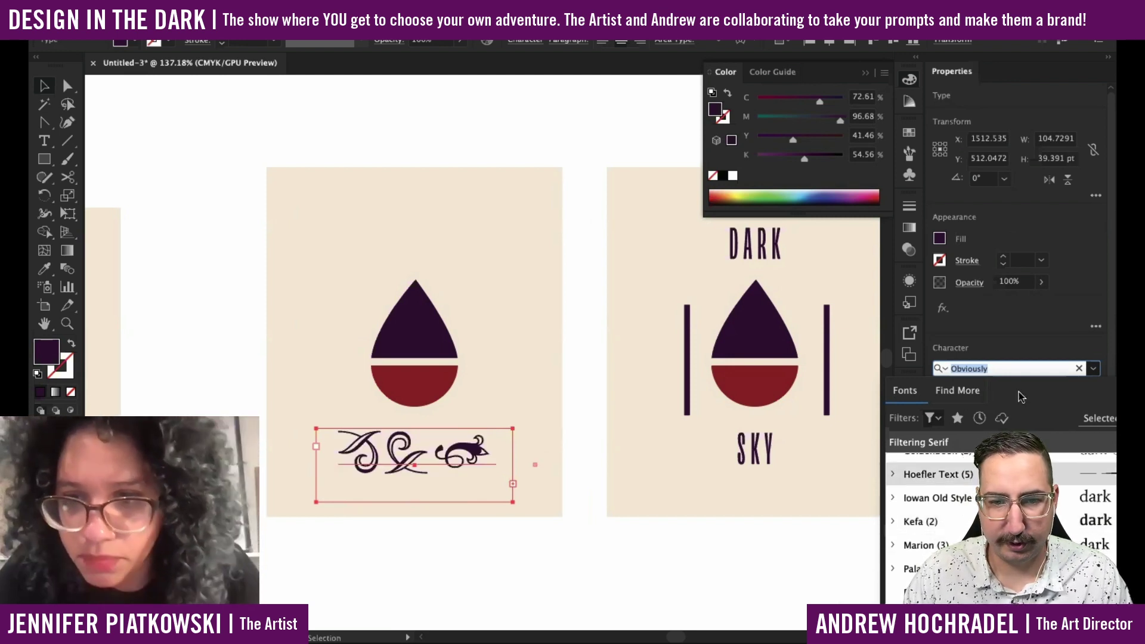
Find Iowan Old Style and apply its Black style to the DARK SKY text.
{"action": "type", "text": "i"}
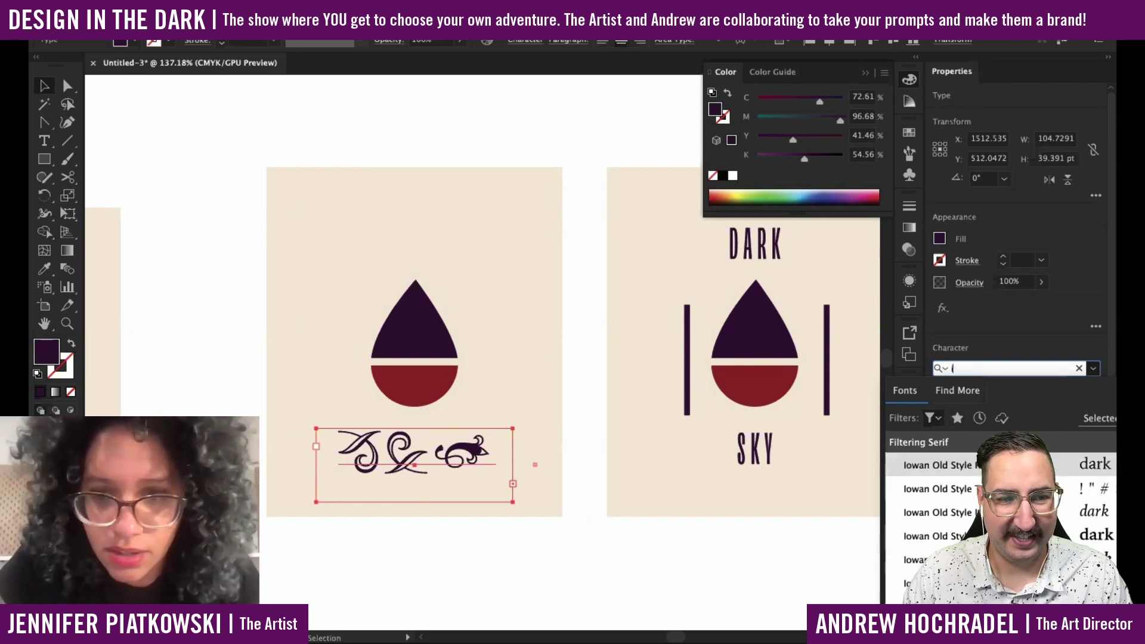
{"action": "type", "text": "owv"}
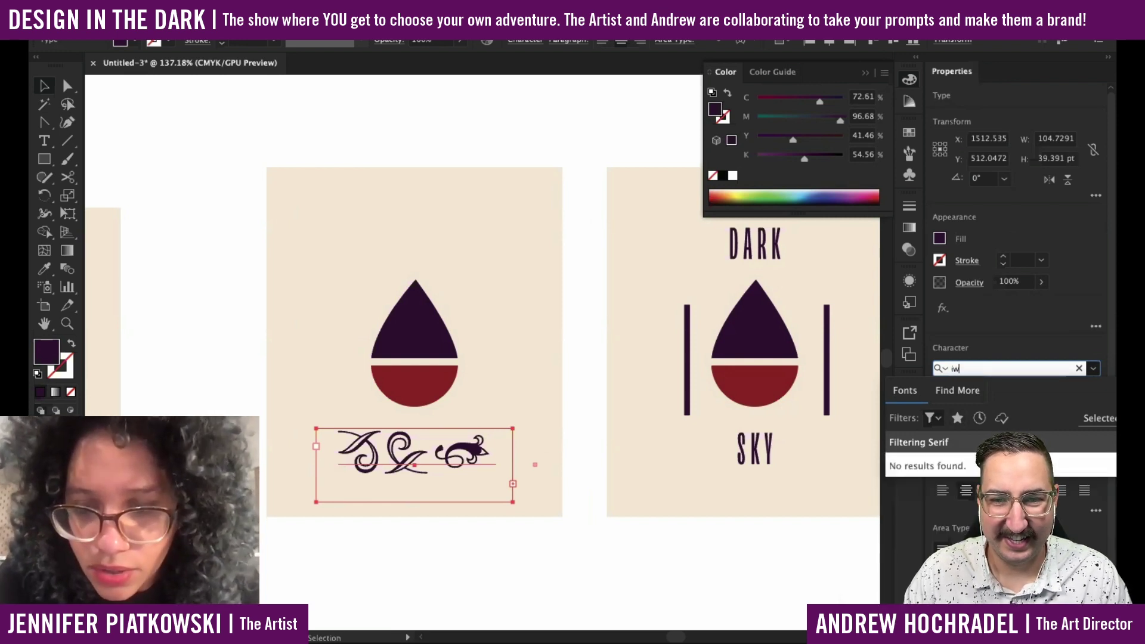
{"action": "key", "text": "BackSpace"}
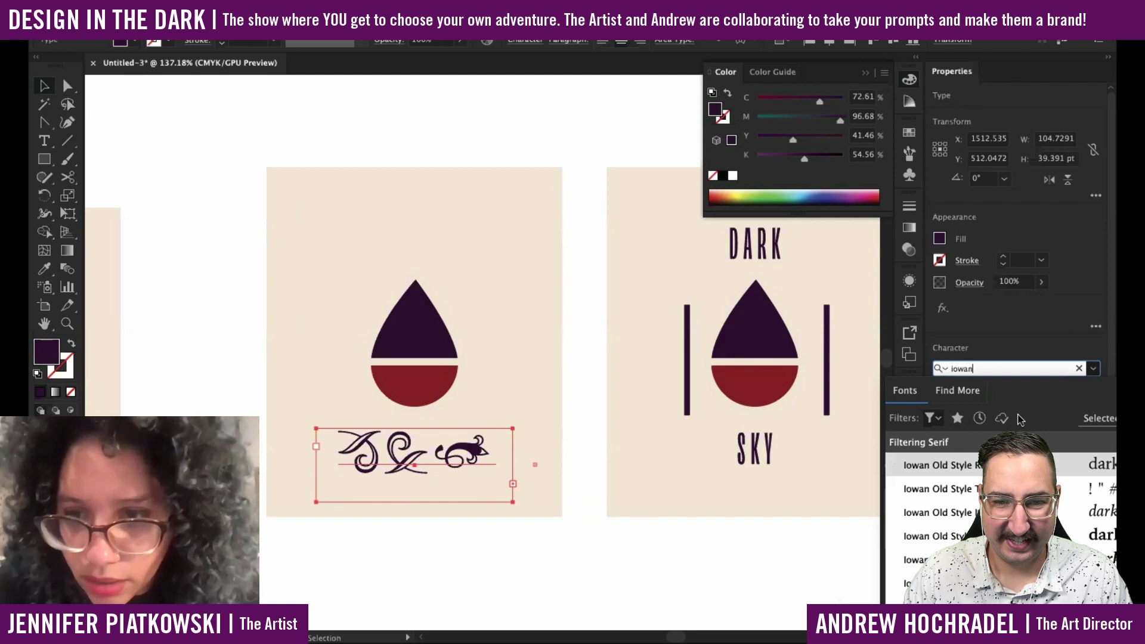
{"action": "type", "text": "an"}
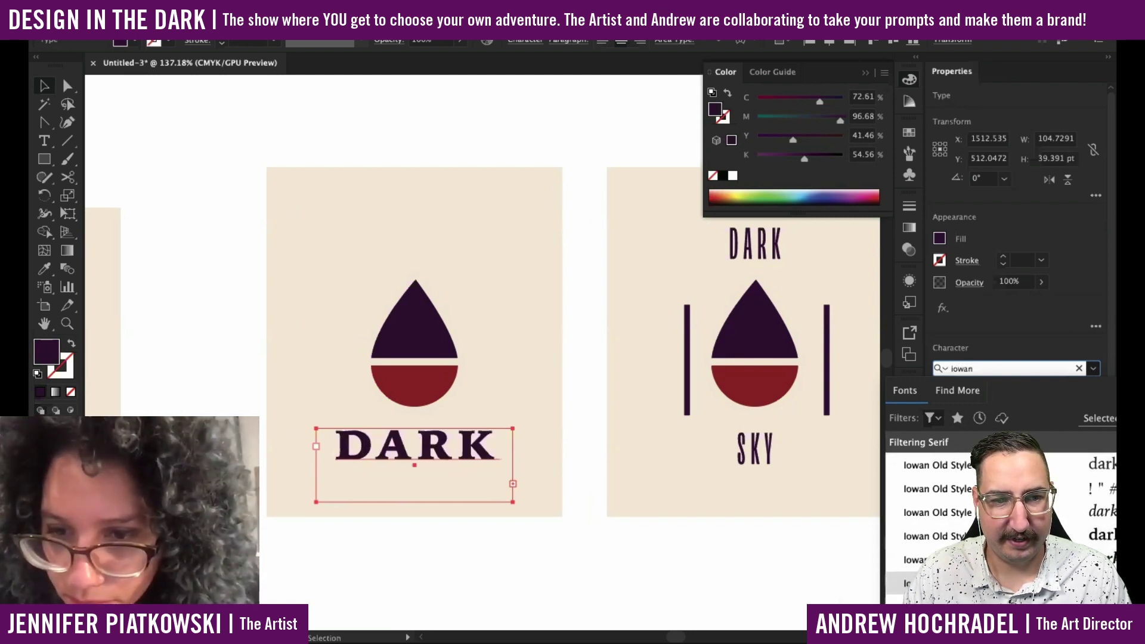
{"action": "left_click", "coordinate": [919, 583]}
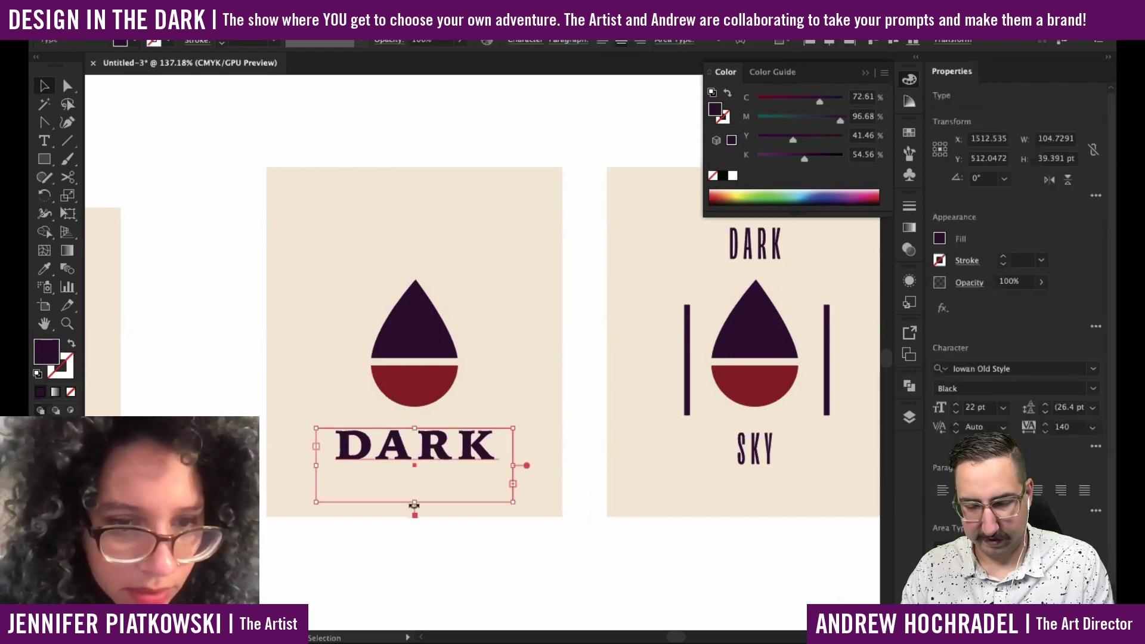
Extend the DARK SKY text frame downward to about 66 pt high and tighten the tracking to 60.
{"action": "left_click_drag", "start_coordinate": [414, 504], "coordinate": [415, 552]}
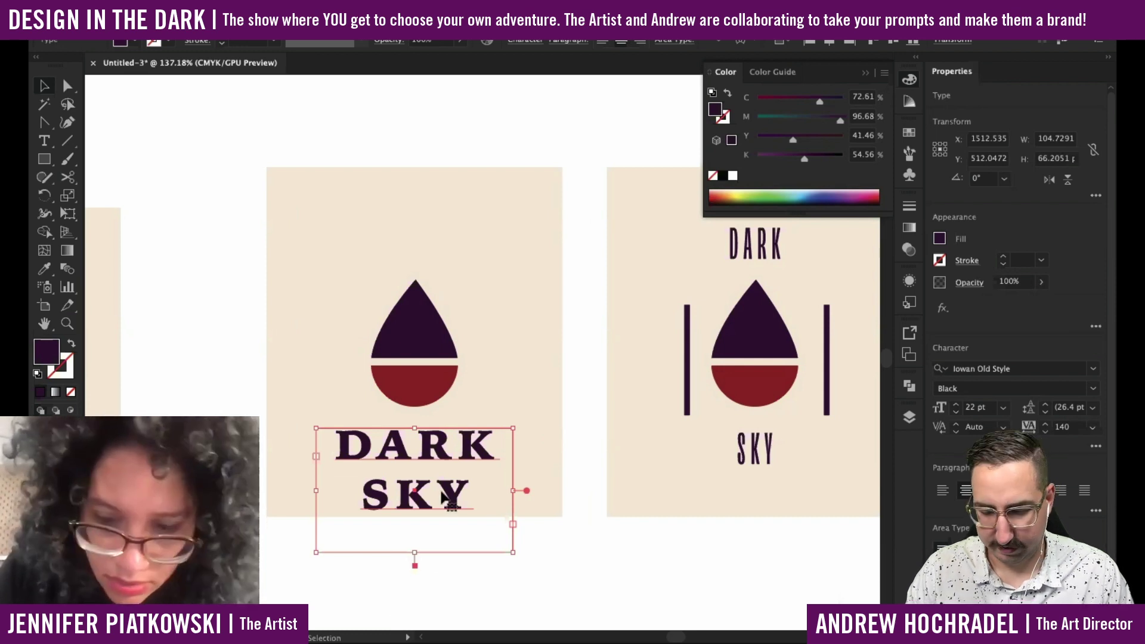
{"action": "key", "text": "alt+Left"}
{"action": "key", "text": "alt+Left"}
{"action": "key", "text": "alt+Left"}
{"action": "key", "text": "alt+Left"}
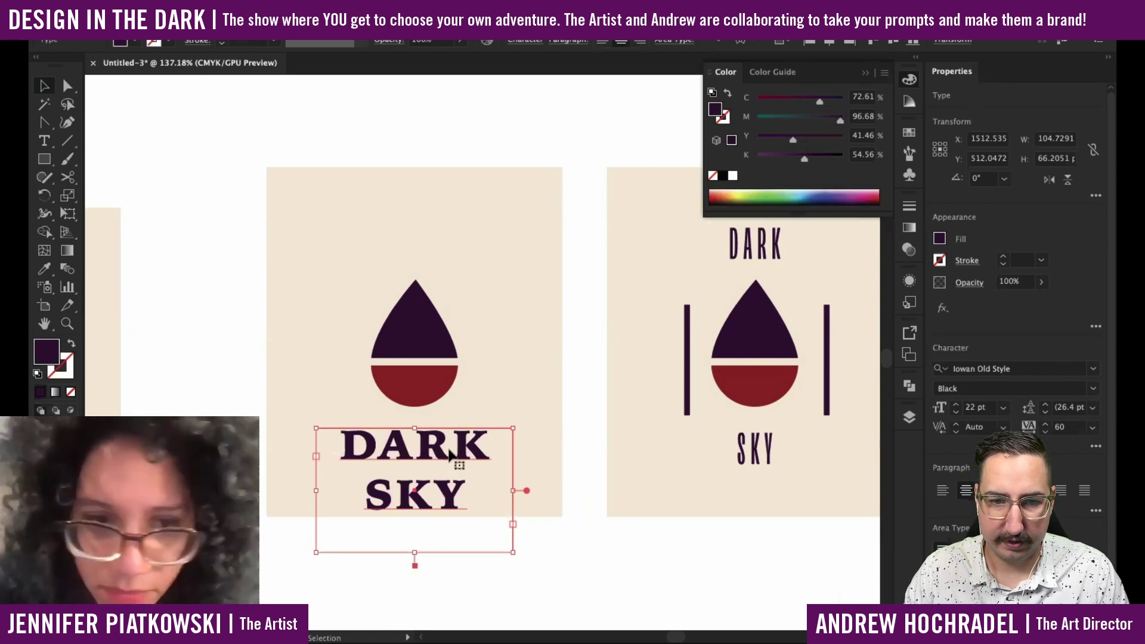
Replace the uppercase wording below the droplet with "Dark Sky" in title case.
{"action": "double_click", "coordinate": [437, 460]}
{"action": "key", "text": "ctrl+a"}
{"action": "type", "text": "DARK"}
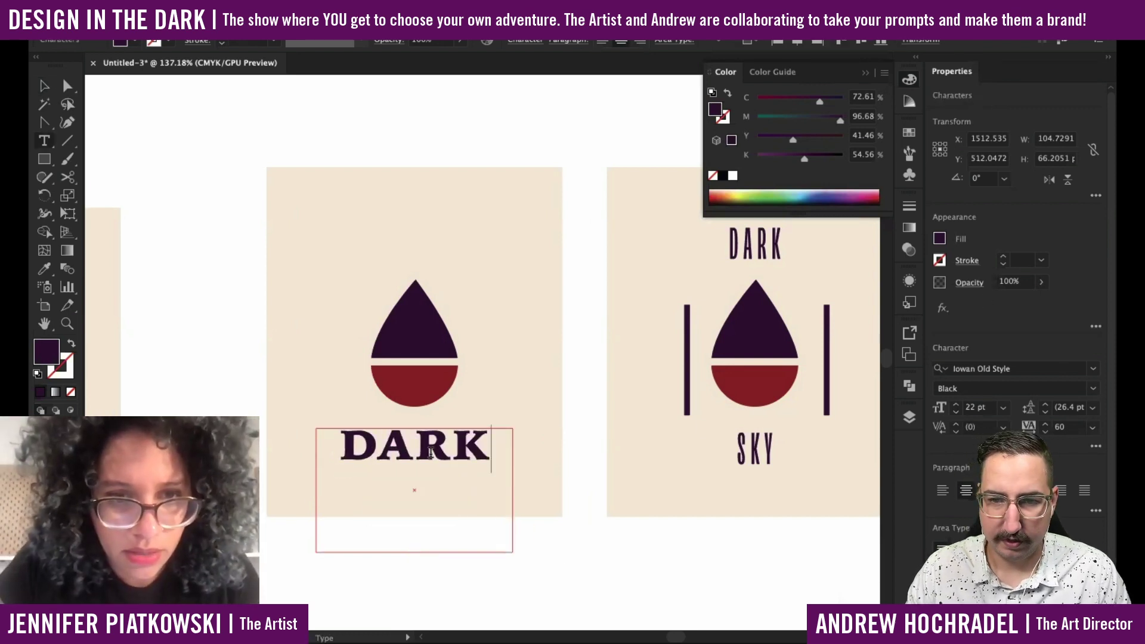
{"action": "key", "text": "BackSpace"}
{"action": "key", "text": "BackSpace"}
{"action": "key", "text": "BackSpace"}
{"action": "key", "text": "BackSpace"}
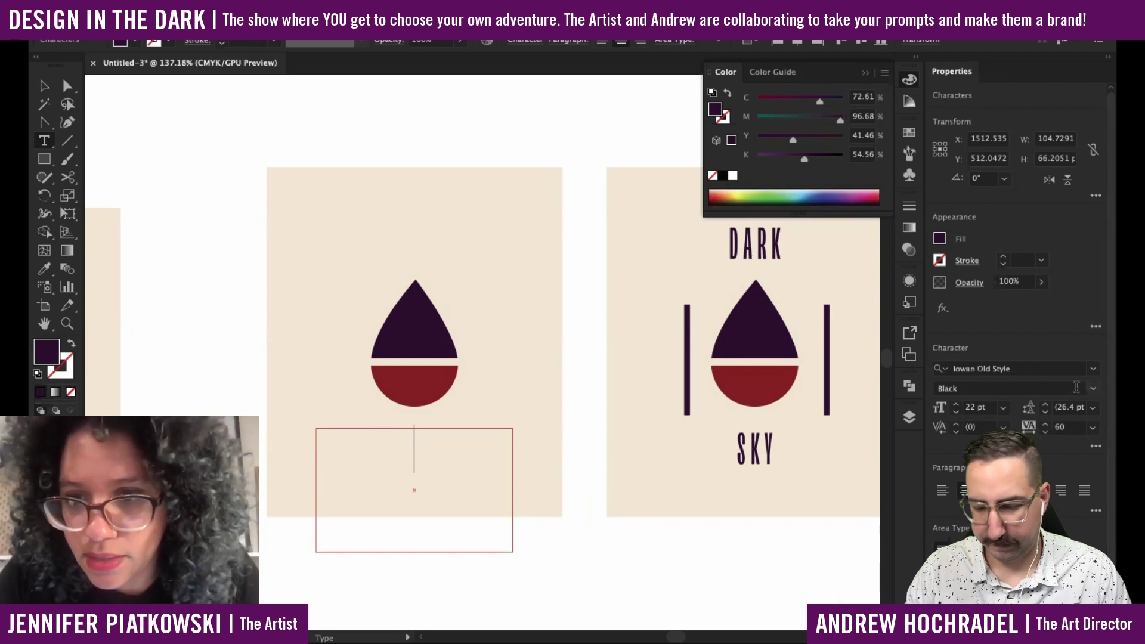
{"action": "left_click", "coordinate": [1098, 447]}
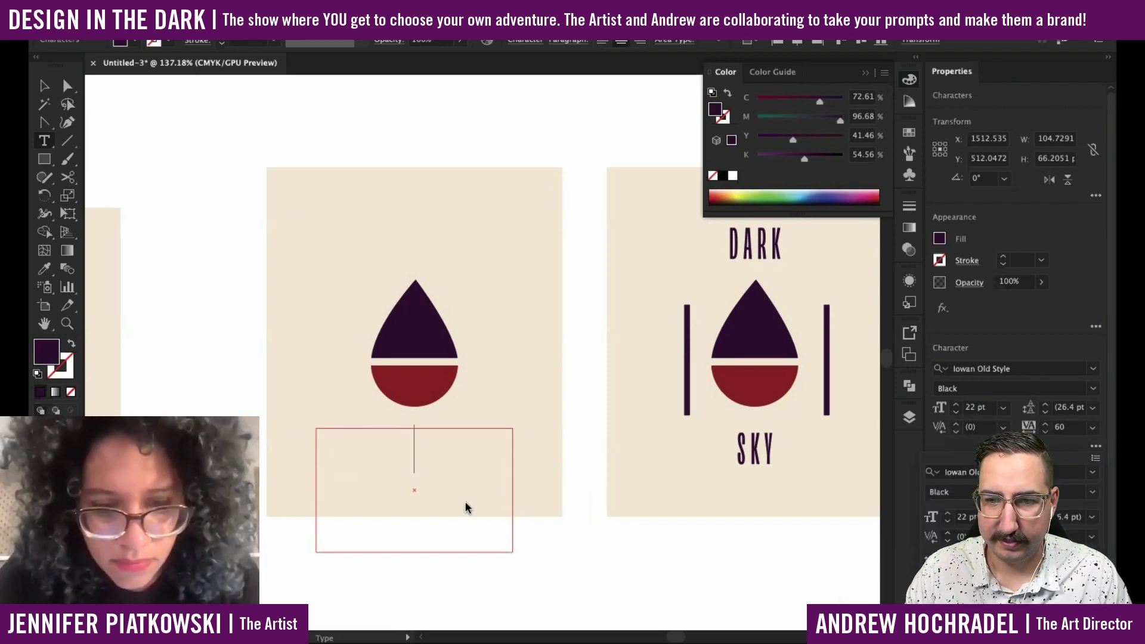
{"action": "type", "text": "ark"}
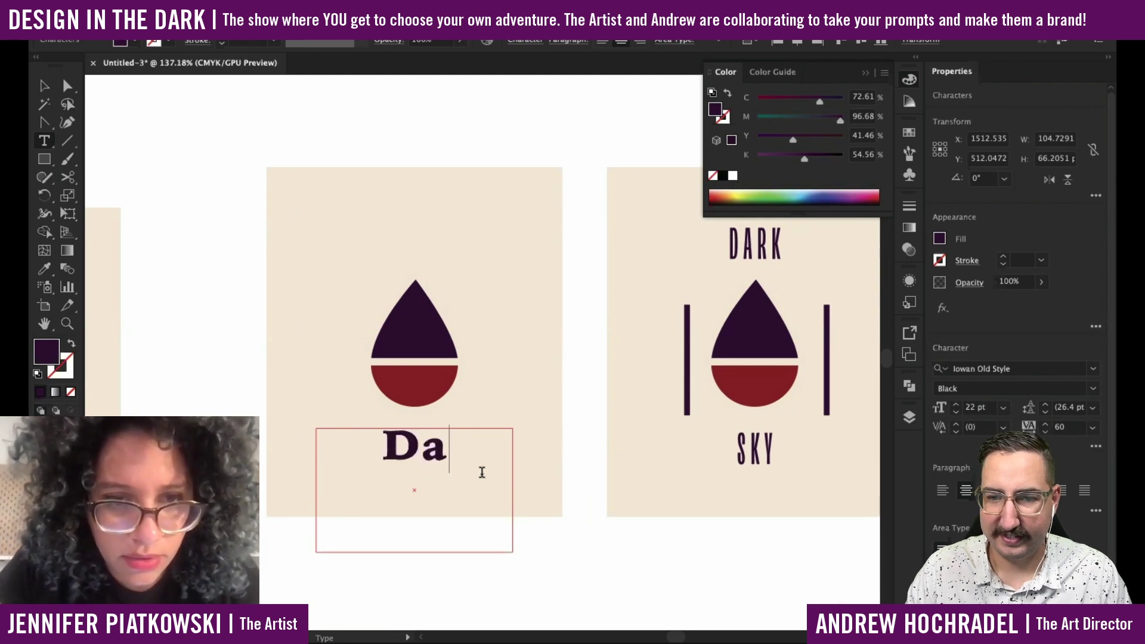
{"action": "type", "text": "rk"}
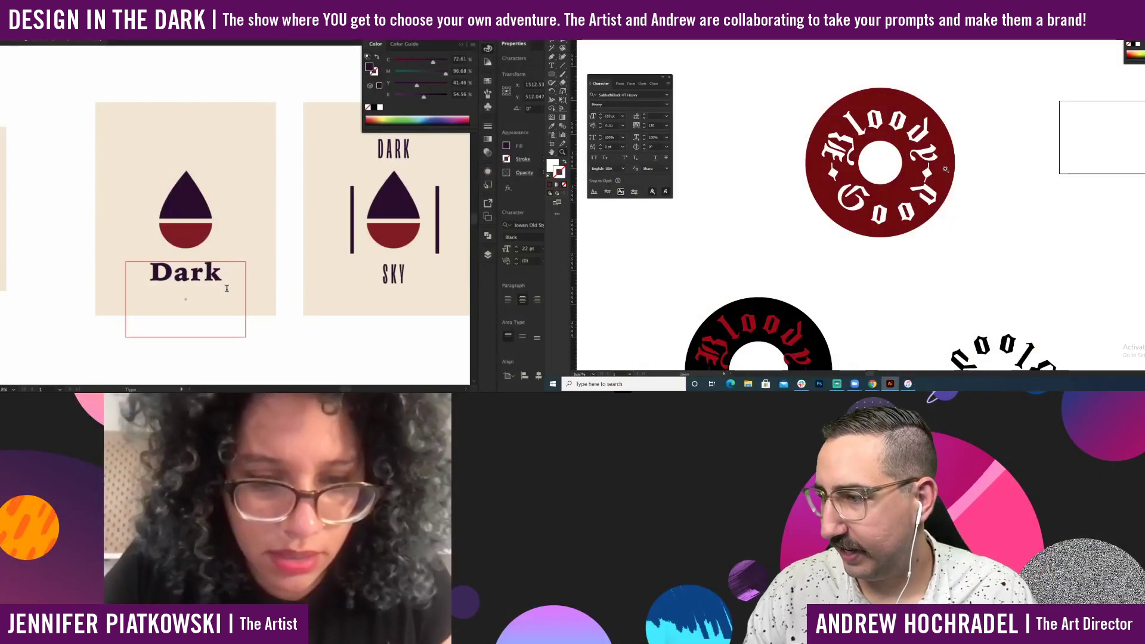
{"action": "type", "text": " Sky"}
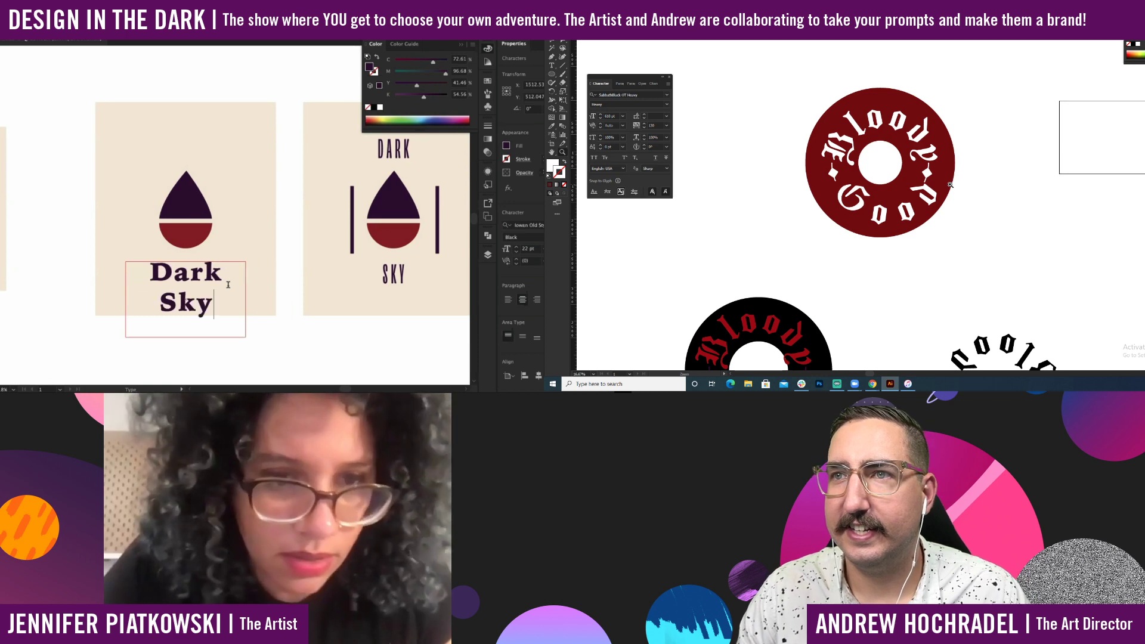
Tighten the letter spacing of "Dark Sky" and widen its text frame so both words fit on one line.
{"action": "key", "text": "ctrl+a"}
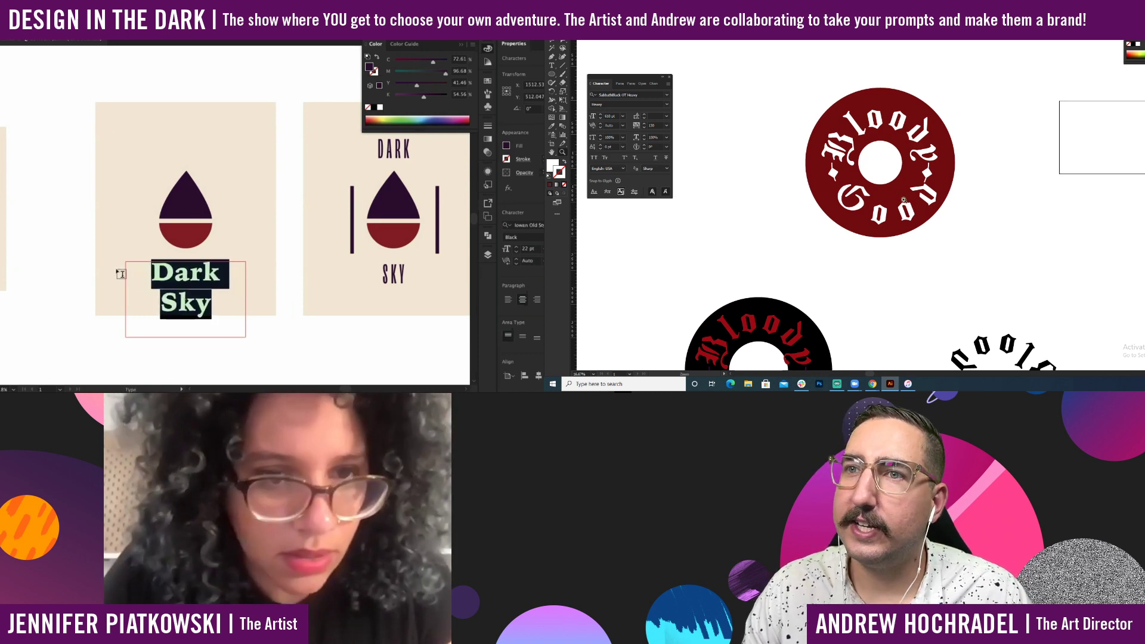
{"action": "key", "text": "Escape"}
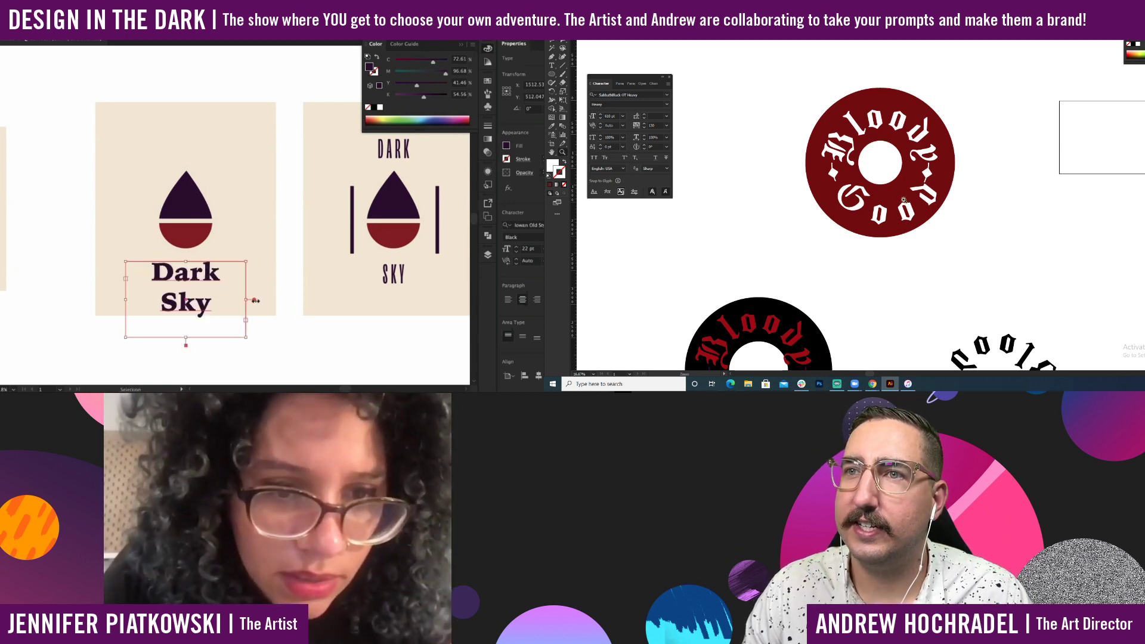
{"action": "left_click_drag", "start_coordinate": [254, 300], "coordinate": [266, 322]}
{"action": "left_click", "coordinate": [280, 343]}
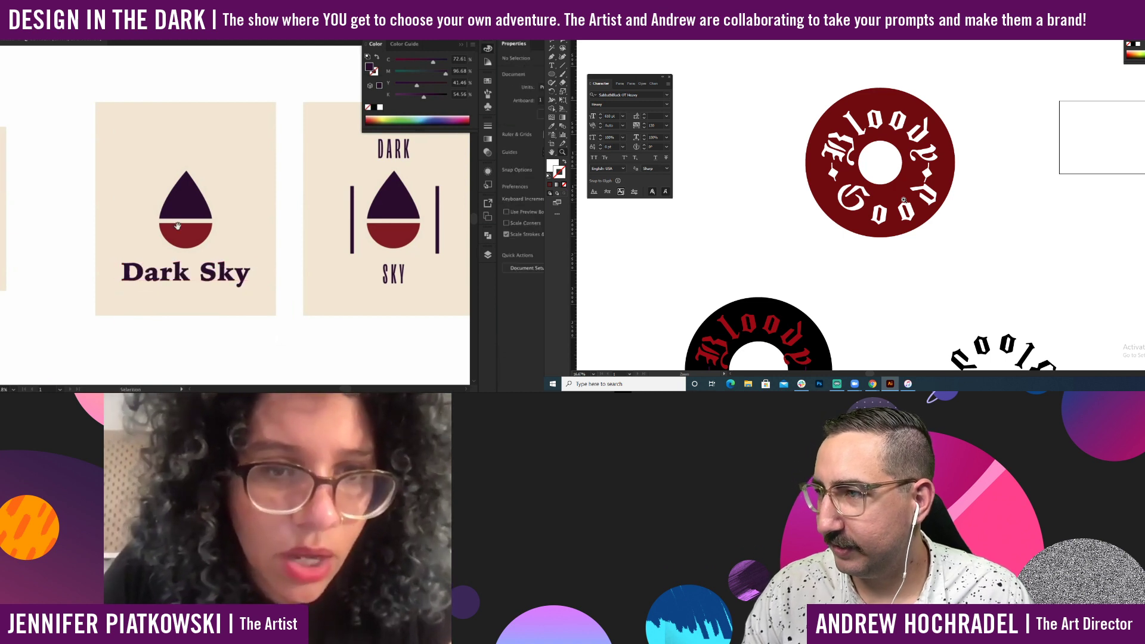
Duplicate the droplet above the original, rotate the copy 180°, and overlap the two tips to form an hourglass.
{"action": "left_click_drag", "start_coordinate": [178, 226], "coordinate": [182, 182]}
{"action": "left_click", "coordinate": [179, 250]}
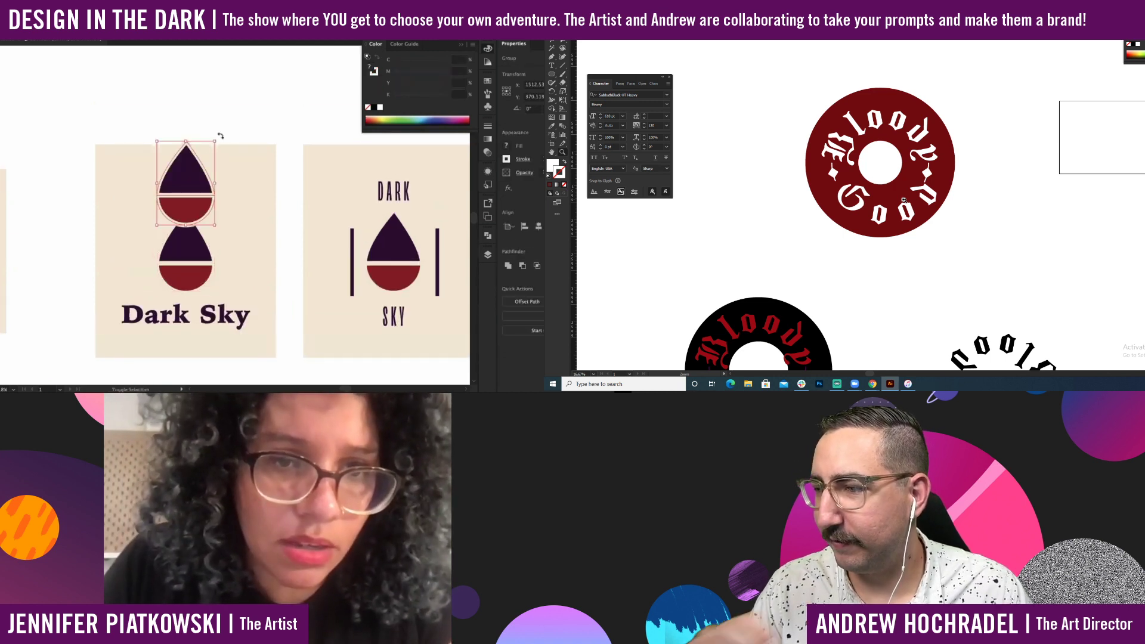
{"action": "left_click_drag", "start_coordinate": [220, 136], "coordinate": [125, 242]}
{"action": "left_click_drag", "start_coordinate": [186, 196], "coordinate": [185, 207]}
{"action": "left_click", "coordinate": [252, 126]}
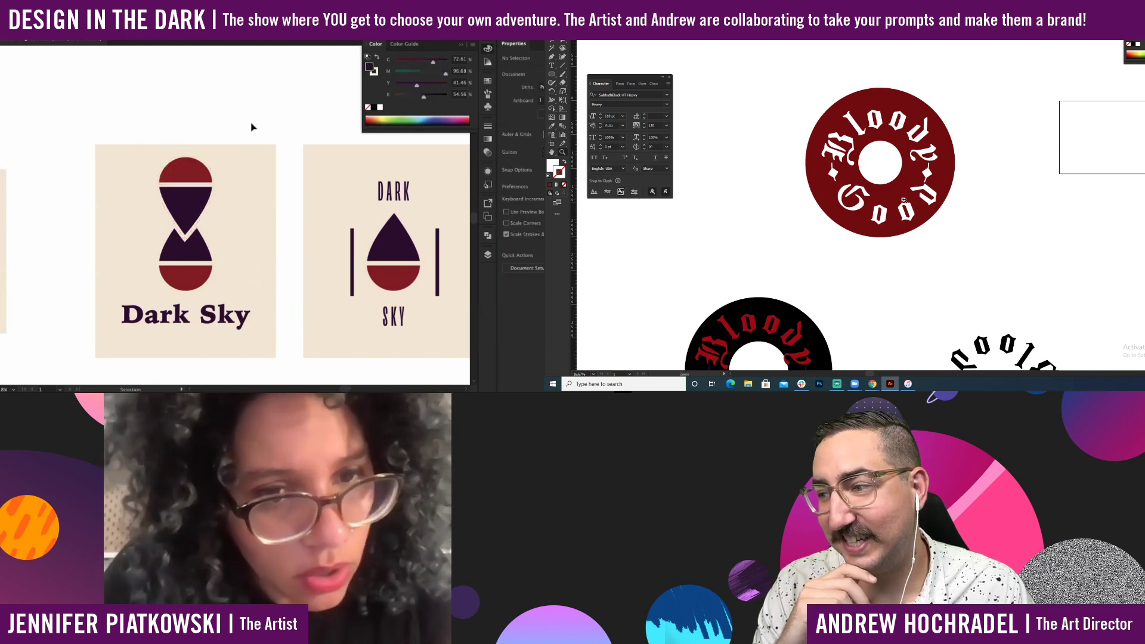
Remove the cream stroke from the purple part of the inverted upper droplet.
{"action": "key", "text": "a"}
{"action": "left_click", "coordinate": [191, 238]}
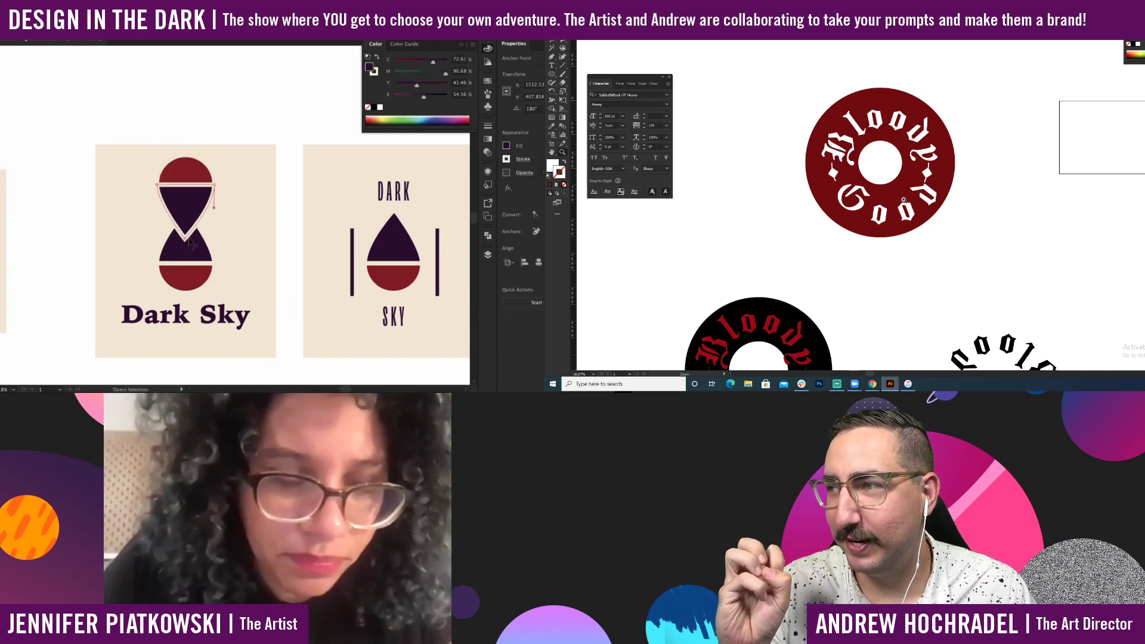
{"action": "key", "text": "x"}
{"action": "key", "text": "slash"}
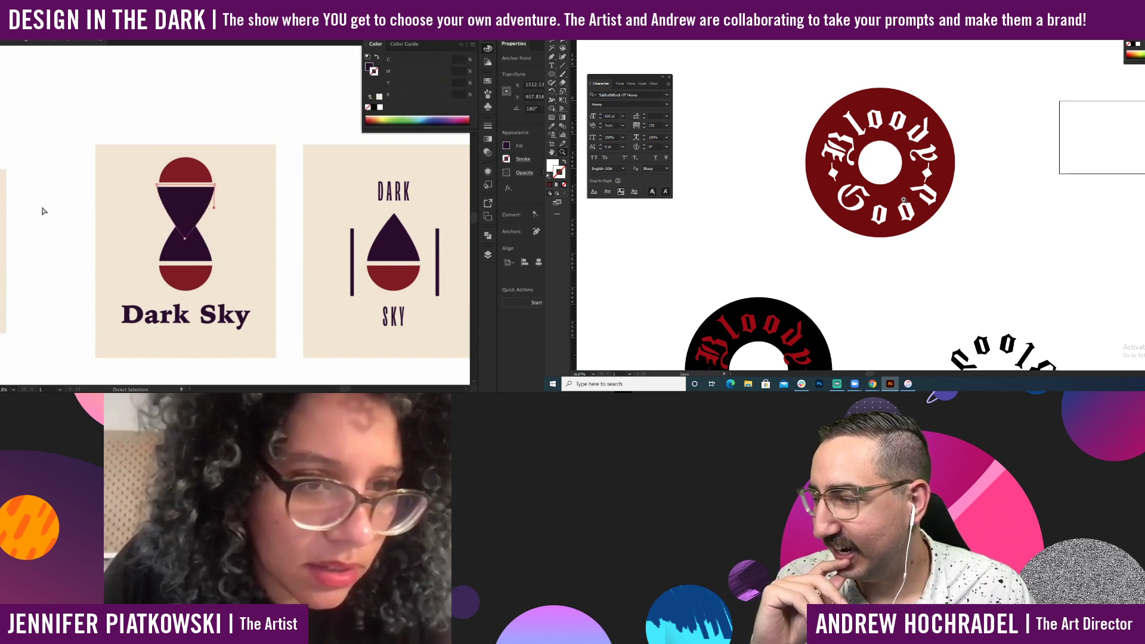
{"action": "left_click", "coordinate": [77, 305]}
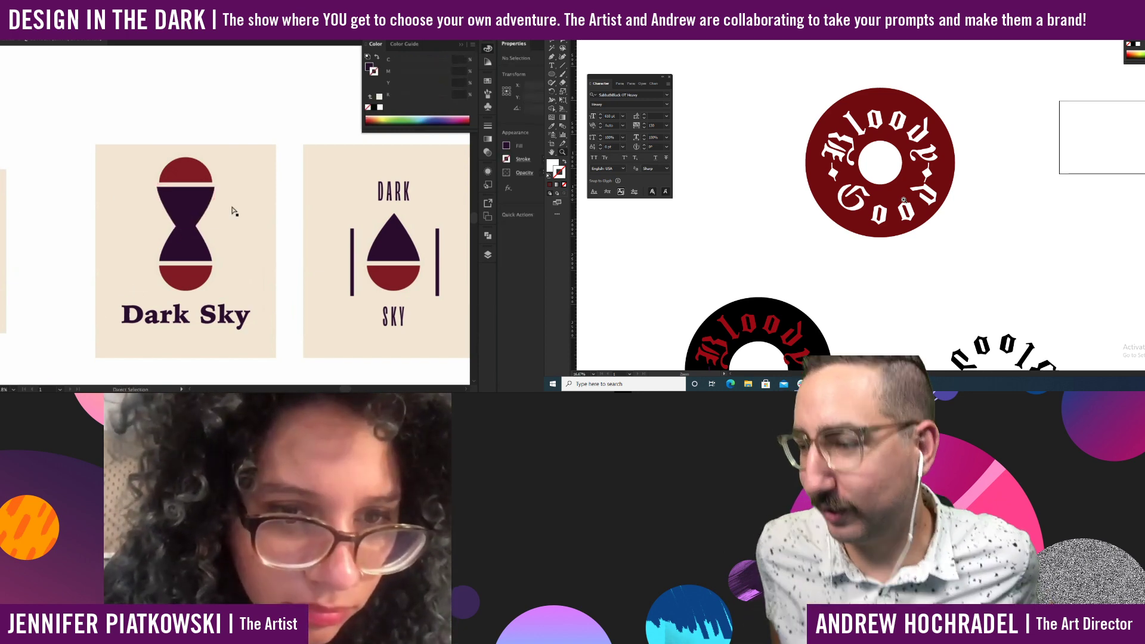
Undo the hourglass edits and remove the duplicated droplet from the Dark Sky card.
{"action": "key", "text": "ctrl+z"}
{"action": "key", "text": "ctrl+z"}
{"action": "key", "text": "ctrl+z"}
{"action": "key", "text": "ctrl+z"}
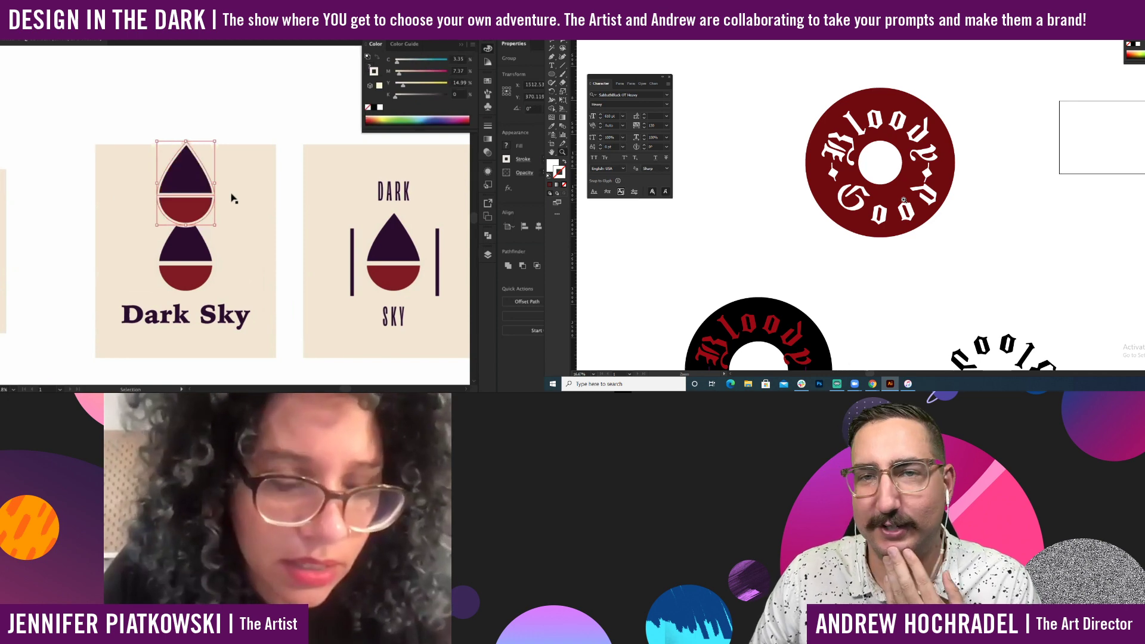
Reduce the "Dark Sky" text below the droplet to 18 pt.
{"action": "key", "text": "a"}
{"action": "left_click_drag", "start_coordinate": [255, 350], "coordinate": [259, 291]}
{"action": "left_click", "coordinate": [229, 267]}
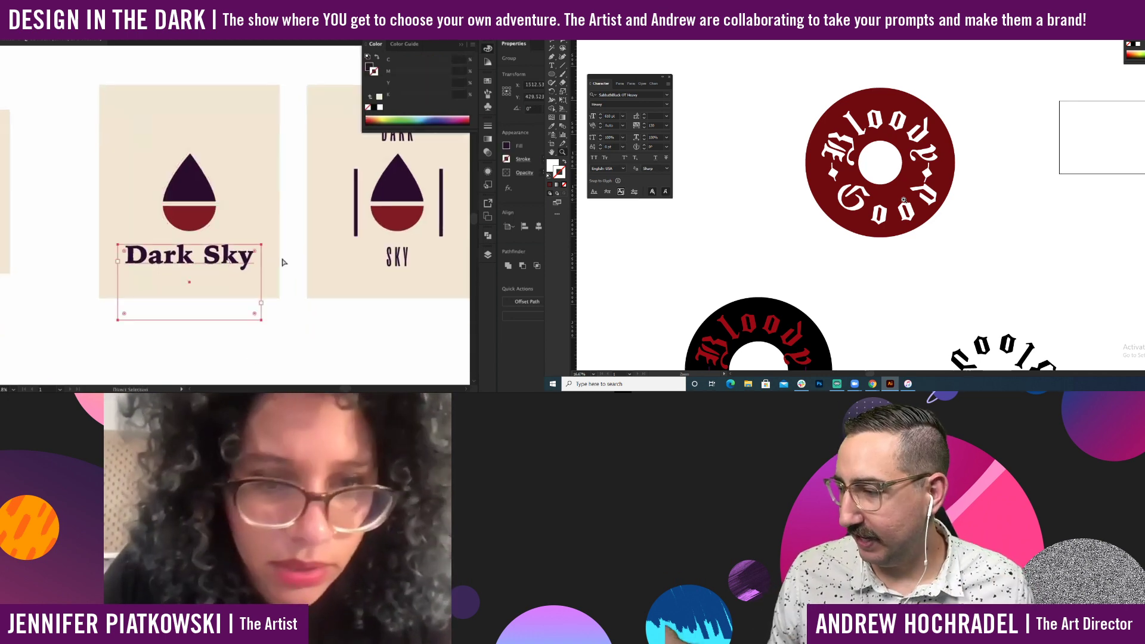
{"action": "left_click", "coordinate": [517, 252]}
{"action": "left_click", "coordinate": [516, 251]}
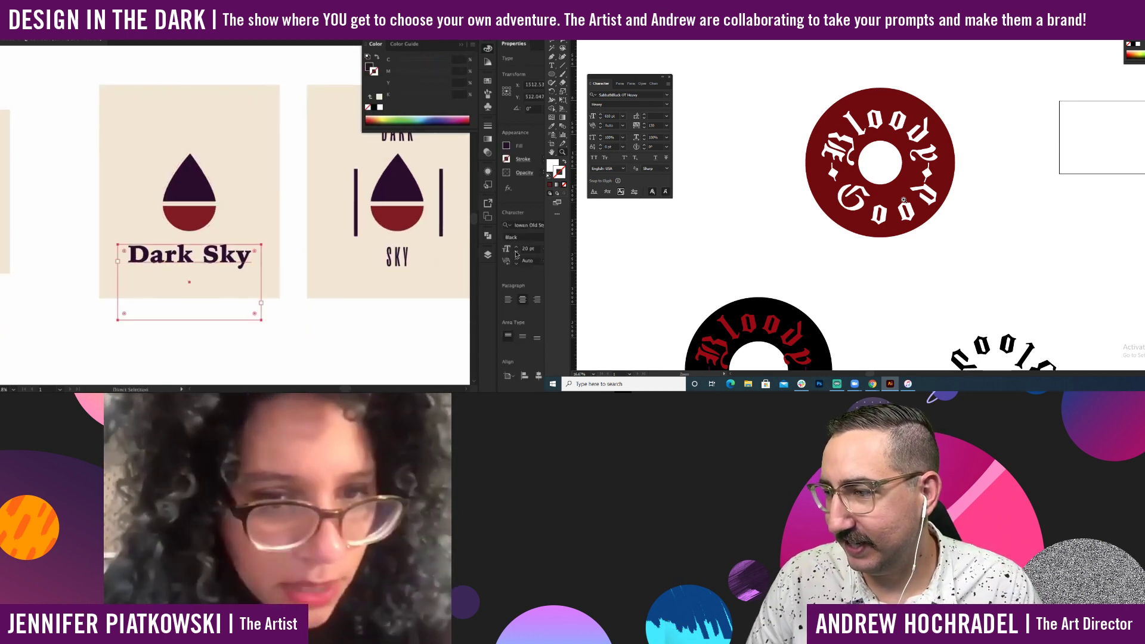
{"action": "left_click", "coordinate": [517, 251]}
{"action": "left_click", "coordinate": [517, 252]}
{"action": "left_click", "coordinate": [517, 252]}
{"action": "left_click", "coordinate": [517, 252]}
{"action": "key", "text": "v"}
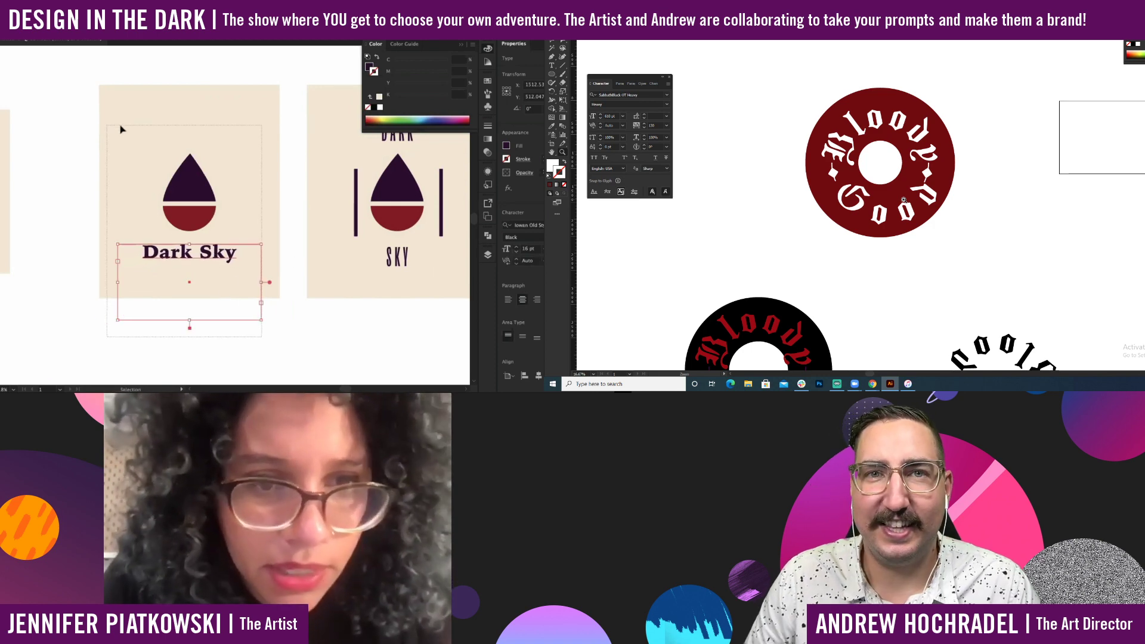
Copy the condensed SKY text from the adjacent card to below "Dark Sky" and change its wording to "1000AD".
{"action": "left_click_drag", "start_coordinate": [121, 129], "coordinate": [120, 127]}
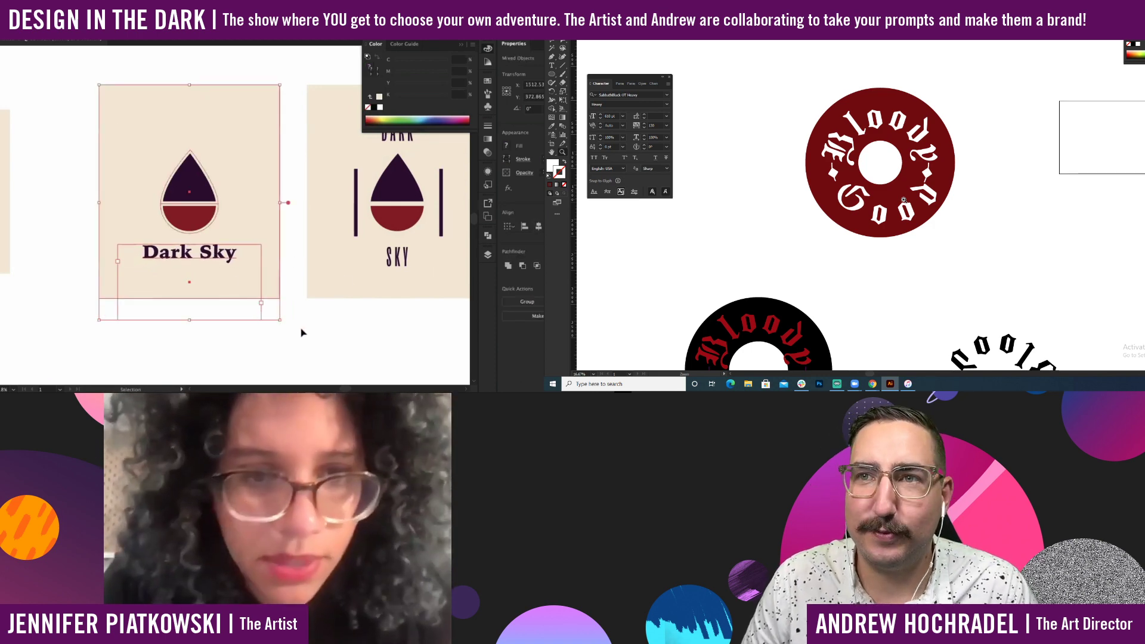
{"action": "left_click", "coordinate": [301, 332]}
{"action": "left_click_drag", "start_coordinate": [399, 262], "coordinate": [194, 290]}
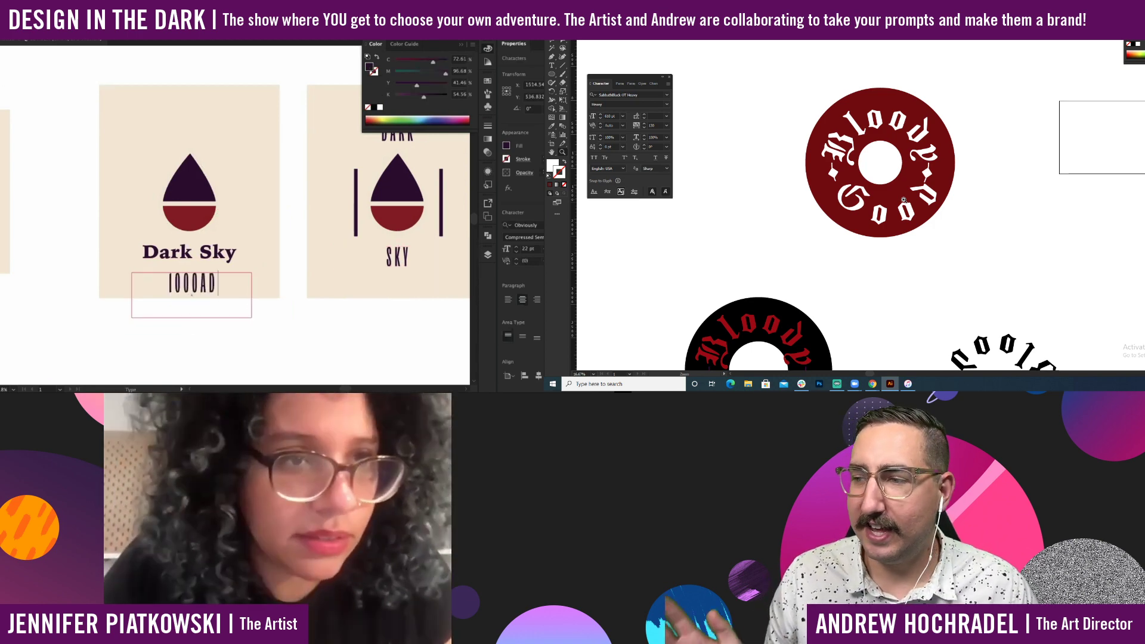
{"action": "key", "text": "Escape"}
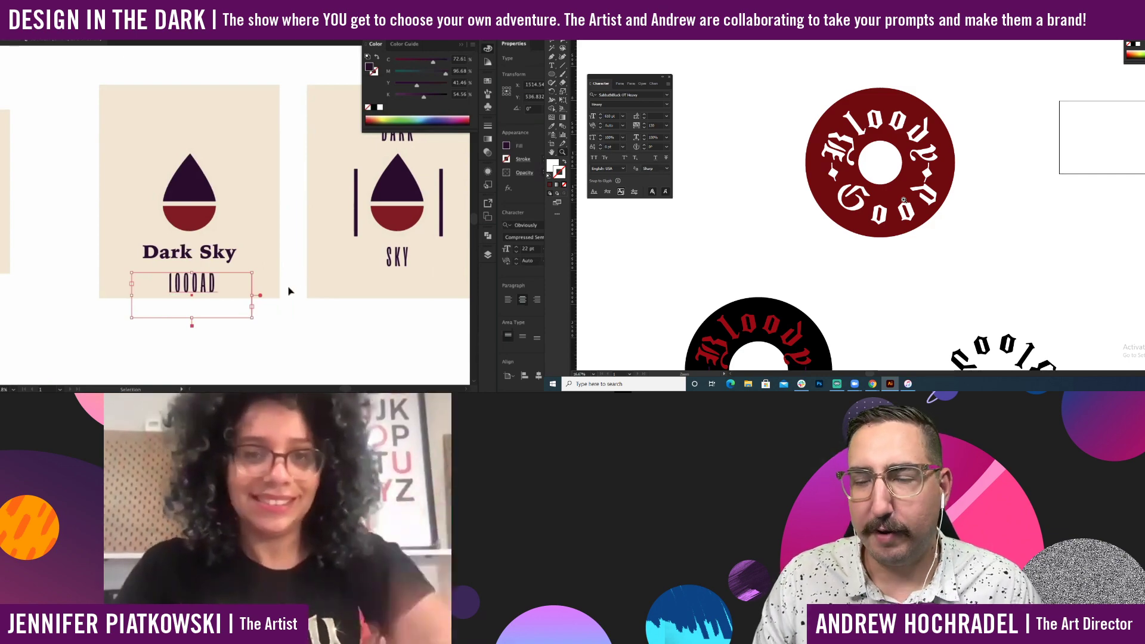